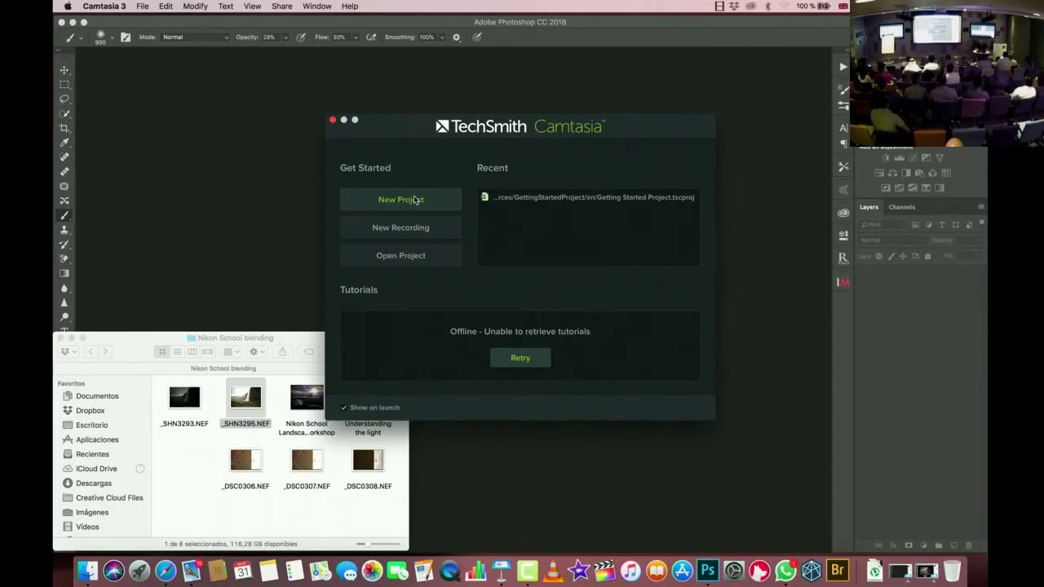
Step: Start a Camtasia screen recording of the Color LCD display with built-in microphone and system audio
{"action": "left_click", "coordinate": [416, 200]}
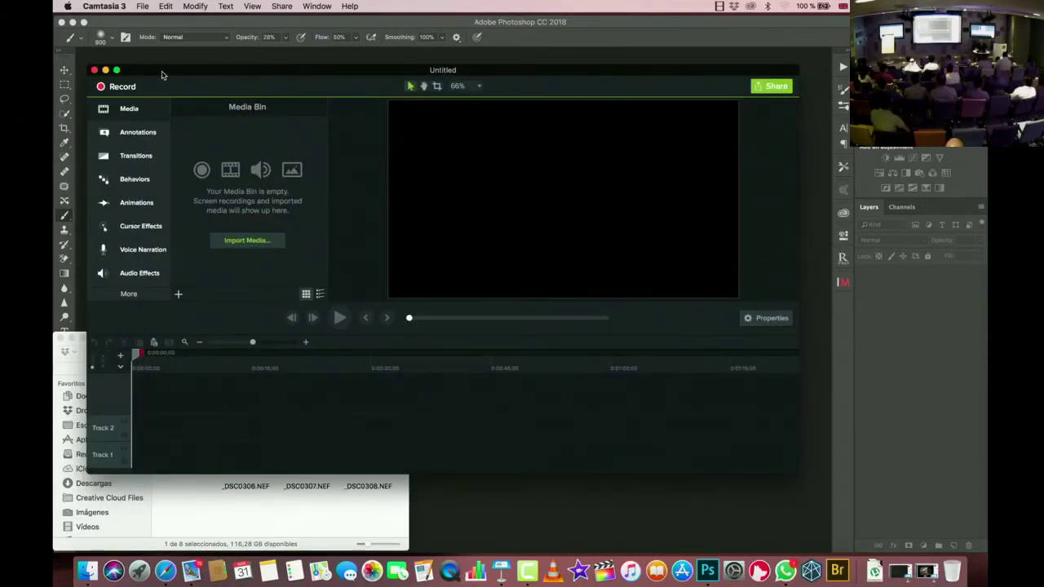
{"action": "left_click", "coordinate": [95, 71]}
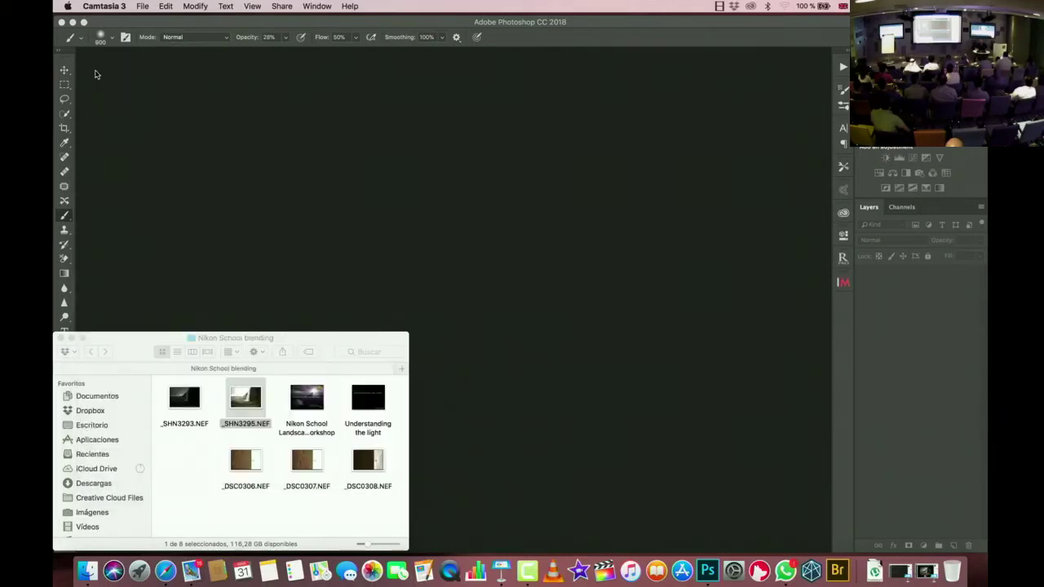
{"action": "left_click", "coordinate": [719, 6]}
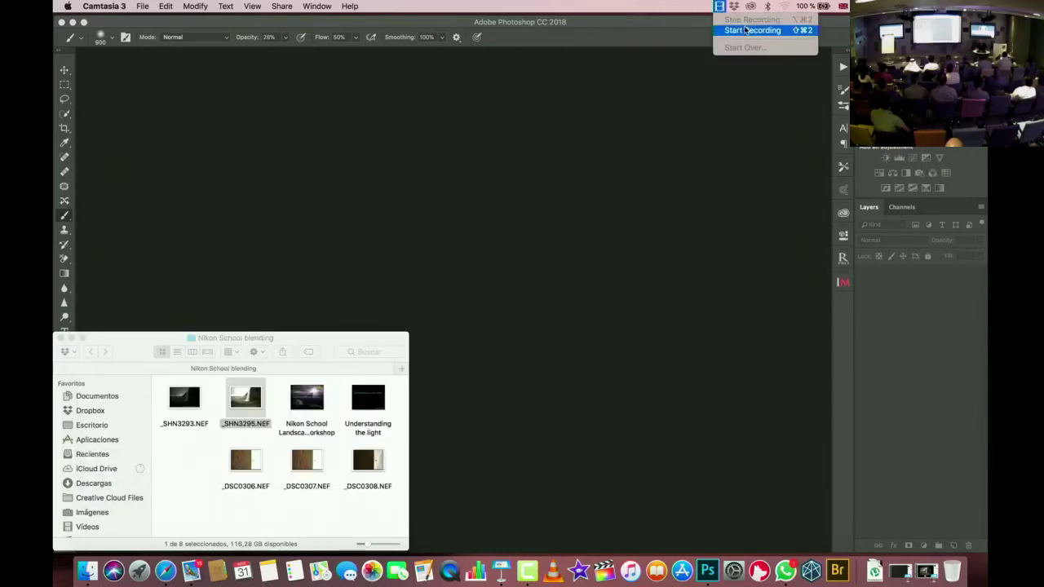
{"action": "left_click", "coordinate": [744, 30]}
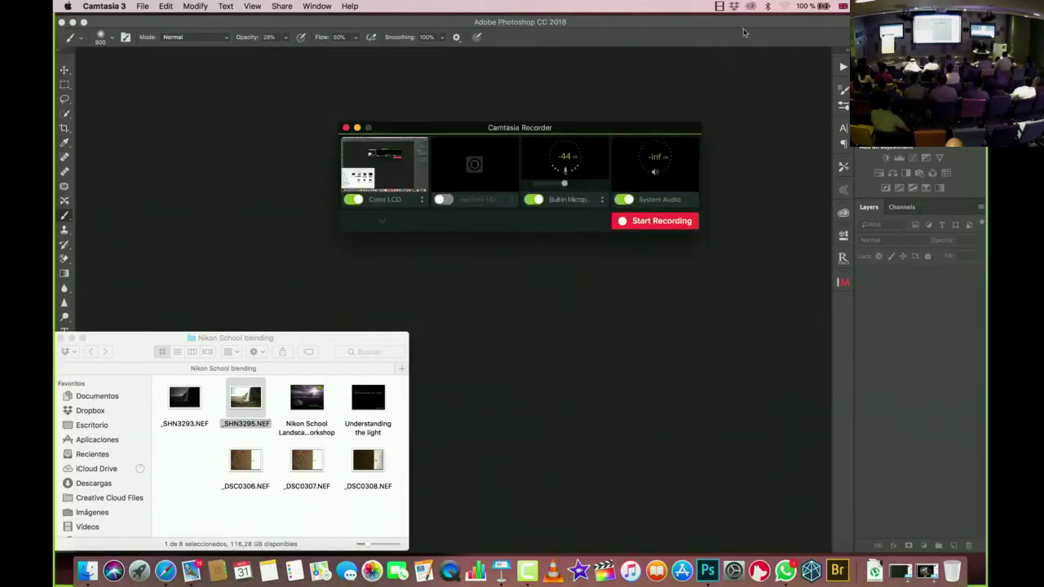
{"action": "left_click", "coordinate": [648, 221]}
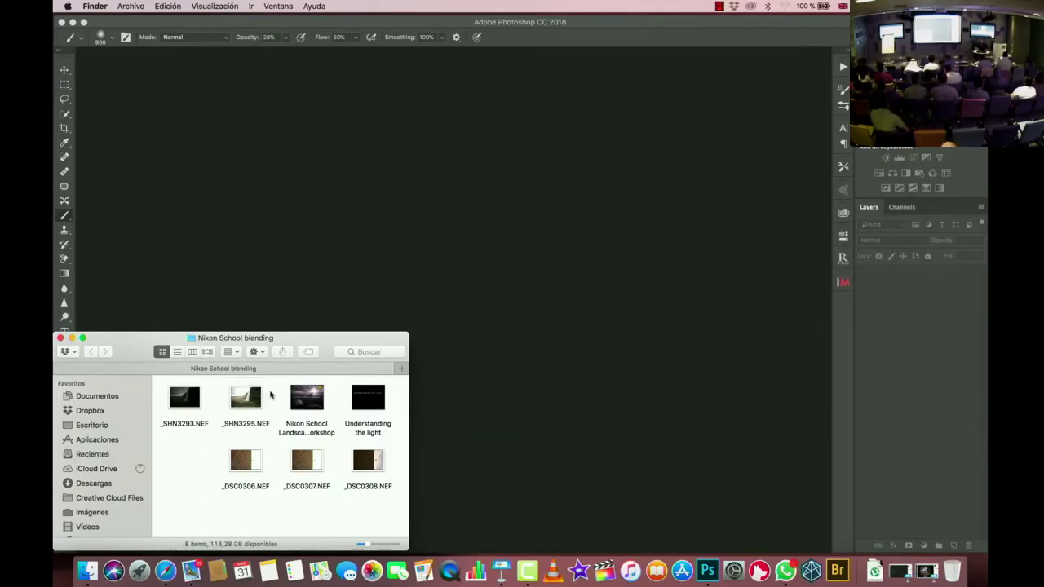
Step: Switch to Finder and open _SHN3293.NEF and _SHN3295.NEF together from the Nikon School blending folder in Camera Raw
{"action": "left_click", "coordinate": [181, 408], "text": "shift"}
{"action": "right_click", "coordinate": [181, 410]}
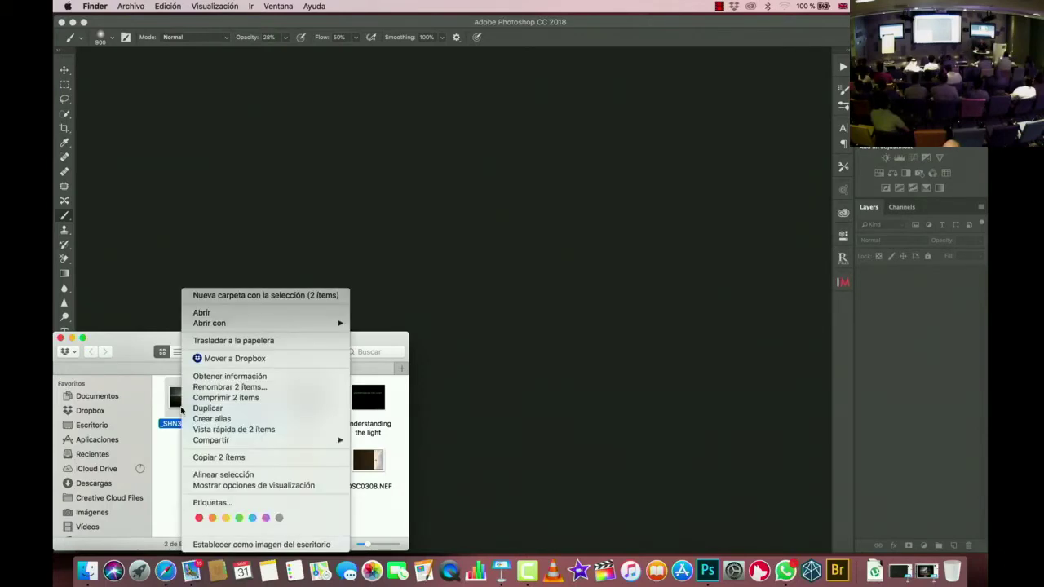
{"action": "left_click", "coordinate": [309, 315]}
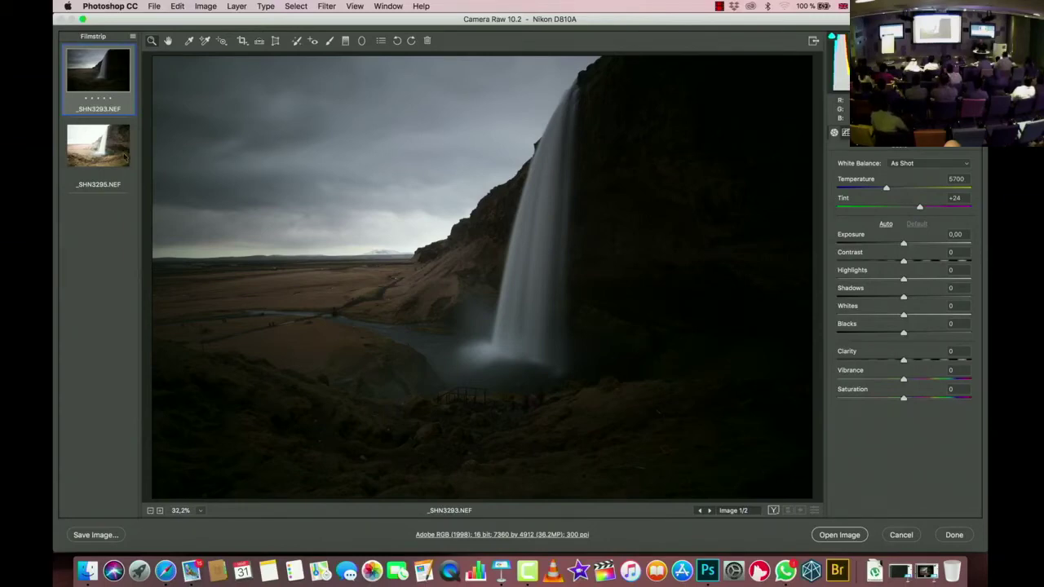
Step: Select both raw images in the filmstrip and open them as Photoshop documents with their default settings
{"action": "left_click", "coordinate": [118, 152]}
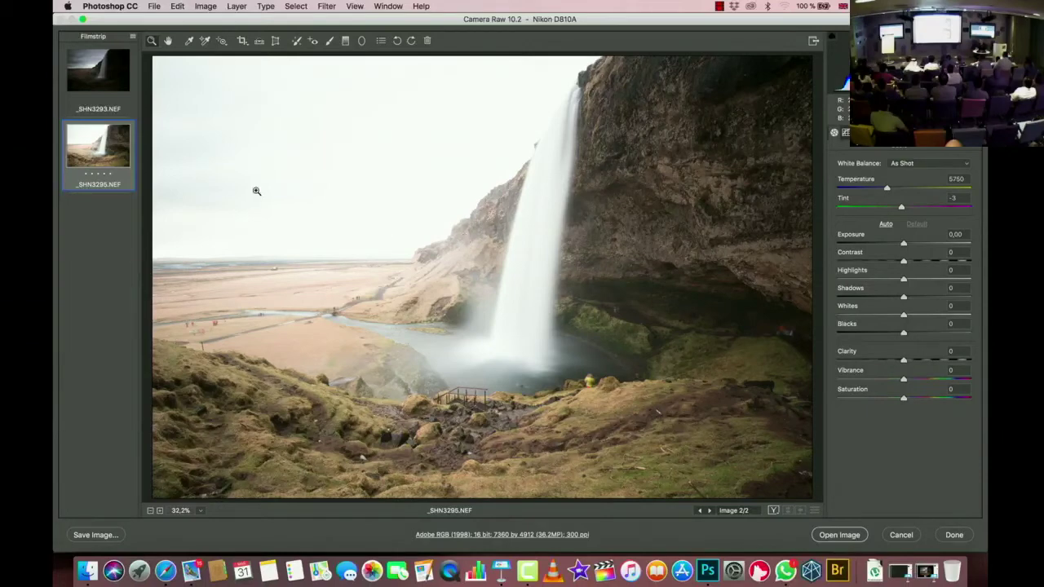
{"action": "left_click", "coordinate": [133, 38]}
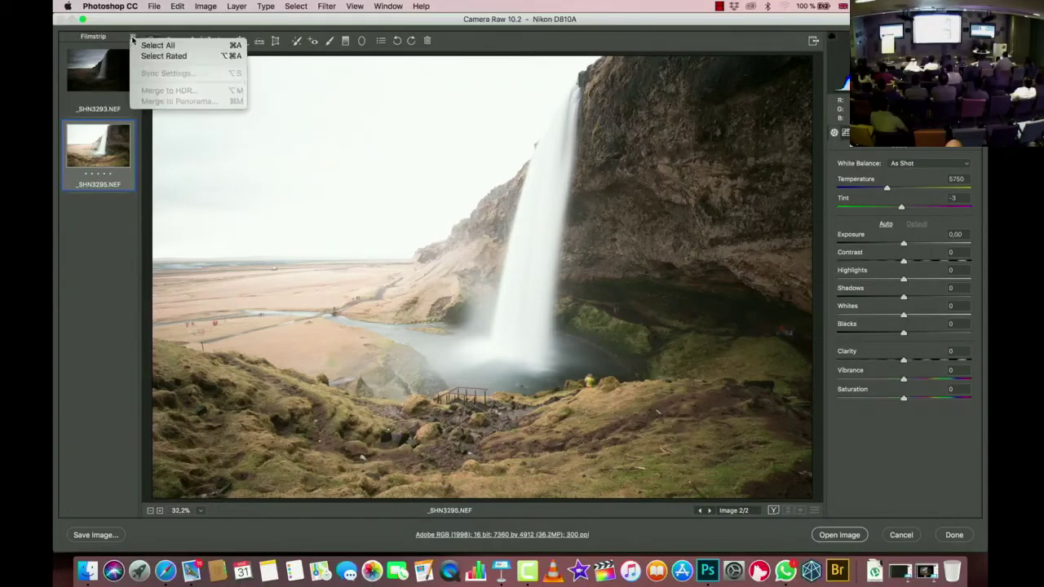
{"action": "left_click", "coordinate": [159, 46]}
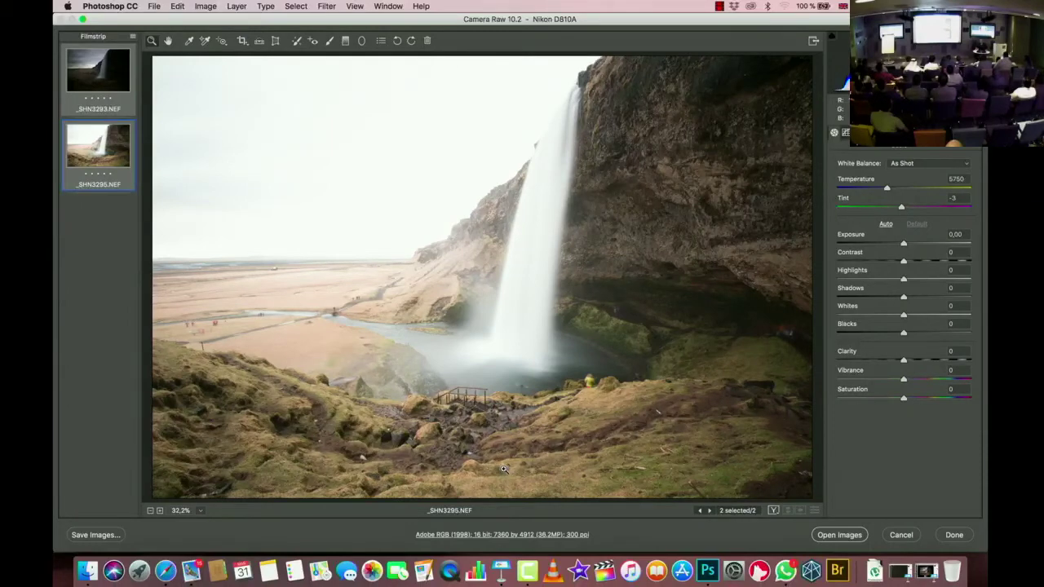
{"action": "left_click", "coordinate": [839, 534]}
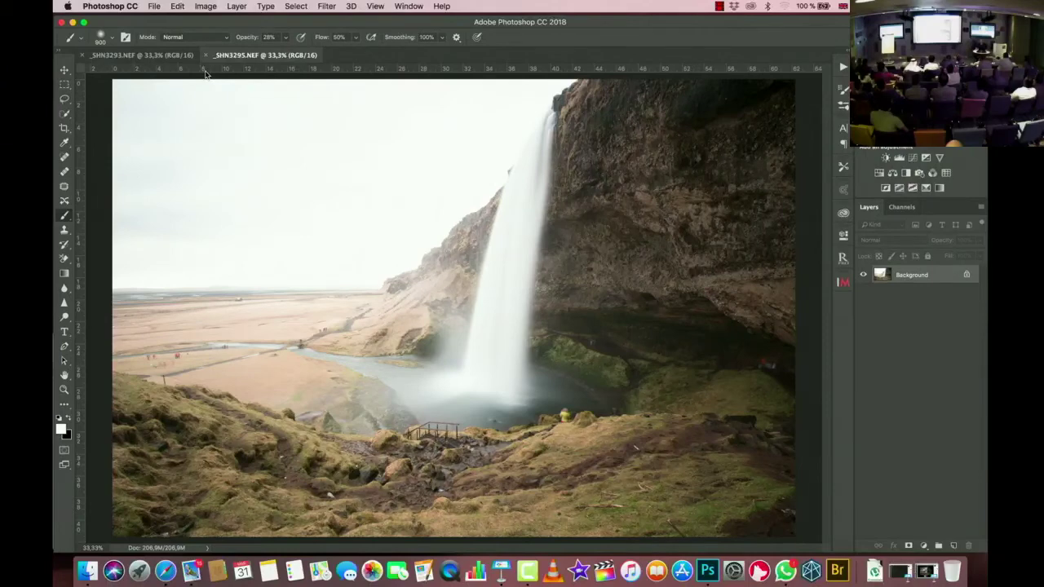
Step: Compare the two exposures and copy the entire canvas of the dark image _SHN3293.NEF
{"action": "left_click", "coordinate": [158, 57]}
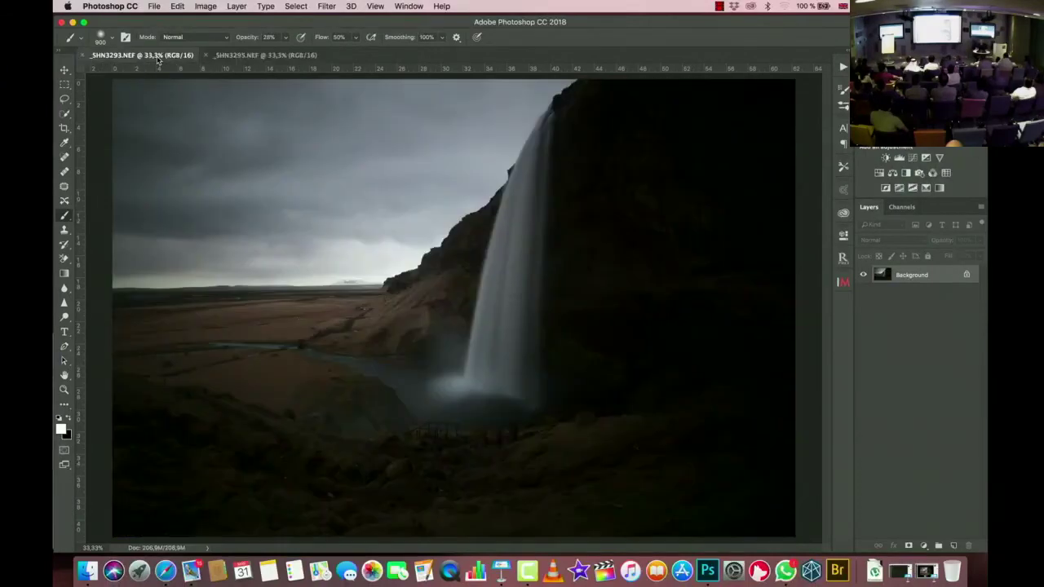
{"action": "left_click", "coordinate": [274, 56]}
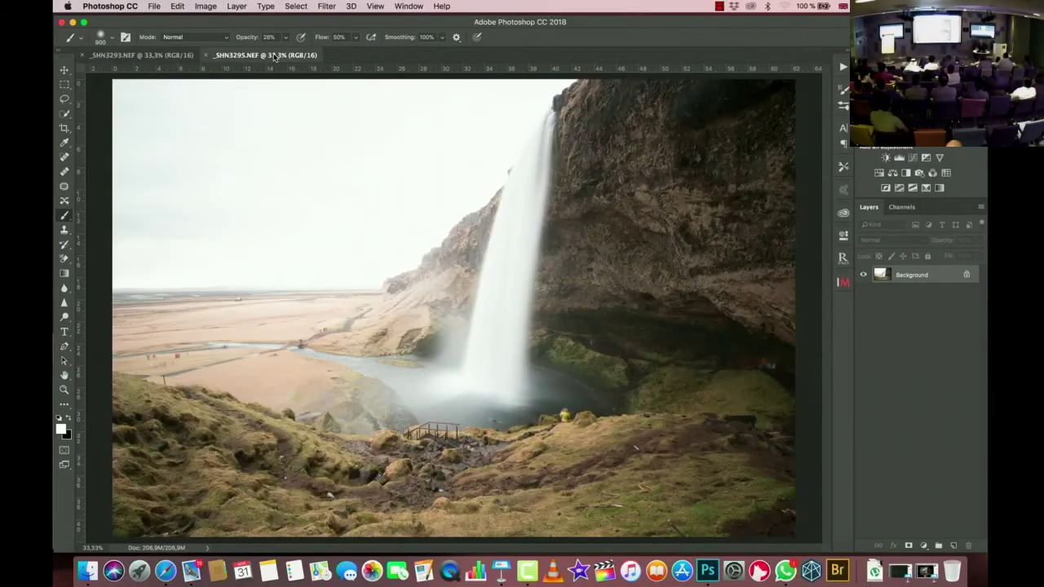
{"action": "left_click", "coordinate": [161, 56]}
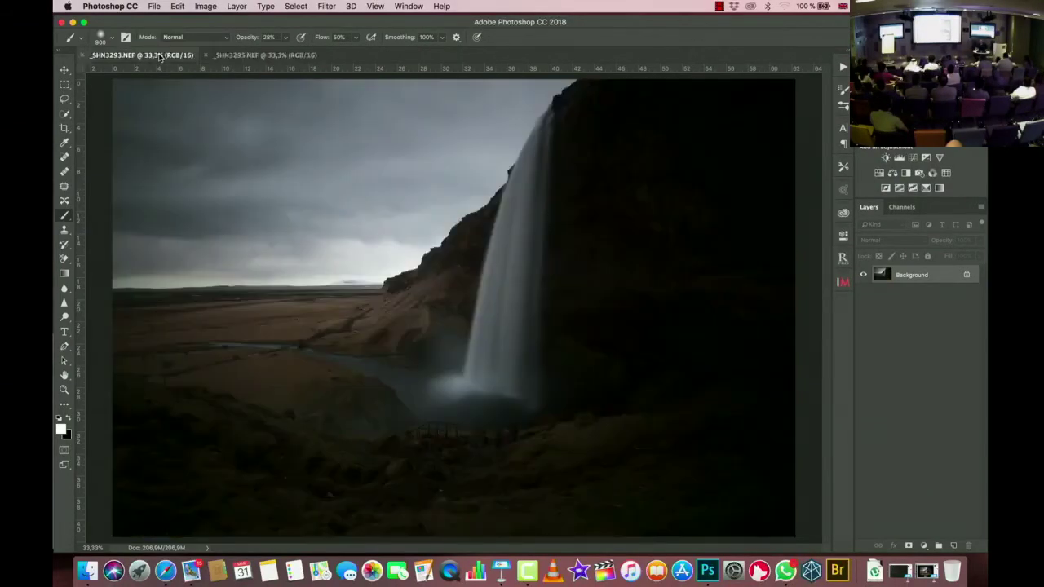
{"action": "left_click", "coordinate": [291, 57]}
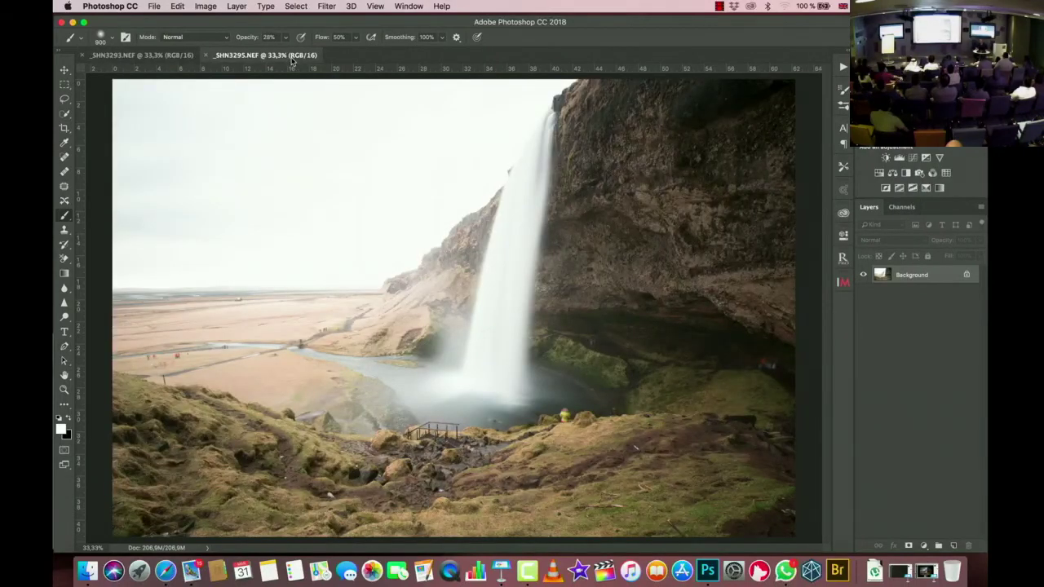
{"action": "left_click", "coordinate": [122, 56]}
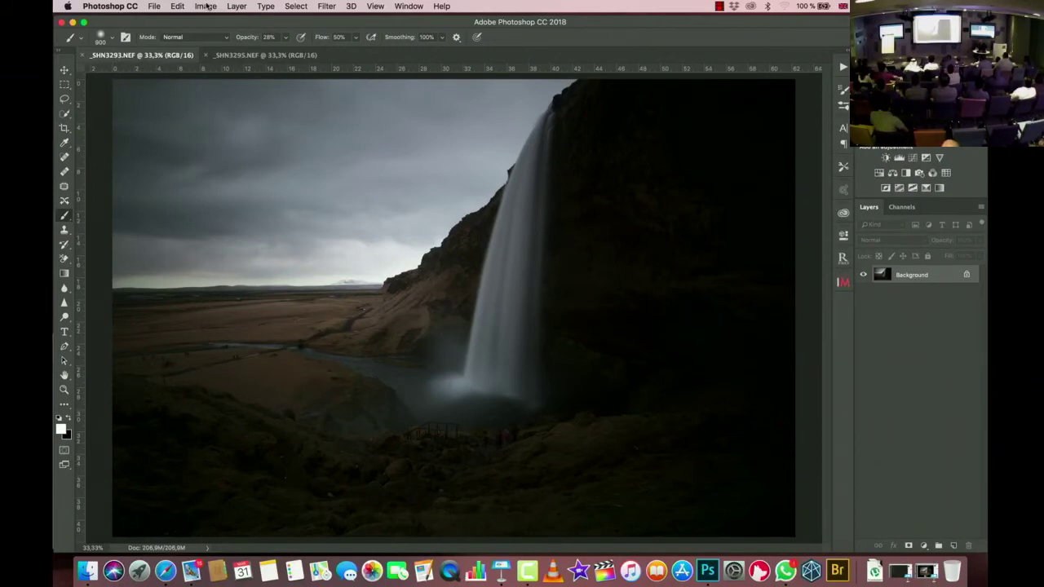
{"action": "left_click", "coordinate": [178, 6]}
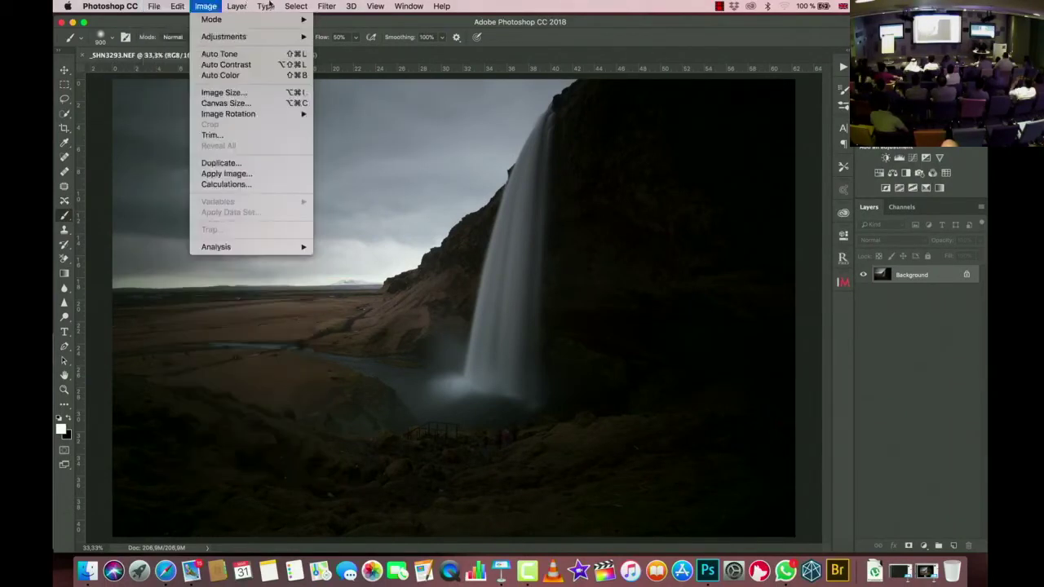
{"action": "mouse_move", "coordinate": [295, 7]}
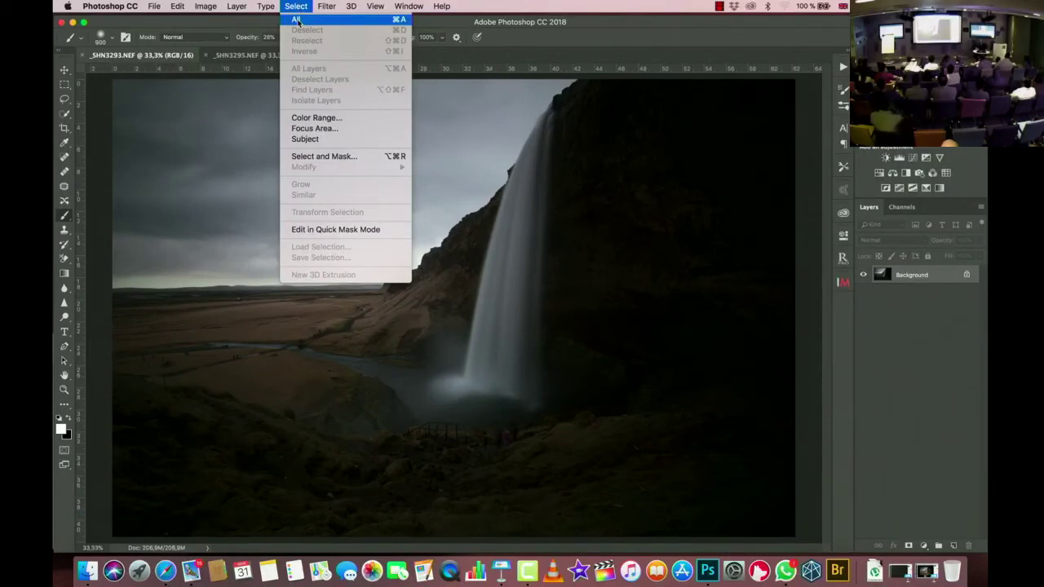
{"action": "left_click", "coordinate": [297, 21]}
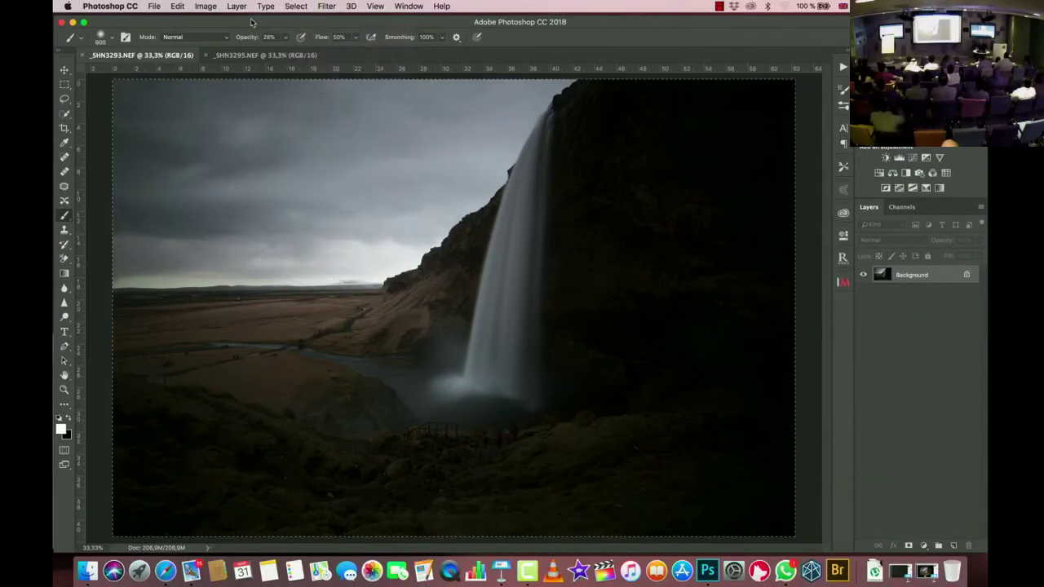
{"action": "left_click", "coordinate": [177, 6]}
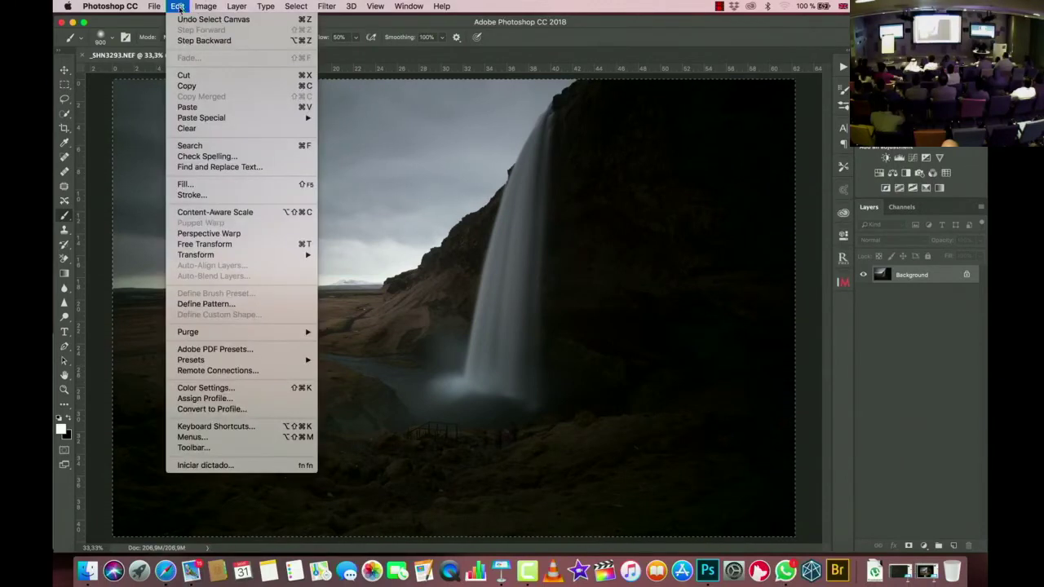
{"action": "left_click", "coordinate": [196, 86]}
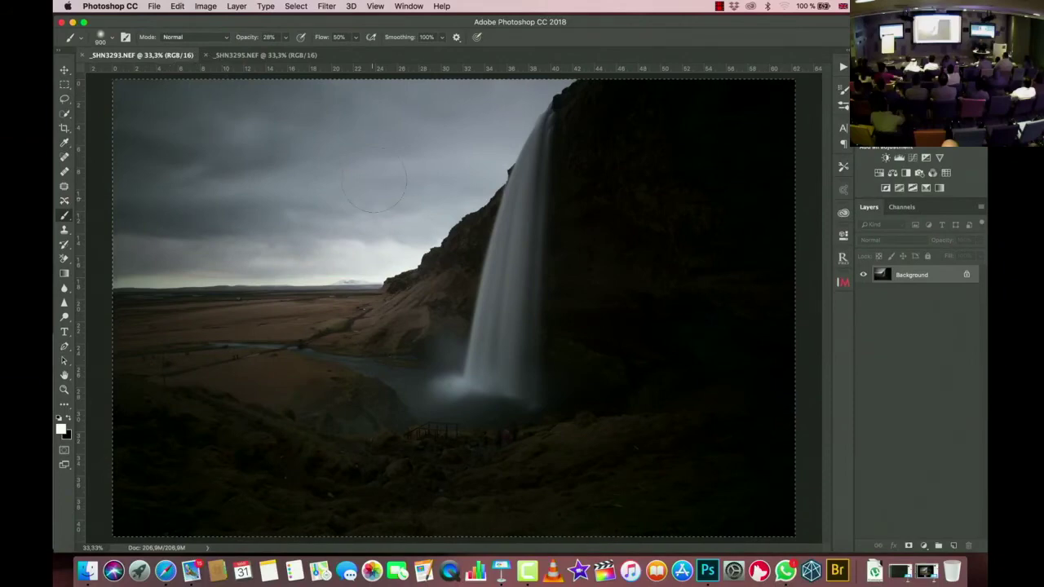
Step: Paste the copied dark exposure into _SHN3295.NEF as a new layer above the Background
{"action": "left_click", "coordinate": [264, 56]}
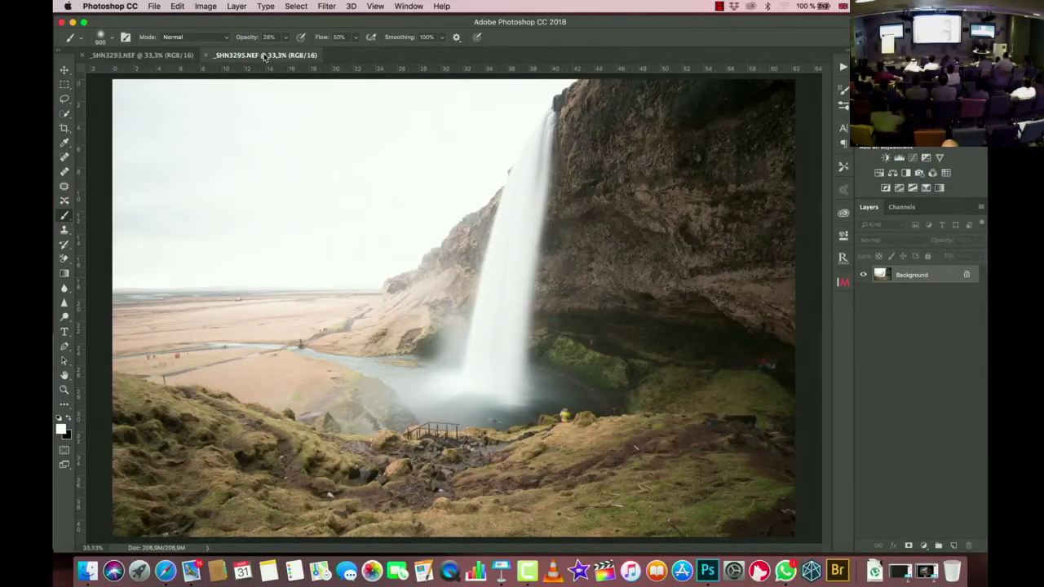
{"action": "key", "text": "super+v"}
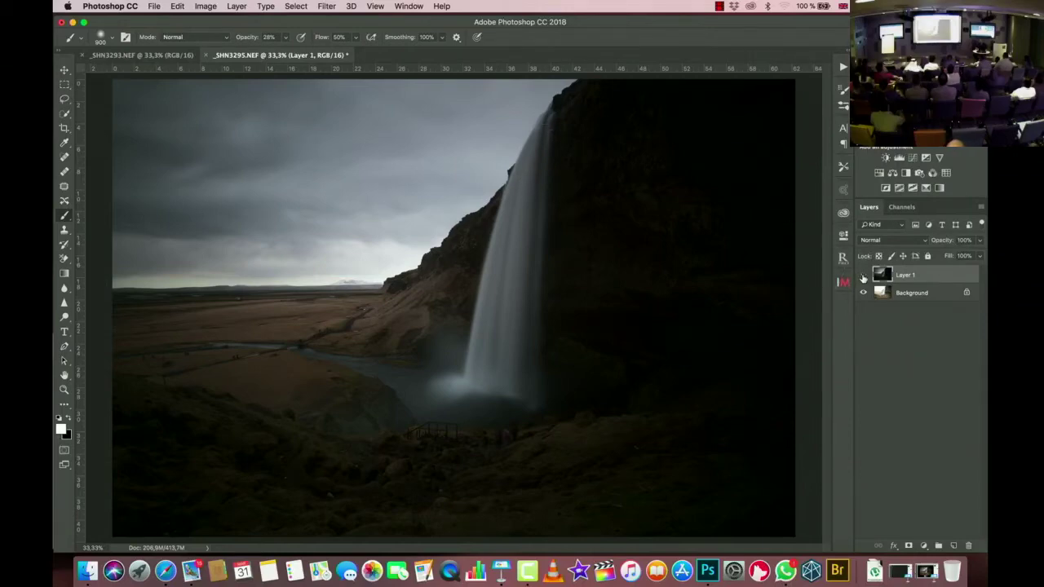
{"action": "left_click", "coordinate": [862, 278]}
{"action": "left_click", "coordinate": [862, 291]}
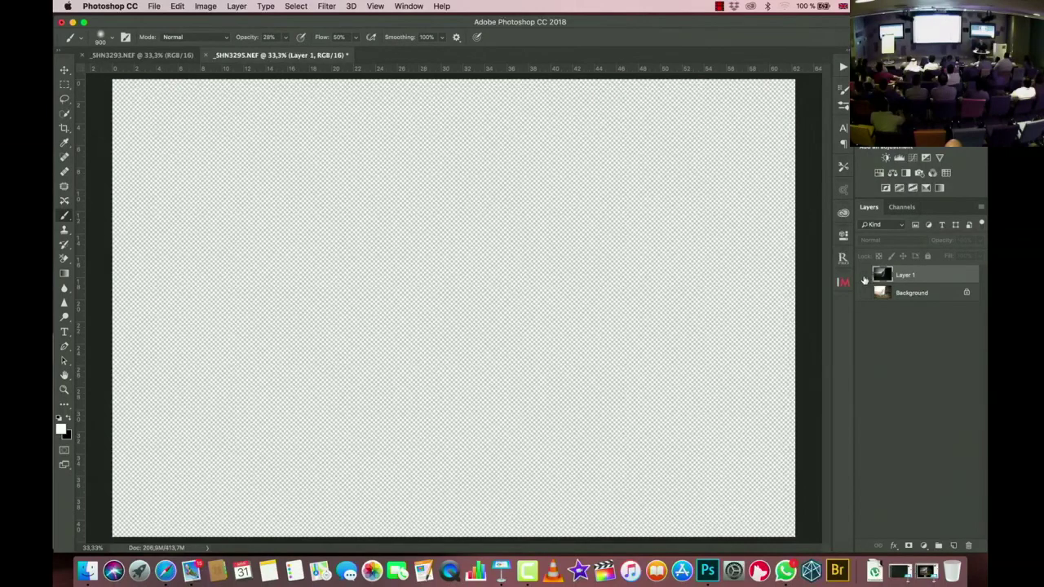
{"action": "left_click", "coordinate": [863, 276]}
{"action": "left_click", "coordinate": [863, 293]}
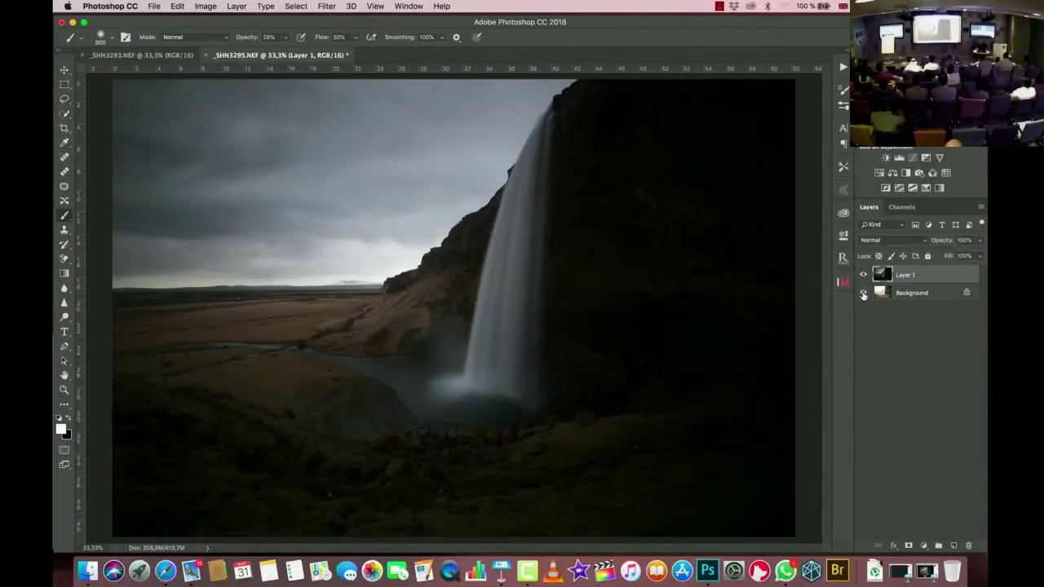
Step: Hide Layer 1 and select the Background's bright areas using Color Range set to Highlights
{"action": "left_click", "coordinate": [862, 275]}
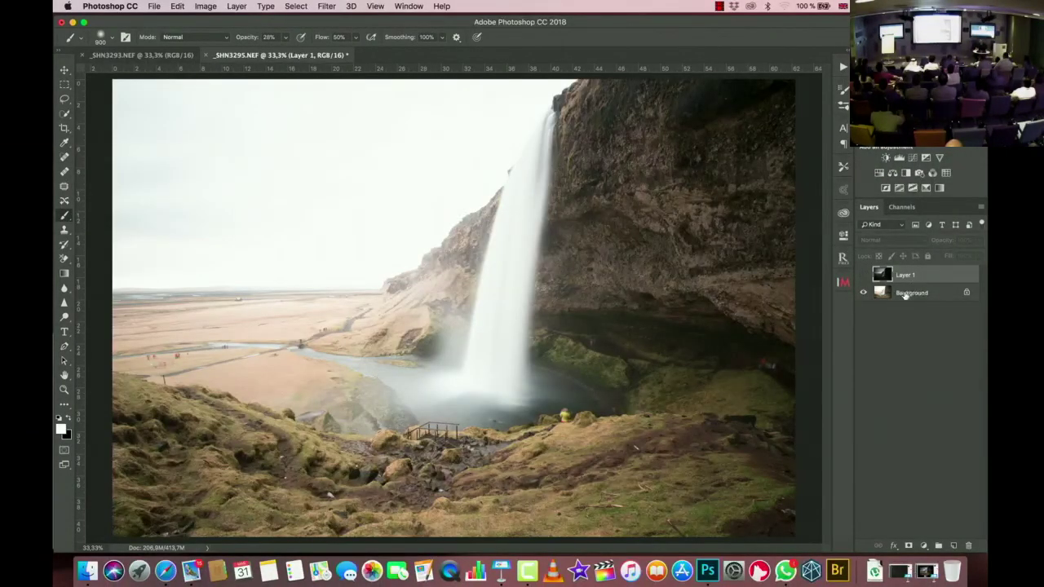
{"action": "left_click", "coordinate": [904, 294]}
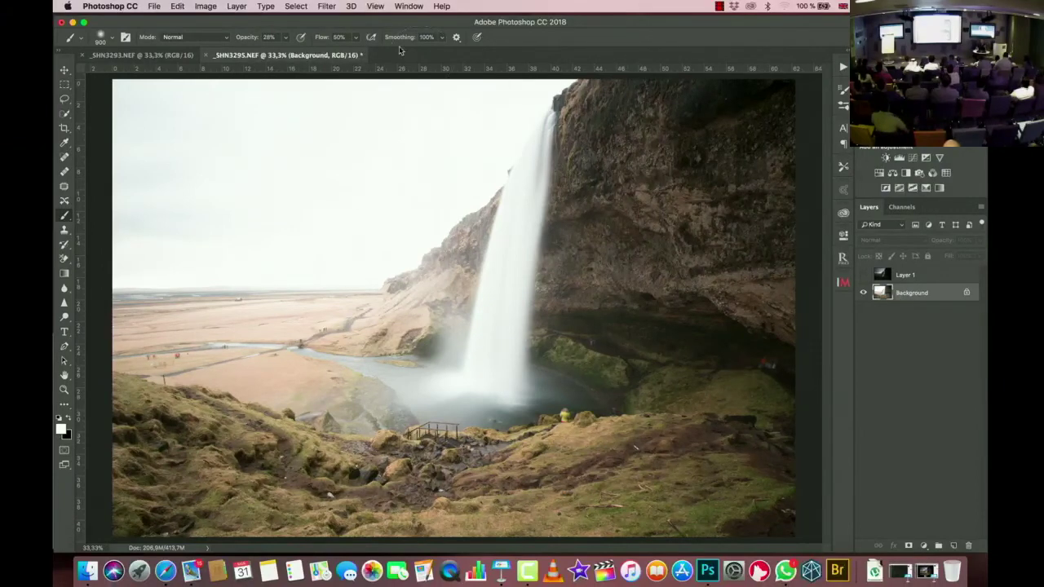
{"action": "left_click", "coordinate": [294, 6]}
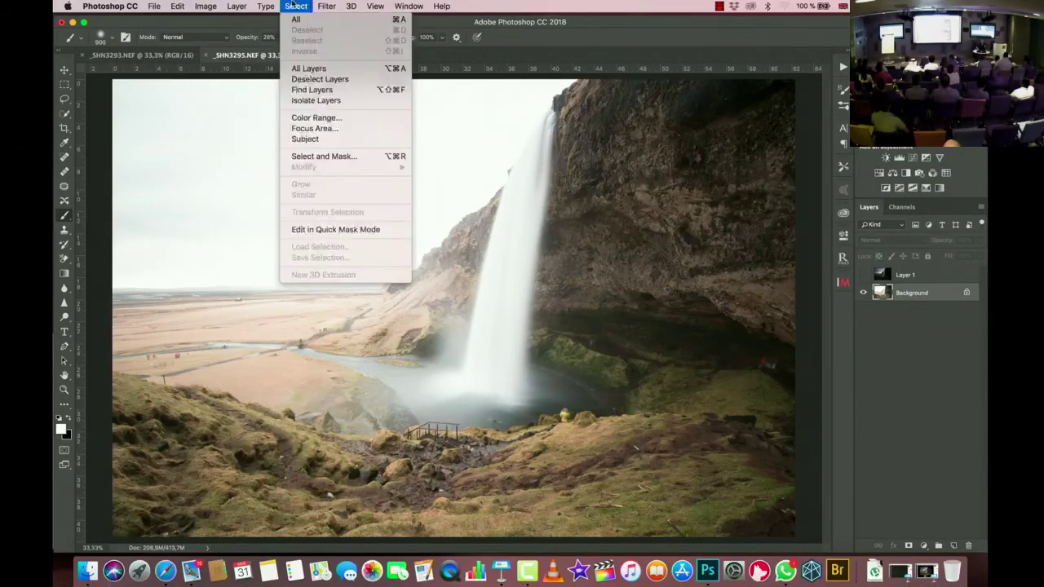
{"action": "left_click", "coordinate": [328, 119]}
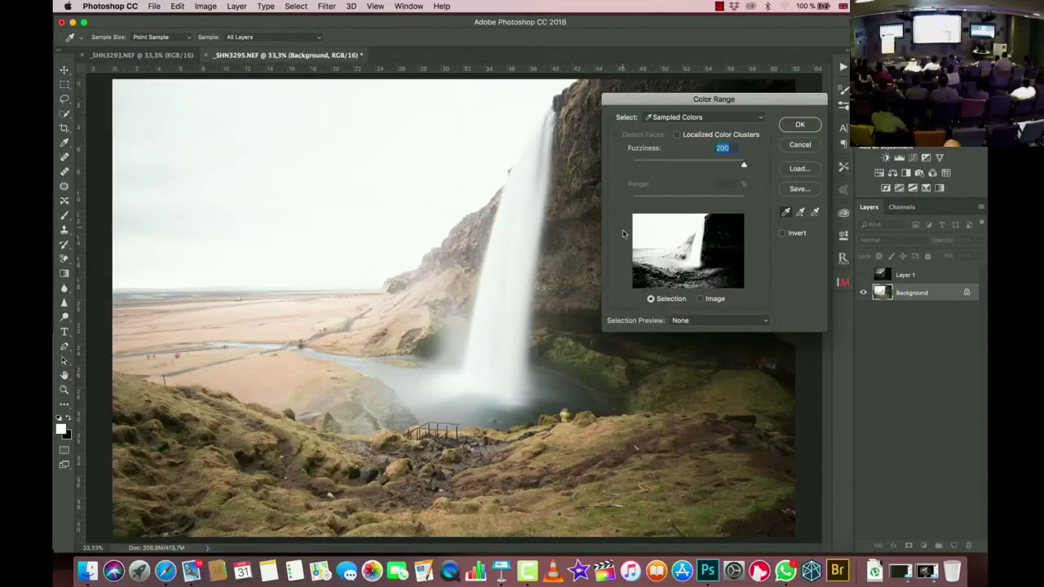
{"action": "left_click", "coordinate": [739, 121]}
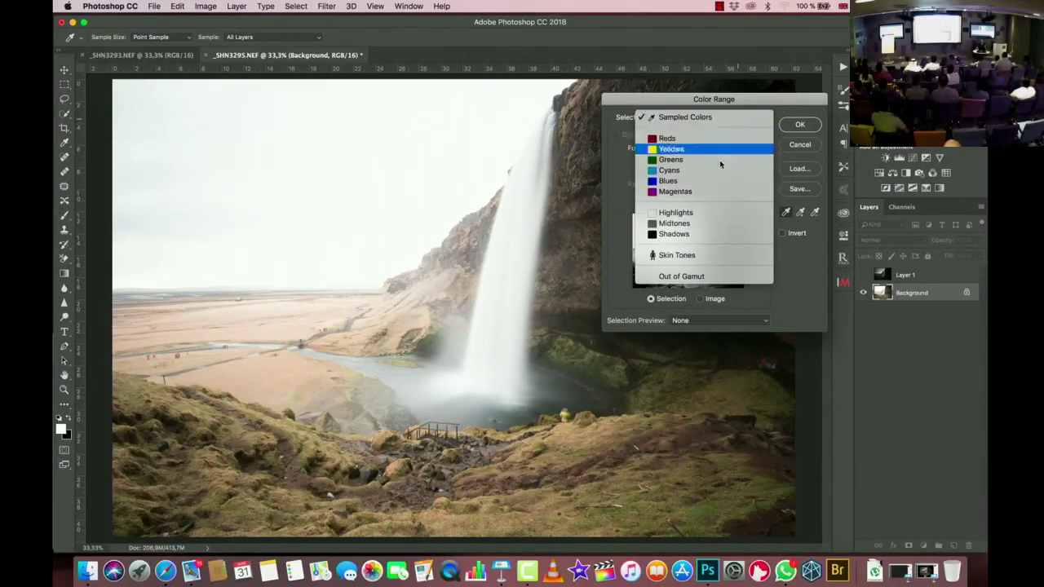
{"action": "left_click", "coordinate": [686, 214]}
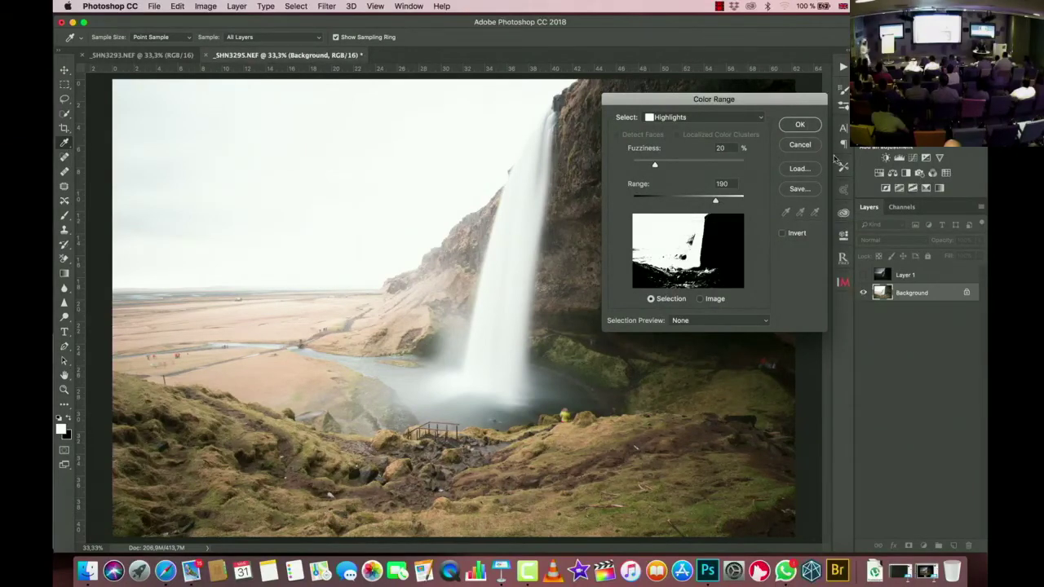
{"action": "left_click", "coordinate": [807, 128]}
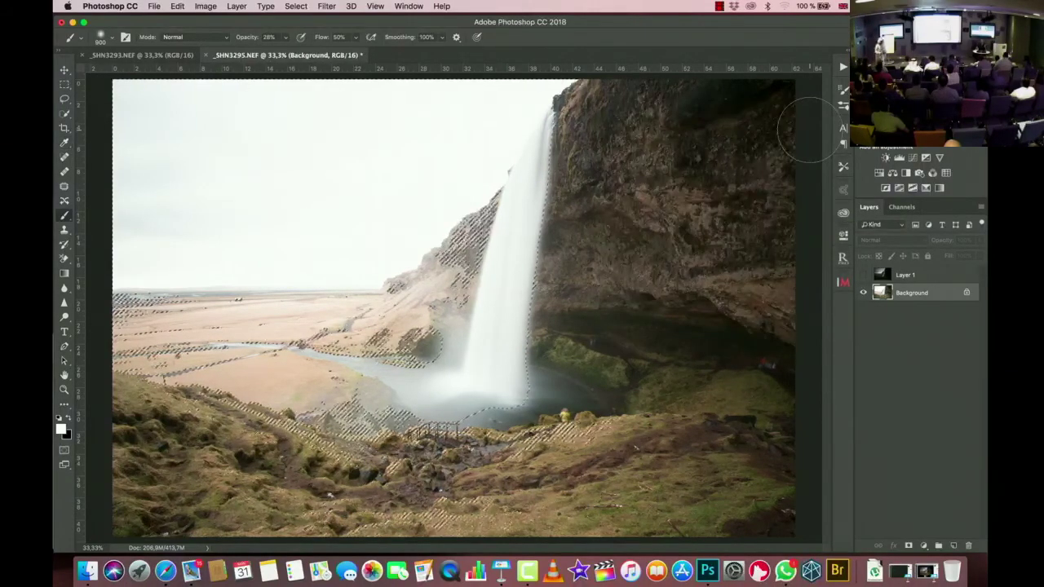
Step: Show Layer 1 again and add a layer mask to it from the highlights selection
{"action": "left_click", "coordinate": [863, 276]}
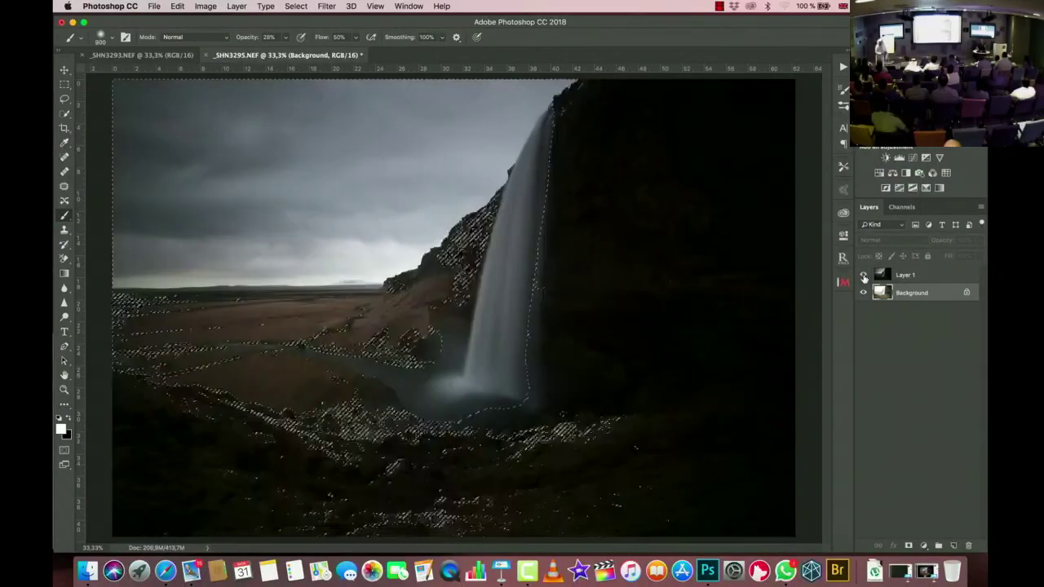
{"action": "left_click", "coordinate": [901, 277]}
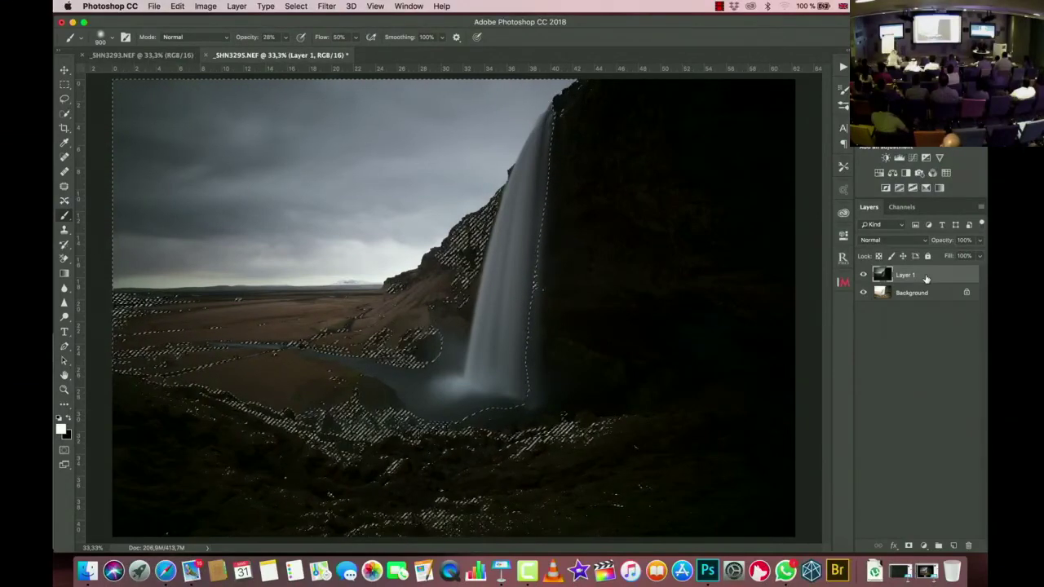
{"action": "left_click", "coordinate": [908, 546]}
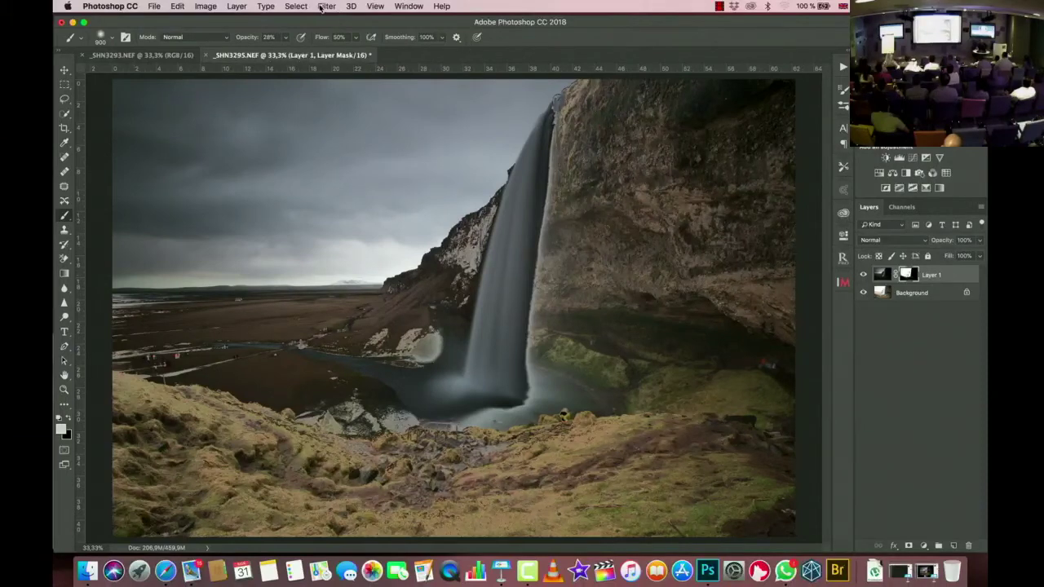
Step: Try a Gaussian Blur with a 1000-pixel radius on Layer 1's mask and undo it
{"action": "left_click", "coordinate": [323, 7]}
{"action": "mouse_move", "coordinate": [397, 144]}
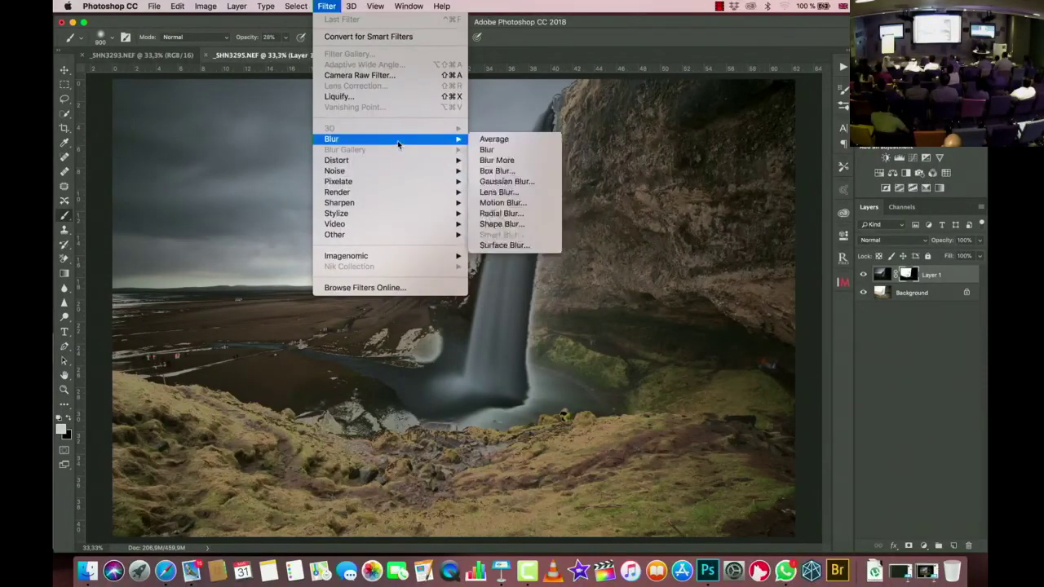
{"action": "left_click", "coordinate": [506, 181]}
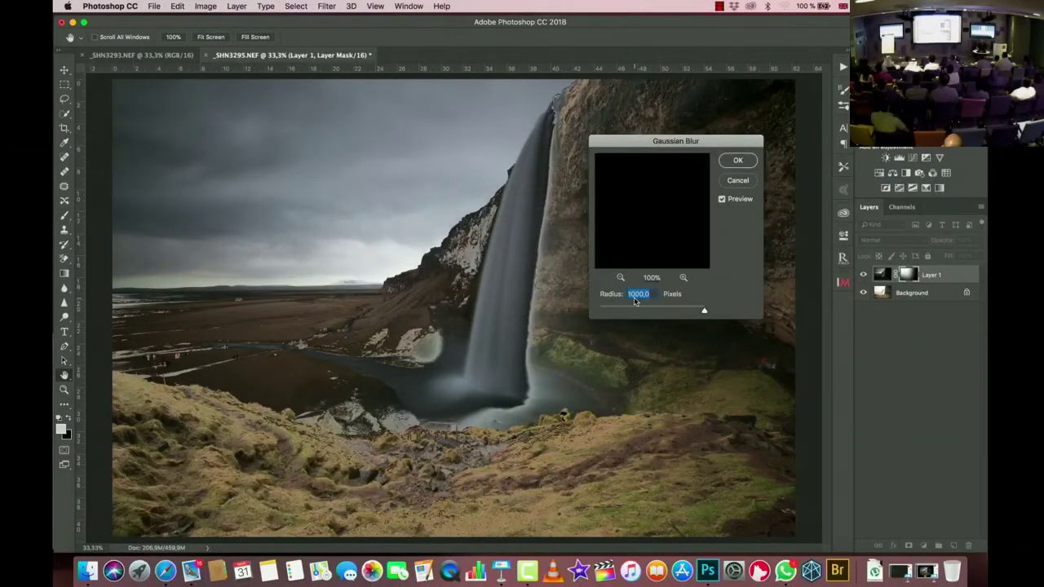
{"action": "left_click", "coordinate": [742, 160]}
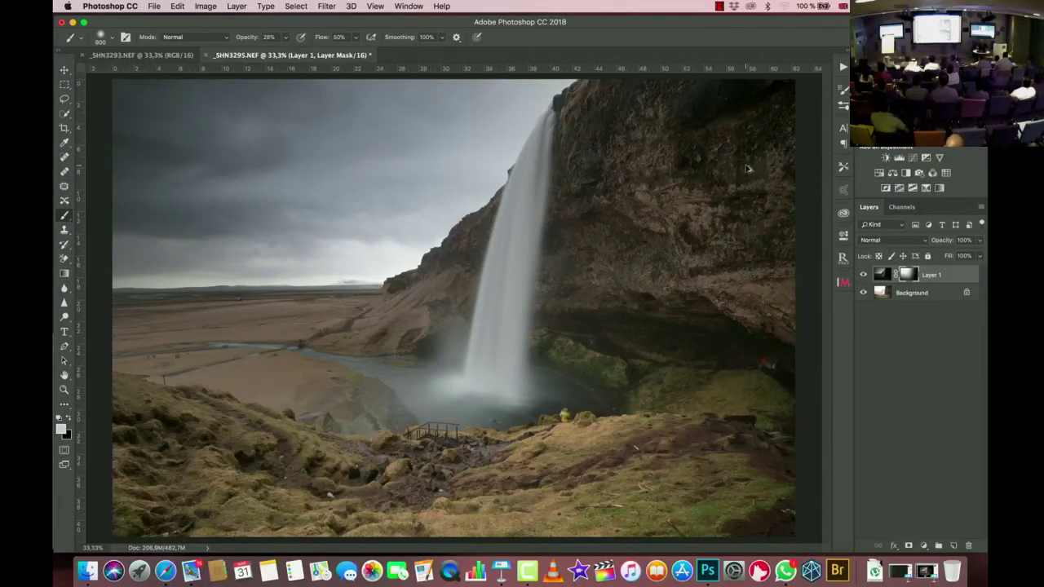
{"action": "key", "text": "super+z"}
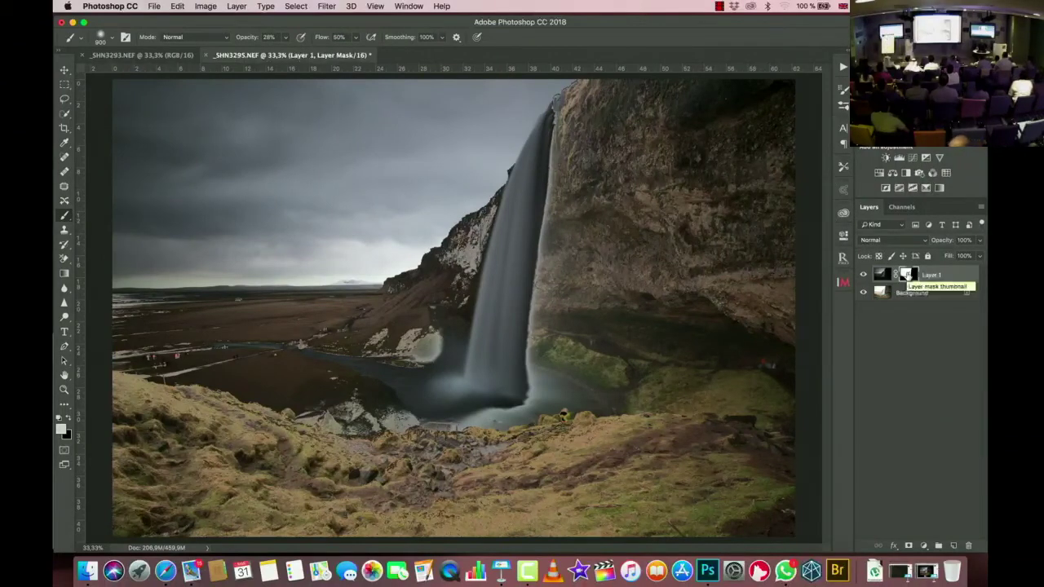
Step: Feather Layer 1's mask by 1000 px in the mask properties
{"action": "double_click", "coordinate": [906, 275]}
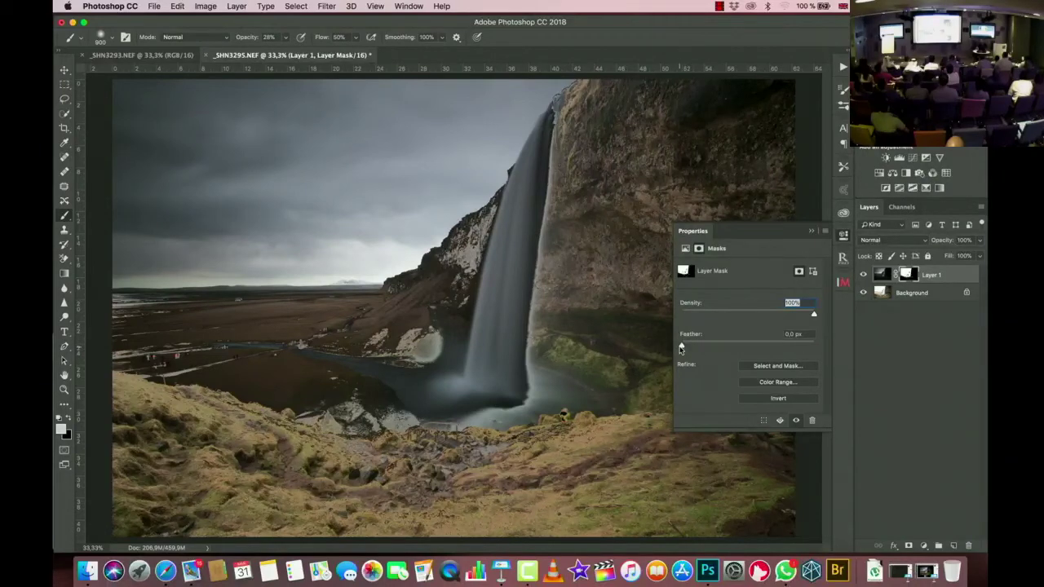
{"action": "left_click_drag", "start_coordinate": [682, 347], "coordinate": [825, 346]}
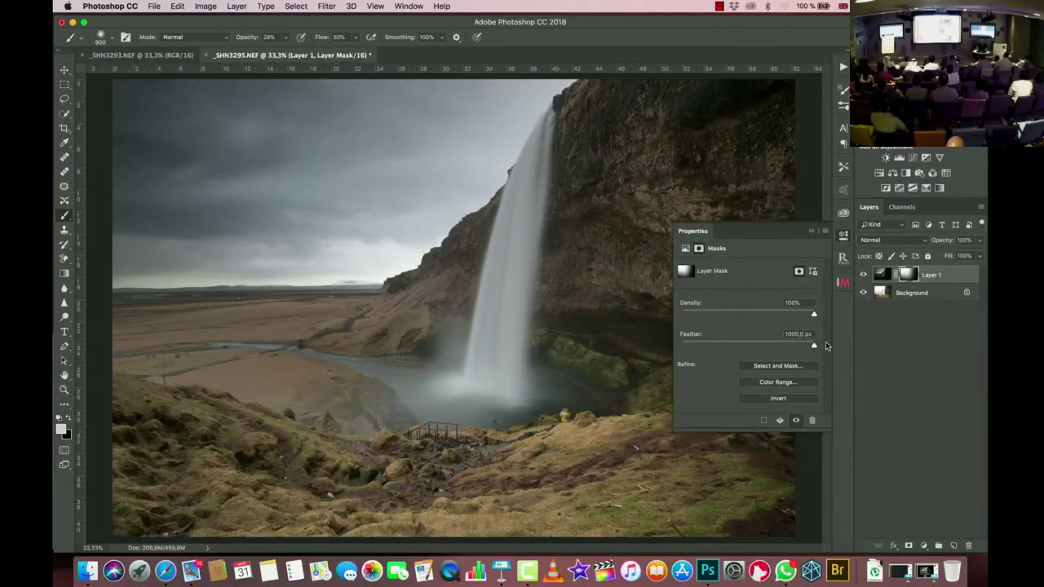
{"action": "left_click", "coordinate": [811, 231]}
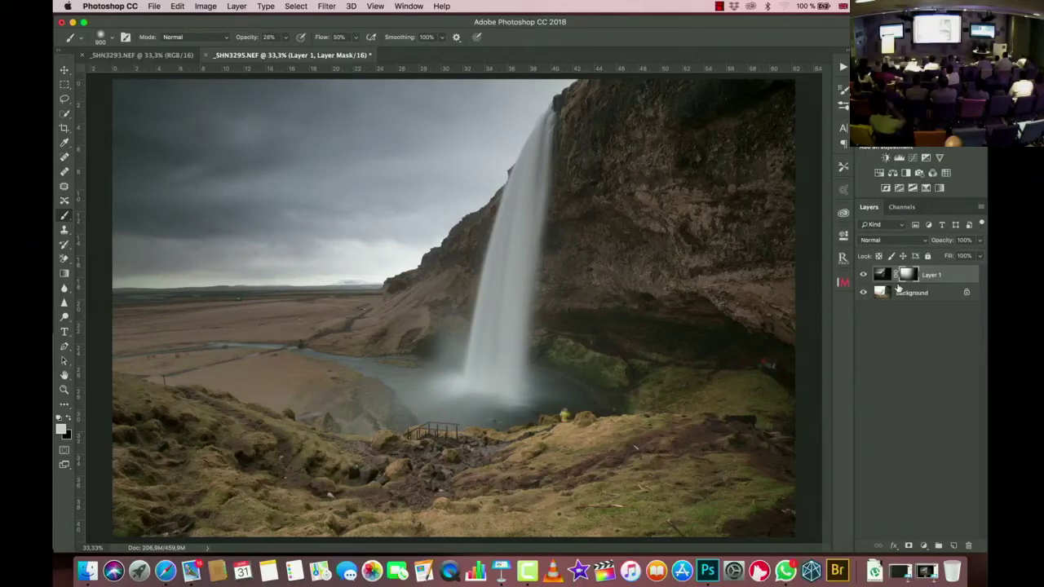
Step: Add a Curves adjustment clipped to Layer 1 and pull the curve's midpoint down to darken the dark exposure
{"action": "left_click", "coordinate": [913, 159]}
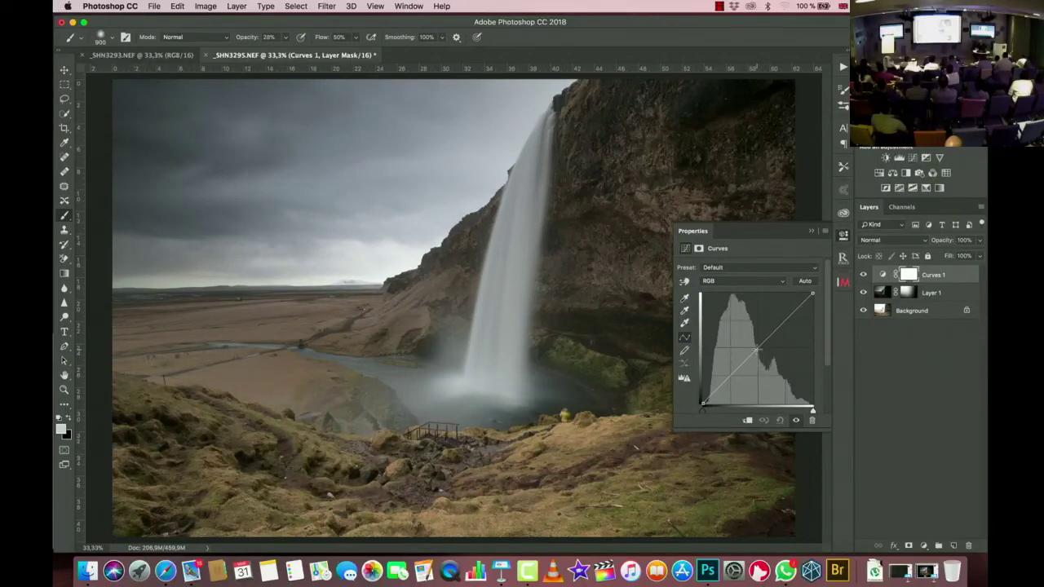
{"action": "left_click", "coordinate": [747, 421]}
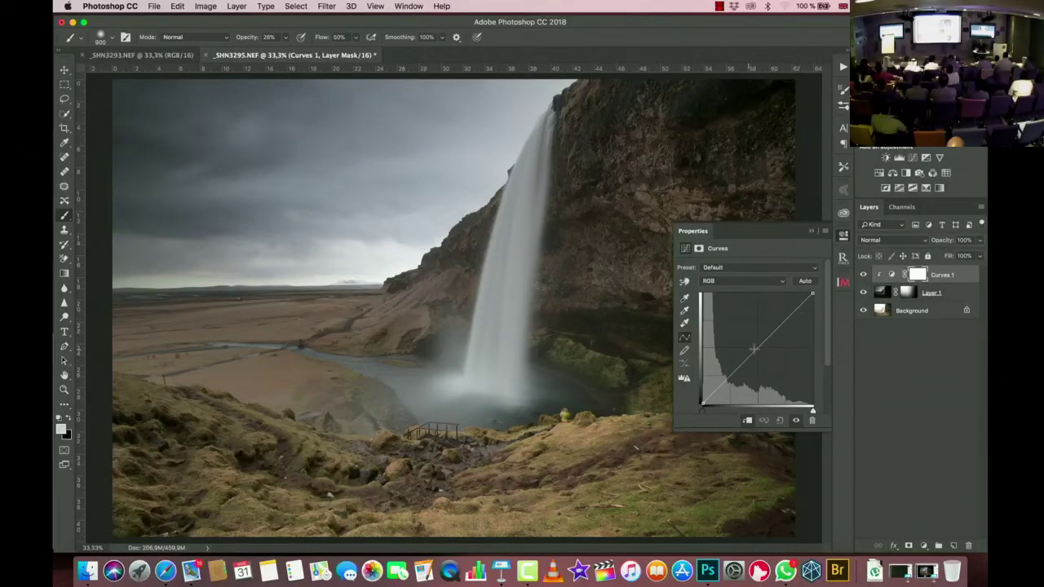
{"action": "left_click_drag", "start_coordinate": [757, 349], "coordinate": [766, 359]}
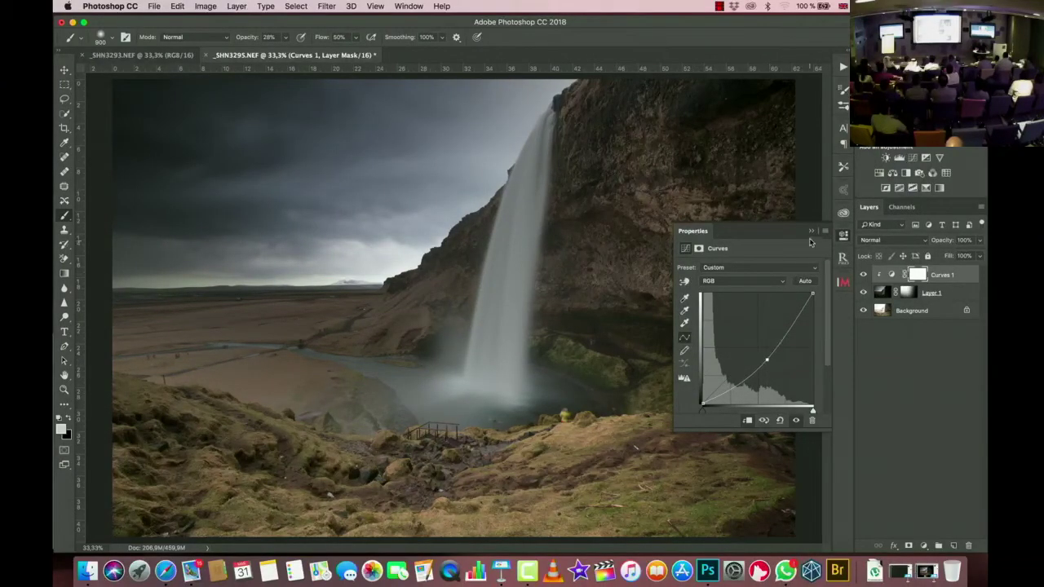
{"action": "left_click", "coordinate": [812, 234]}
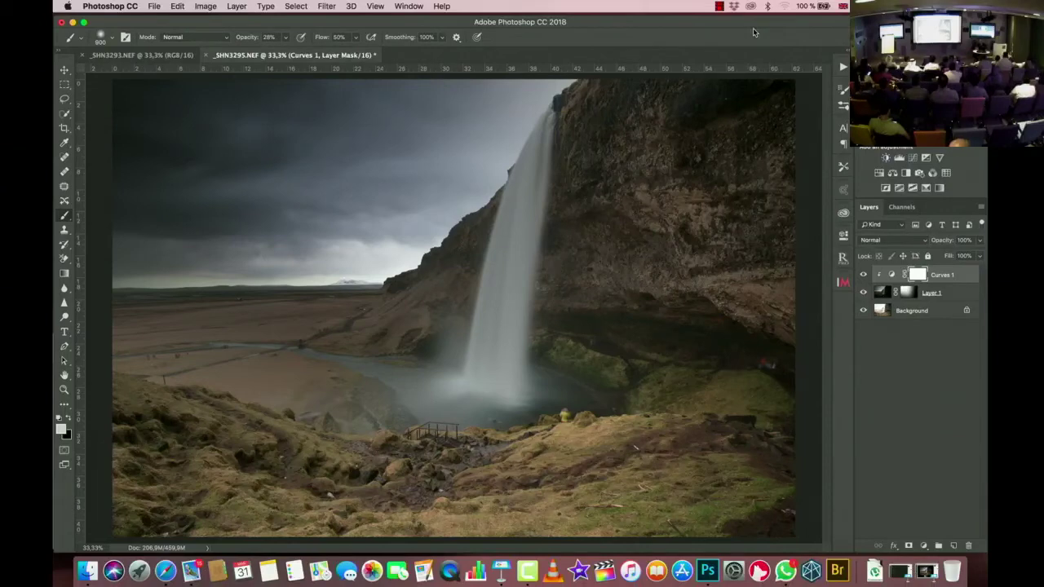
Step: Step back through the history to remove the Curves adjustment, mask feathering, layer mask and highlights selection, keeping Layer 1 above the Background
{"action": "key", "text": "super+alt+z"}
{"action": "key", "text": "super+alt+z"}
{"action": "key", "text": "super+alt+z"}
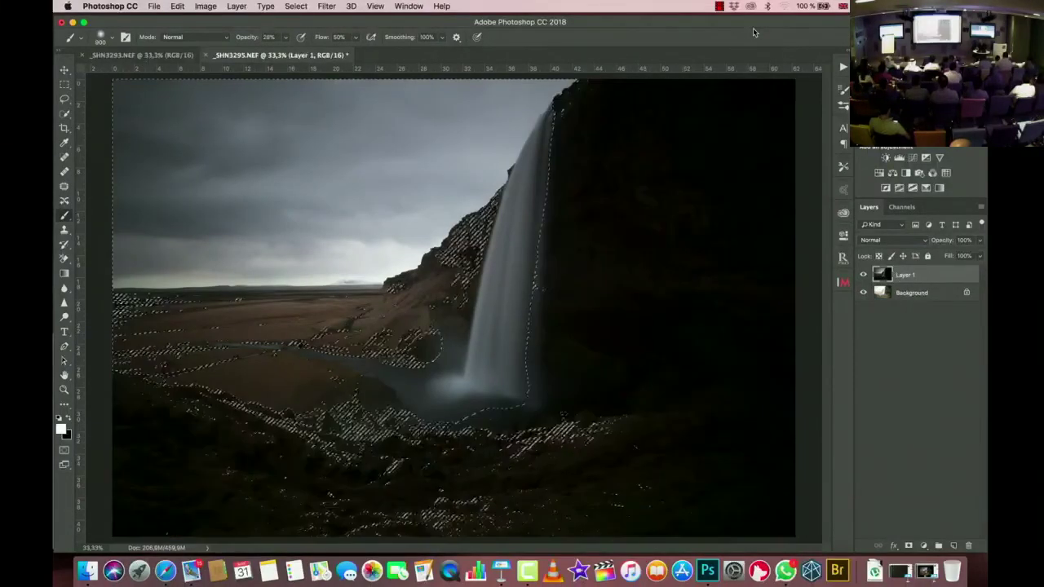
{"action": "key", "text": "super+alt+z"}
{"action": "key", "text": "super+alt+z"}
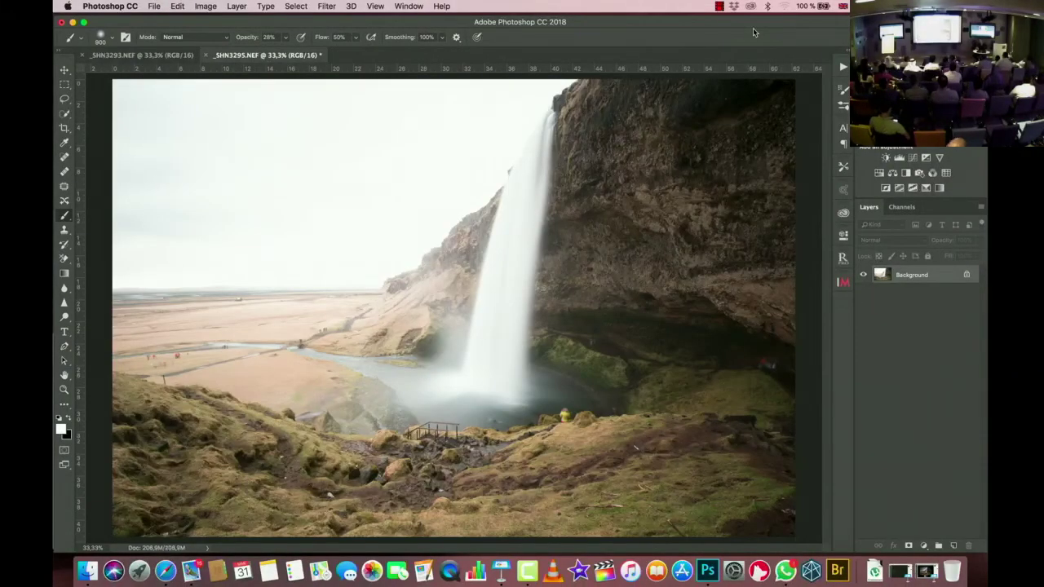
{"action": "key", "text": "super+shift+z"}
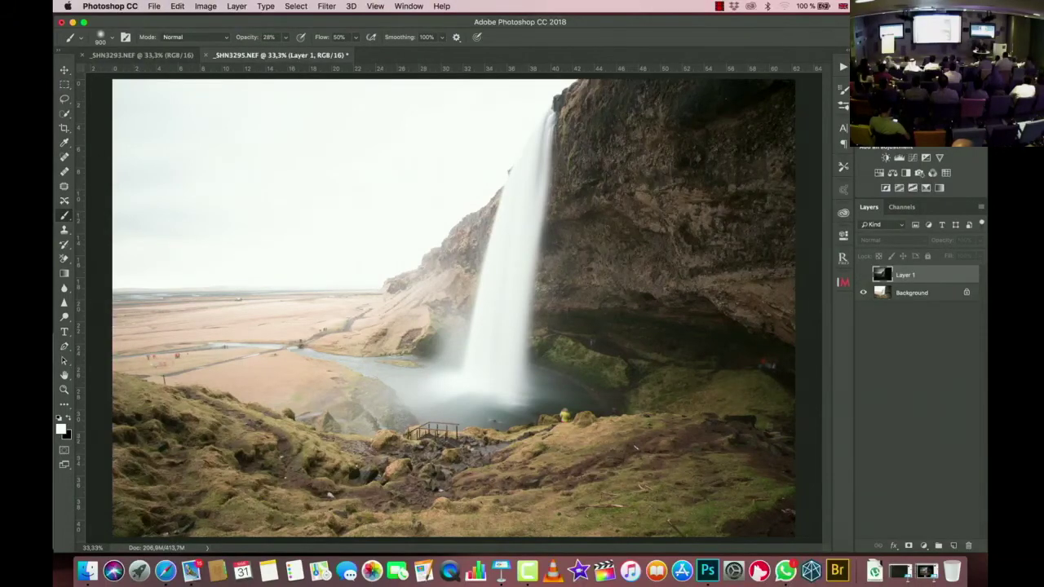
Step: Select the Background layer and toggle Layer 1's visibility to compare both exposures, leaving Layer 1 hidden
{"action": "left_click", "coordinate": [864, 275]}
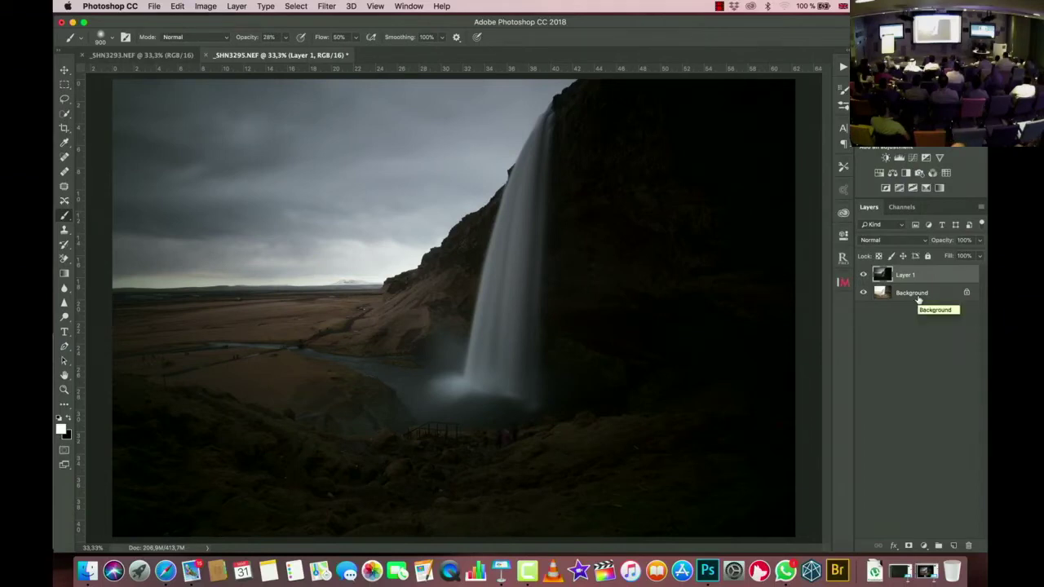
{"action": "left_click", "coordinate": [916, 299]}
{"action": "left_click", "coordinate": [863, 276]}
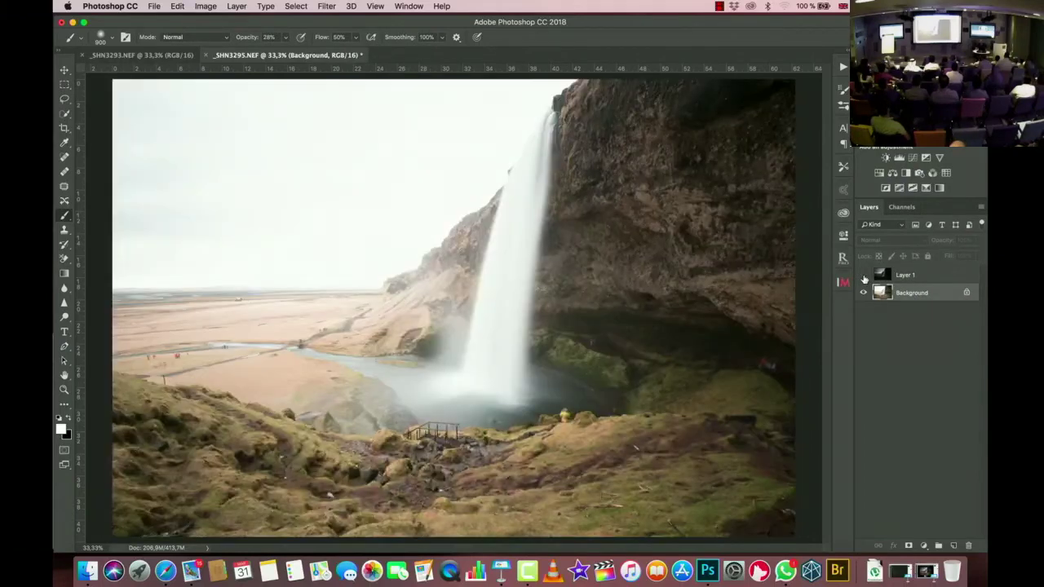
{"action": "left_click", "coordinate": [863, 276]}
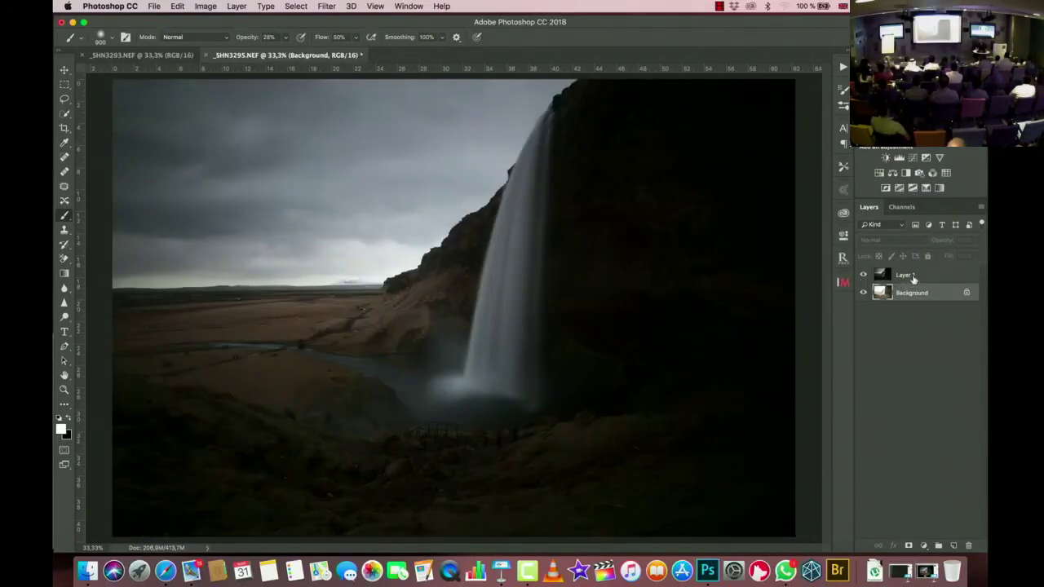
{"action": "left_click", "coordinate": [863, 275]}
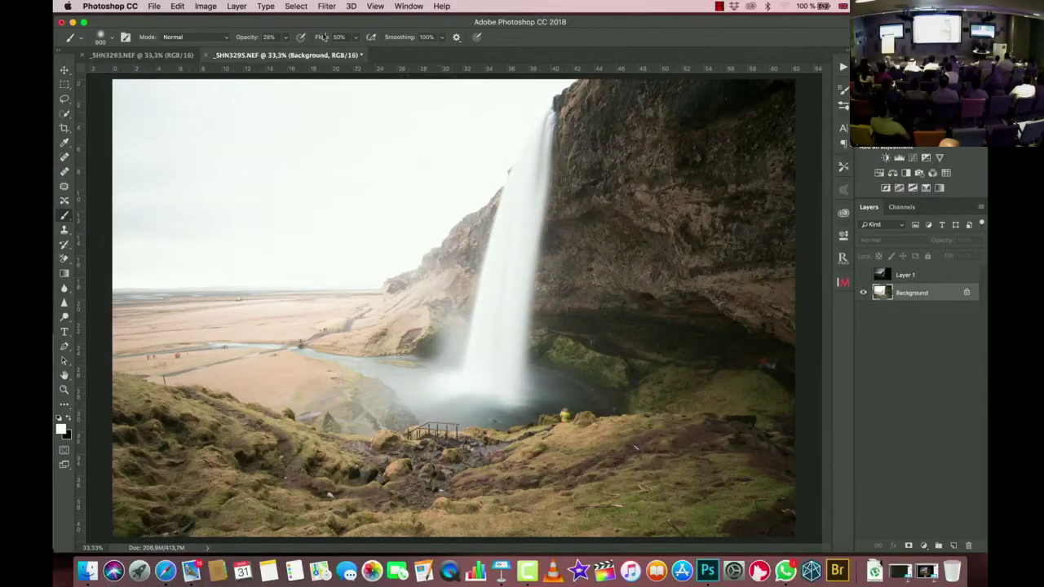
Step: Select the Background's bright areas using Color Range set to Highlights with fuzziness 20% and range 190, and return to the Brush tool
{"action": "left_click", "coordinate": [298, 6]}
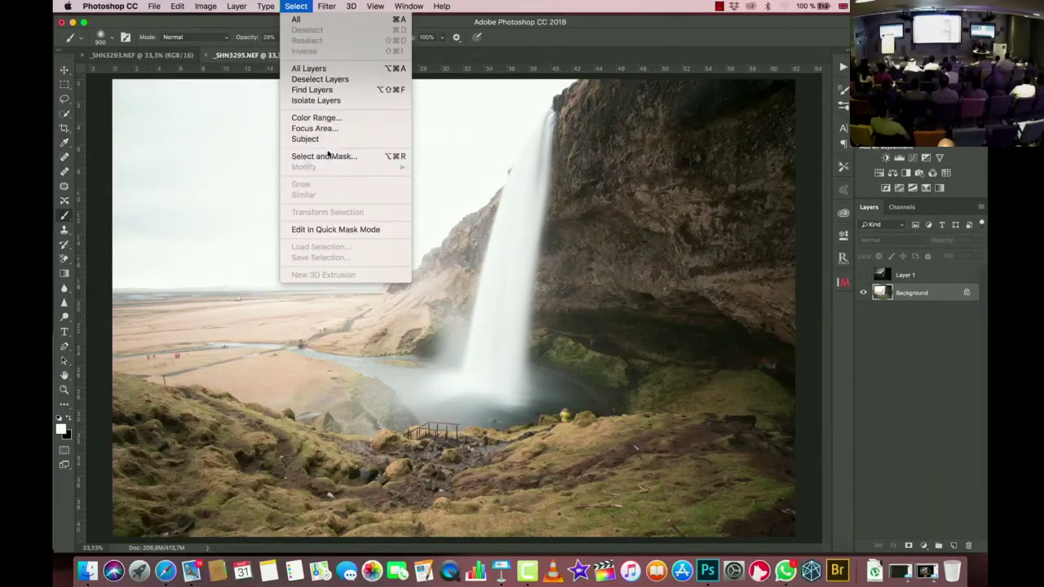
{"action": "left_click", "coordinate": [330, 119]}
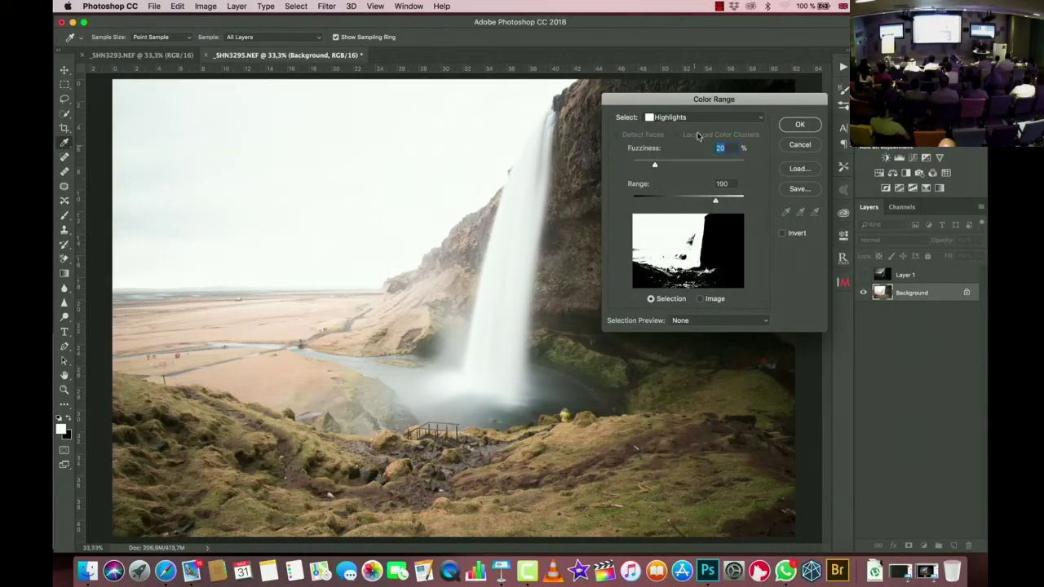
{"action": "left_click", "coordinate": [759, 119]}
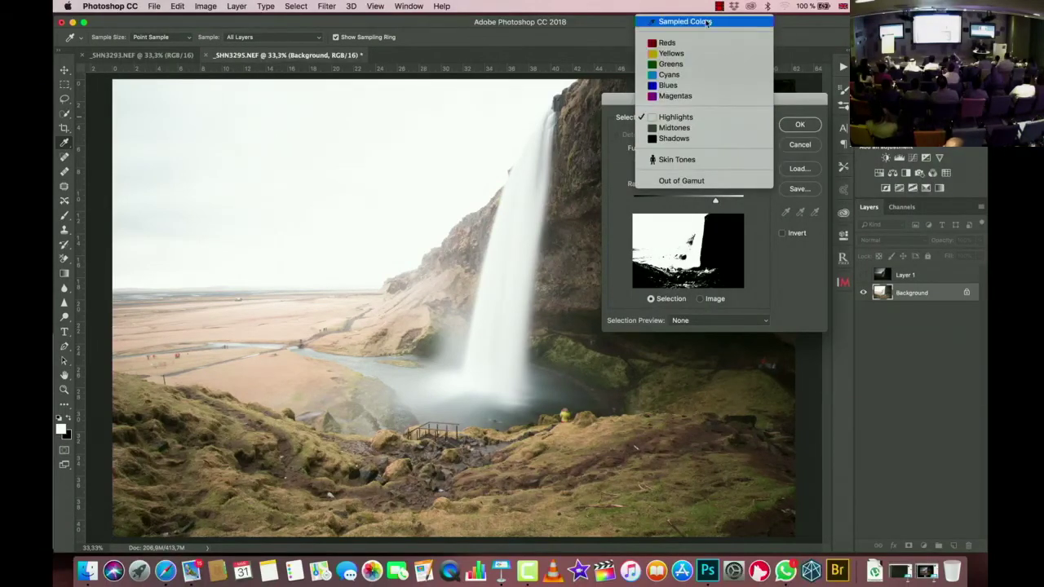
{"action": "left_click", "coordinate": [713, 24]}
{"action": "left_click", "coordinate": [761, 119]}
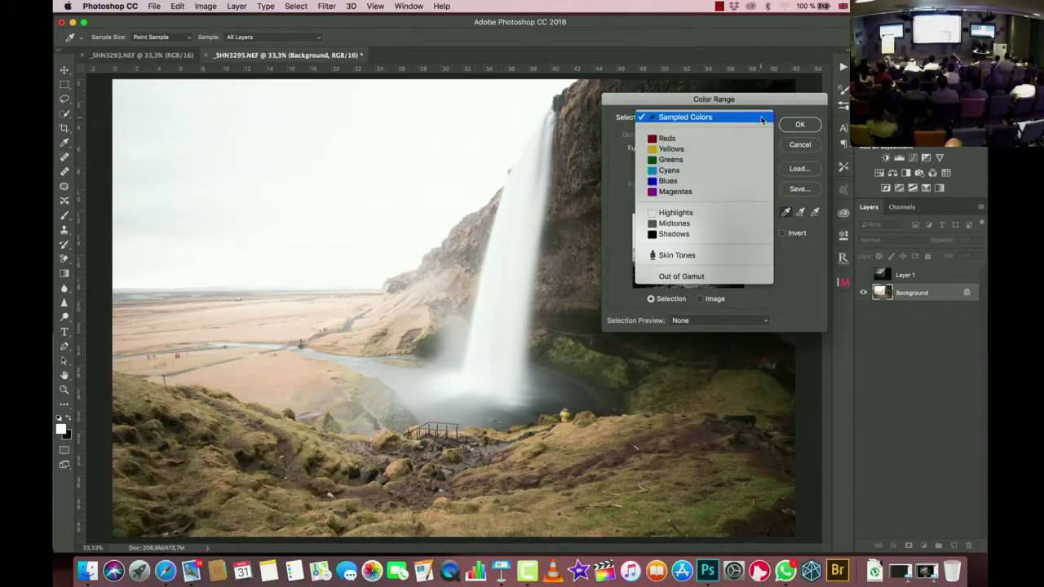
{"action": "left_click", "coordinate": [693, 215]}
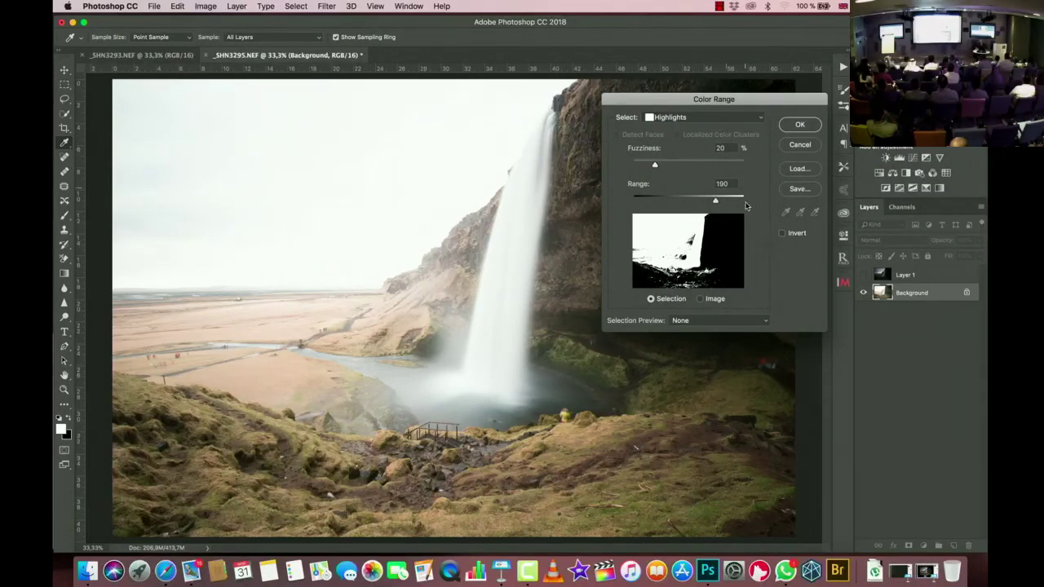
{"action": "left_click", "coordinate": [800, 126]}
{"action": "key", "text": "b"}
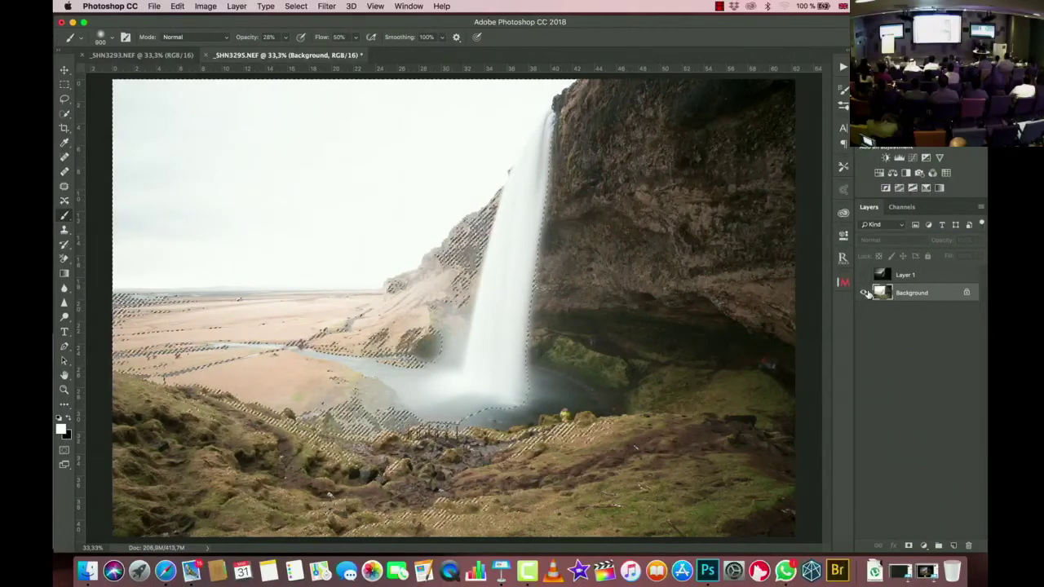
Step: Show and select Layer 1, and add a layer mask to it from the active highlights selection
{"action": "left_click", "coordinate": [863, 275]}
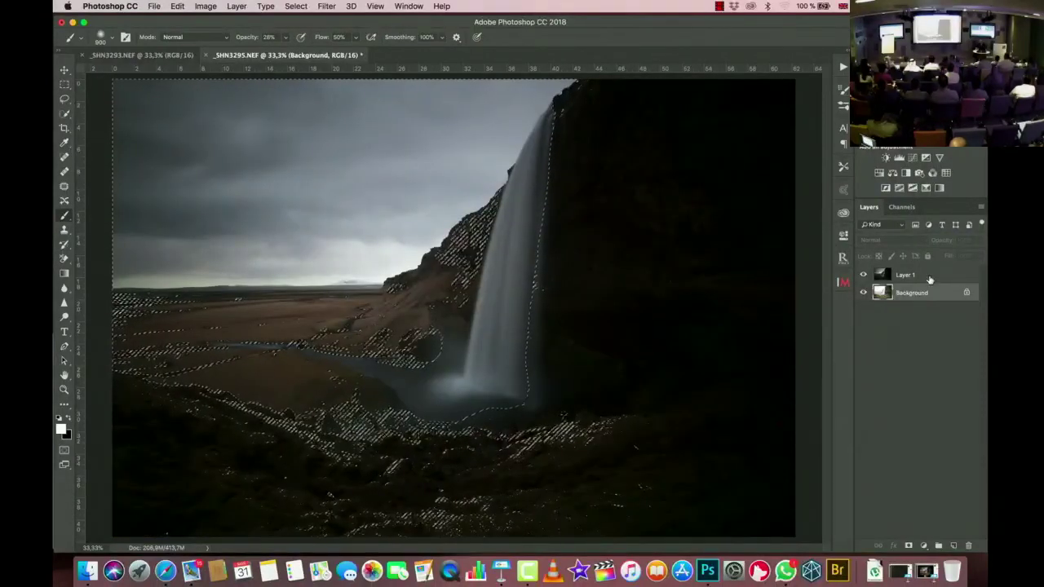
{"action": "left_click", "coordinate": [929, 279]}
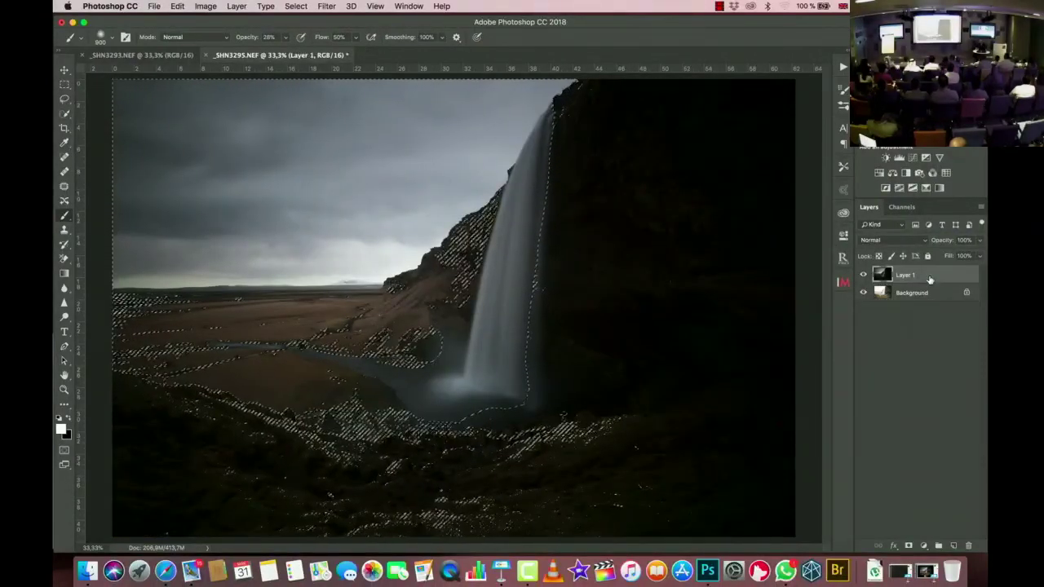
{"action": "left_click", "coordinate": [908, 546]}
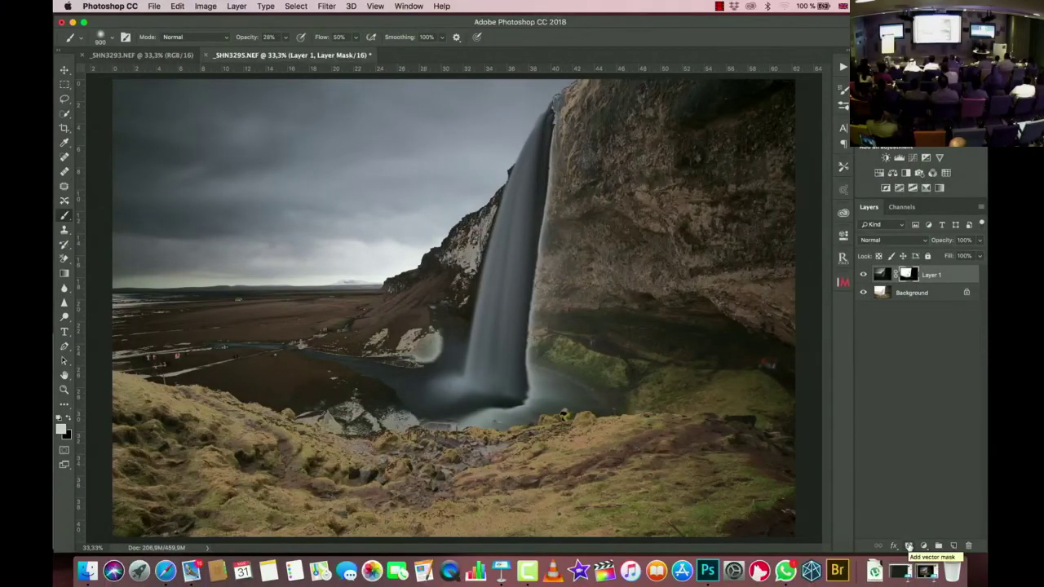
Step: Set the feather of Layer 1's new highlights mask to 1000 px to blend the two exposures
{"action": "double_click", "coordinate": [913, 275]}
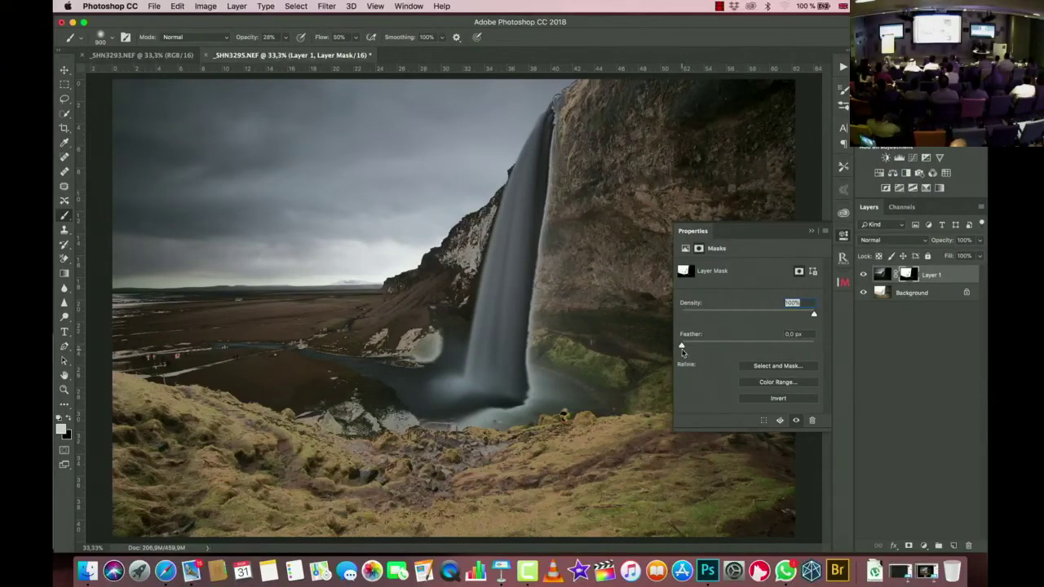
{"action": "left_click_drag", "start_coordinate": [682, 347], "coordinate": [797, 346]}
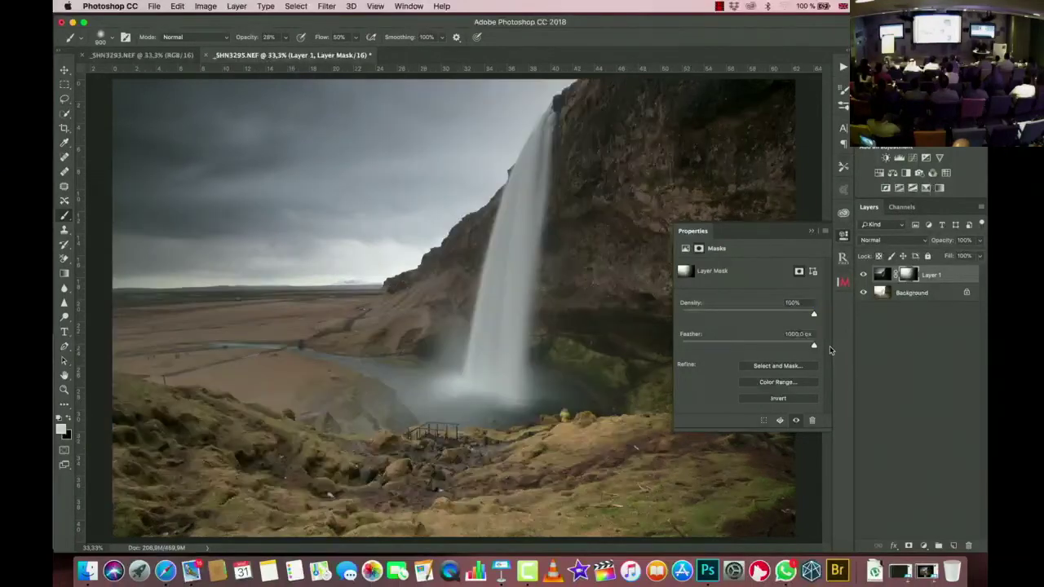
{"action": "left_click", "coordinate": [811, 231]}
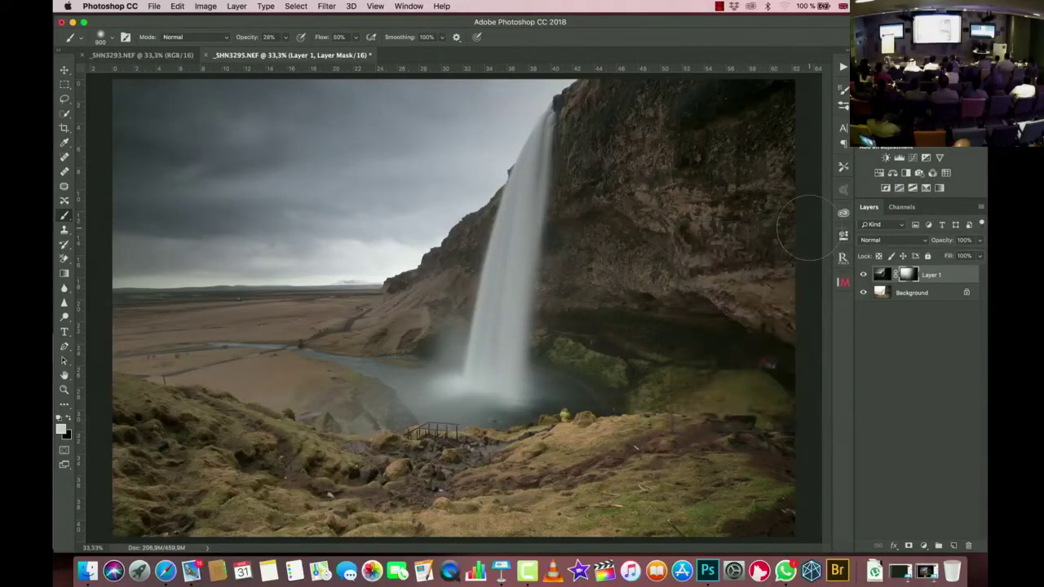
Step: Add a Curves adjustment above Layer 1, pull its midpoint down to darken, and clip it to Layer 1
{"action": "left_click", "coordinate": [913, 157]}
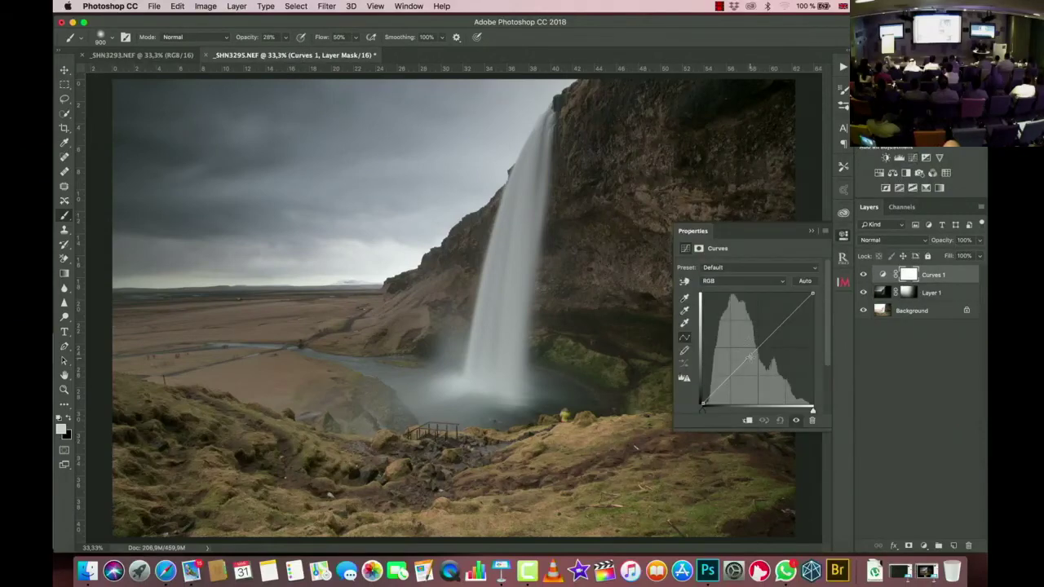
{"action": "left_click_drag", "start_coordinate": [756, 349], "coordinate": [764, 363]}
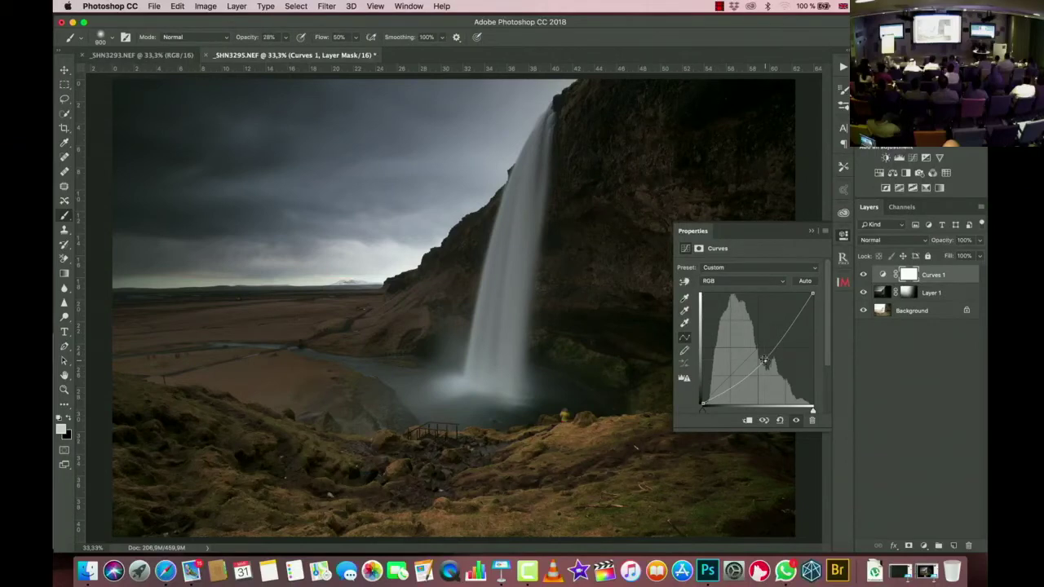
{"action": "left_click", "coordinate": [747, 421]}
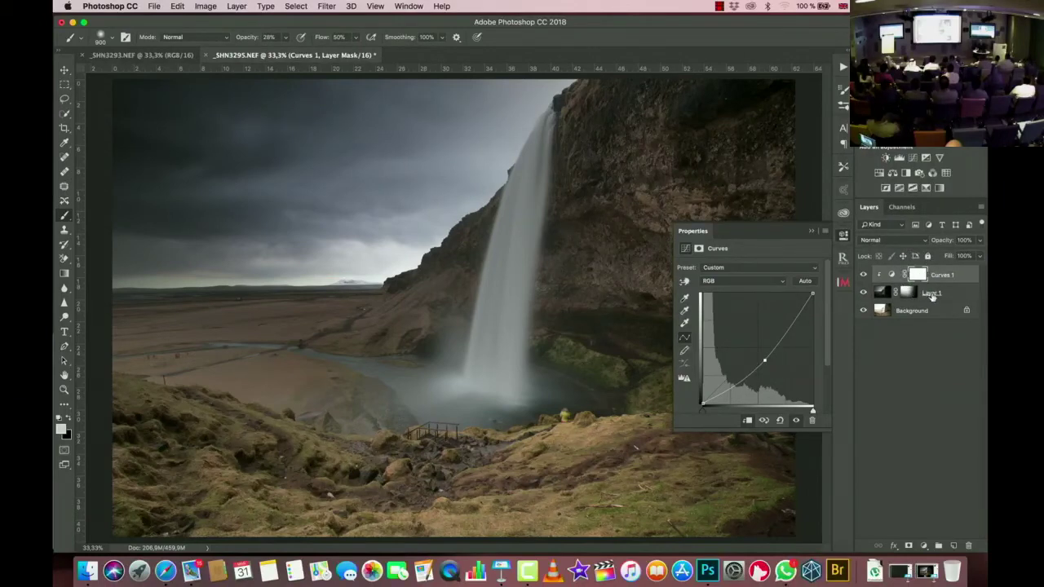
{"action": "left_click", "coordinate": [812, 233]}
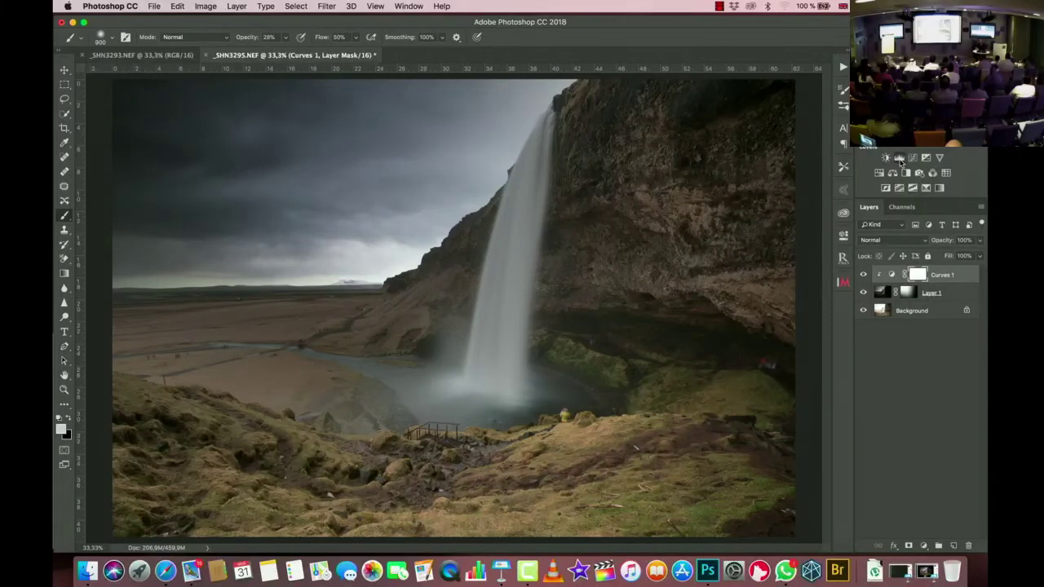
Step: Add a Levels adjustment layer with default settings above Curves 1 and collapse its properties
{"action": "left_click", "coordinate": [898, 158]}
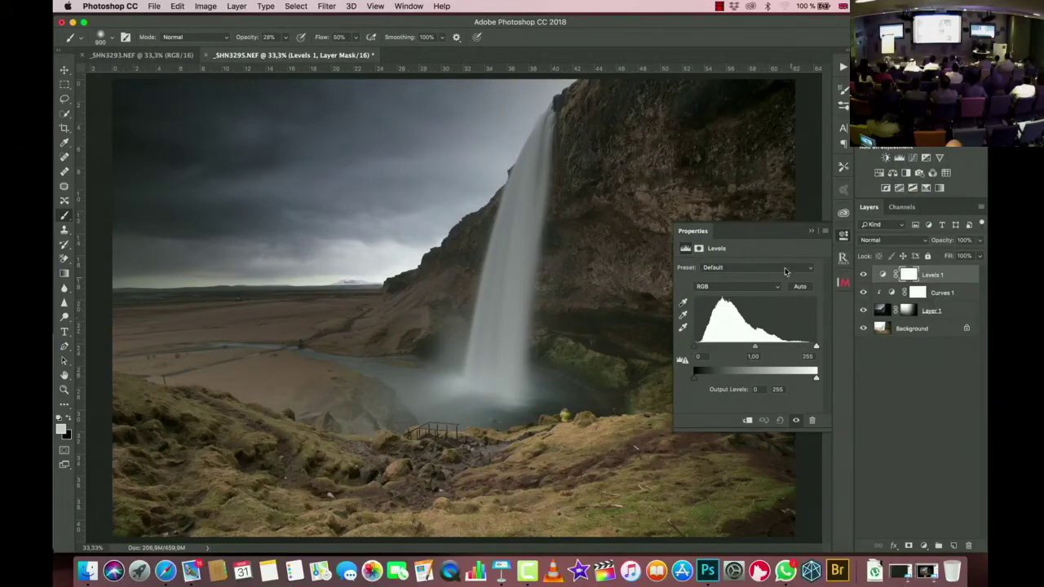
{"action": "left_click", "coordinate": [811, 231]}
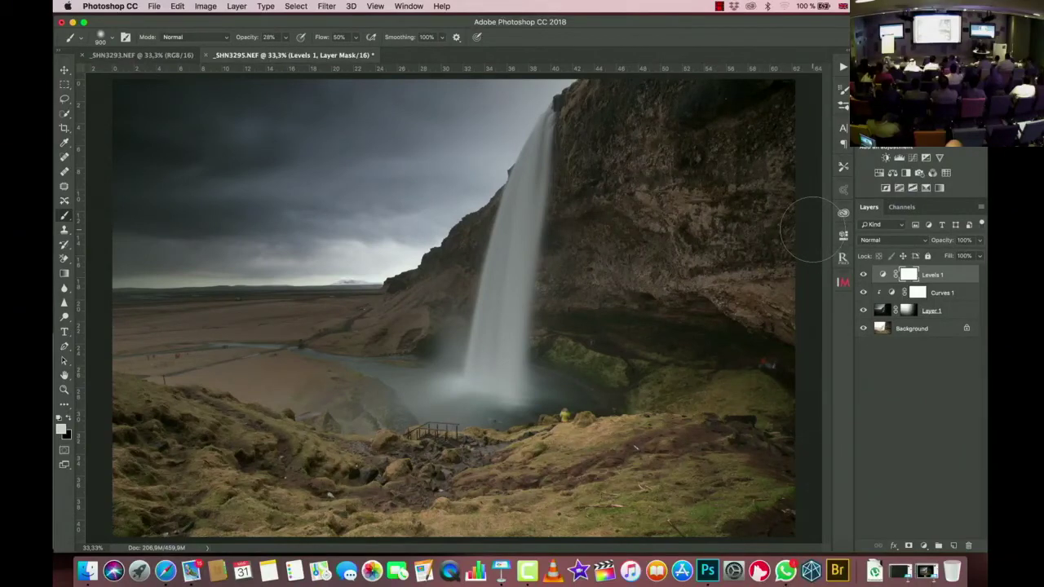
Step: Stop the Camtasia screen recording and export it to the Desktop as a local MP4 file named "Exposure blending"
{"action": "left_click", "coordinate": [719, 6]}
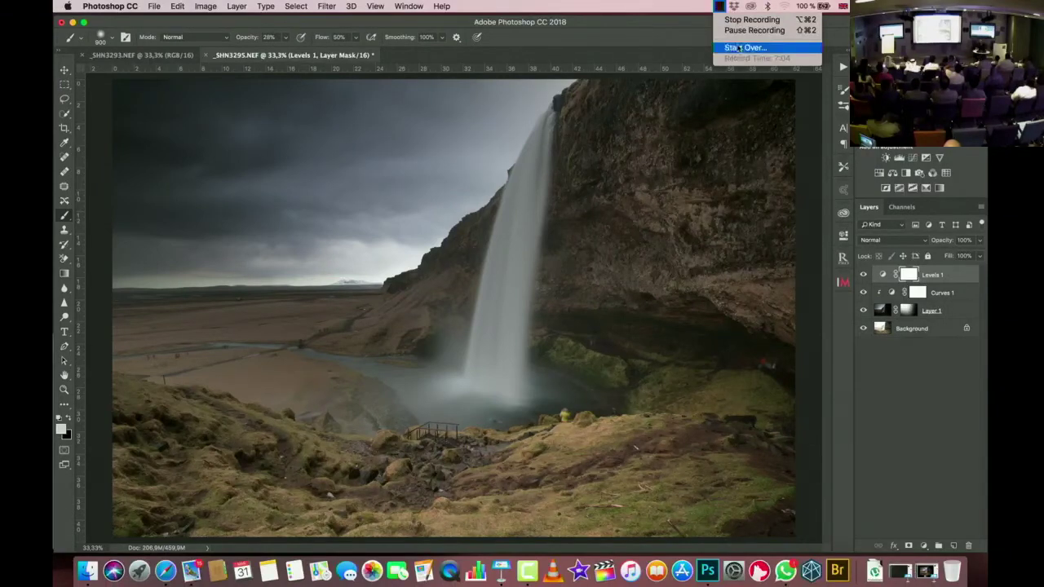
{"action": "left_click", "coordinate": [733, 20]}
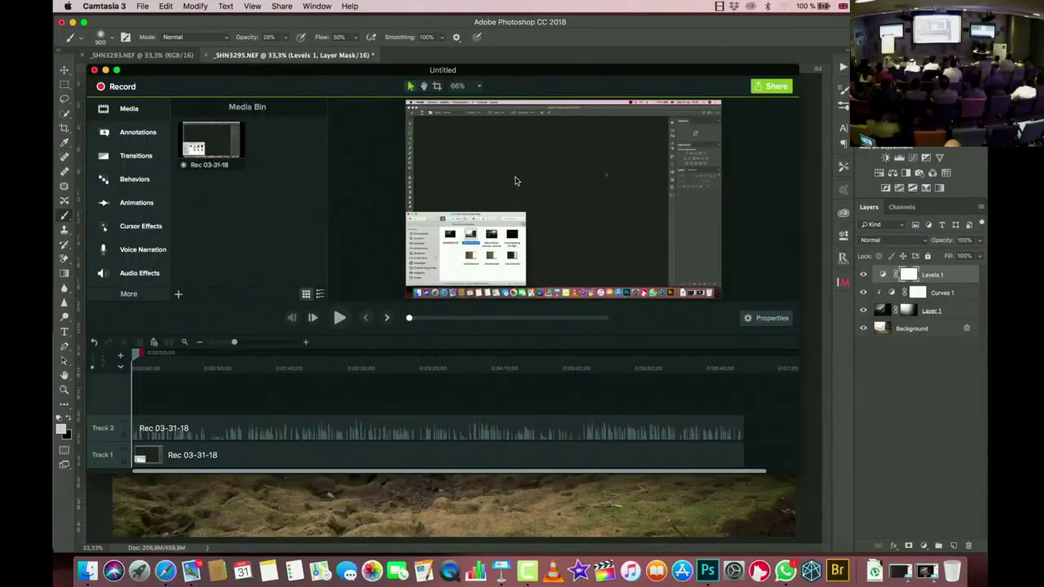
{"action": "left_click", "coordinate": [778, 86]}
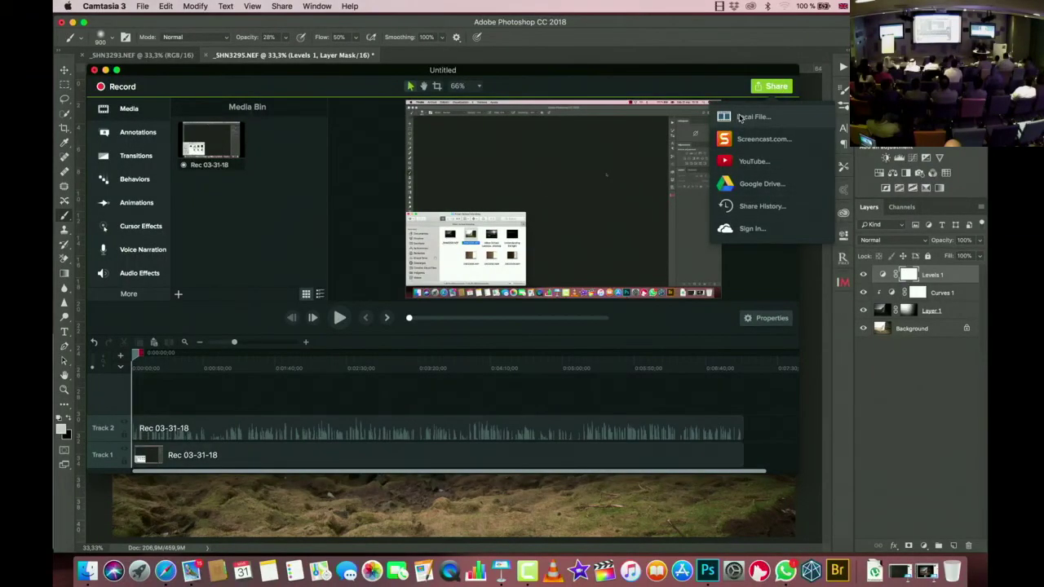
{"action": "left_click", "coordinate": [750, 116]}
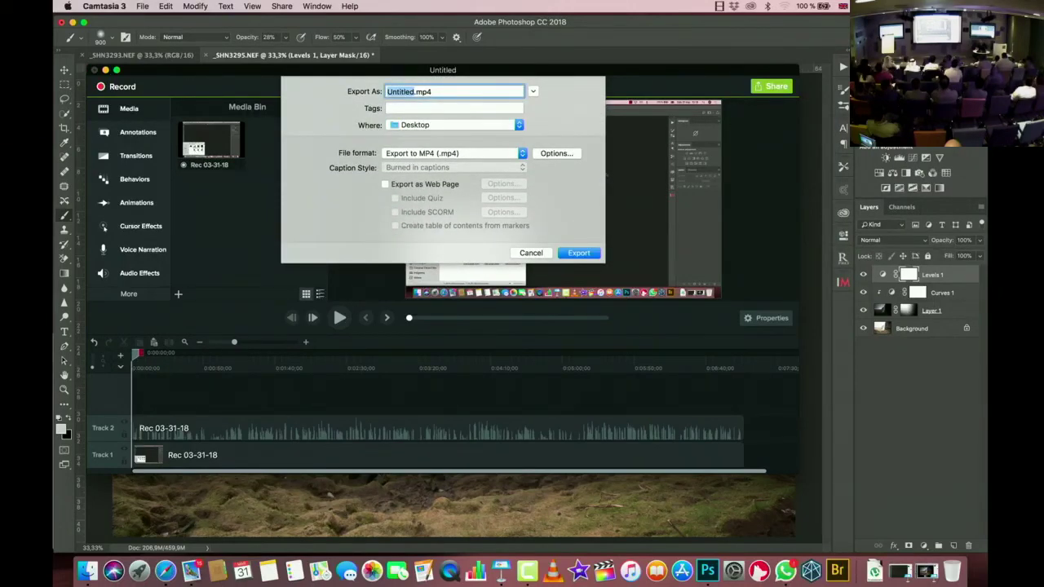
{"action": "type", "text": "Exposure"}
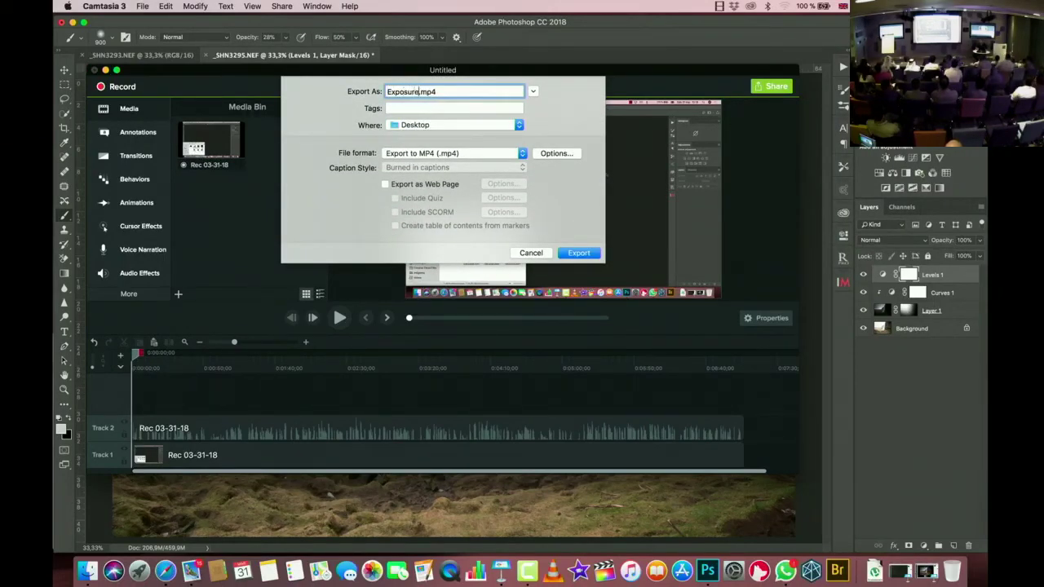
{"action": "type", "text": " blend"}
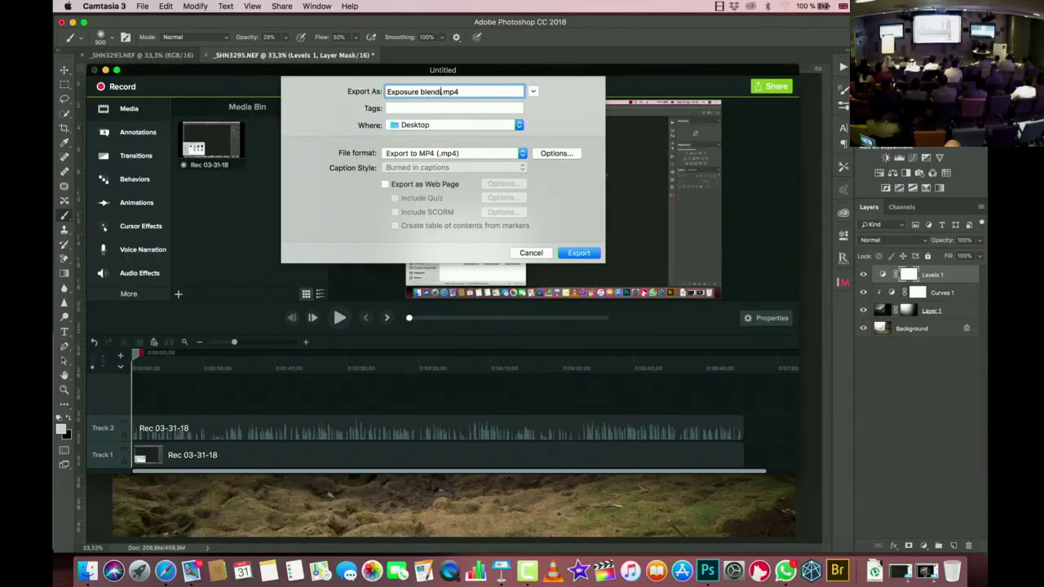
{"action": "type", "text": "ing"}
{"action": "left_click", "coordinate": [578, 252]}
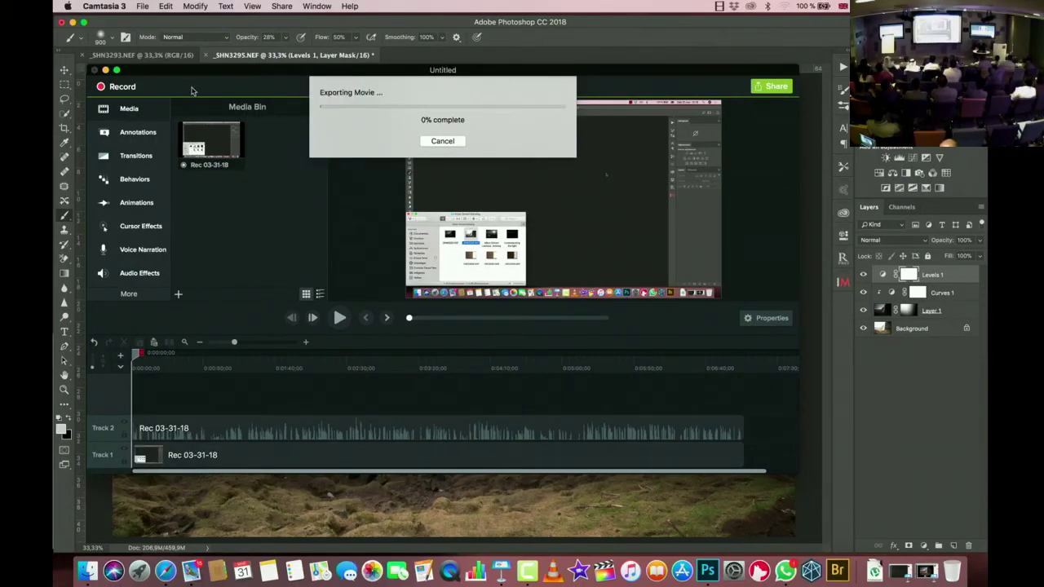
Step: Switch back to Photoshop and step back through the edits until Layer 1 has no mask and no adjustments above it
{"action": "left_click", "coordinate": [209, 24]}
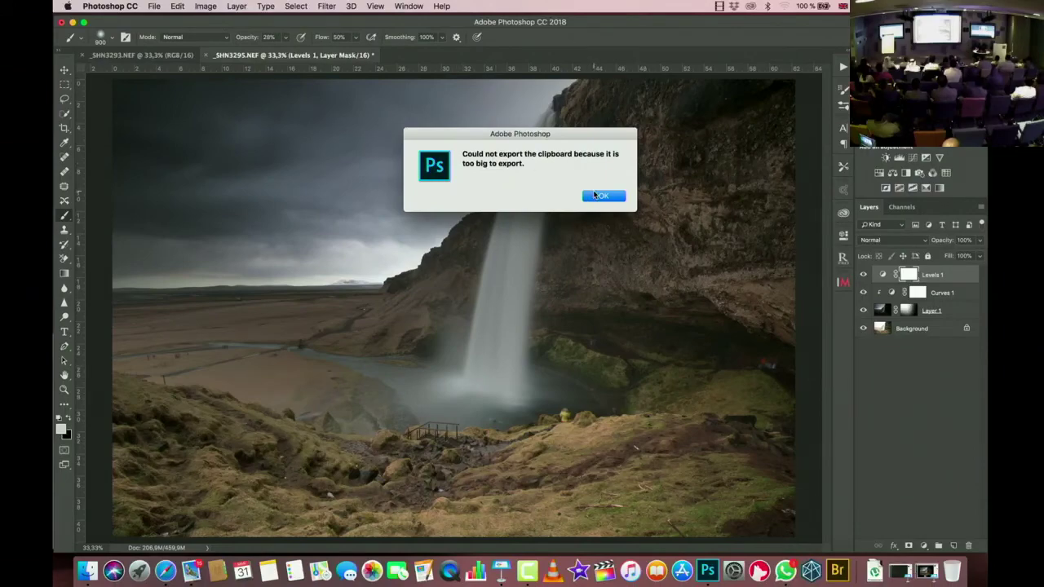
{"action": "left_click", "coordinate": [594, 195]}
{"action": "key", "text": "ctrl+Up"}
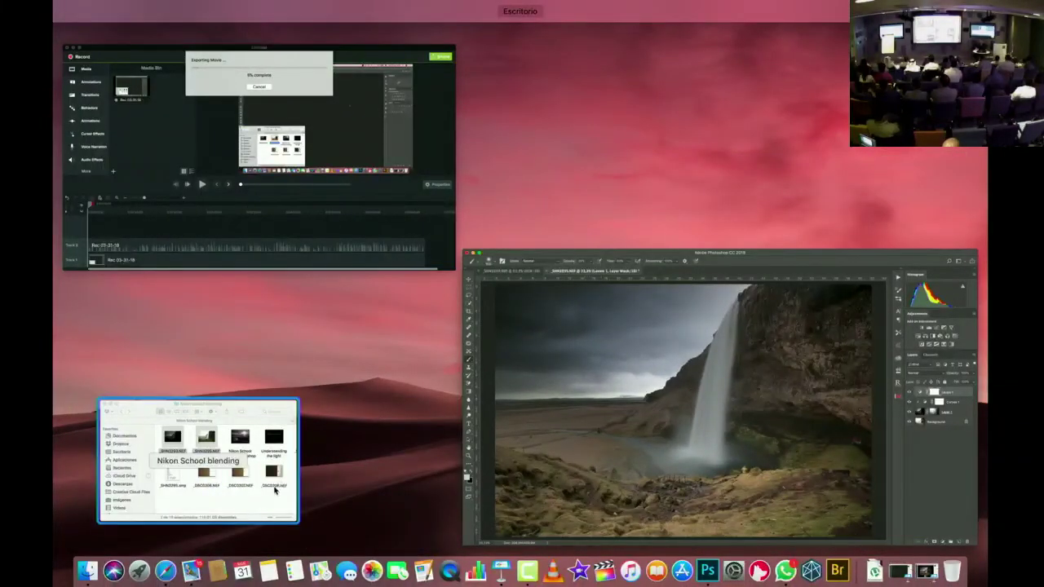
{"action": "left_click", "coordinate": [764, 260]}
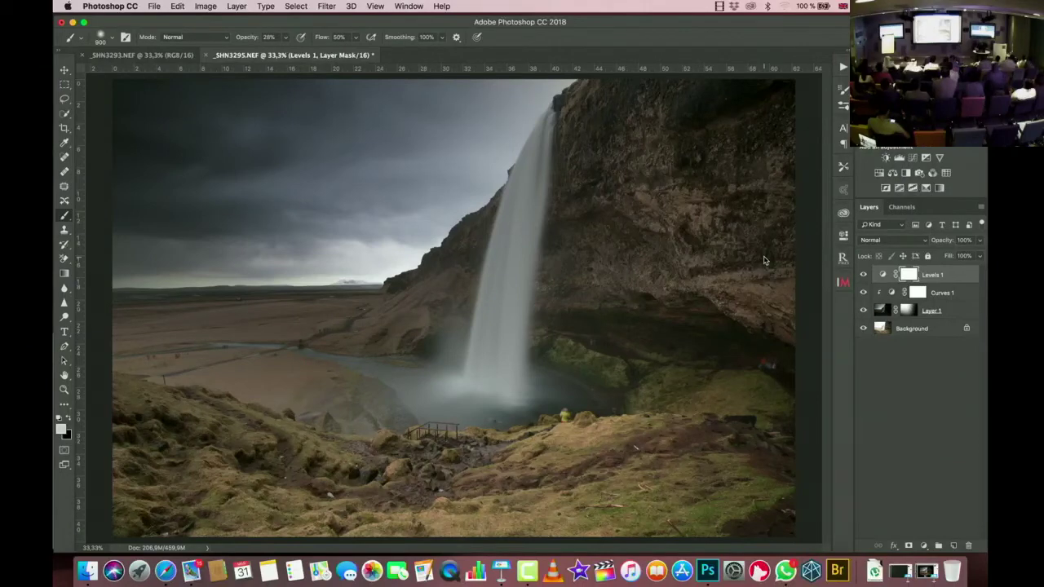
{"action": "key", "text": "super+alt+z"}
{"action": "key", "text": "super+alt+z"}
{"action": "key", "text": "super+alt+z"}
{"action": "key", "text": "super+alt+z"}
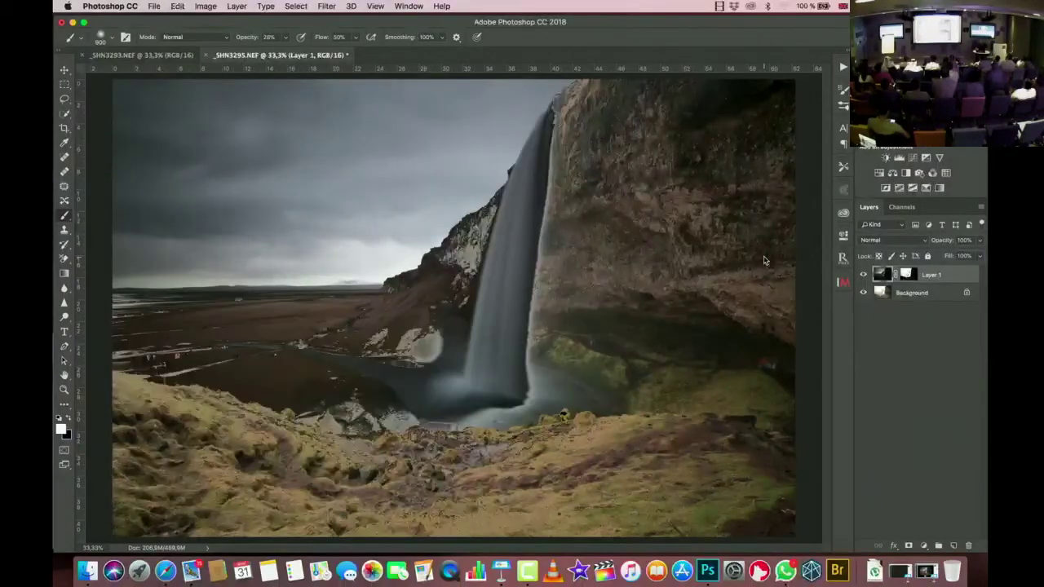
{"action": "key", "text": "super+alt+z"}
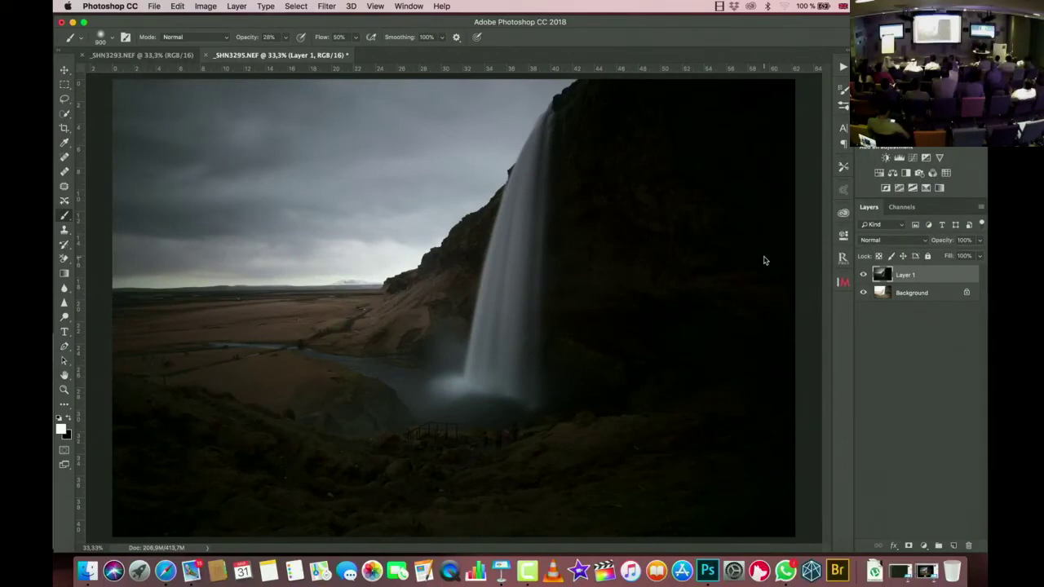
Step: Play the recorded Blending 2 action from the Shadi set on Layer 1 to repeat the exposure blend automatically
{"action": "left_click", "coordinate": [842, 69]}
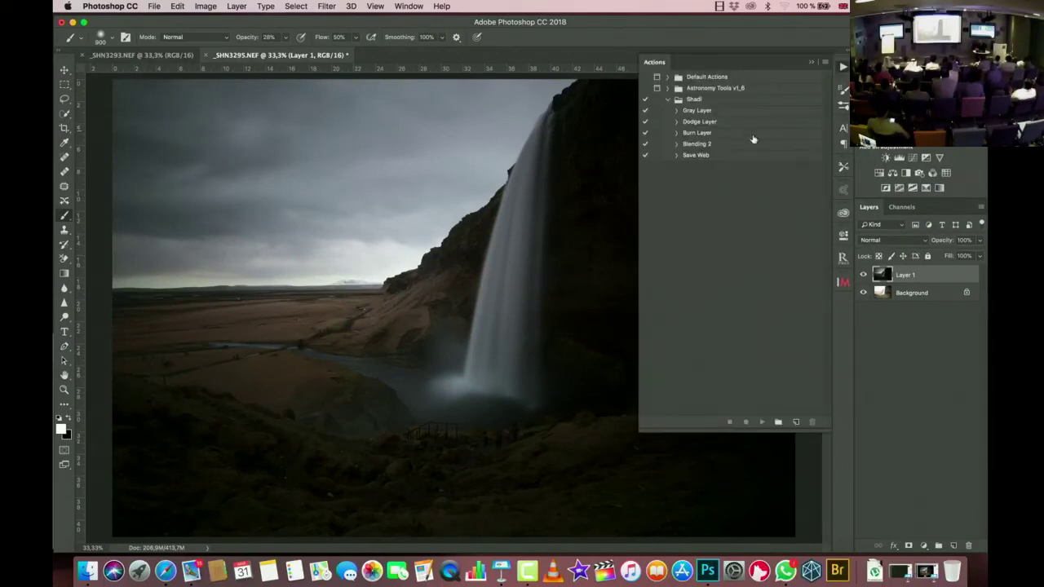
{"action": "left_click", "coordinate": [700, 145]}
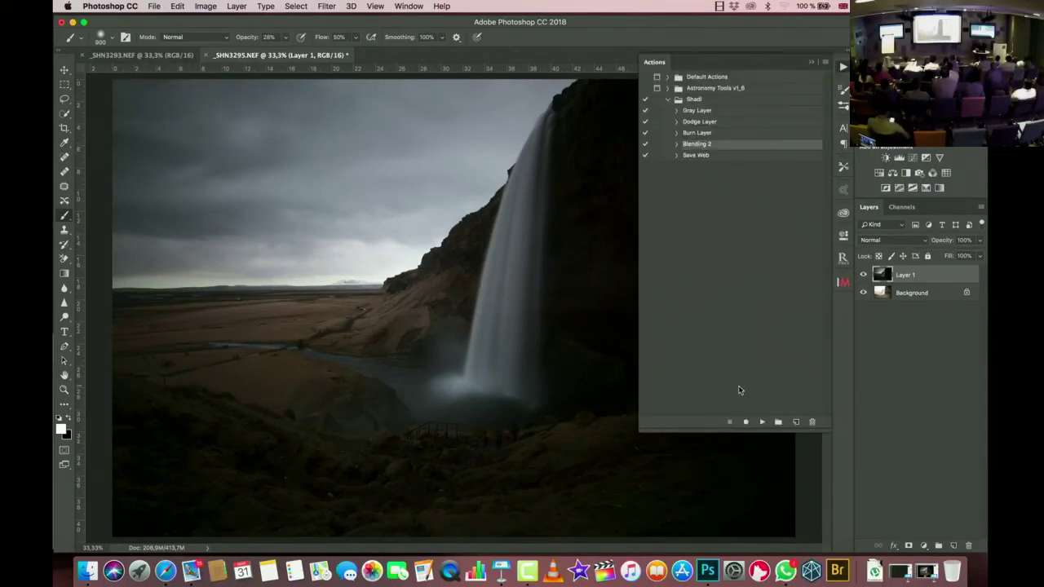
{"action": "left_click", "coordinate": [762, 421]}
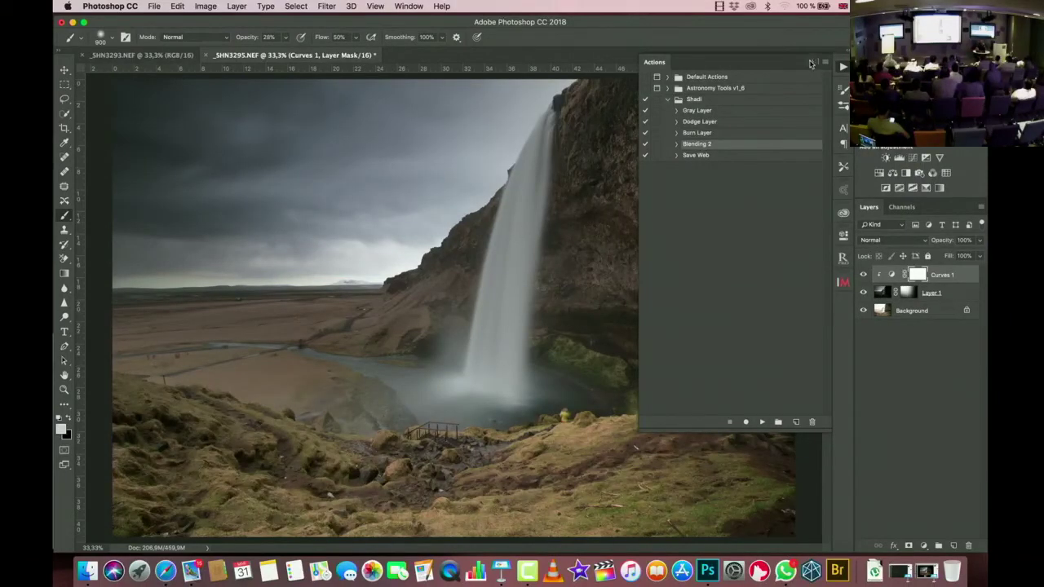
{"action": "left_click", "coordinate": [812, 63]}
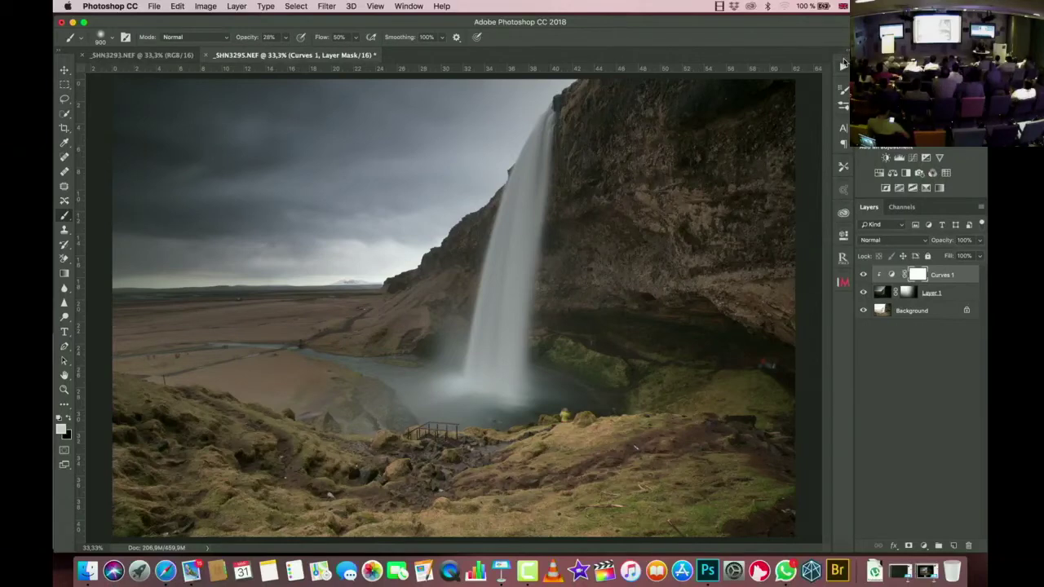
{"action": "left_click", "coordinate": [843, 66]}
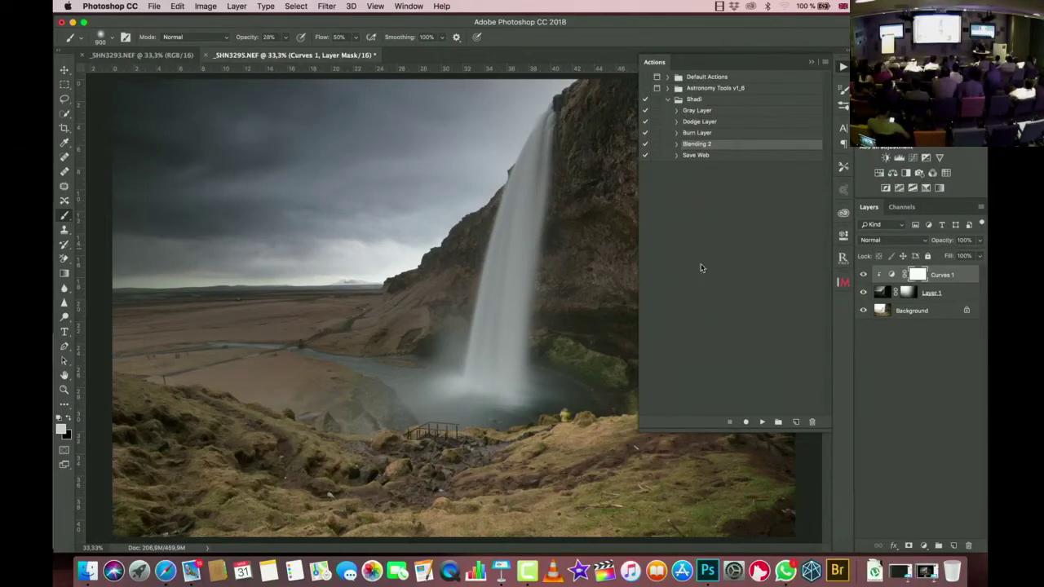
{"action": "left_click", "coordinate": [812, 64]}
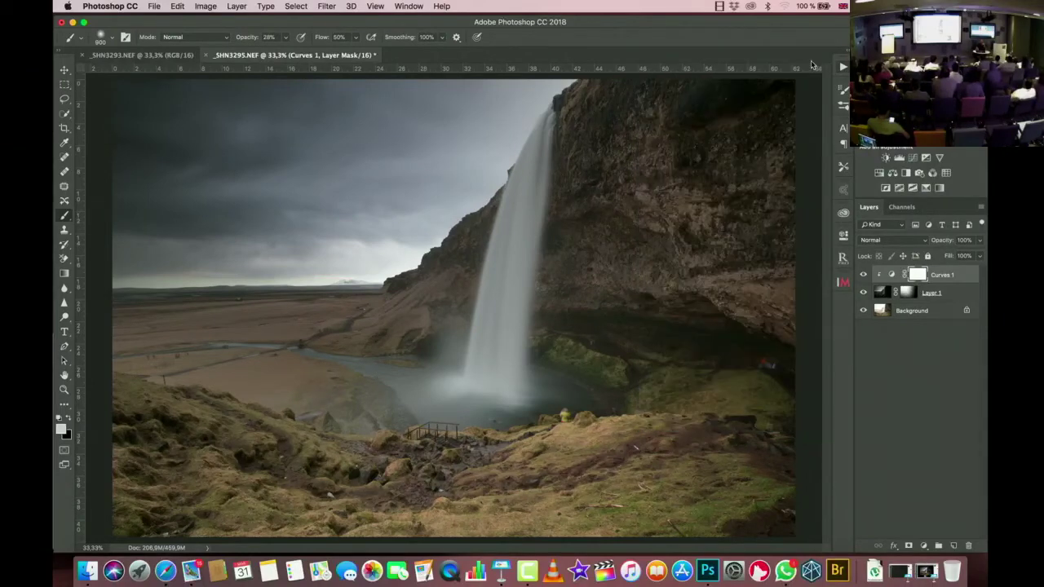
{"action": "left_click", "coordinate": [843, 68]}
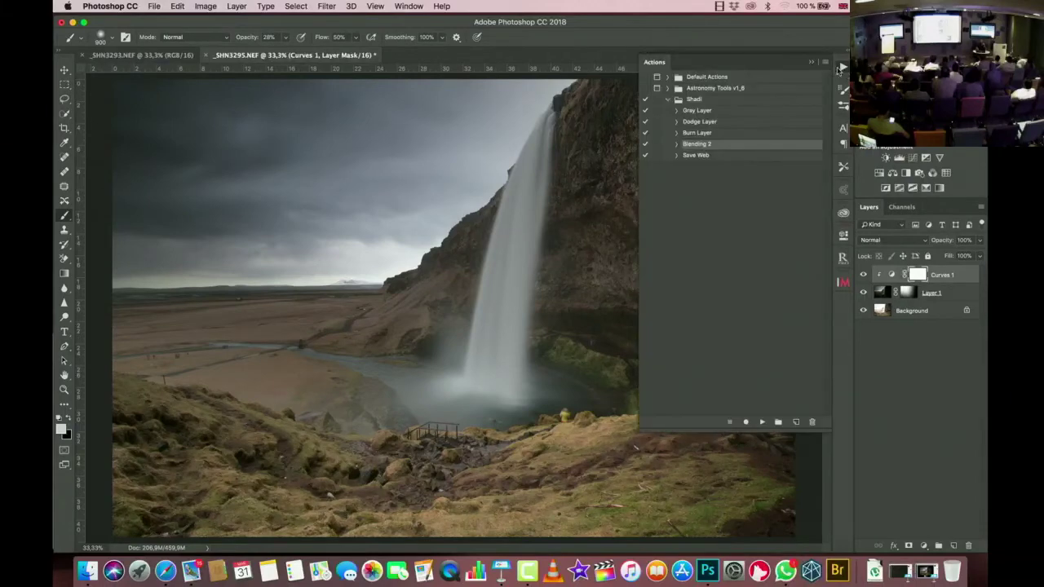
{"action": "left_click", "coordinate": [826, 65]}
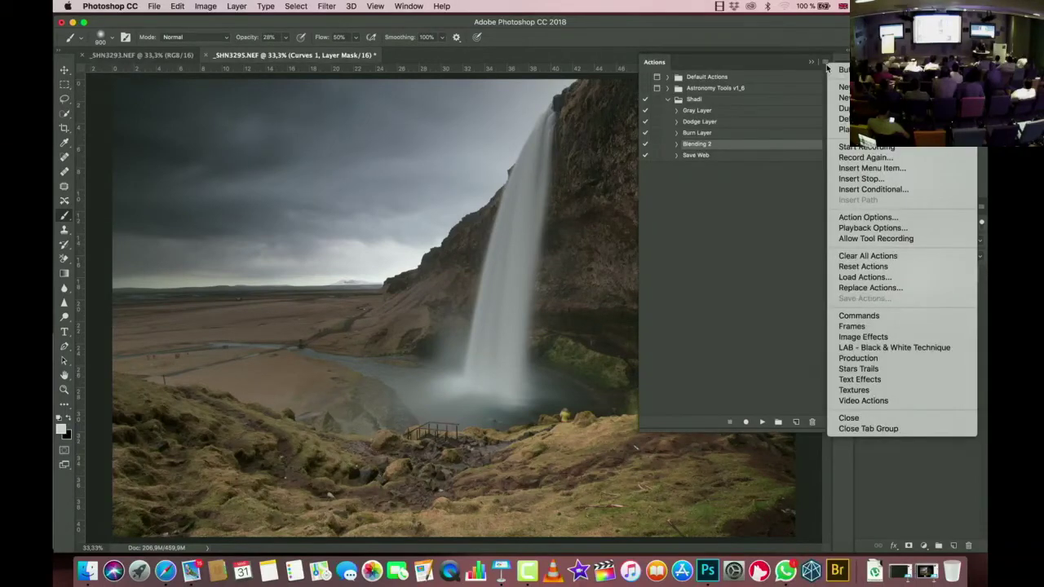
{"action": "left_click", "coordinate": [825, 64]}
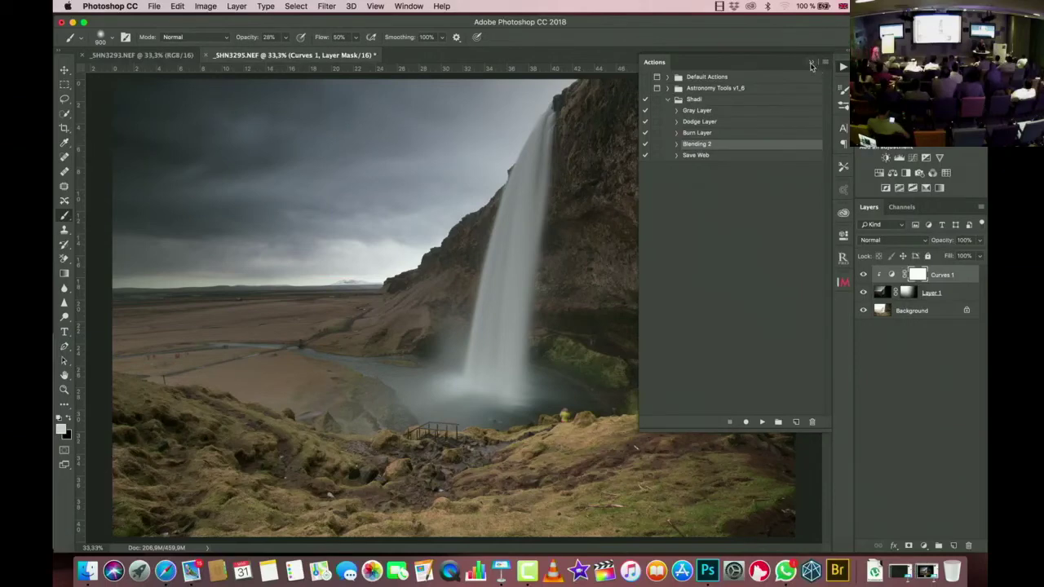
{"action": "left_click", "coordinate": [812, 63]}
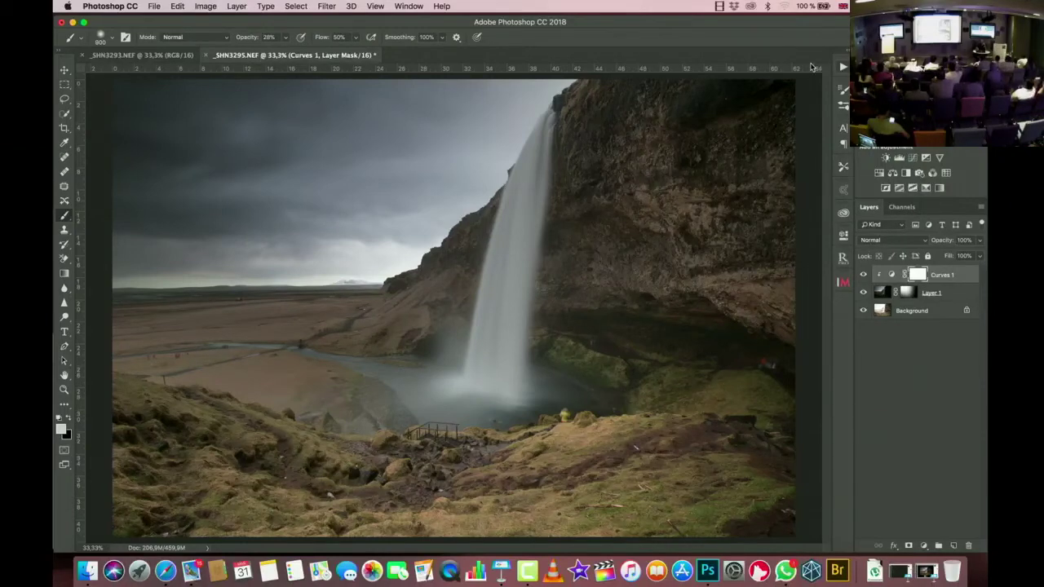
Step: Undo the Blending 2 action's edits back to the unmasked Layer 1 over the Background
{"action": "key", "text": "super+z"}
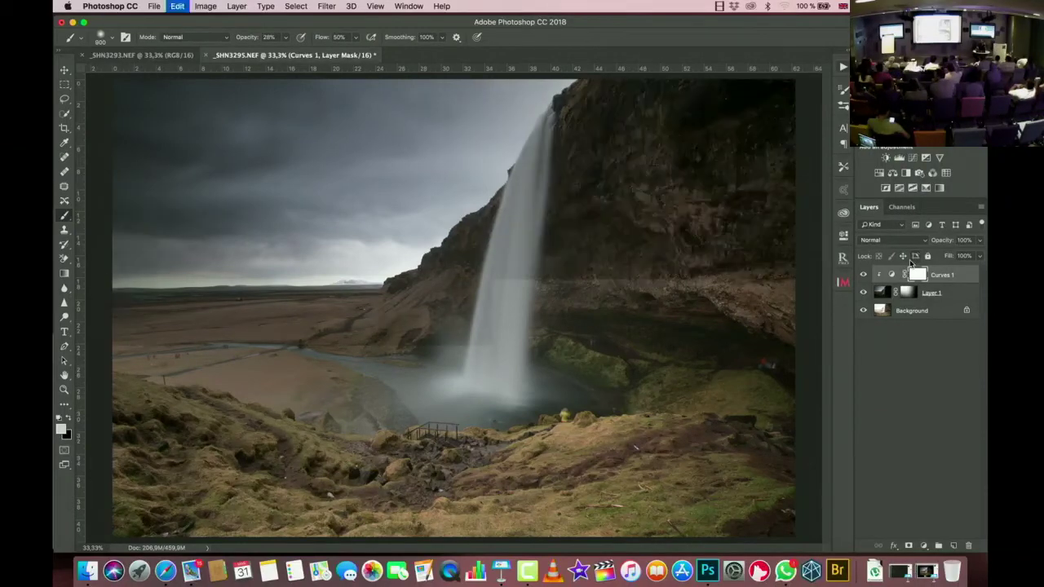
{"action": "key", "text": "super+alt+z"}
{"action": "key", "text": "super+alt+z"}
{"action": "key", "text": "super+alt+z"}
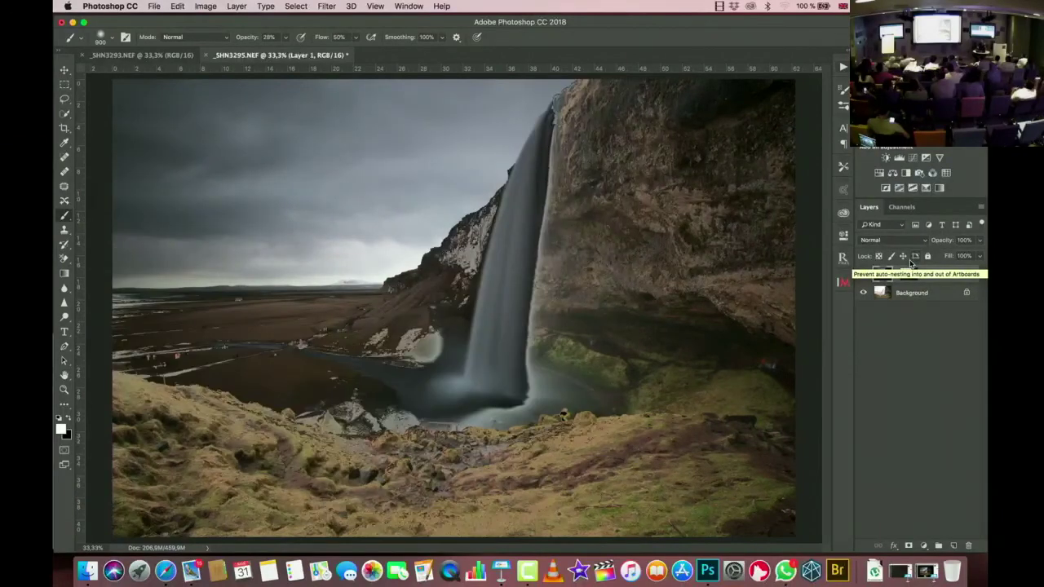
{"action": "key", "text": "super+shift+z"}
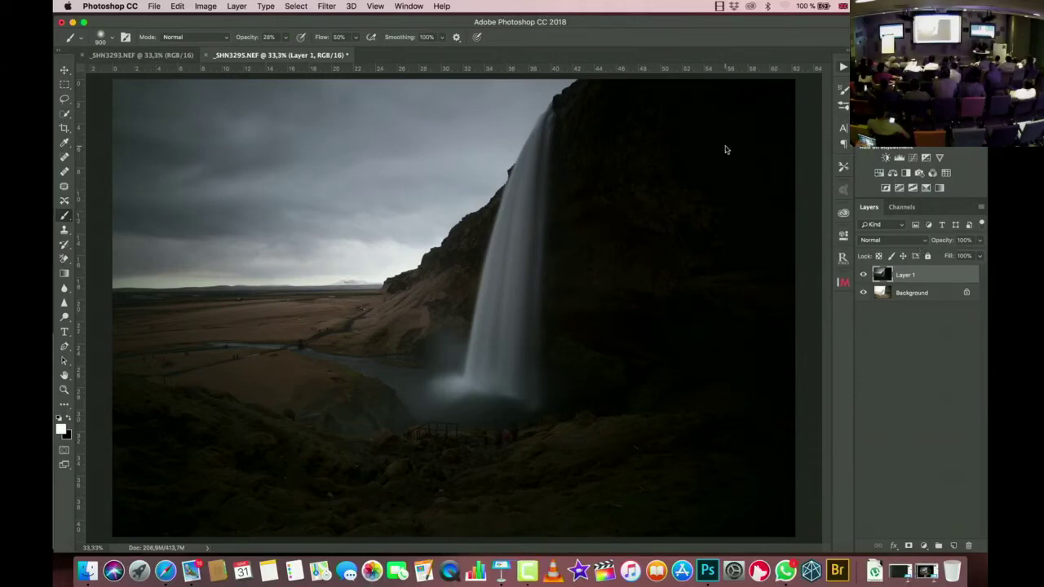
Step: Switch to the Nikon School blending folder in Finder, clear the file selection, and look through the sidebar's devices
{"action": "key", "text": "ctrl+Up"}
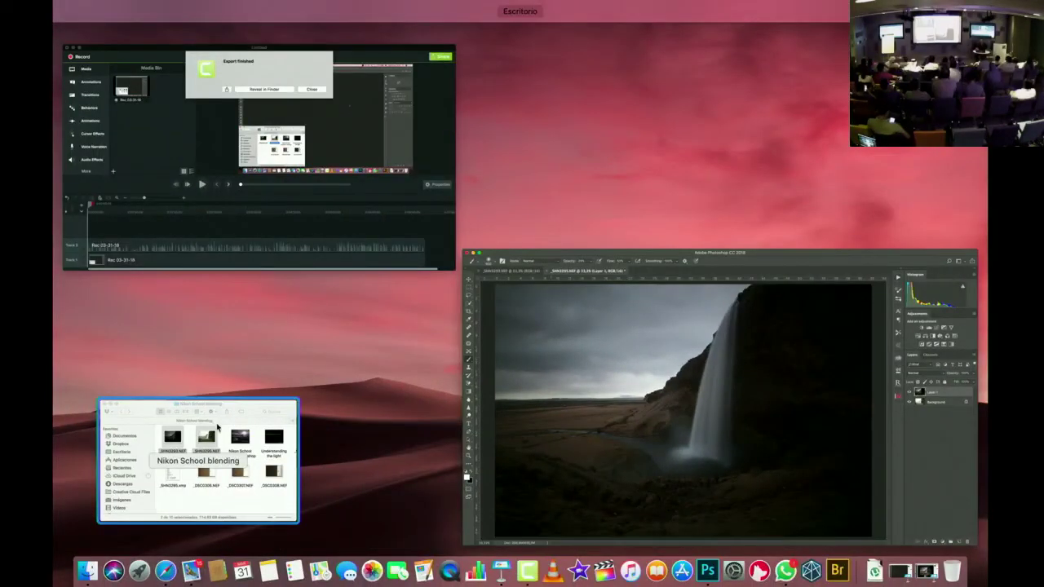
{"action": "left_click", "coordinate": [238, 464]}
{"action": "left_click", "coordinate": [313, 498]}
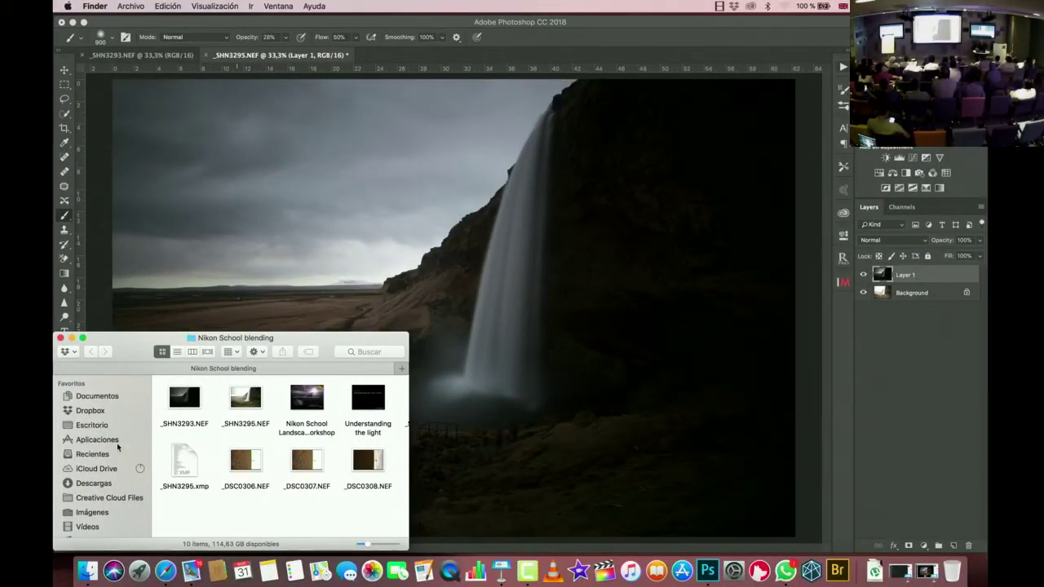
{"action": "scroll", "coordinate": [116, 447], "scroll_direction": "down", "scroll_amount": 5}
{"action": "scroll", "coordinate": [97, 484], "scroll_direction": "down", "scroll_amount": 4}
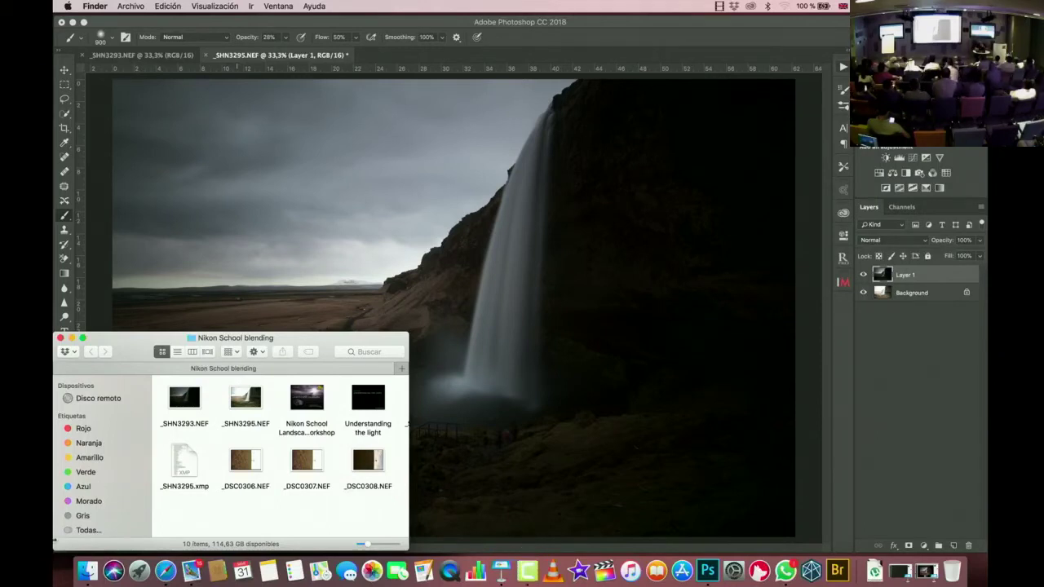
{"action": "scroll", "coordinate": [110, 523], "scroll_direction": "down", "scroll_amount": 3}
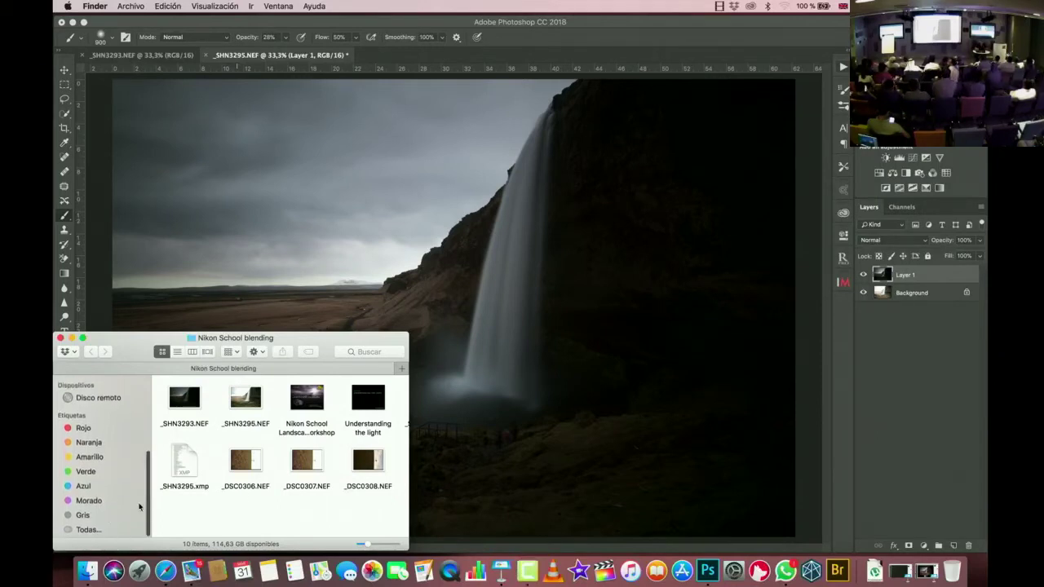
Step: Switch to Camtasia, dismiss the export notice, close the untitled project without saving, and return to the Finder folder
{"action": "left_click", "coordinate": [527, 571]}
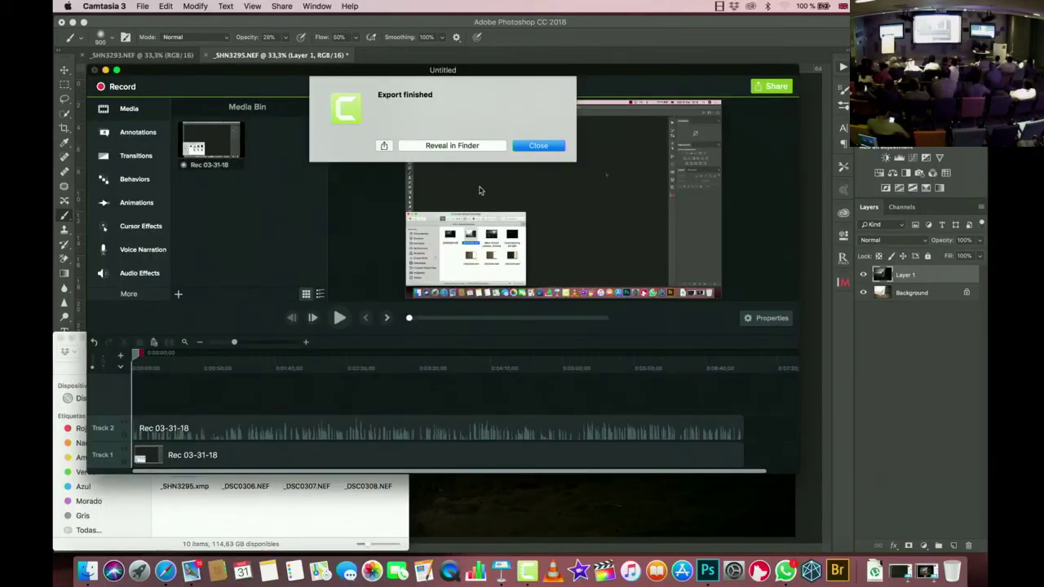
{"action": "left_click", "coordinate": [545, 145]}
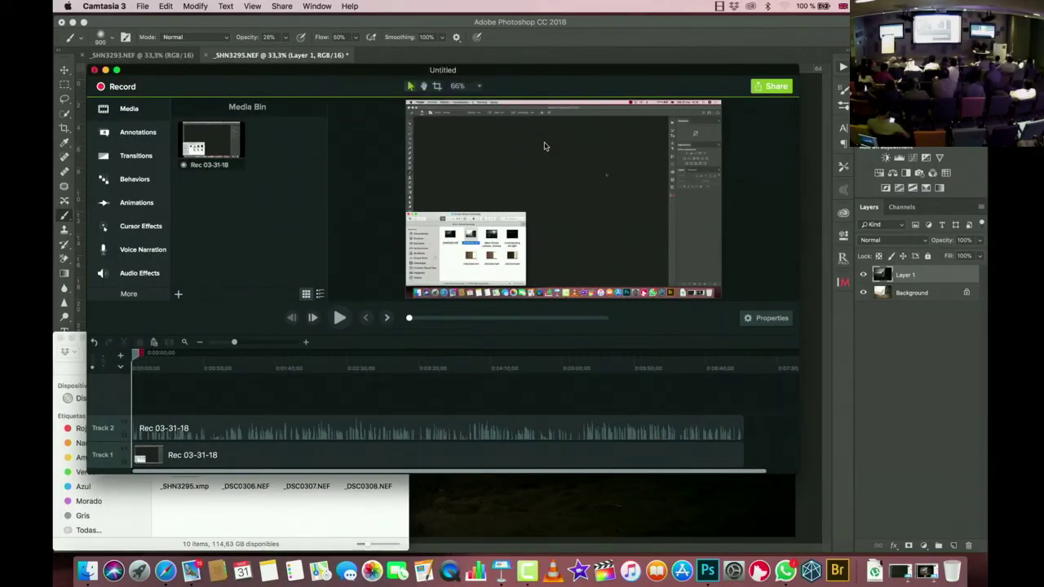
{"action": "left_click", "coordinate": [95, 71]}
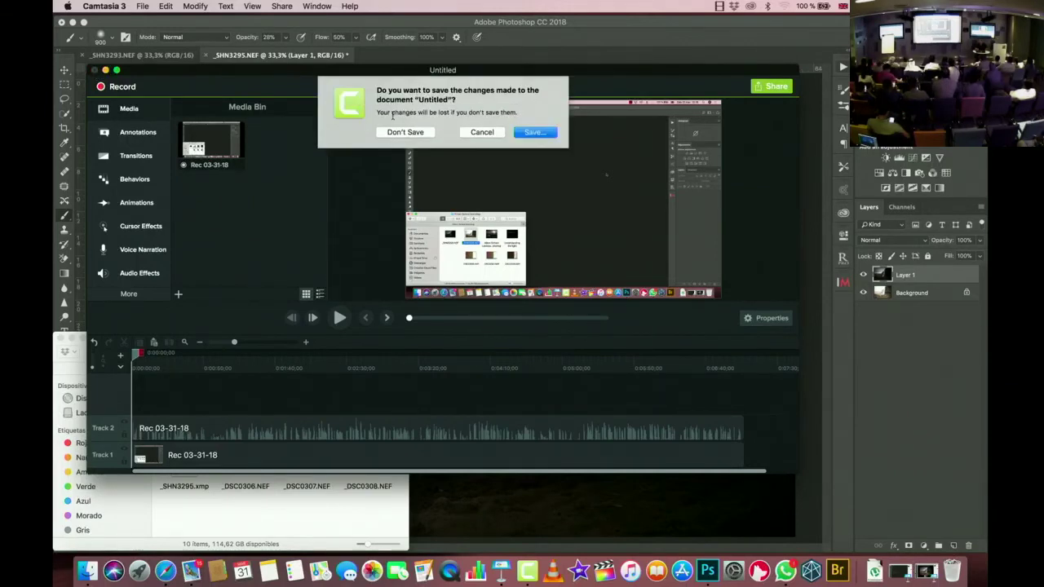
{"action": "left_click", "coordinate": [406, 132]}
{"action": "left_click", "coordinate": [264, 504]}
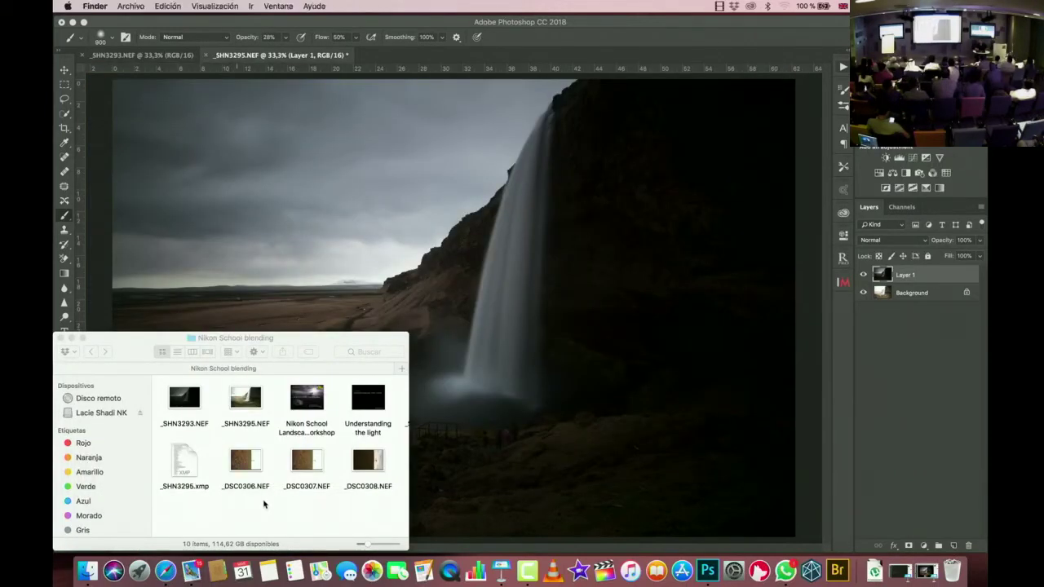
Step: Show the contents of the Lacie Shadi NK drive in Finder and move and enlarge the window over the image
{"action": "scroll", "coordinate": [106, 489], "scroll_direction": "up", "scroll_amount": 3}
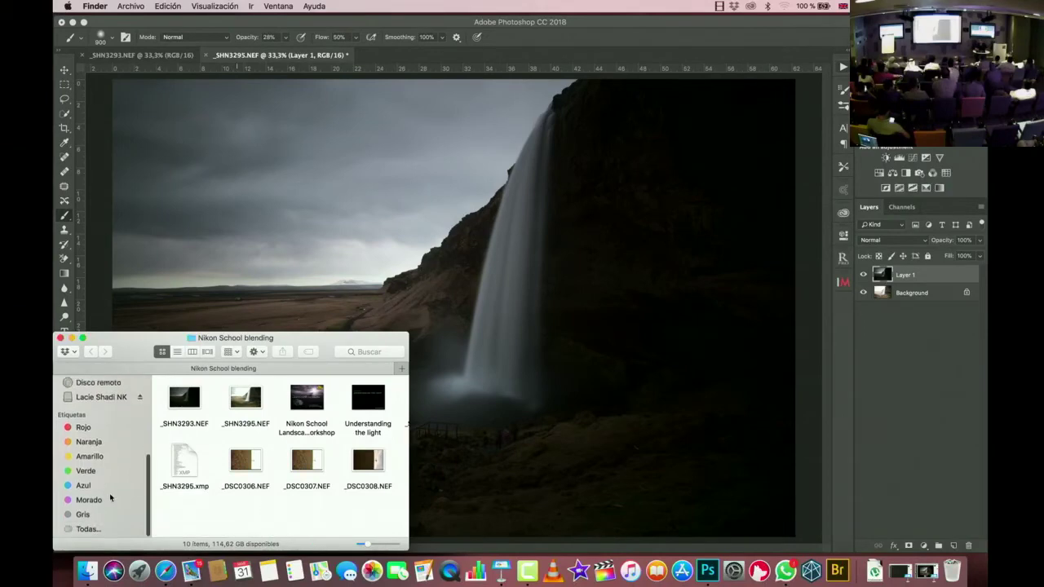
{"action": "left_click", "coordinate": [101, 481]}
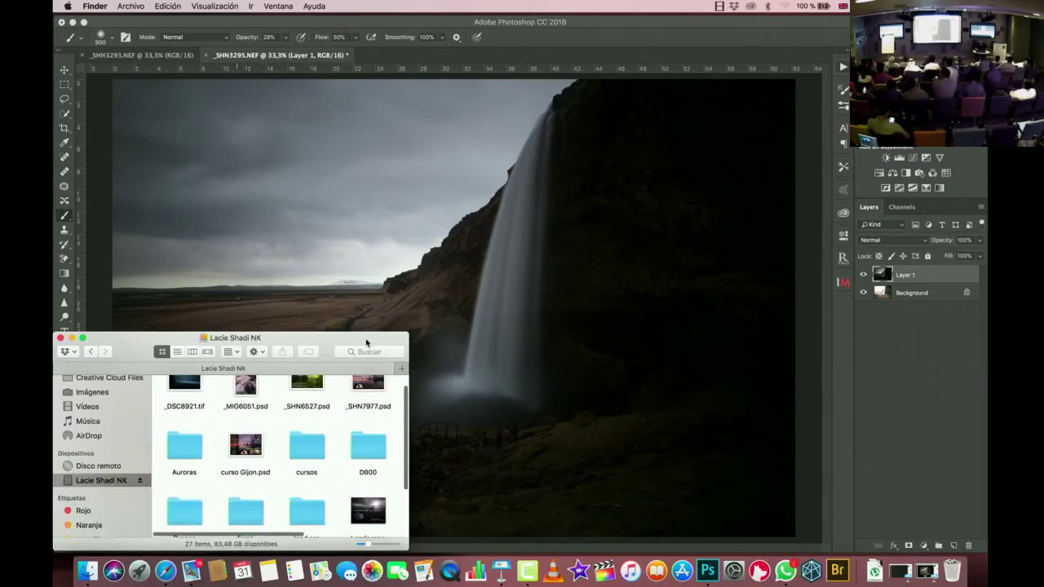
{"action": "left_click_drag", "start_coordinate": [326, 341], "coordinate": [367, 162]}
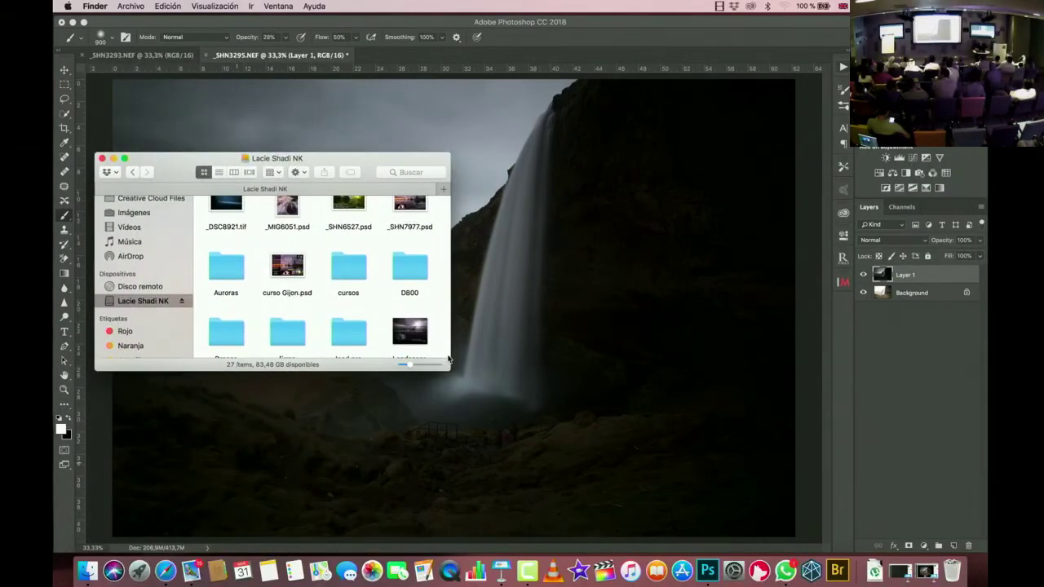
{"action": "left_click_drag", "start_coordinate": [446, 367], "coordinate": [693, 511]}
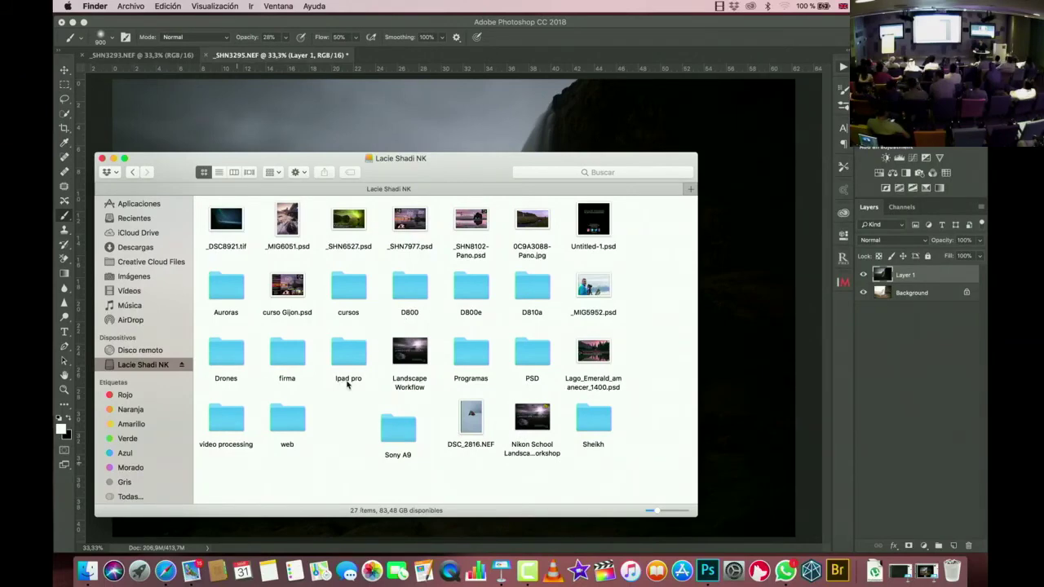
Step: Open the Ipad pro folder and preview the night city photo _DSC1098.jpg in full screen
{"action": "left_click", "coordinate": [349, 351]}
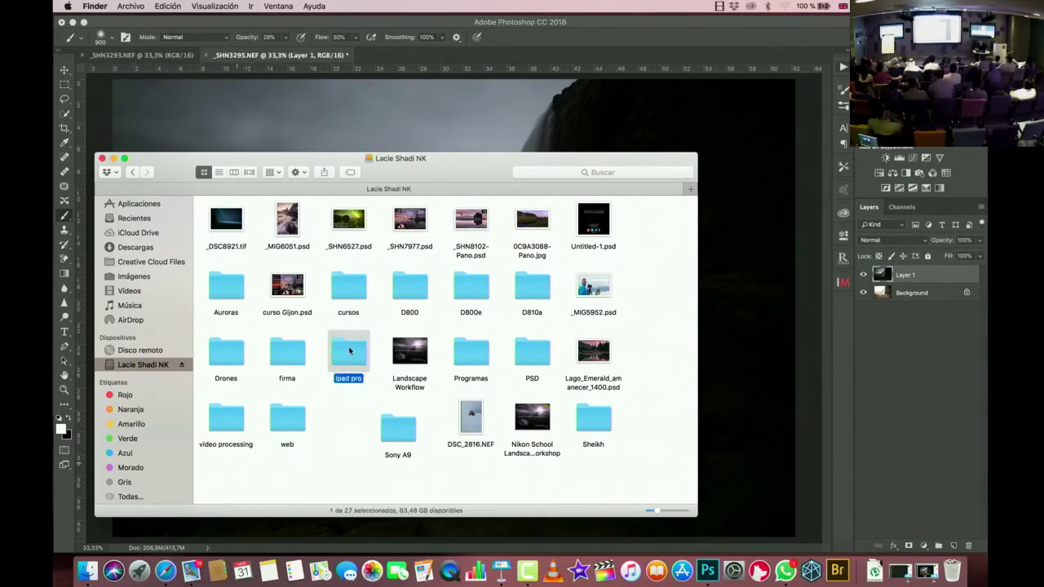
{"action": "double_click", "coordinate": [349, 351]}
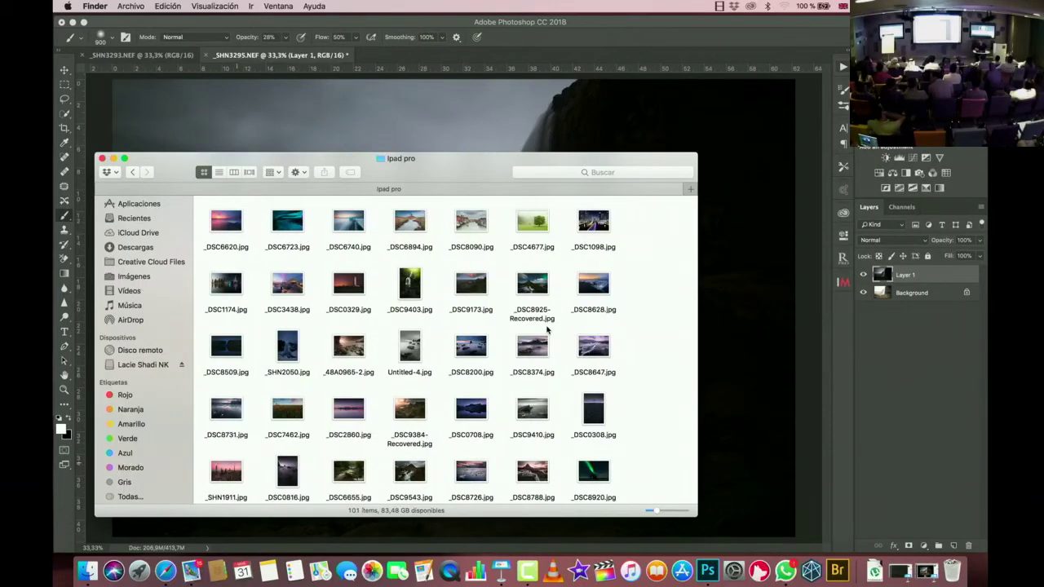
{"action": "left_click", "coordinate": [596, 227]}
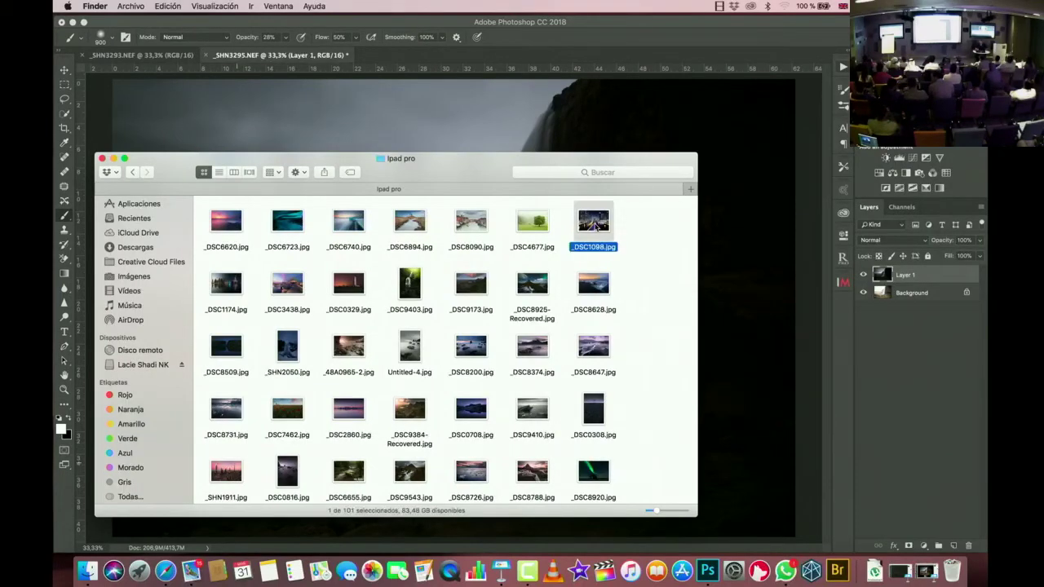
{"action": "key", "text": "space"}
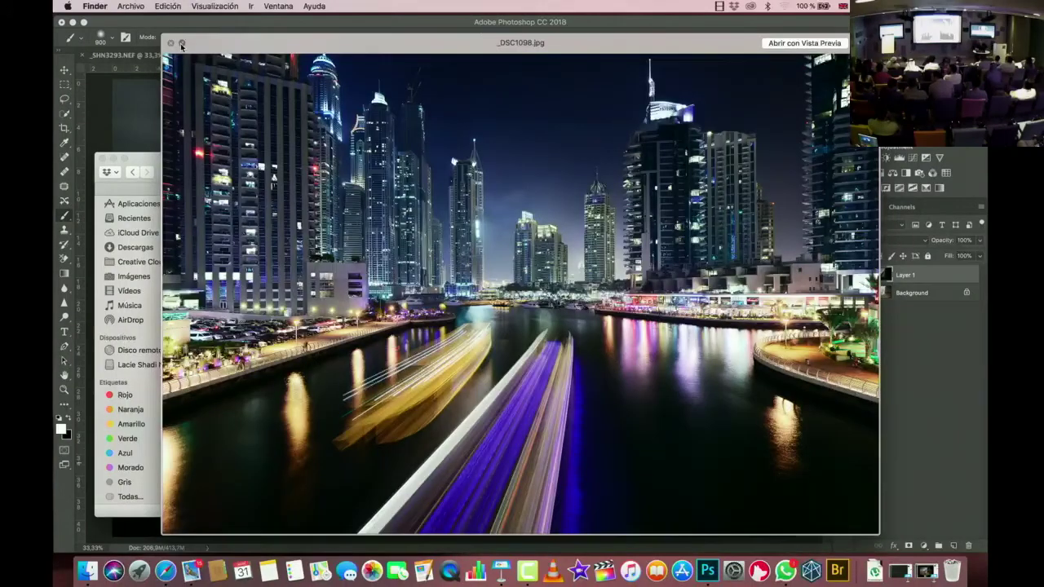
{"action": "left_click", "coordinate": [181, 43]}
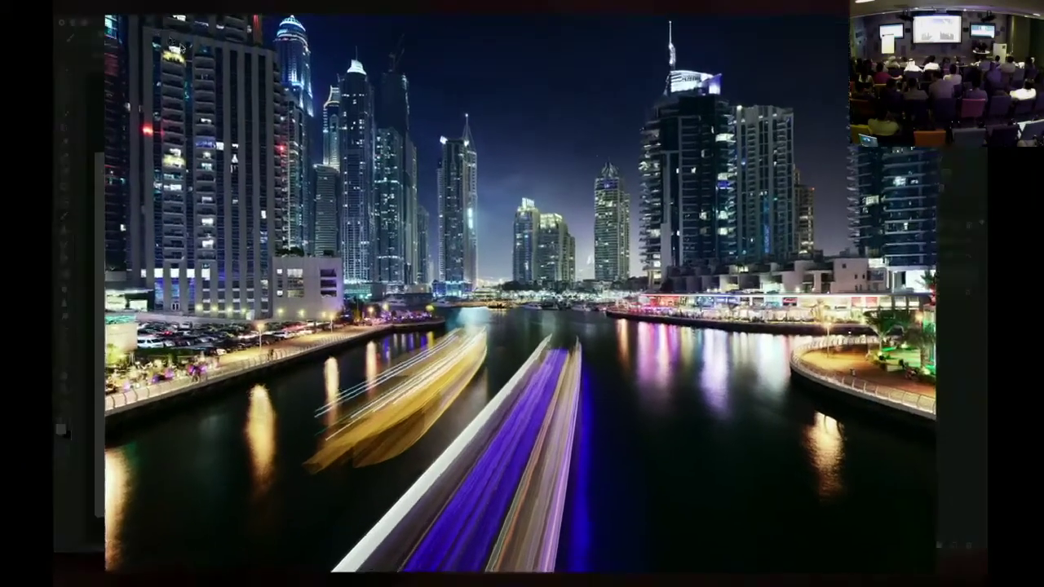
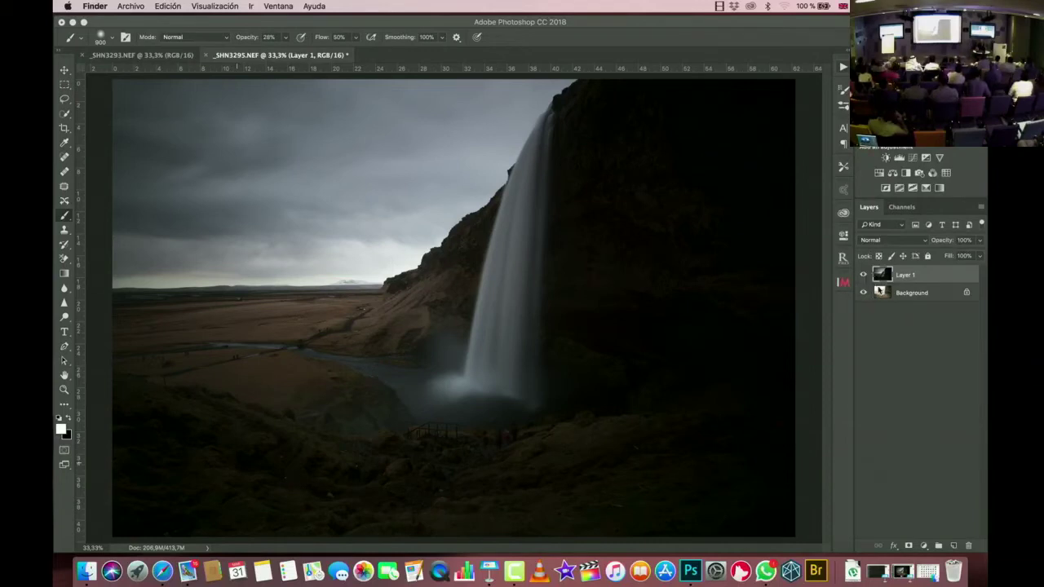
Step: Return to Photoshop and compare the two waterfall exposures by hiding Layer 1 above the Background and showing it again
{"action": "left_click", "coordinate": [880, 292]}
{"action": "left_click", "coordinate": [880, 292]}
{"action": "left_click", "coordinate": [863, 275]}
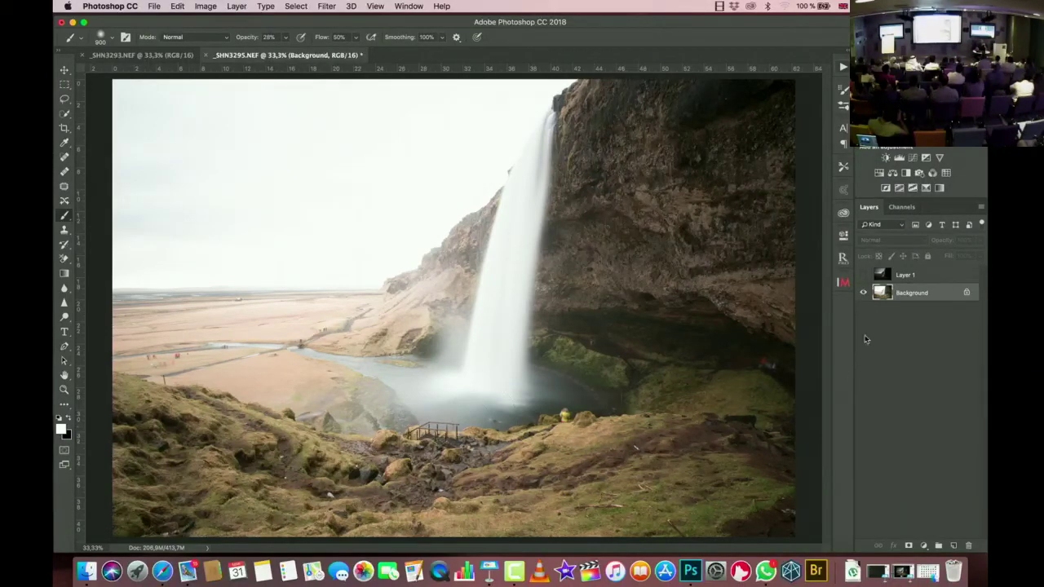
{"action": "left_click", "coordinate": [864, 277]}
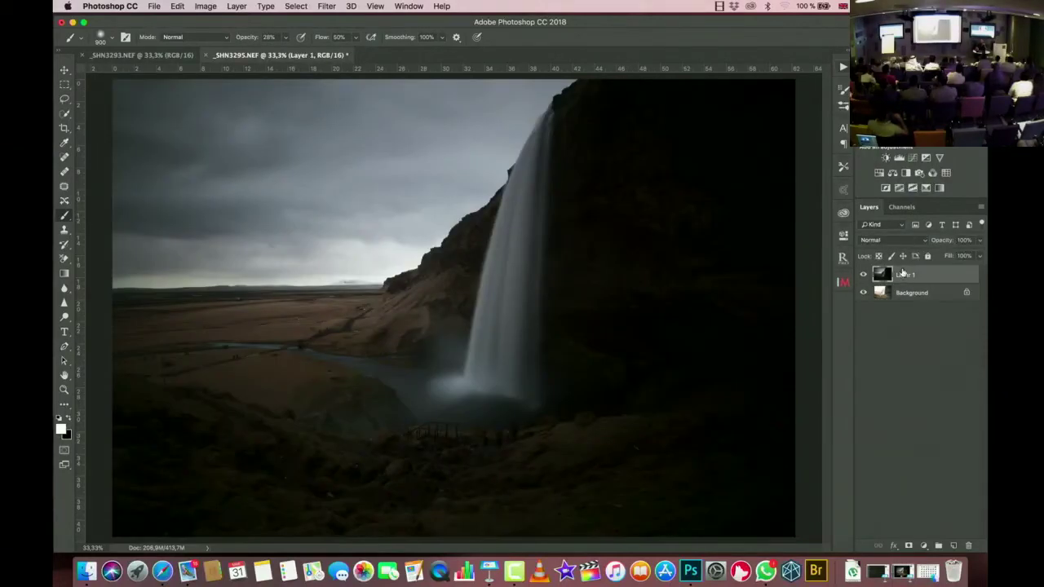
Step: Play the Blending 2 action from the Shadi set on Layer 1 and add a Levels adjustment layer above the blended result
{"action": "left_click", "coordinate": [900, 275]}
{"action": "left_click", "coordinate": [843, 68]}
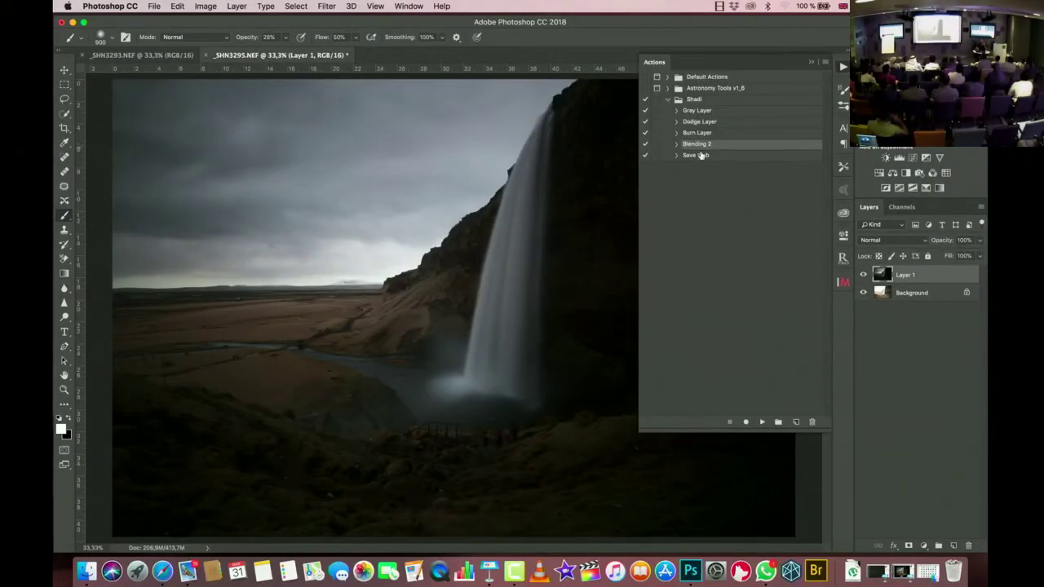
{"action": "left_click", "coordinate": [761, 420]}
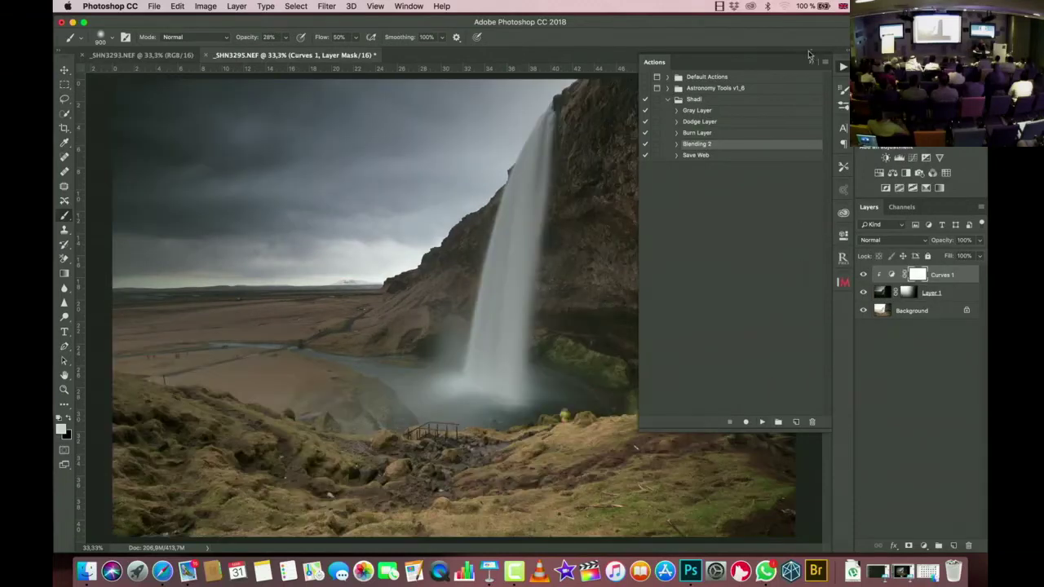
{"action": "left_click", "coordinate": [809, 57]}
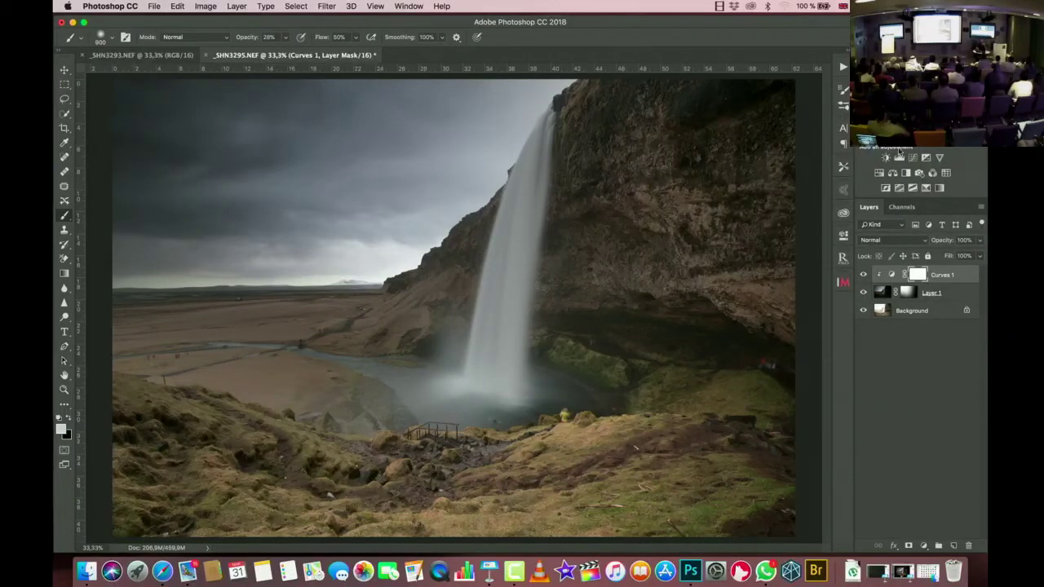
{"action": "left_click", "coordinate": [898, 157]}
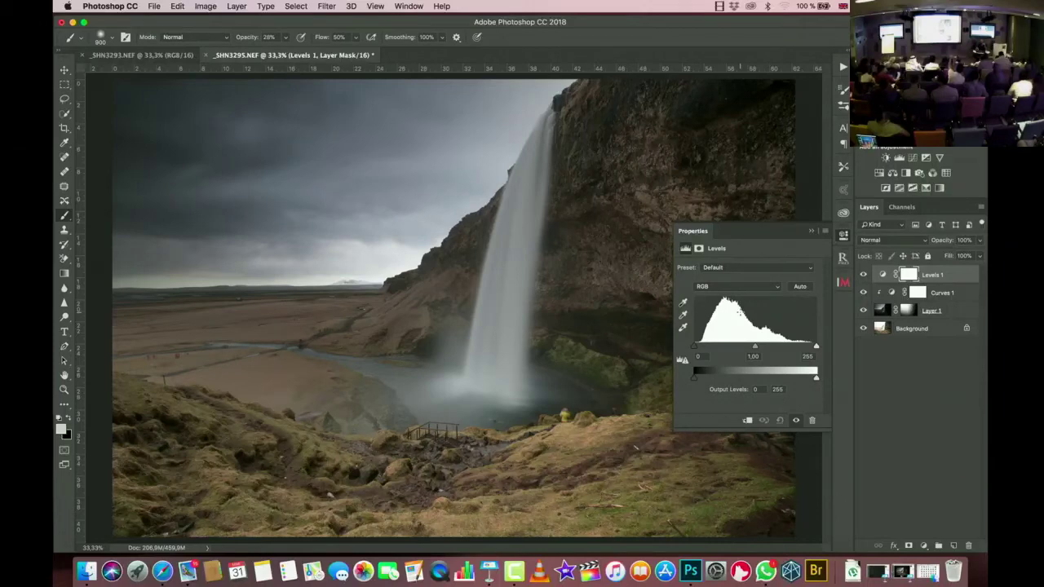
{"action": "left_click", "coordinate": [811, 233]}
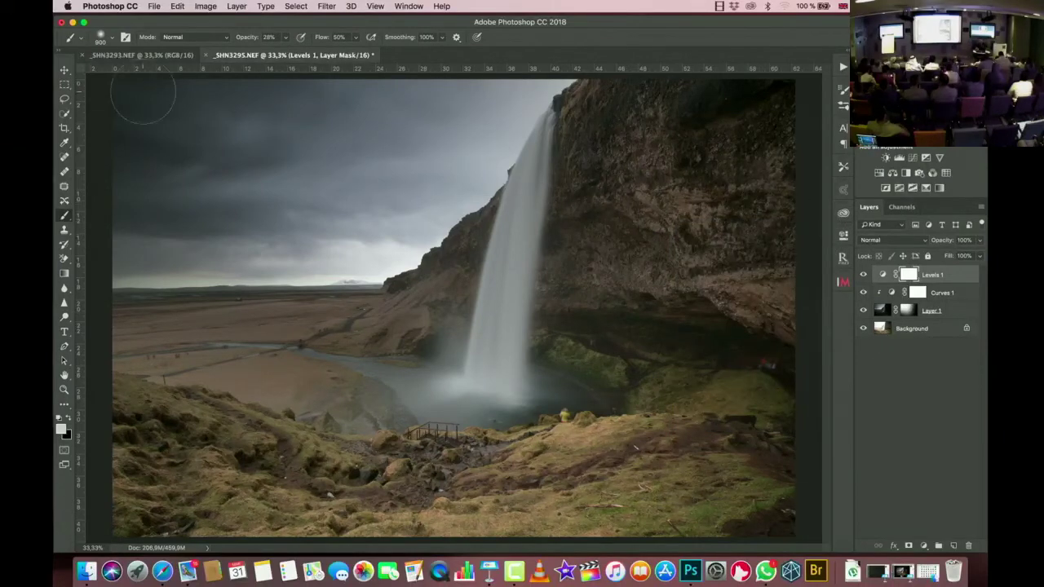
Step: Close _SHN3295.NEF and _SHN3293.NEF without saving and minimize the empty Photoshop window
{"action": "left_click", "coordinate": [206, 56]}
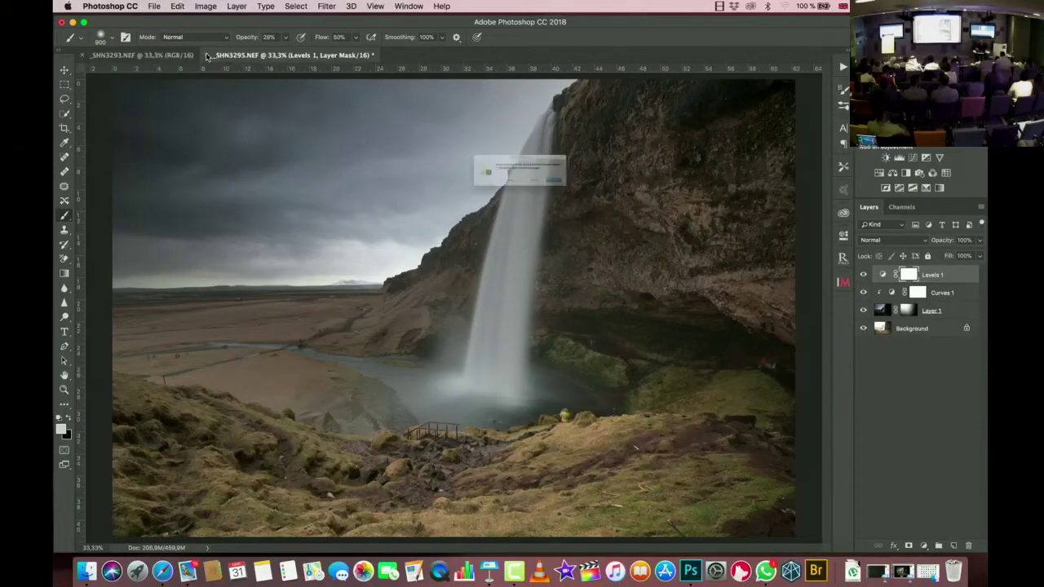
{"action": "left_click", "coordinate": [481, 196]}
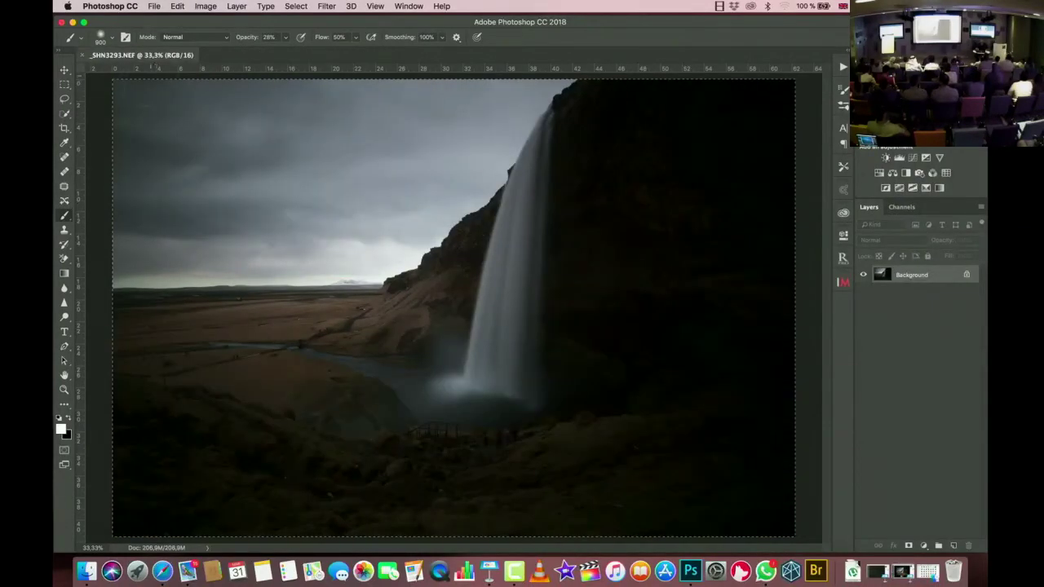
{"action": "left_click", "coordinate": [81, 56]}
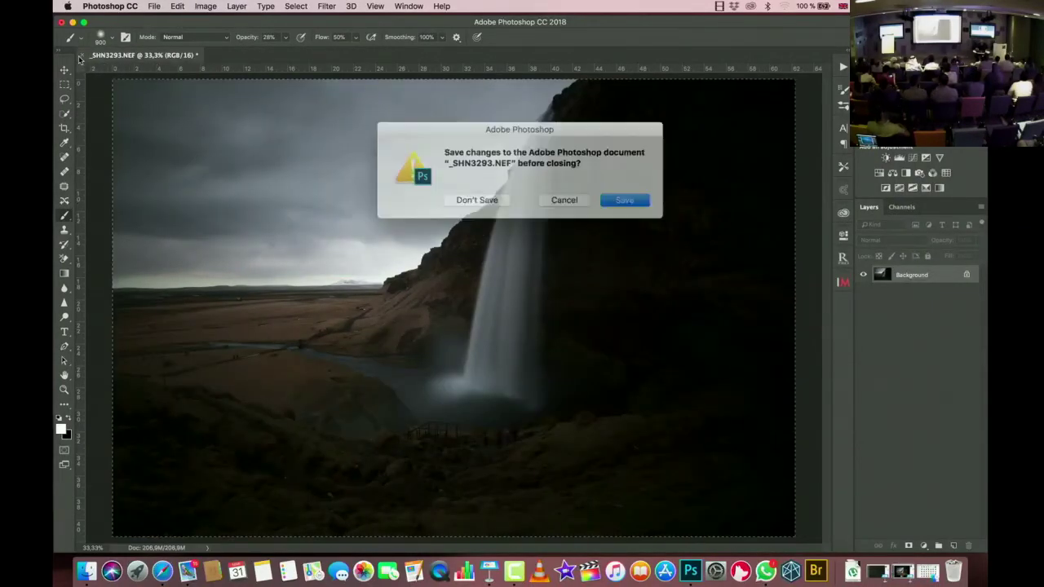
{"action": "left_click", "coordinate": [476, 200]}
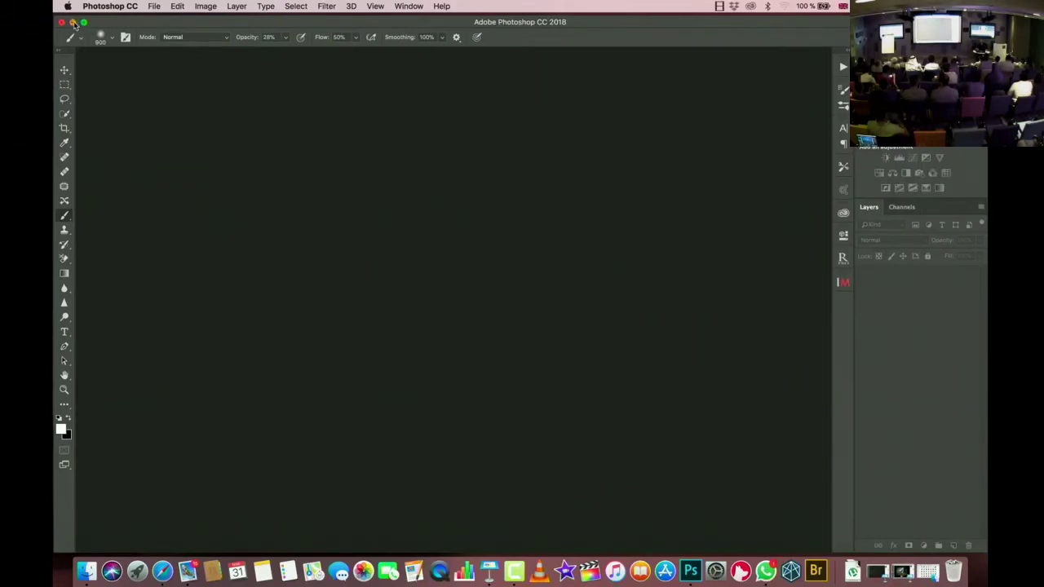
{"action": "left_click", "coordinate": [74, 22]}
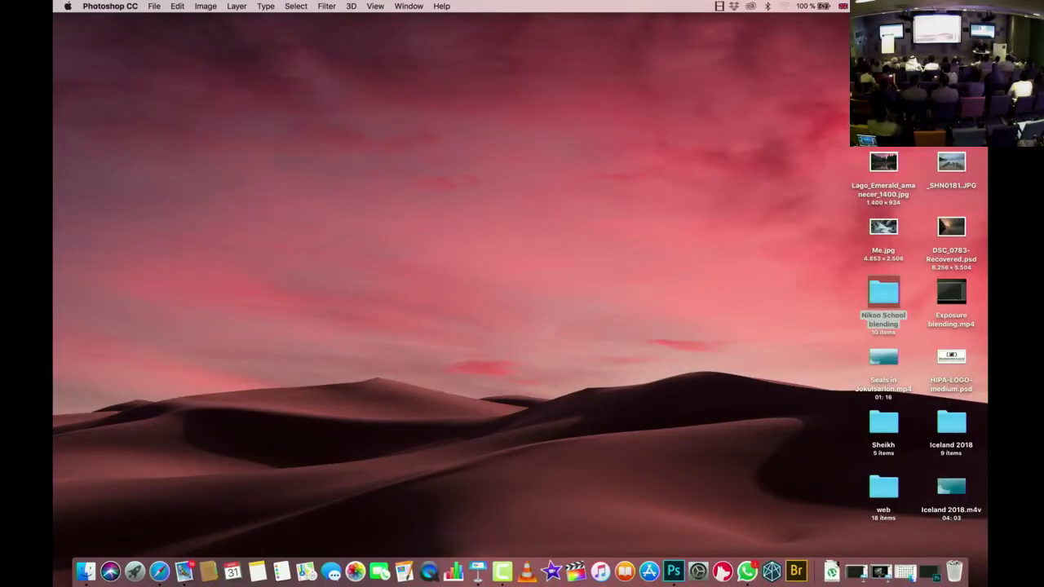
Step: Open a new Finder window and go to the cursos folder on the Lacie Shadi NK drive
{"action": "key", "text": "super+n"}
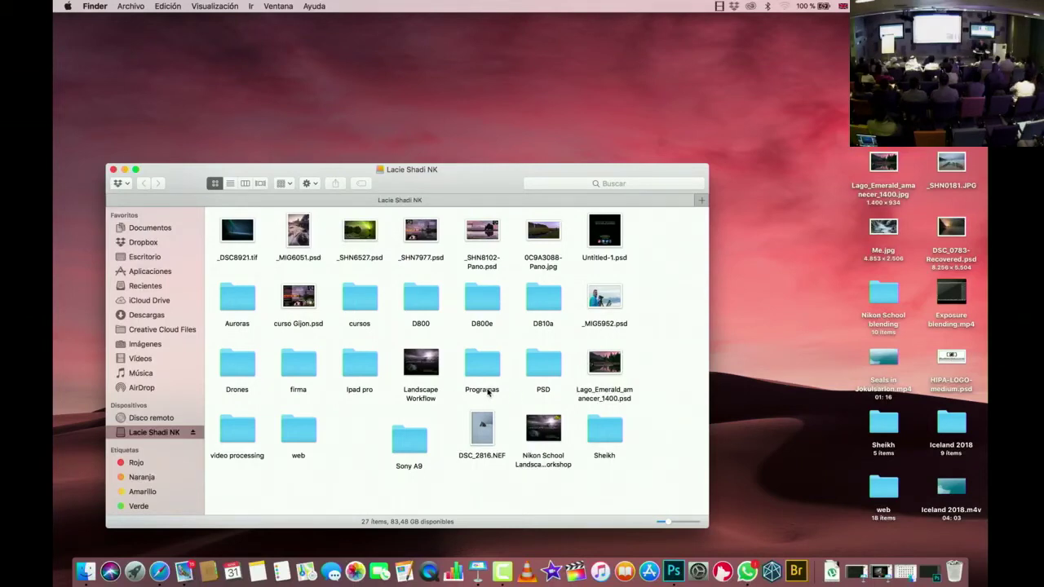
{"action": "left_click", "coordinate": [366, 297]}
{"action": "double_click", "coordinate": [366, 297]}
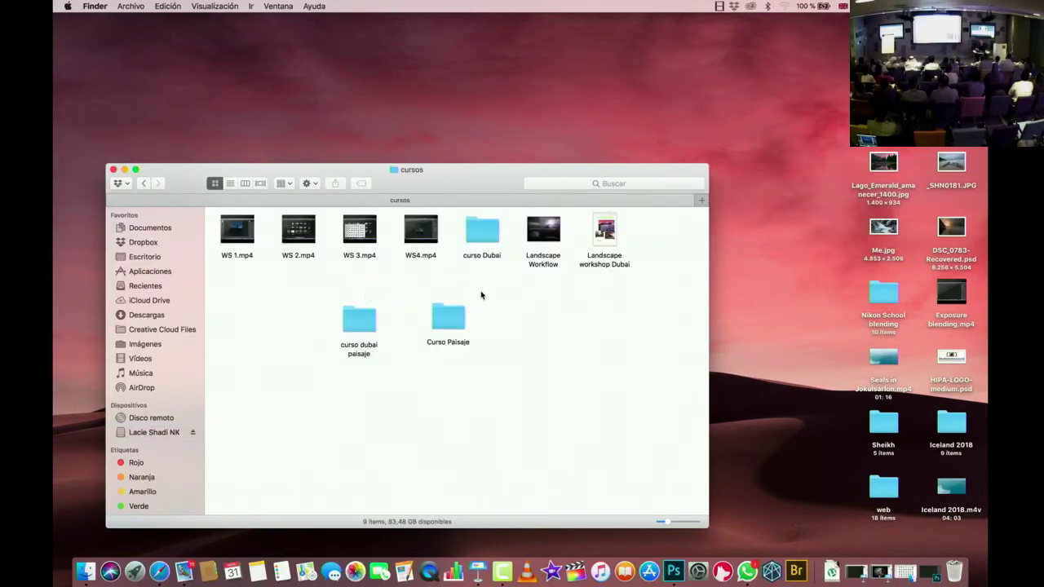
Step: Look through the curso Dubai folder and its Blending de 2 tomas subfolder for example exposures, returning to the cursos folder
{"action": "left_click", "coordinate": [482, 232]}
{"action": "key", "text": "space"}
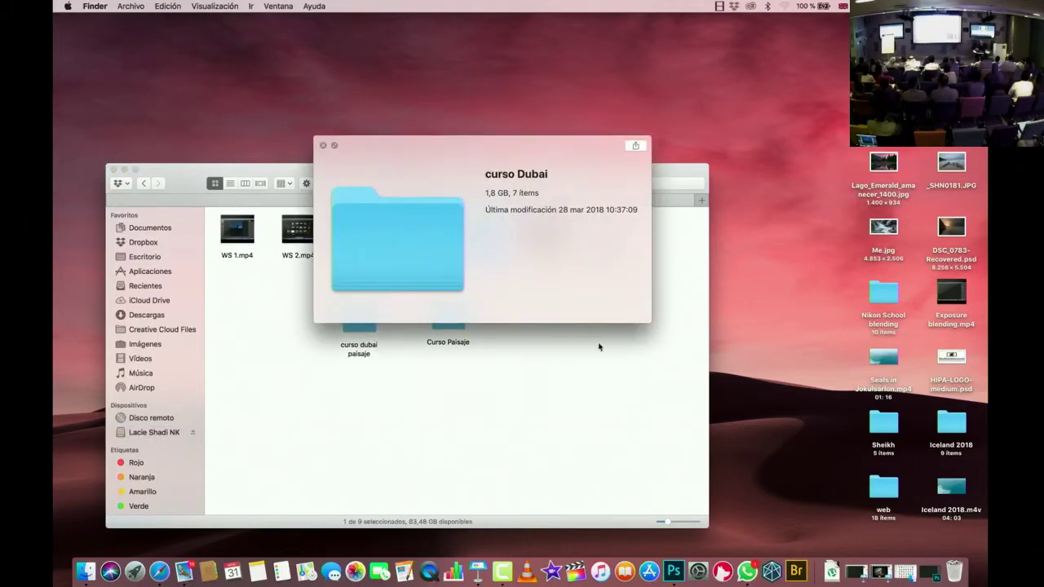
{"action": "key", "text": "space"}
{"action": "double_click", "coordinate": [486, 238]}
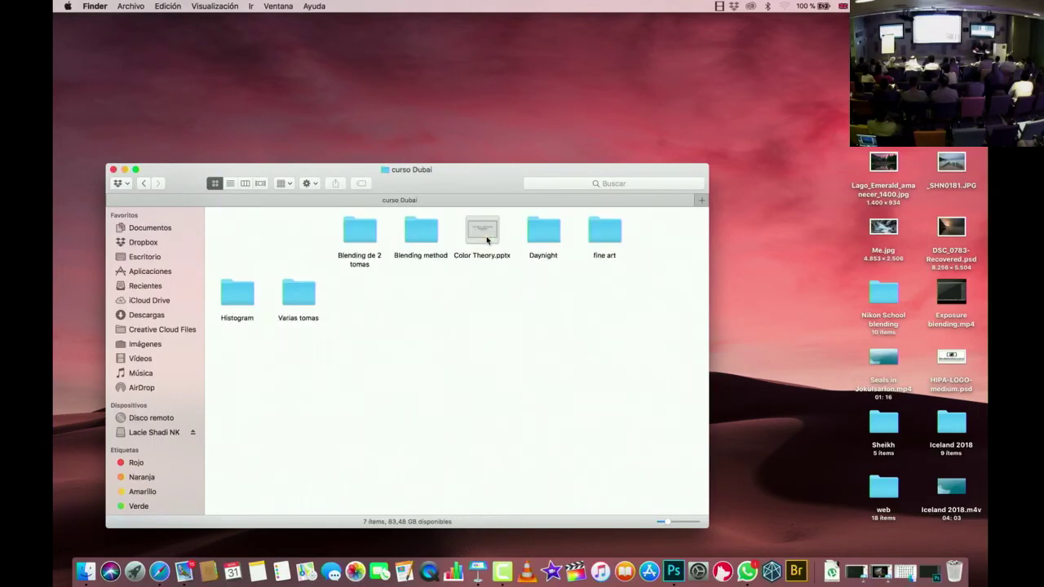
{"action": "double_click", "coordinate": [359, 230]}
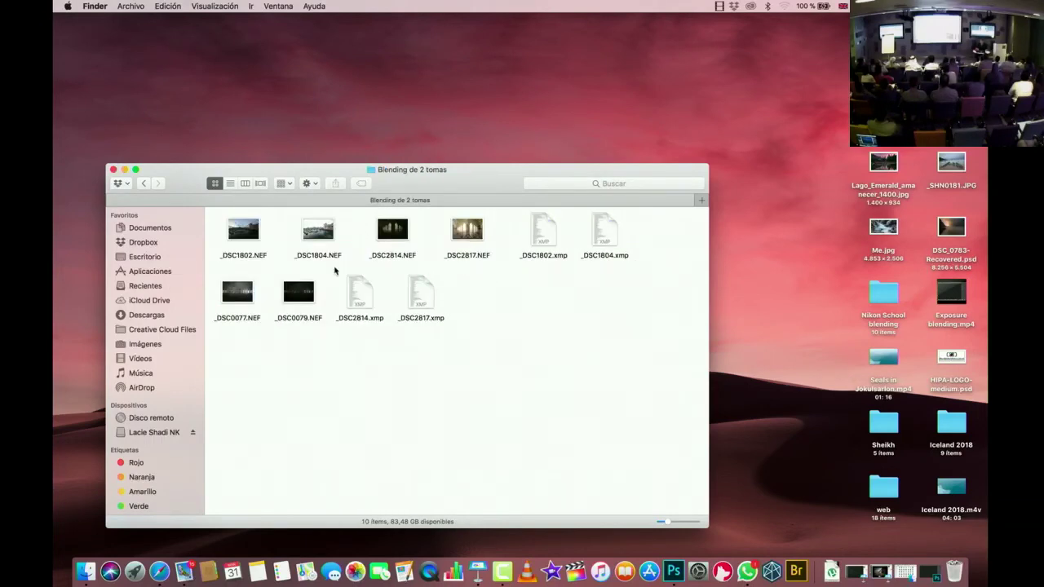
{"action": "left_click", "coordinate": [142, 184]}
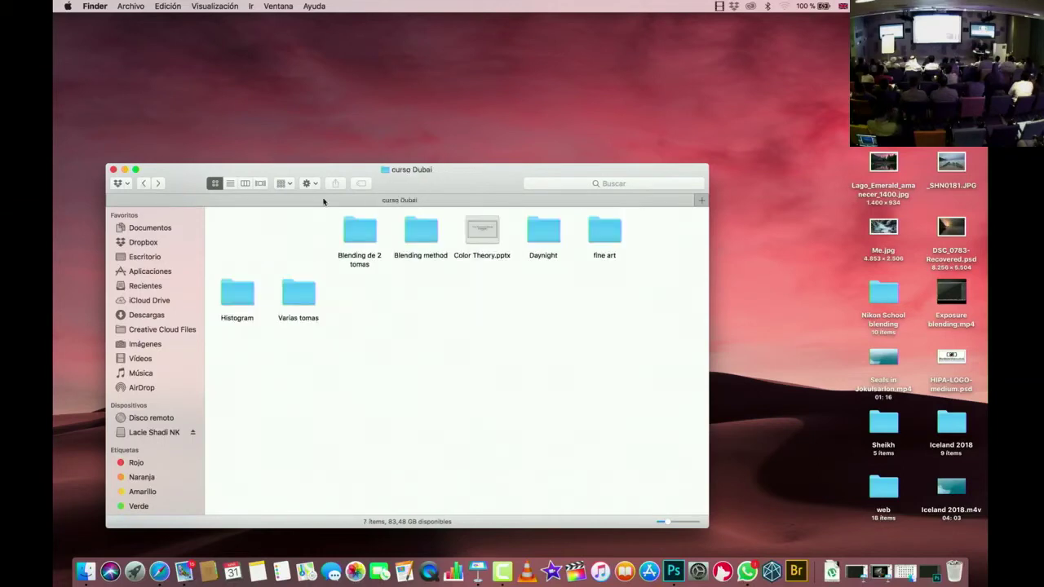
{"action": "double_click", "coordinate": [359, 228]}
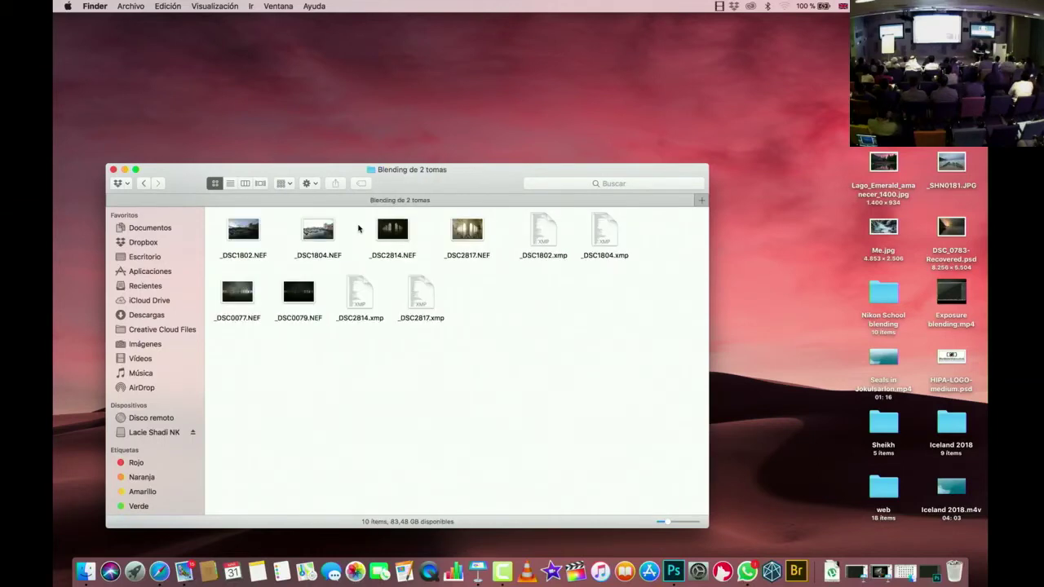
{"action": "left_click", "coordinate": [144, 183]}
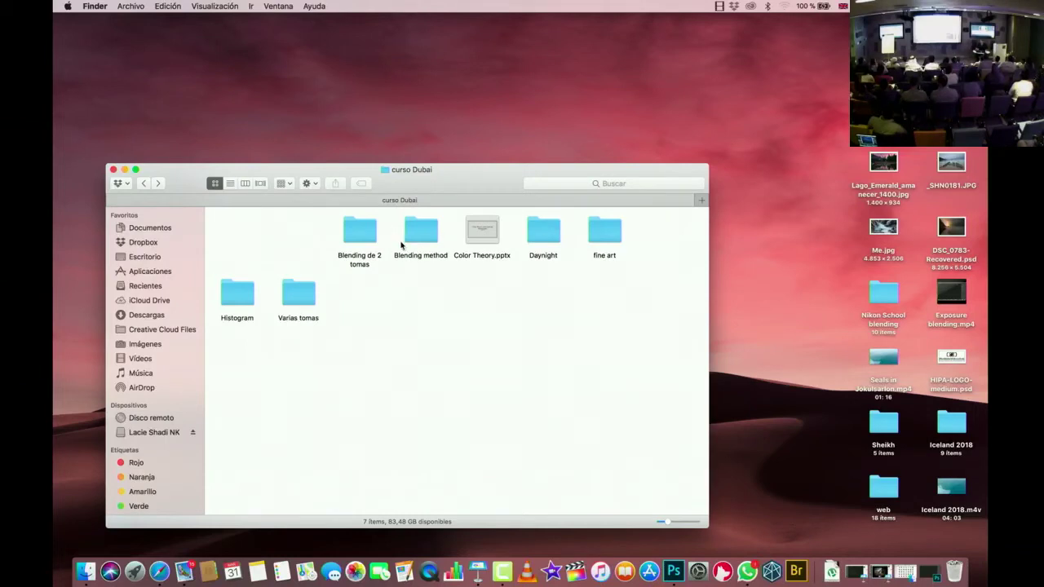
{"action": "left_click", "coordinate": [145, 183]}
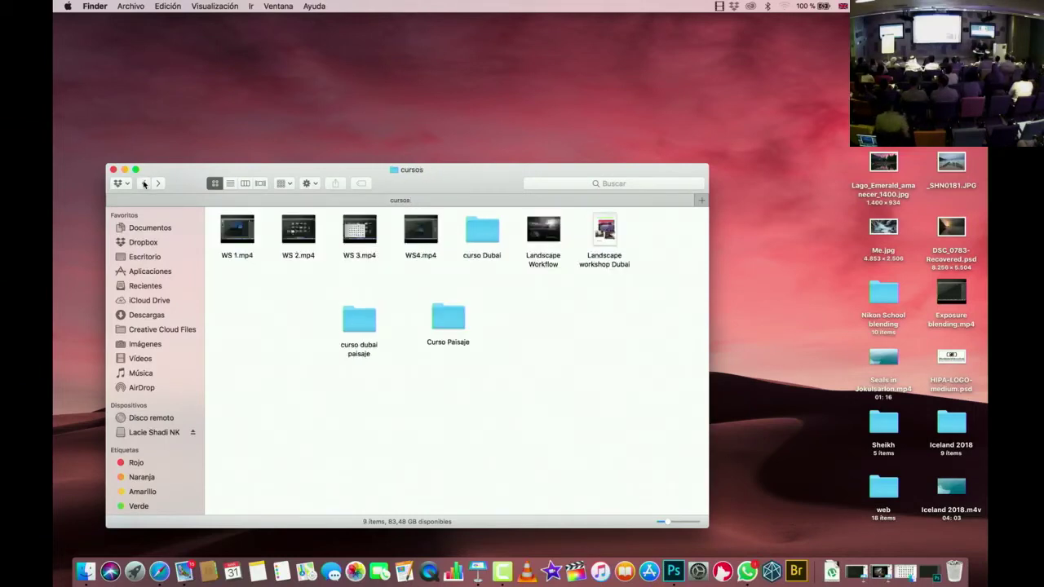
Step: Open the raw files _DSC0599.NEF and _DSC0597.NEF from the Curso Paisaje folder together in Camera Raw
{"action": "double_click", "coordinate": [450, 317]}
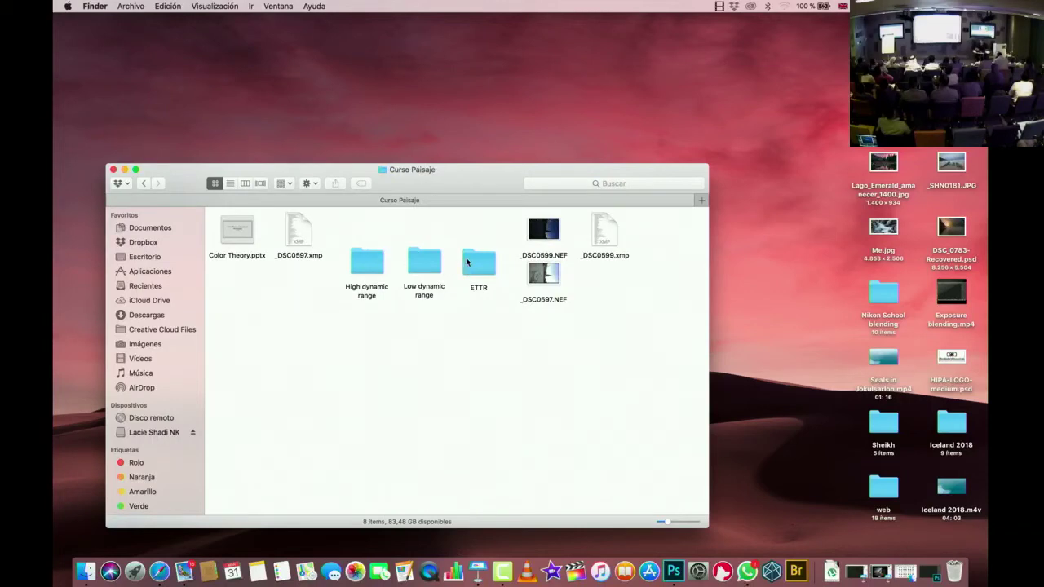
{"action": "left_click_drag", "start_coordinate": [572, 221], "coordinate": [526, 295]}
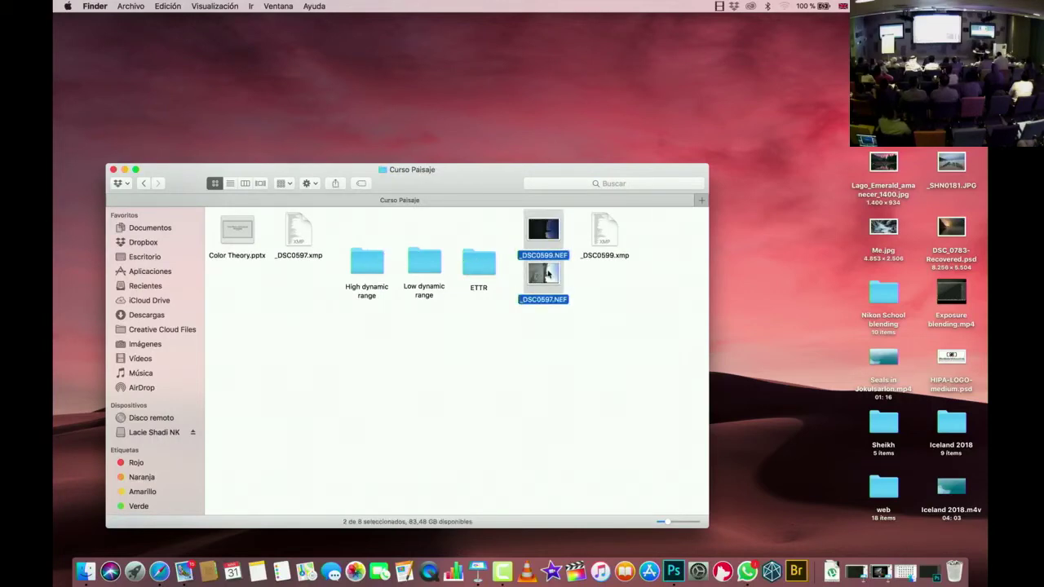
{"action": "right_click", "coordinate": [547, 274]}
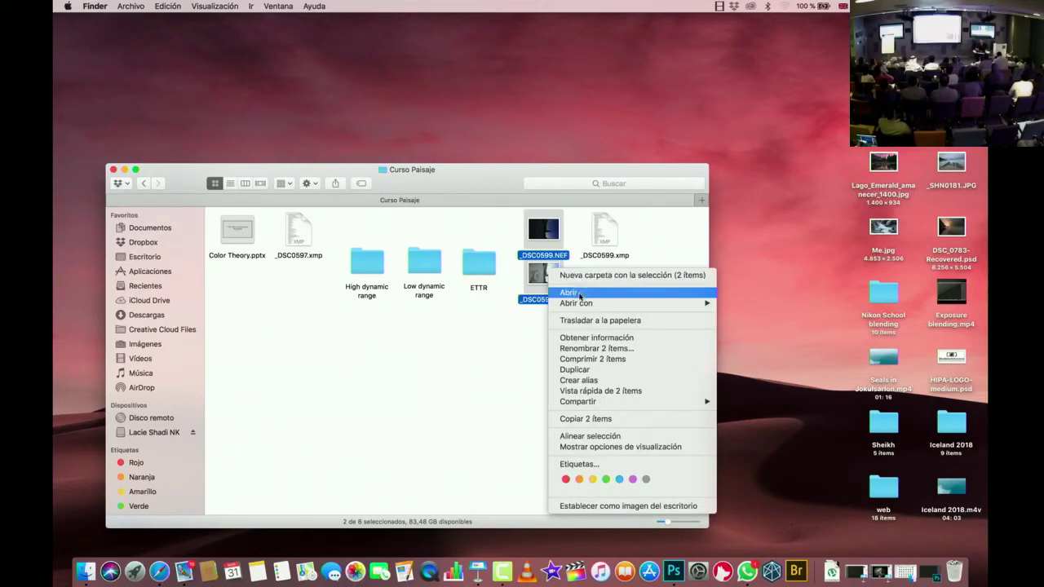
{"action": "left_click", "coordinate": [569, 292]}
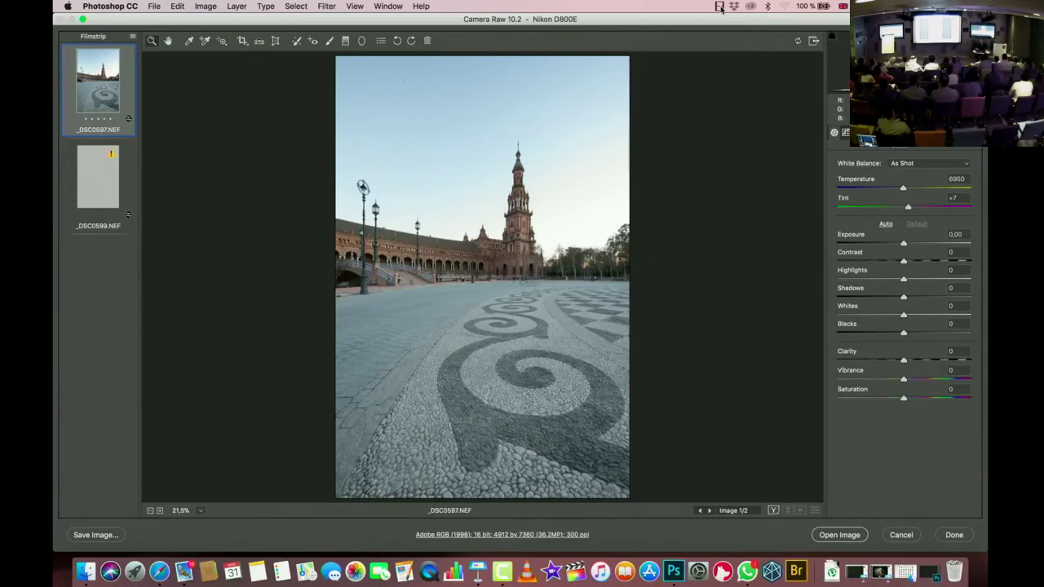
Step: Start a new Camtasia recording of the Color LCD display with the built-in microphone and system audio, and return to Camera Raw
{"action": "left_click", "coordinate": [719, 6]}
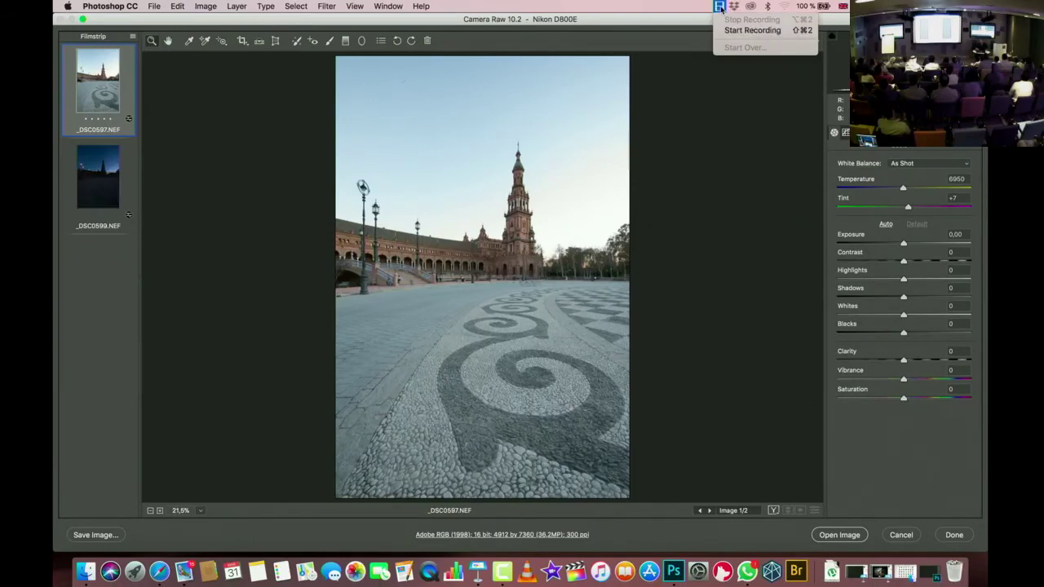
{"action": "left_click", "coordinate": [751, 30]}
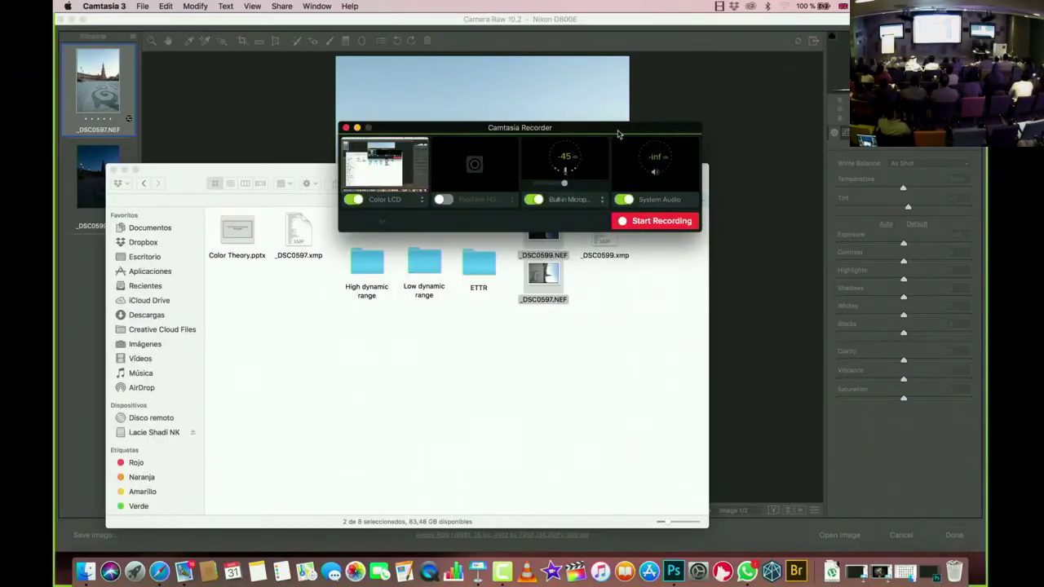
{"action": "left_click", "coordinate": [659, 221]}
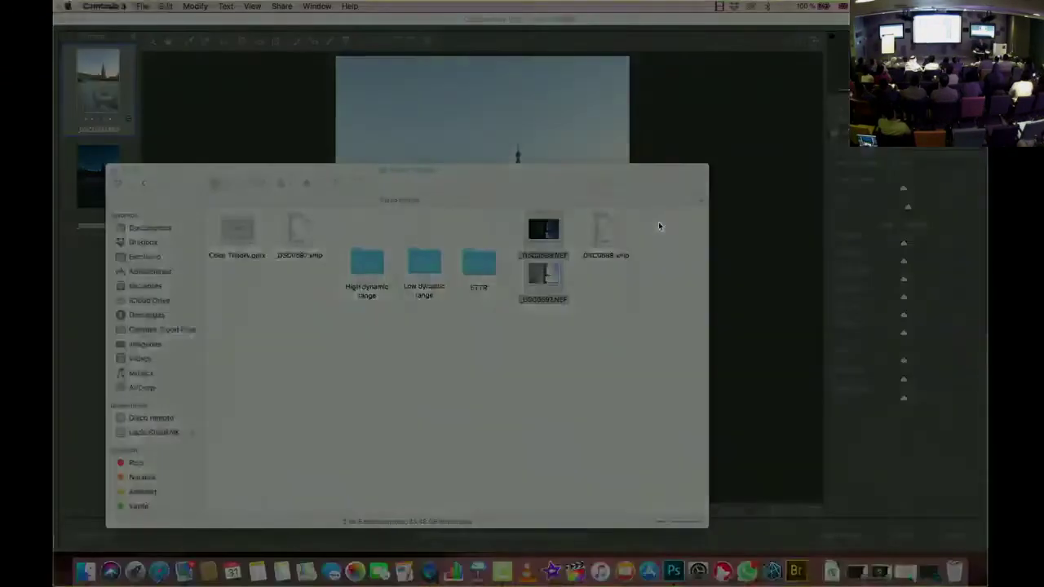
{"action": "left_click", "coordinate": [698, 117]}
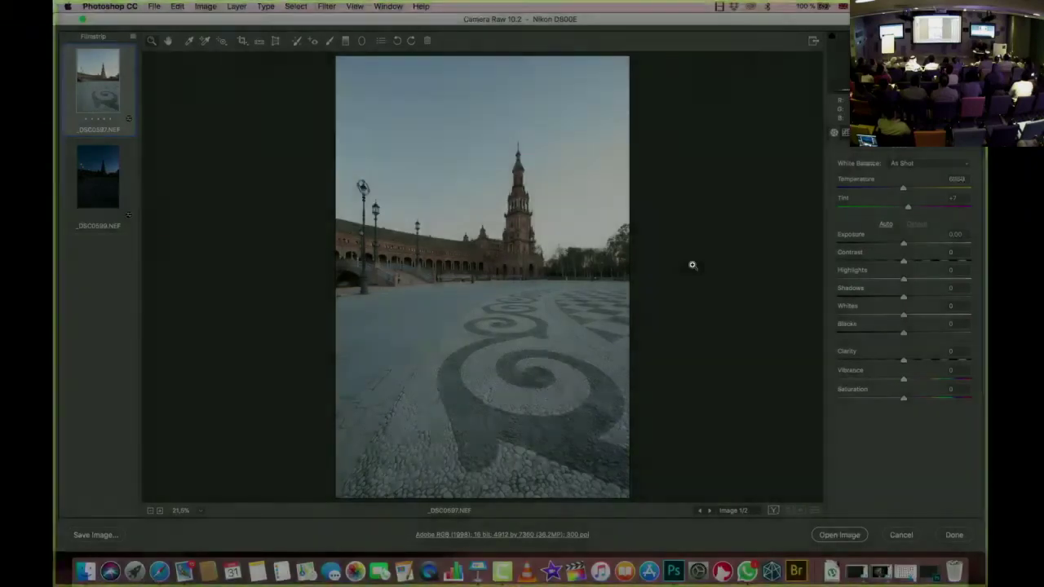
{"action": "left_click", "coordinate": [692, 268]}
{"action": "left_click", "coordinate": [715, 135]}
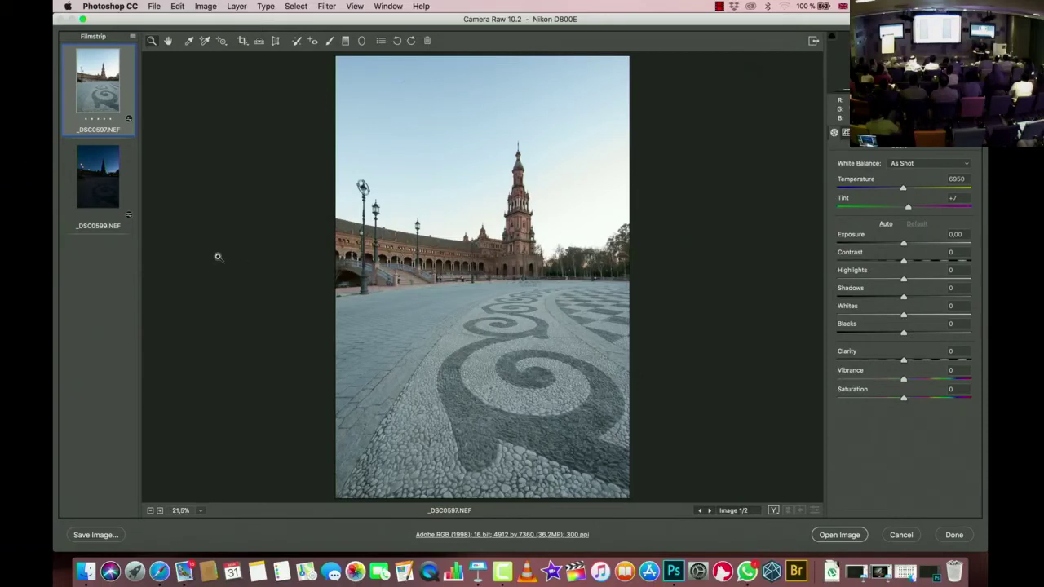
Step: Compare the exposures _DSC0599.NEF and _DSC0597.NEF in Camera Raw and open both as images in Photoshop
{"action": "left_click", "coordinate": [95, 177]}
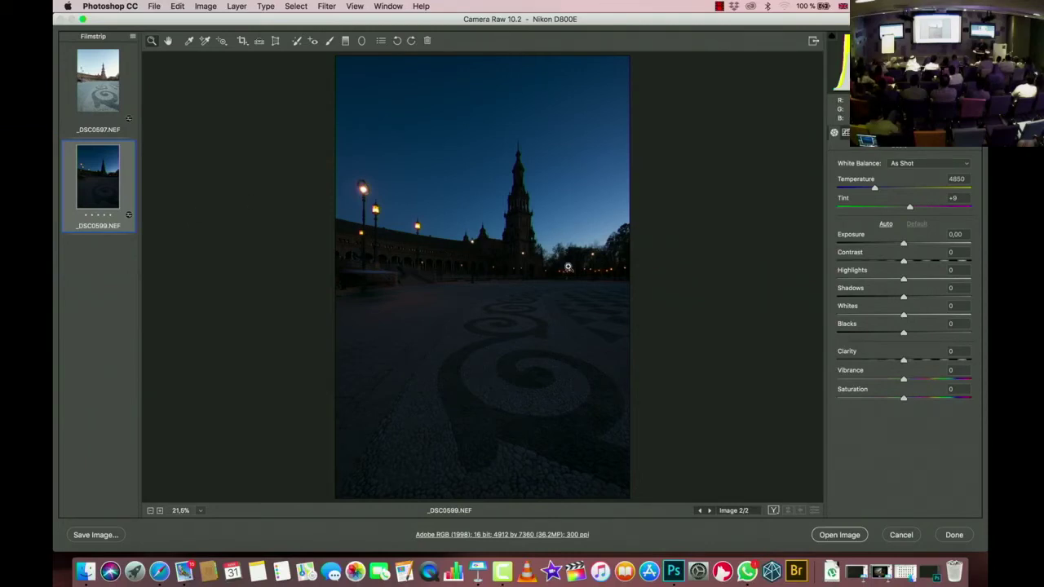
{"action": "left_click", "coordinate": [109, 96]}
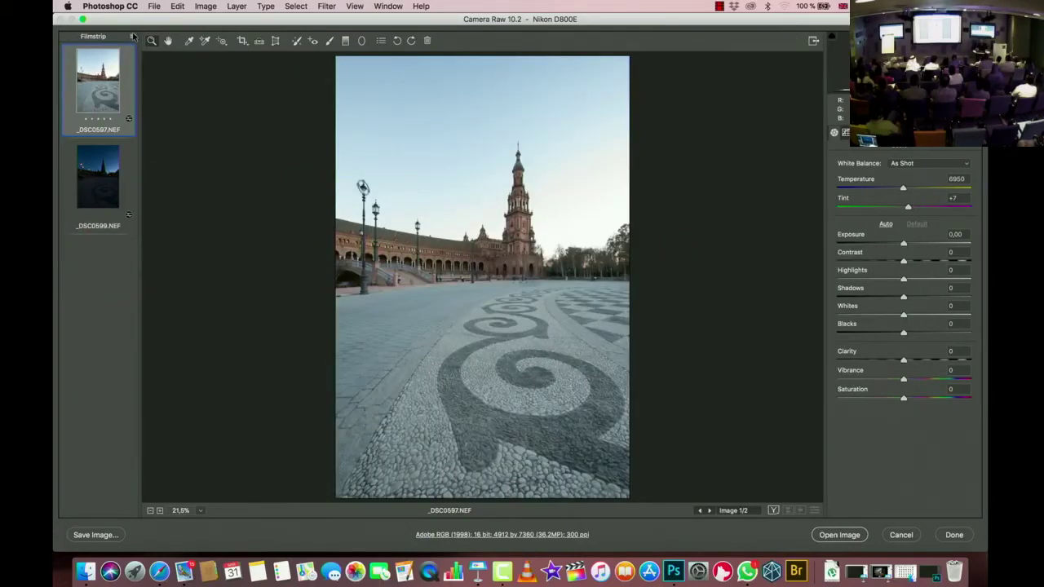
{"action": "key", "text": "super+a"}
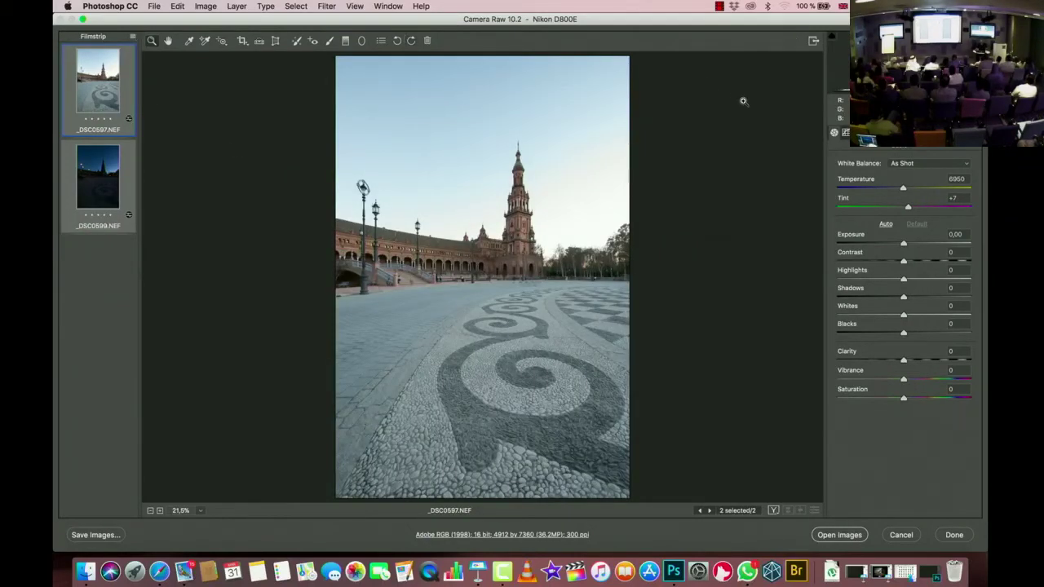
{"action": "left_click", "coordinate": [850, 536]}
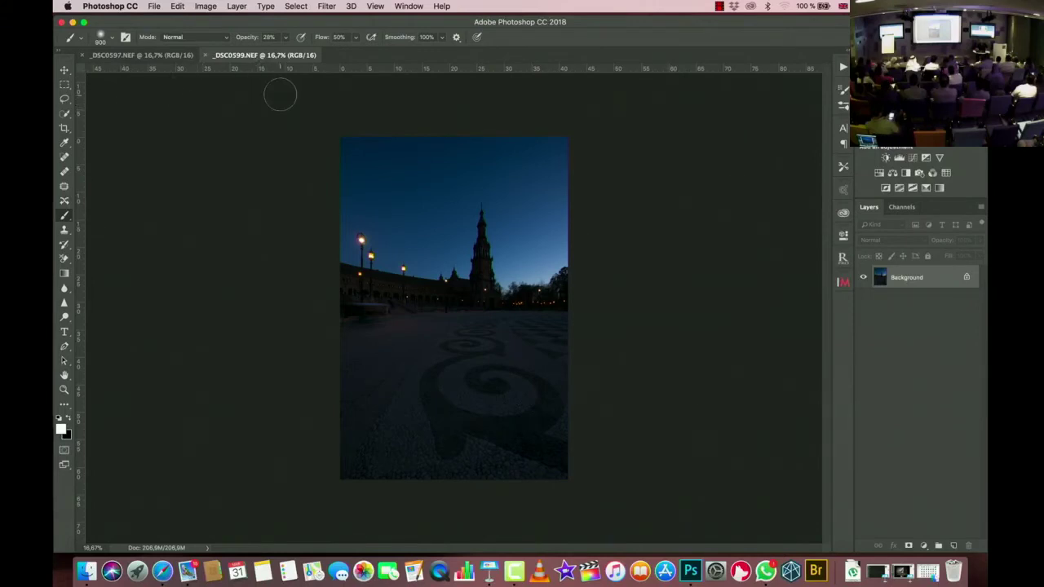
Step: Copy the whole dark exposure _DSC0599.NEF and paste it as a layer above the background of _DSC0597.NEF
{"action": "key", "text": "super+a"}
{"action": "key", "text": "super+c"}
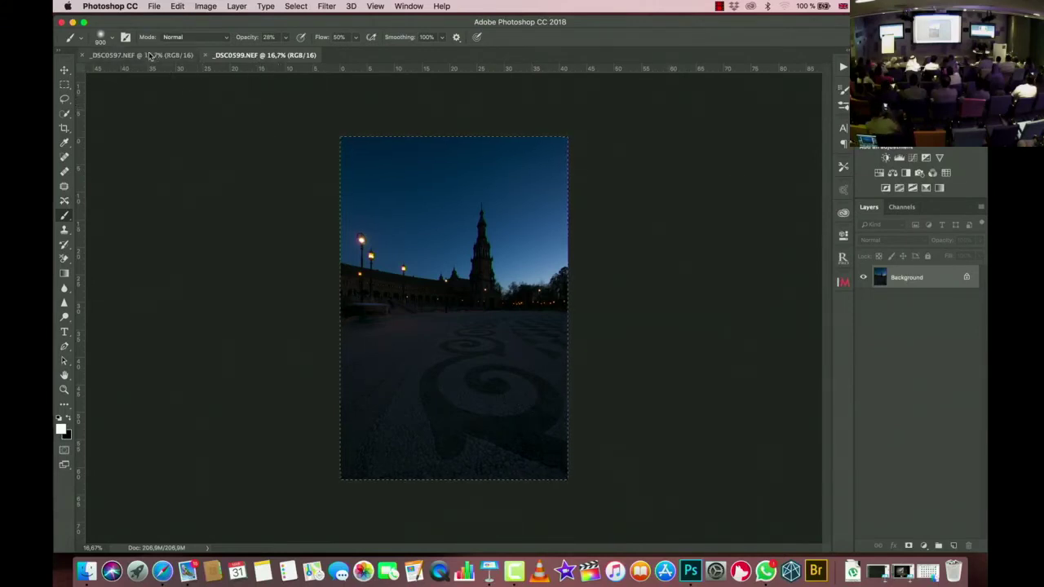
{"action": "left_click", "coordinate": [149, 53]}
{"action": "key", "text": "super+v"}
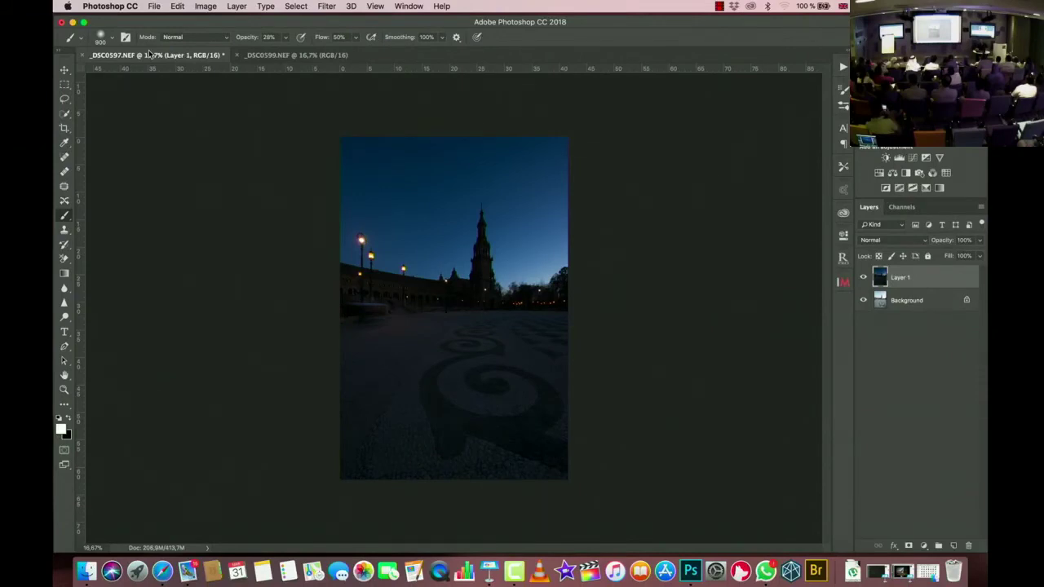
Step: Hide Layer 1 and select the Background's highlights with Color Range, using 20% fuzziness and a range of 190
{"action": "left_click", "coordinate": [864, 278]}
{"action": "left_click", "coordinate": [913, 300]}
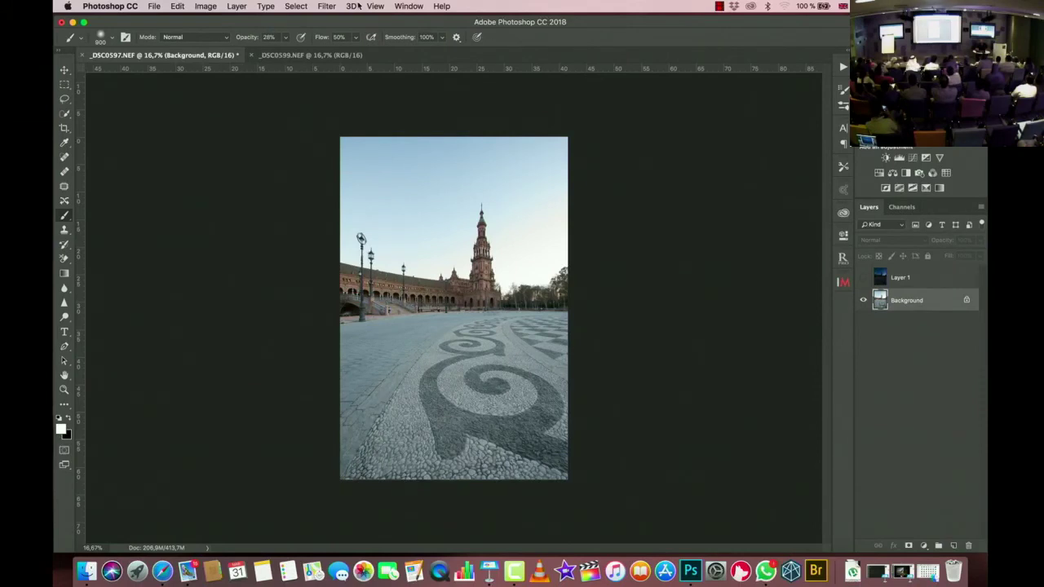
{"action": "left_click", "coordinate": [299, 6]}
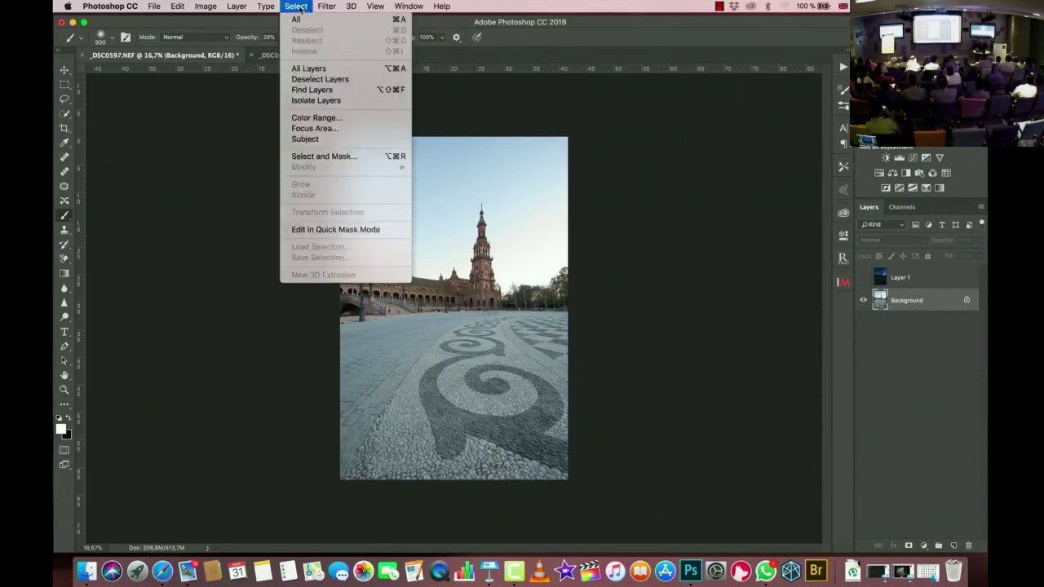
{"action": "left_click", "coordinate": [344, 118]}
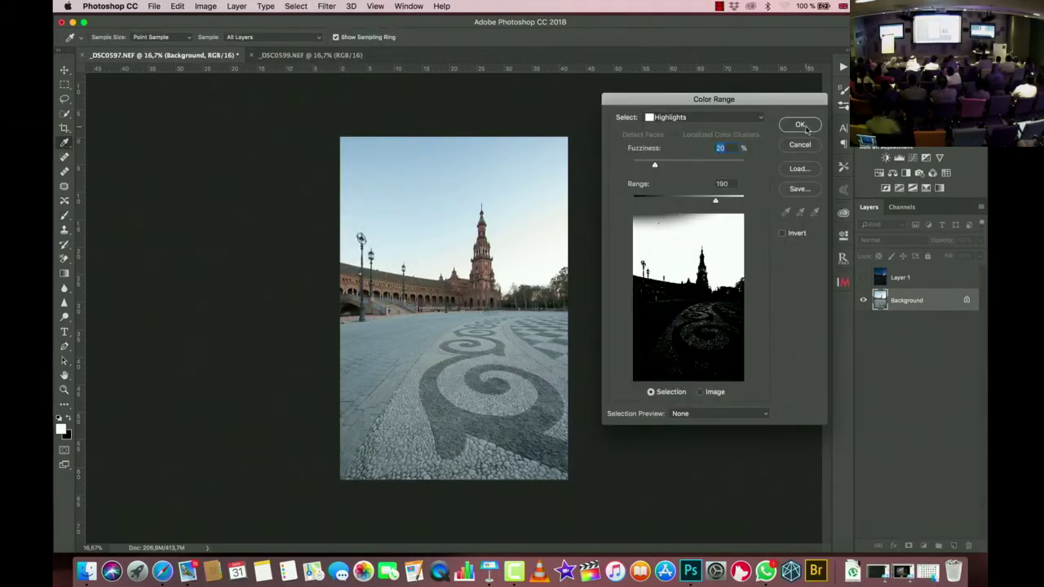
{"action": "left_click", "coordinate": [805, 128]}
{"action": "key", "text": "b"}
Step: Show Layer 1 again and add a layer mask to it from the highlights selection
{"action": "left_click", "coordinate": [863, 278]}
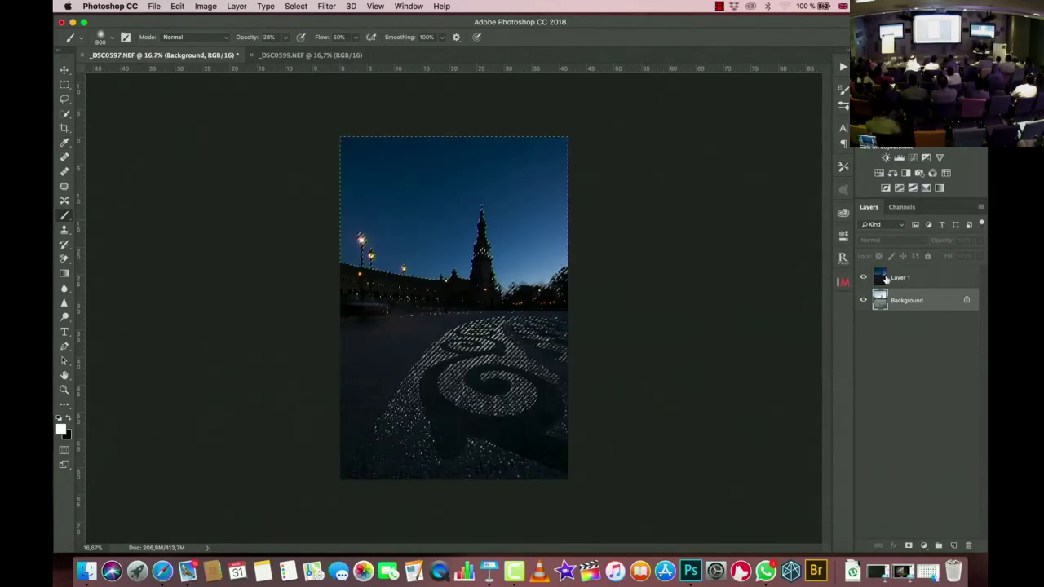
{"action": "left_click", "coordinate": [886, 279]}
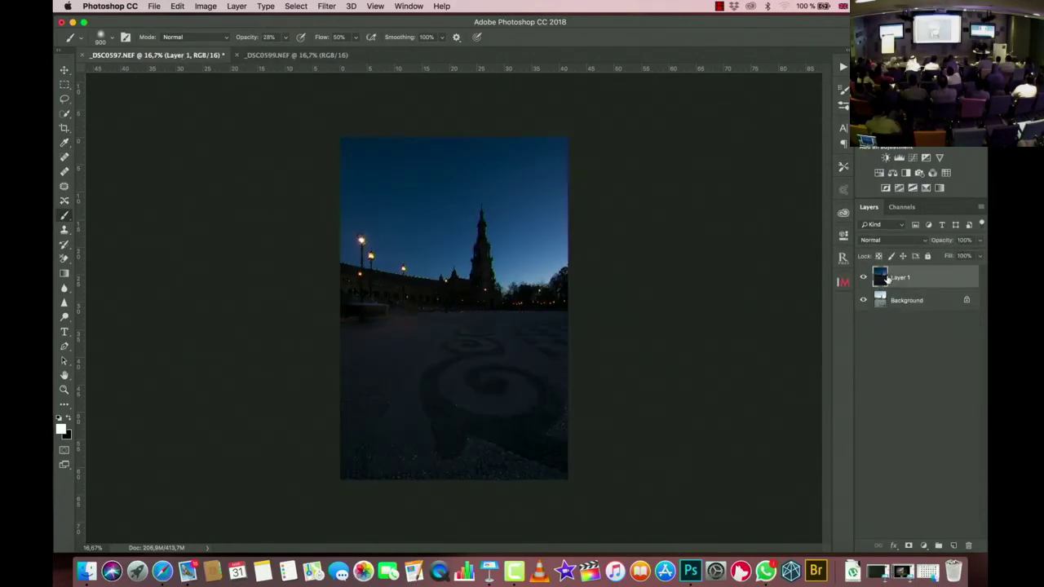
{"action": "left_click", "coordinate": [909, 545]}
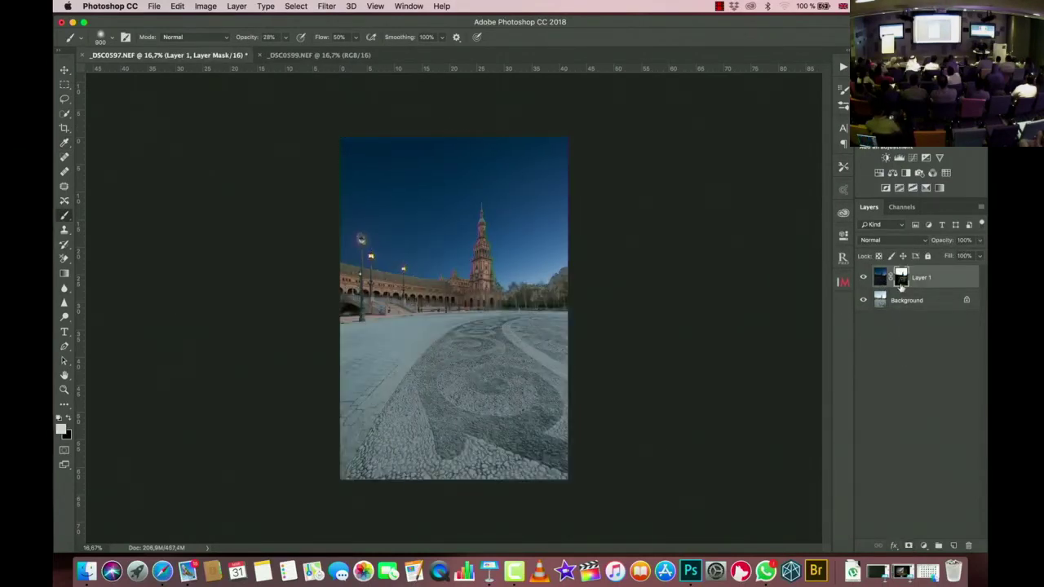
Step: Feather Layer 1's mask to 1000 px and fit the blended image in the view
{"action": "double_click", "coordinate": [900, 281]}
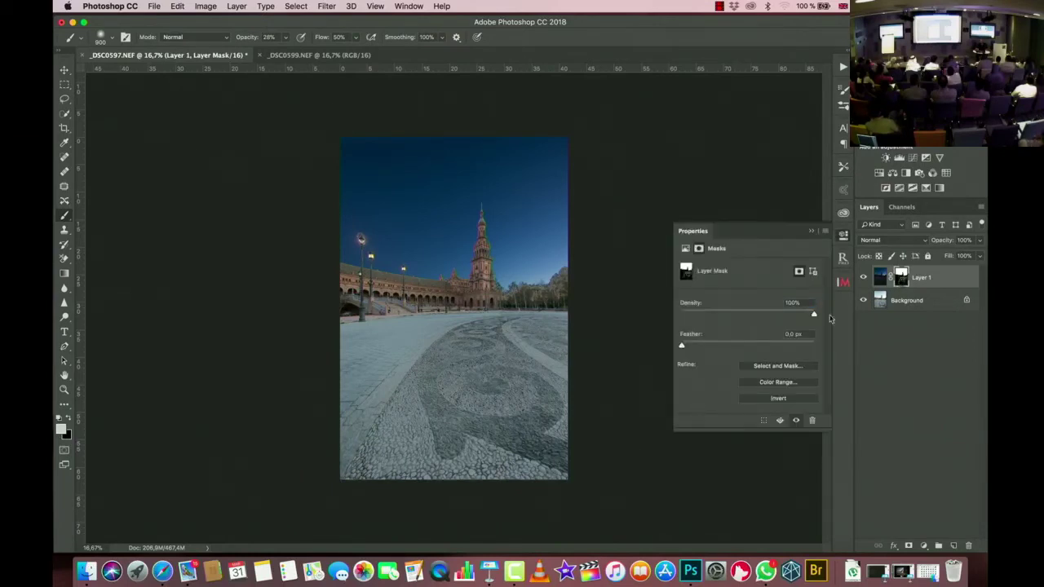
{"action": "left_click_drag", "start_coordinate": [681, 347], "coordinate": [835, 348]}
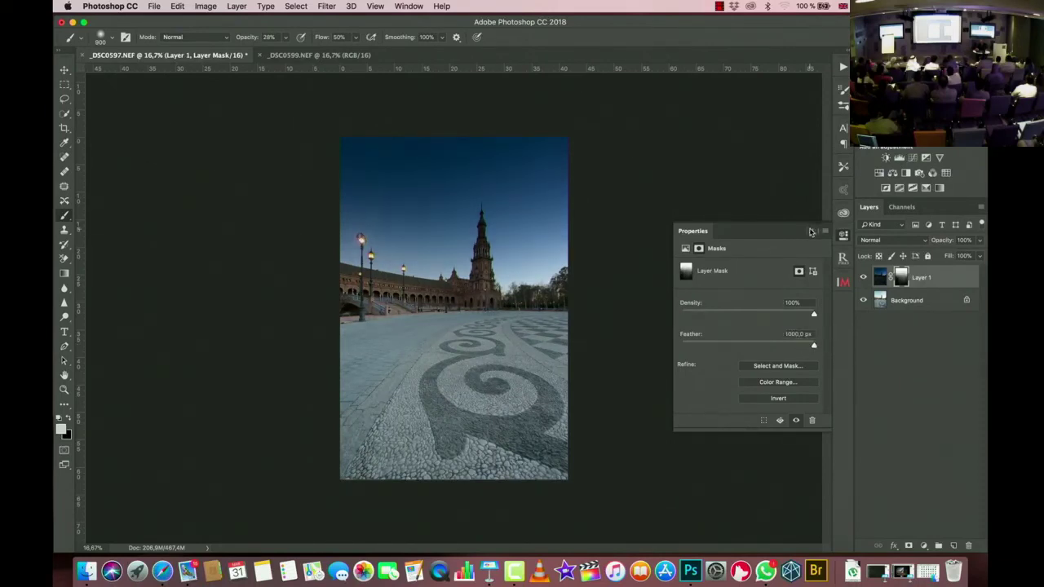
{"action": "left_click", "coordinate": [811, 232]}
{"action": "key", "text": "super+0"}
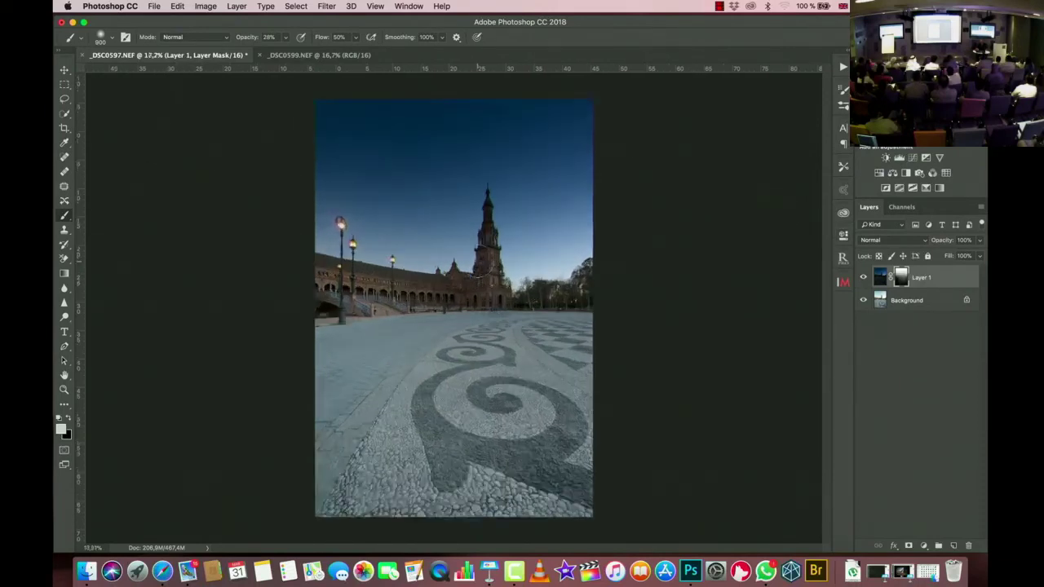
{"action": "scroll", "coordinate": [481, 259], "scroll_direction": "down", "scroll_amount": 1}
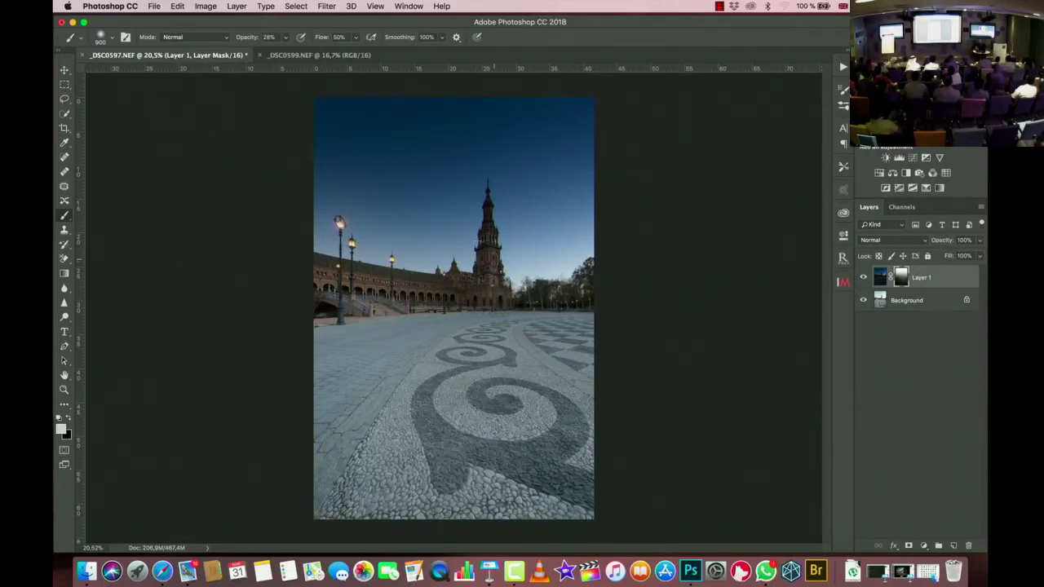
Step: Add a Color Balance adjustment above the Background and set its midtones Yellow–Blue value to +37
{"action": "left_click", "coordinate": [907, 300]}
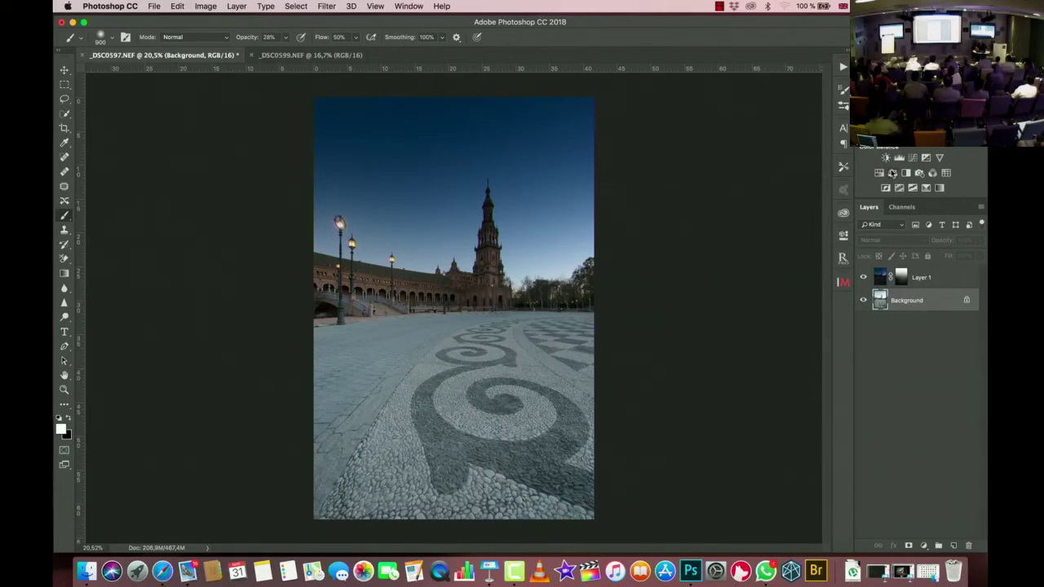
{"action": "left_click", "coordinate": [891, 173]}
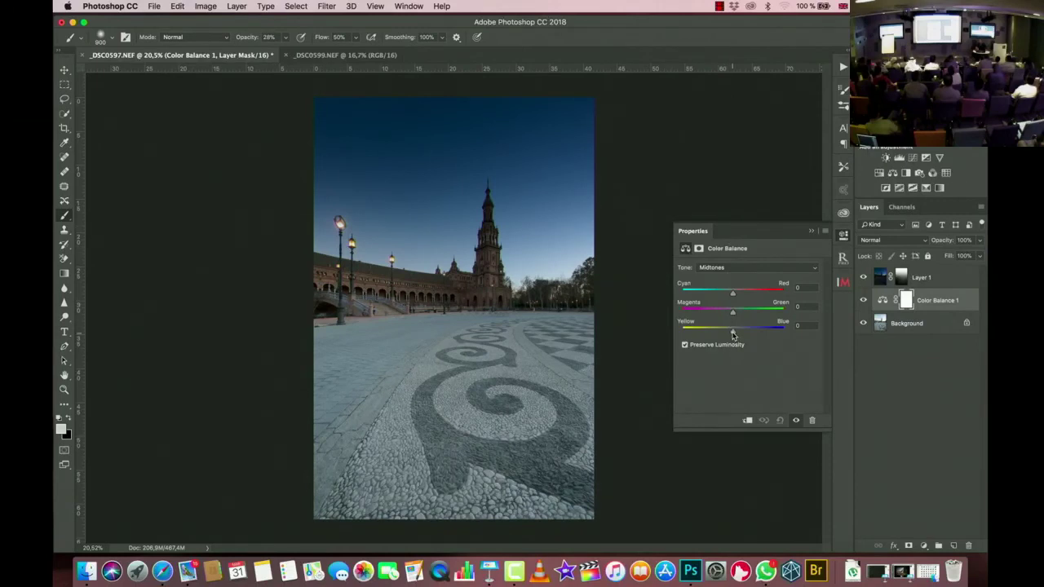
{"action": "left_click_drag", "start_coordinate": [731, 334], "coordinate": [752, 333]}
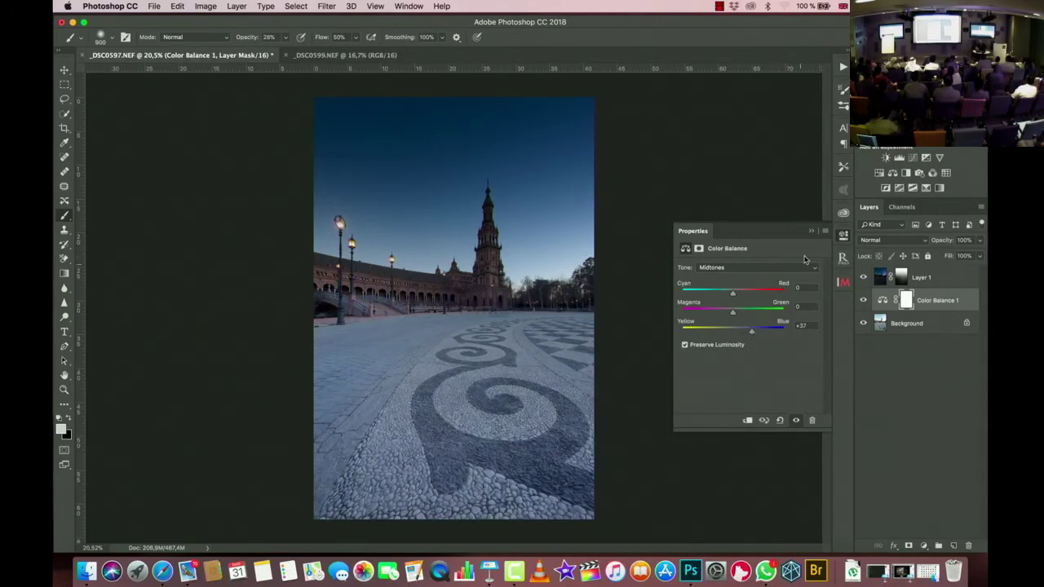
{"action": "left_click", "coordinate": [811, 233]}
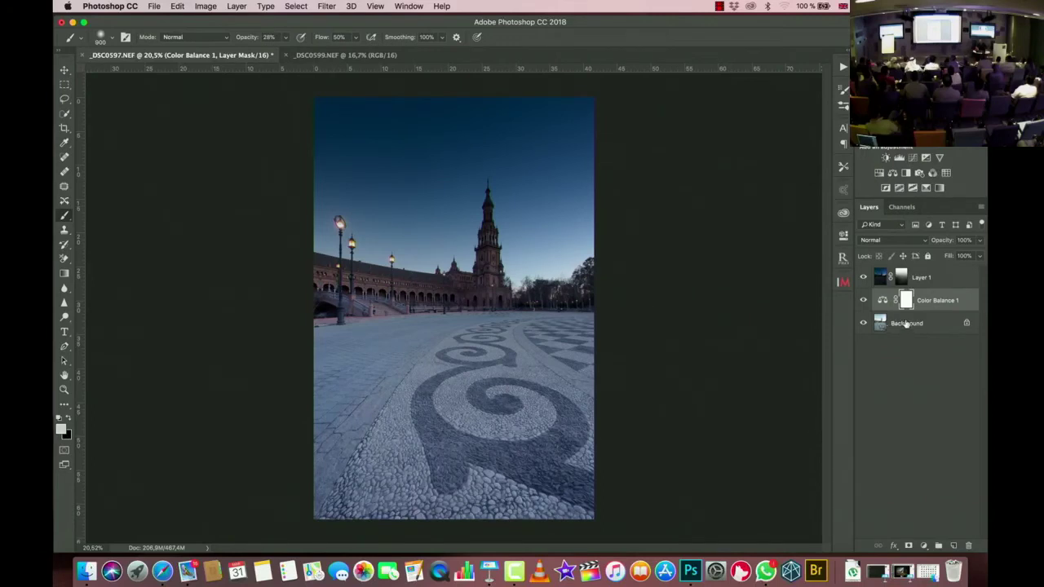
Step: Add a strongly brightening Curves adjustment above Color Balance 1 and invert its mask to black
{"action": "left_click", "coordinate": [916, 163]}
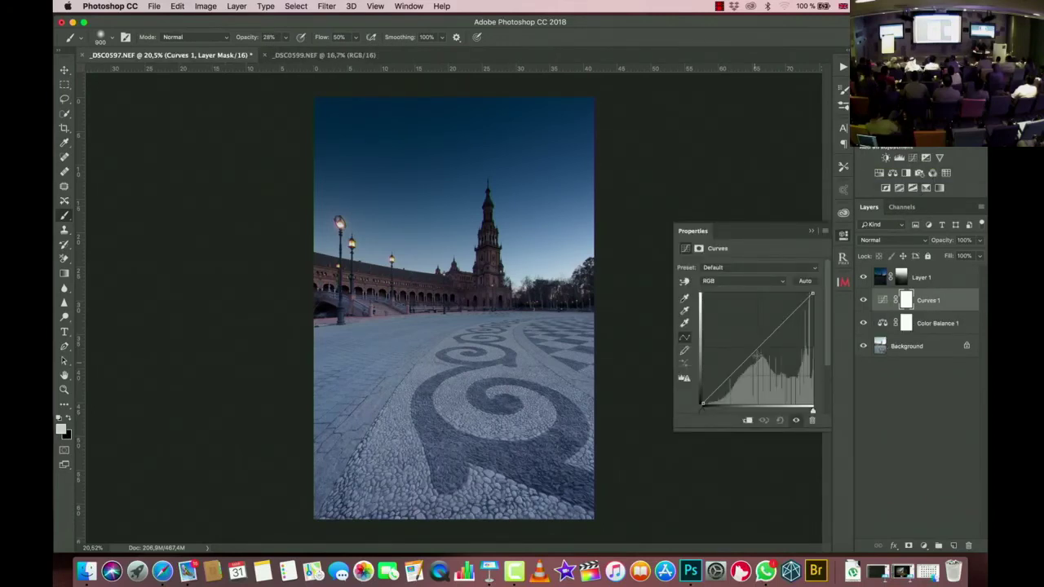
{"action": "left_click_drag", "start_coordinate": [757, 349], "coordinate": [740, 312]}
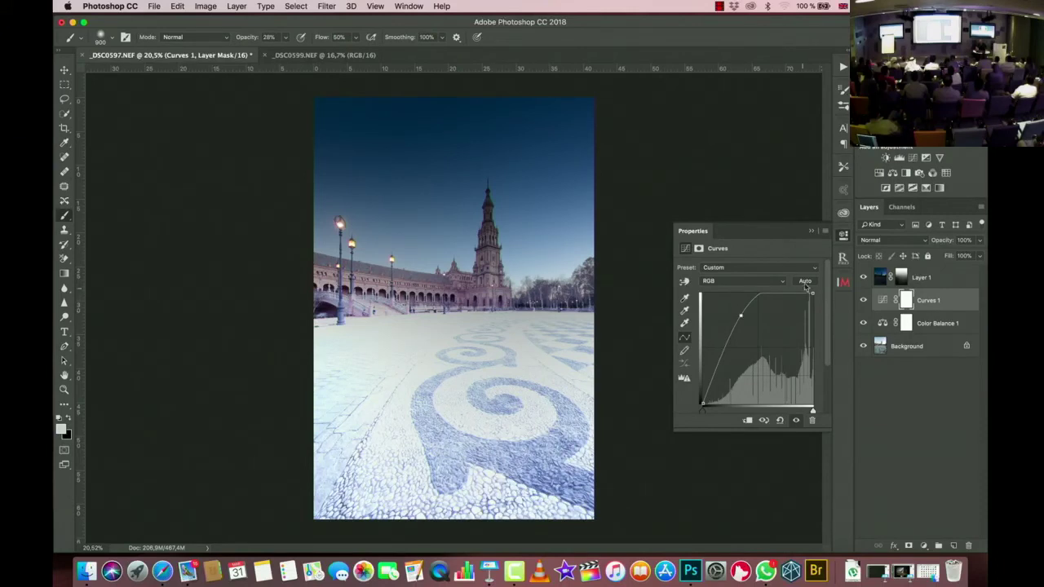
{"action": "left_click", "coordinate": [810, 231]}
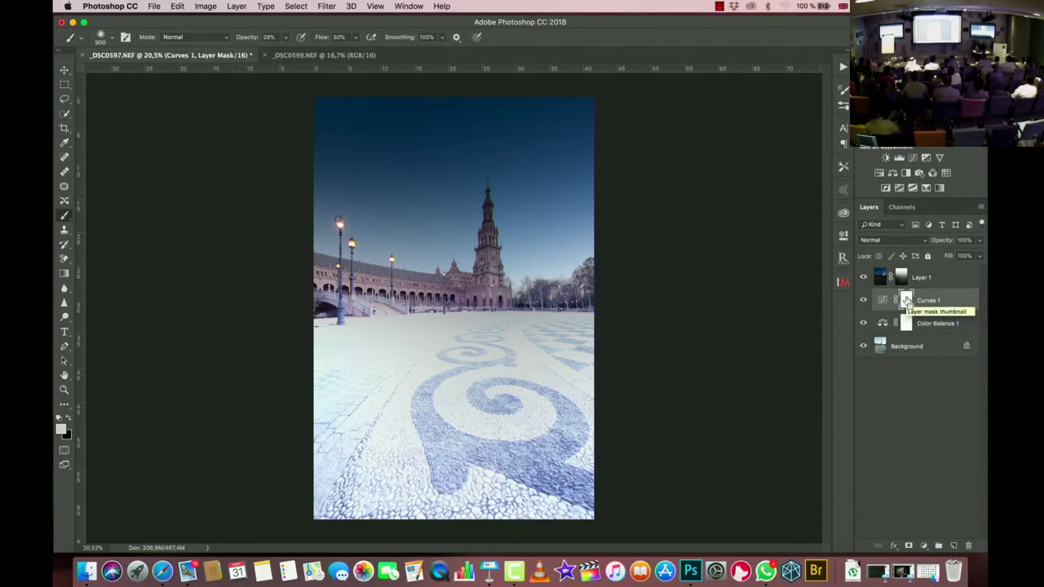
{"action": "key", "text": "super+i"}
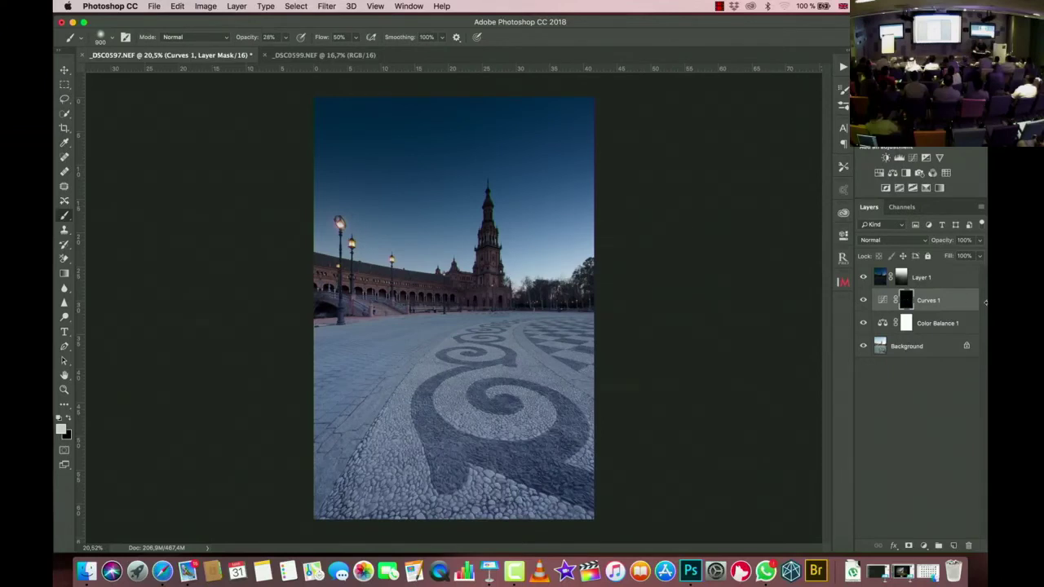
Step: Keep the light foreground color, set the brush opacity to 100%, and paint the tower into the Curves 1 mask
{"action": "left_click", "coordinate": [68, 418]}
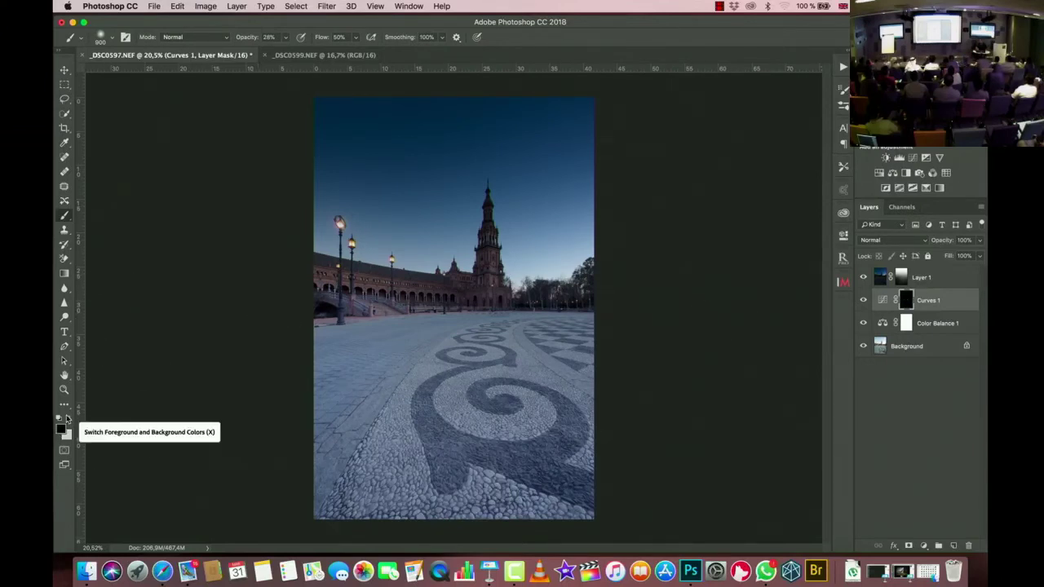
{"action": "left_click", "coordinate": [68, 419]}
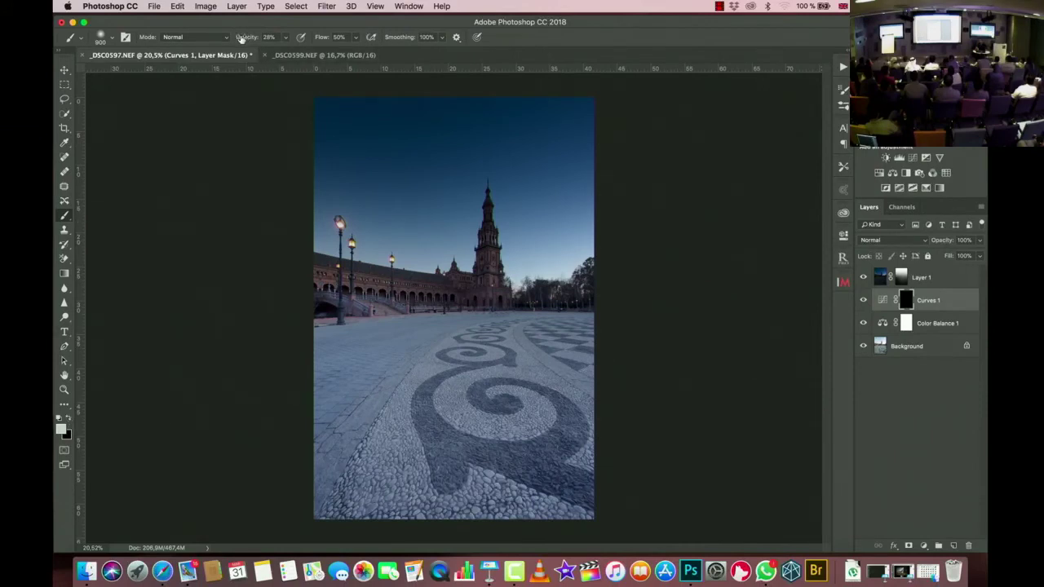
{"action": "left_click_drag", "start_coordinate": [242, 38], "coordinate": [299, 32]}
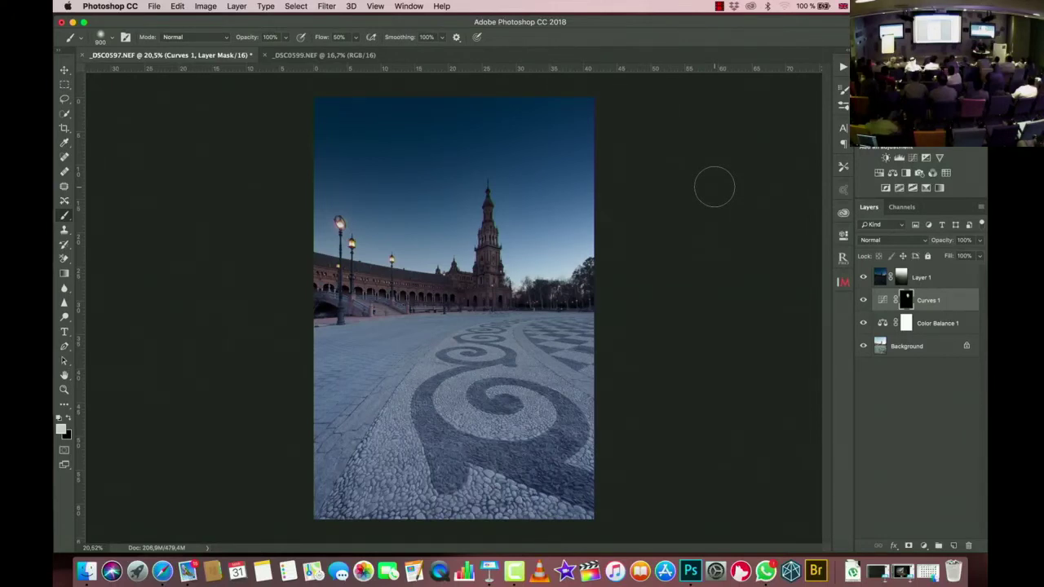
Step: Add a Curves adjustment above Layer 1, brighten its midtones slightly, and clip it to Layer 1
{"action": "left_click", "coordinate": [944, 277]}
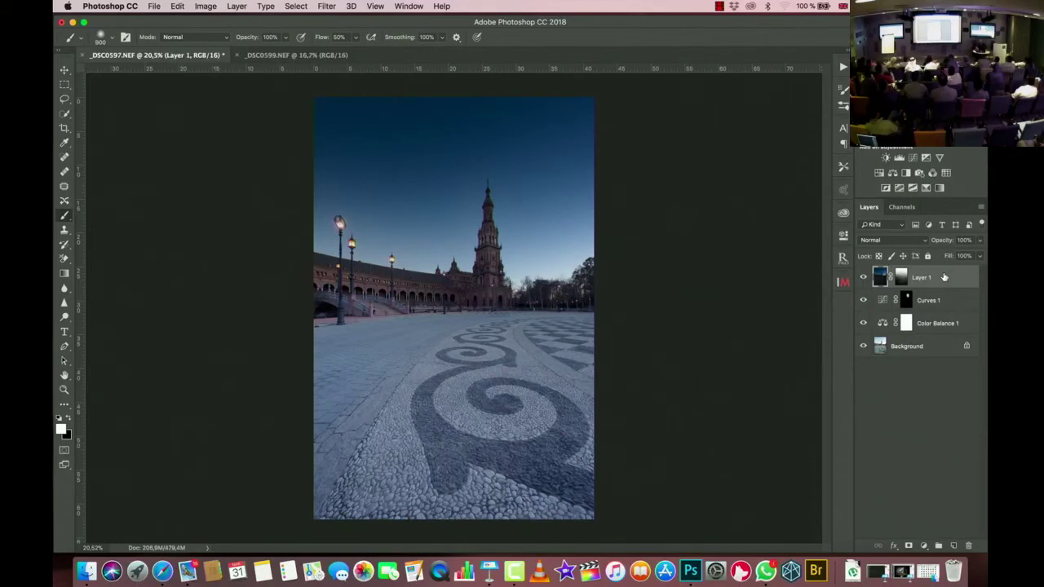
{"action": "left_click", "coordinate": [912, 159]}
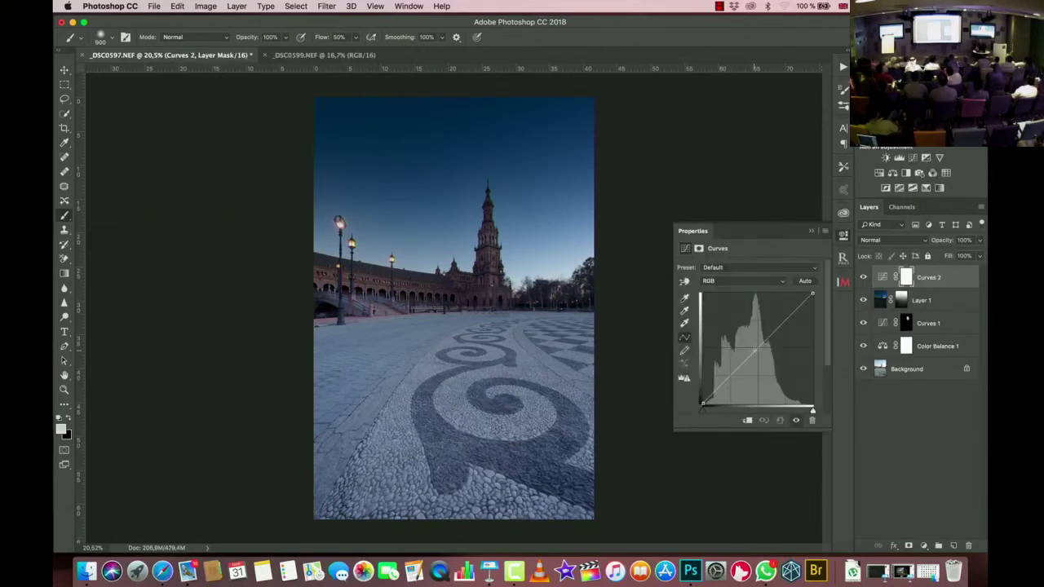
{"action": "left_click", "coordinate": [755, 351]}
{"action": "left_click_drag", "start_coordinate": [755, 351], "coordinate": [752, 348]}
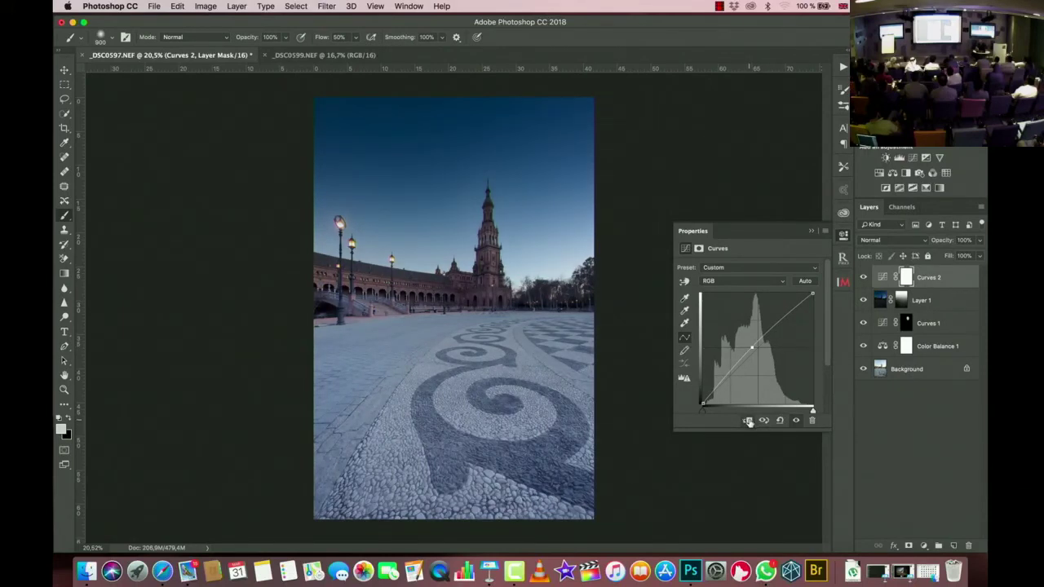
{"action": "left_click", "coordinate": [748, 422]}
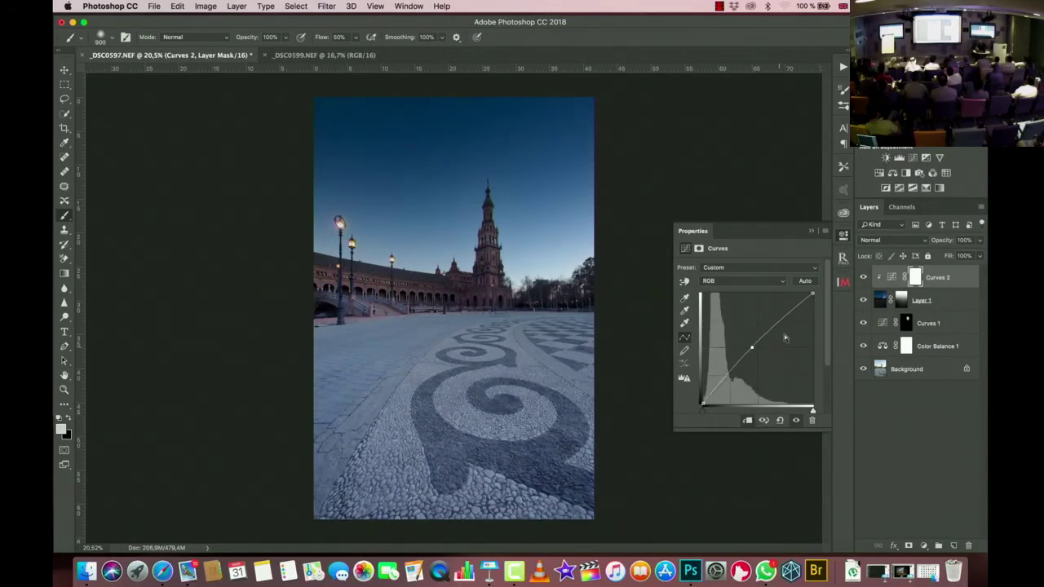
{"action": "left_click", "coordinate": [811, 231]}
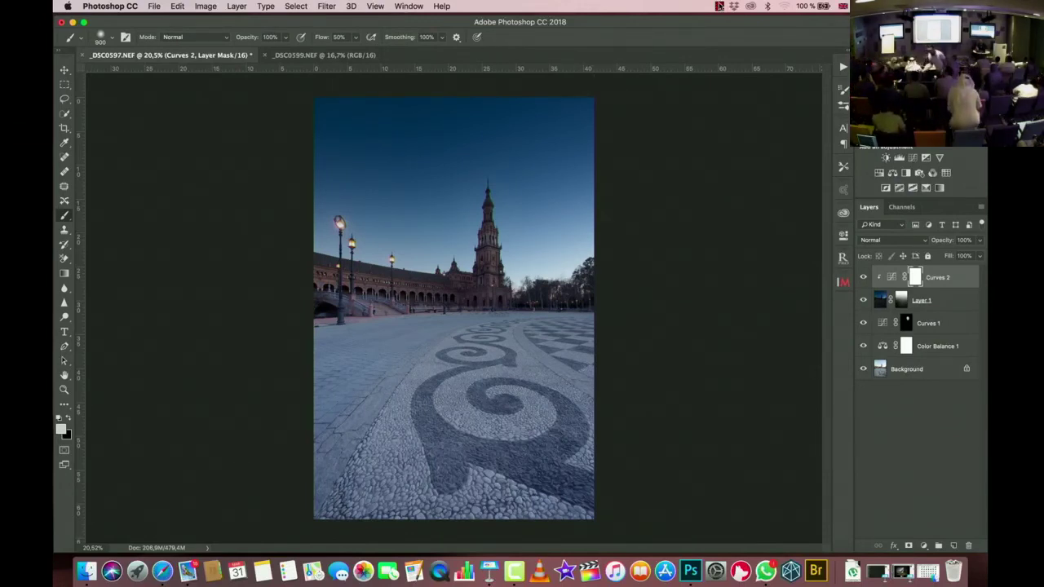
Step: Stop the Camtasia screen recording and export it to the Desktop as an MP4 named "blending 2"
{"action": "left_click", "coordinate": [719, 5]}
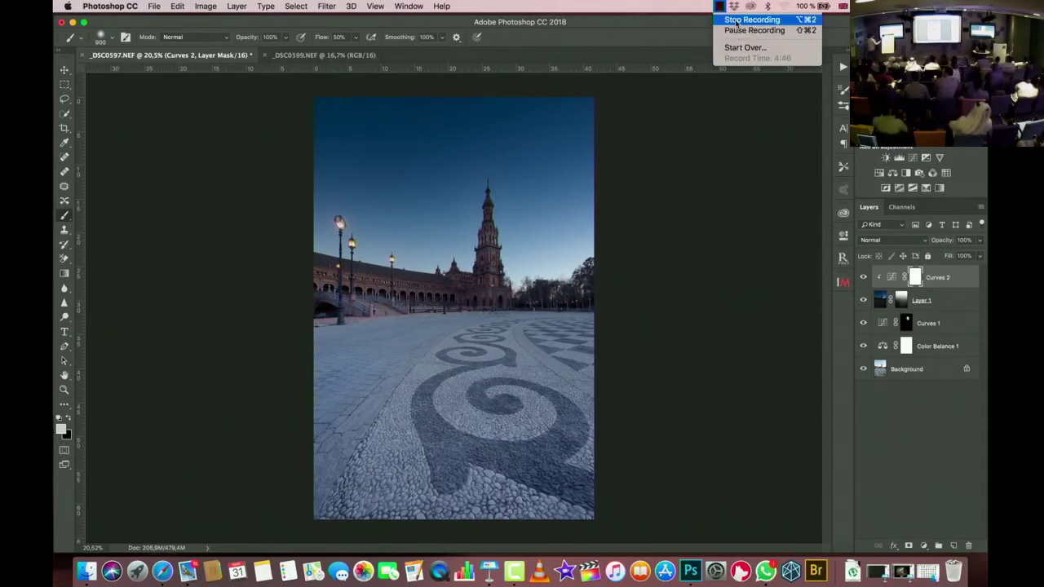
{"action": "left_click", "coordinate": [734, 23]}
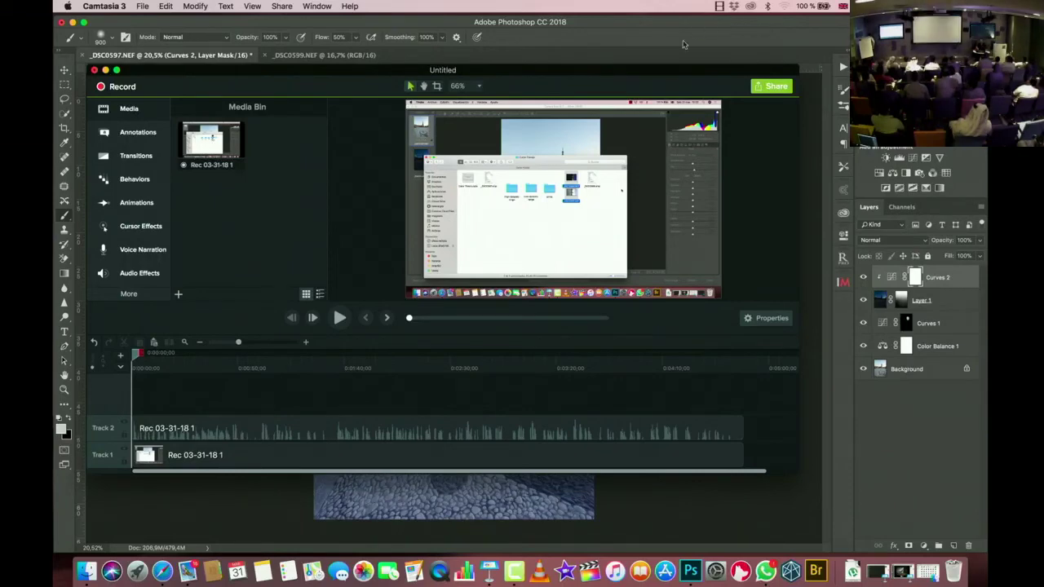
{"action": "left_click", "coordinate": [787, 86]}
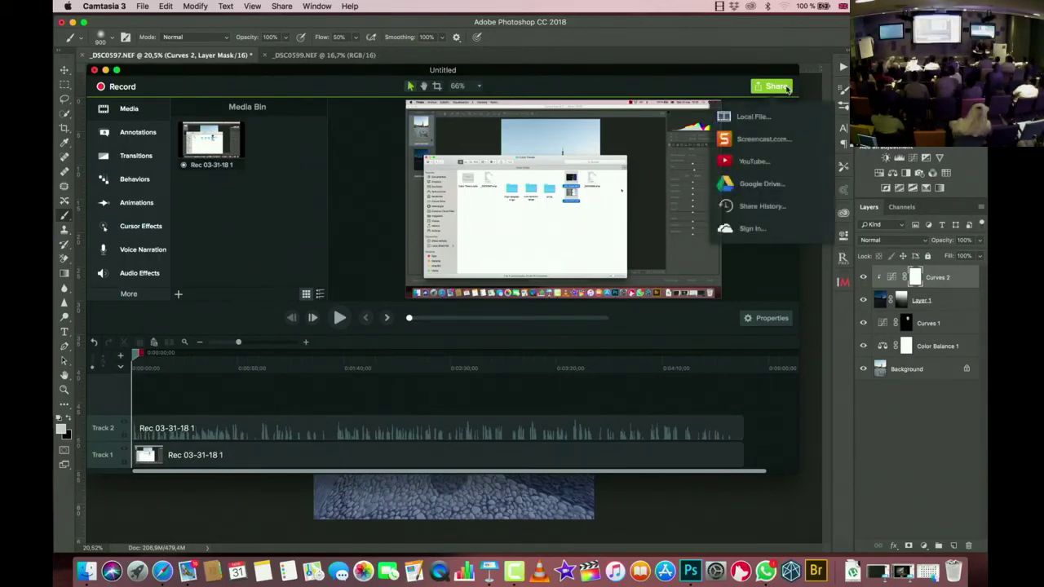
{"action": "left_click", "coordinate": [754, 111]}
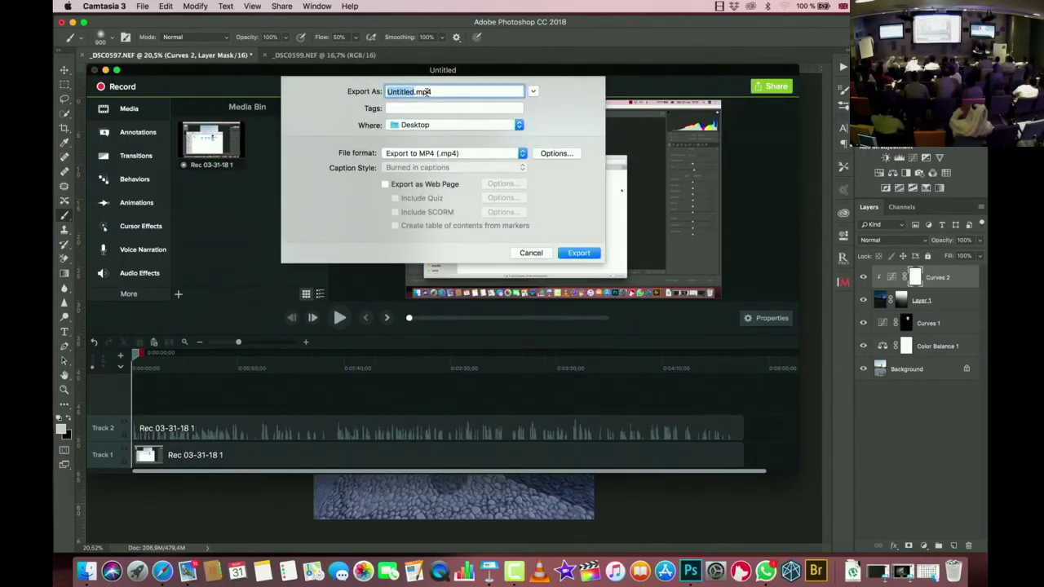
{"action": "type", "text": "blendin"}
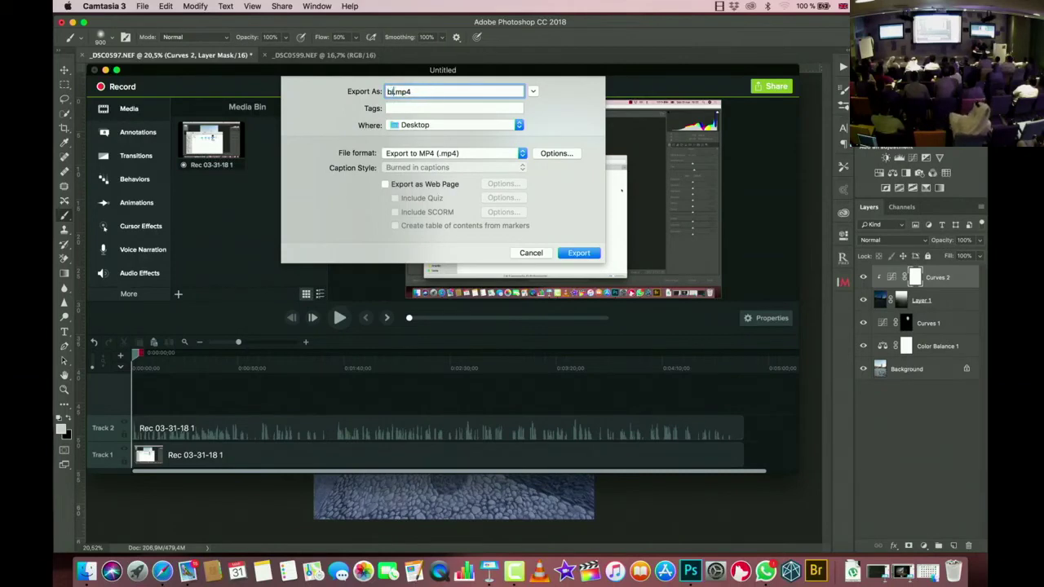
{"action": "type", "text": "g 2"}
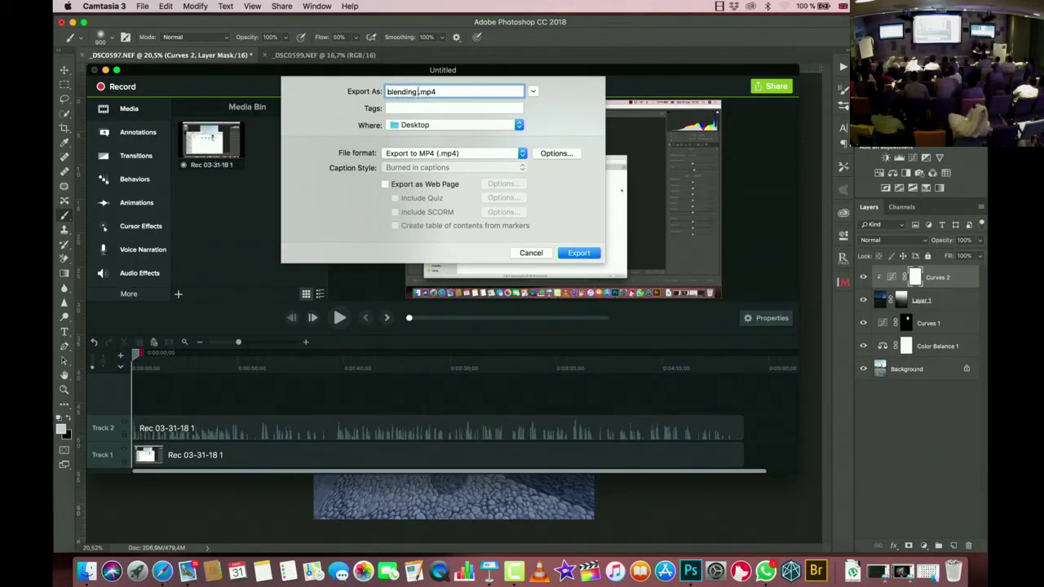
{"action": "left_click", "coordinate": [579, 253]}
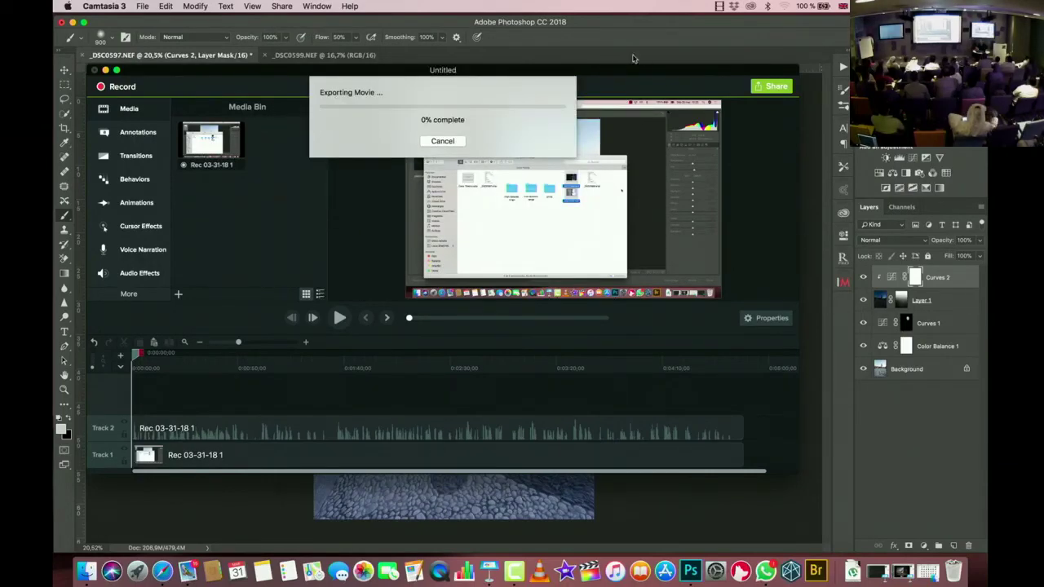
Step: Switch to the Curso Paisaje folder in Finder, preview _DSC0599.NEF, and return to Photoshop
{"action": "key", "text": "super+Tab"}
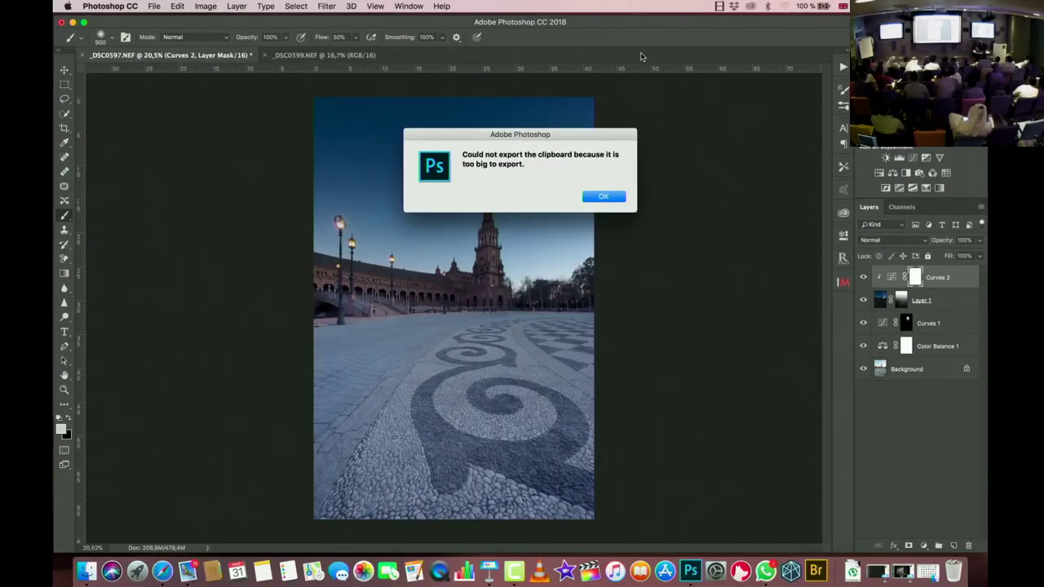
{"action": "left_click", "coordinate": [601, 198]}
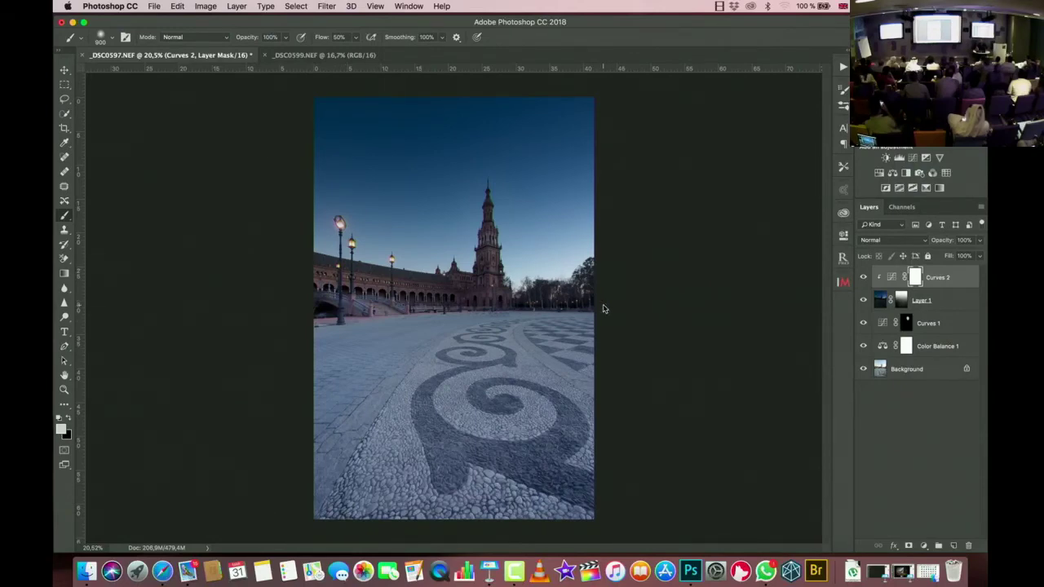
{"action": "key", "text": "ctrl+Up"}
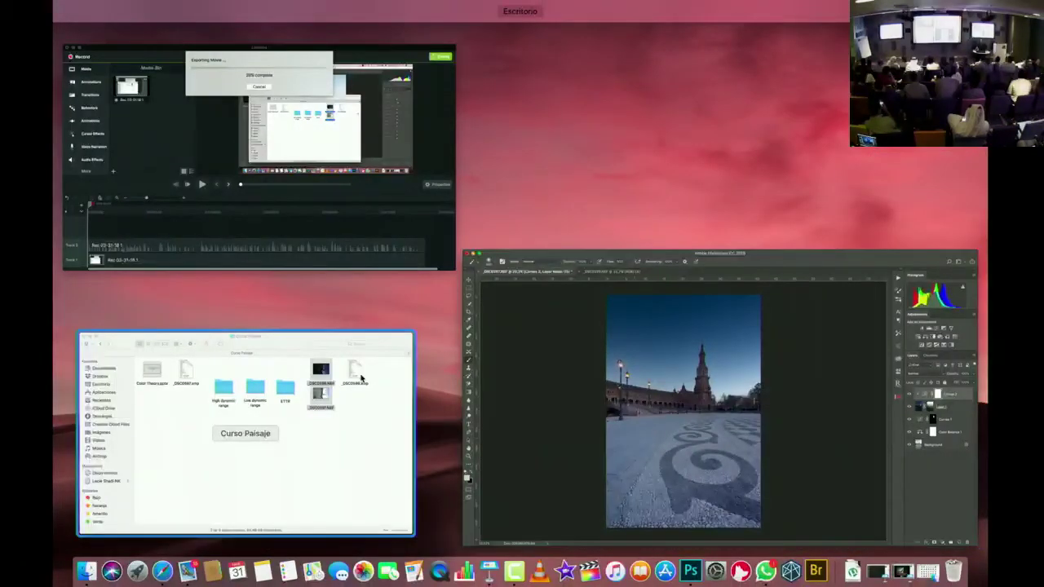
{"action": "left_click", "coordinate": [244, 420]}
{"action": "left_click", "coordinate": [541, 225]}
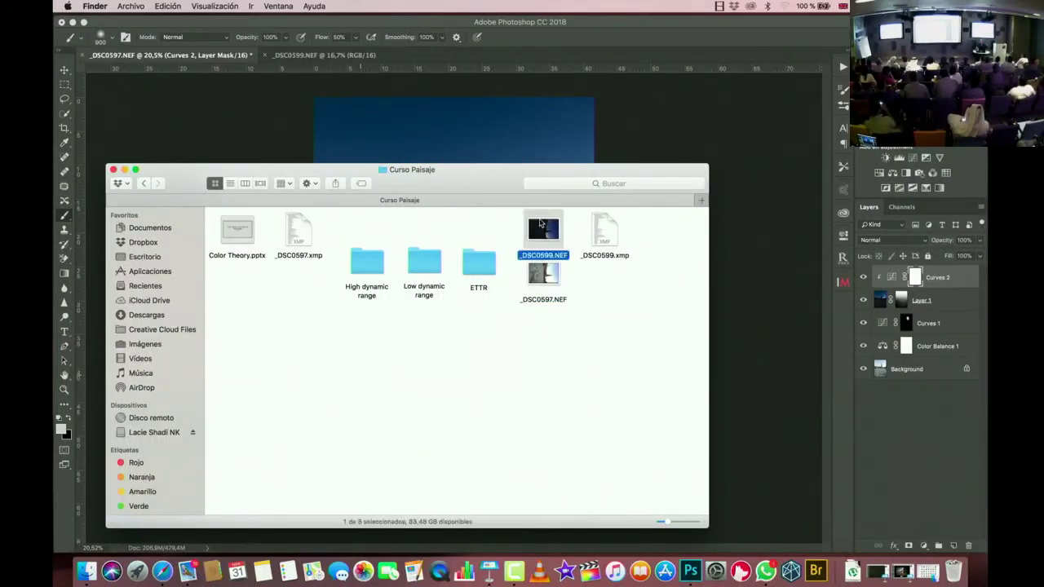
{"action": "key", "text": "space"}
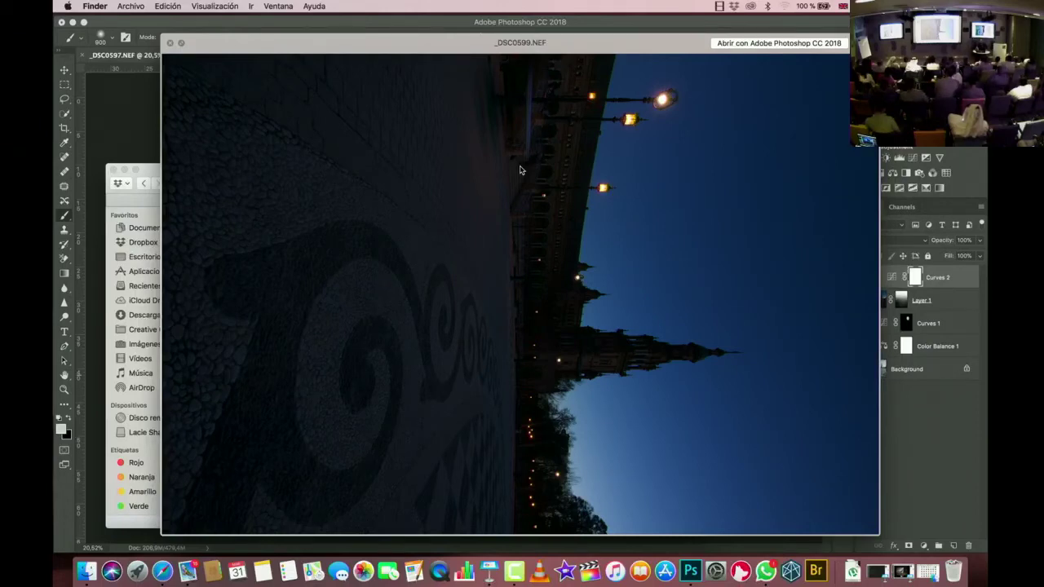
{"action": "left_click", "coordinate": [649, 19]}
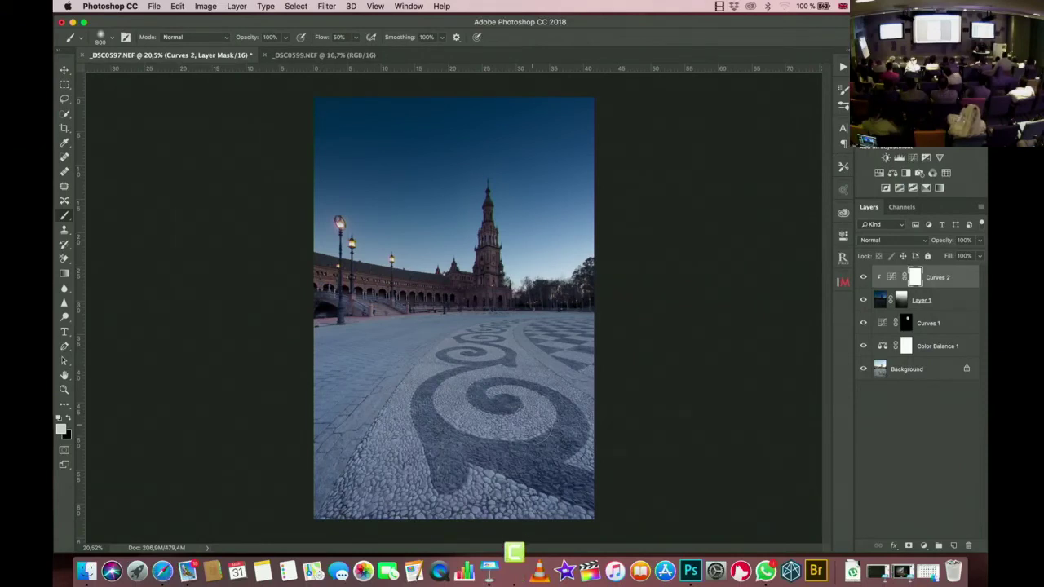
Step: Switch to Camtasia, dismiss the completed export, and close the Untitled project without saving it
{"action": "left_click", "coordinate": [514, 571]}
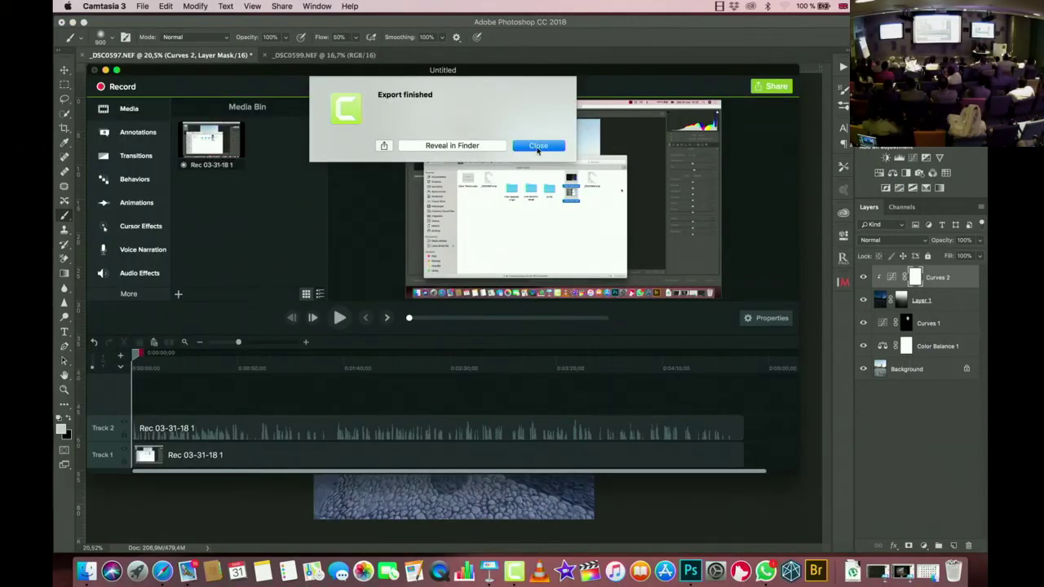
{"action": "left_click", "coordinate": [537, 147]}
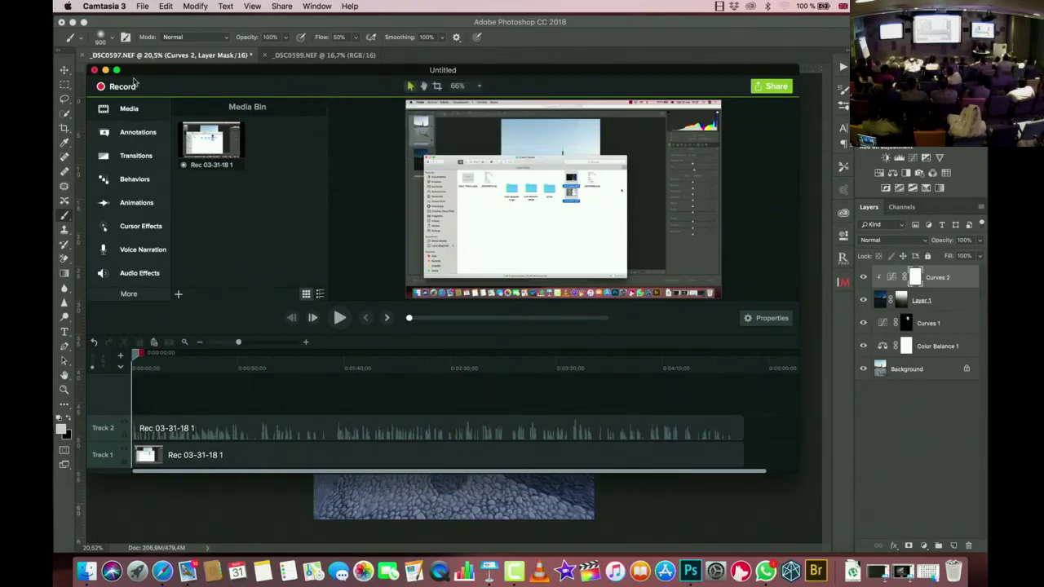
{"action": "left_click", "coordinate": [94, 70]}
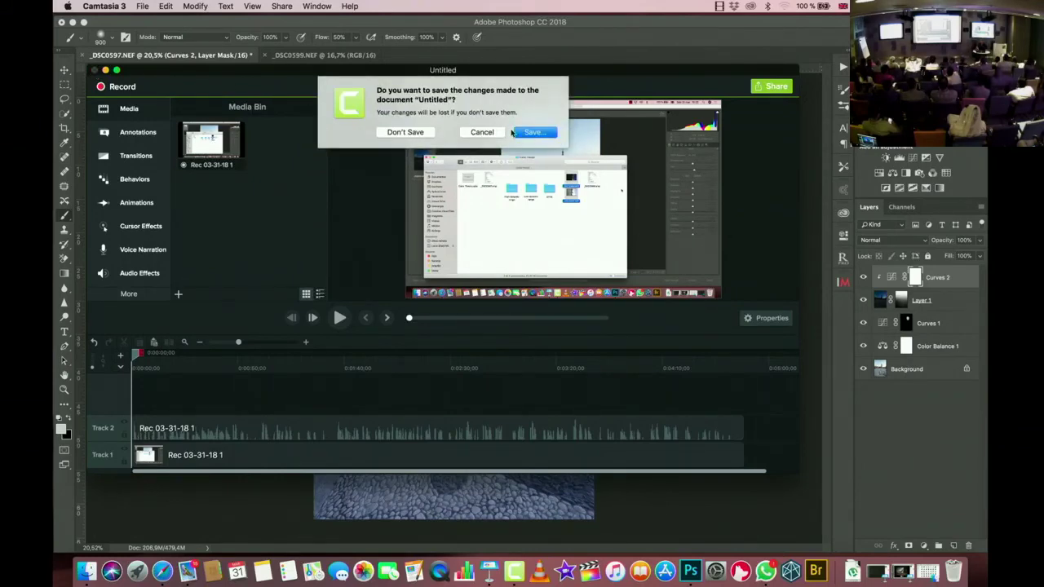
{"action": "left_click", "coordinate": [423, 132]}
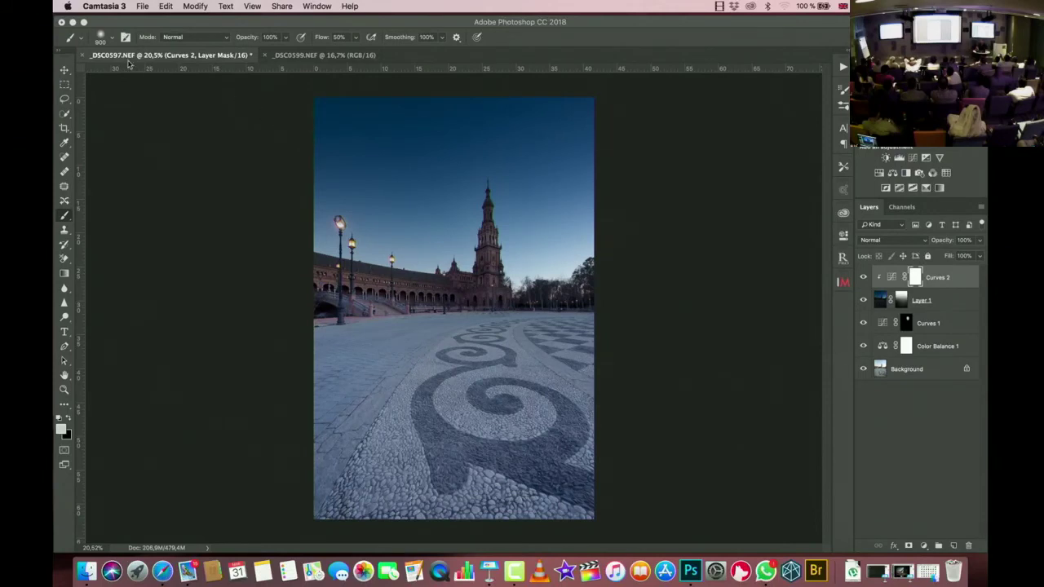
Step: Close the _DSC0599.NEF and _DSC0597.NEF documents in Photoshop without saving the changes
{"action": "left_click", "coordinate": [264, 57]}
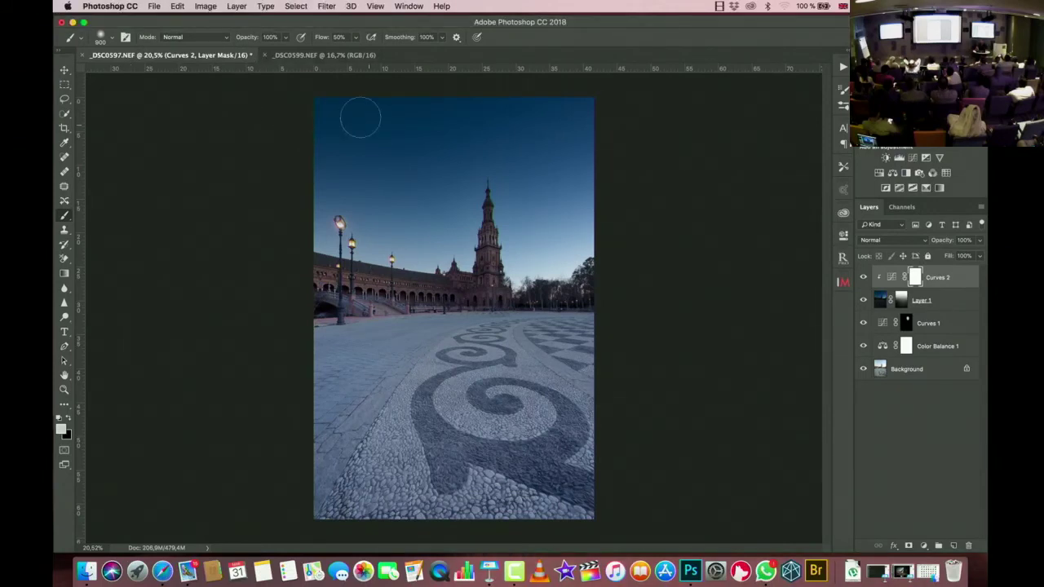
{"action": "left_click", "coordinate": [263, 56]}
{"action": "left_click", "coordinate": [483, 196]}
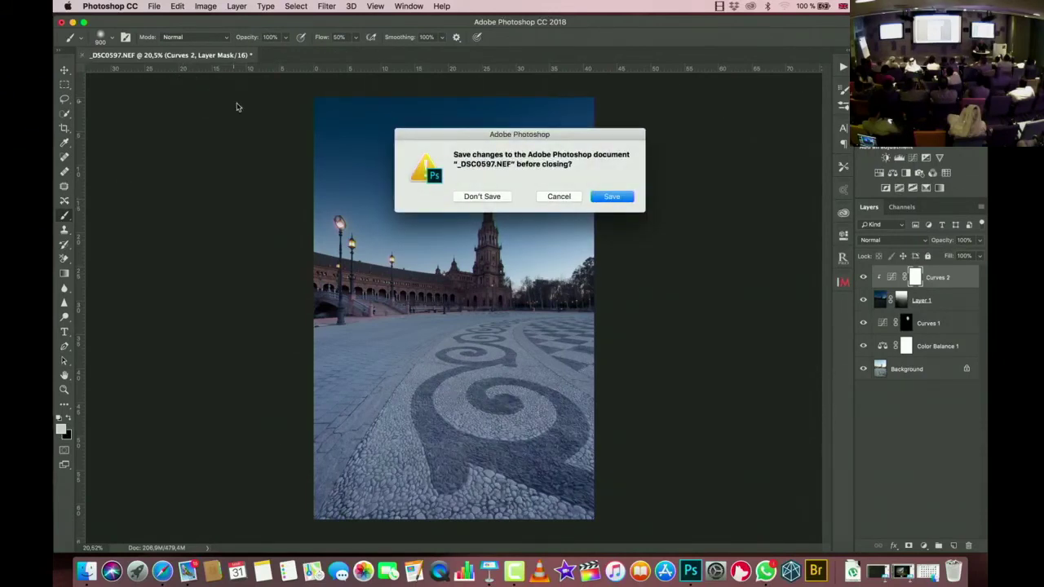
{"action": "left_click", "coordinate": [480, 197]}
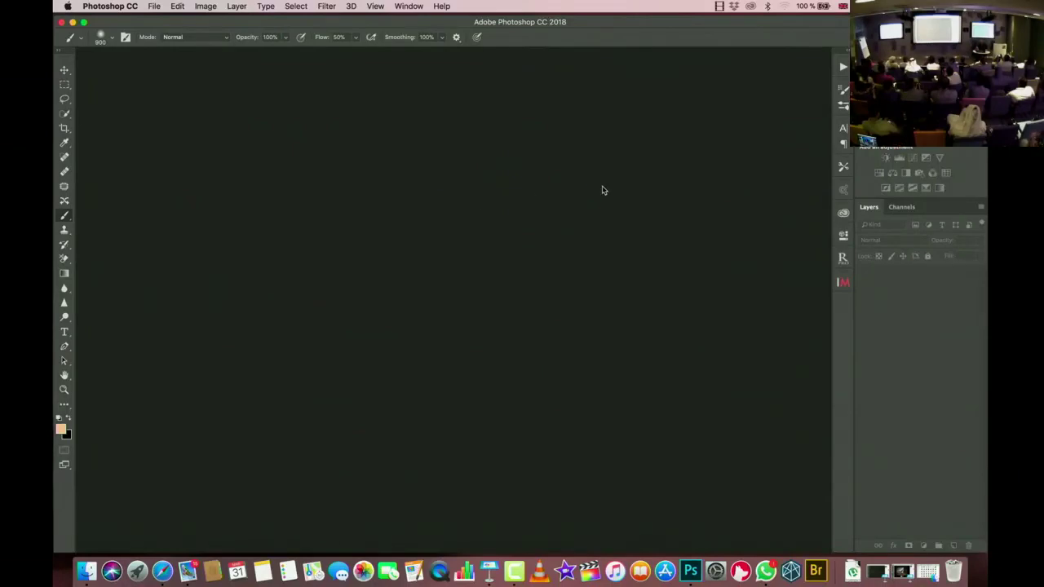
Step: Close the _DSC0599.NEF preview and bring the Curso Paisaje folder window in Finder to the front
{"action": "key", "text": "ctrl+Up"}
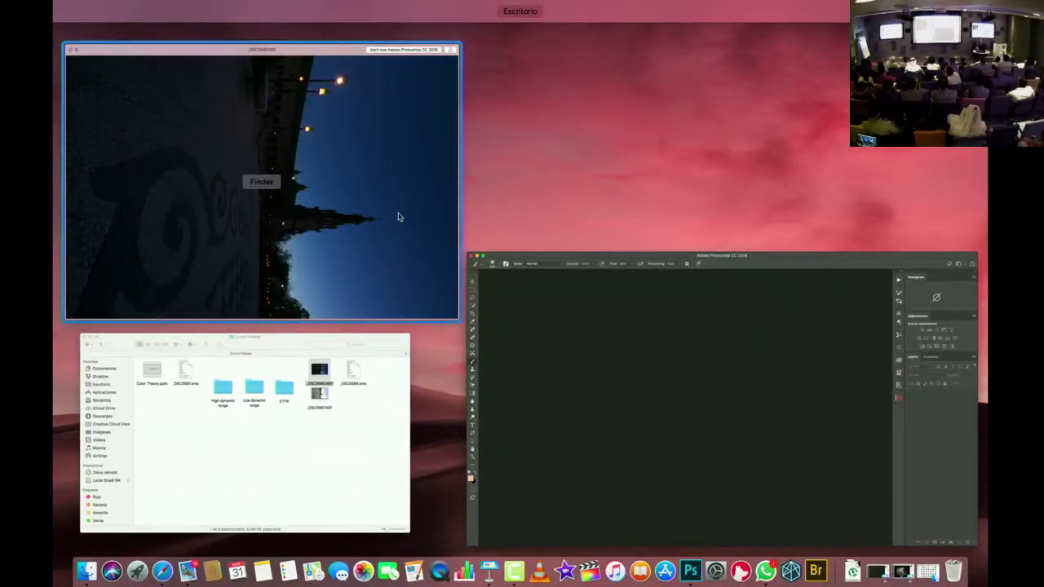
{"action": "left_click", "coordinate": [352, 164]}
{"action": "key", "text": "space"}
{"action": "key", "text": "ctrl+Up"}
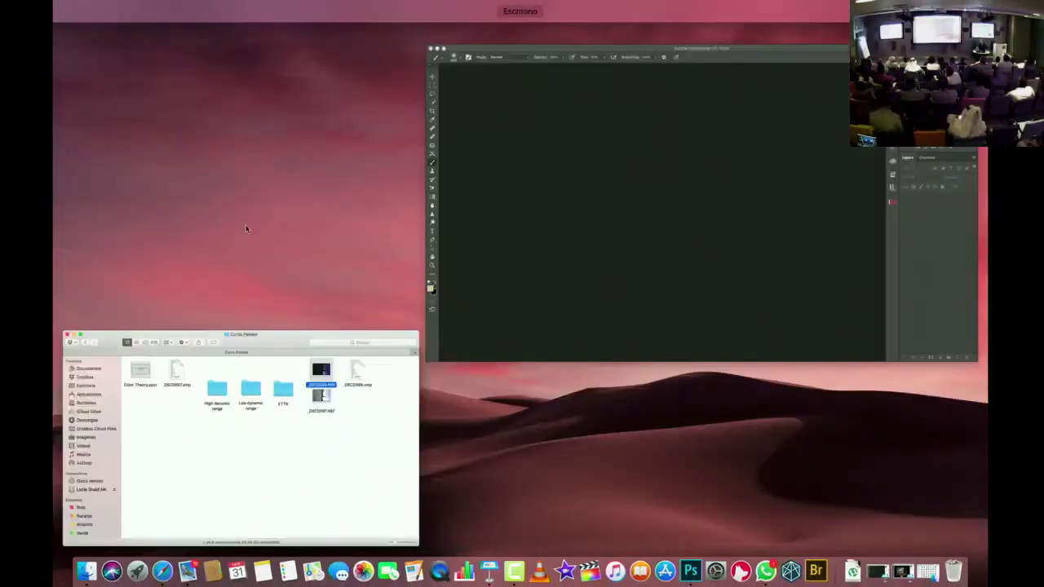
{"action": "left_click", "coordinate": [237, 452]}
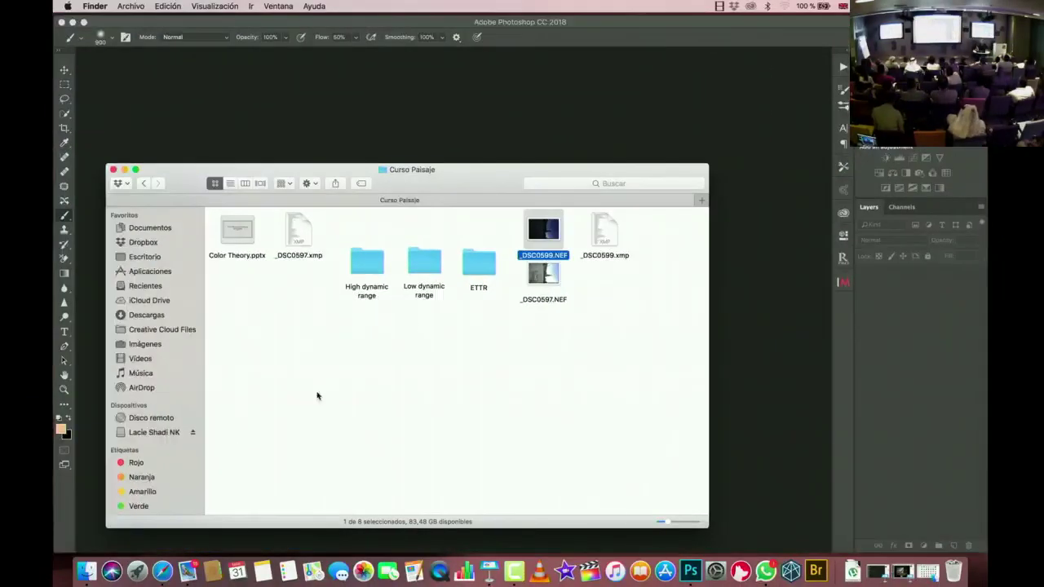
Step: Look through the Low dynamic range and High dynamic range folders, and open the curso dubai paisaje folder inside cursos
{"action": "double_click", "coordinate": [425, 259]}
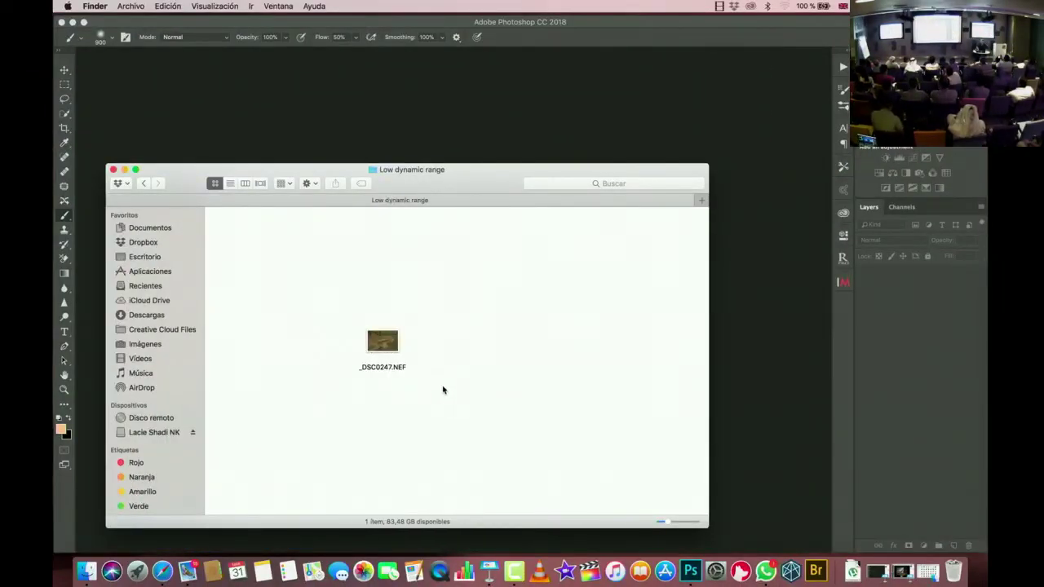
{"action": "left_click", "coordinate": [145, 182]}
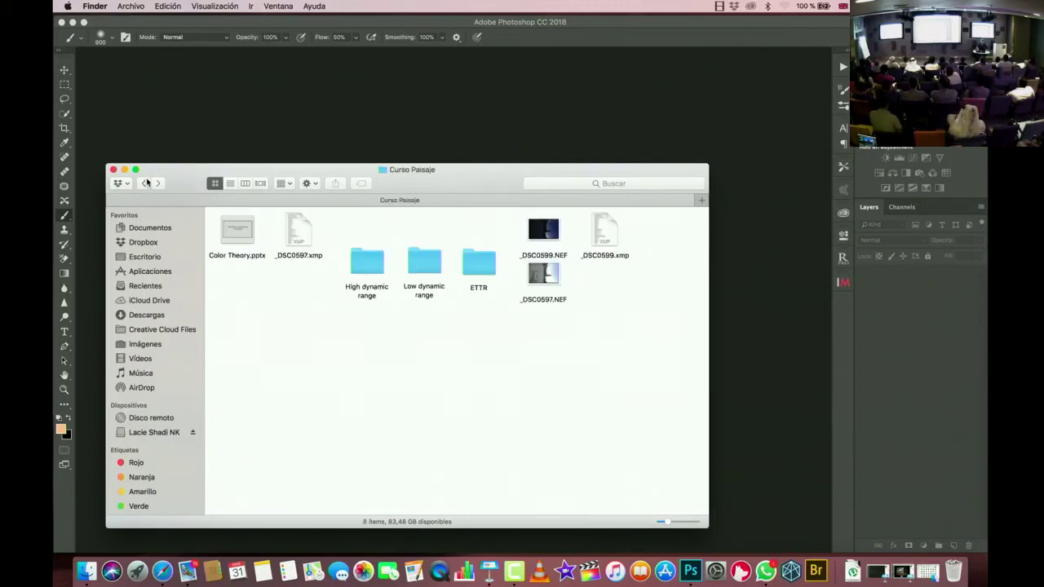
{"action": "left_click", "coordinate": [367, 264]}
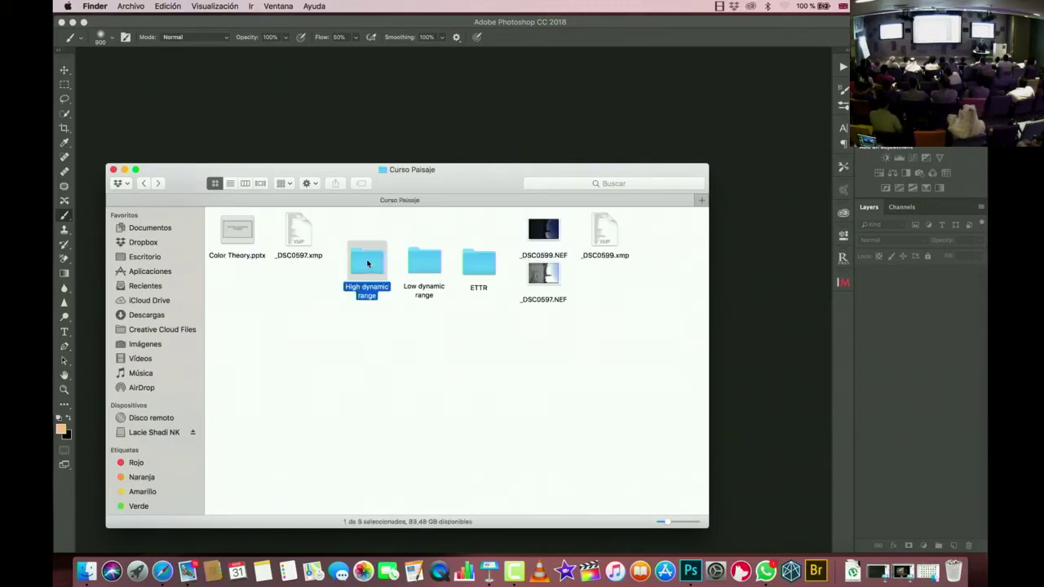
{"action": "double_click", "coordinate": [367, 264]}
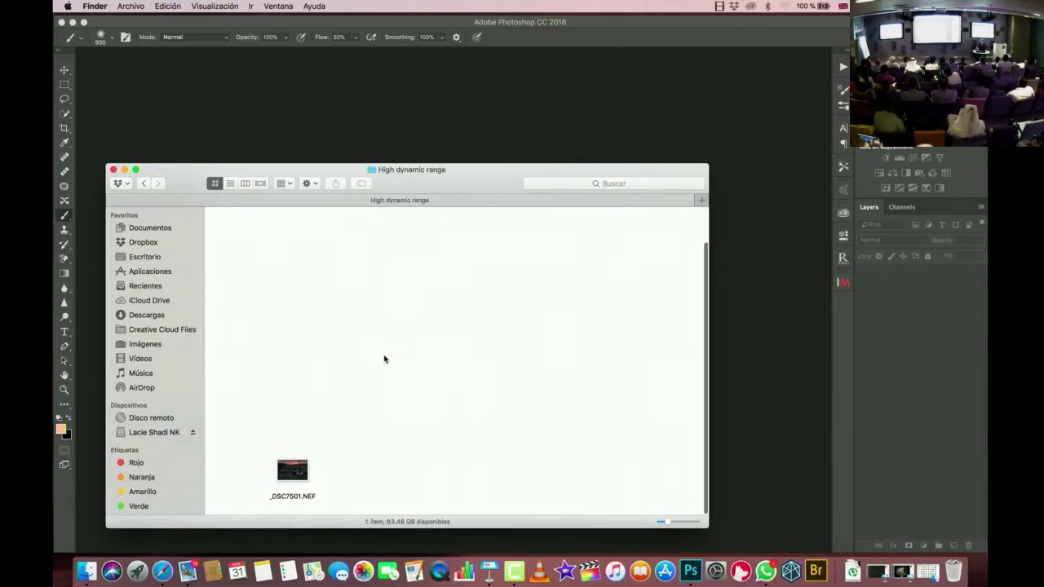
{"action": "left_click", "coordinate": [143, 184]}
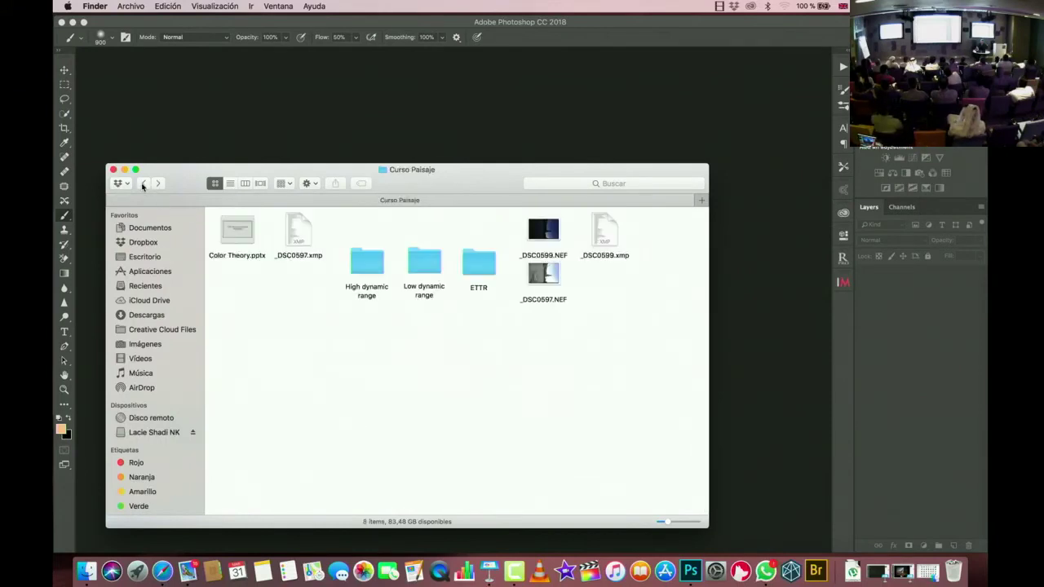
{"action": "left_click", "coordinate": [143, 183]}
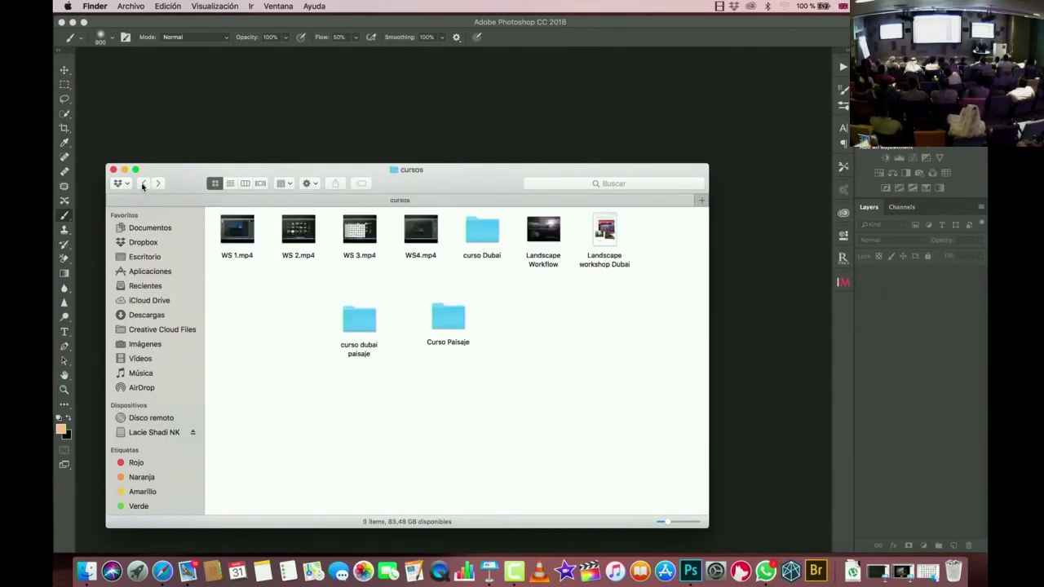
{"action": "double_click", "coordinate": [359, 319]}
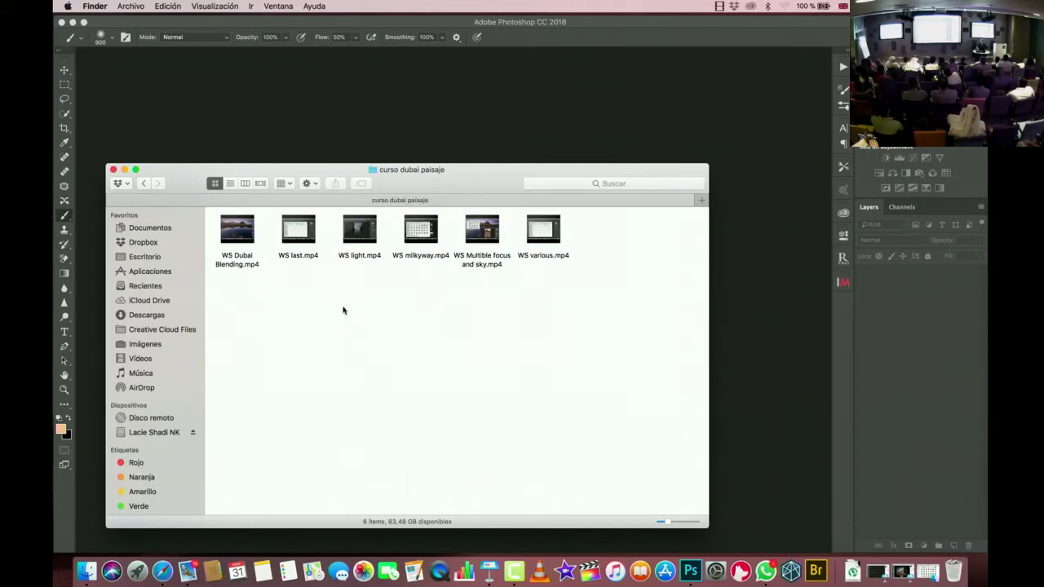
Step: Go back to the external drive's top level and open the España folder inside D810a
{"action": "left_click", "coordinate": [144, 183]}
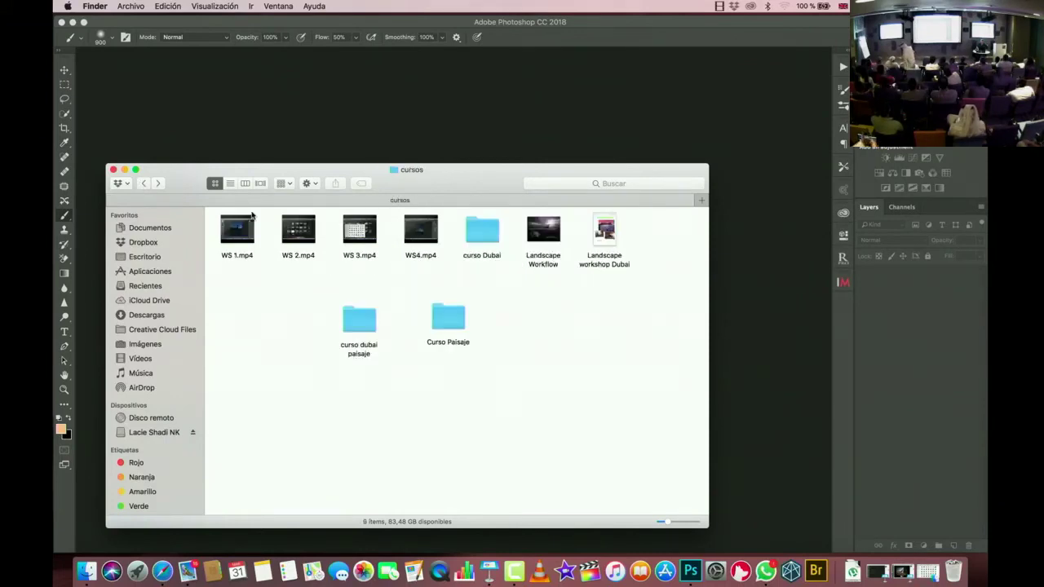
{"action": "left_click", "coordinate": [143, 184]}
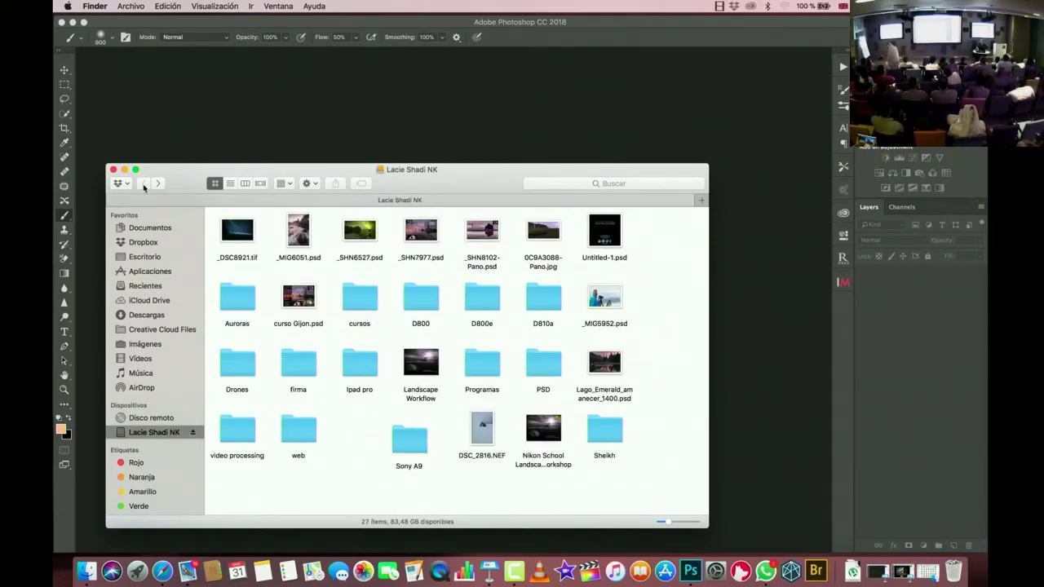
{"action": "double_click", "coordinate": [543, 298]}
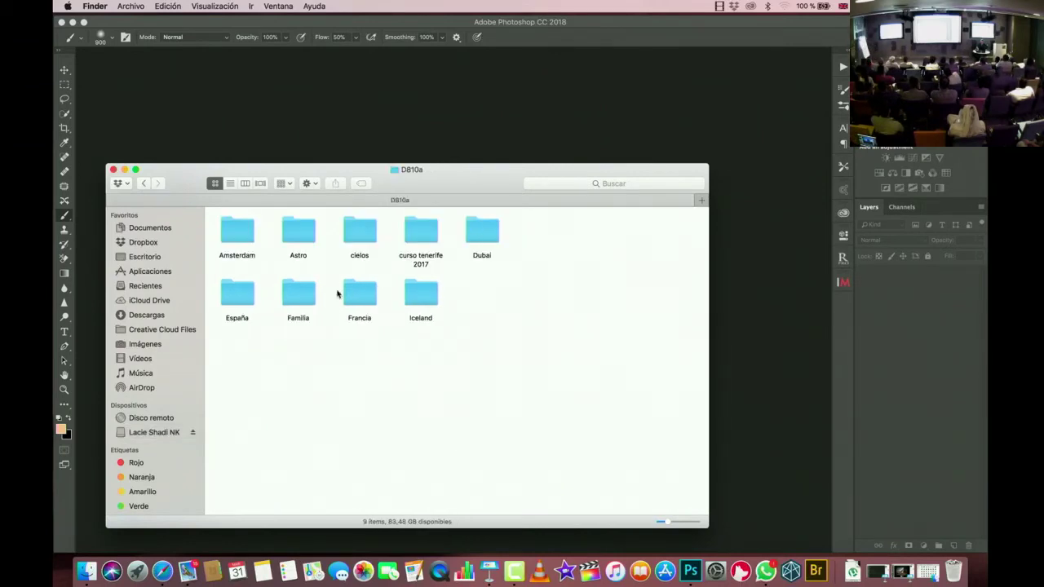
{"action": "double_click", "coordinate": [249, 294]}
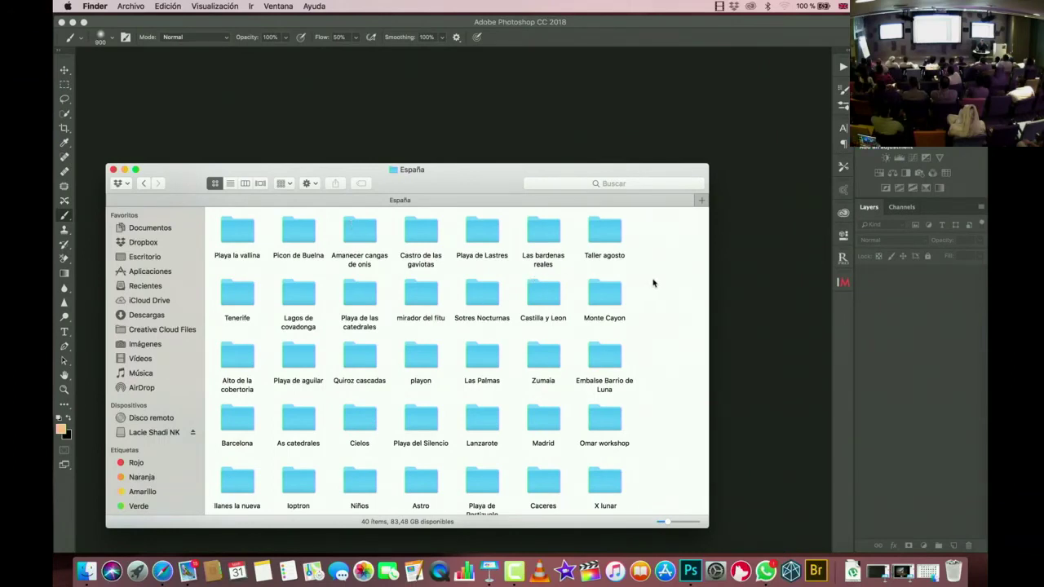
Step: Look through the location folders in España and open Playa la vallina
{"action": "scroll", "coordinate": [631, 371], "scroll_direction": "down", "scroll_amount": 2}
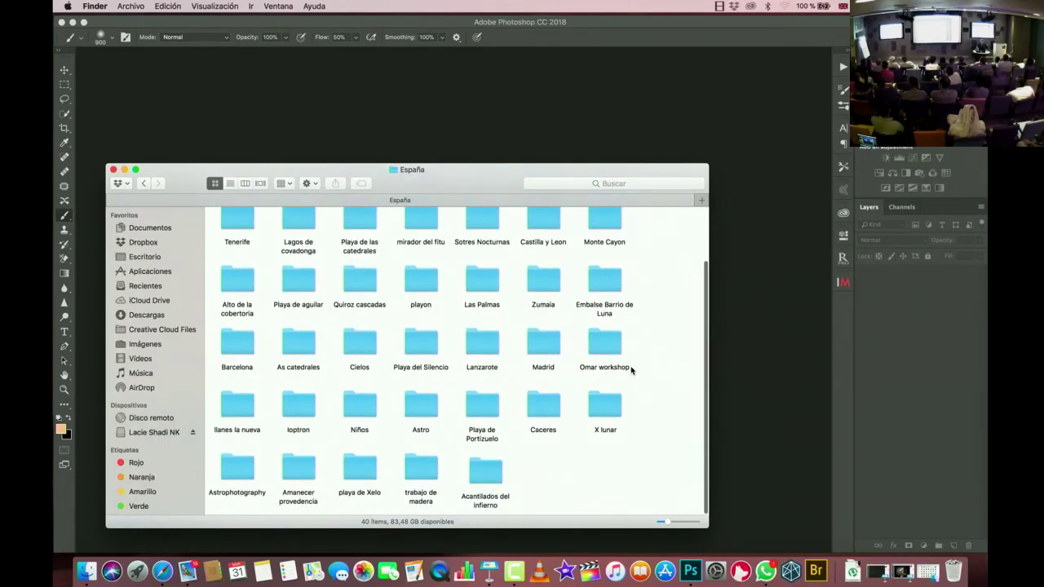
{"action": "scroll", "coordinate": [505, 359], "scroll_direction": "down", "scroll_amount": 2}
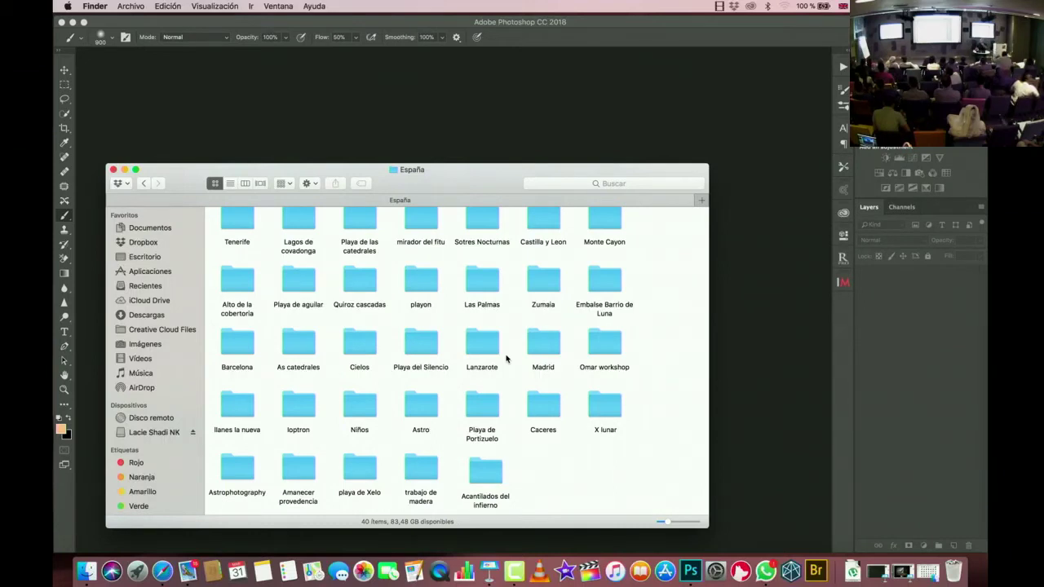
{"action": "scroll", "coordinate": [505, 359], "scroll_direction": "up", "scroll_amount": 2}
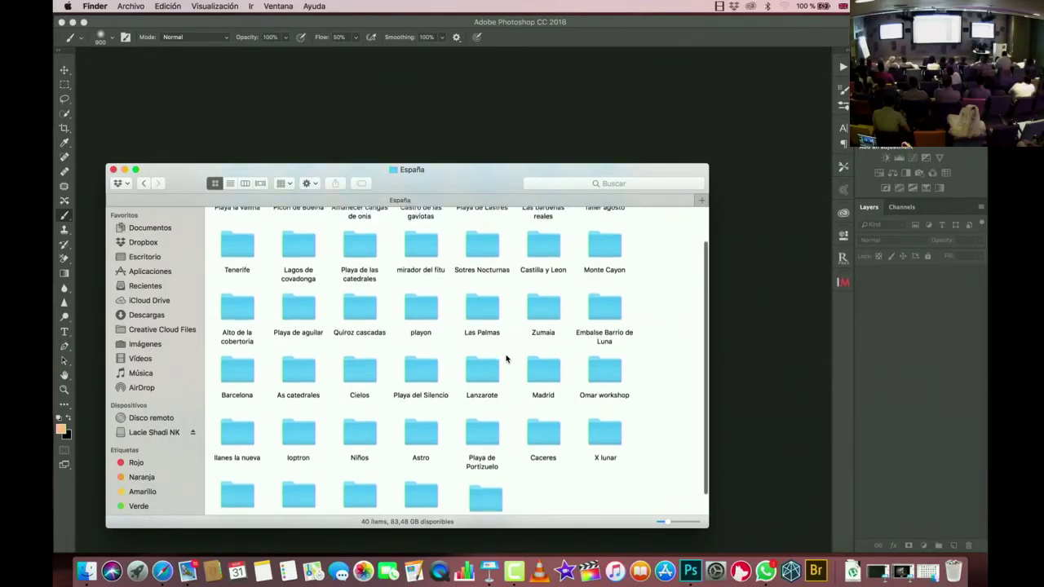
{"action": "scroll", "coordinate": [505, 358], "scroll_direction": "down", "scroll_amount": 2}
{"action": "scroll", "coordinate": [505, 359], "scroll_direction": "up", "scroll_amount": 4}
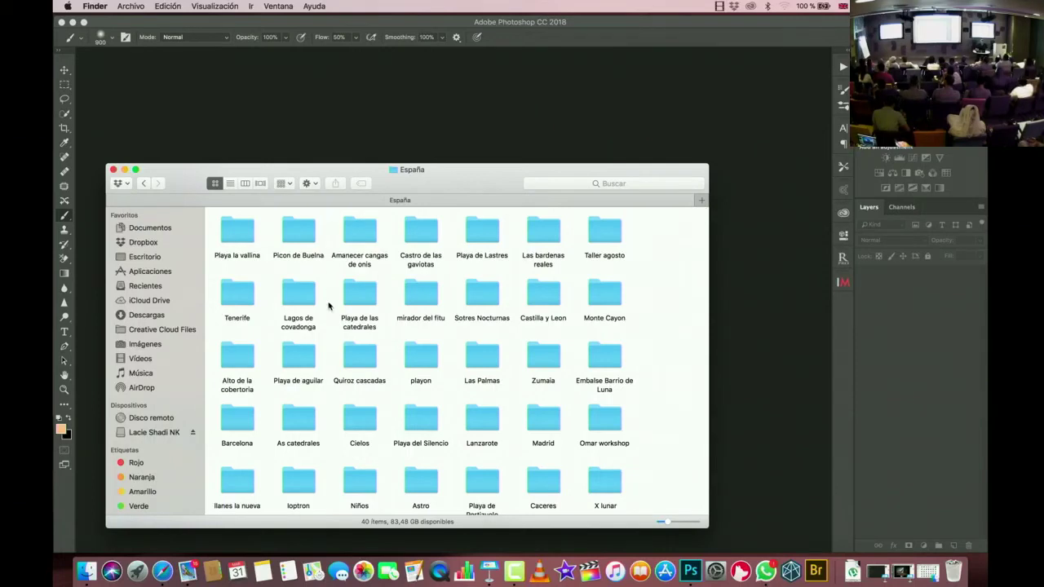
{"action": "double_click", "coordinate": [238, 230]}
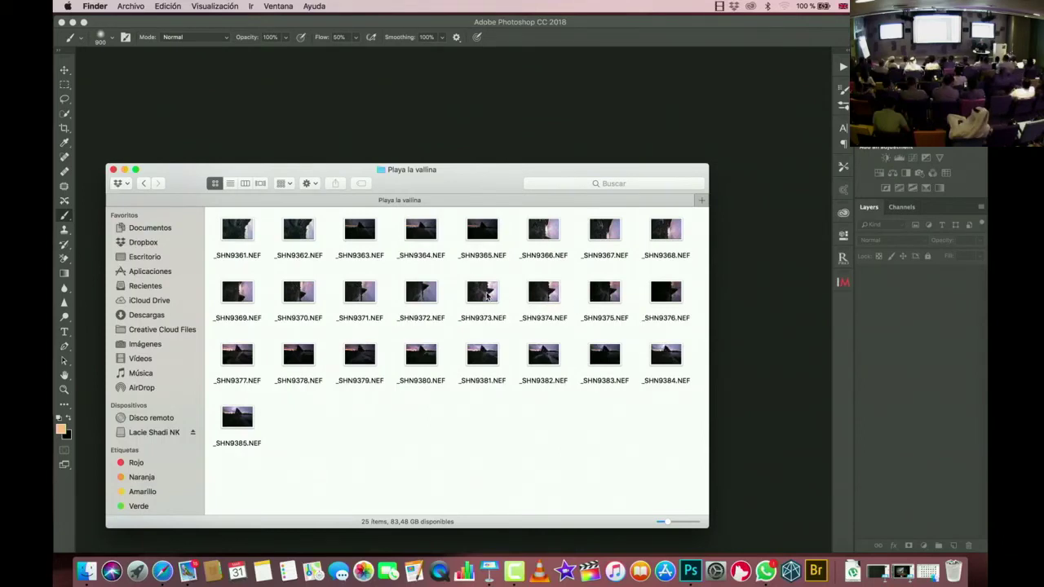
Step: Preview the _SHN9373.NEF photo at large size and close the preview
{"action": "left_click", "coordinate": [487, 296]}
{"action": "left_click", "coordinate": [610, 297]}
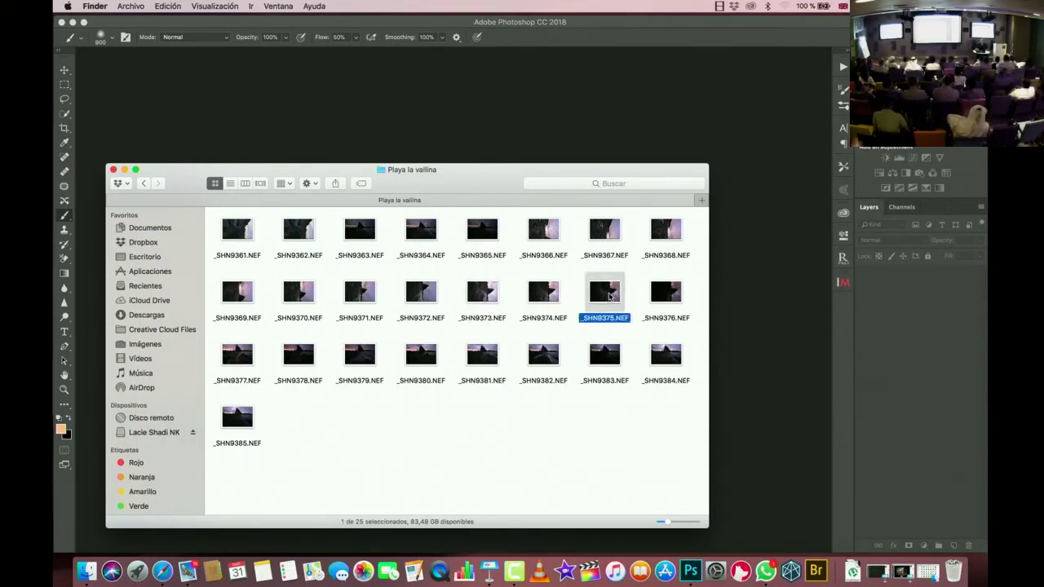
{"action": "left_click", "coordinate": [486, 294]}
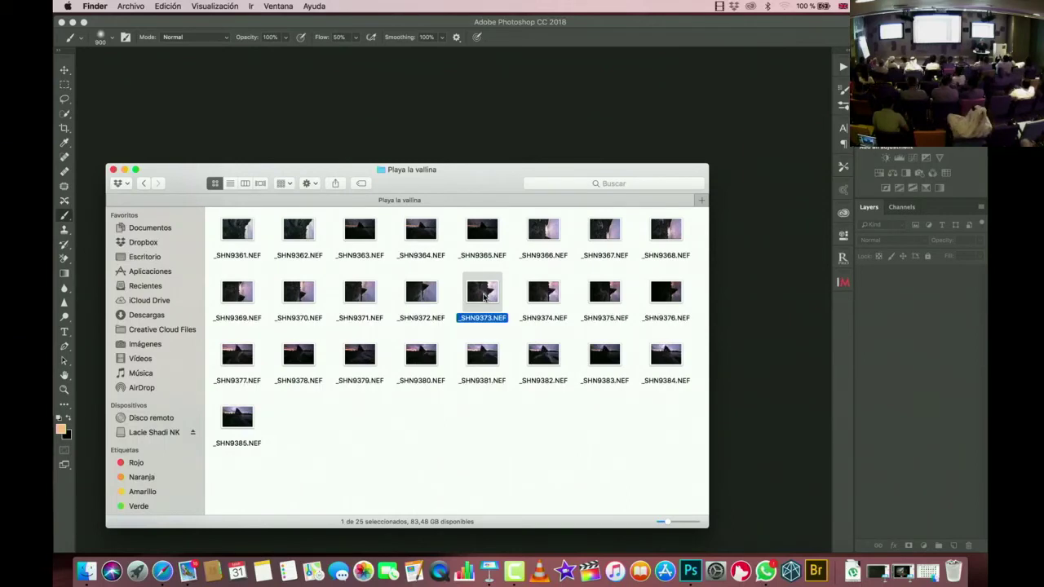
{"action": "key", "text": "space"}
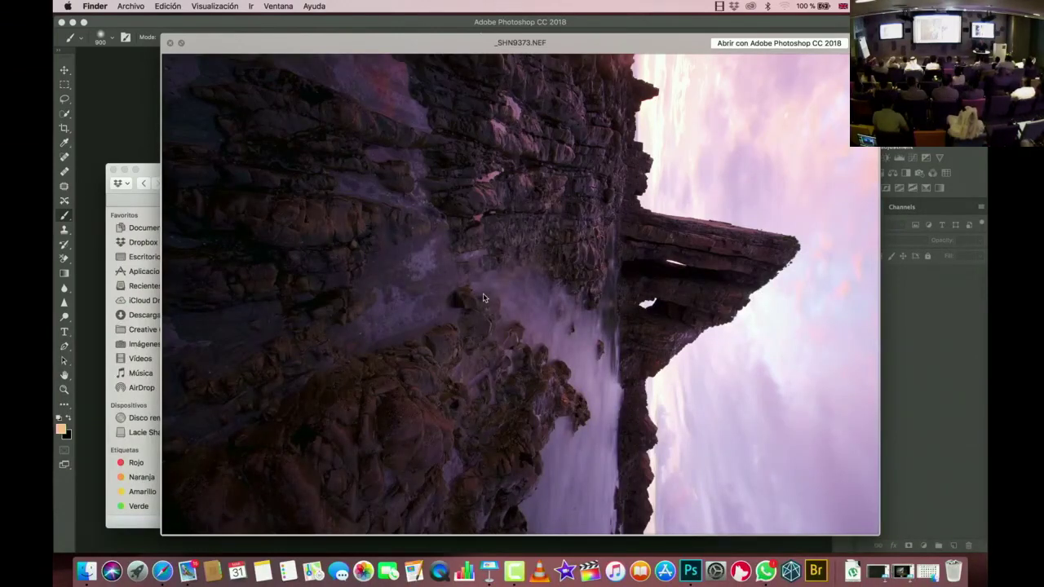
{"action": "key", "text": "space"}
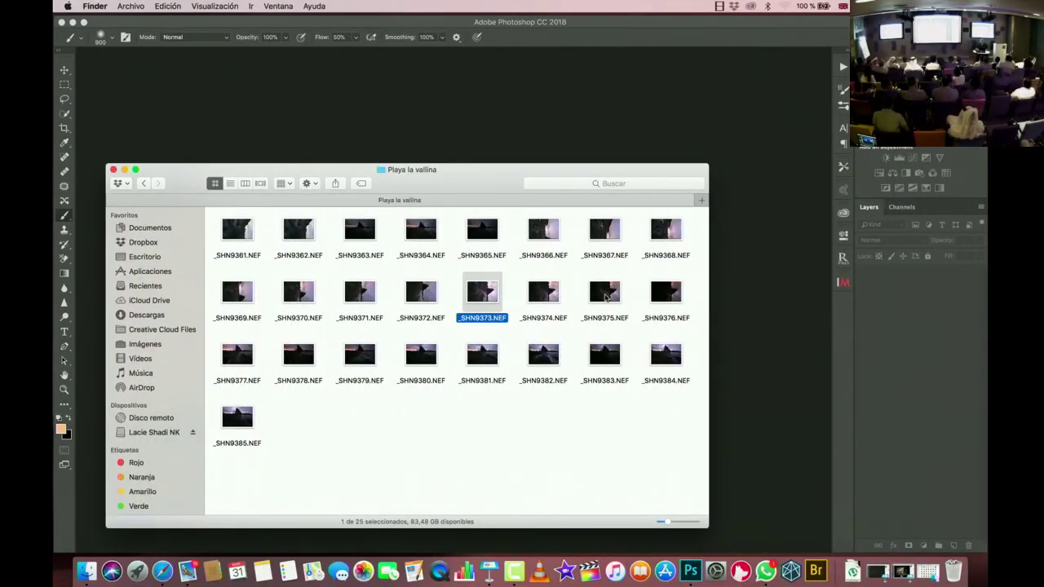
Step: Select _SHN9373.NEF and _SHN9375.NEF together and open both in Camera Raw
{"action": "left_click", "coordinate": [605, 298]}
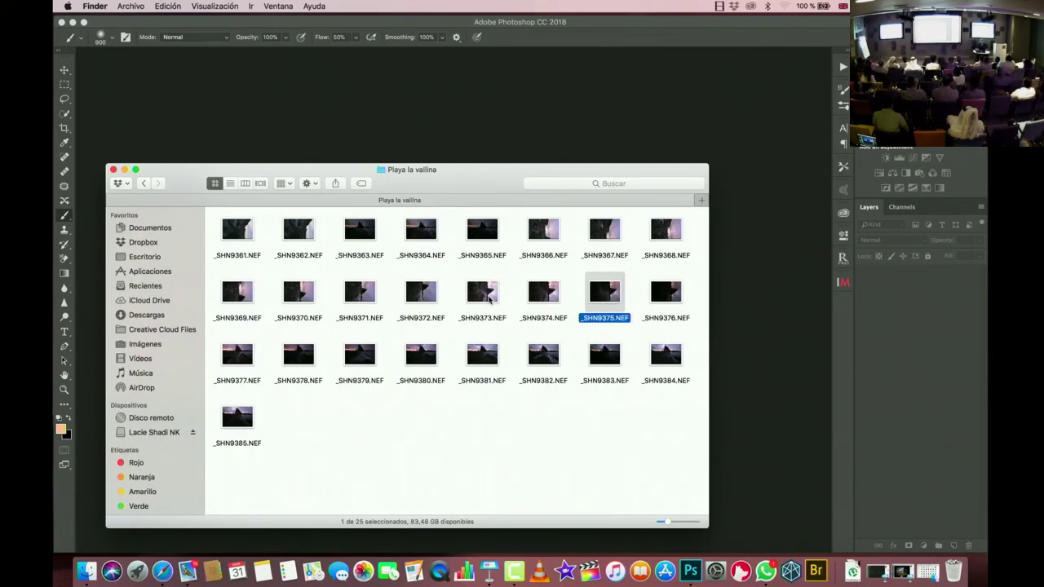
{"action": "left_click", "coordinate": [488, 297], "text": "super"}
{"action": "right_click", "coordinate": [488, 297]}
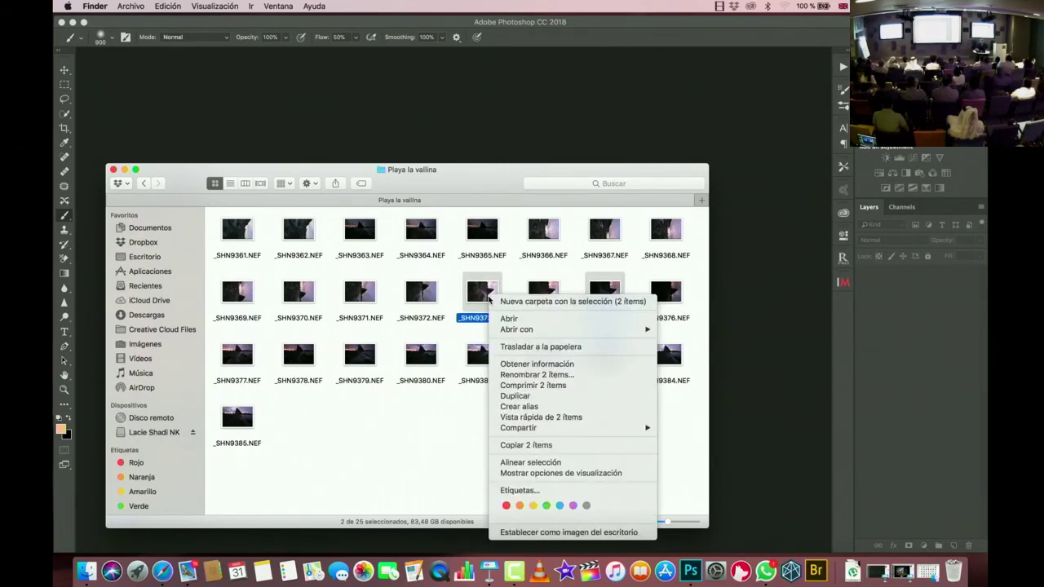
{"action": "left_click", "coordinate": [558, 323]}
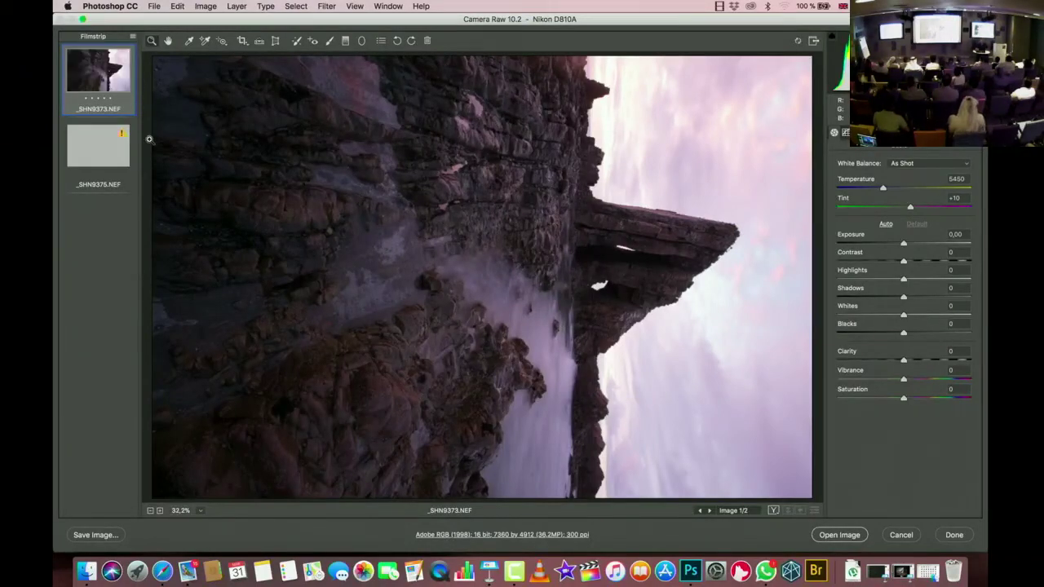
Step: Rotate _SHN9375.NEF 90° counterclockwise to portrait in Camera Raw and open it in Photoshop
{"action": "left_click", "coordinate": [98, 149]}
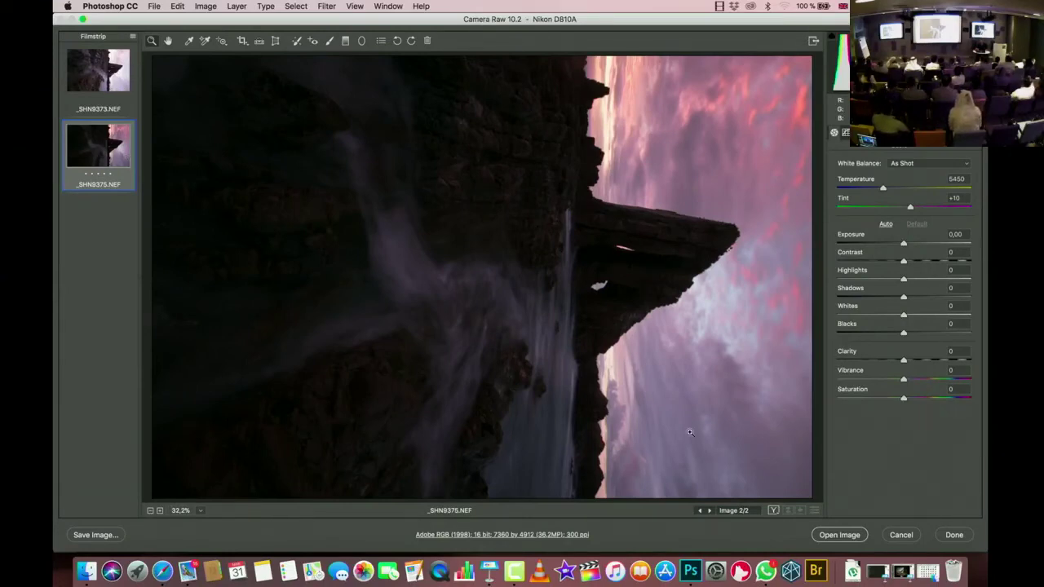
{"action": "left_click", "coordinate": [396, 41]}
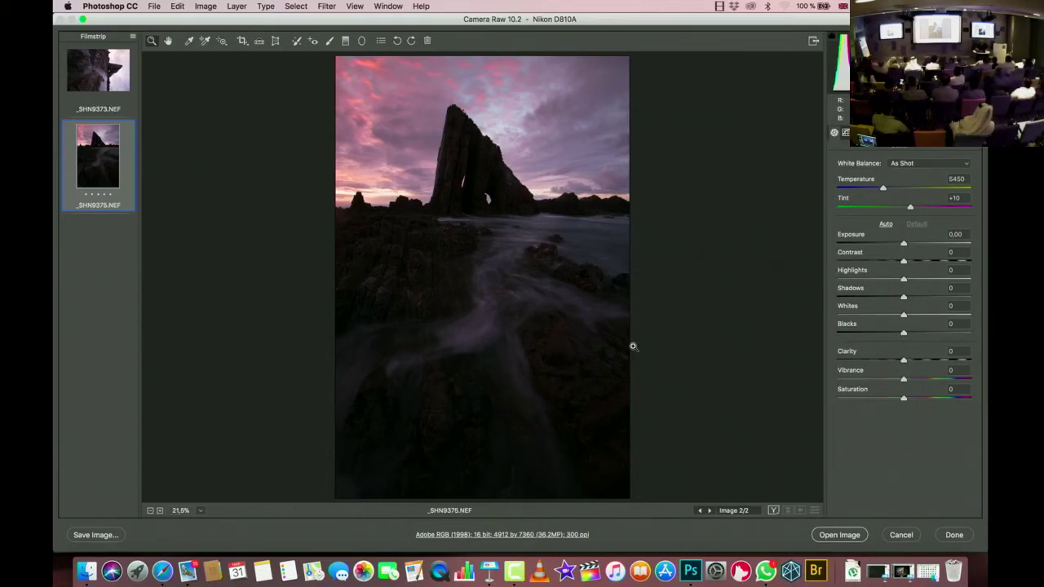
{"action": "left_click", "coordinate": [840, 535]}
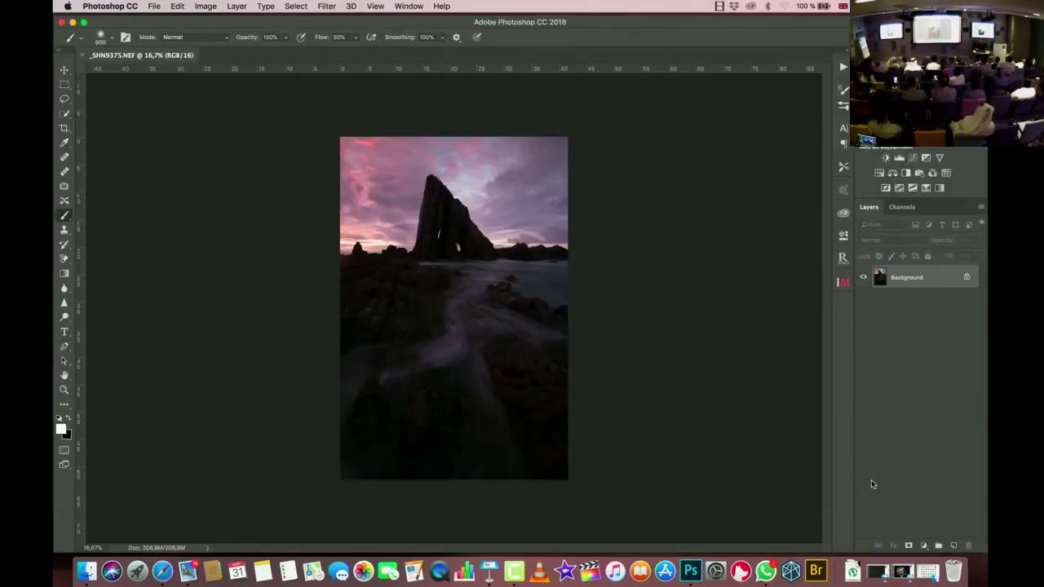
Step: Add a Levels adjustment layer above the background to view its histogram, and delete that layer
{"action": "key", "text": "super+plus"}
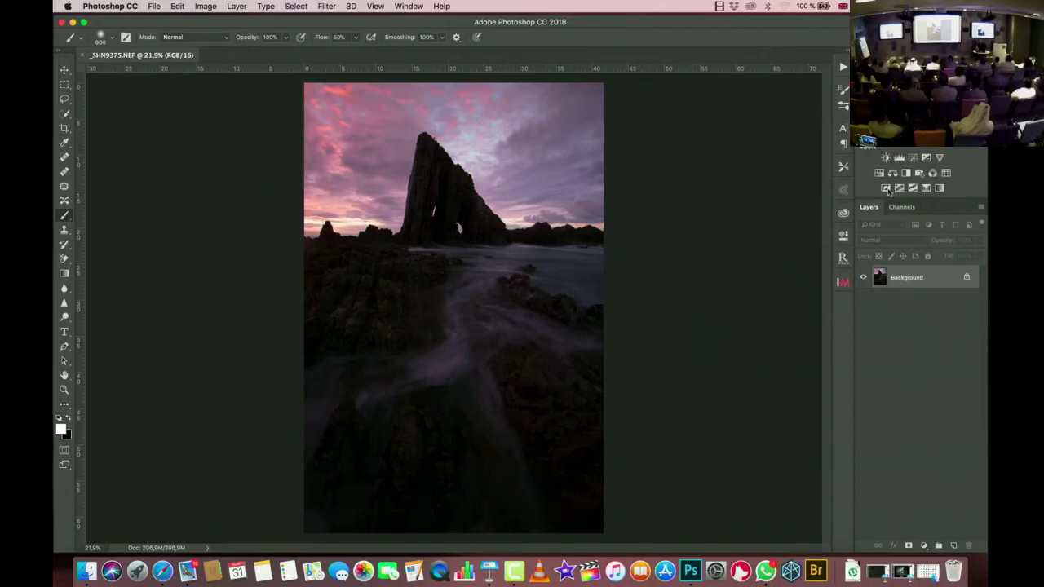
{"action": "left_click", "coordinate": [899, 158]}
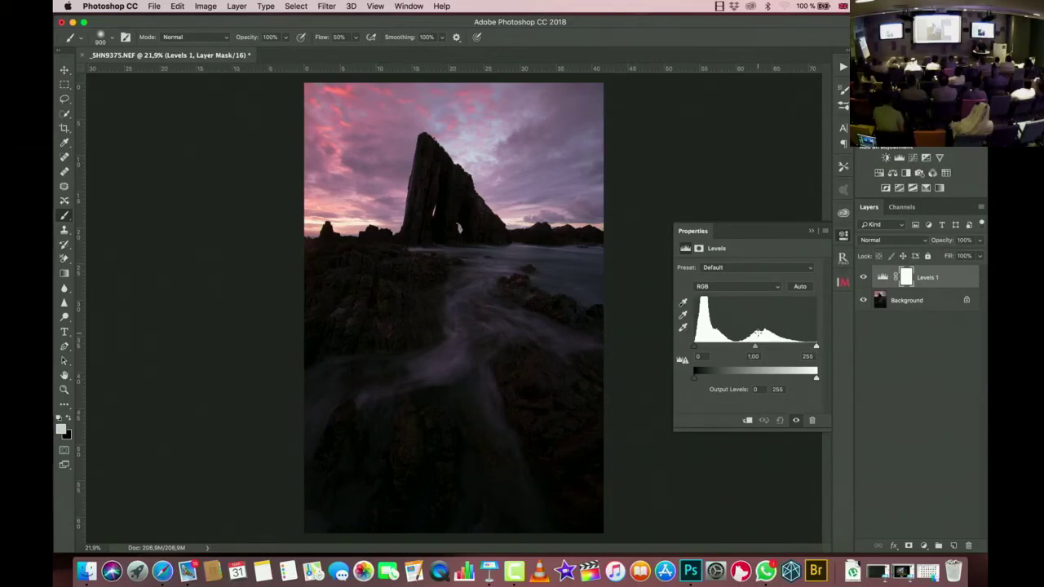
{"action": "left_click", "coordinate": [843, 235]}
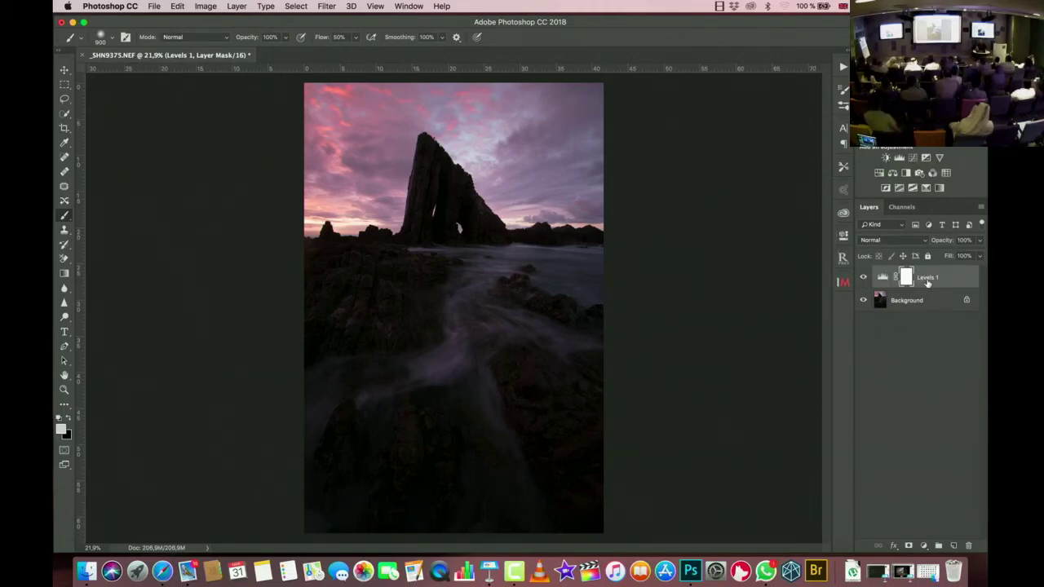
{"action": "left_click_drag", "start_coordinate": [927, 282], "coordinate": [968, 544]}
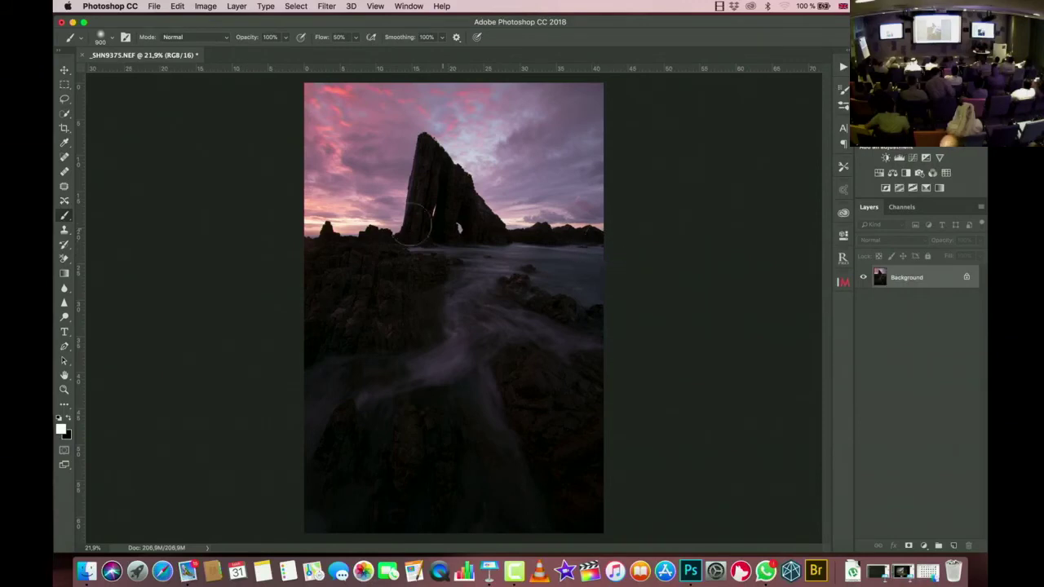
Step: Place a horizontal guide along the base of the sea stack, near the horizon line
{"action": "scroll", "coordinate": [420, 209], "scroll_direction": "up", "scroll_amount": 3}
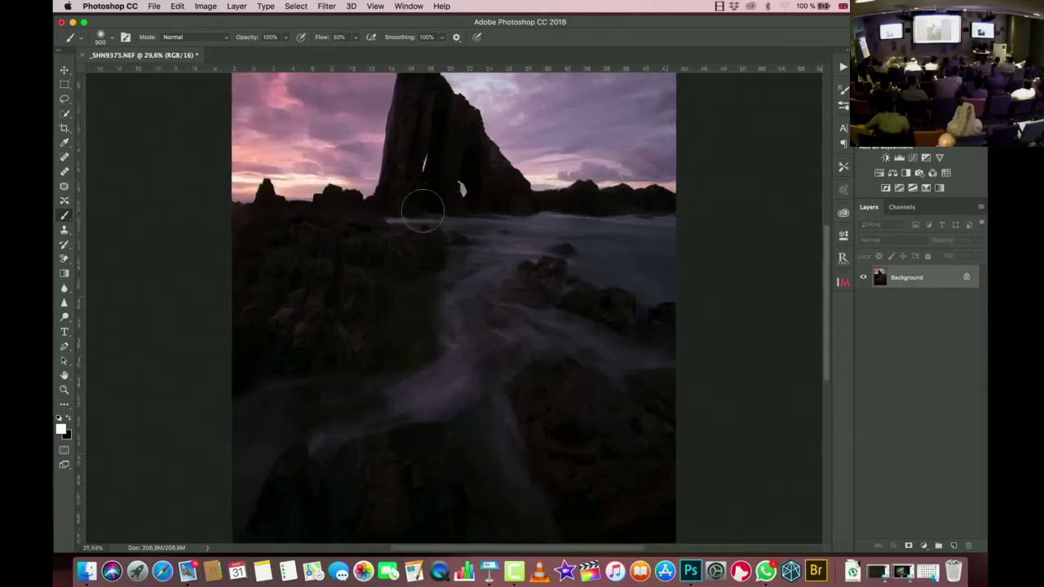
{"action": "left_click", "coordinate": [64, 71]}
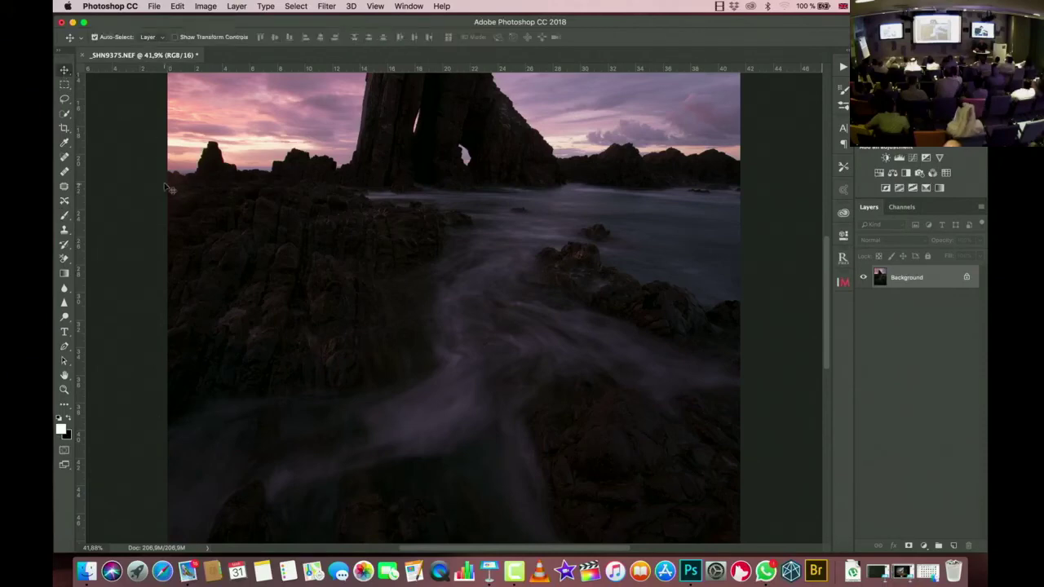
{"action": "left_click_drag", "start_coordinate": [374, 70], "coordinate": [397, 177]}
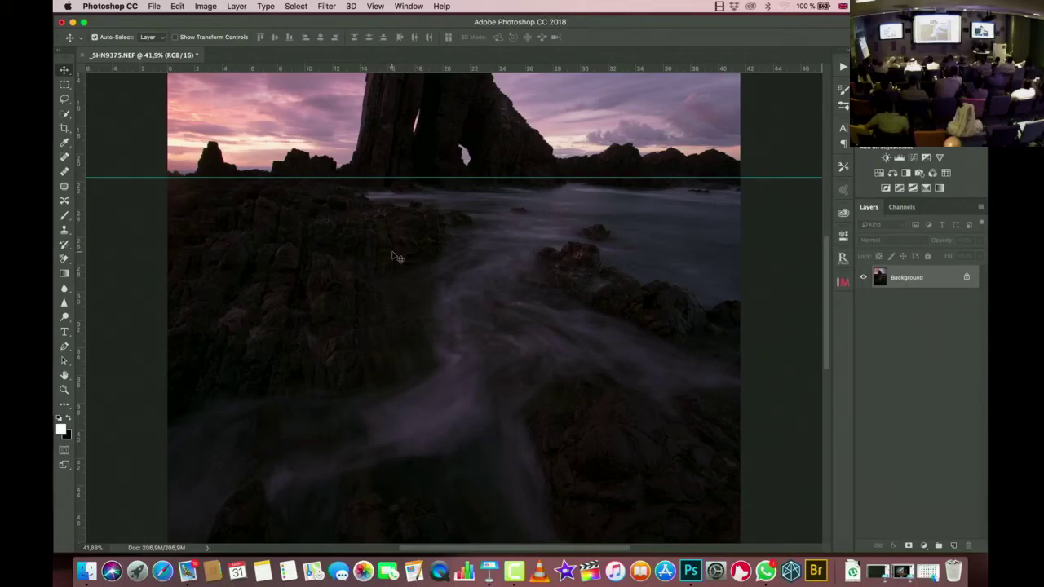
Step: Duplicate the background layer and make a rectangular selection of the whole foreground below the guide
{"action": "scroll", "coordinate": [396, 256], "scroll_direction": "down", "scroll_amount": 6}
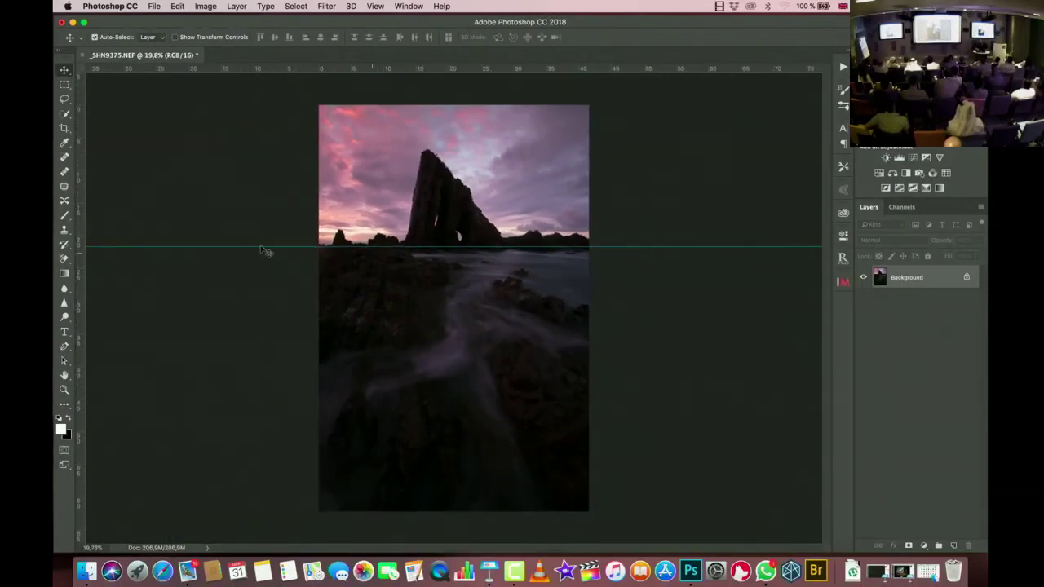
{"action": "key", "text": "m"}
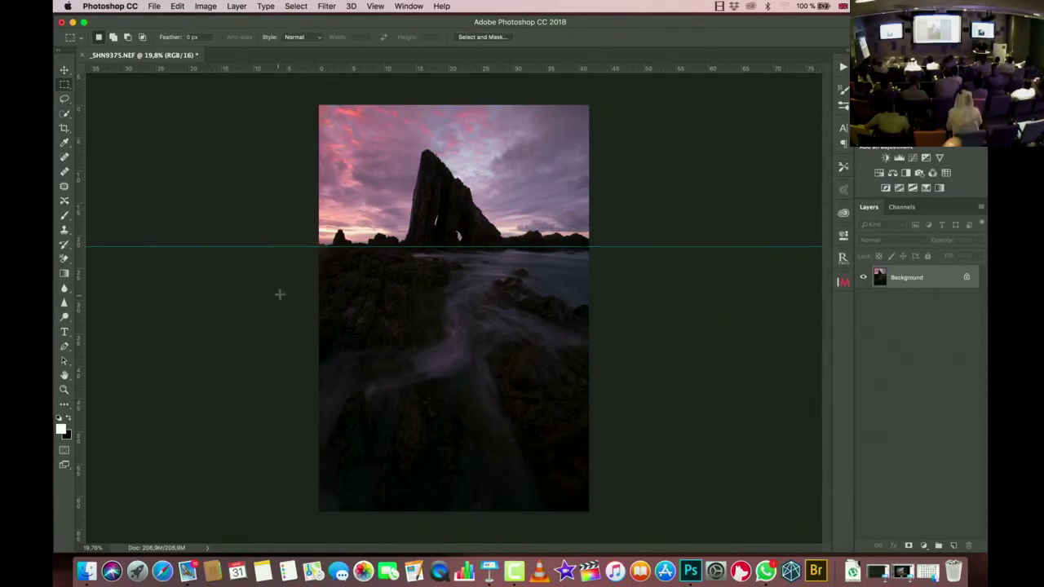
{"action": "key", "text": "super+j"}
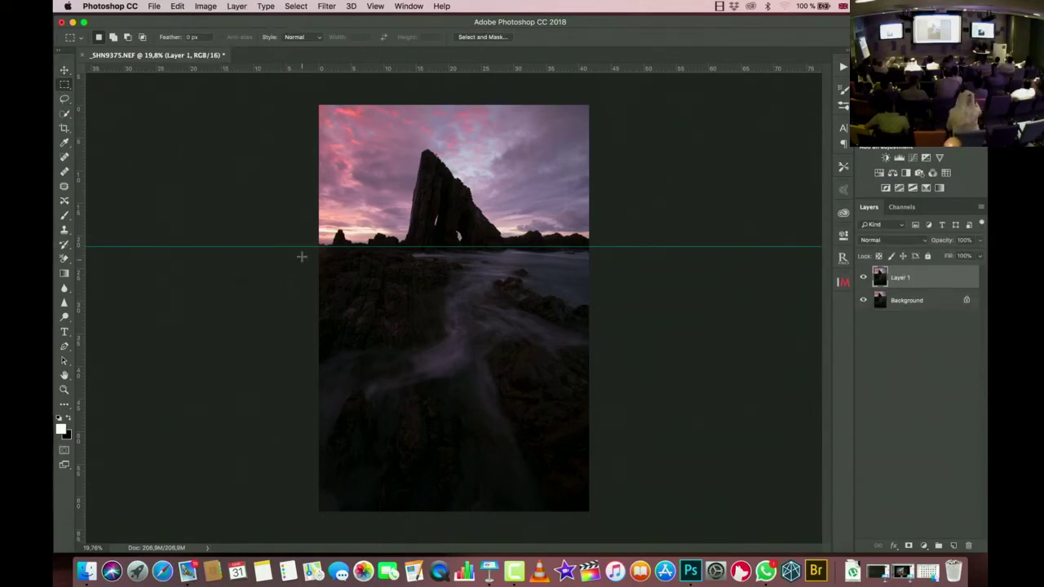
{"action": "left_click_drag", "start_coordinate": [310, 243], "coordinate": [637, 530]}
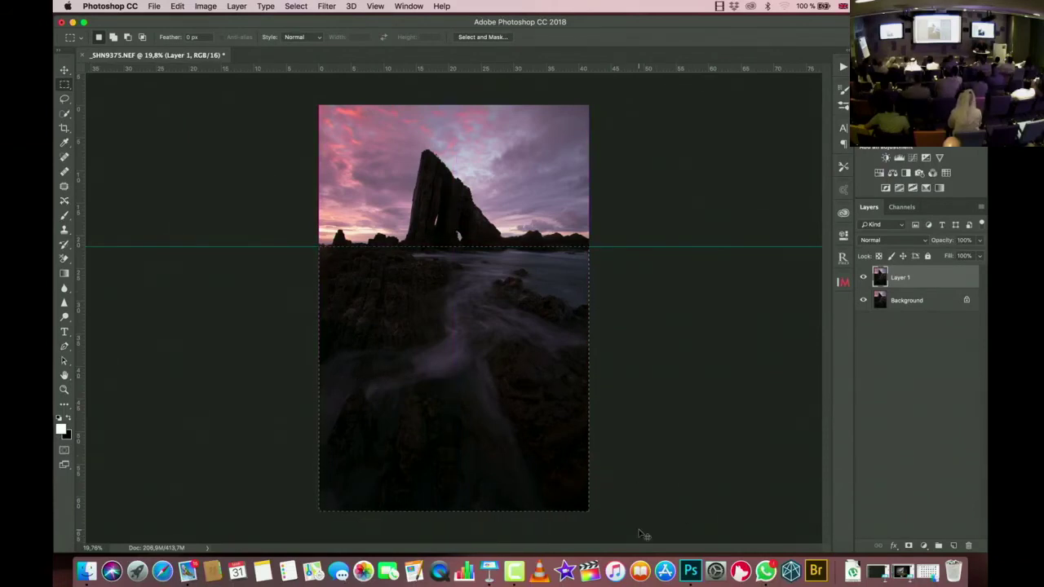
Step: Try a free transform on the selected foreground, widening it and pulling its lower-right corner outward, and cancel the transform
{"action": "key", "text": "super+t"}
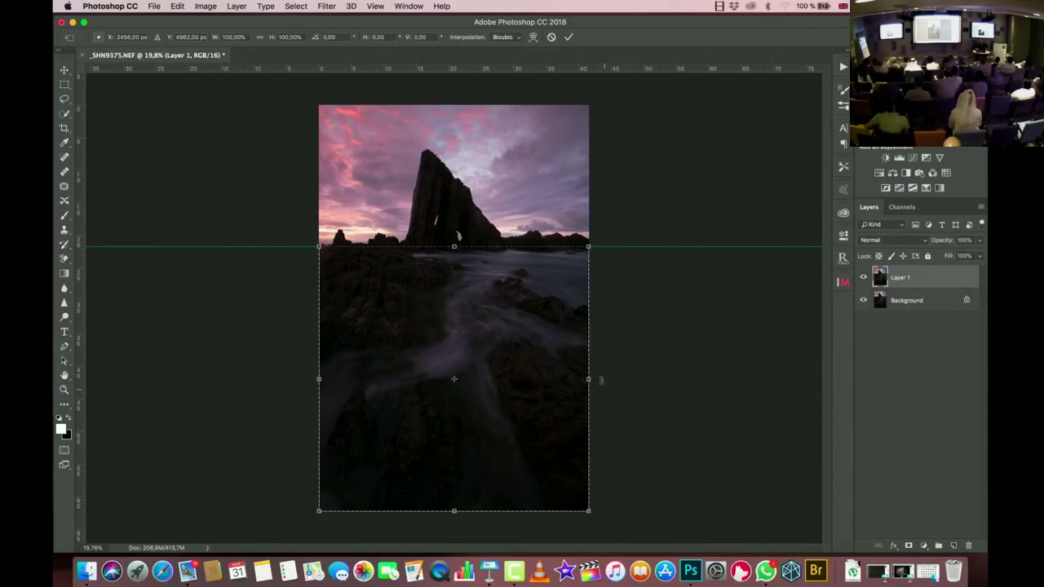
{"action": "left_click_drag", "start_coordinate": [599, 379], "coordinate": [629, 378]}
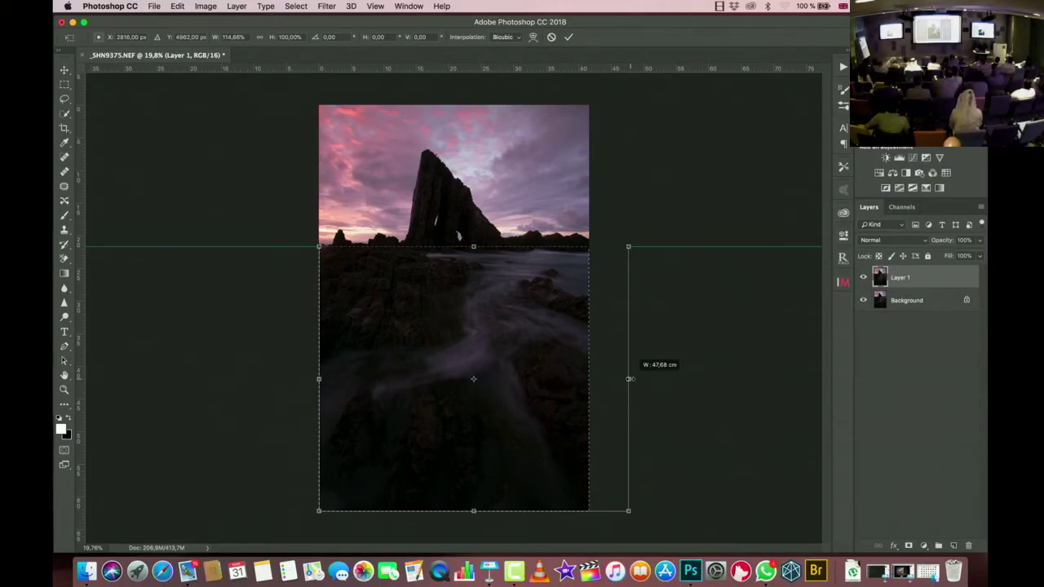
{"action": "left_click_drag", "start_coordinate": [629, 378], "coordinate": [592, 369]}
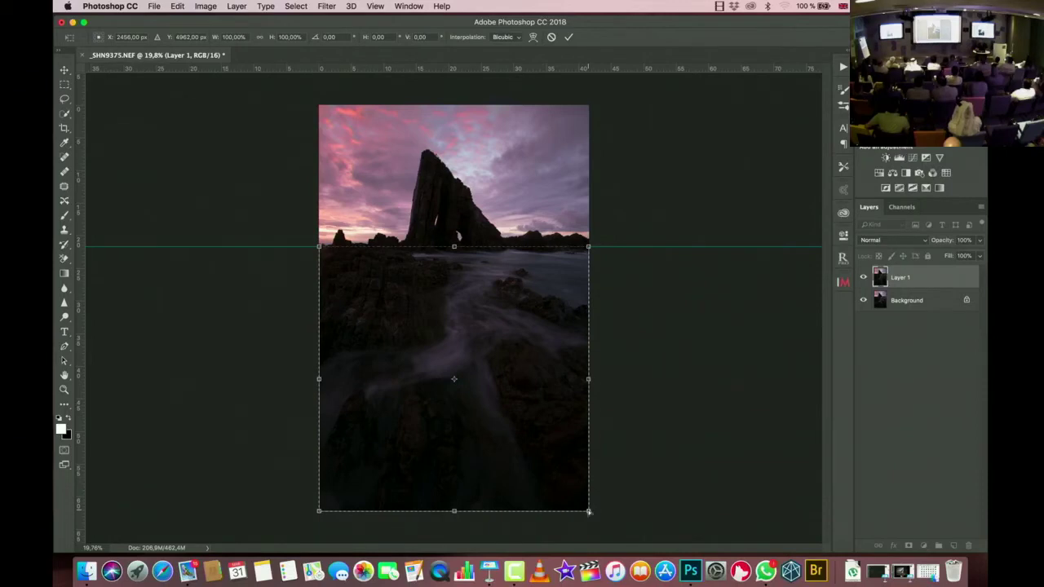
{"action": "left_click_drag", "start_coordinate": [589, 511], "coordinate": [673, 539]}
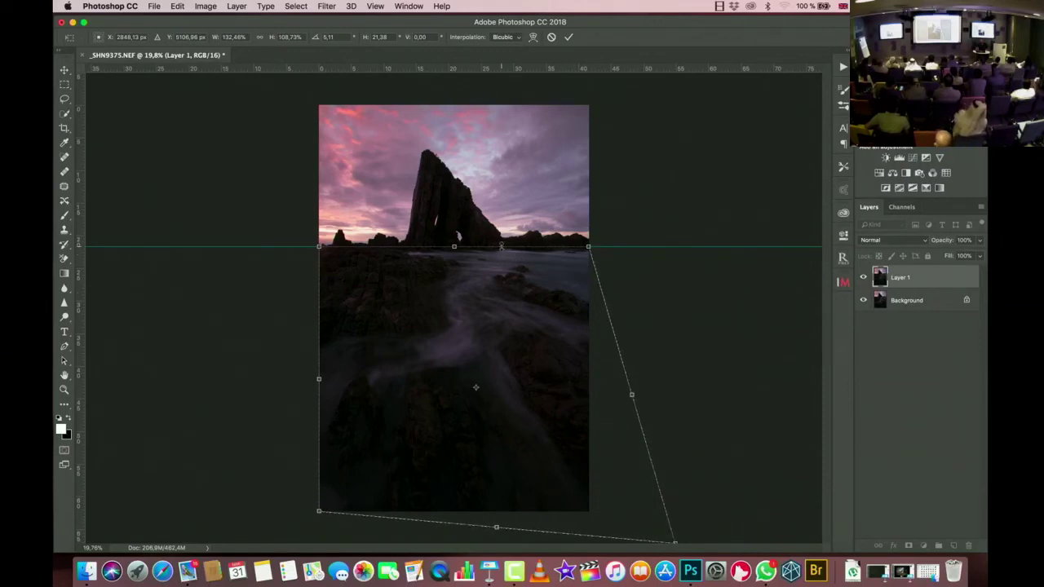
{"action": "left_click", "coordinate": [551, 37]}
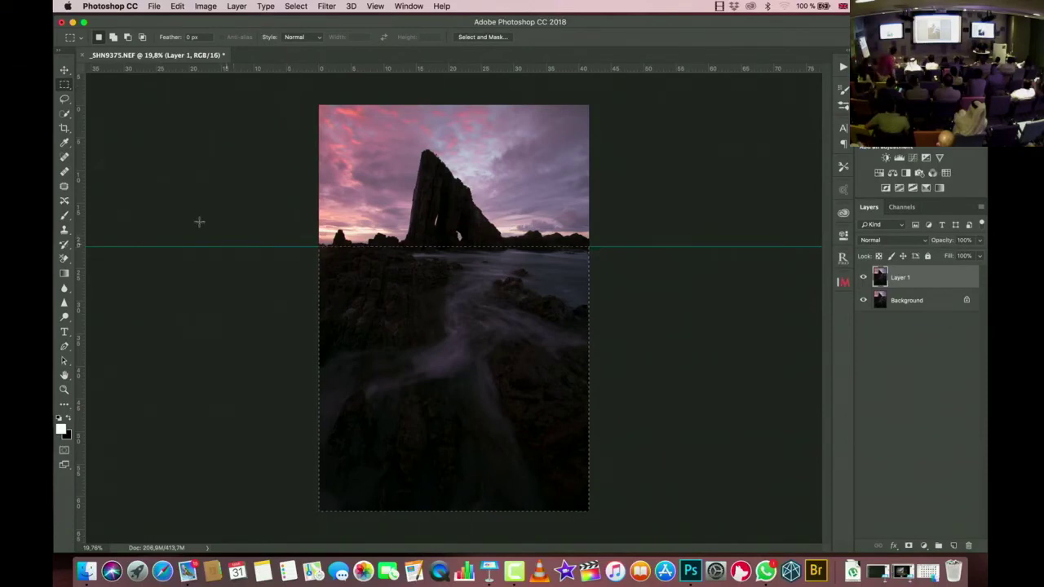
Step: Clear the foreground selection and remove the horizontal guide from the canvas
{"action": "key", "text": "v"}
{"action": "key", "text": "super+d"}
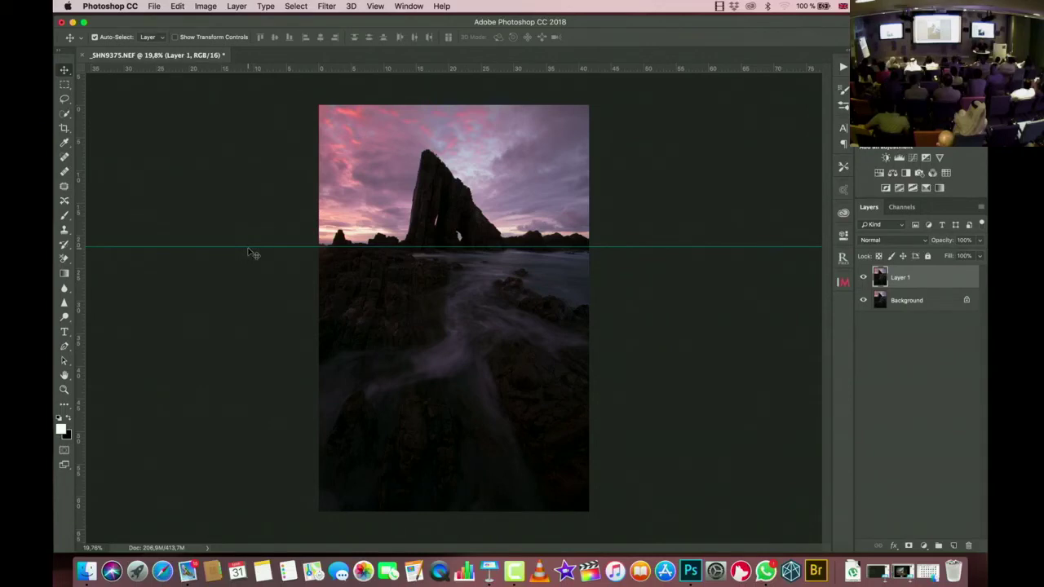
{"action": "left_click_drag", "start_coordinate": [249, 246], "coordinate": [262, 63]}
{"action": "left_click", "coordinate": [403, 6]}
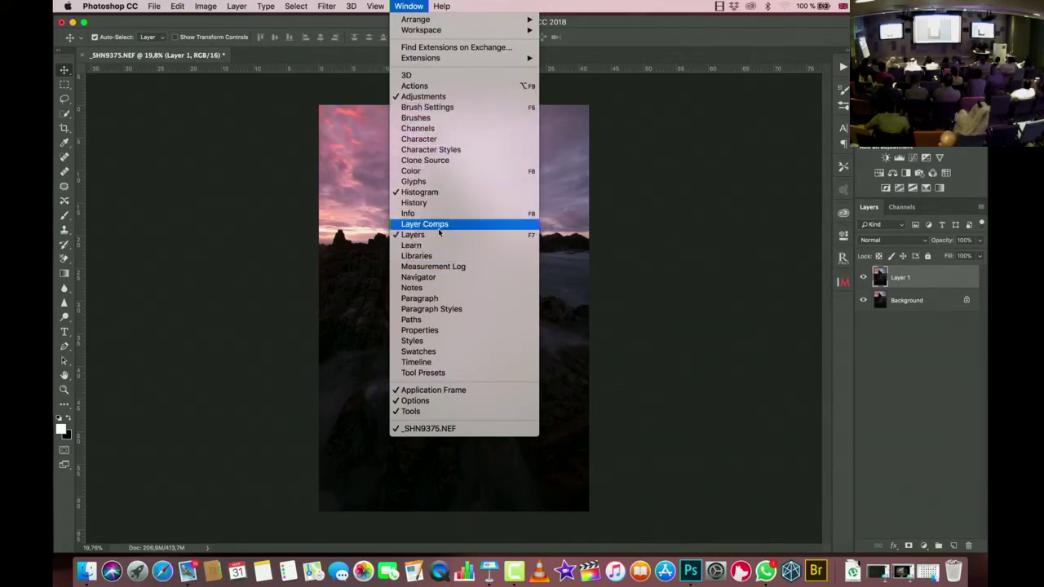
{"action": "left_click", "coordinate": [375, 7]}
{"action": "left_click", "coordinate": [375, 8]}
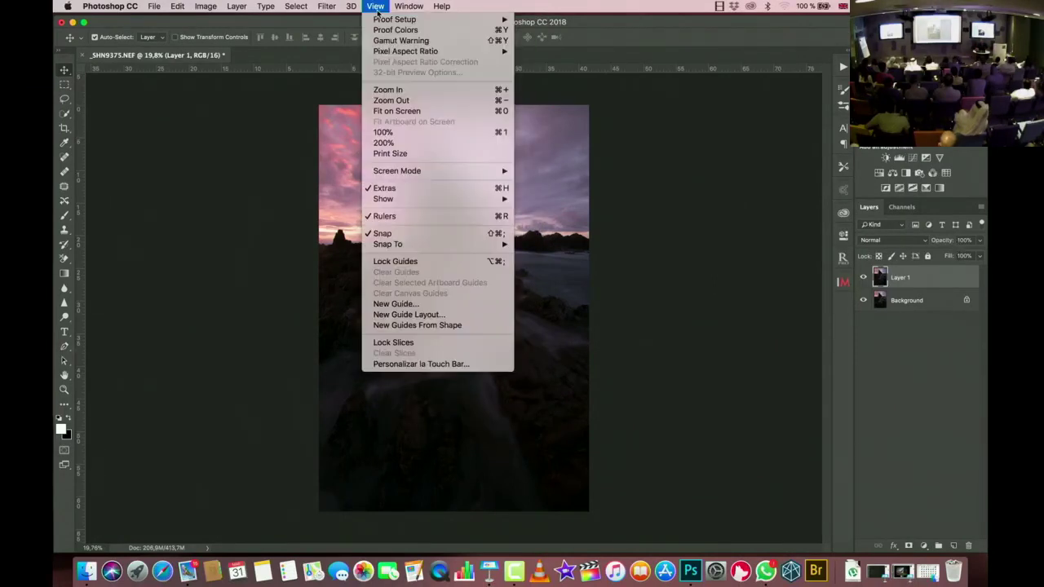
{"action": "left_click", "coordinate": [376, 7]}
{"action": "left_click", "coordinate": [376, 7]}
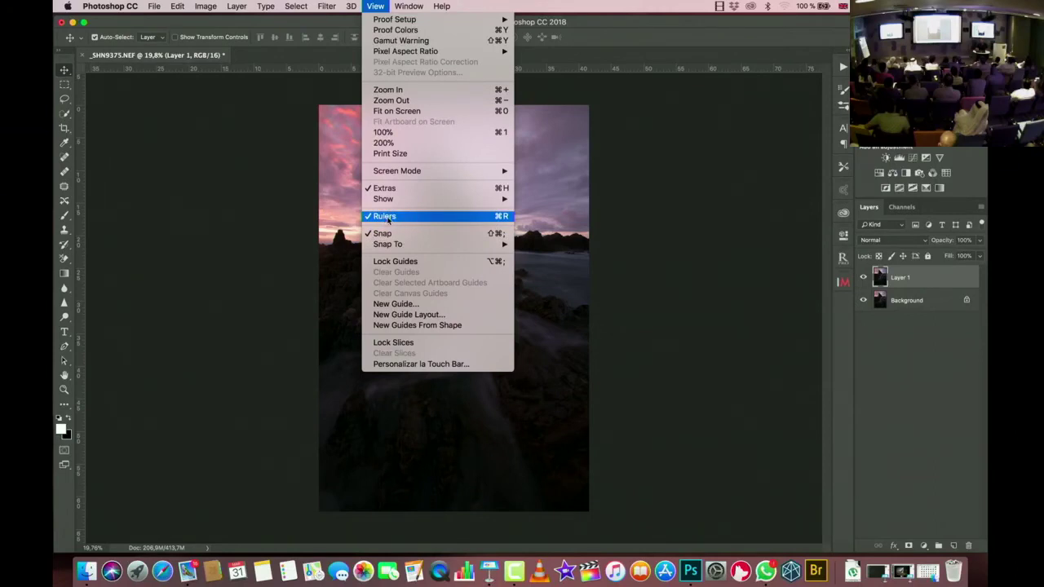
{"action": "mouse_move", "coordinate": [355, 10]}
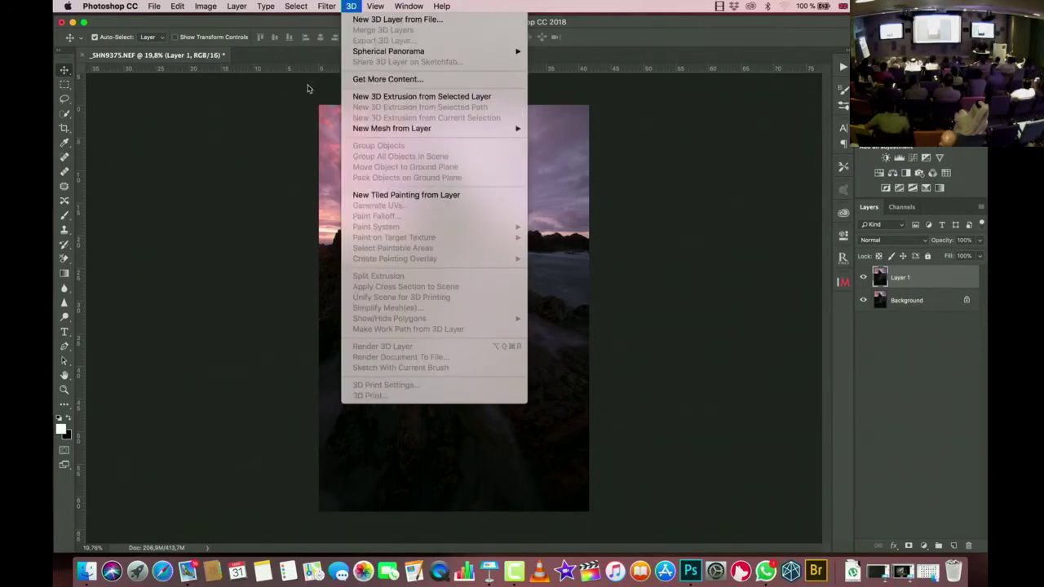
{"action": "left_click", "coordinate": [291, 55]}
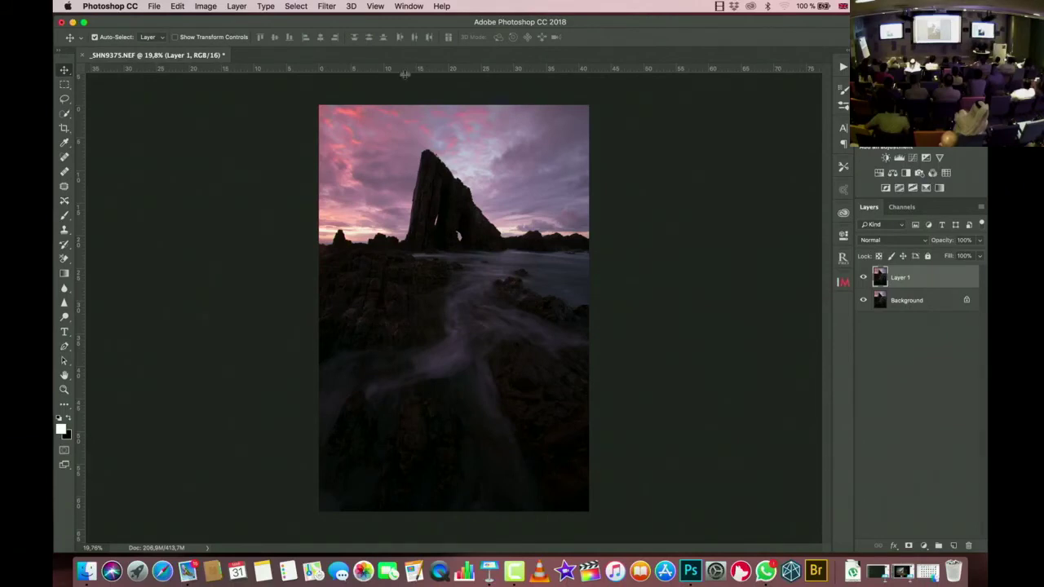
{"action": "left_click_drag", "start_coordinate": [404, 75], "coordinate": [457, 72]}
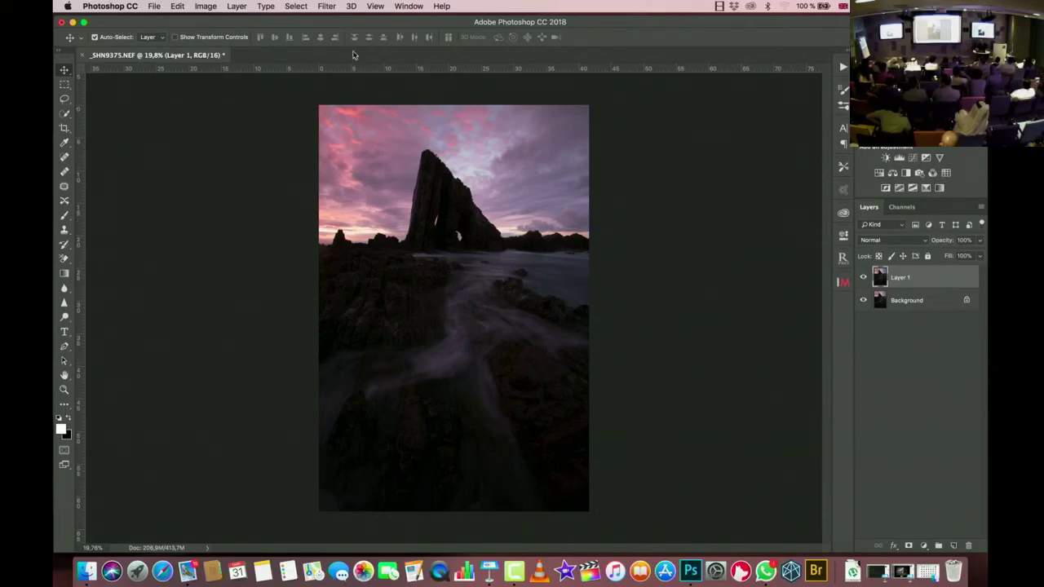
Step: Try a Scale transform on Layer 1, widening it outward on both sides to about 121% width
{"action": "key", "text": "cmd+t"}
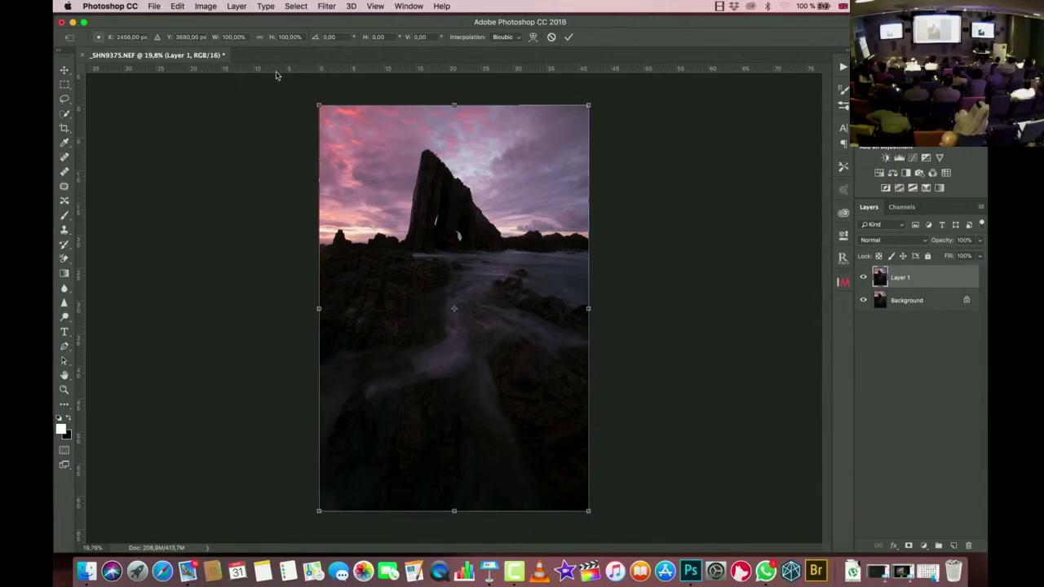
{"action": "left_click", "coordinate": [551, 37]}
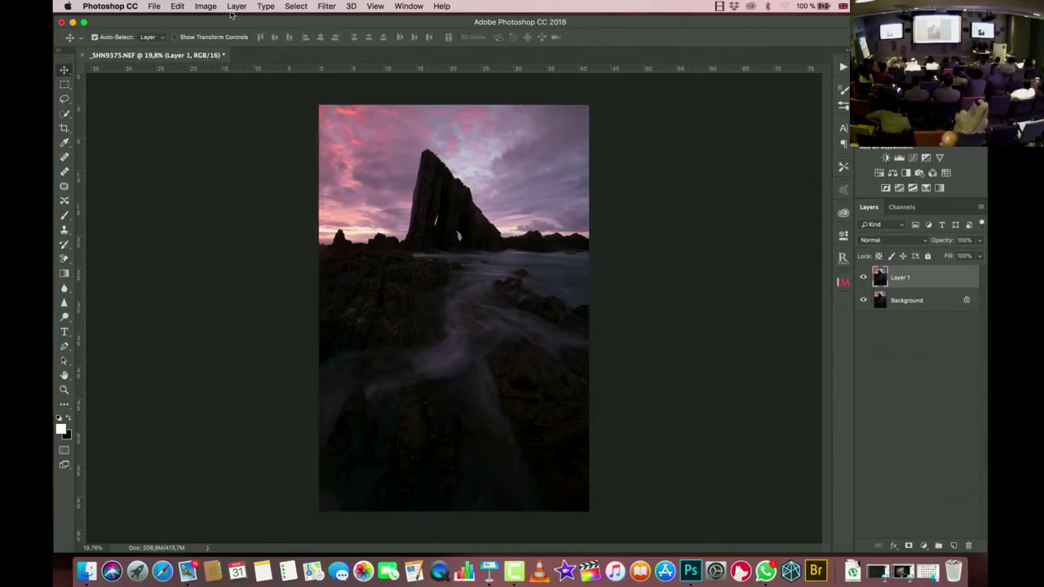
{"action": "left_click", "coordinate": [236, 6]}
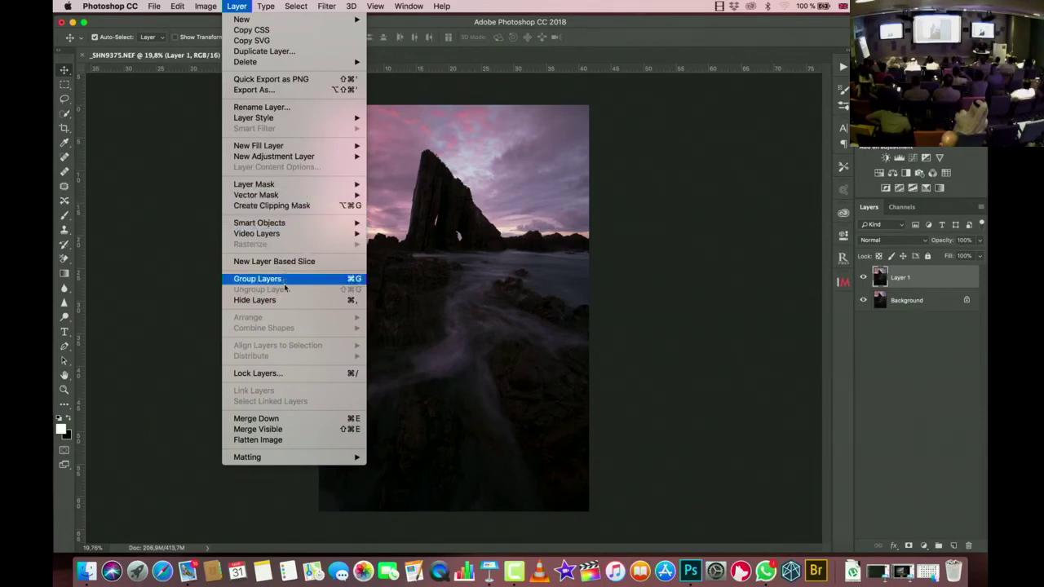
{"action": "mouse_move", "coordinate": [193, 6]}
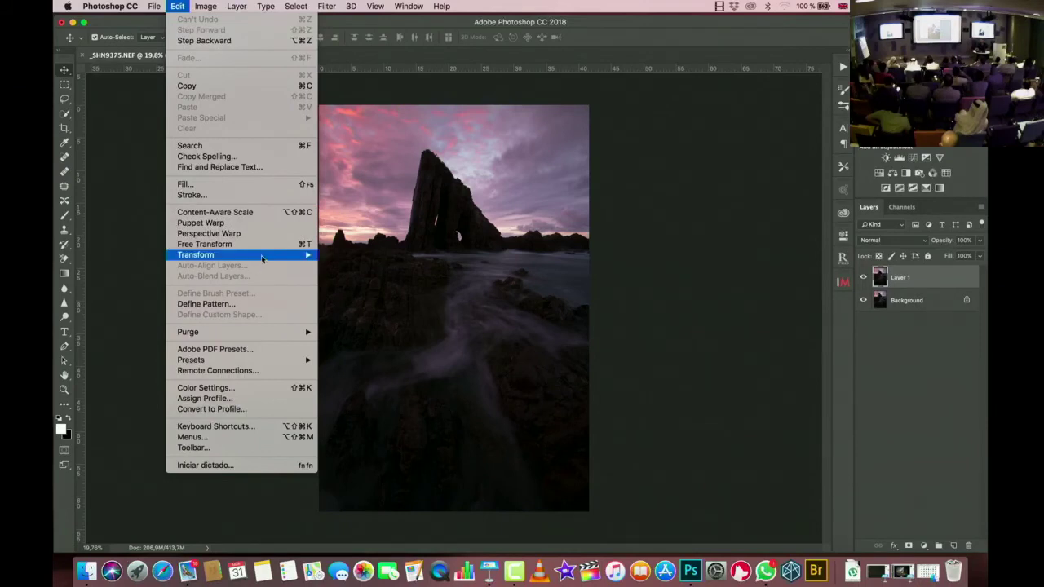
{"action": "mouse_move", "coordinate": [262, 259]}
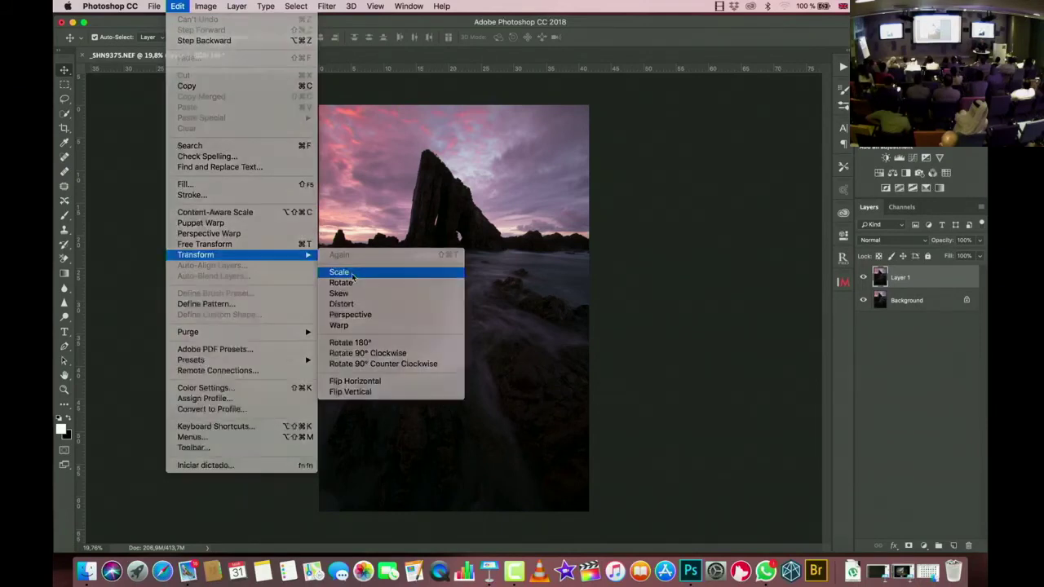
{"action": "left_click", "coordinate": [351, 277]}
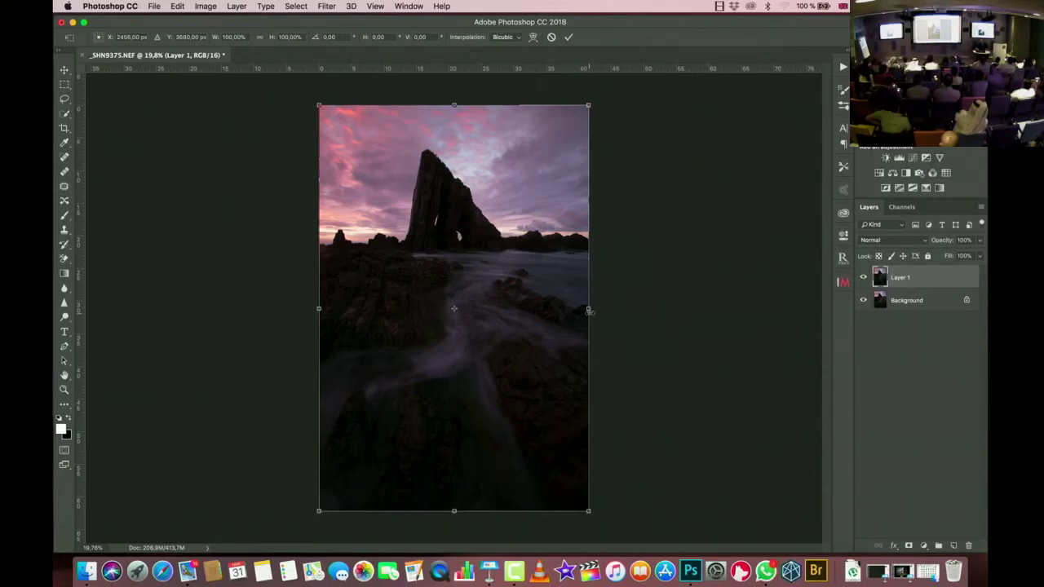
{"action": "left_click_drag", "start_coordinate": [588, 308], "coordinate": [624, 308]}
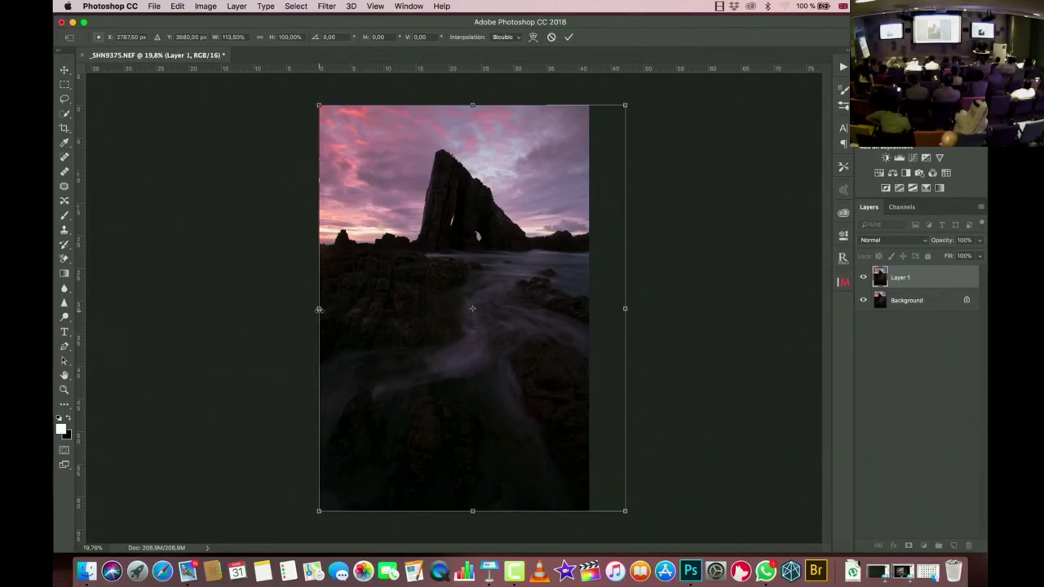
{"action": "left_click_drag", "start_coordinate": [319, 309], "coordinate": [297, 310]}
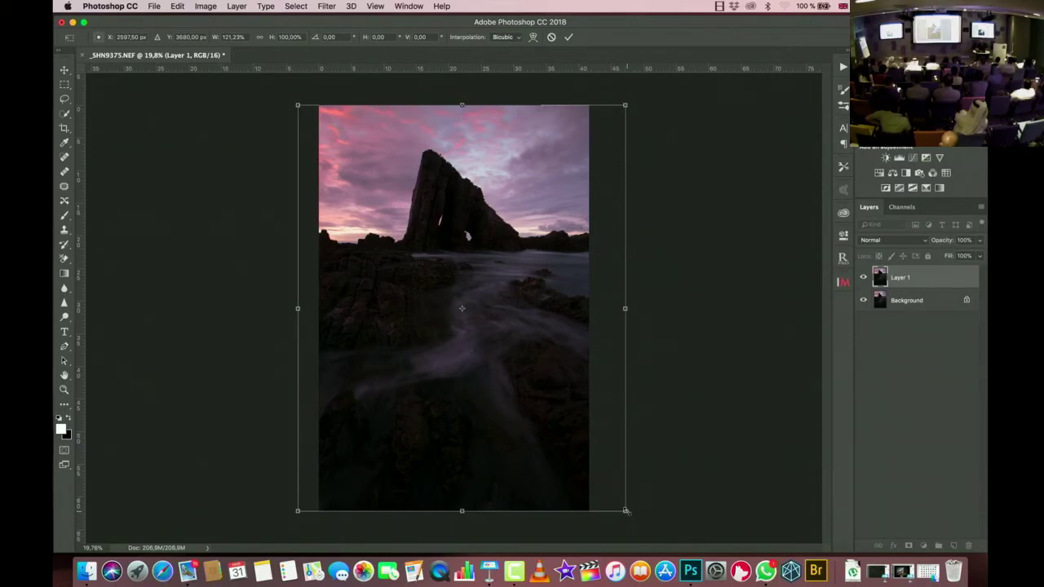
{"action": "left_click", "coordinate": [552, 38]}
Step: Try a free transform on Layer 1, widening both sides, pulling the lower-right corner outward and stretching the top edge above the canvas
{"action": "key", "text": "super+t"}
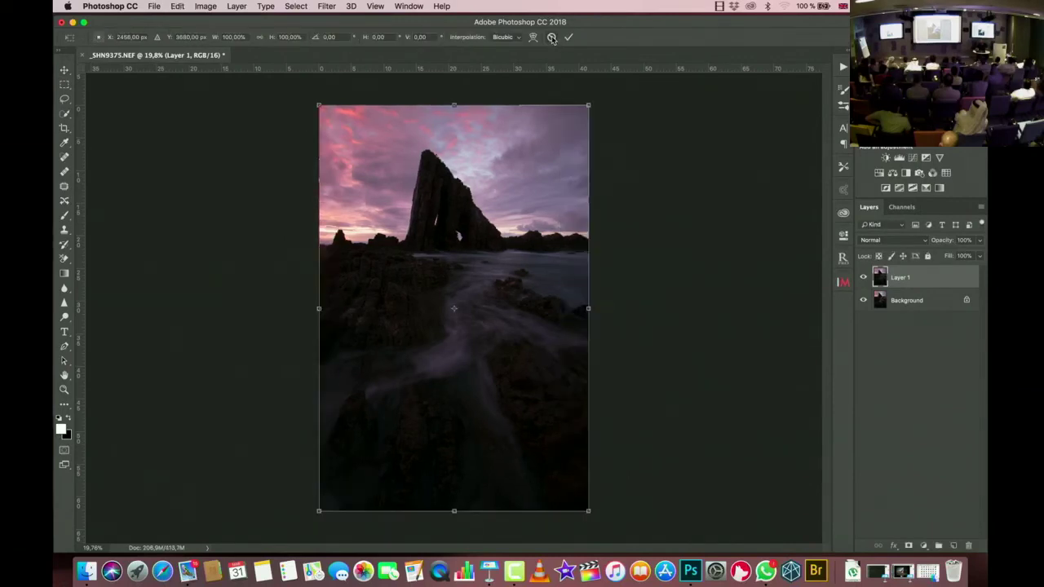
{"action": "left_click_drag", "start_coordinate": [589, 308], "coordinate": [620, 308]}
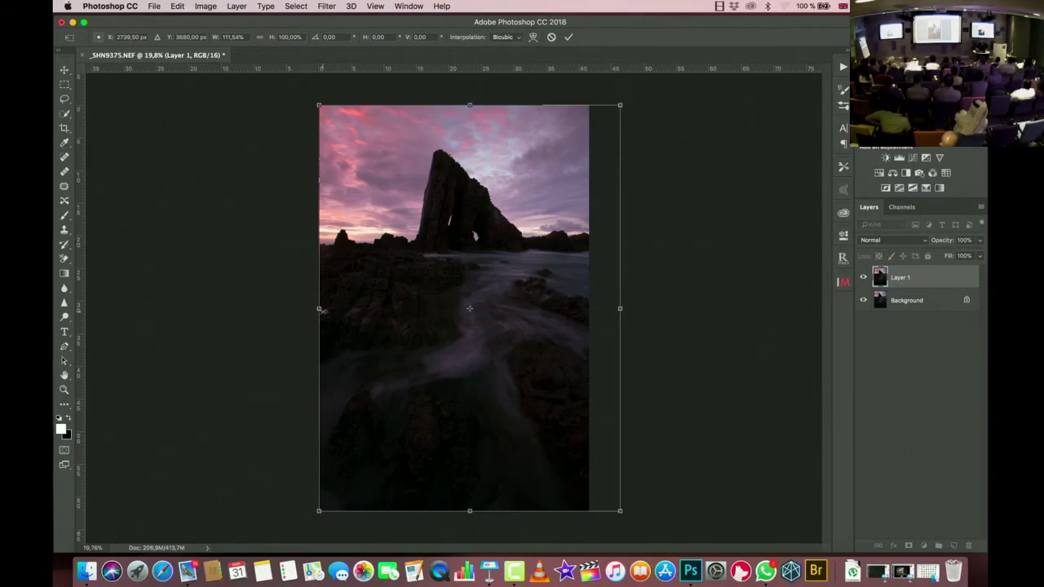
{"action": "left_click_drag", "start_coordinate": [319, 308], "coordinate": [290, 308]}
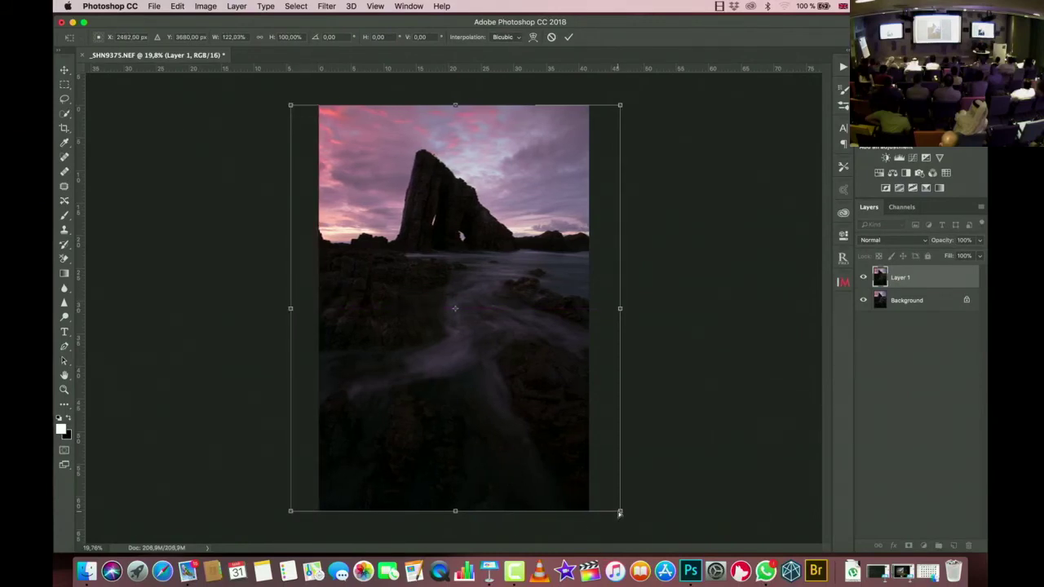
{"action": "left_click_drag", "start_coordinate": [621, 512], "coordinate": [644, 517]}
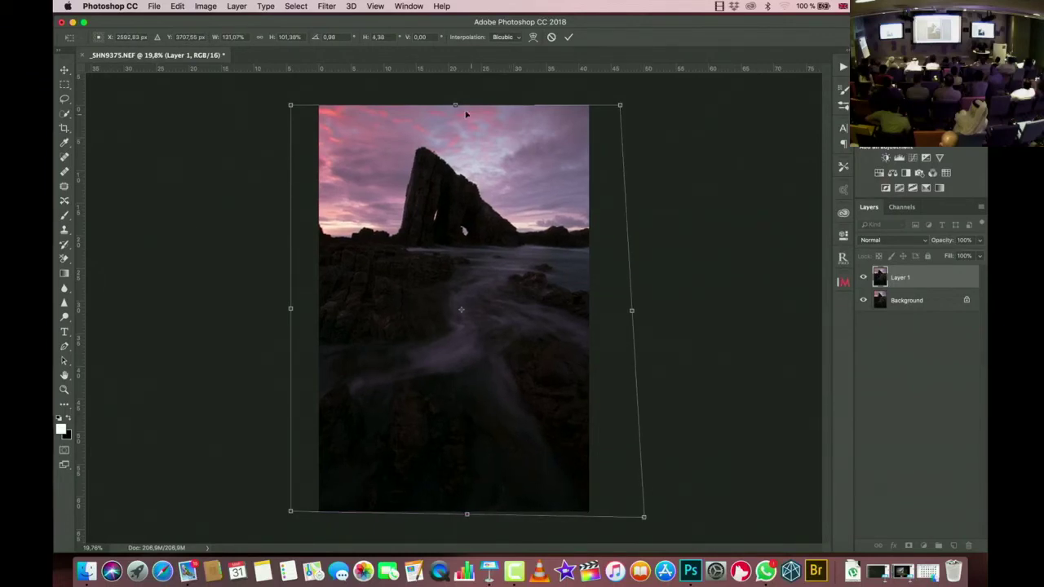
{"action": "left_click_drag", "start_coordinate": [455, 105], "coordinate": [455, 87]}
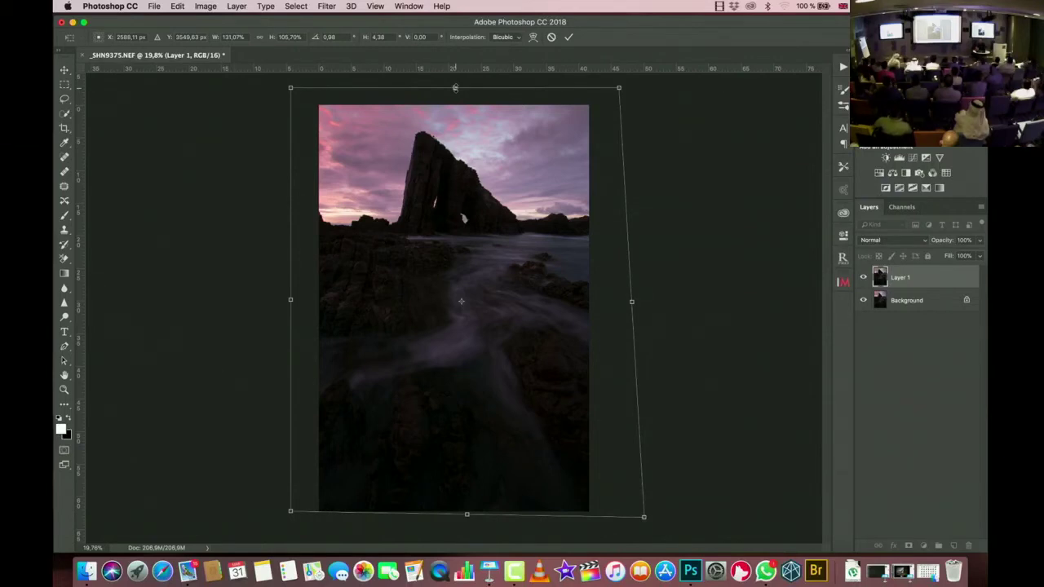
{"action": "left_click", "coordinate": [568, 36]}
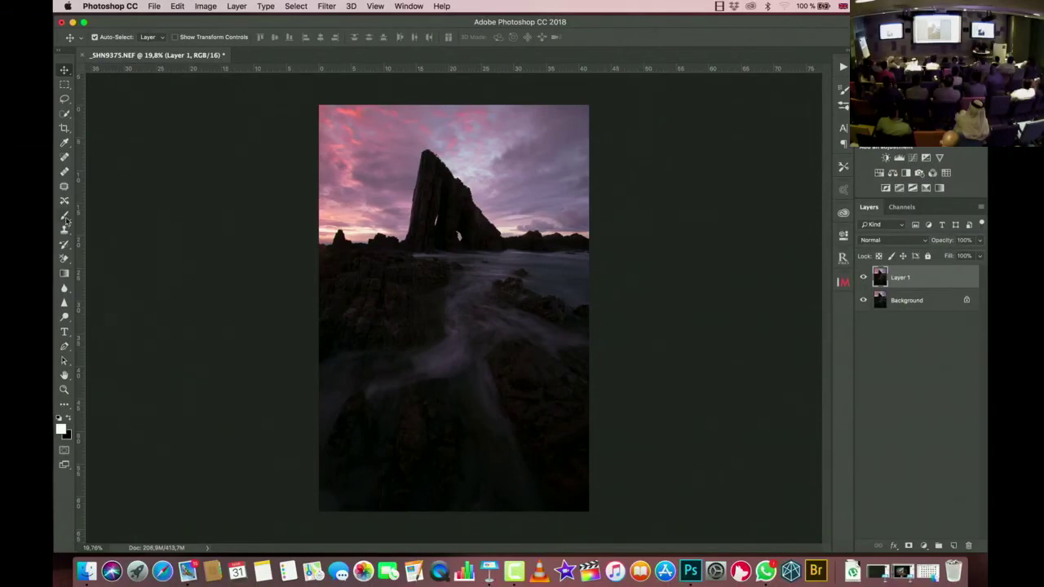
Step: Try cropping the image at its original ratio, pulling in the top and right edges around the sea stack
{"action": "left_click", "coordinate": [64, 129]}
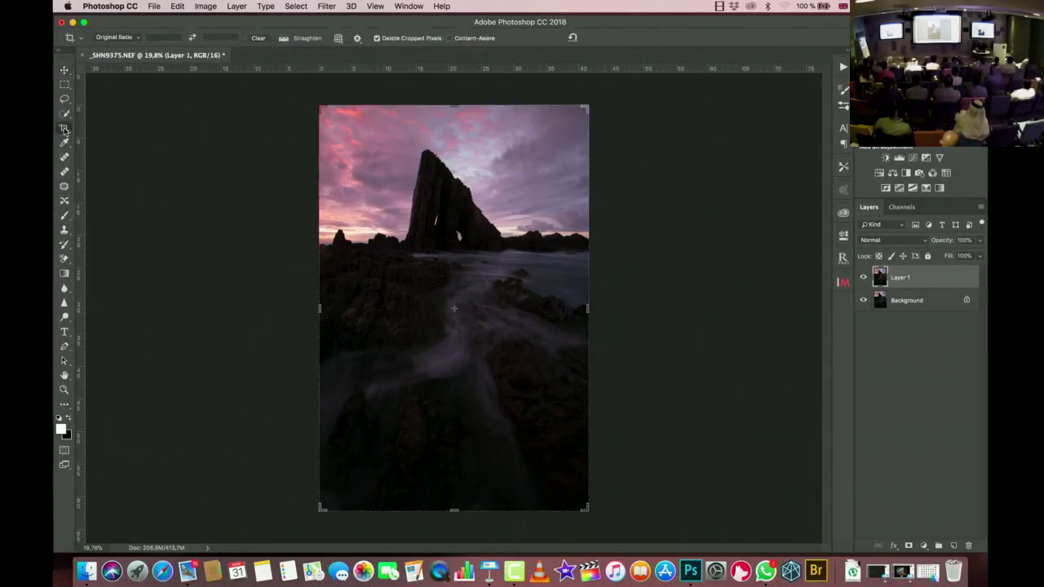
{"action": "left_click_drag", "start_coordinate": [451, 104], "coordinate": [453, 116]}
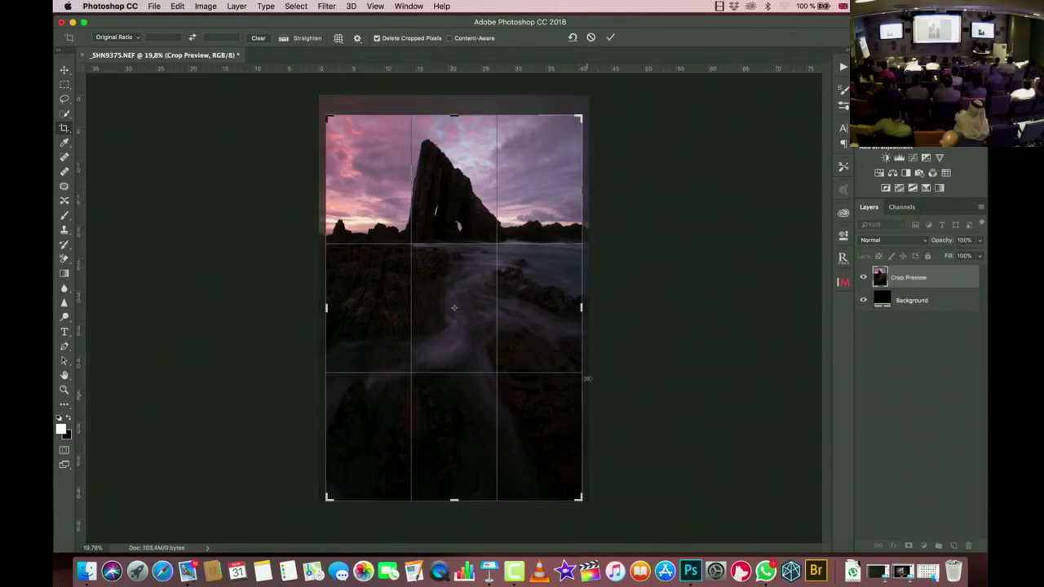
{"action": "left_click_drag", "start_coordinate": [581, 308], "coordinate": [521, 358]}
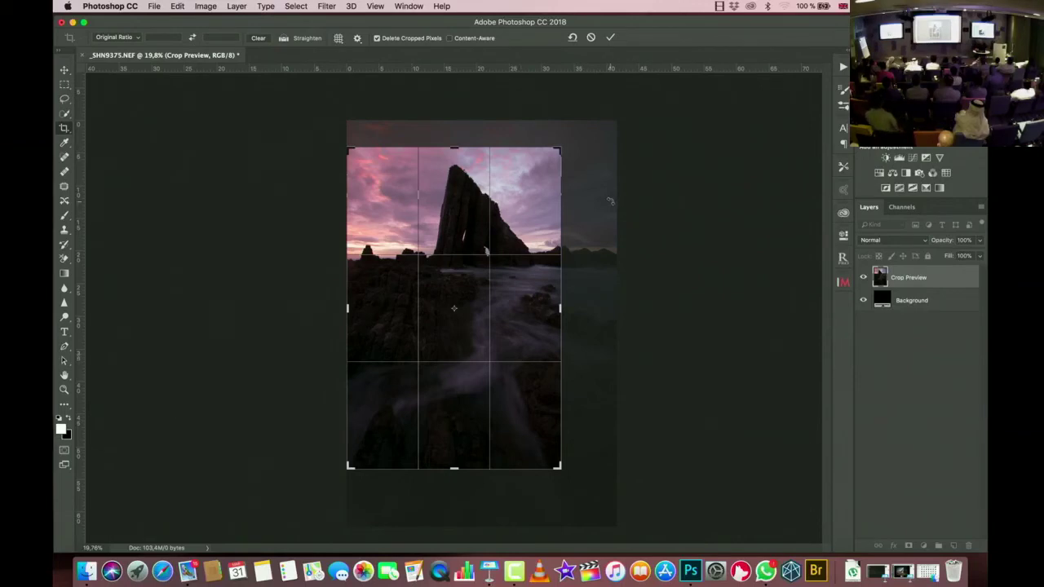
{"action": "left_click", "coordinate": [590, 37]}
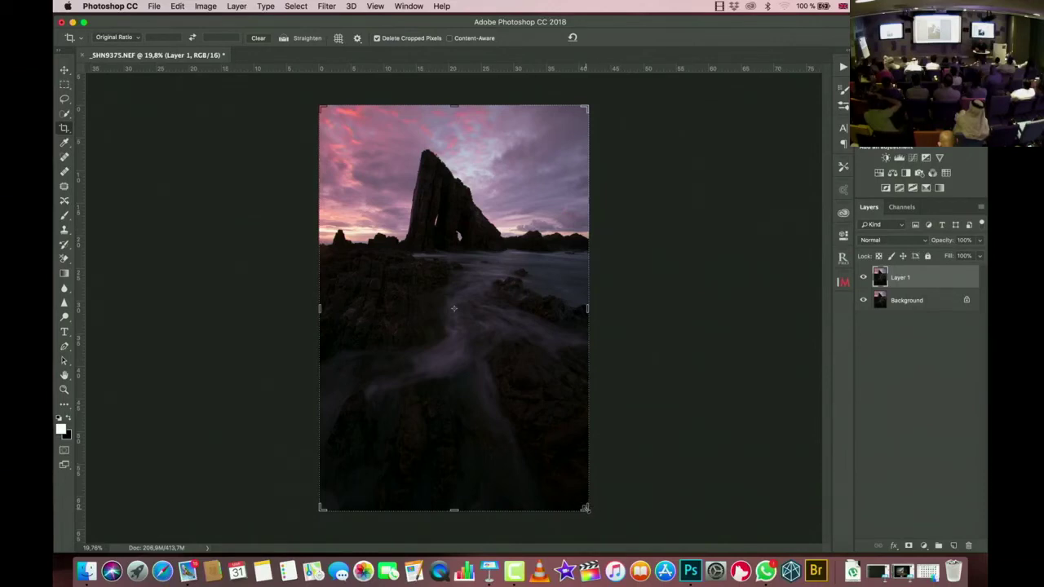
{"action": "left_click_drag", "start_coordinate": [585, 508], "coordinate": [590, 514]}
{"action": "left_click", "coordinate": [610, 37]}
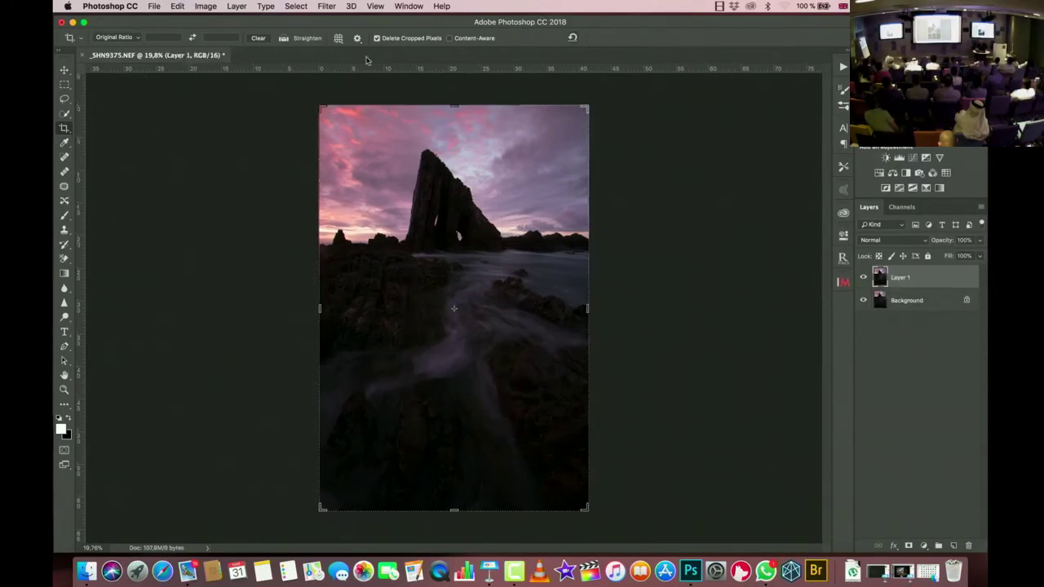
Step: Free-transform Layer 1 by widening both sides, pulling the lower-right corner outward and stretching the top edge upward, and apply it
{"action": "key", "text": "super+t"}
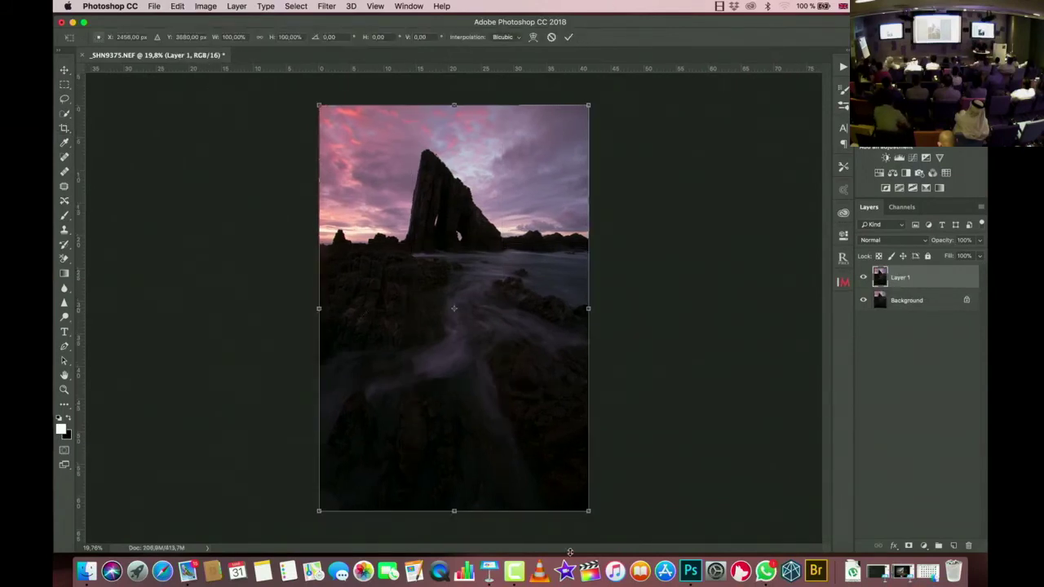
{"action": "left_click_drag", "start_coordinate": [589, 511], "coordinate": [644, 520]}
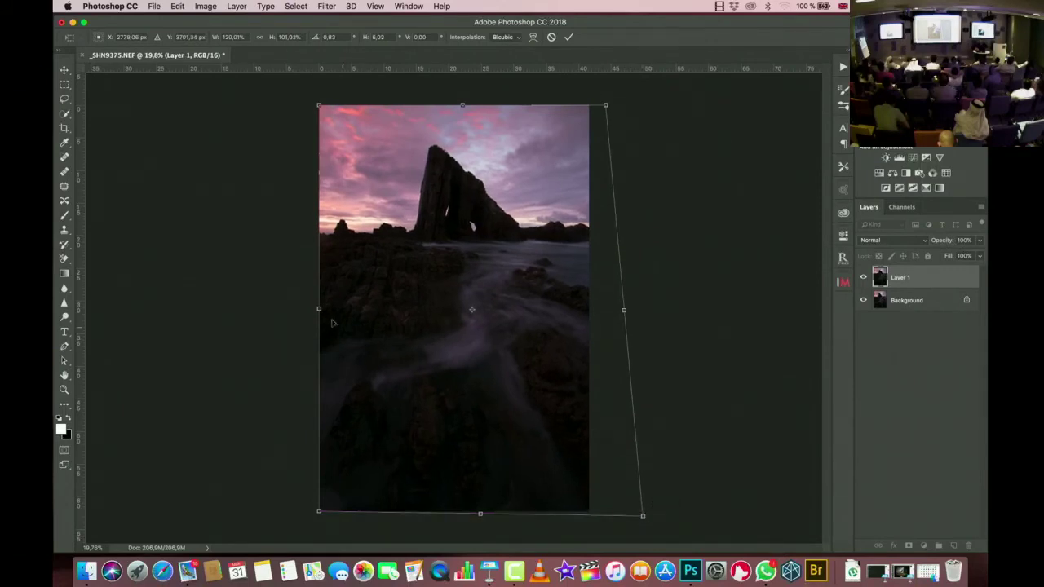
{"action": "left_click_drag", "start_coordinate": [320, 309], "coordinate": [304, 309]}
{"action": "left_click_drag", "start_coordinate": [455, 102], "coordinate": [455, 92]}
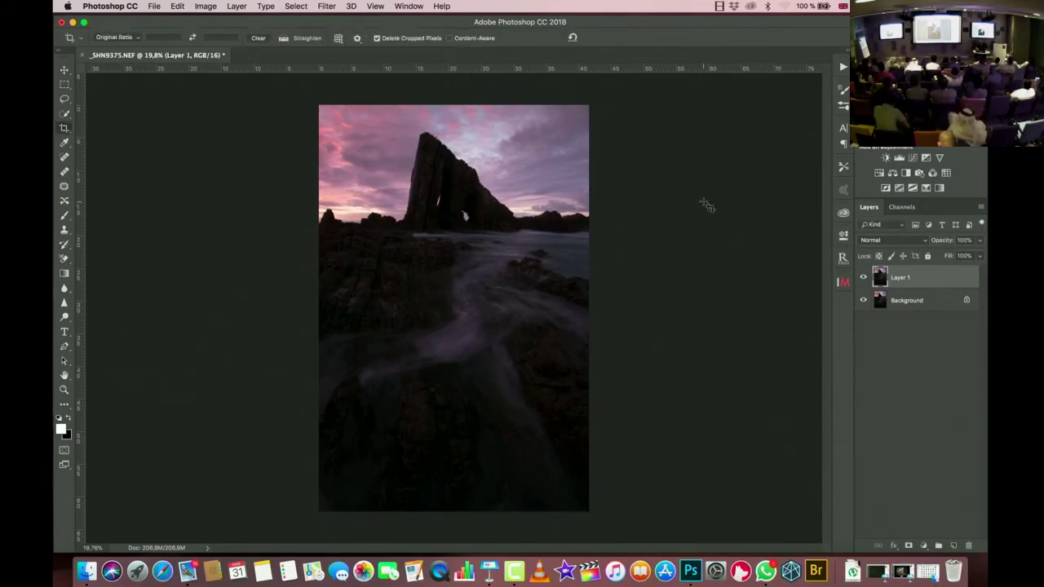
{"action": "key", "text": "Return"}
{"action": "key", "text": "c"}
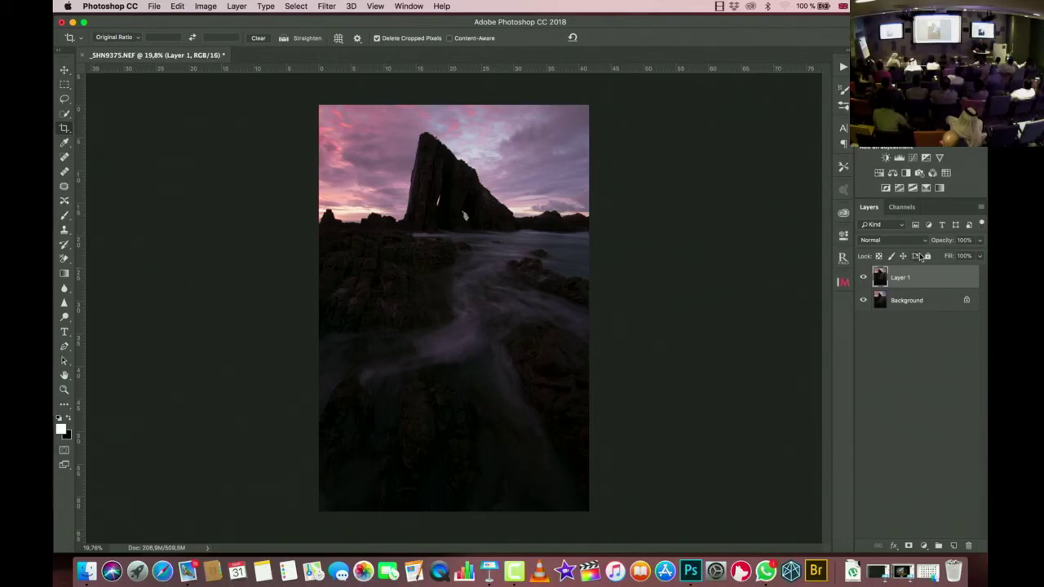
Step: Toggle Layer 1's visibility repeatedly to compare the transformed image with the original background
{"action": "left_click", "coordinate": [863, 278]}
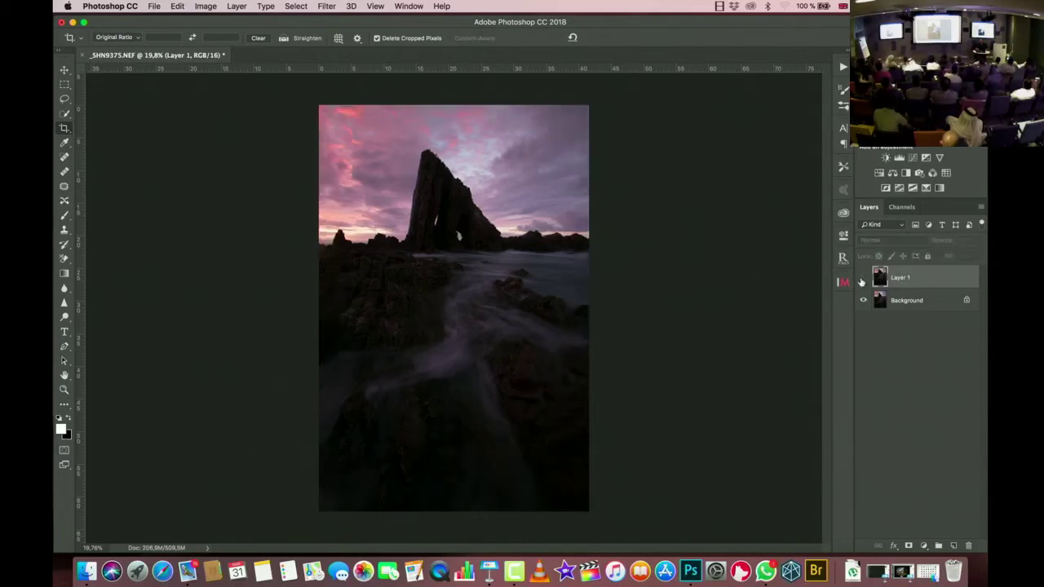
{"action": "left_click", "coordinate": [862, 278]}
{"action": "left_click", "coordinate": [863, 278]}
{"action": "left_click", "coordinate": [863, 278]}
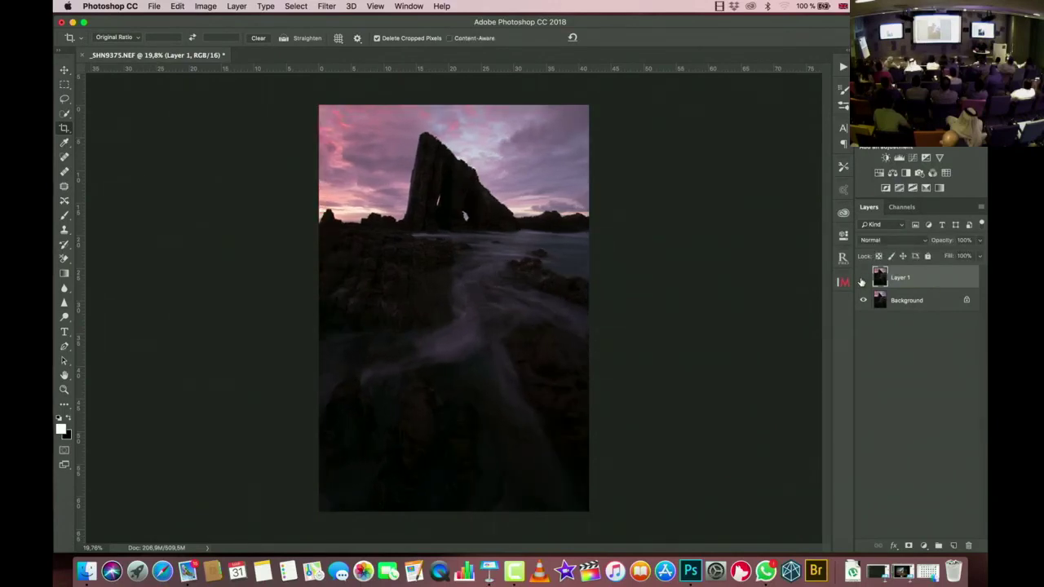
{"action": "left_click", "coordinate": [862, 278]}
{"action": "left_click", "coordinate": [863, 278]}
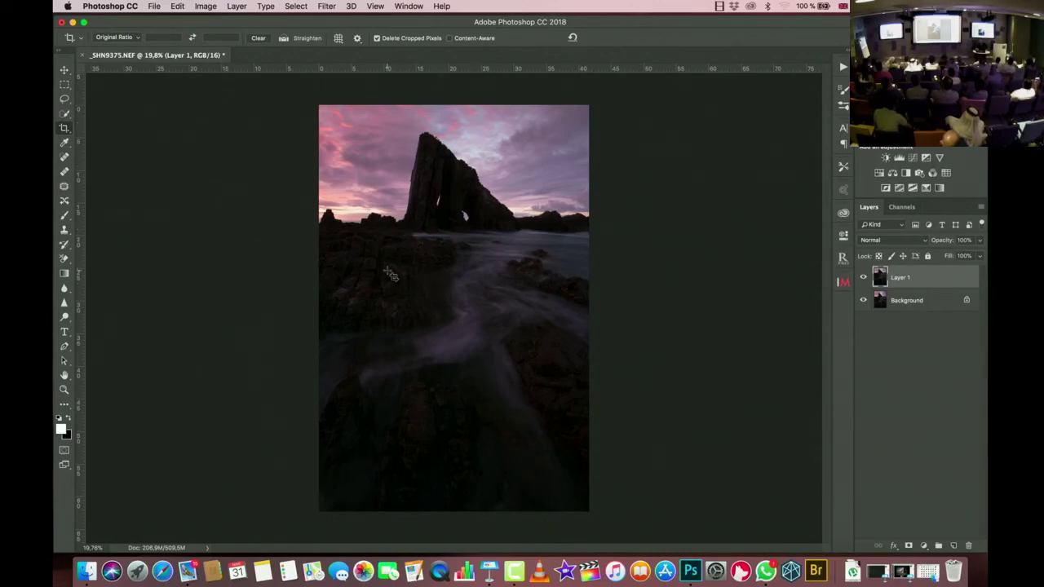
Step: Add a Curves adjustment layer above Layer 1 and raise the midpoint of its RGB curve to brighten the image
{"action": "left_click", "coordinate": [913, 158]}
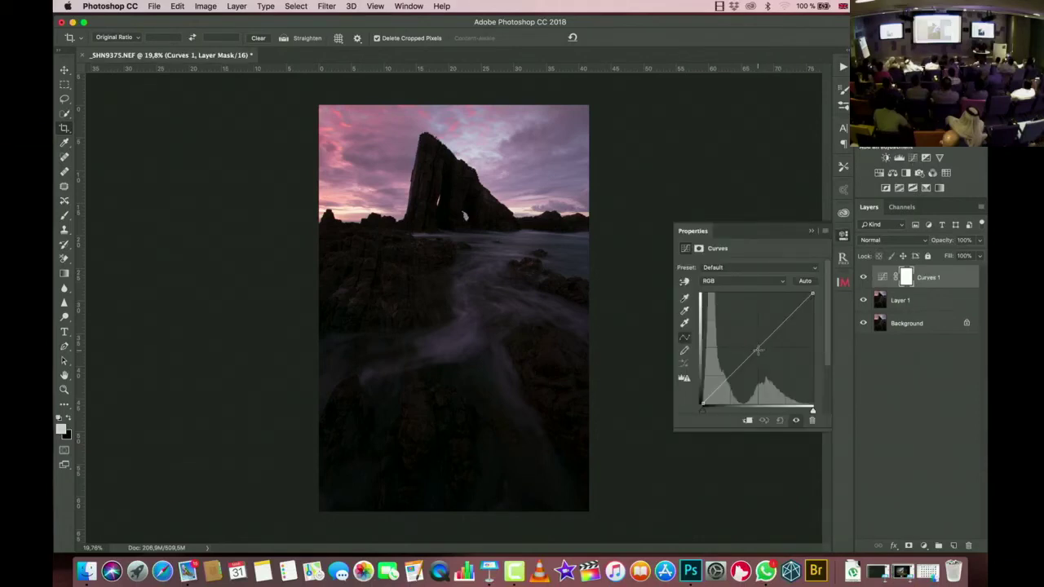
{"action": "left_click_drag", "start_coordinate": [757, 349], "coordinate": [751, 339]}
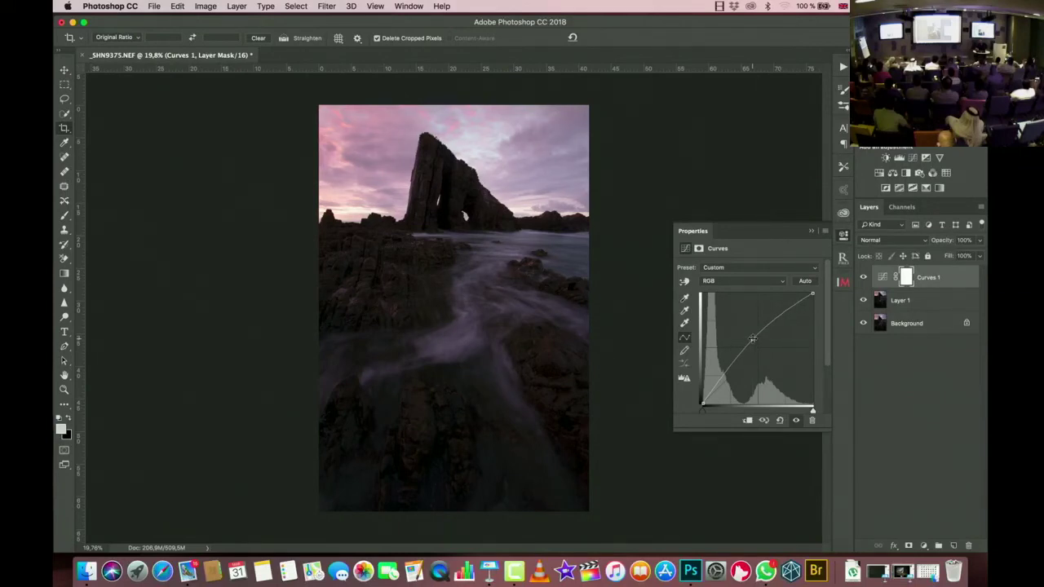
Step: Try a Black, White linear gradient on the Curves 1 mask, running from the image's top down into the foreground rocks
{"action": "left_click", "coordinate": [811, 230]}
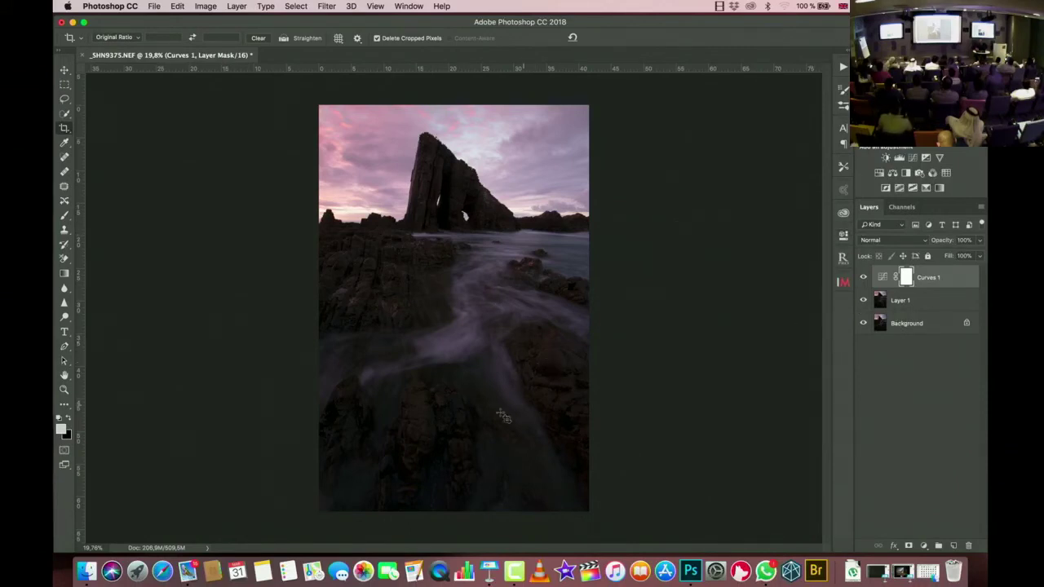
{"action": "left_click", "coordinate": [63, 274]}
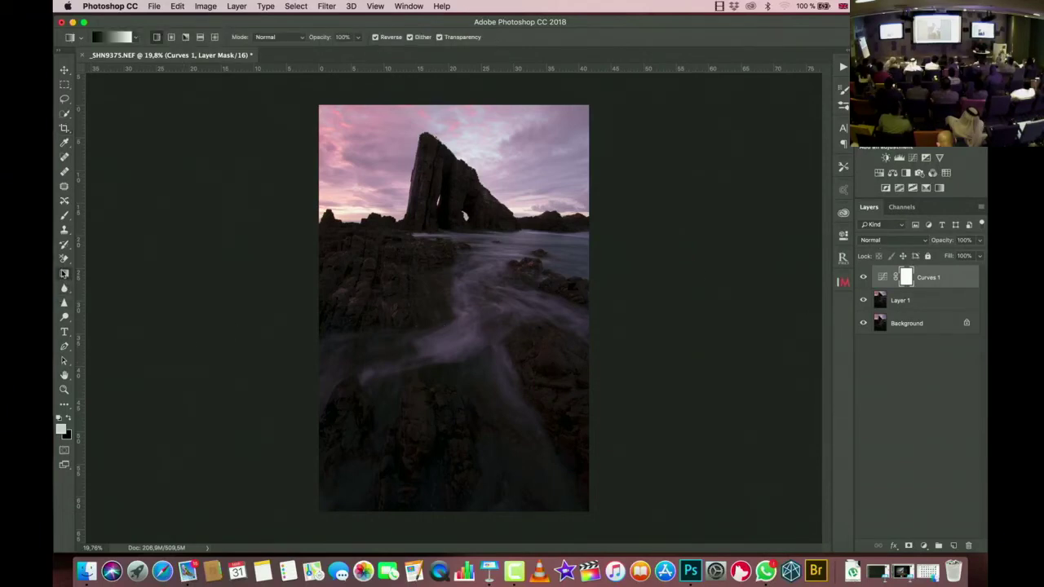
{"action": "left_click", "coordinate": [111, 41]}
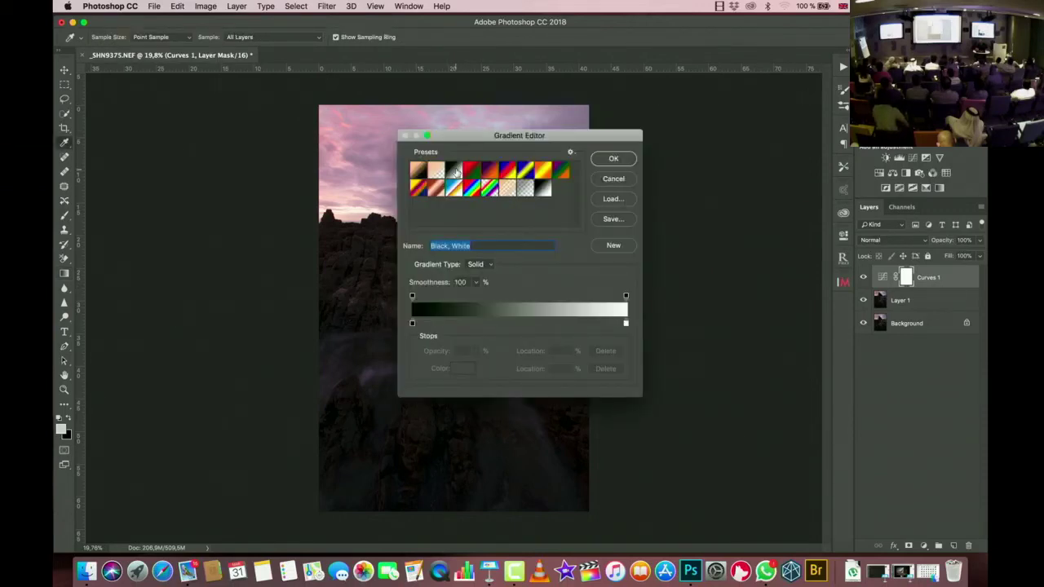
{"action": "left_click", "coordinate": [613, 158]}
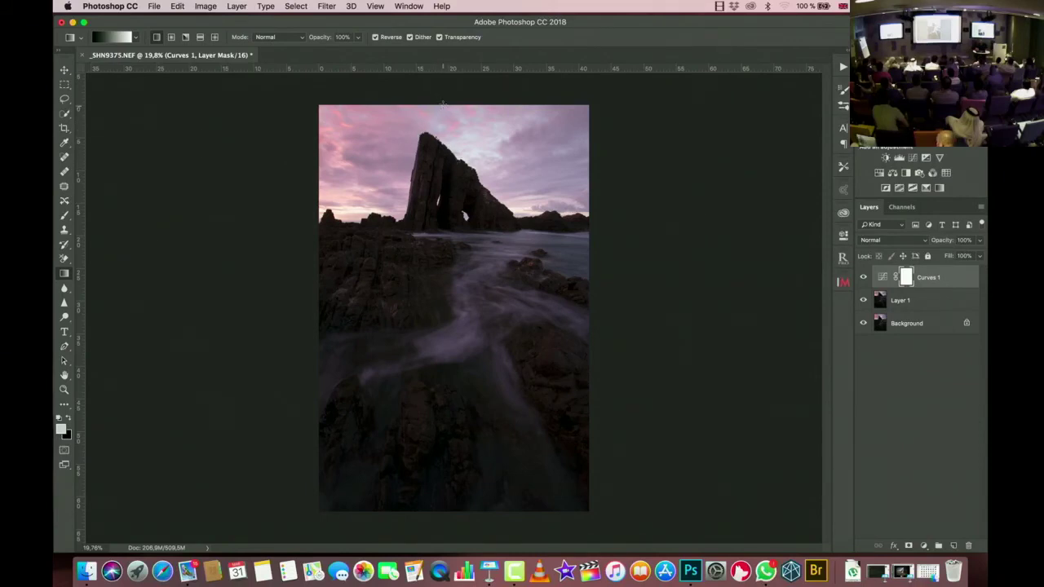
{"action": "left_click_drag", "start_coordinate": [442, 101], "coordinate": [449, 468]}
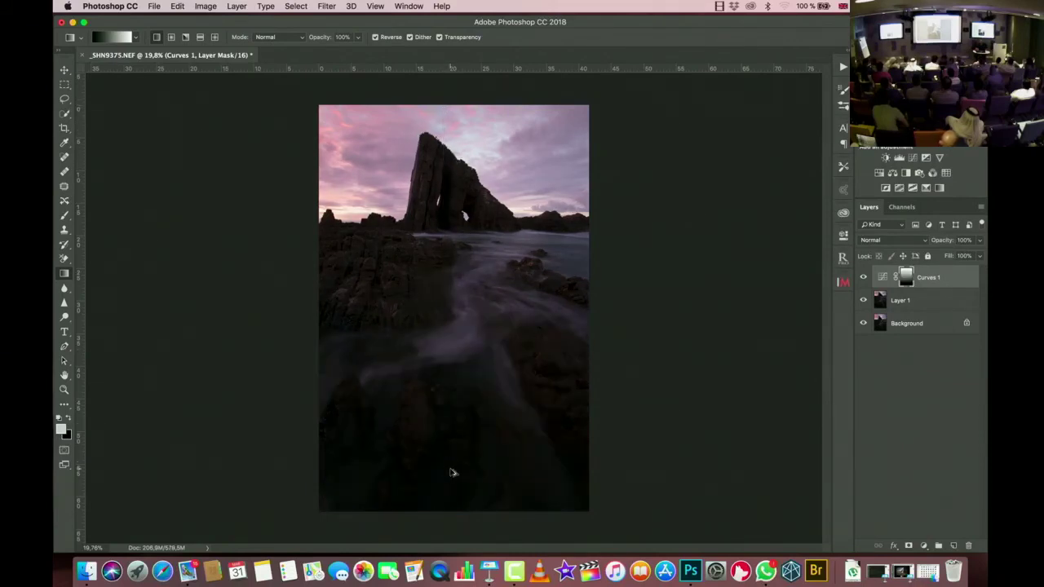
{"action": "key", "text": "ctrl+z"}
Step: Swap the foreground and background colours and redraw the Curves 1 mask gradient upward from below the image to above its top edge
{"action": "left_click", "coordinate": [71, 419]}
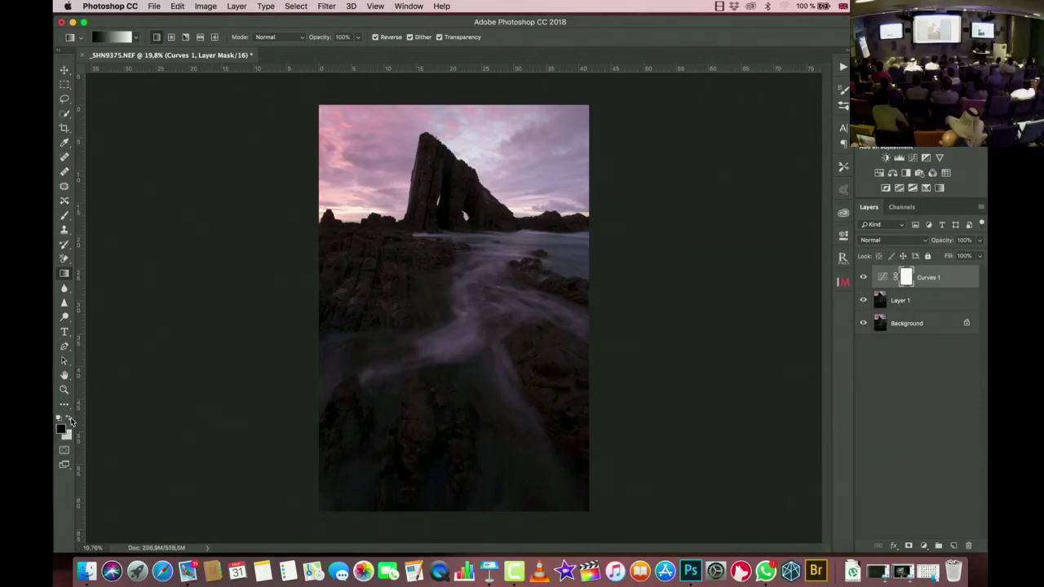
{"action": "left_click_drag", "start_coordinate": [445, 99], "coordinate": [456, 428]}
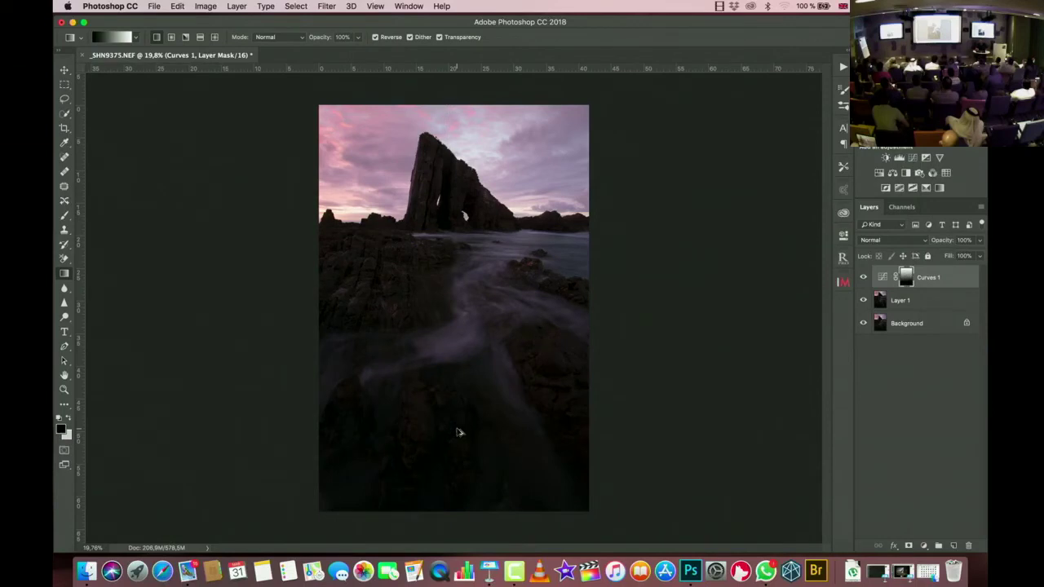
{"action": "key", "text": "ctrl+z"}
{"action": "left_click_drag", "start_coordinate": [457, 520], "coordinate": [450, 89]}
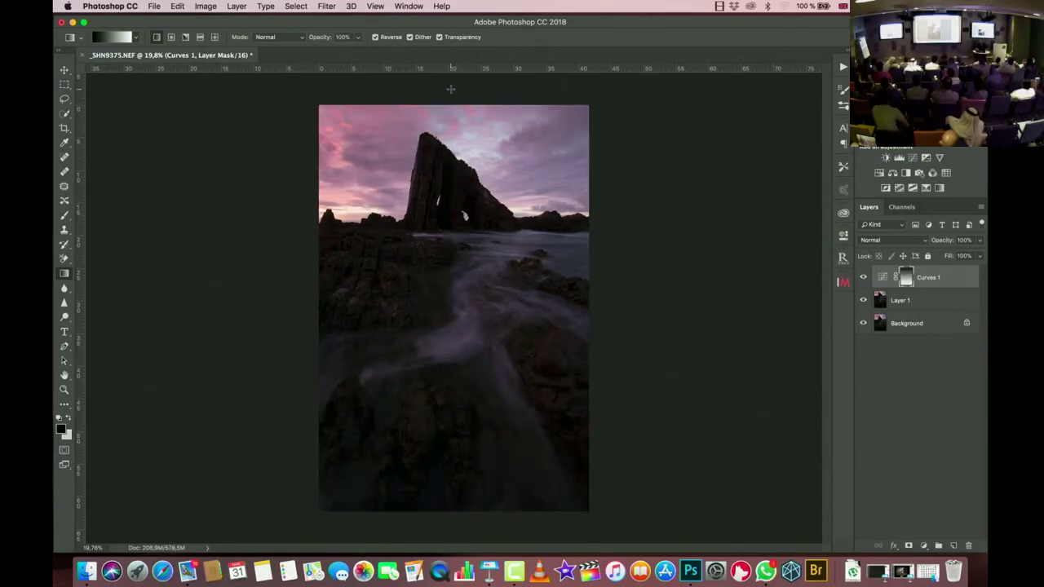
Step: Toggle the Curves 1 layer's visibility repeatedly to compare the image with and without the gradient-masked brightening
{"action": "left_click", "coordinate": [863, 278]}
{"action": "left_click", "coordinate": [864, 278]}
{"action": "left_click", "coordinate": [864, 278]}
{"action": "left_click", "coordinate": [863, 278]}
{"action": "left_click", "coordinate": [864, 278]}
{"action": "left_click", "coordinate": [863, 278]}
{"action": "left_click", "coordinate": [863, 278]}
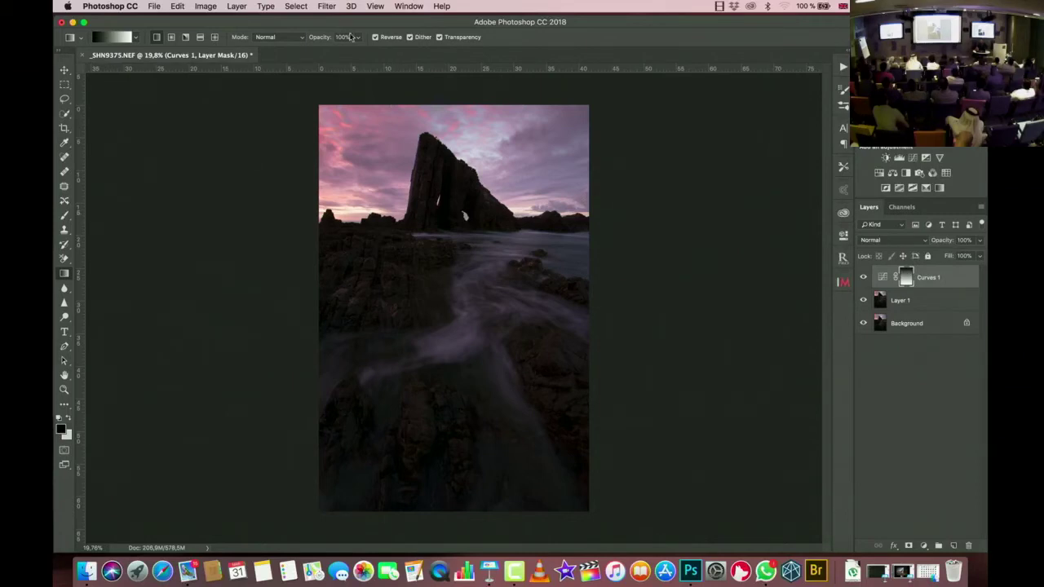
Step: Apply Color Range to the Curves 1 mask, using Highlights with a fuzziness of 78% and a range of 190
{"action": "left_click", "coordinate": [296, 7]}
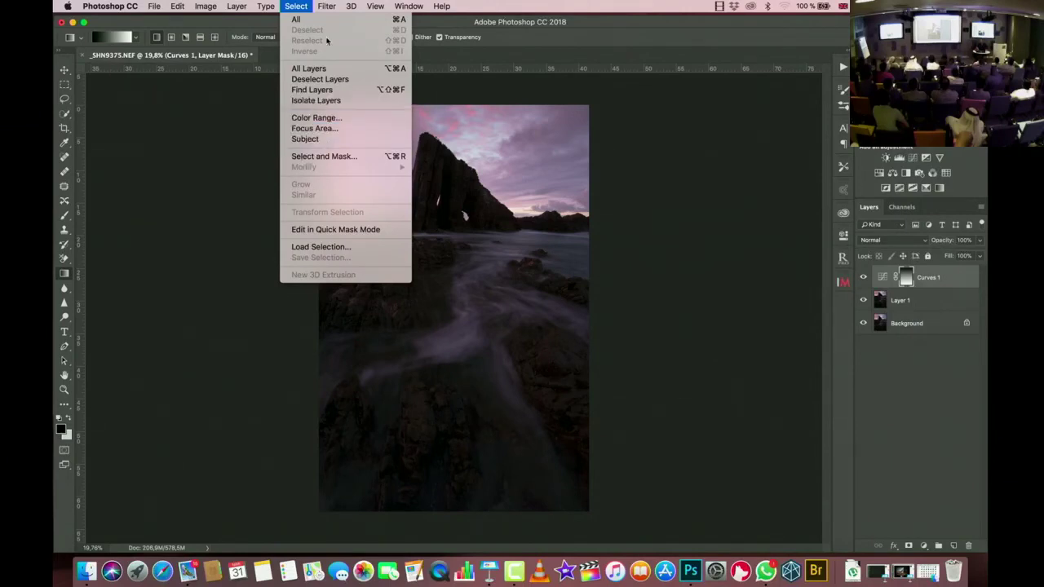
{"action": "mouse_move", "coordinate": [327, 7]}
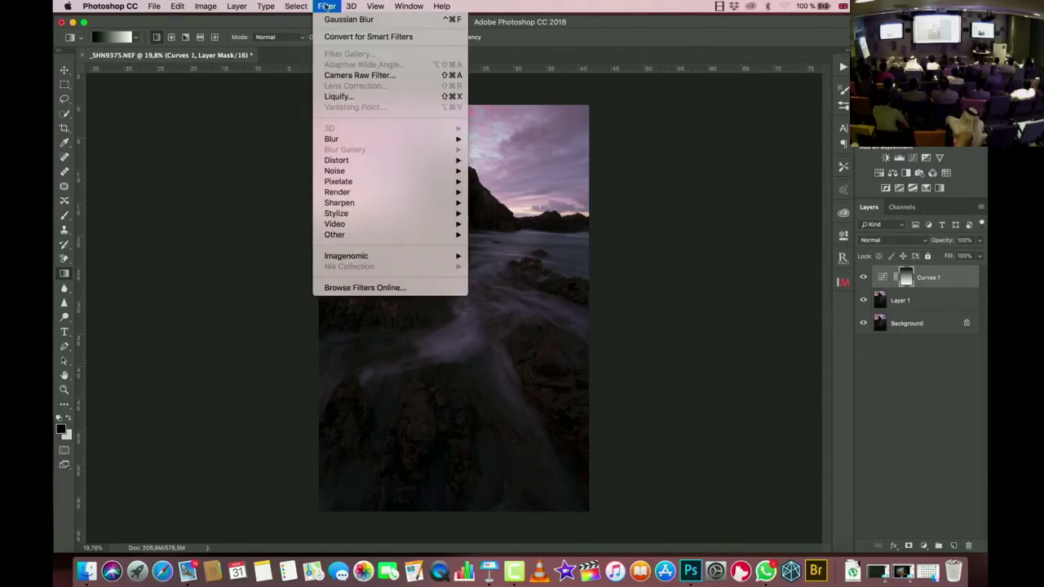
{"action": "left_click", "coordinate": [316, 119]}
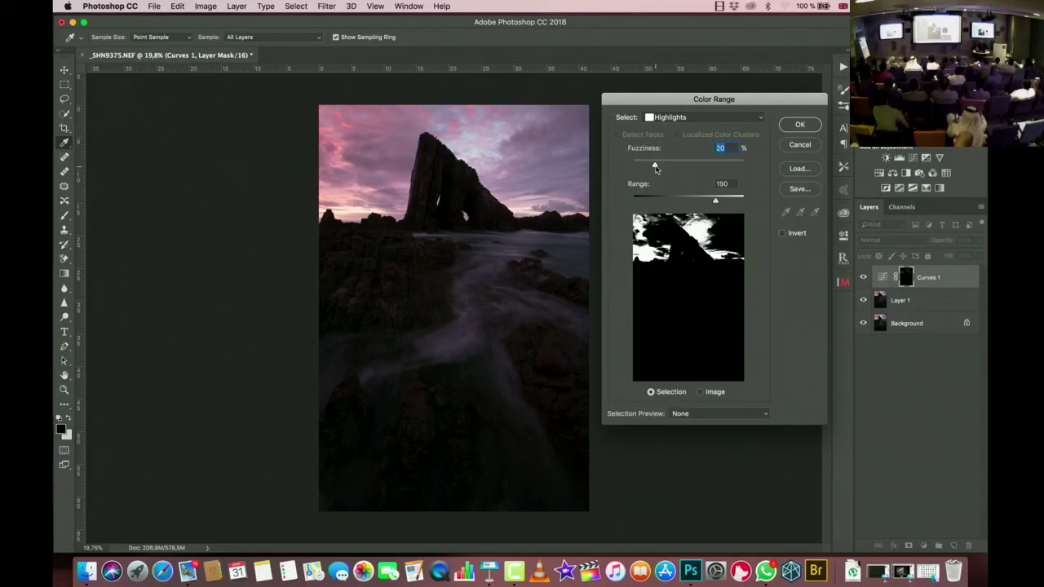
{"action": "left_click_drag", "start_coordinate": [654, 167], "coordinate": [721, 166]}
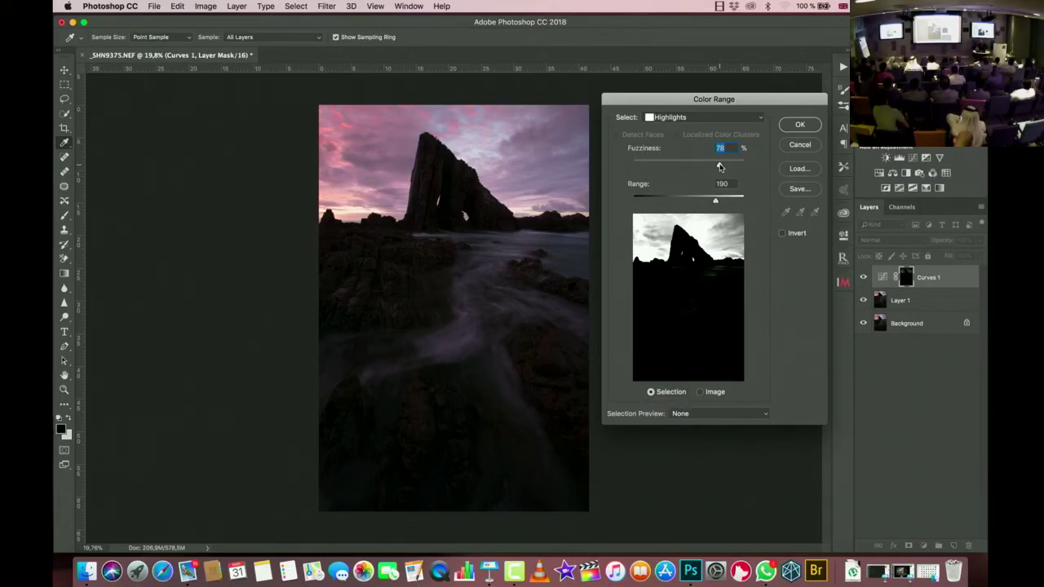
{"action": "left_click", "coordinate": [795, 124]}
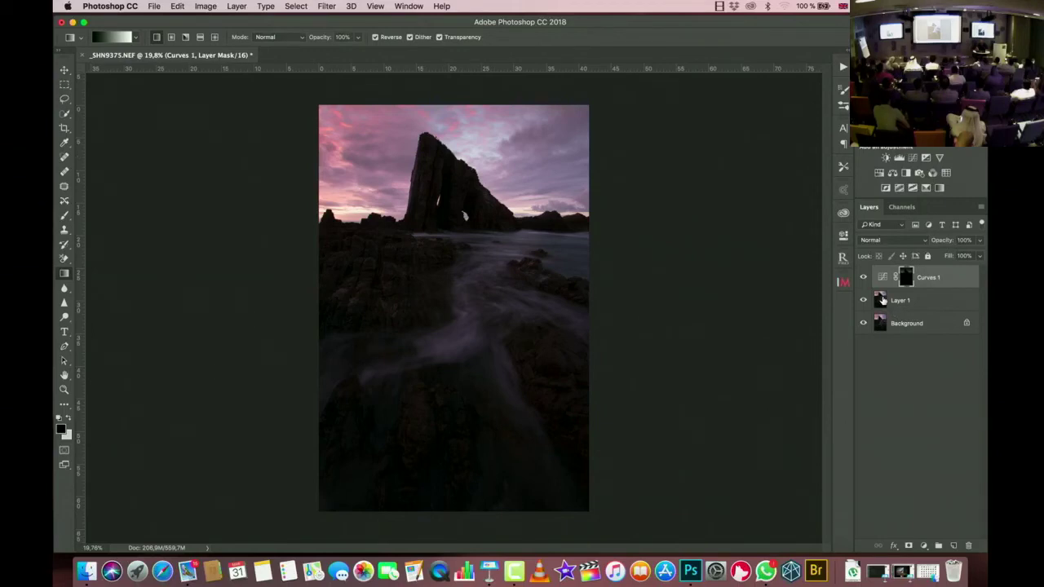
Step: Select the sky on Layer 1 with Color Range, using Highlights with a fuzziness of 78% and a range of 190
{"action": "left_click", "coordinate": [881, 300]}
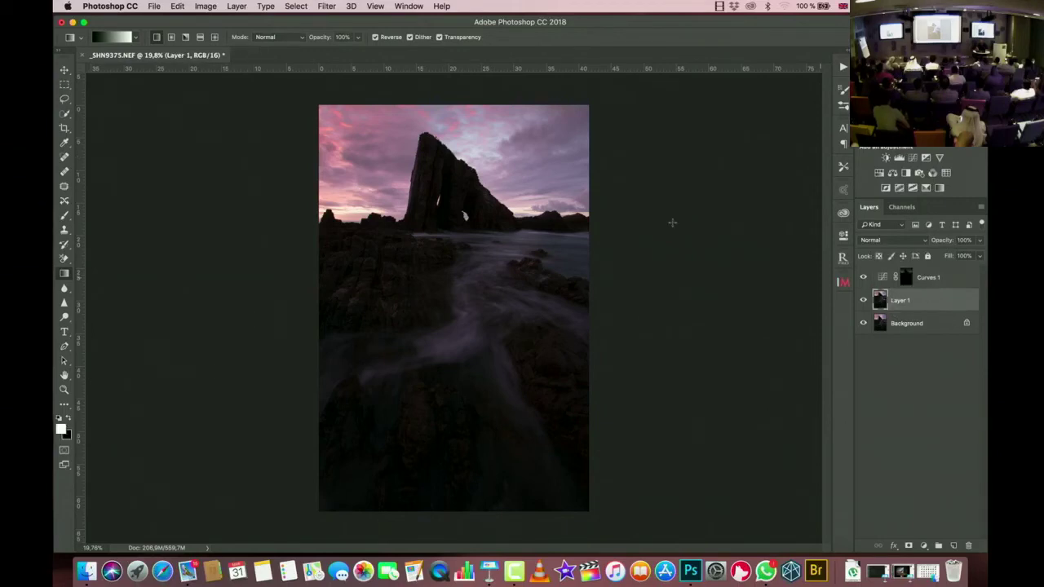
{"action": "left_click", "coordinate": [326, 6]}
{"action": "mouse_move", "coordinate": [296, 5]}
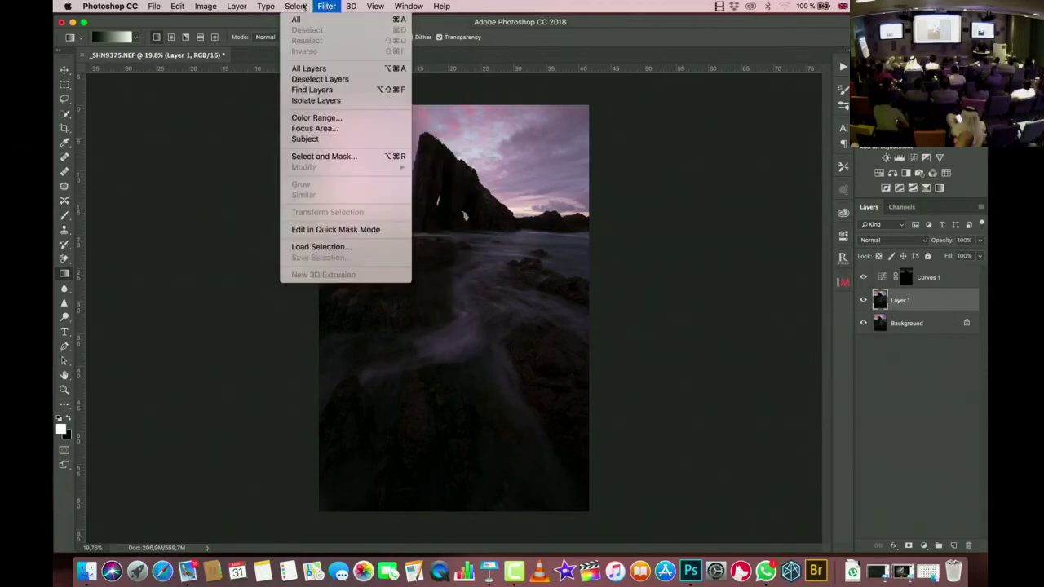
{"action": "left_click", "coordinate": [322, 118]}
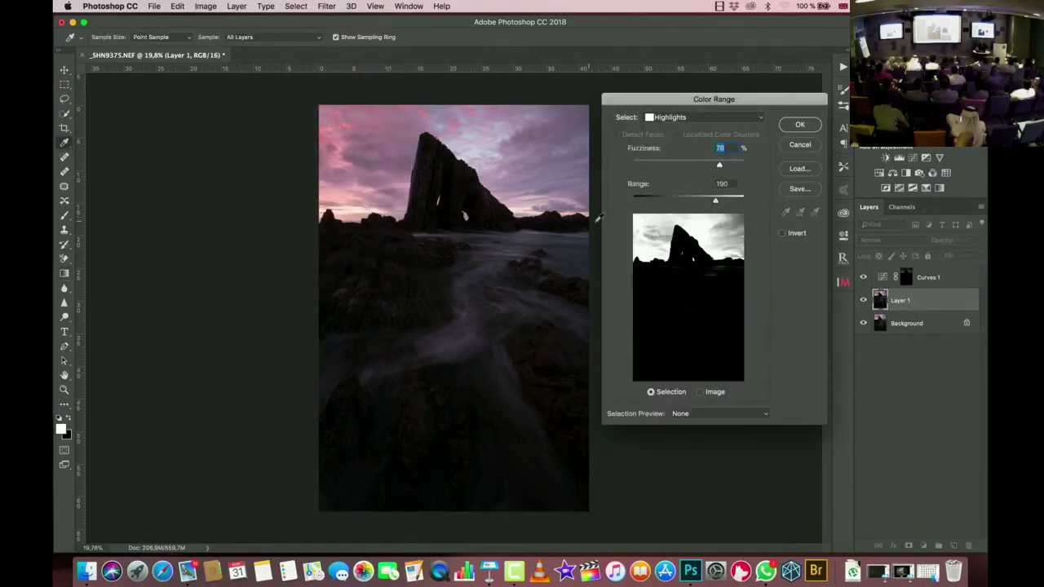
{"action": "left_click", "coordinate": [788, 125]}
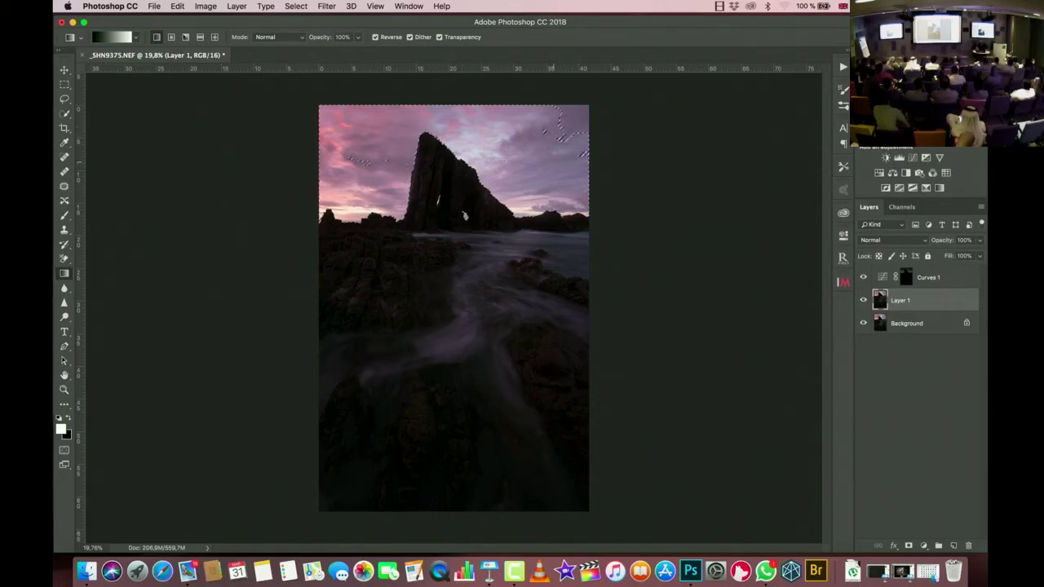
Step: Add the missed cloud areas in the sky's upper-right corner to the selection with the Quick Selection tool
{"action": "left_click", "coordinate": [65, 114]}
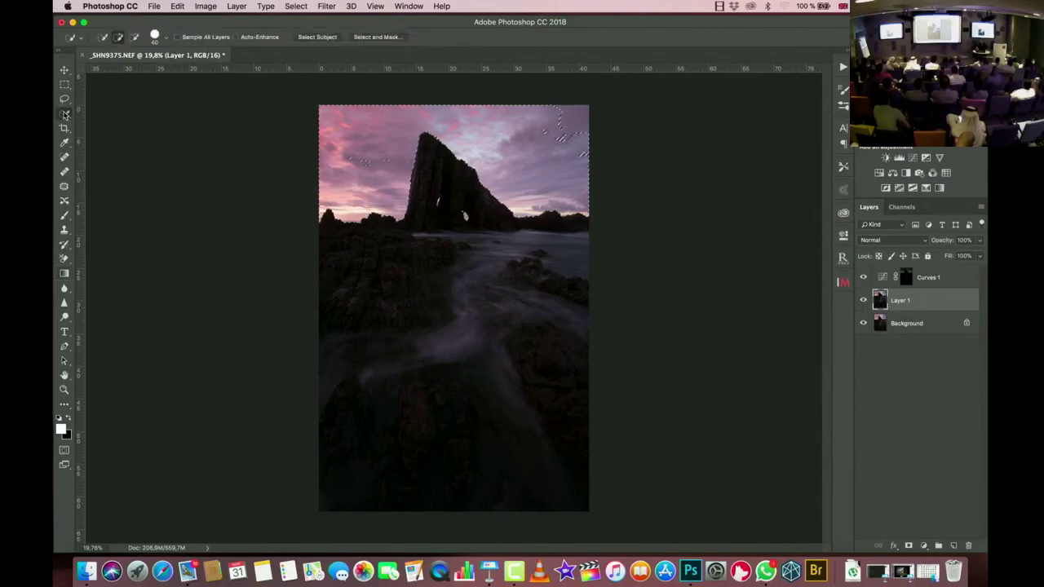
{"action": "key", "text": "alt"}
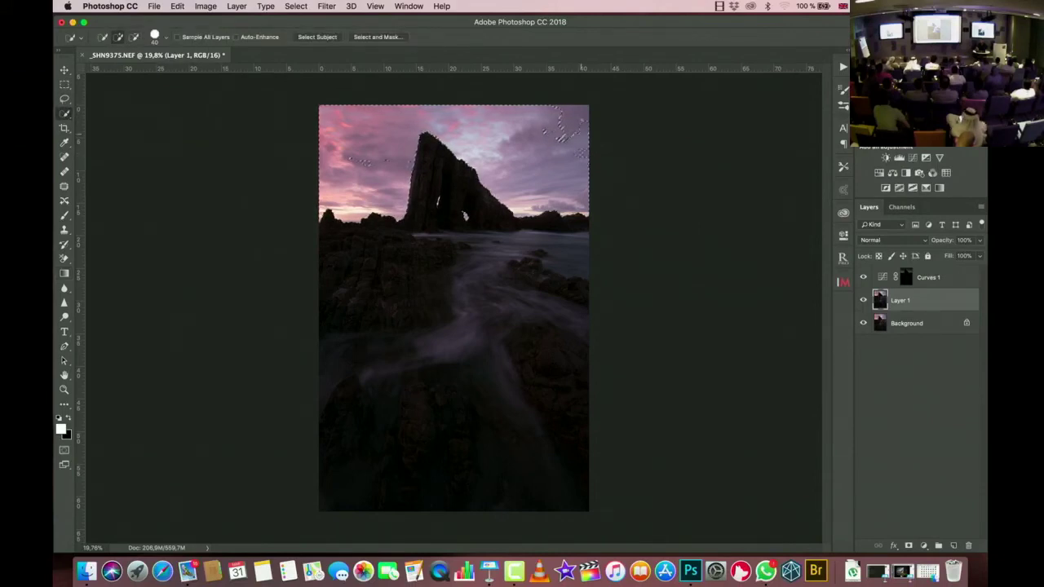
{"action": "left_click_drag", "start_coordinate": [582, 123], "coordinate": [544, 131]}
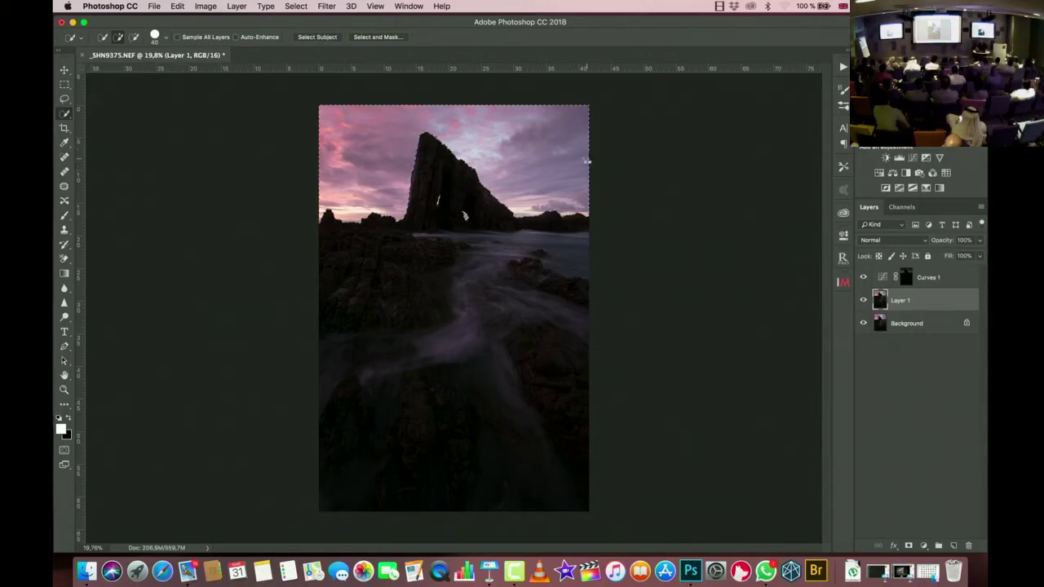
Step: Add a Curves adjustment layer from the sky selection and lower the RGB curve's midpoint to darken the sky
{"action": "left_click", "coordinate": [914, 159]}
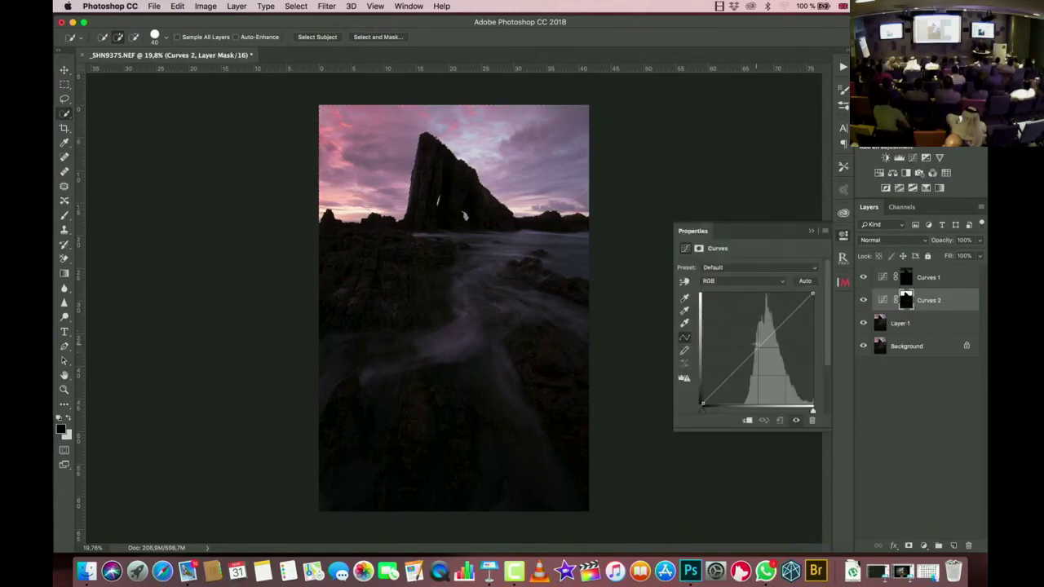
{"action": "left_click_drag", "start_coordinate": [757, 346], "coordinate": [763, 353]}
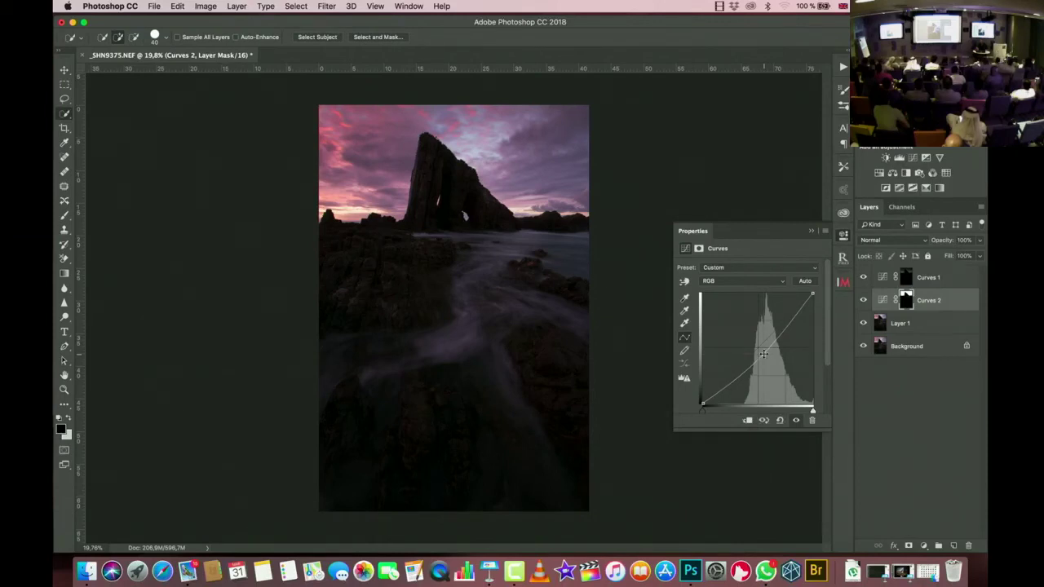
{"action": "left_click", "coordinate": [810, 231]}
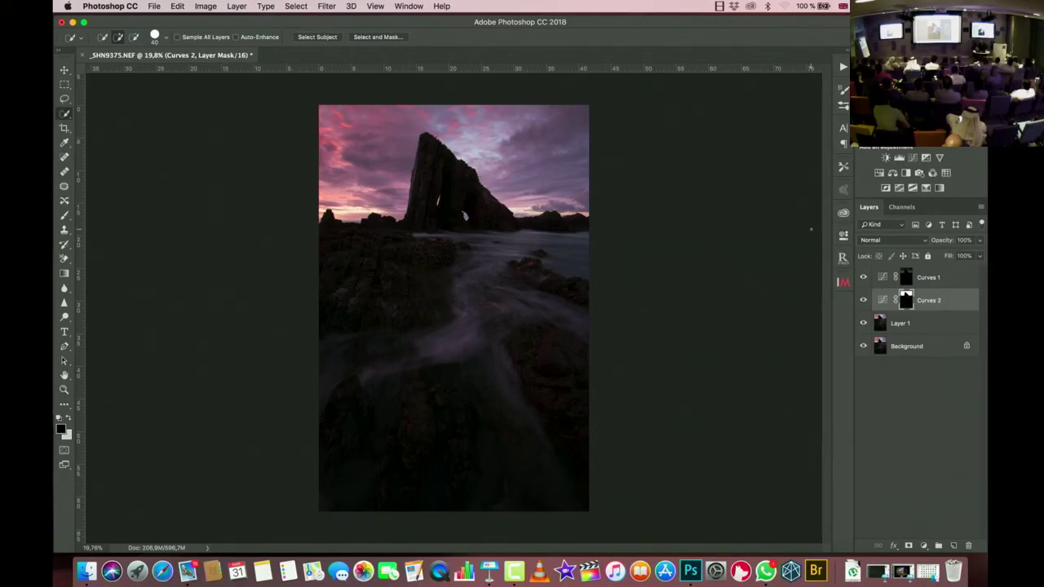
Step: Load the Curves 2 mask as a selection and invert it to select the rocks and water instead of the sky
{"action": "left_click", "coordinate": [902, 207]}
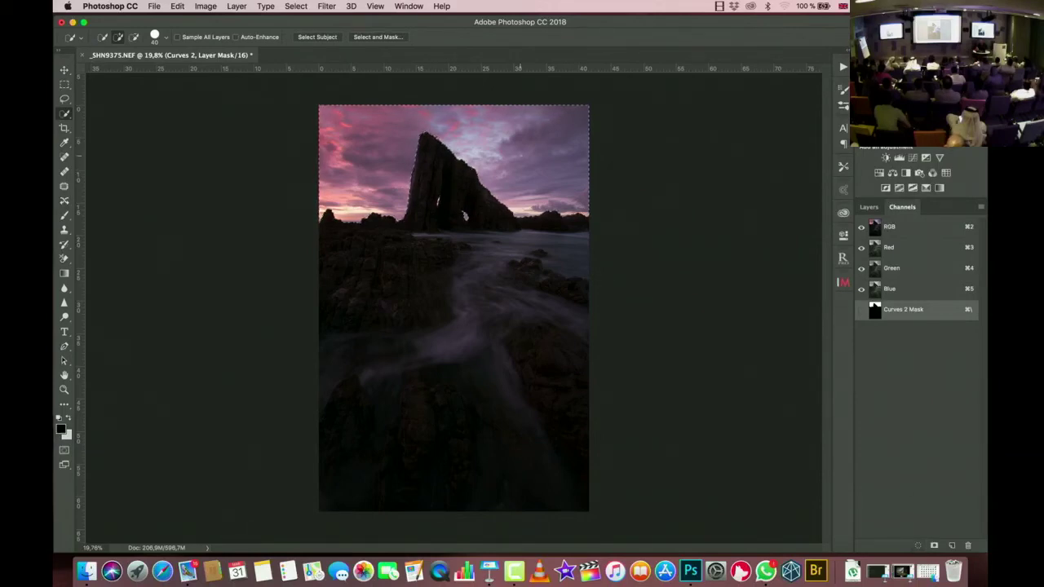
{"action": "left_click", "coordinate": [882, 231]}
{"action": "left_click", "coordinate": [871, 209]}
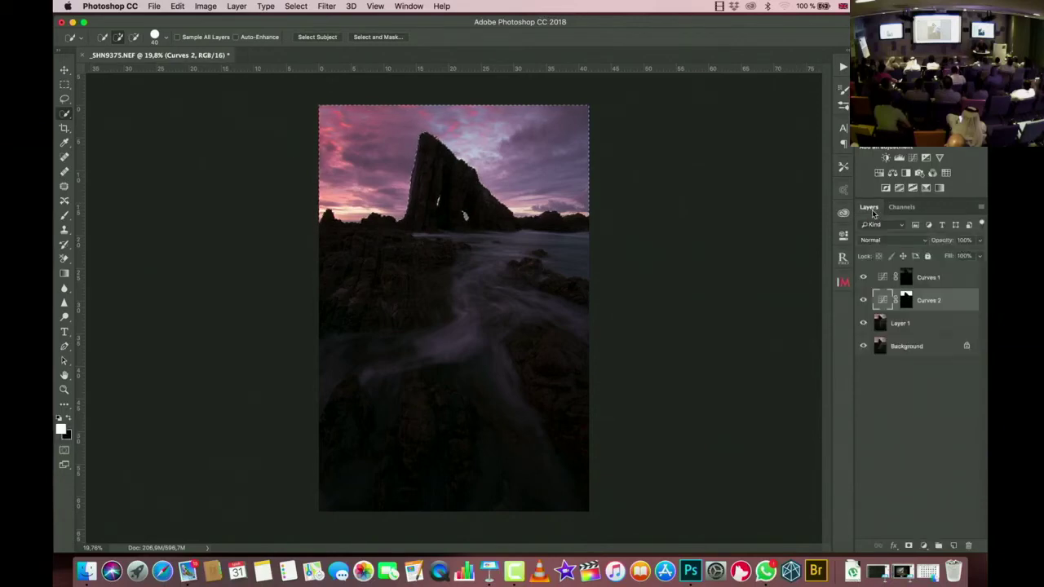
{"action": "left_click", "coordinate": [295, 6]}
{"action": "left_click", "coordinate": [305, 51]}
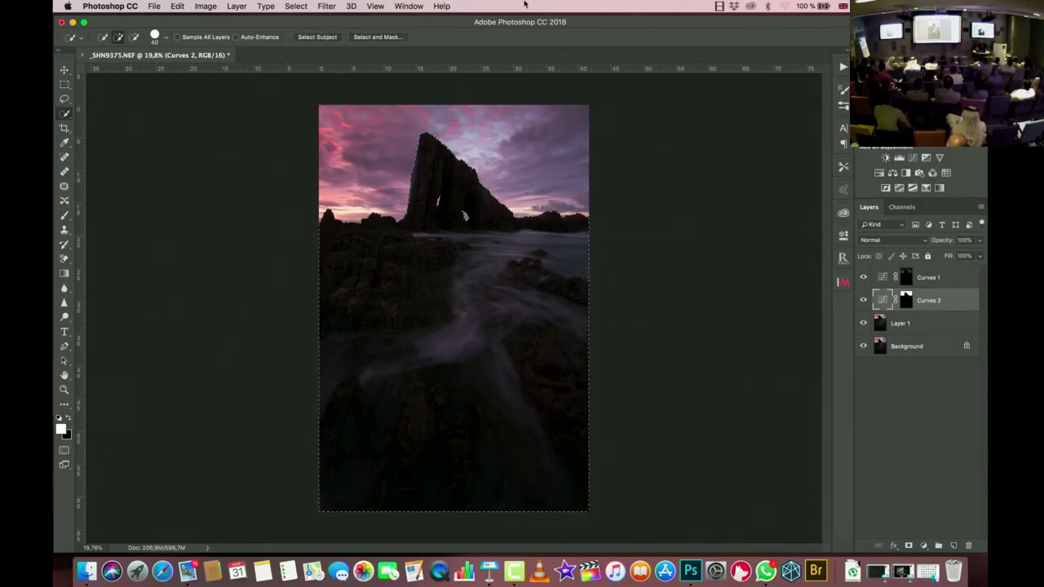
{"action": "left_click", "coordinate": [720, 6]}
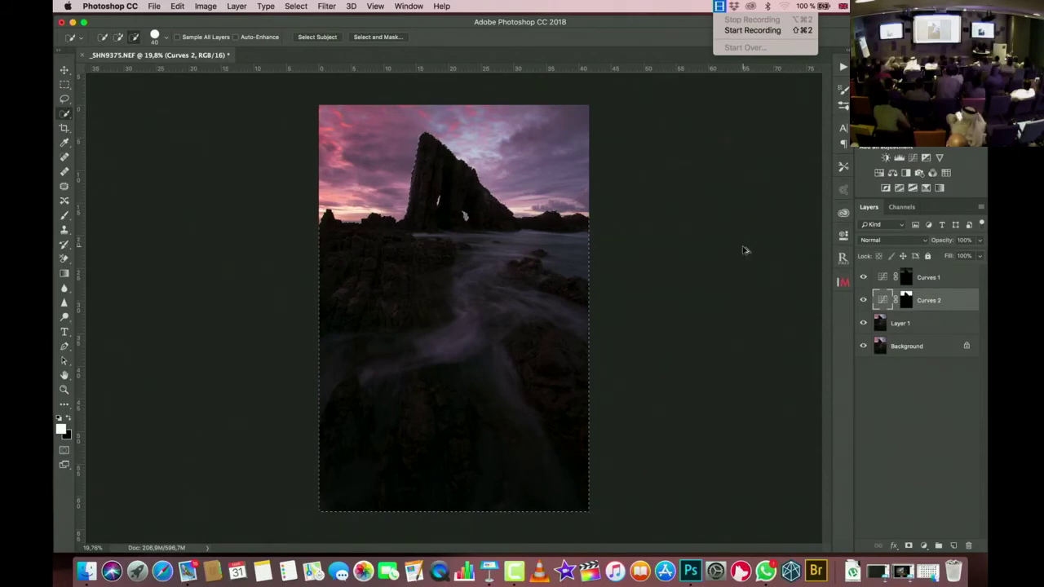
{"action": "left_click", "coordinate": [683, 29]}
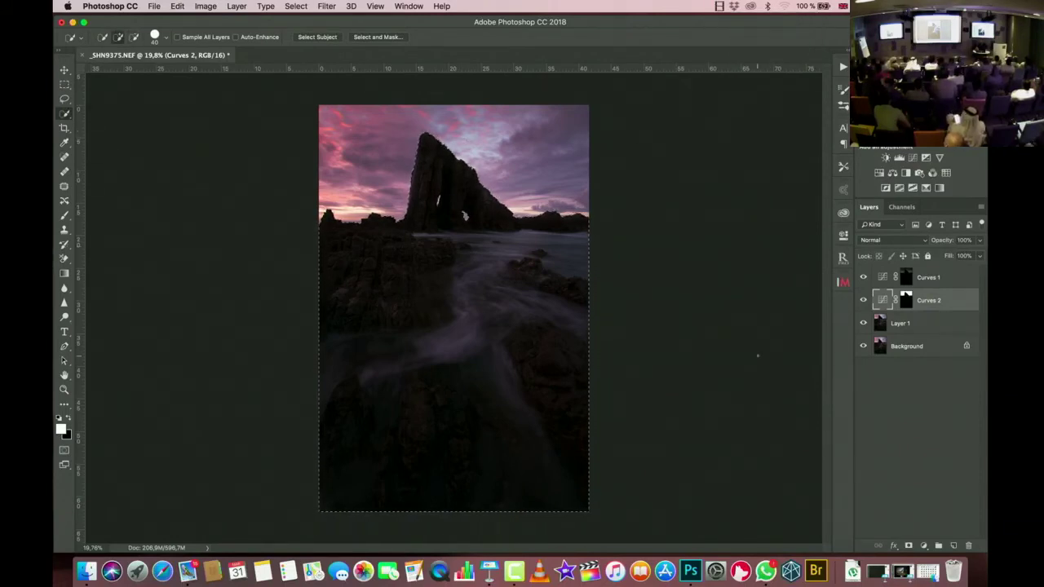
Step: Step back through the edit history, undoing the adjustments and transforms until only the Background layer is left
{"action": "key", "text": "super+d"}
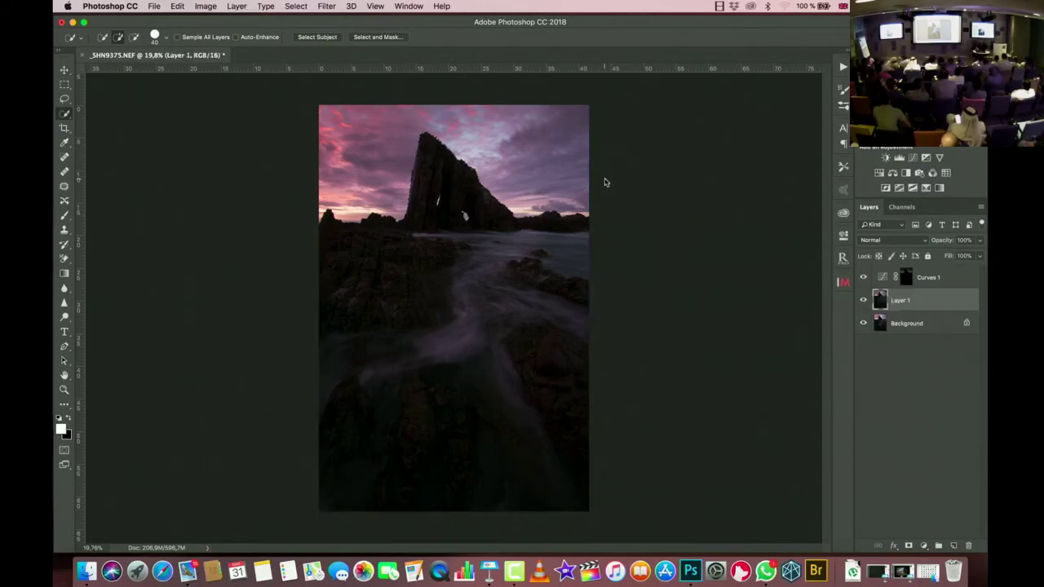
{"action": "key", "text": "alt+super+z"}
{"action": "key", "text": "alt+super+z"}
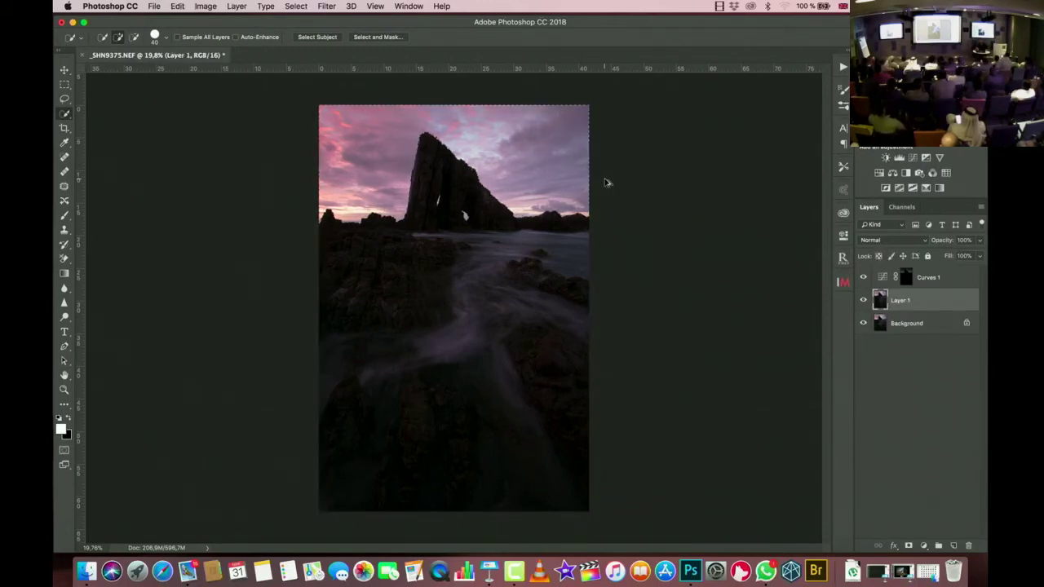
{"action": "key", "text": "alt+super+z"}
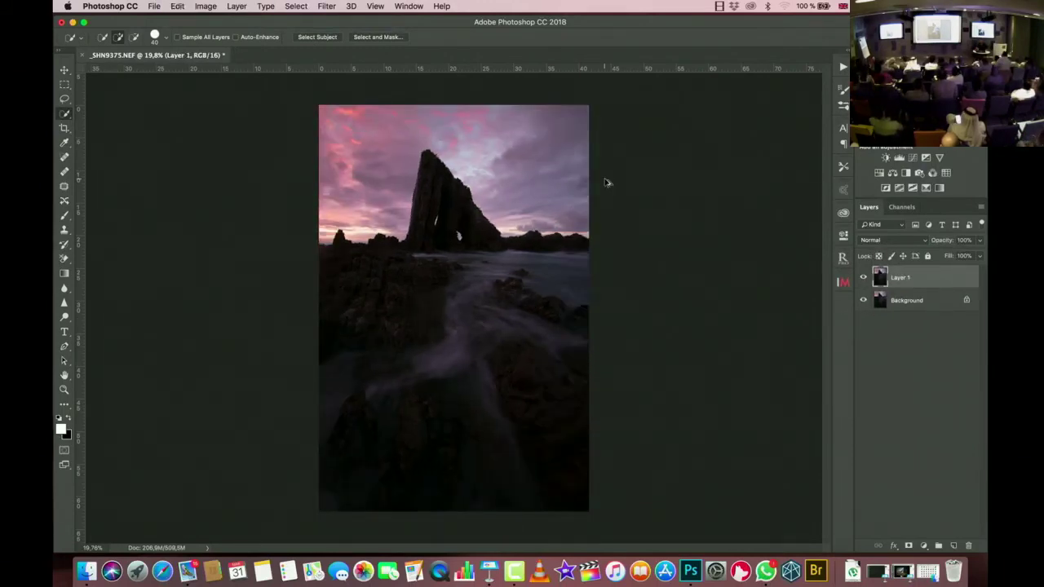
{"action": "key", "text": "alt+super+z"}
{"action": "key", "text": "alt+super+z"}
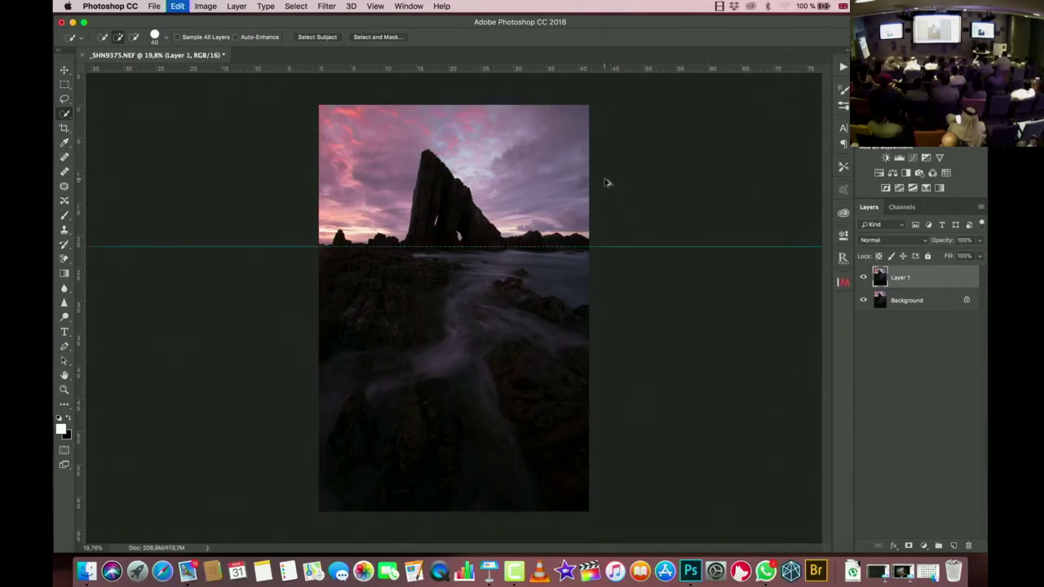
{"action": "key", "text": "alt+super+z"}
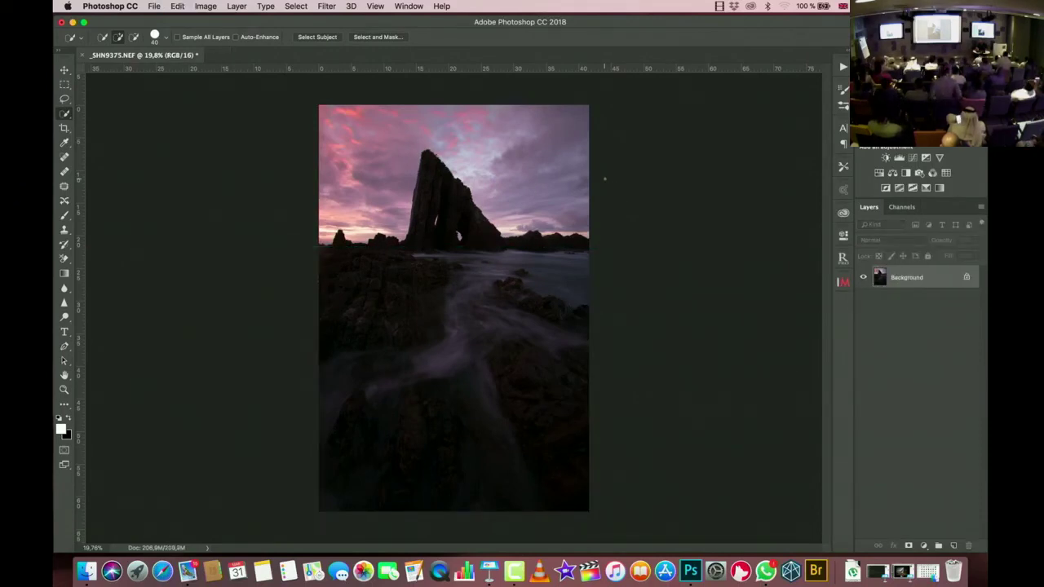
{"action": "left_click", "coordinate": [718, 6]}
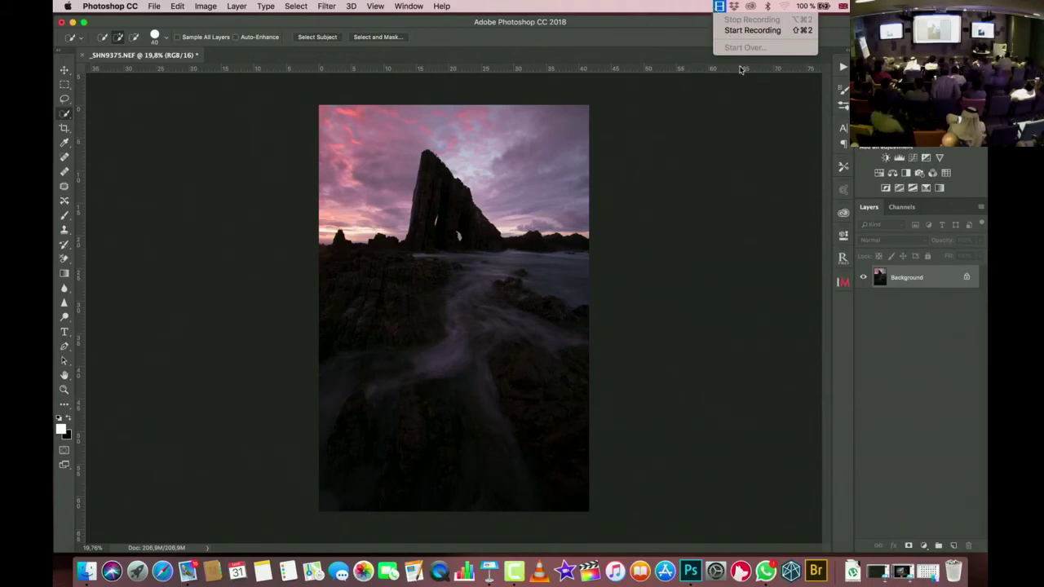
Step: Start a new screen recording with Camtasia Recorder
{"action": "left_click", "coordinate": [751, 30]}
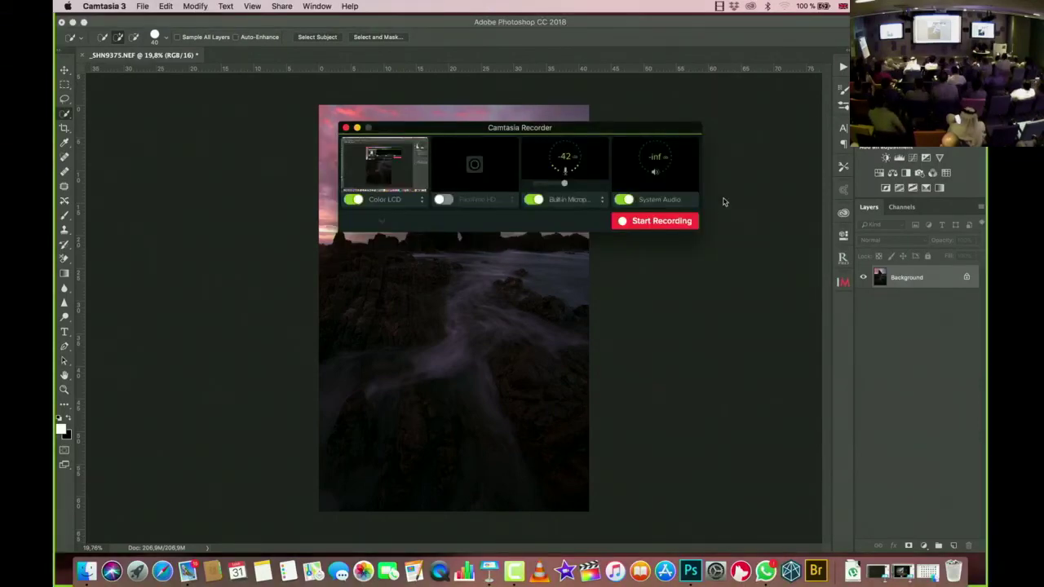
{"action": "left_click", "coordinate": [659, 221]}
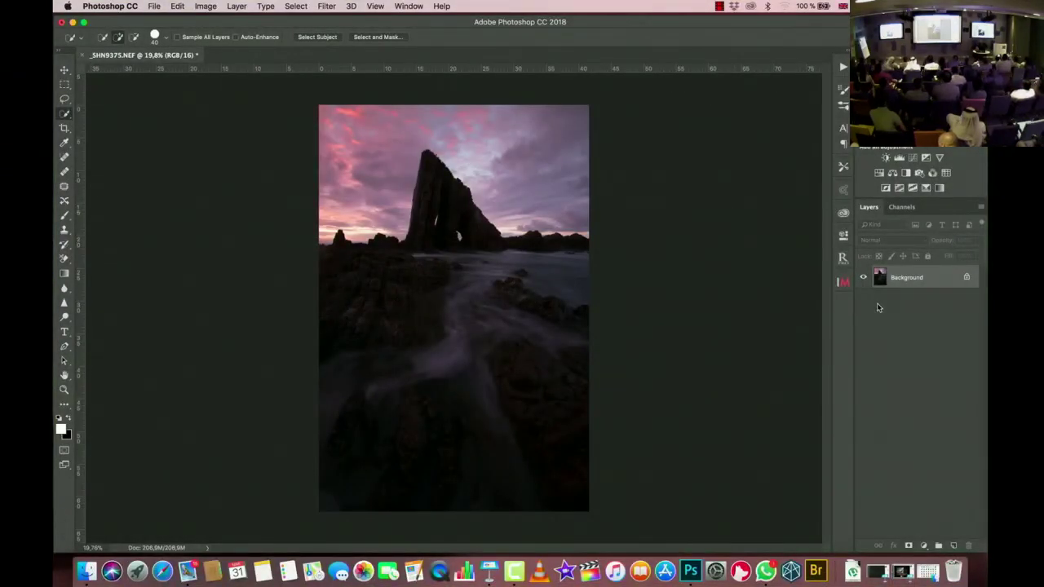
Step: Duplicate the Background layer and copy the area below the horizon onto another new layer using a rectangular marquee
{"action": "key", "text": "super+j"}
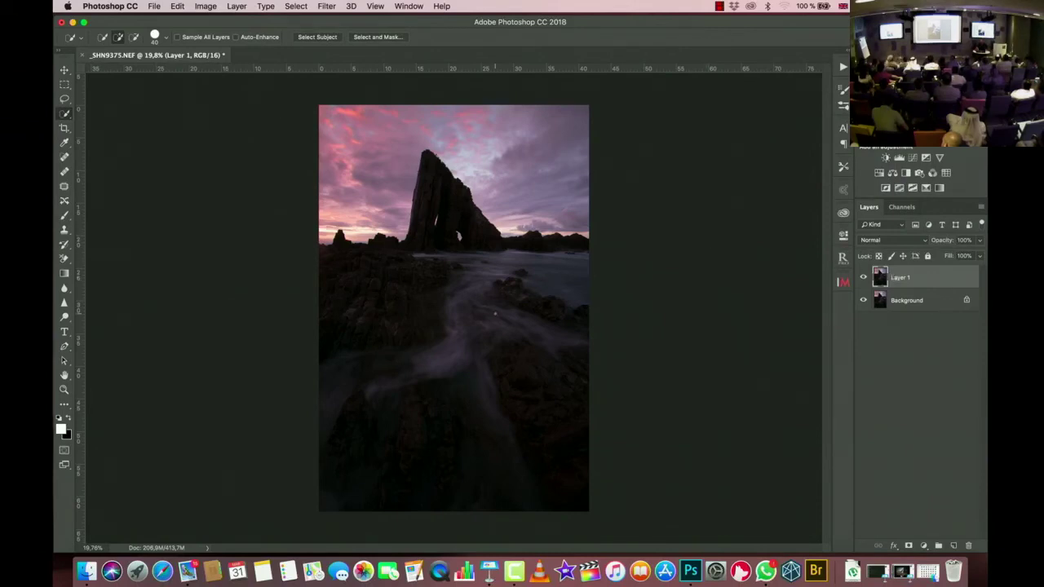
{"action": "left_click", "coordinate": [65, 85]}
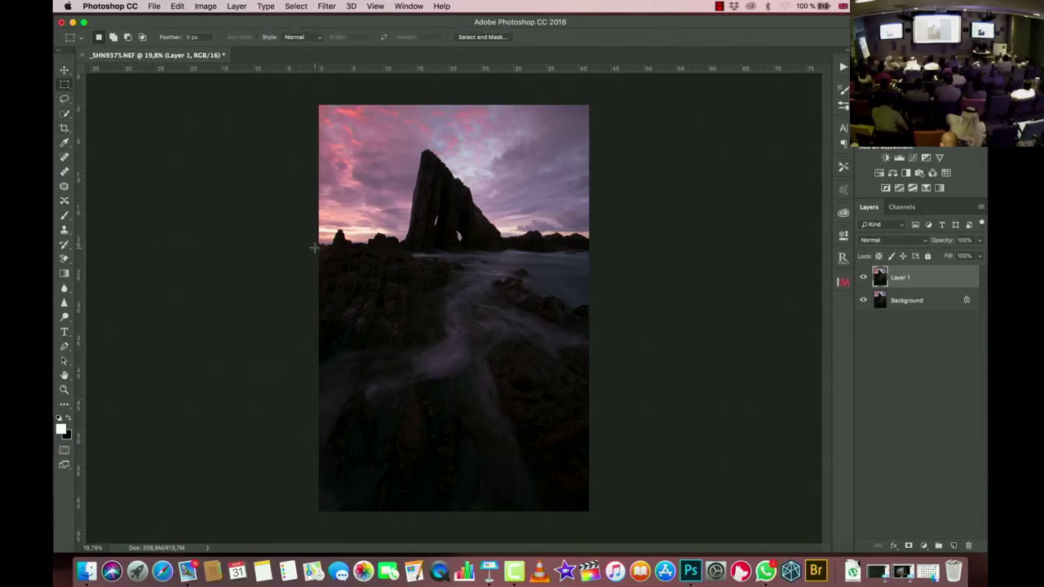
{"action": "left_click_drag", "start_coordinate": [326, 248], "coordinate": [640, 519]}
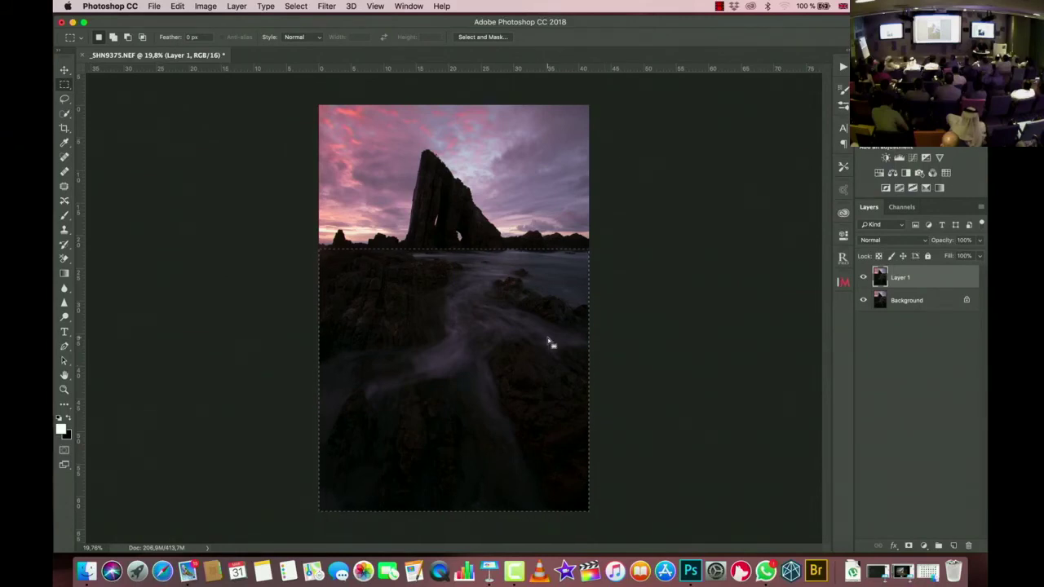
{"action": "key", "text": "super+c"}
{"action": "key", "text": "super+v"}
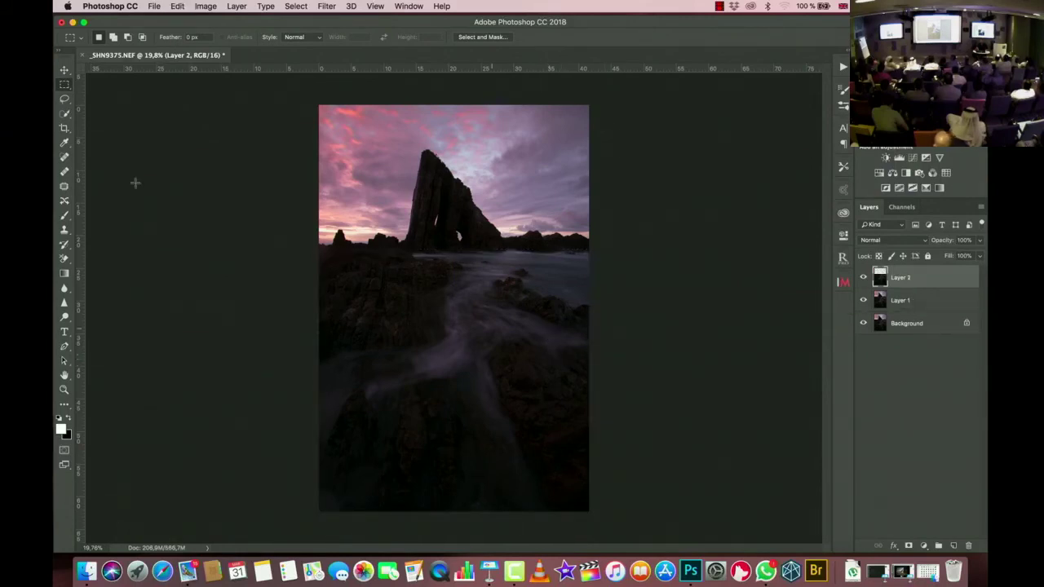
Step: Try shifting the copied foreground layer sideways with the Move tool and return it to its original position
{"action": "left_click", "coordinate": [64, 70]}
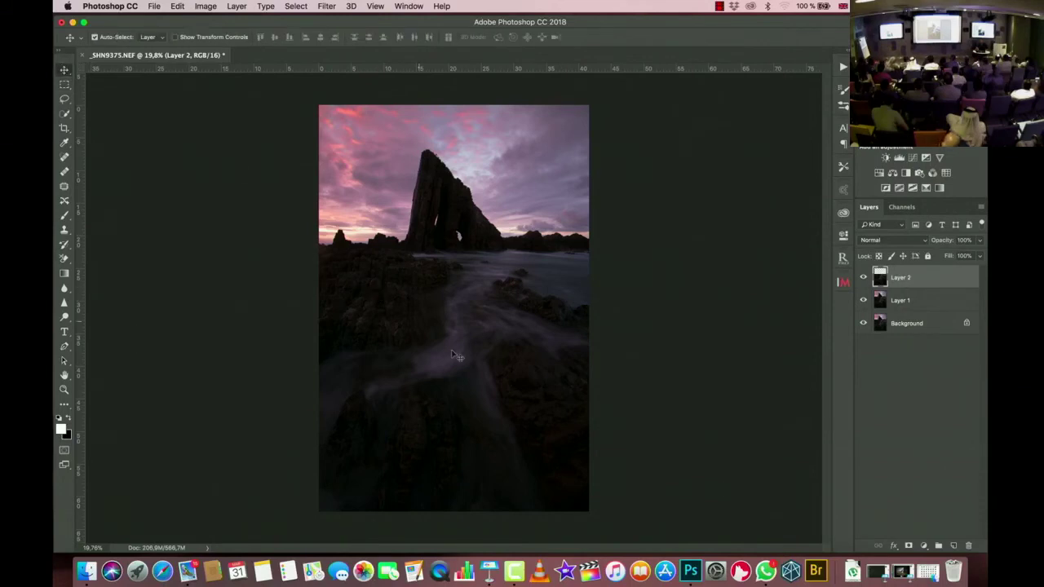
{"action": "mouse_move", "coordinate": [480, 364]}
{"action": "left_mouse_down"}
{"action": "mouse_move", "coordinate": [503, 364]}
{"action": "mouse_move", "coordinate": [462, 366]}
{"action": "mouse_move", "coordinate": [531, 364]}
{"action": "mouse_move", "coordinate": [443, 373]}
{"action": "mouse_move", "coordinate": [487, 360]}
{"action": "mouse_move", "coordinate": [440, 362]}
{"action": "mouse_move", "coordinate": [490, 361]}
{"action": "mouse_move", "coordinate": [463, 363]}
{"action": "left_mouse_up"}
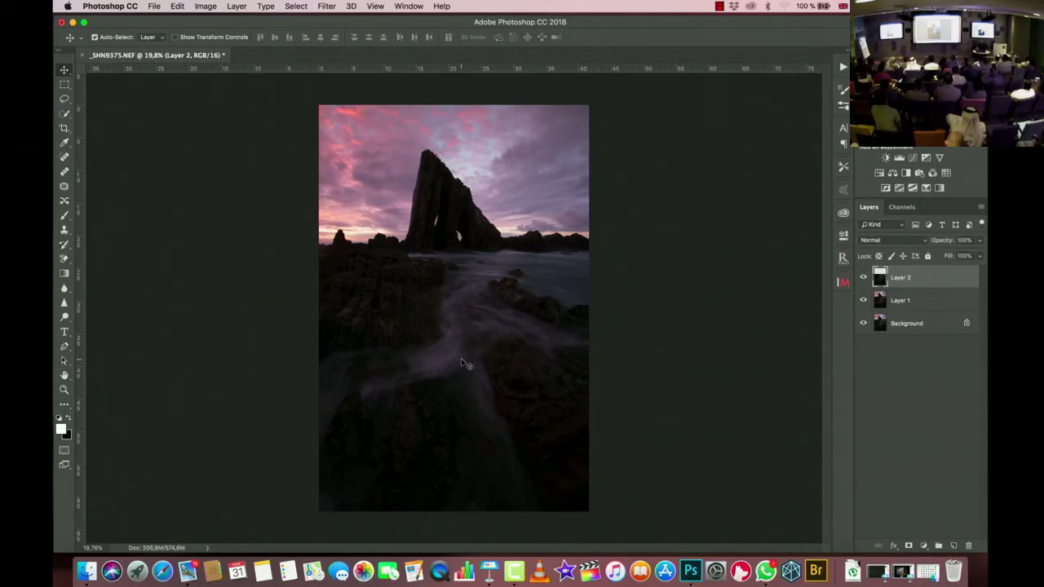
{"action": "key", "text": "super"}
{"action": "left_click_drag", "start_coordinate": [481, 367], "coordinate": [482, 370]}
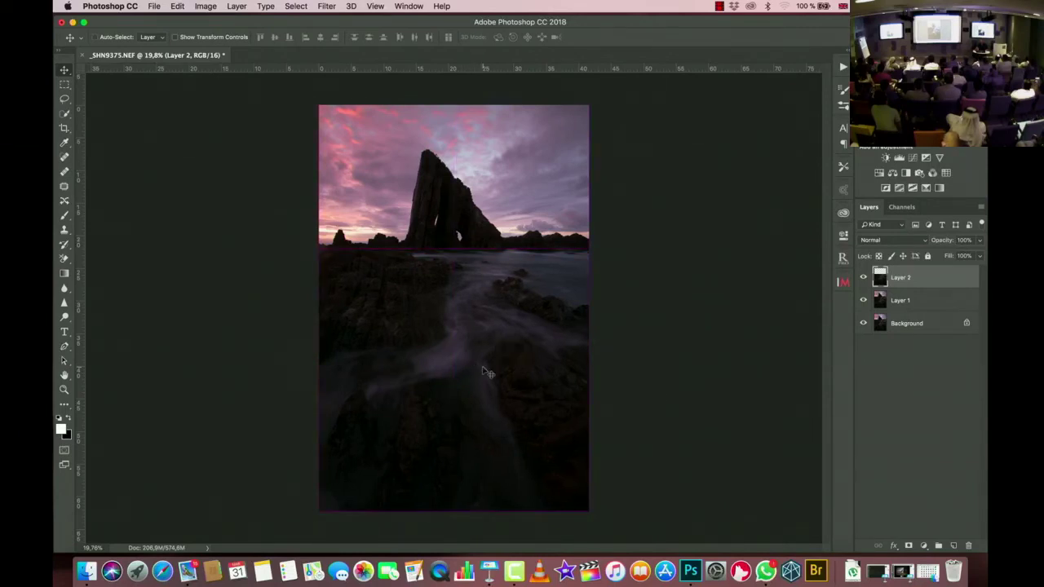
Step: Widen the foreground copy to about 107%, pull its lower-right corner outward past the canvas, and merge it into Layer 1
{"action": "key", "text": "super+t"}
{"action": "mouse_move", "coordinate": [590, 381]}
{"action": "left_mouse_down"}
{"action": "mouse_move", "coordinate": [624, 380]}
{"action": "mouse_move", "coordinate": [606, 379]}
{"action": "left_mouse_up"}
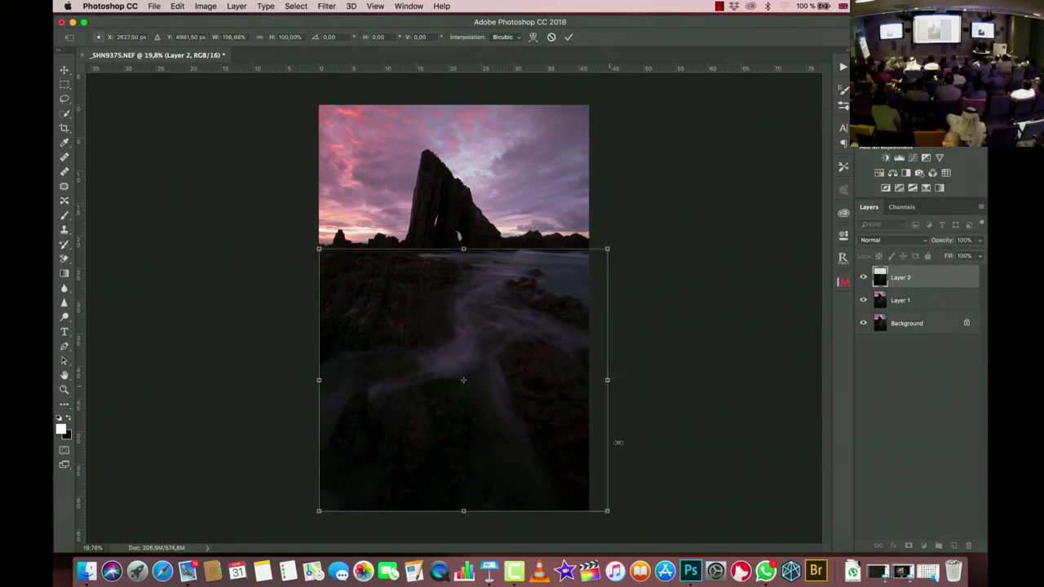
{"action": "left_click_drag", "start_coordinate": [609, 512], "coordinate": [648, 521]}
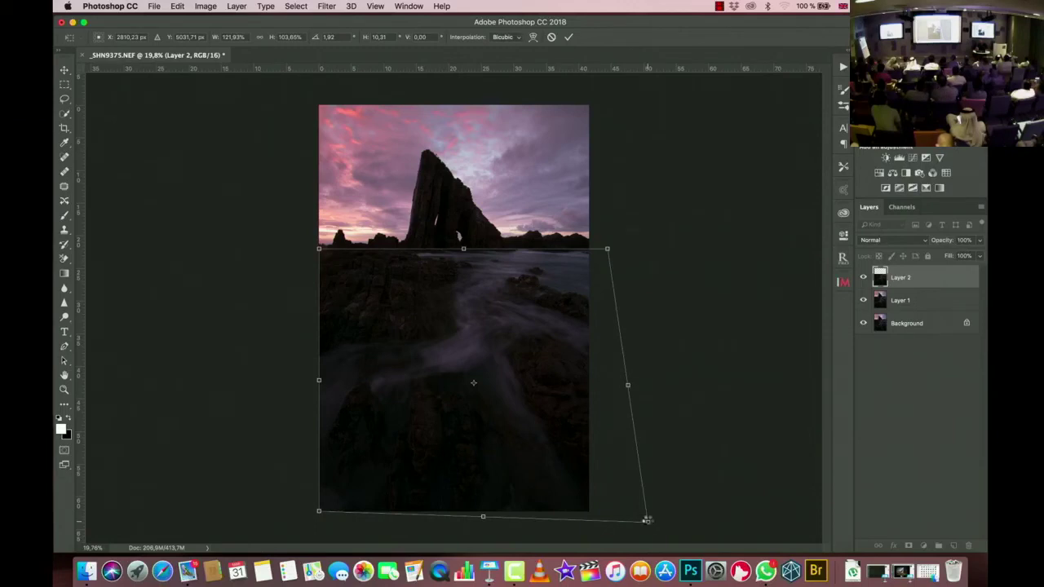
{"action": "key", "text": "Escape"}
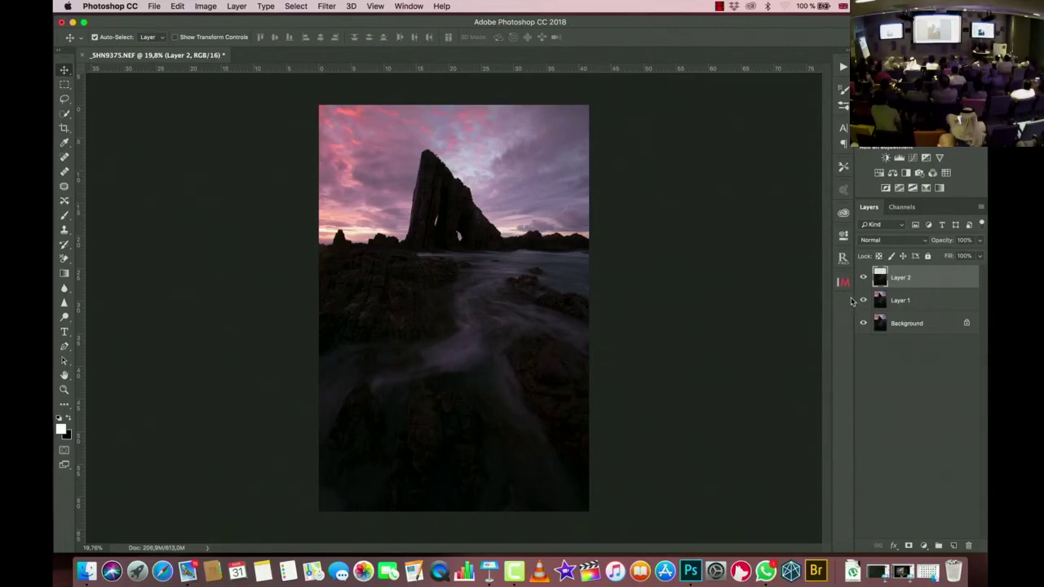
{"action": "key", "text": "Delete"}
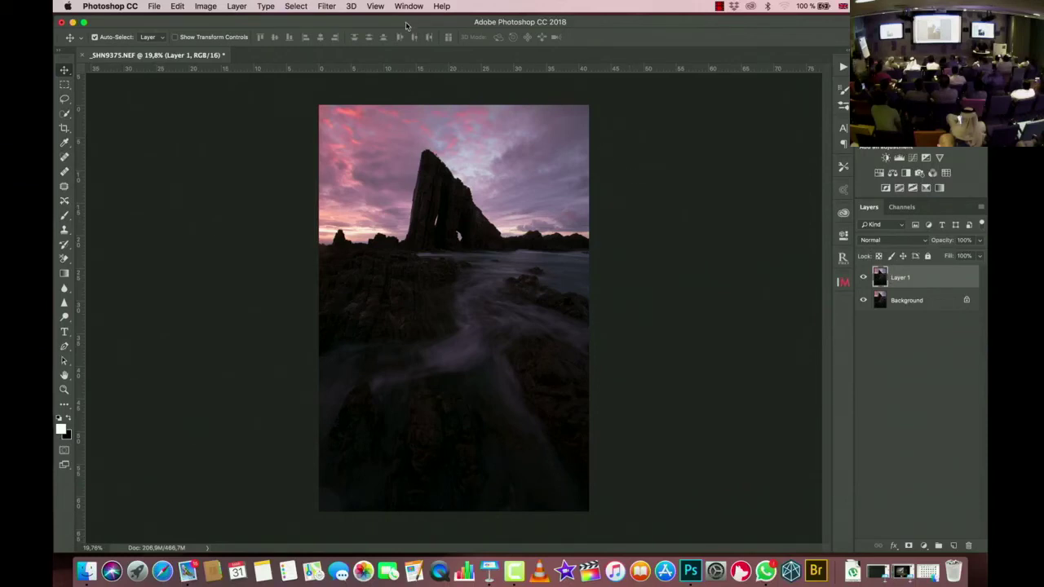
Step: Select the sky via Color Range highlights with 100% fuzziness, then correct the upper-right corner and horizon water specks with Quick Selection
{"action": "left_click", "coordinate": [291, 8]}
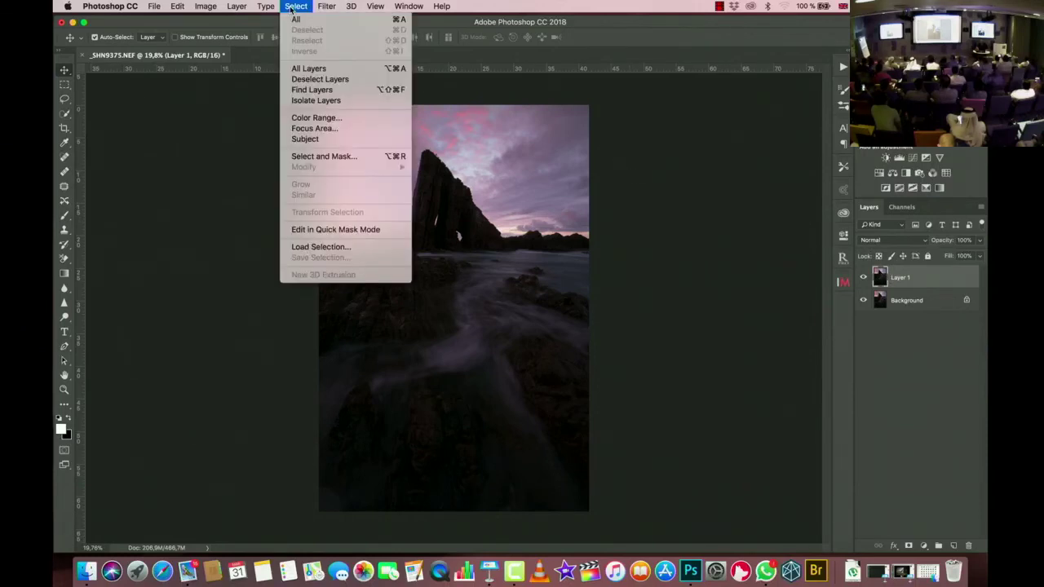
{"action": "left_click", "coordinate": [327, 118]}
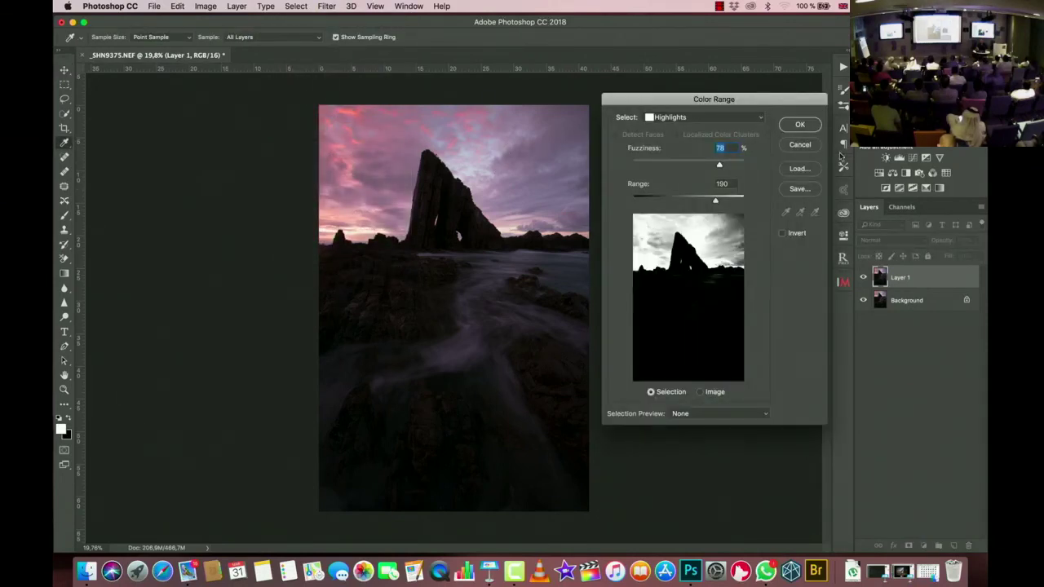
{"action": "left_click_drag", "start_coordinate": [720, 167], "coordinate": [744, 168]}
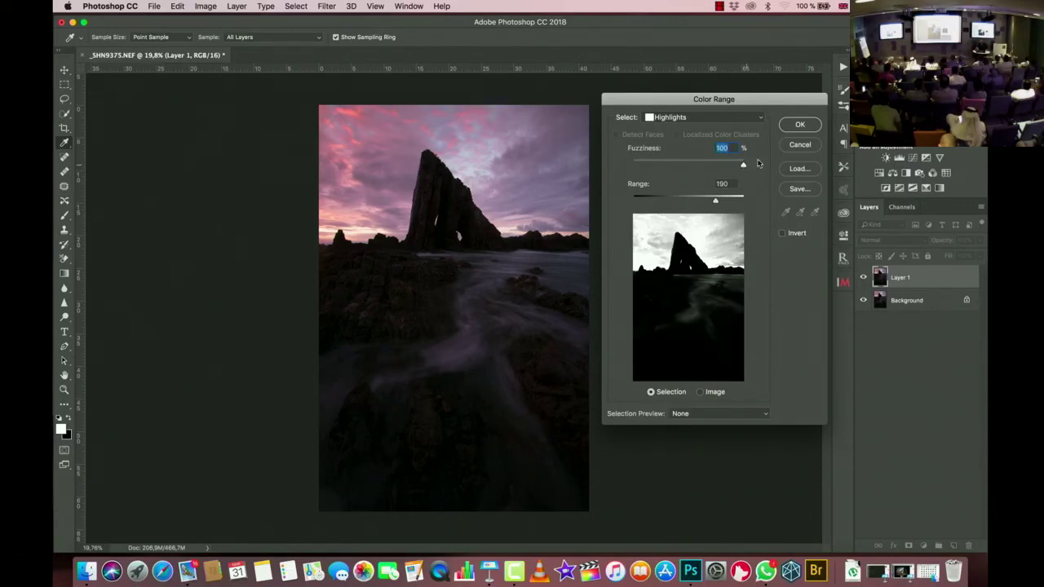
{"action": "left_click", "coordinate": [800, 127]}
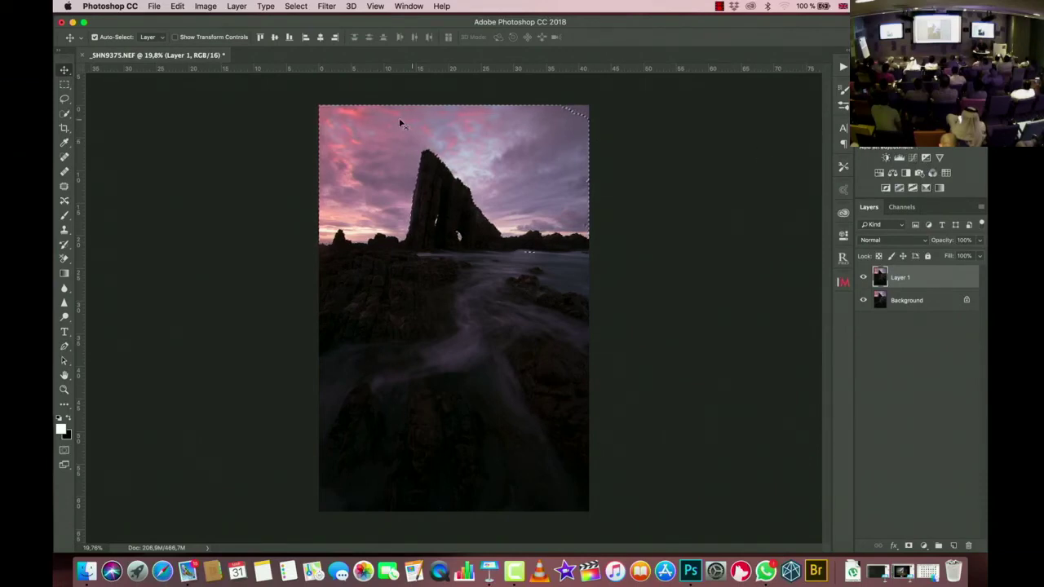
{"action": "left_click", "coordinate": [64, 116]}
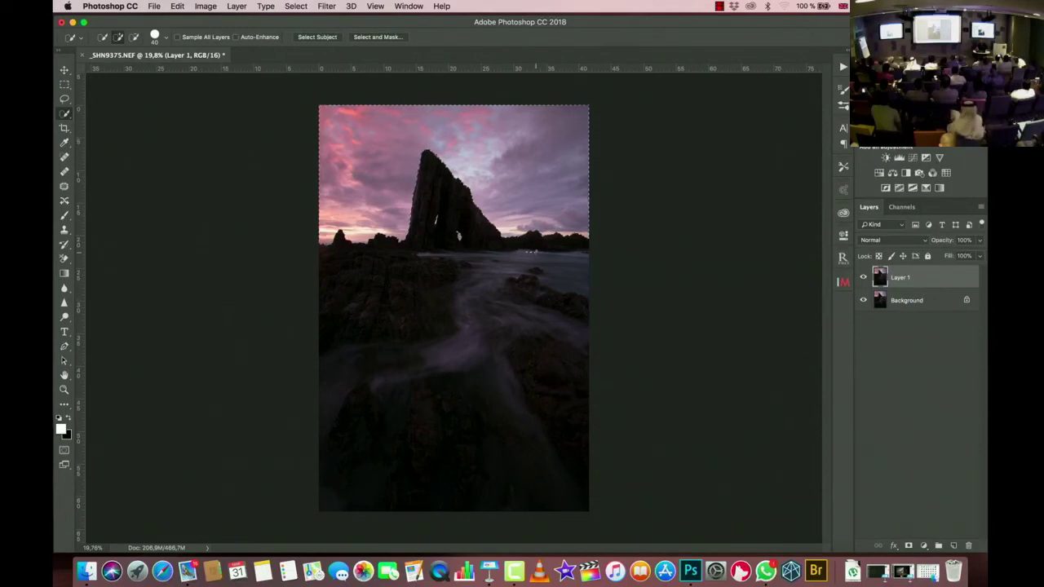
{"action": "key", "text": "alt"}
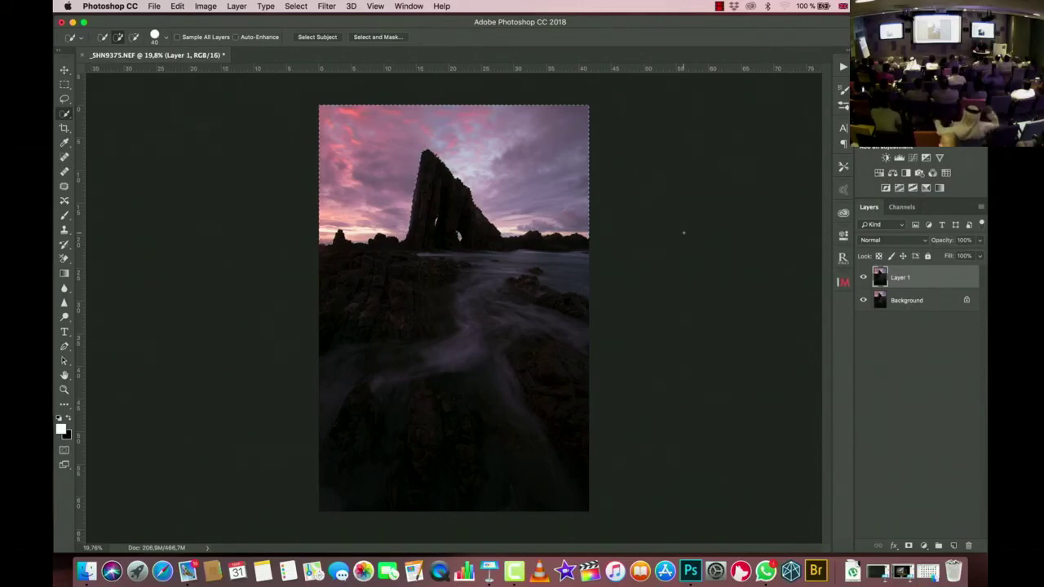
Step: Add a Curves adjustment layer from the sky selection and pull the RGB curve's midpoint down to darken the sky
{"action": "left_click", "coordinate": [913, 157]}
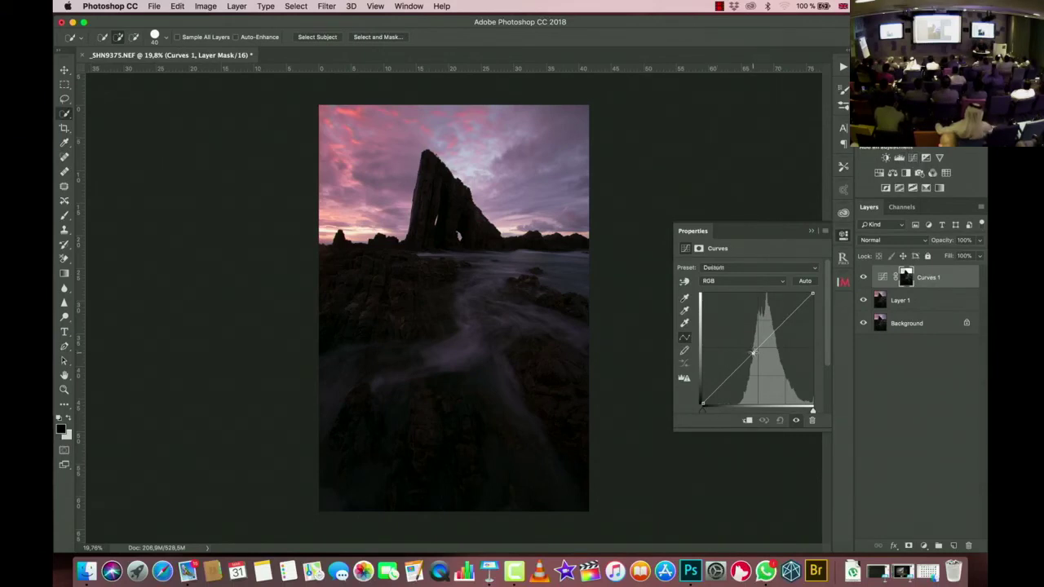
{"action": "left_click_drag", "start_coordinate": [751, 352], "coordinate": [758, 357]}
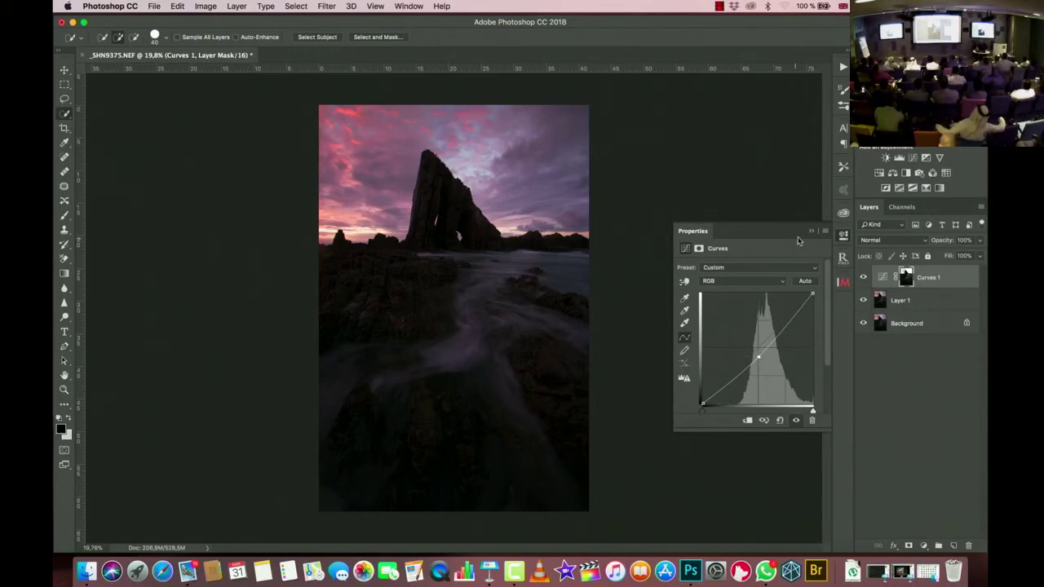
{"action": "left_click", "coordinate": [810, 234]}
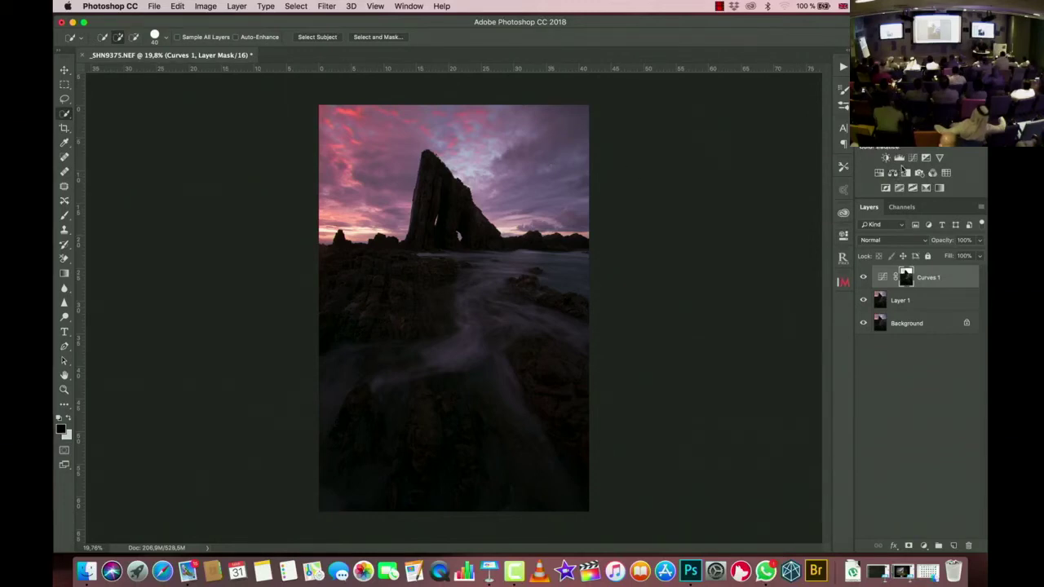
Step: Load the Curves 1 mask channel as a selection and invert it to select the rocks and water
{"action": "left_click", "coordinate": [902, 209]}
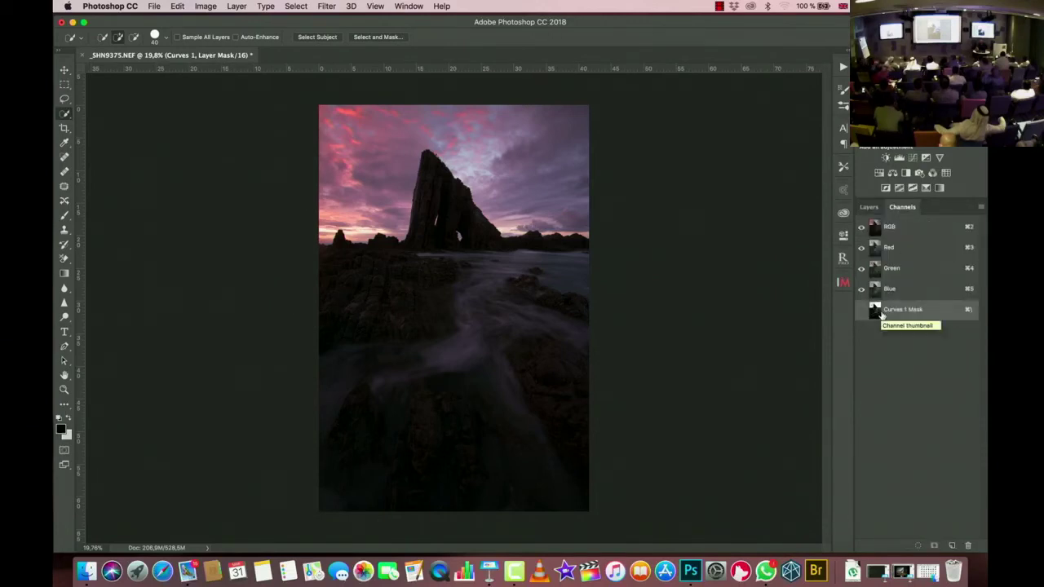
{"action": "left_click", "coordinate": [918, 545]}
{"action": "left_click", "coordinate": [879, 229]}
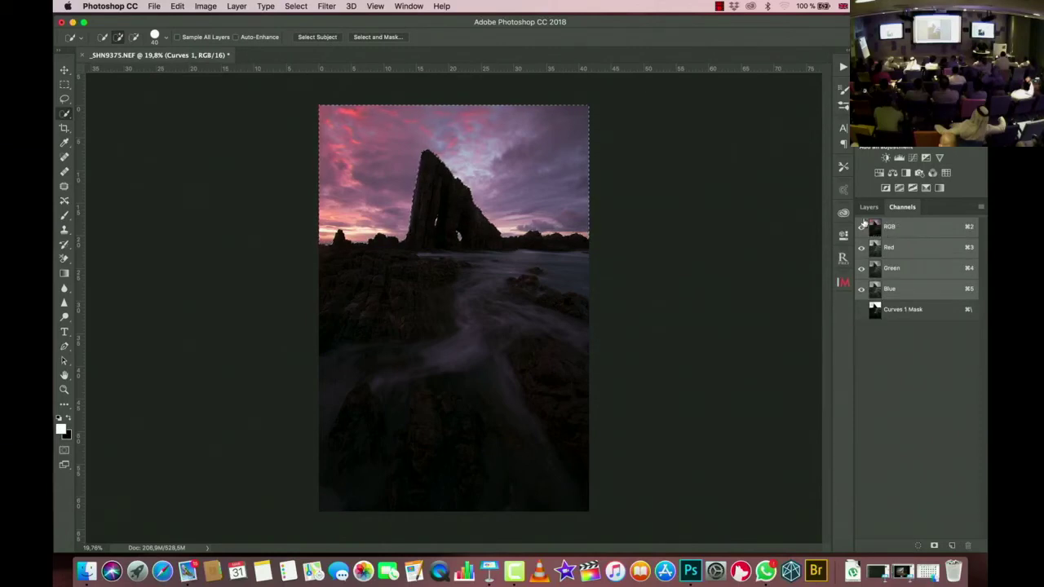
{"action": "left_click", "coordinate": [868, 209]}
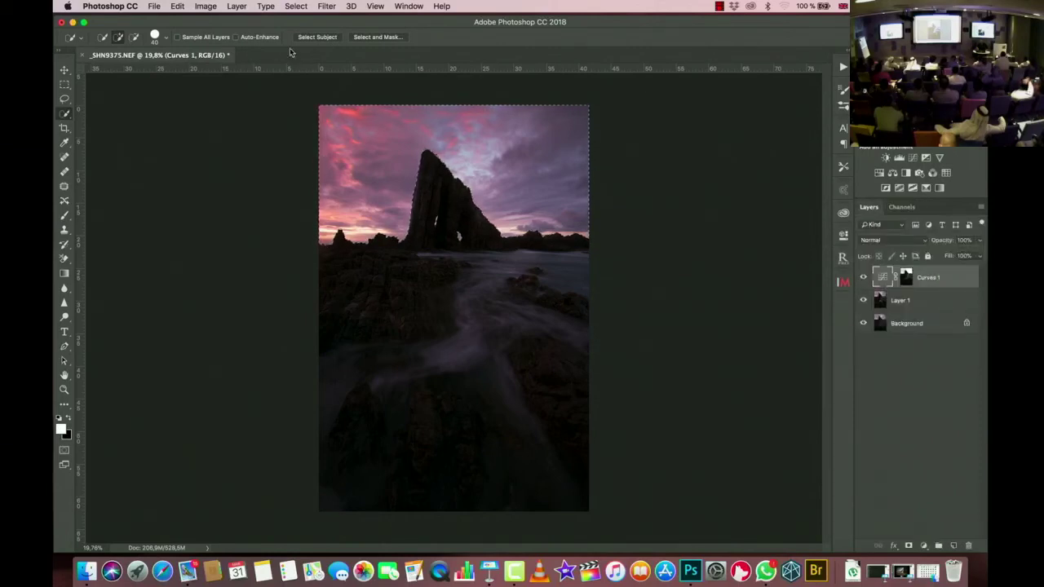
{"action": "left_click", "coordinate": [296, 7]}
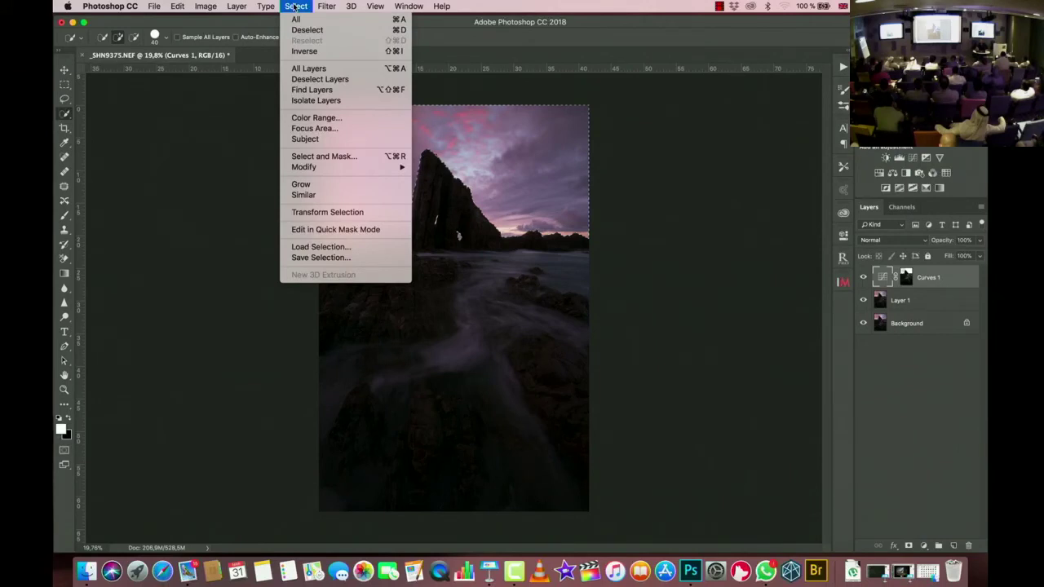
{"action": "left_click", "coordinate": [301, 51]}
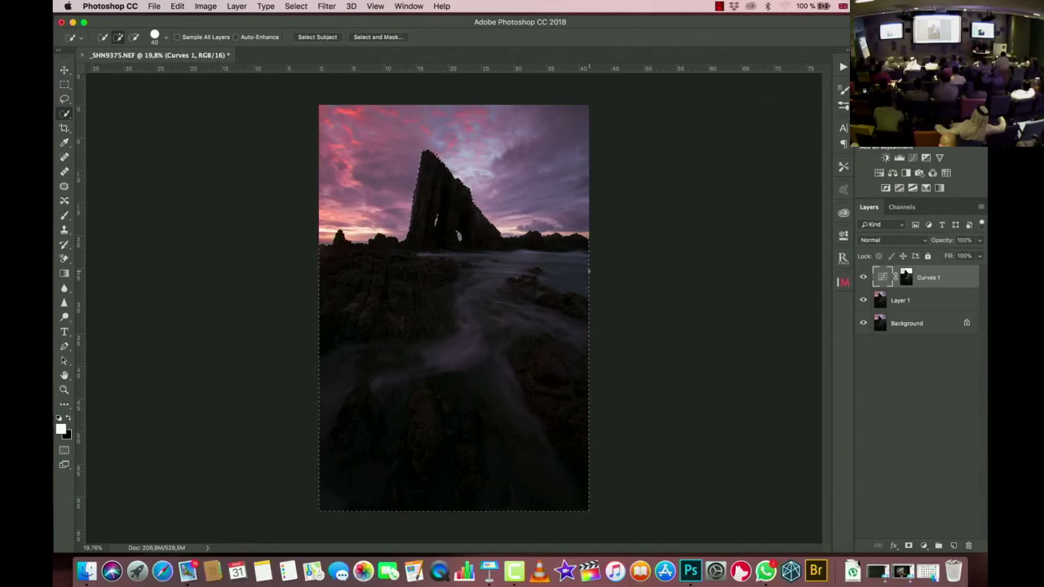
Step: Add a second Curves adjustment layer from the inverted selection and raise the RGB curve's midpoint to brighten the rocks and water
{"action": "left_click", "coordinate": [913, 158]}
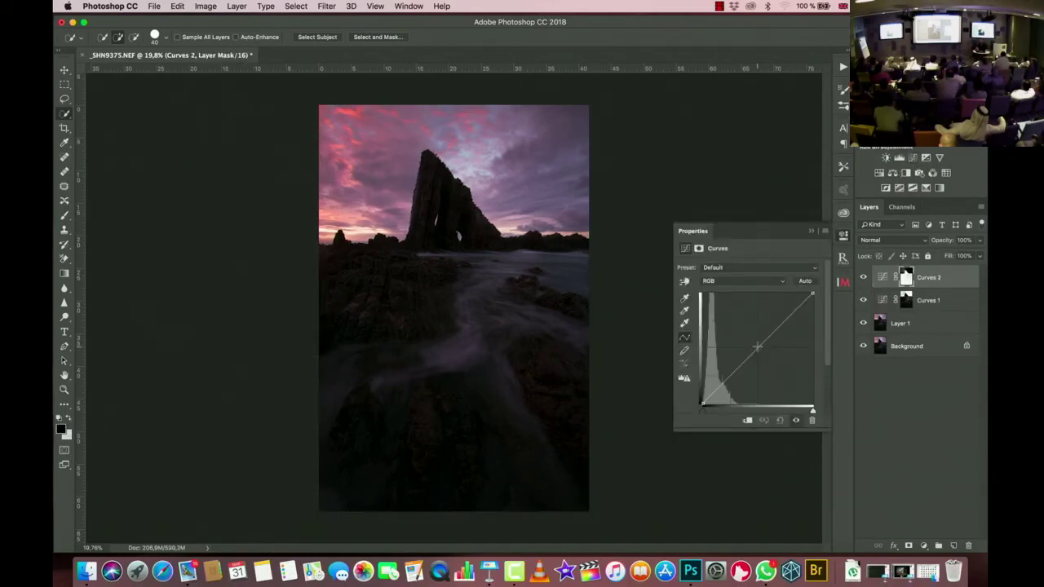
{"action": "left_click_drag", "start_coordinate": [757, 346], "coordinate": [748, 336]}
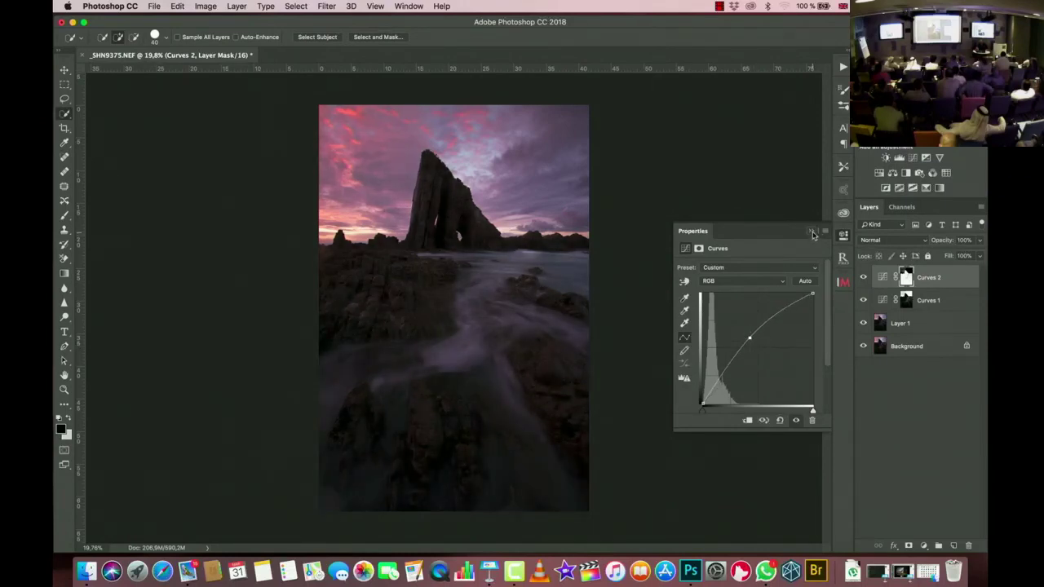
{"action": "left_click", "coordinate": [811, 233]}
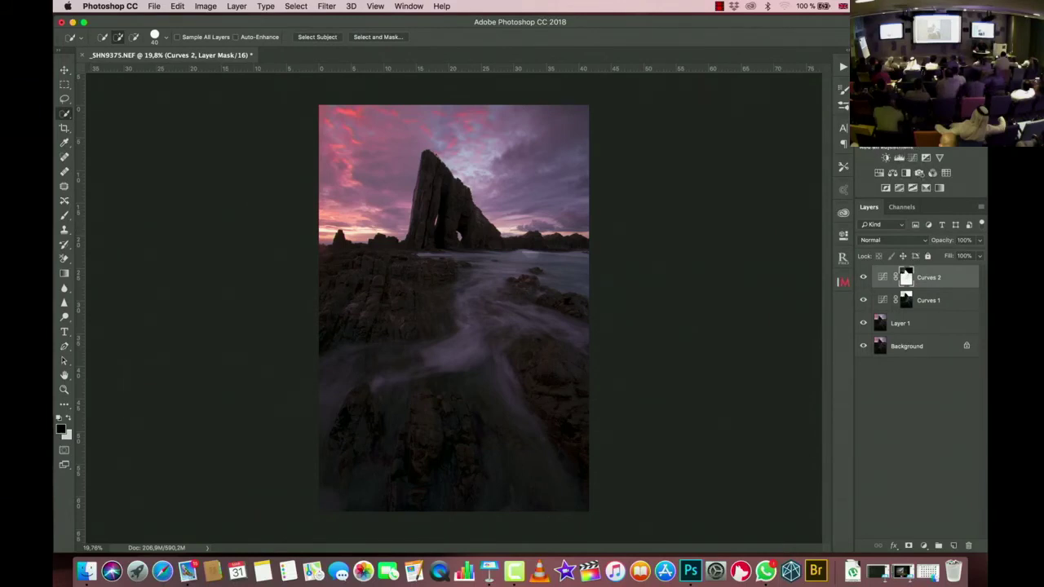
{"action": "left_click", "coordinate": [898, 158]}
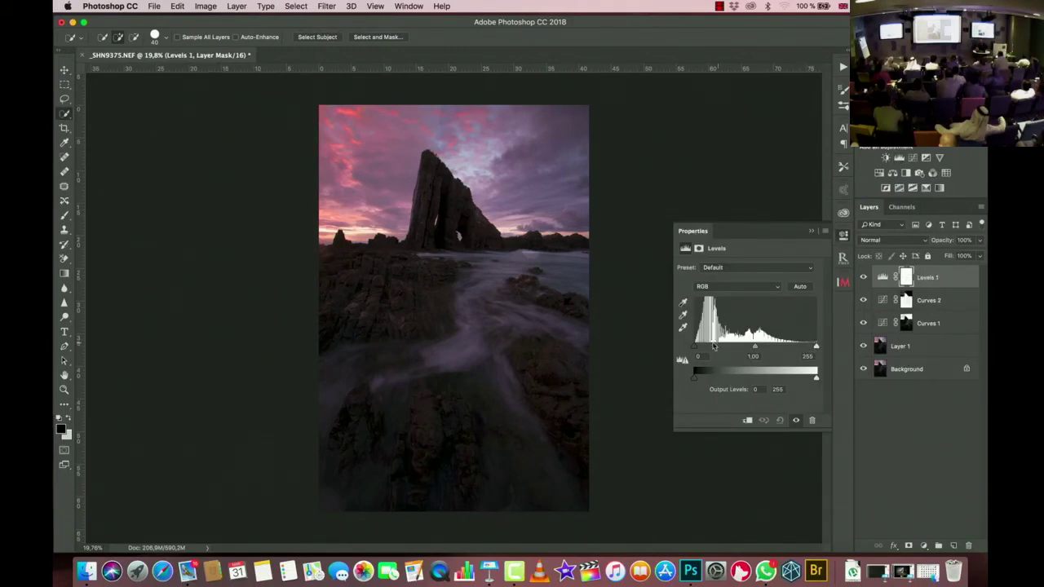
{"action": "left_click", "coordinate": [812, 420]}
{"action": "left_click", "coordinate": [810, 233]}
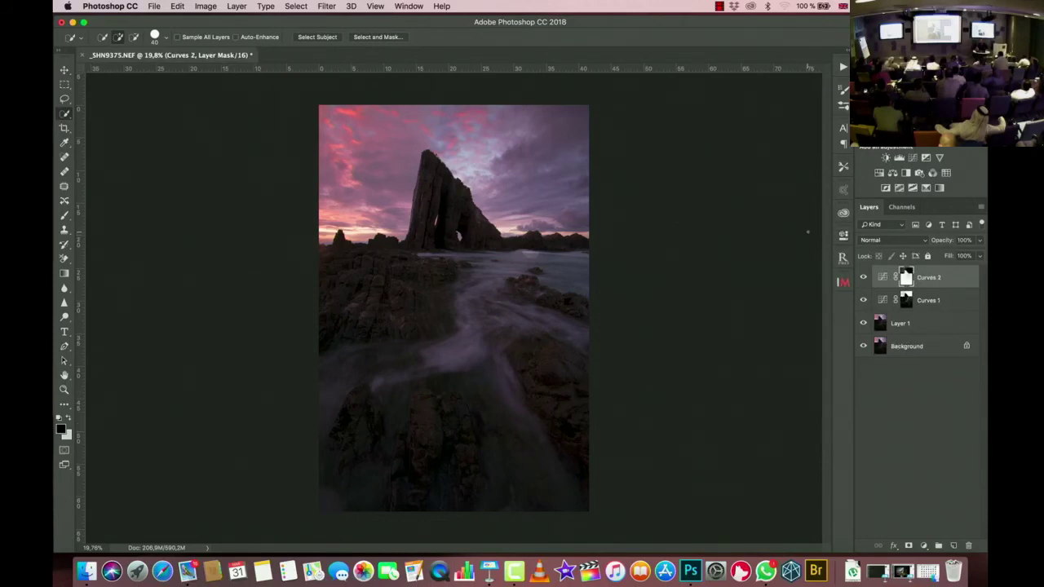
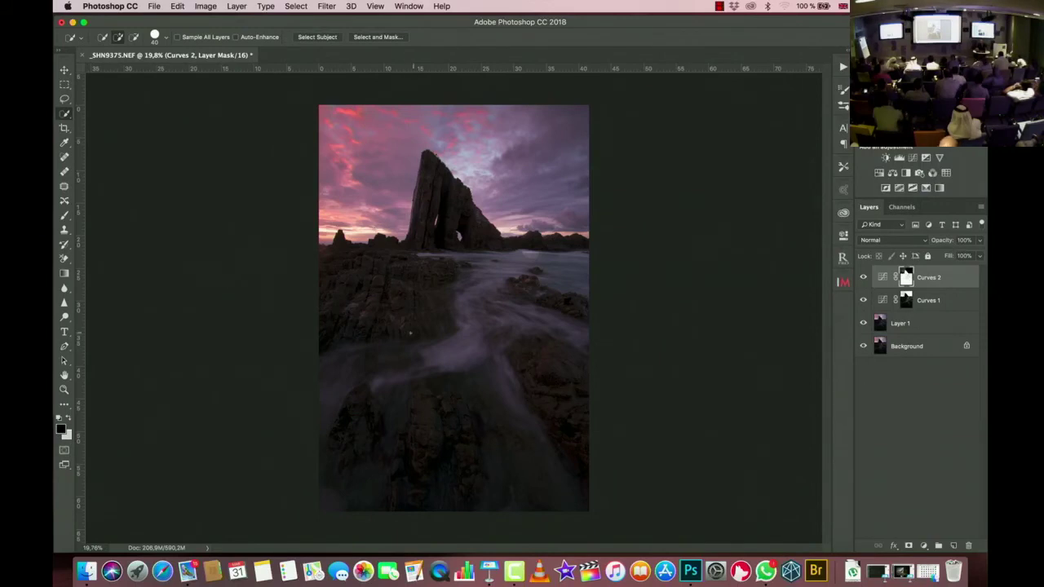
{"action": "left_click", "coordinate": [64, 317]}
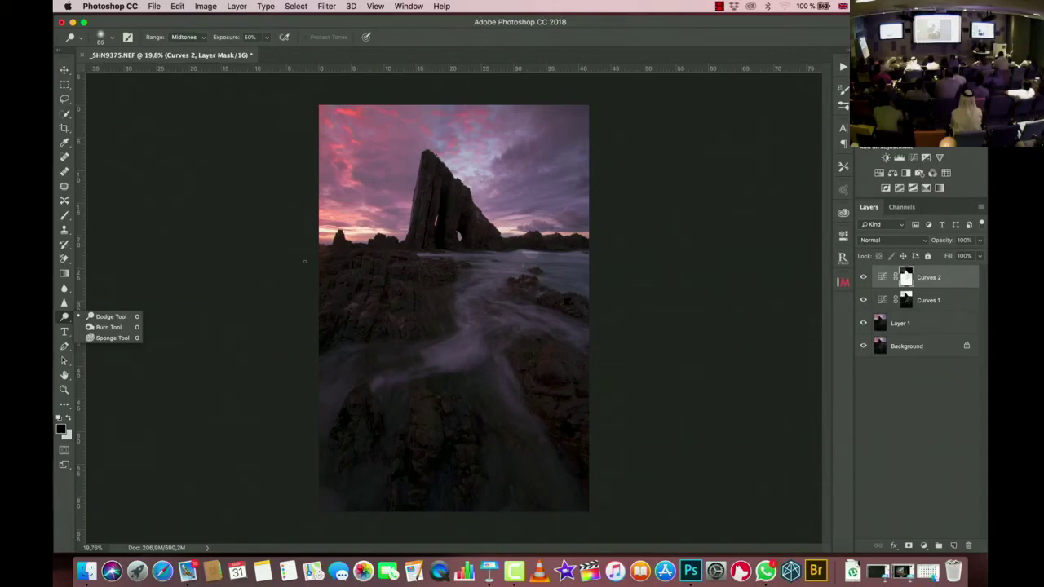
{"action": "left_click", "coordinate": [132, 268]}
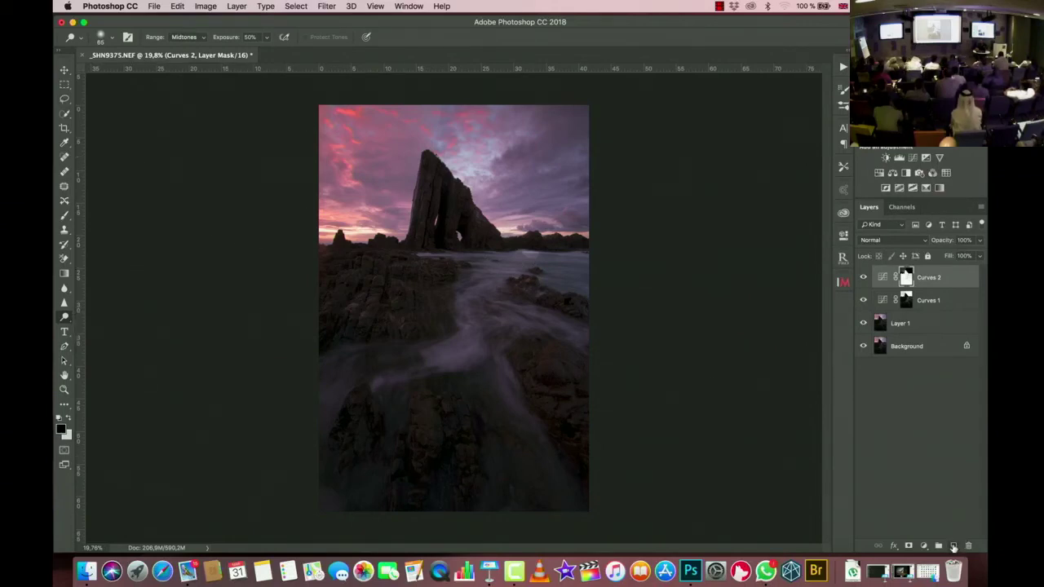
Step: Add a new layer above Curves 2 in Overlay blend mode and give it a layer mask
{"action": "left_click", "coordinate": [953, 546]}
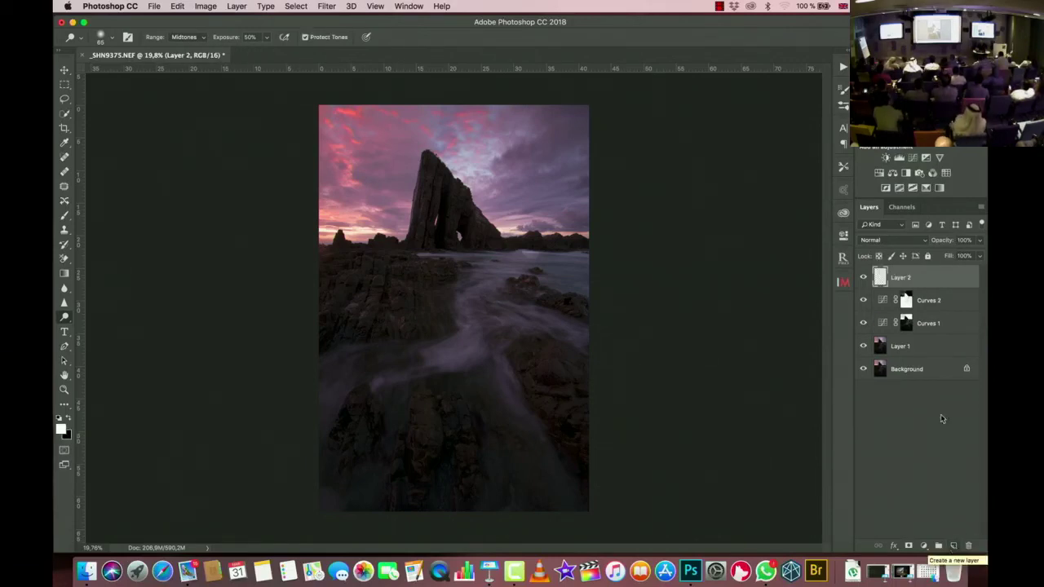
{"action": "left_click", "coordinate": [919, 241]}
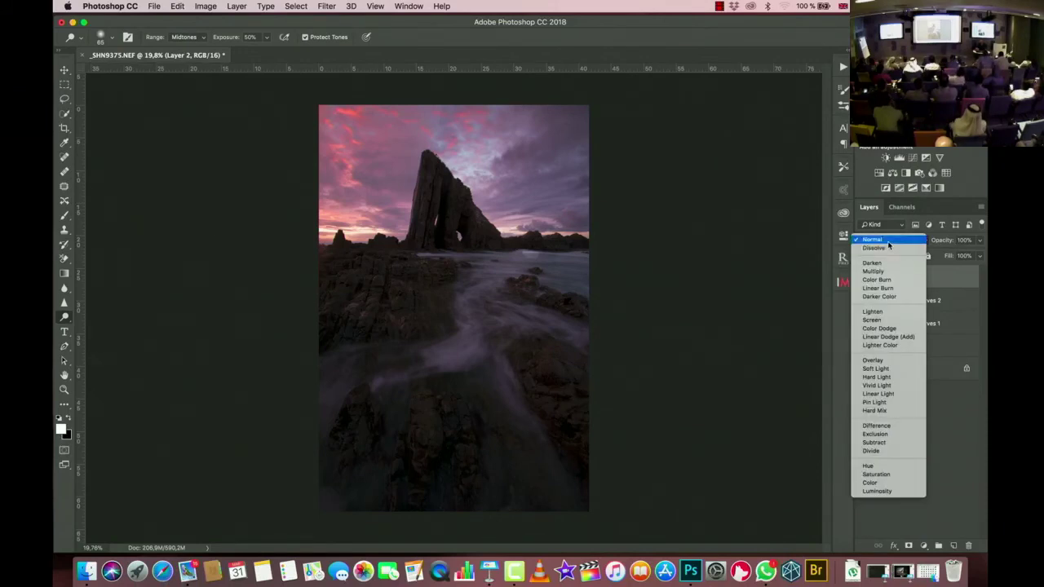
{"action": "left_click", "coordinate": [890, 360]}
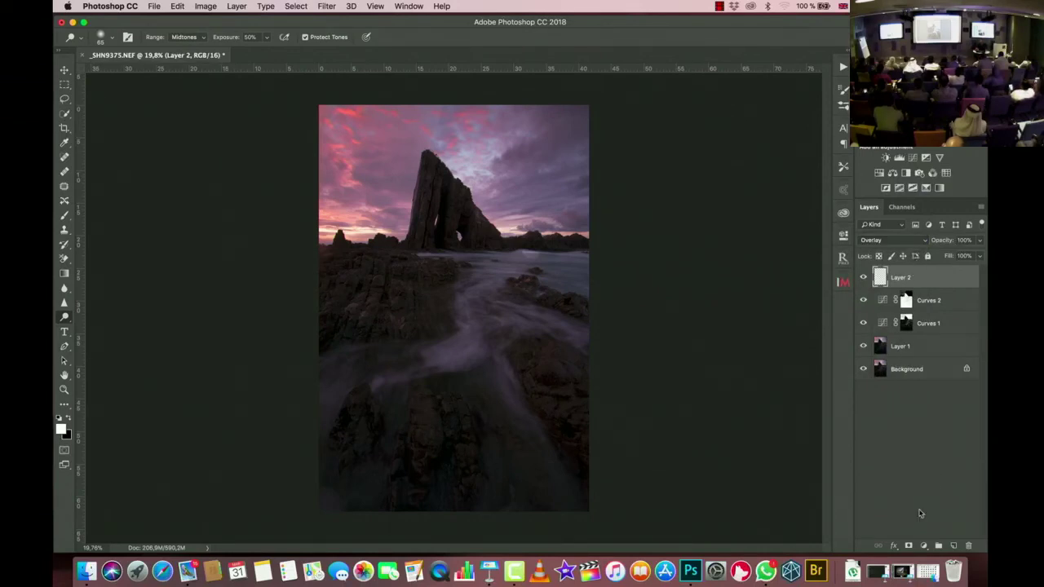
{"action": "left_click", "coordinate": [908, 545]}
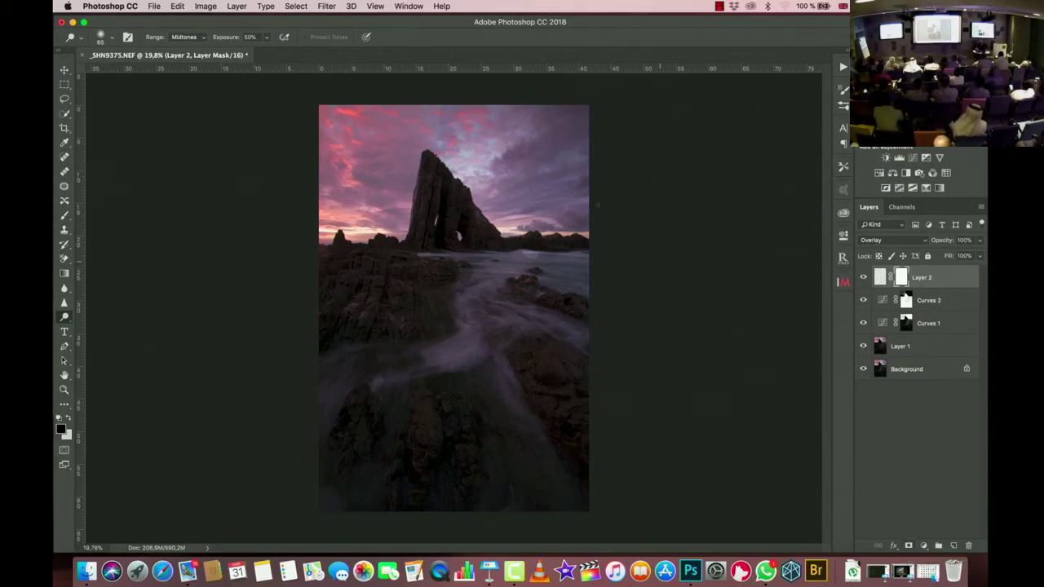
Step: Fill the Layer 2 mask using Apply Image with the merged RGB channel, Multiply blending and 100% opacity
{"action": "left_click", "coordinate": [205, 5]}
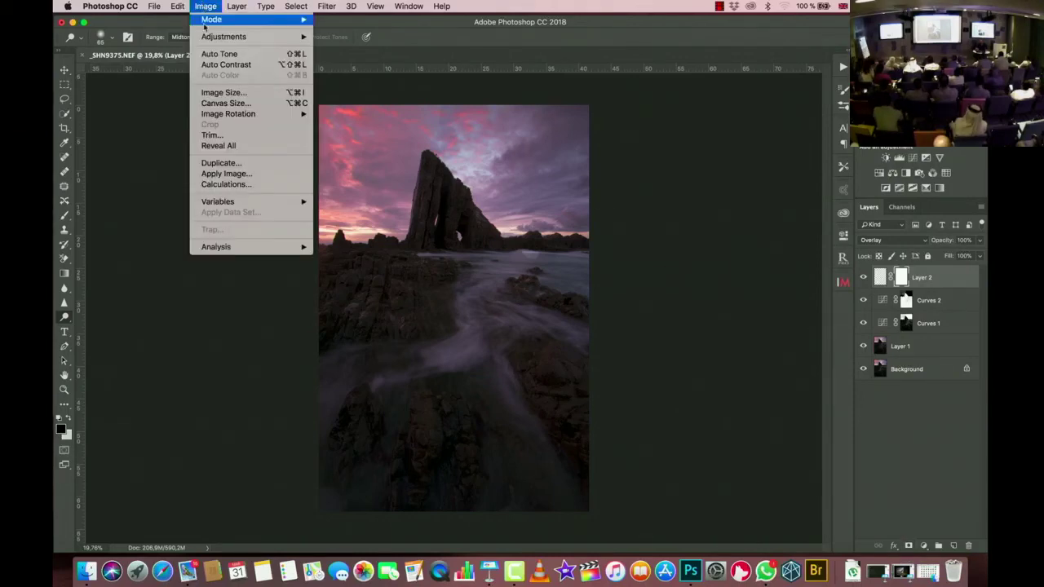
{"action": "left_click", "coordinate": [220, 176]}
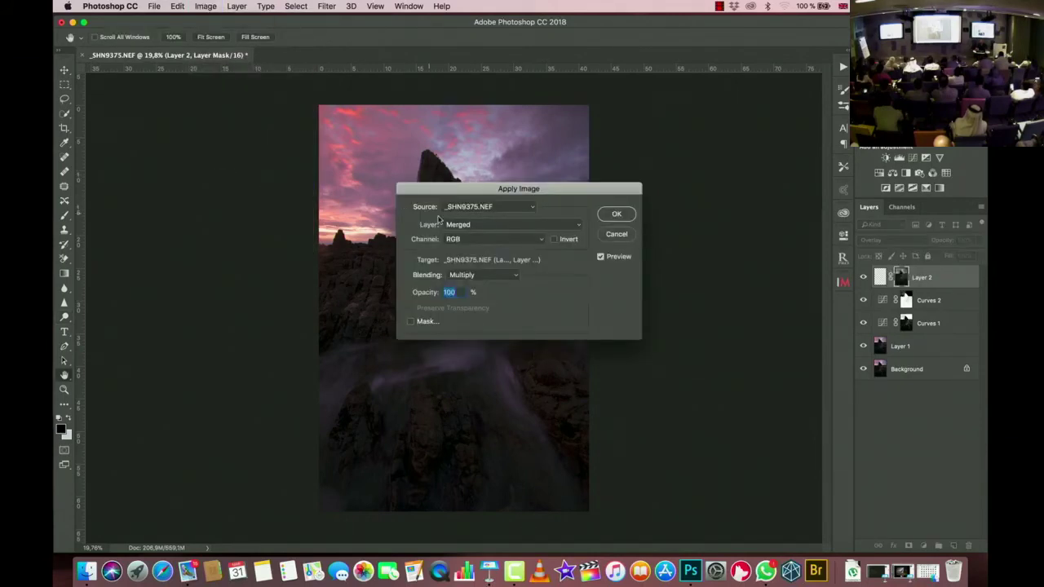
{"action": "left_click", "coordinate": [617, 215]}
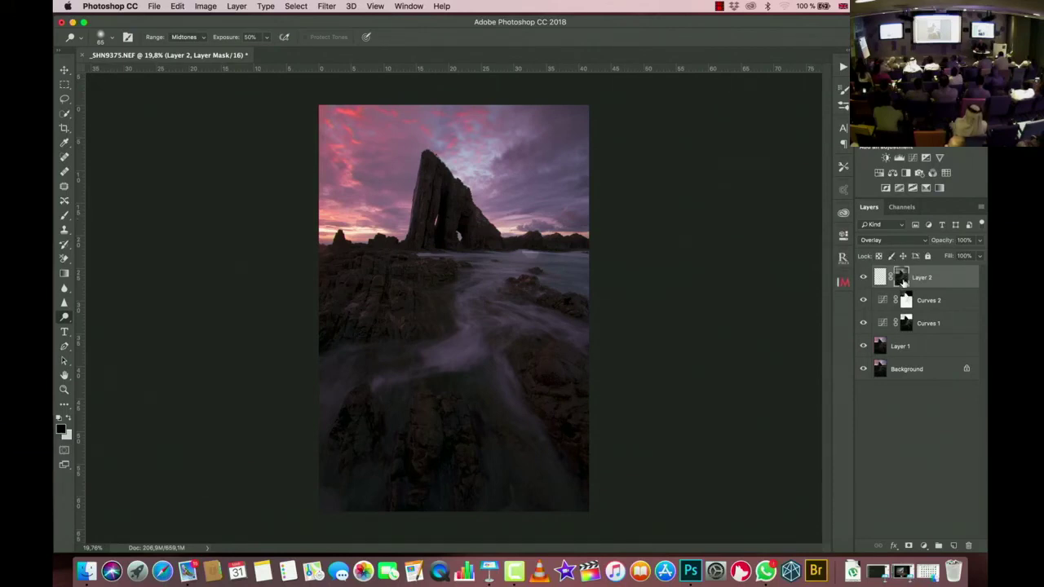
Step: Display the Layer 2 mask alone and brighten it with Levels, lowering the white input level to 54
{"action": "left_click", "coordinate": [901, 278], "text": "alt"}
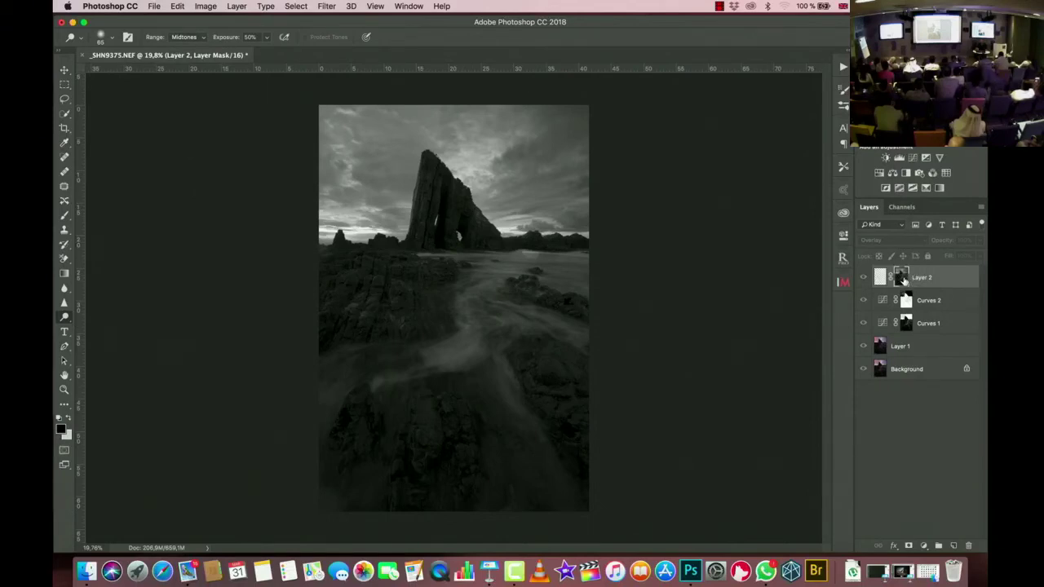
{"action": "key", "text": "super+l"}
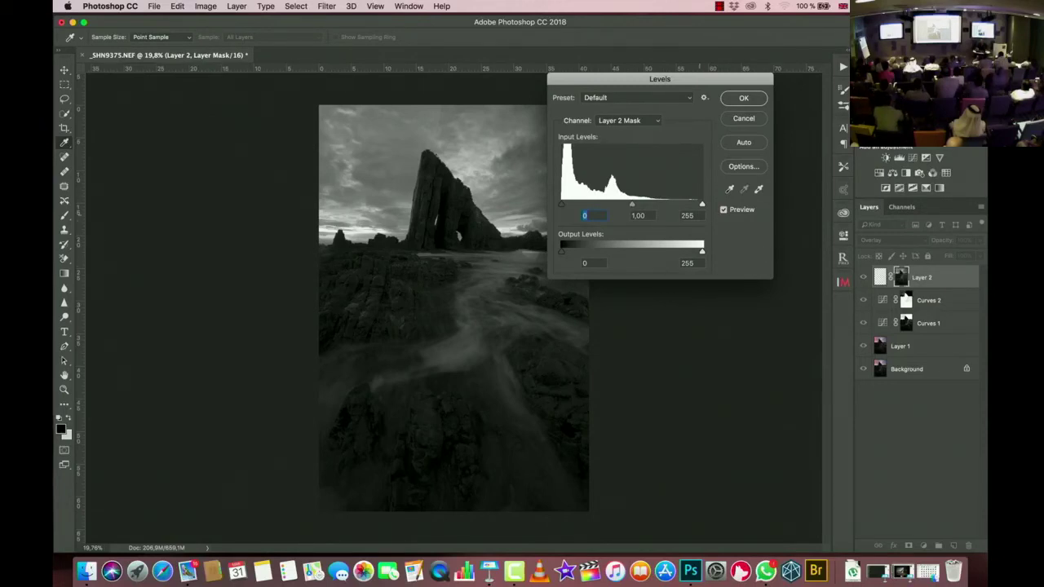
{"action": "left_click_drag", "start_coordinate": [703, 207], "coordinate": [592, 213]}
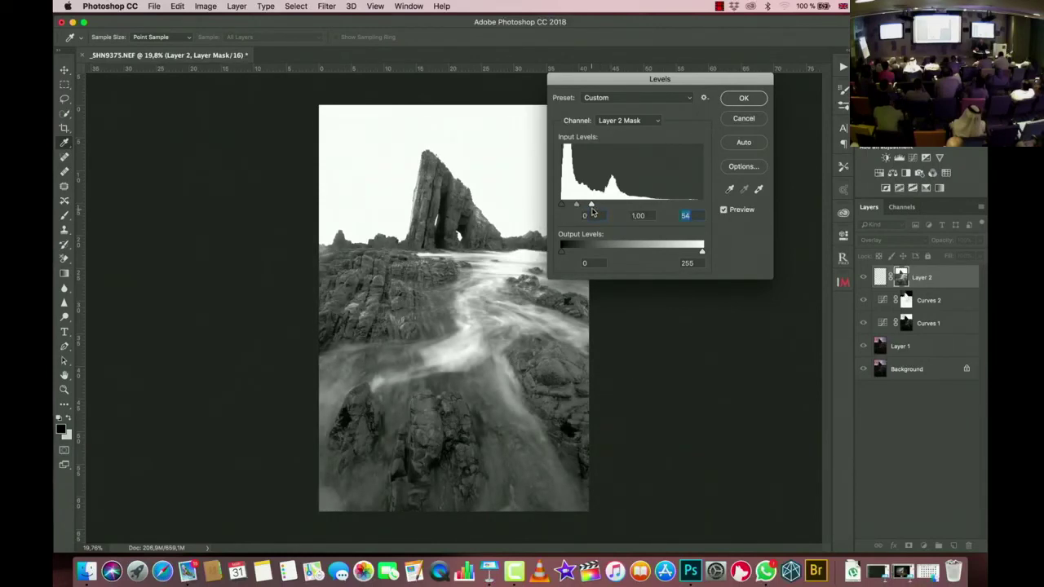
{"action": "left_click", "coordinate": [743, 98]}
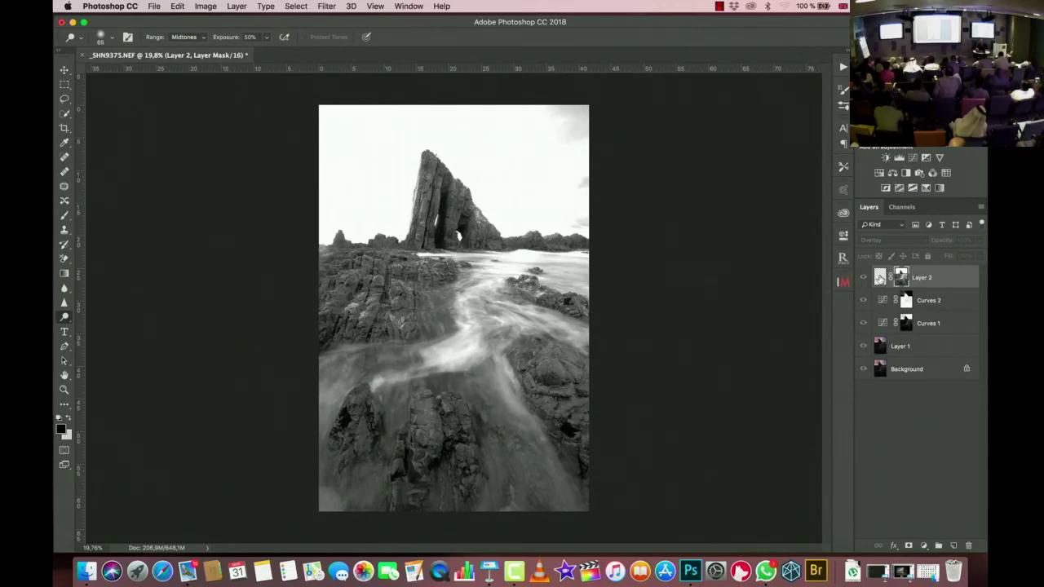
Step: Target Layer 2's pixels instead of its mask and set up a white brush at 21% opacity
{"action": "left_click", "coordinate": [879, 277]}
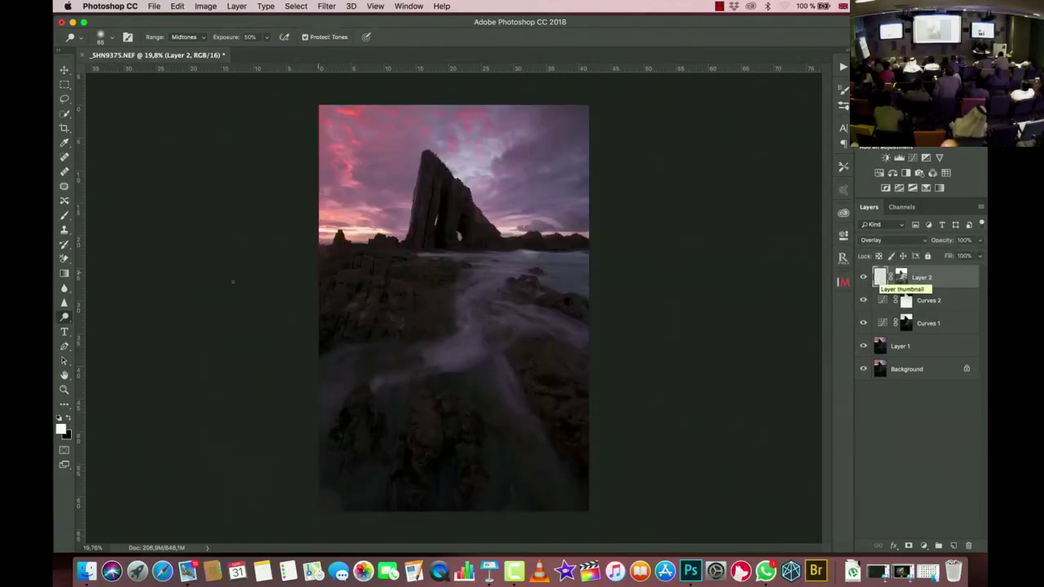
{"action": "left_click", "coordinate": [63, 217]}
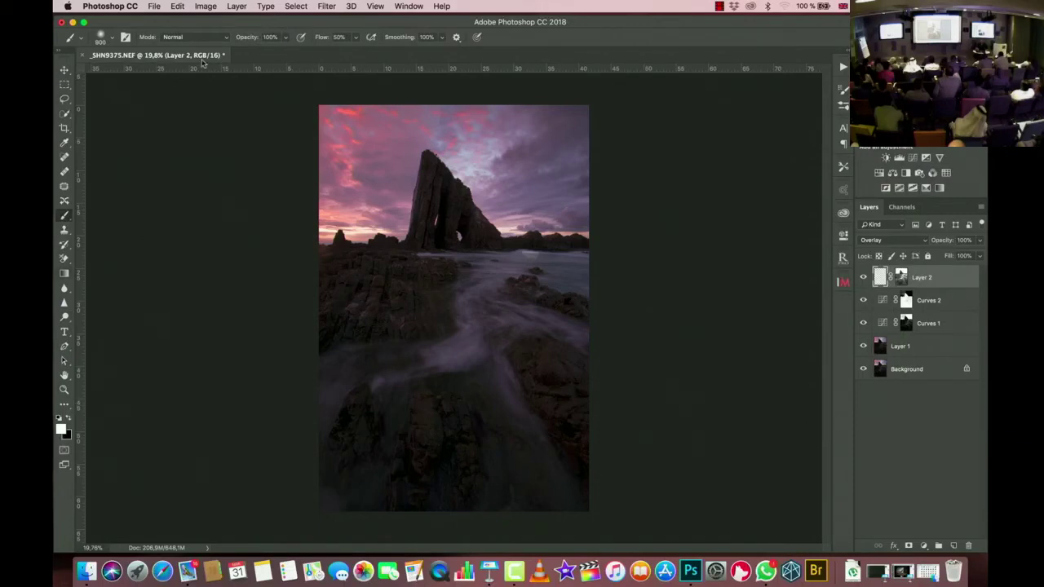
{"action": "left_click_drag", "start_coordinate": [251, 40], "coordinate": [217, 42]}
{"action": "type", "text": "21"}
{"action": "key", "text": "Return"}
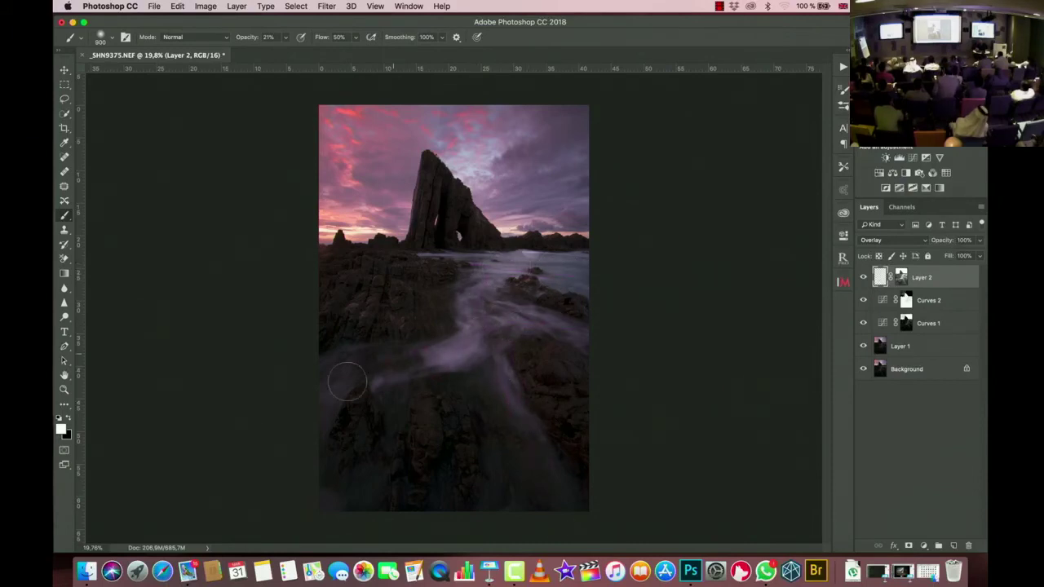
Step: Paint white over the flowing foreground water on Layer 2 and compare the image with the layer hidden and shown
{"action": "left_click_drag", "start_coordinate": [348, 381], "coordinate": [335, 391]}
{"action": "left_click", "coordinate": [863, 278]}
{"action": "left_click", "coordinate": [863, 278]}
{"action": "left_click", "coordinate": [863, 278]}
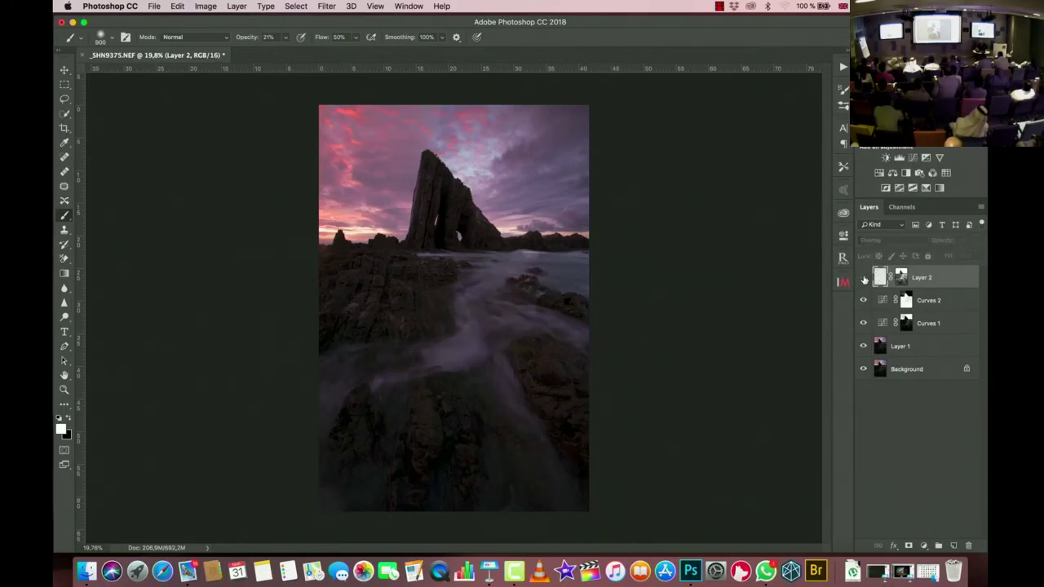
{"action": "left_click", "coordinate": [864, 278]}
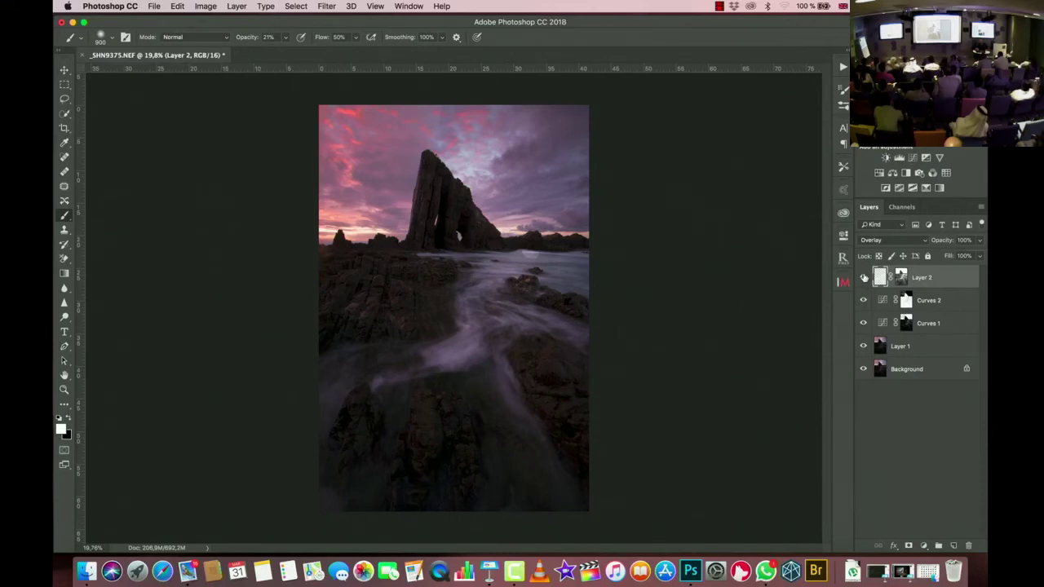
{"action": "left_click", "coordinate": [863, 278]}
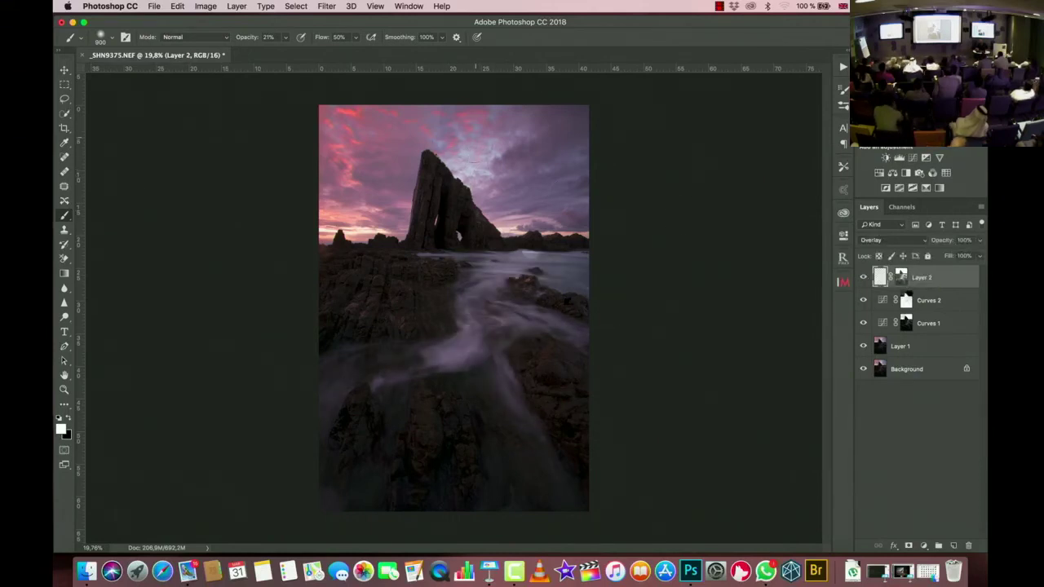
Step: Try a white brush stroke across the sky beside the sea stack and undo it
{"action": "mouse_move", "coordinate": [470, 168]}
{"action": "left_mouse_down"}
{"action": "mouse_move", "coordinate": [473, 140]}
{"action": "mouse_move", "coordinate": [525, 124]}
{"action": "mouse_move", "coordinate": [538, 214]}
{"action": "mouse_move", "coordinate": [576, 218]}
{"action": "left_mouse_up"}
{"action": "key", "text": "super+z"}
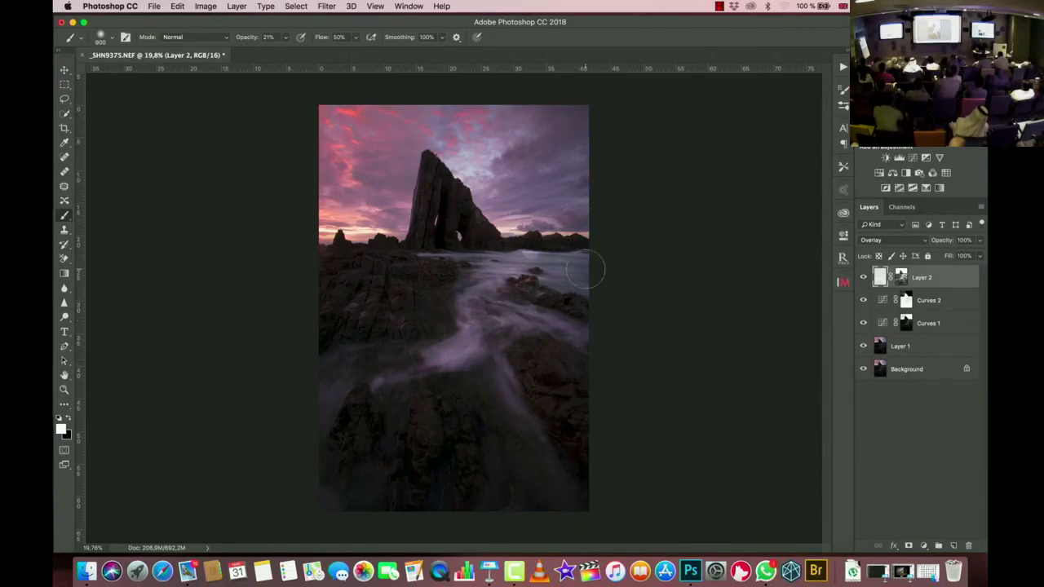
Step: Compare the image with and without the Layer 2 dodging and the Curves 2 brightening, leaving both layers visible
{"action": "left_click", "coordinate": [863, 278]}
{"action": "left_click", "coordinate": [864, 278]}
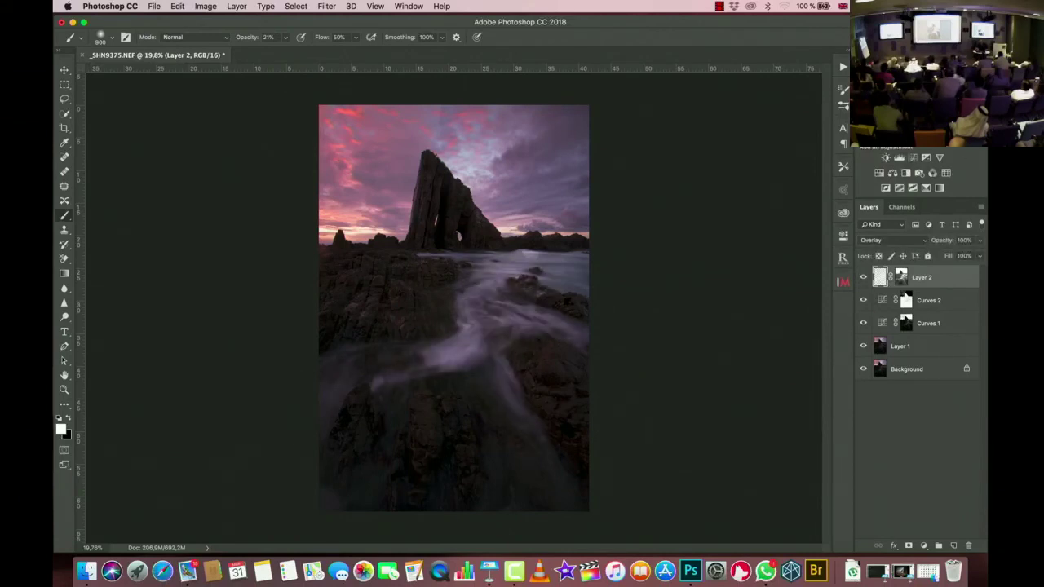
{"action": "left_click", "coordinate": [863, 278]}
{"action": "left_click", "coordinate": [863, 278]}
{"action": "left_click", "coordinate": [863, 278]}
{"action": "left_click", "coordinate": [863, 278]}
{"action": "left_click", "coordinate": [863, 278]}
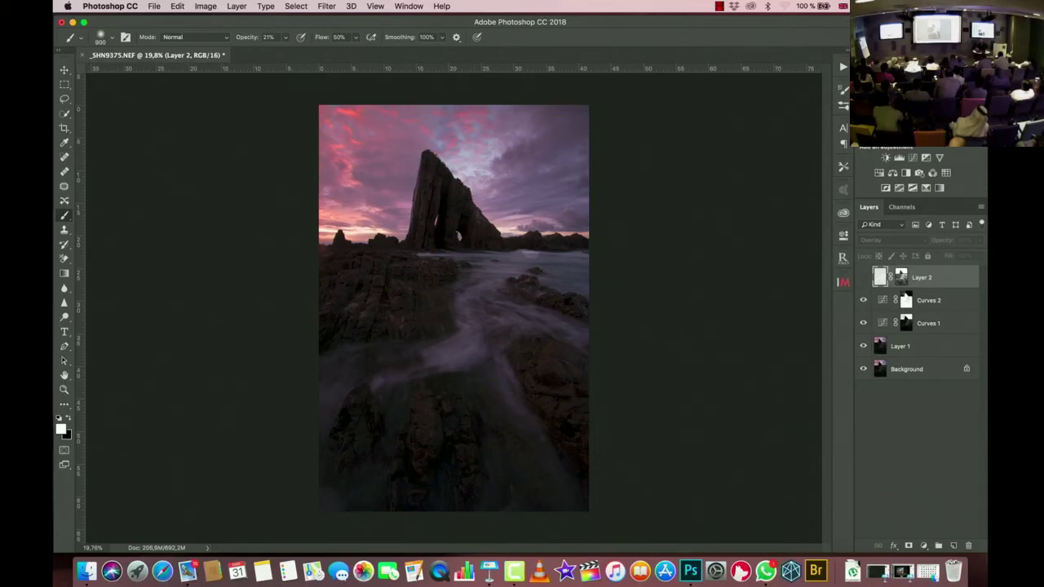
{"action": "left_click", "coordinate": [863, 300]}
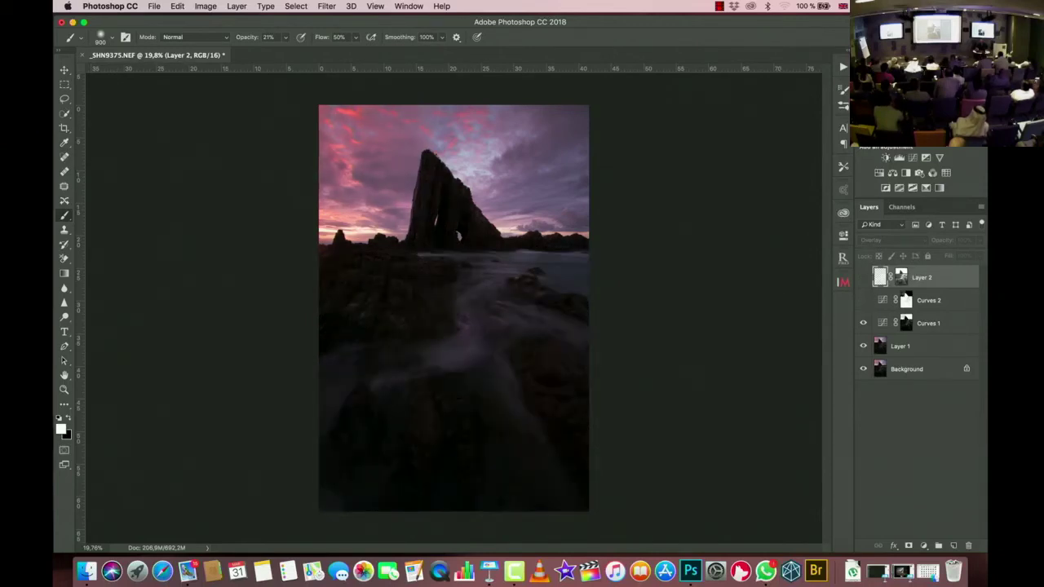
{"action": "left_click", "coordinate": [863, 300]}
{"action": "left_click", "coordinate": [863, 276]}
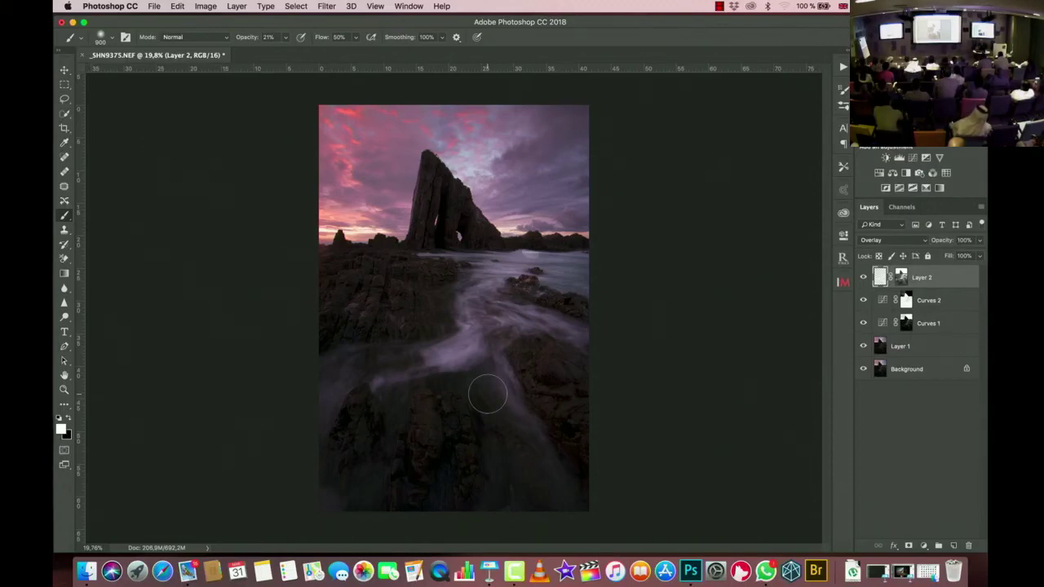
{"action": "left_click", "coordinate": [843, 68]}
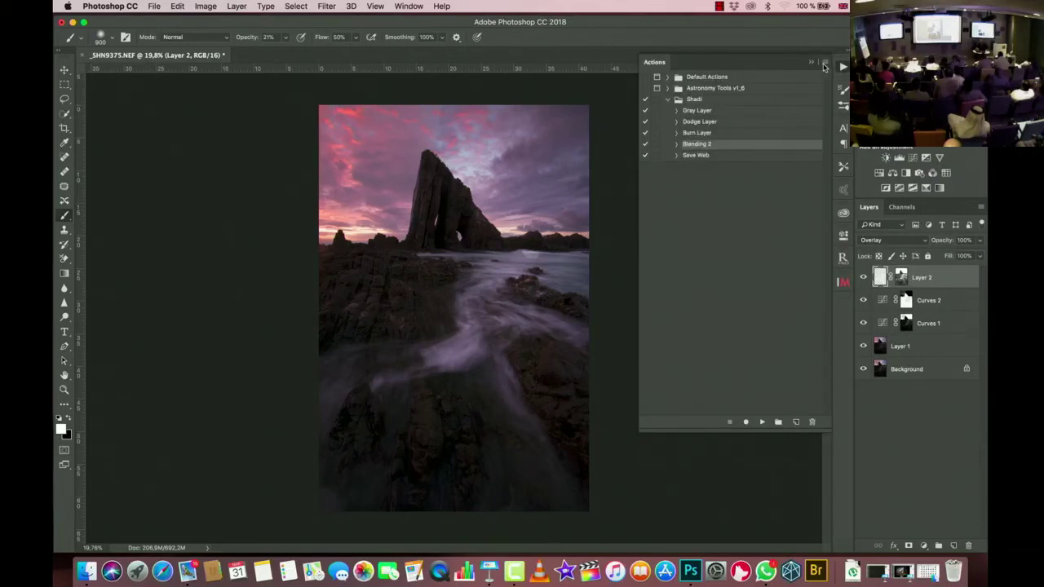
{"action": "left_click", "coordinate": [824, 65]}
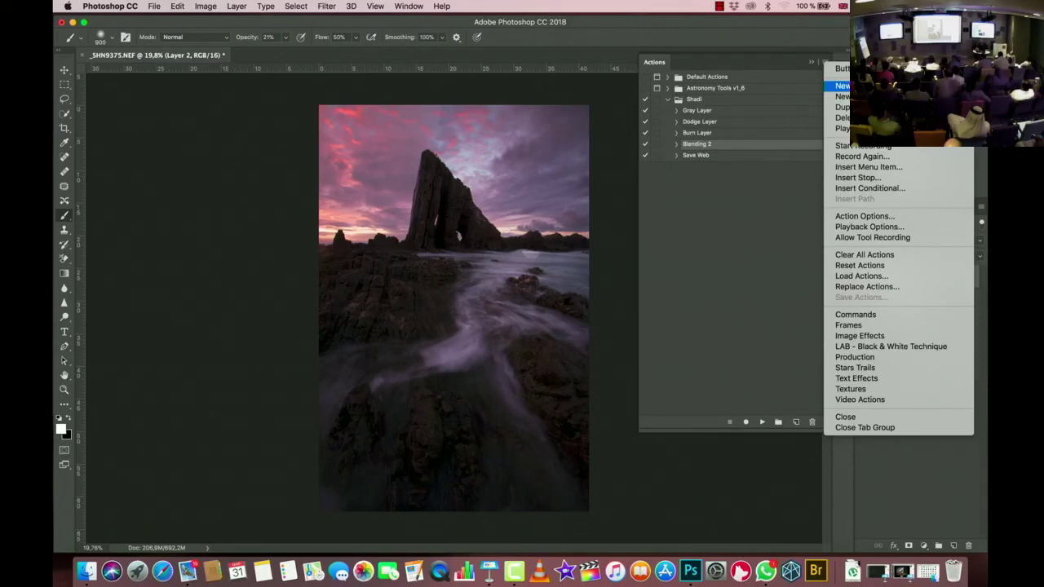
{"action": "left_click", "coordinate": [841, 86]}
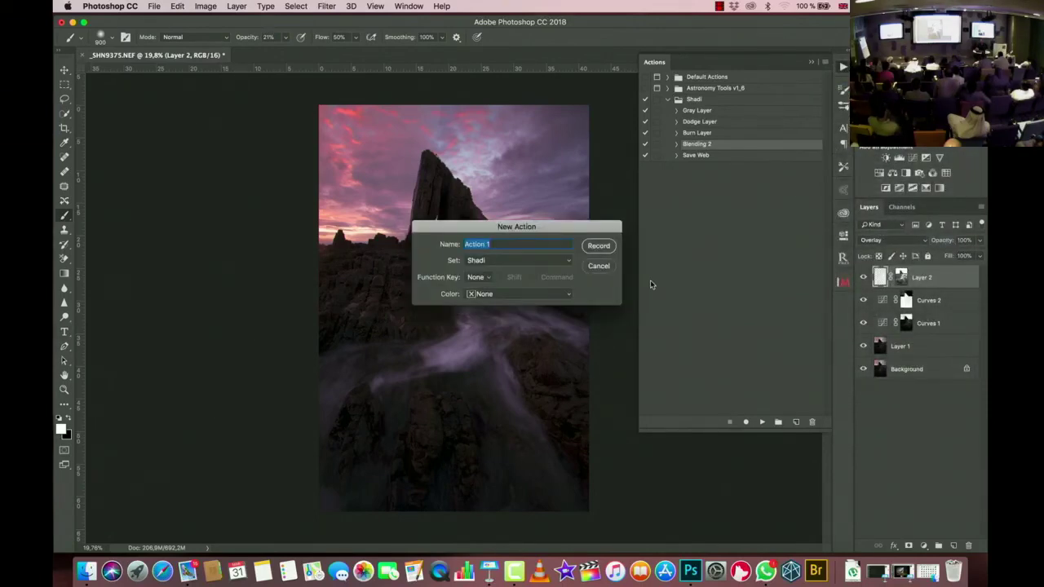
{"action": "left_click", "coordinate": [599, 267]}
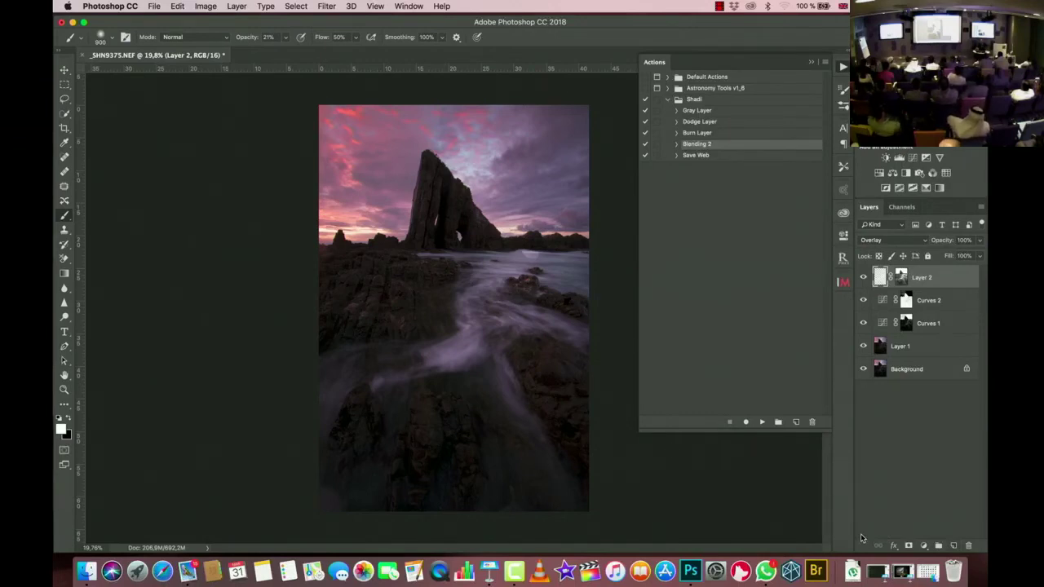
Step: Run the Burn Layer action and delete the masked layer it adds above Layer 2
{"action": "left_click", "coordinate": [693, 134]}
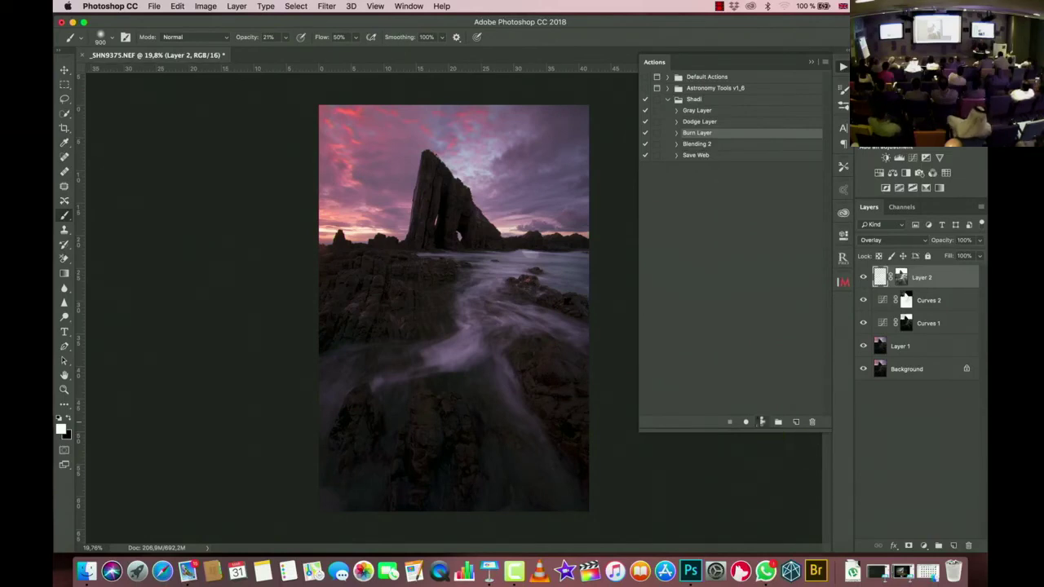
{"action": "left_click", "coordinate": [762, 422]}
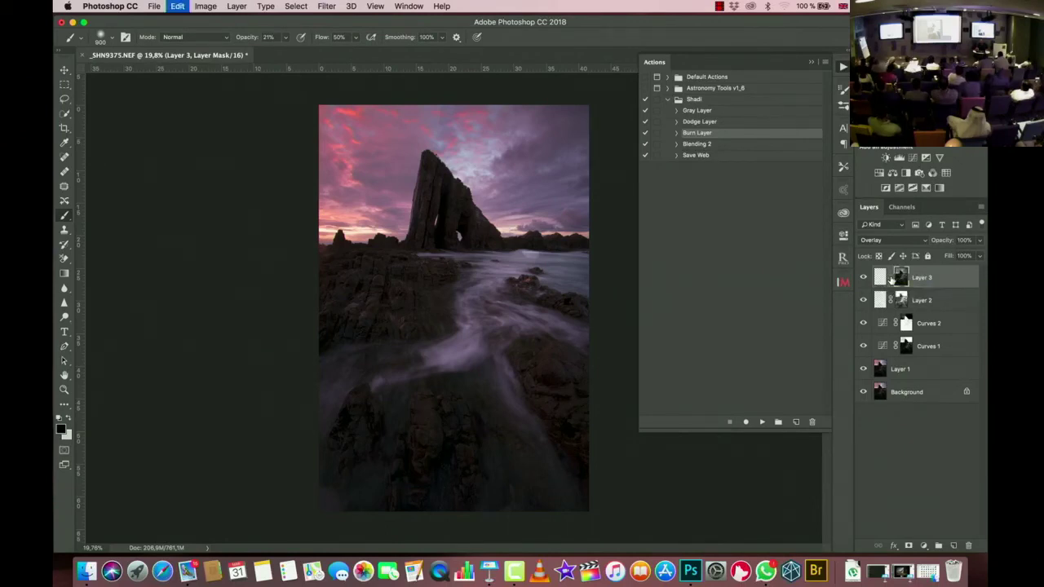
{"action": "left_click", "coordinate": [889, 278]}
{"action": "key", "text": "Delete"}
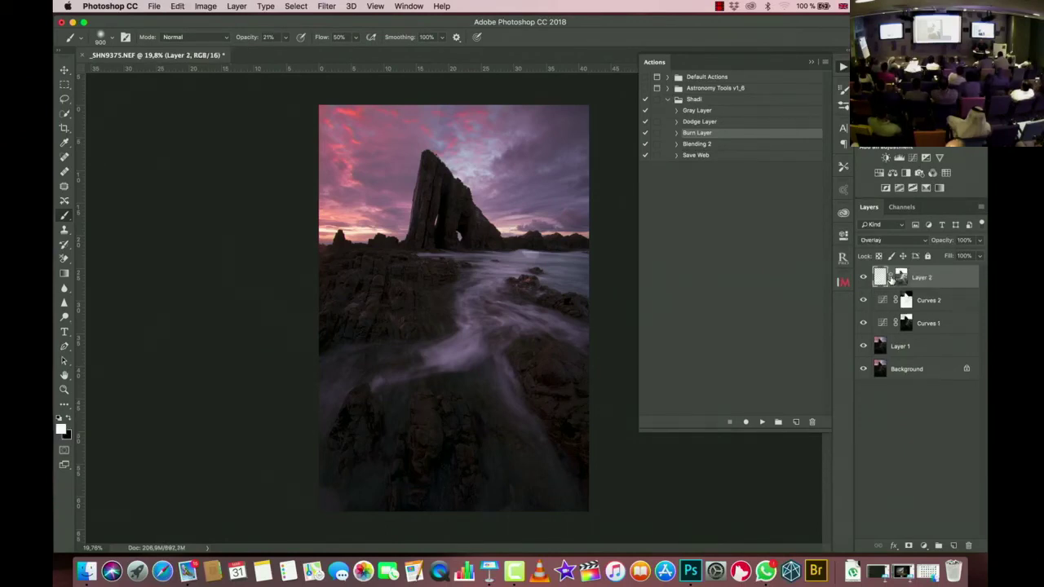
{"action": "left_click", "coordinate": [811, 62]}
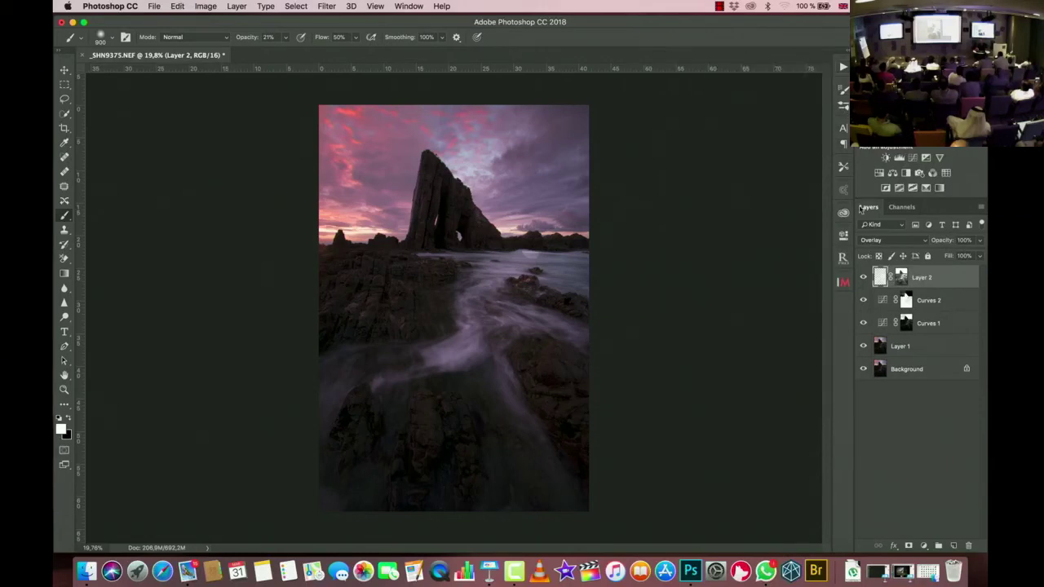
Step: Add a new Overlay layer above Layer 2 and attach a layer mask to it
{"action": "left_click", "coordinate": [953, 546]}
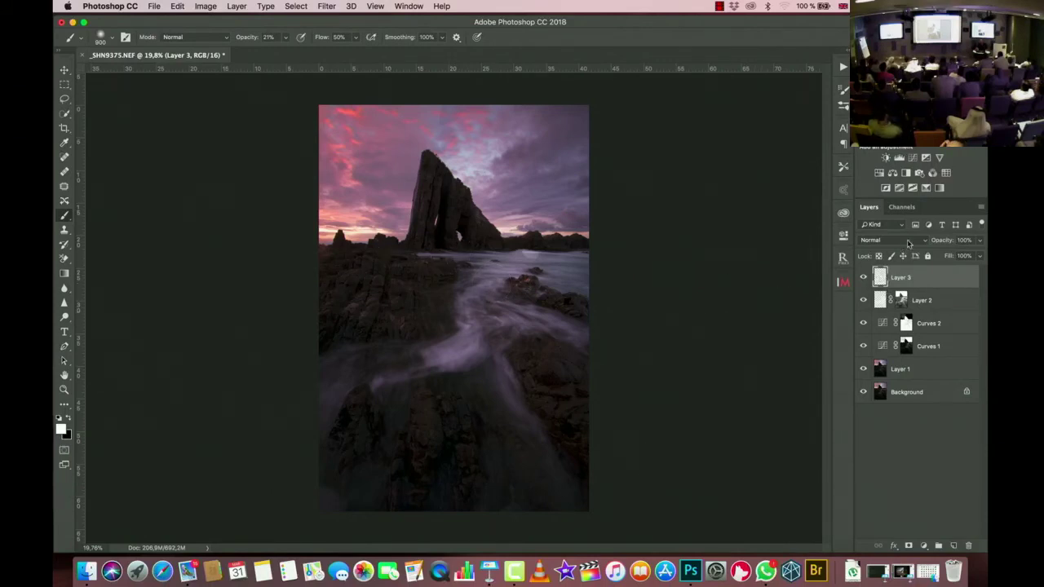
{"action": "left_click", "coordinate": [908, 244]}
{"action": "left_click", "coordinate": [893, 361]}
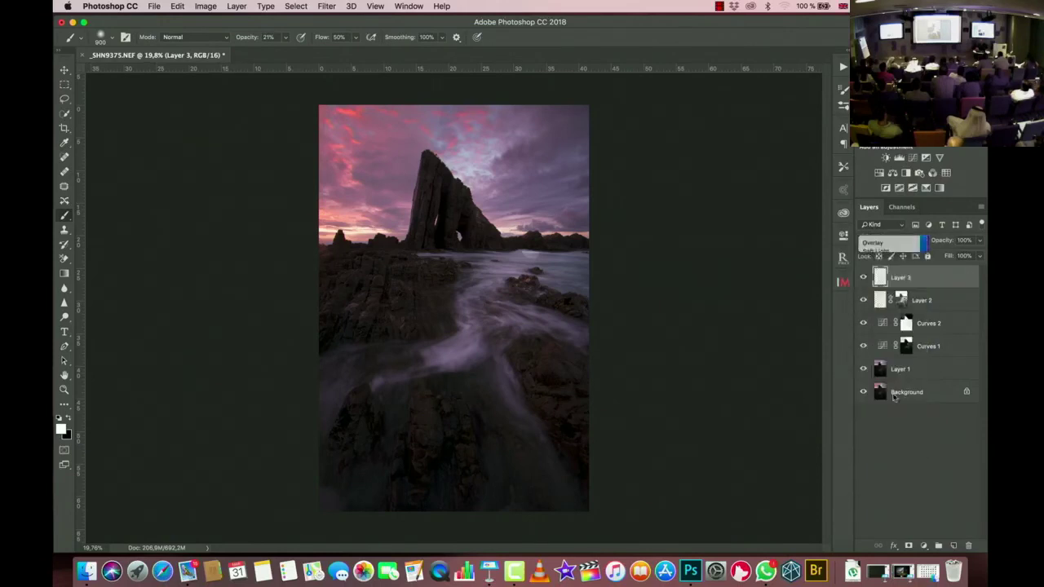
{"action": "left_click", "coordinate": [908, 545]}
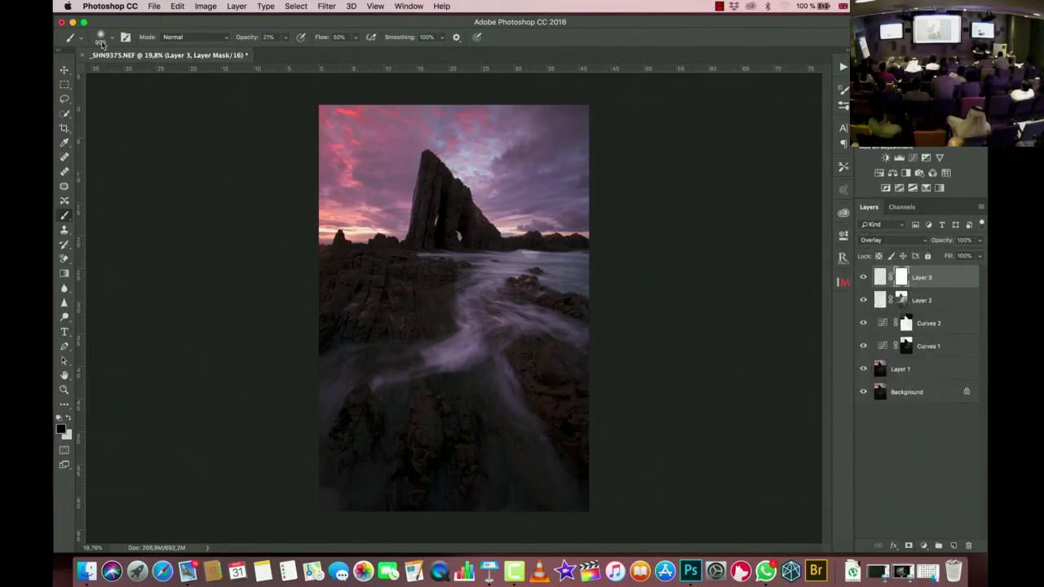
Step: Set up Apply Image on the Layer 3 mask with the merged RGB channel inverted, Multiply blending and 100% opacity
{"action": "left_click", "coordinate": [206, 7]}
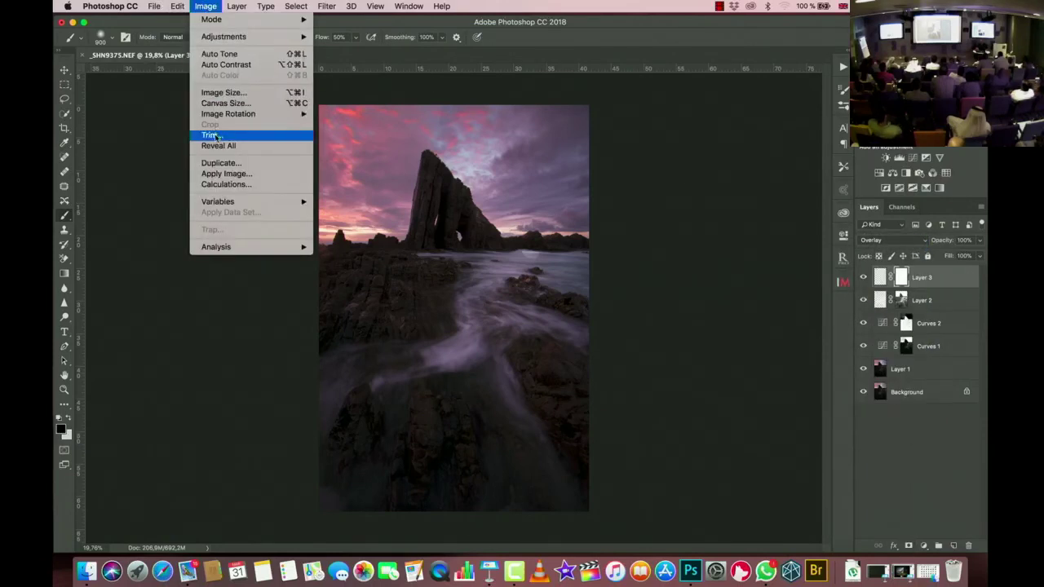
{"action": "left_click", "coordinate": [221, 174]}
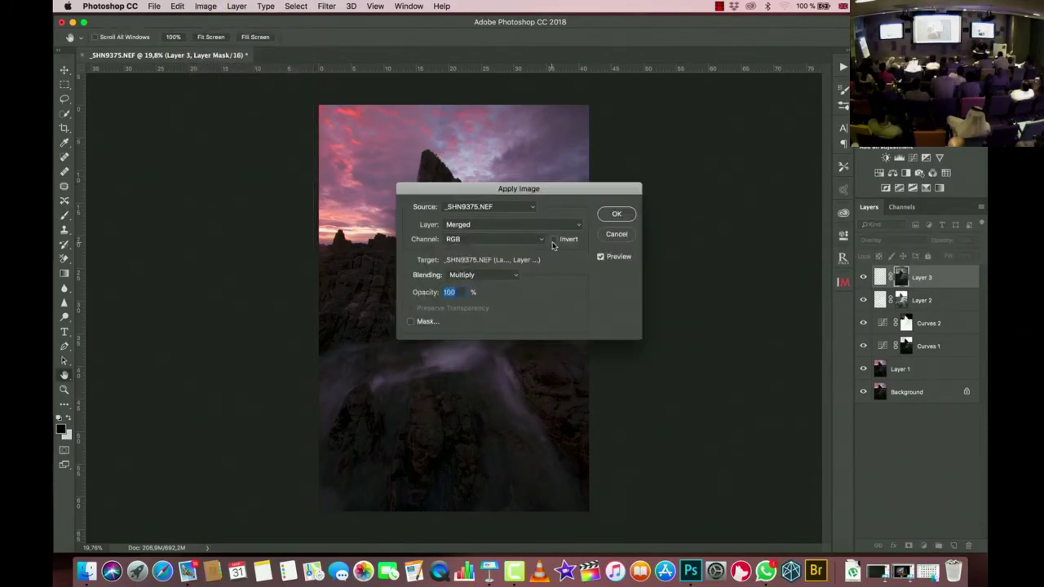
{"action": "left_click", "coordinate": [554, 239]}
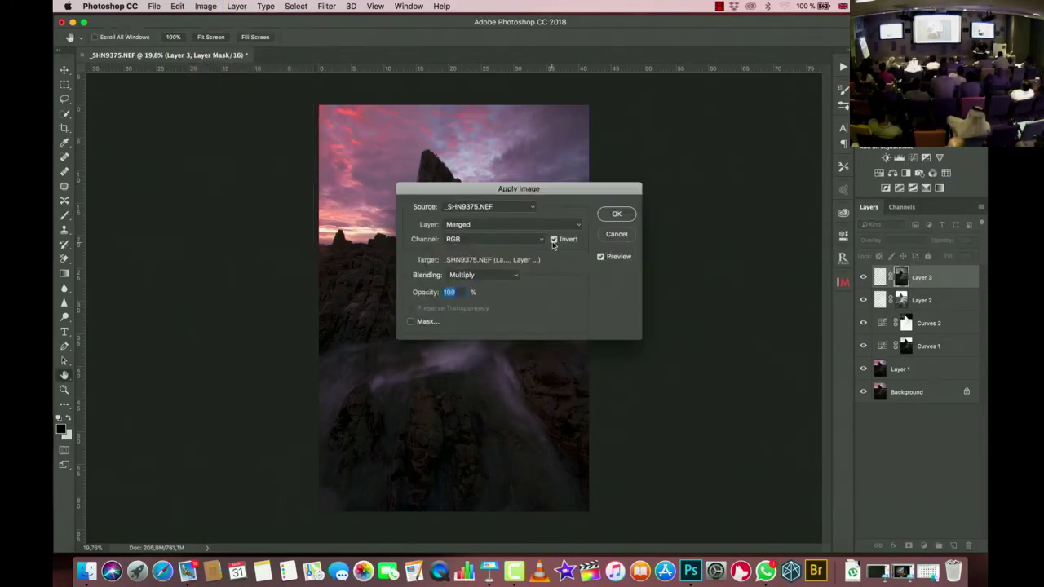
Step: Apply the inverted merged RGB image to Layer 3's mask and set the mask's Levels black input to 203
{"action": "left_click", "coordinate": [617, 216]}
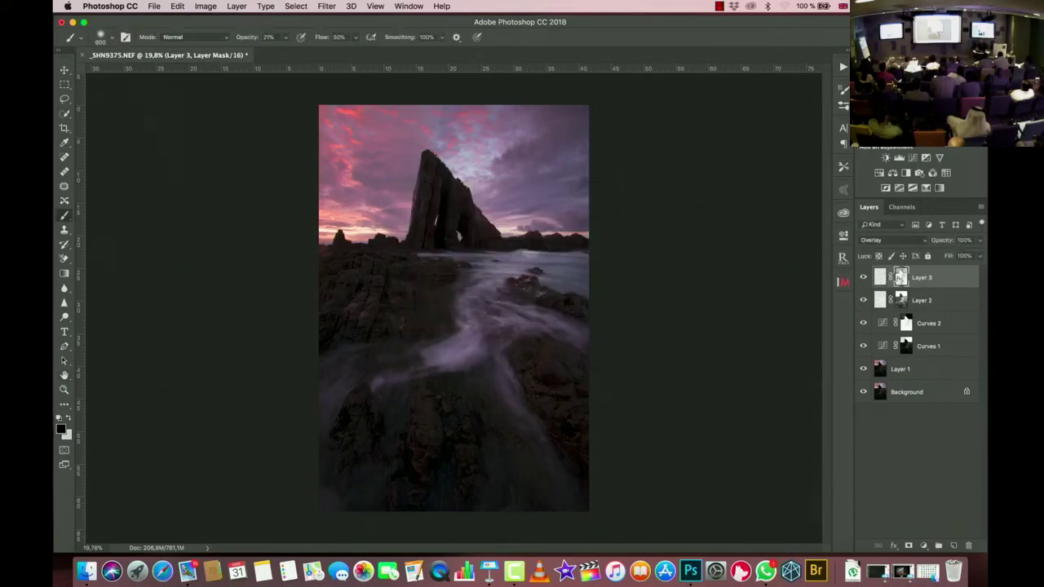
{"action": "left_click", "coordinate": [900, 278], "text": "alt"}
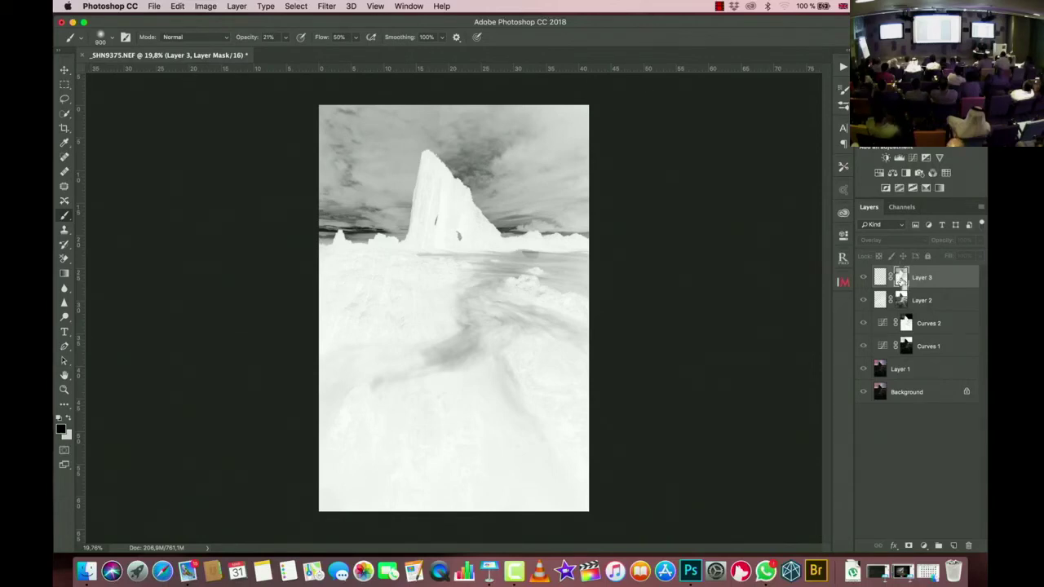
{"action": "key", "text": "super+l"}
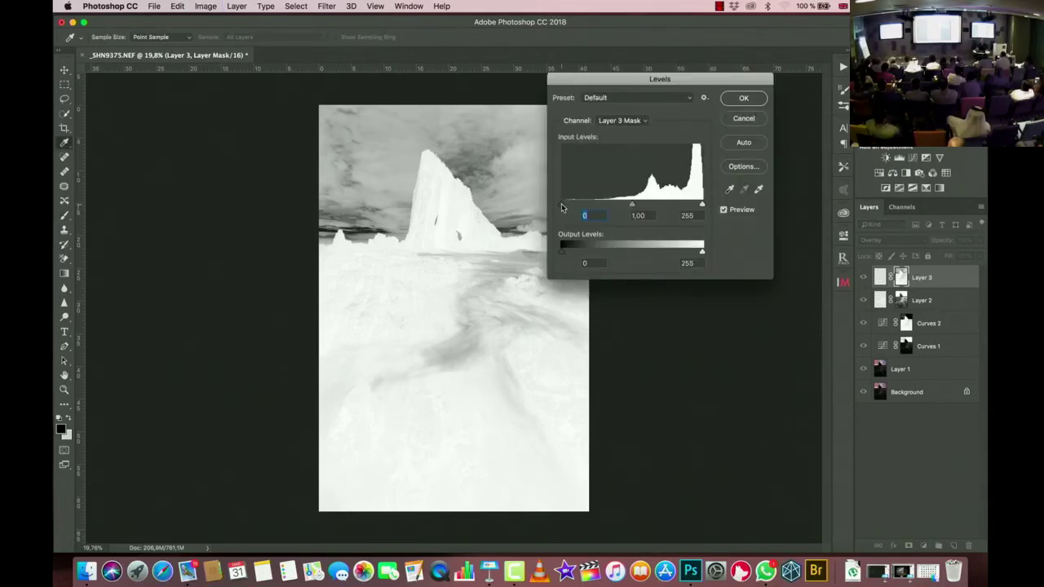
{"action": "left_click_drag", "start_coordinate": [561, 204], "coordinate": [675, 213]}
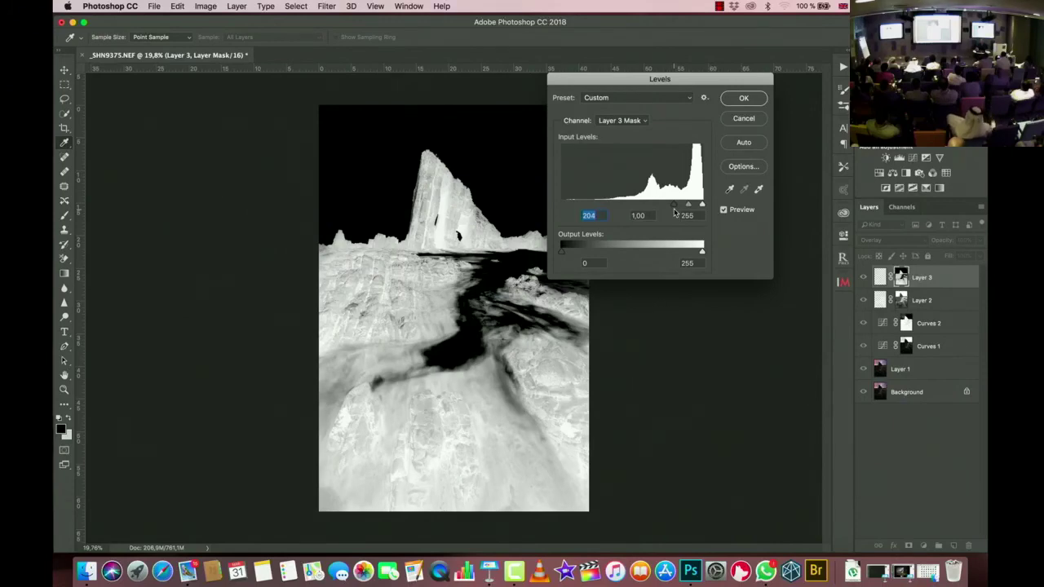
{"action": "left_click_drag", "start_coordinate": [675, 212], "coordinate": [674, 212]}
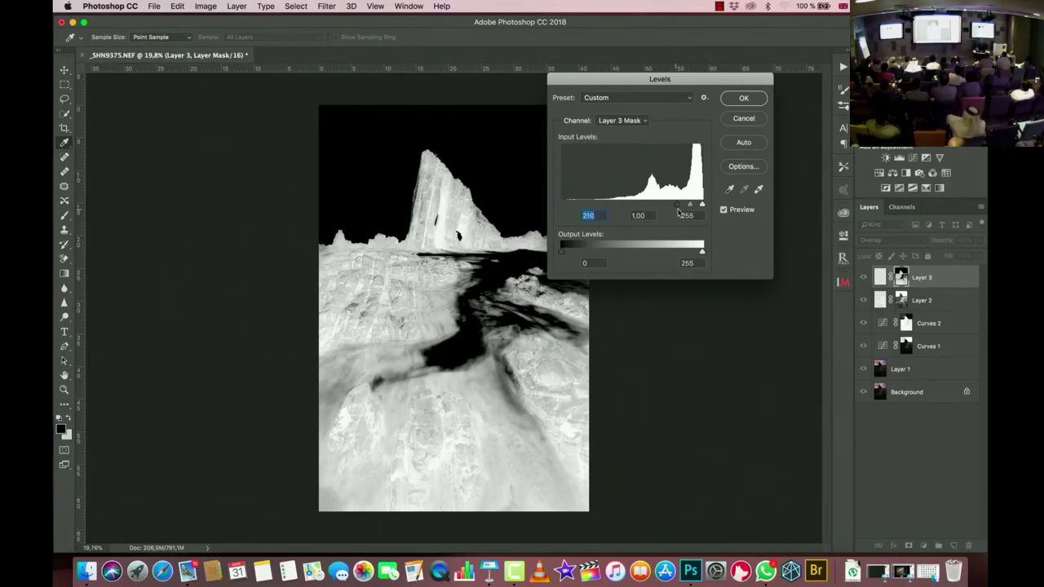
{"action": "left_click", "coordinate": [743, 98]}
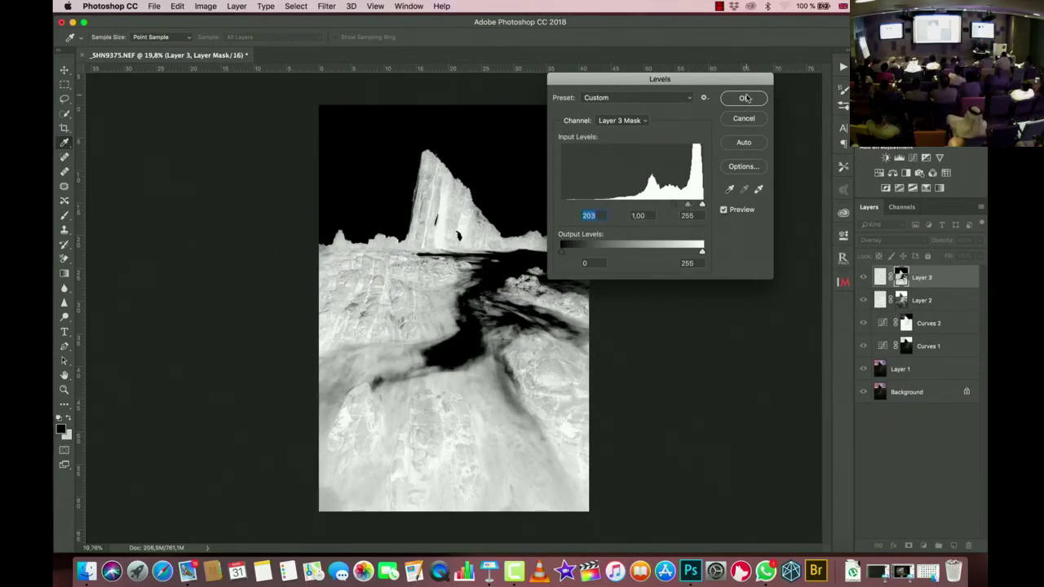
Step: Paint on Layer 3's content with a black brush at 21% opacity and compare the image with the layer hidden and shown
{"action": "key", "text": "b"}
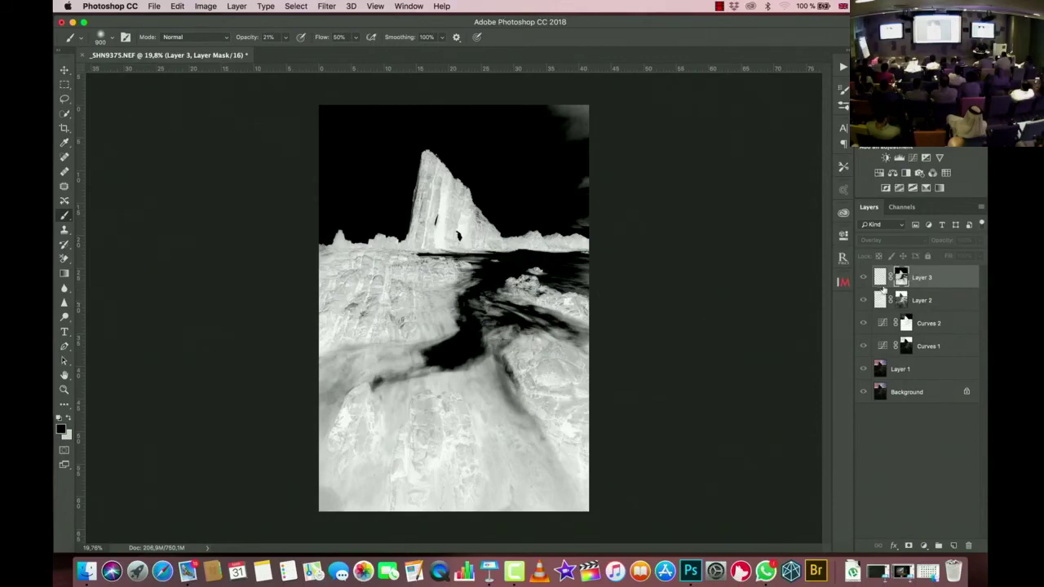
{"action": "left_click", "coordinate": [881, 282]}
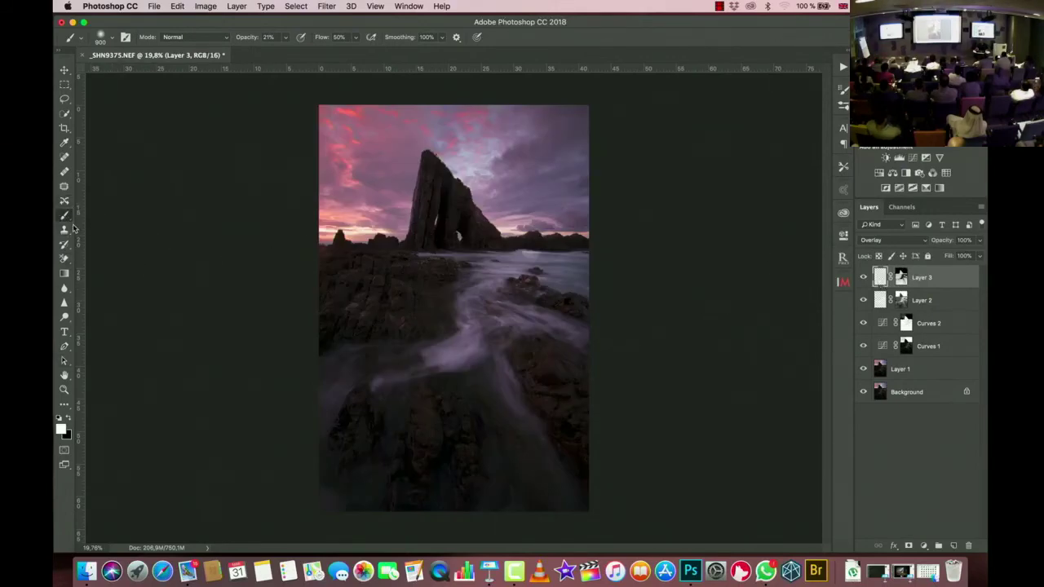
{"action": "left_click", "coordinate": [67, 418]}
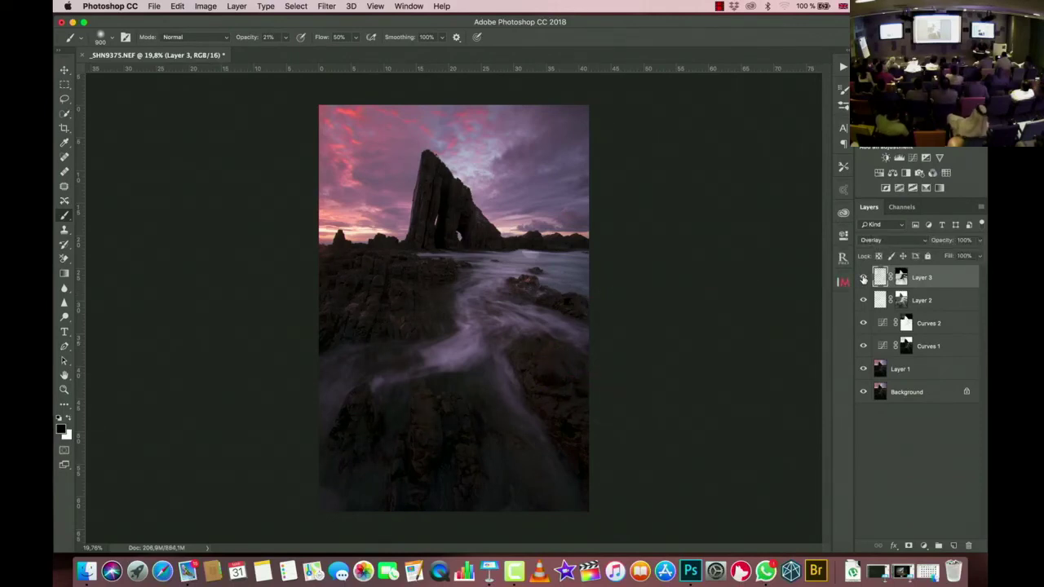
{"action": "left_click", "coordinate": [862, 280]}
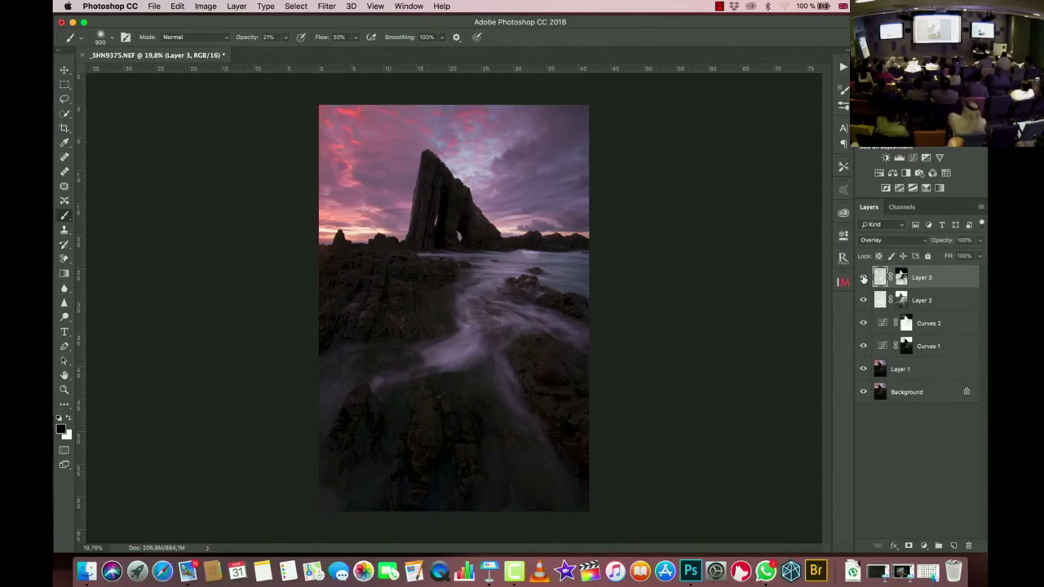
{"action": "left_click", "coordinate": [863, 279]}
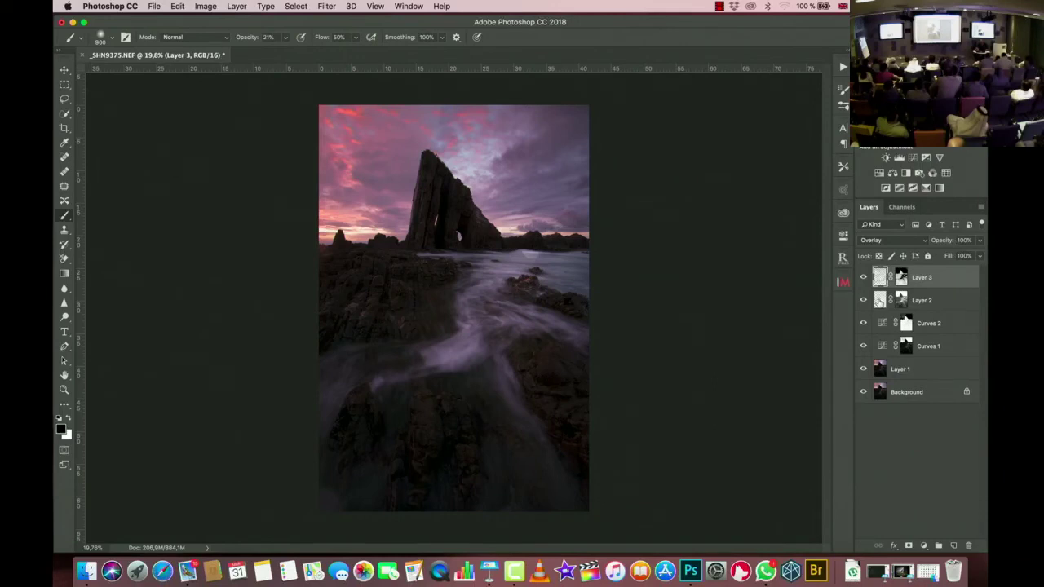
Step: Target Layer 2's content and set the brush colour to a pink sampled from the left part of the sky
{"action": "left_click", "coordinate": [879, 301]}
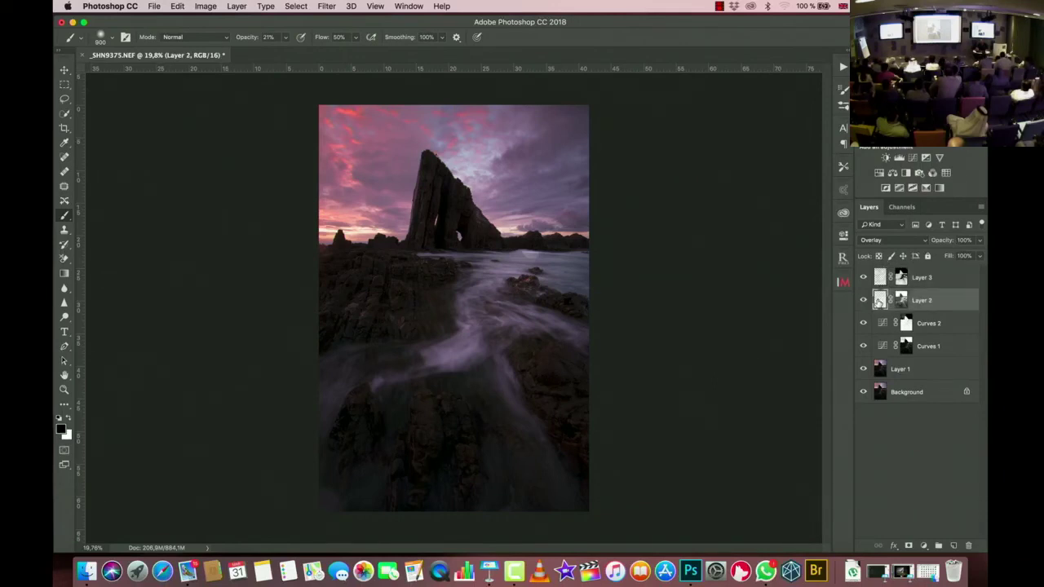
{"action": "left_click", "coordinate": [68, 419]}
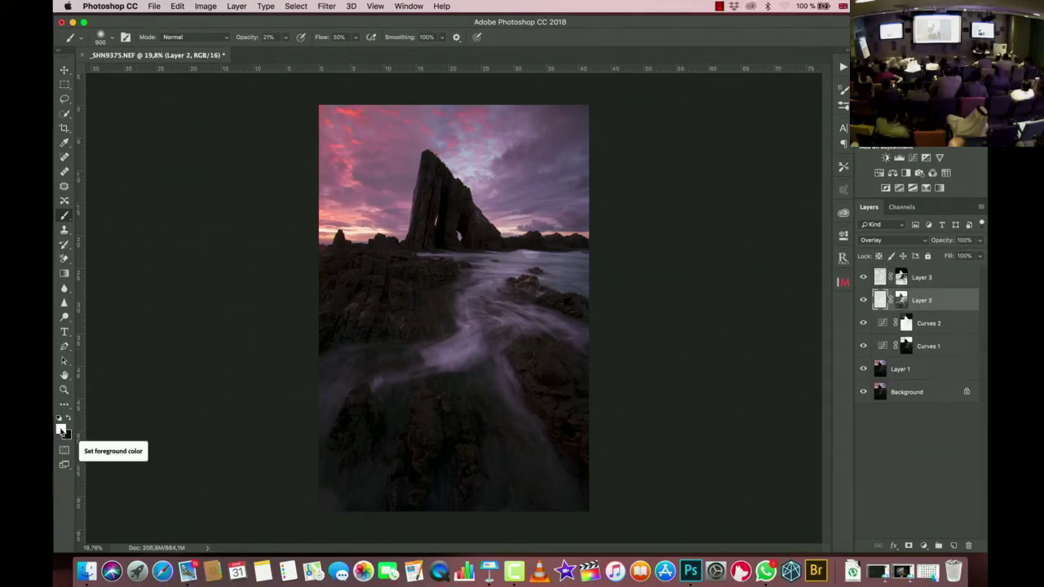
{"action": "left_click", "coordinate": [62, 430]}
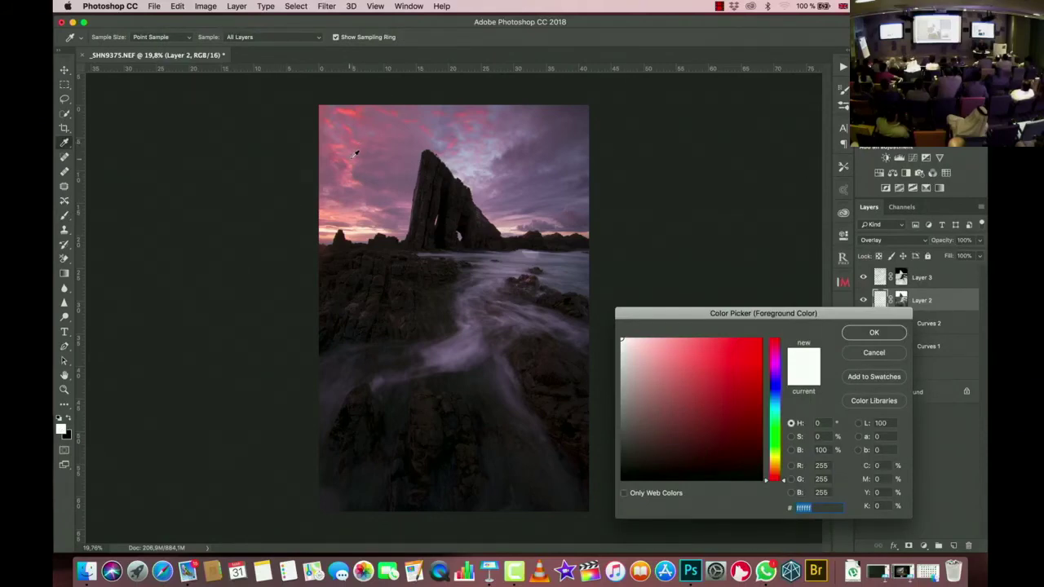
{"action": "left_click", "coordinate": [349, 178]}
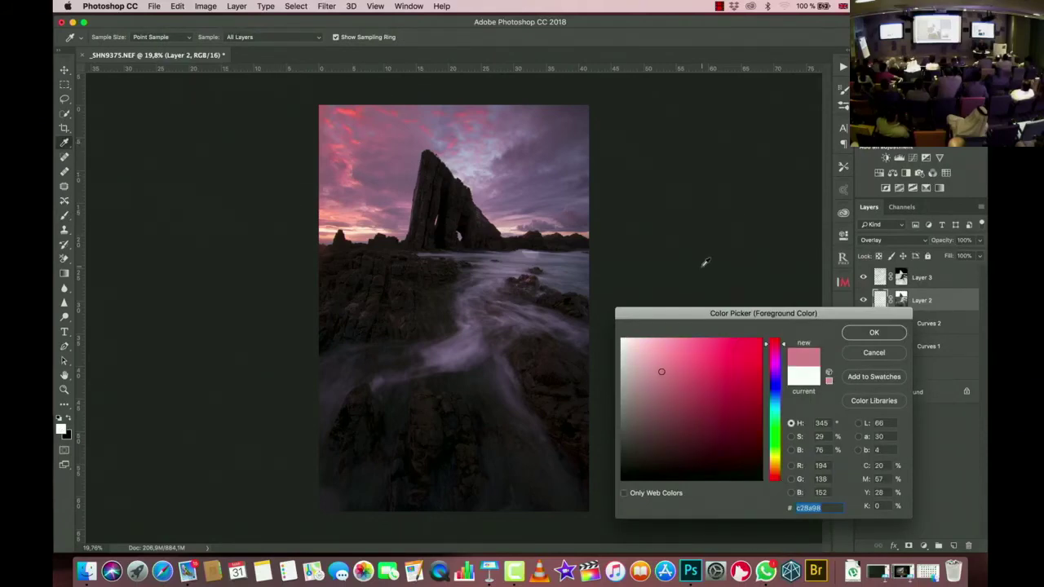
{"action": "left_click", "coordinate": [872, 332]}
{"action": "key", "text": "b"}
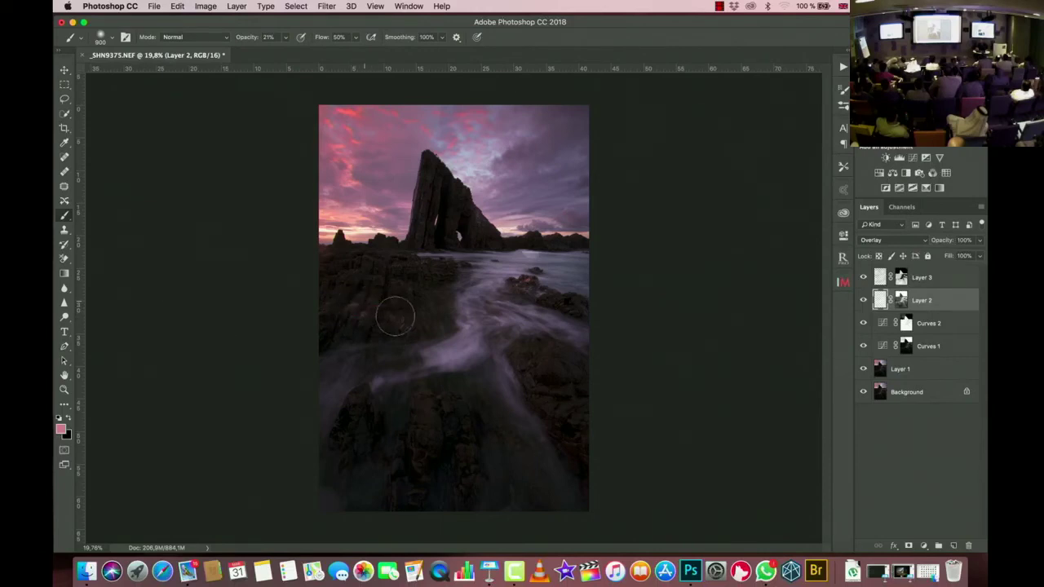
Step: Brush the sampled pink over the left and right rocks on Layer 2 and toggle the layer's visibility to compare
{"action": "mouse_move", "coordinate": [385, 302]}
{"action": "left_mouse_down"}
{"action": "mouse_move", "coordinate": [383, 314]}
{"action": "mouse_move", "coordinate": [419, 303]}
{"action": "mouse_move", "coordinate": [423, 284]}
{"action": "left_mouse_up"}
{"action": "mouse_move", "coordinate": [530, 300]}
{"action": "left_mouse_down"}
{"action": "mouse_move", "coordinate": [532, 274]}
{"action": "mouse_move", "coordinate": [544, 298]}
{"action": "left_mouse_up"}
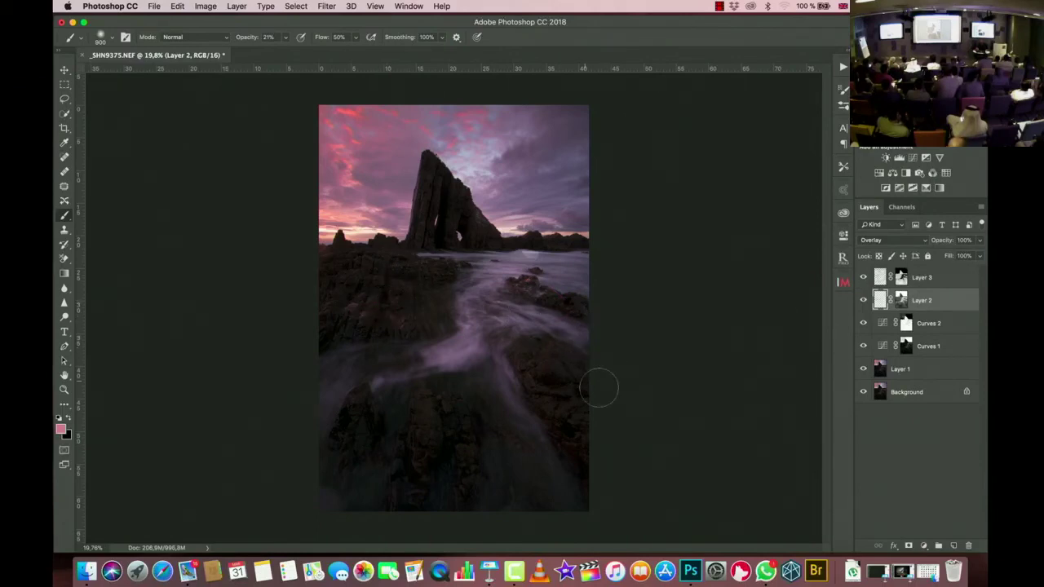
{"action": "left_click", "coordinate": [863, 301]}
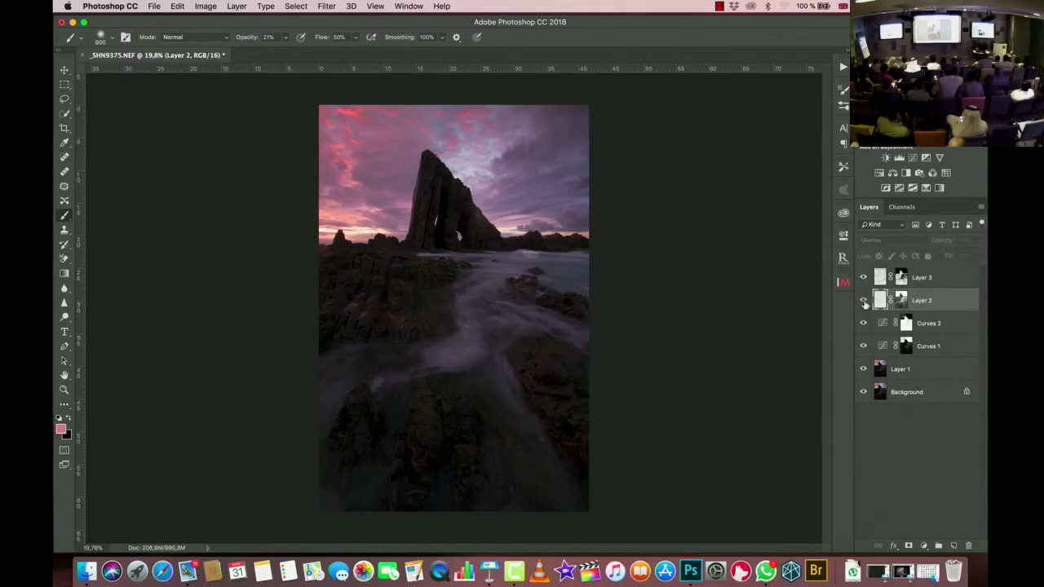
{"action": "left_click", "coordinate": [862, 300]}
{"action": "left_click", "coordinate": [863, 301]}
{"action": "left_click", "coordinate": [864, 300]}
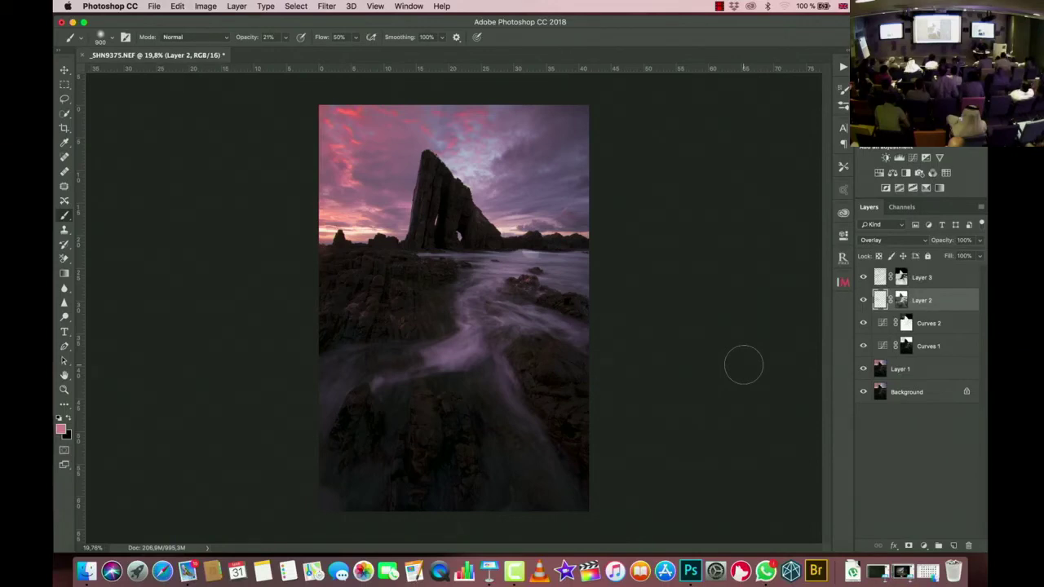
Step: Group Layer 3, Layer 2, Curves 2 and Curves 1 and name the group "light"
{"action": "left_click", "coordinate": [967, 280]}
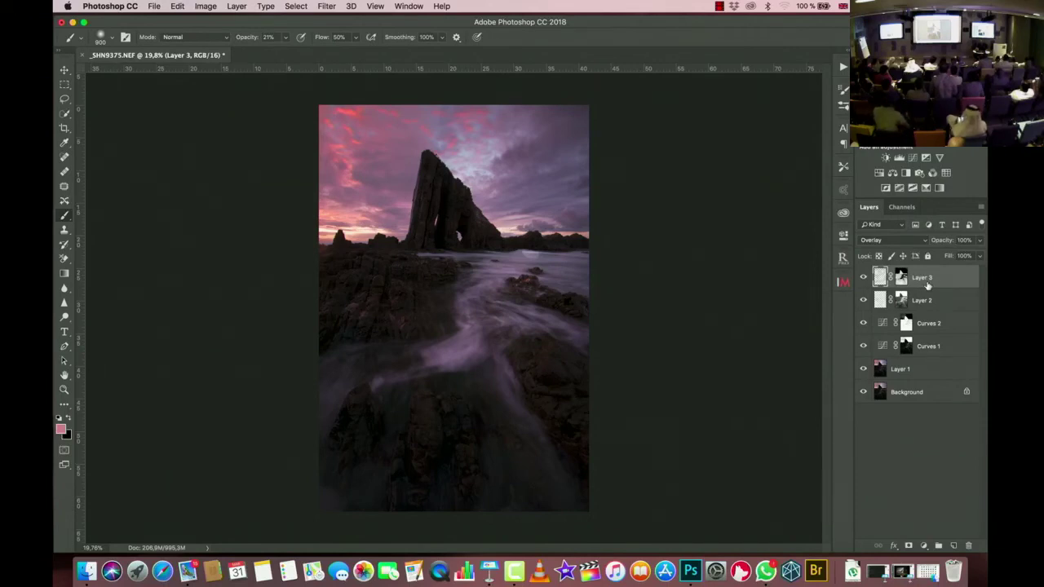
{"action": "left_click", "coordinate": [922, 301], "text": "shift"}
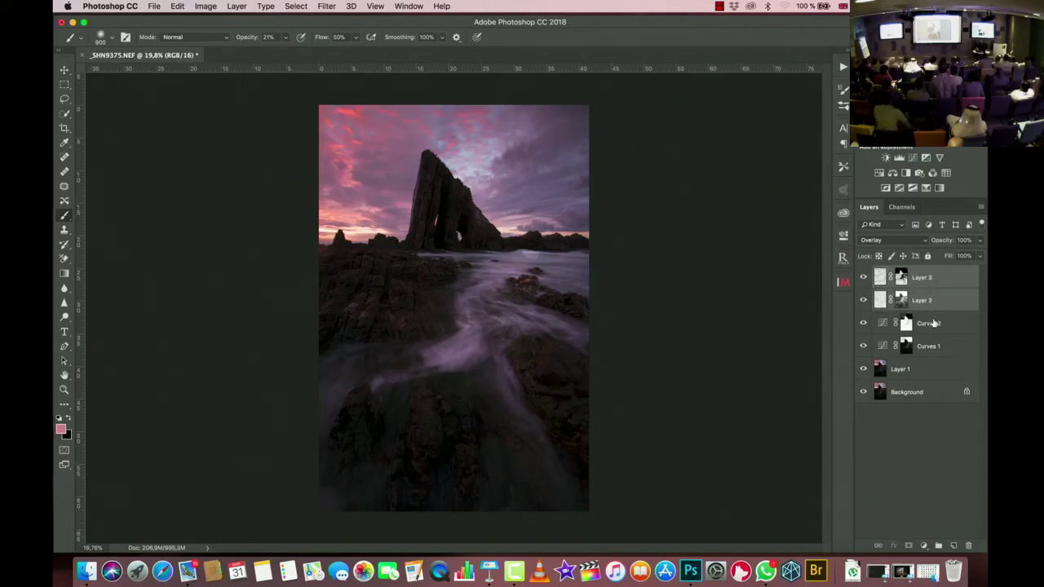
{"action": "left_click", "coordinate": [933, 324], "text": "shift"}
{"action": "left_click", "coordinate": [938, 347], "text": "shift"}
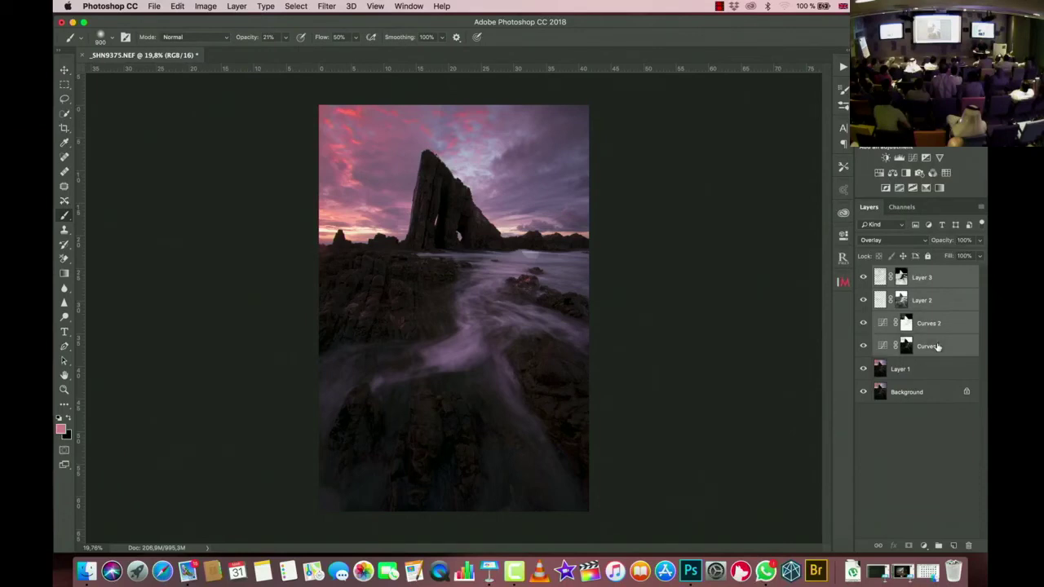
{"action": "key", "text": "super+g"}
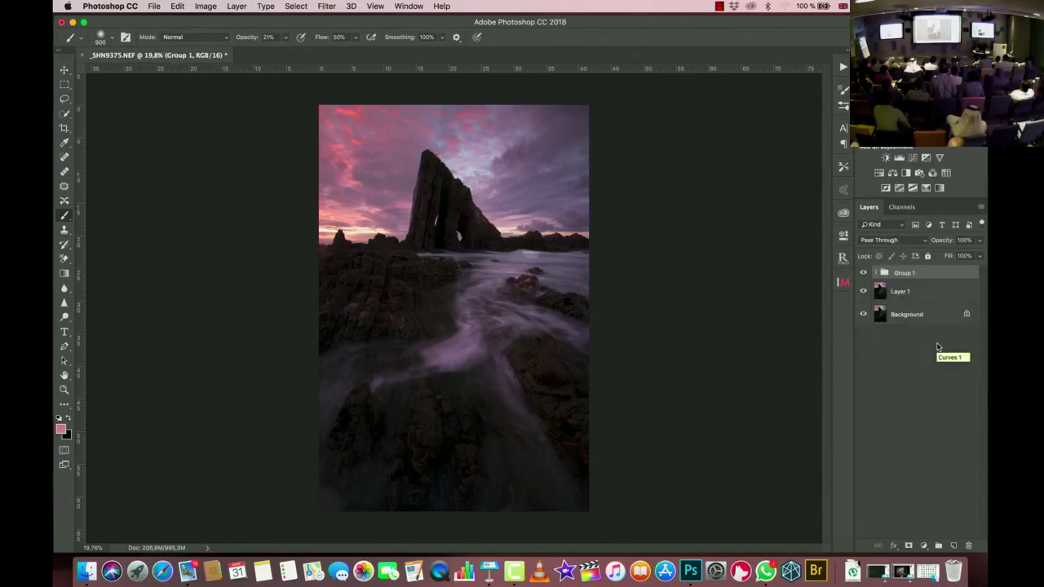
{"action": "double_click", "coordinate": [903, 274]}
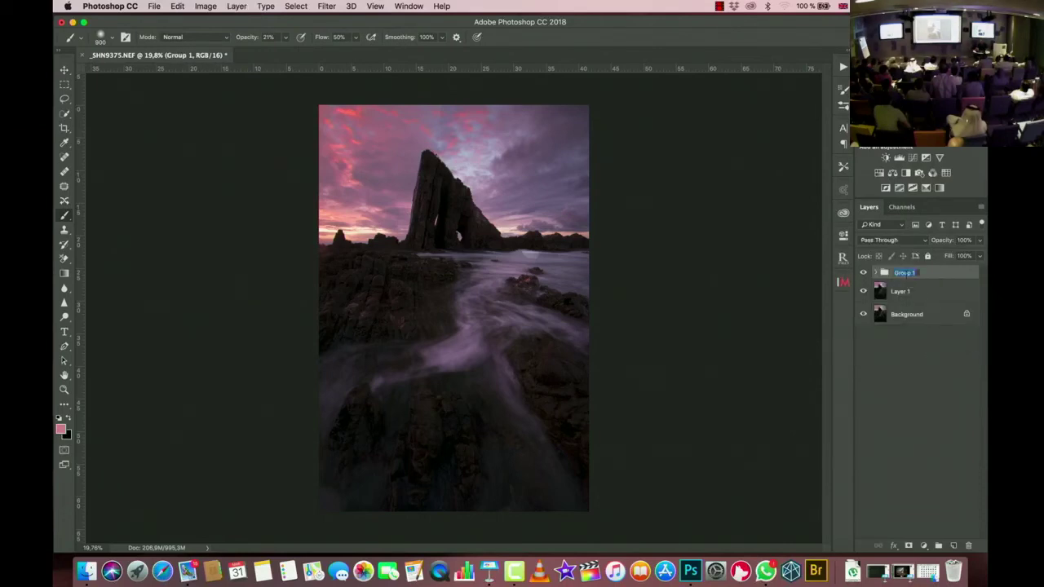
{"action": "type", "text": "I"}
{"action": "key", "text": "Return"}
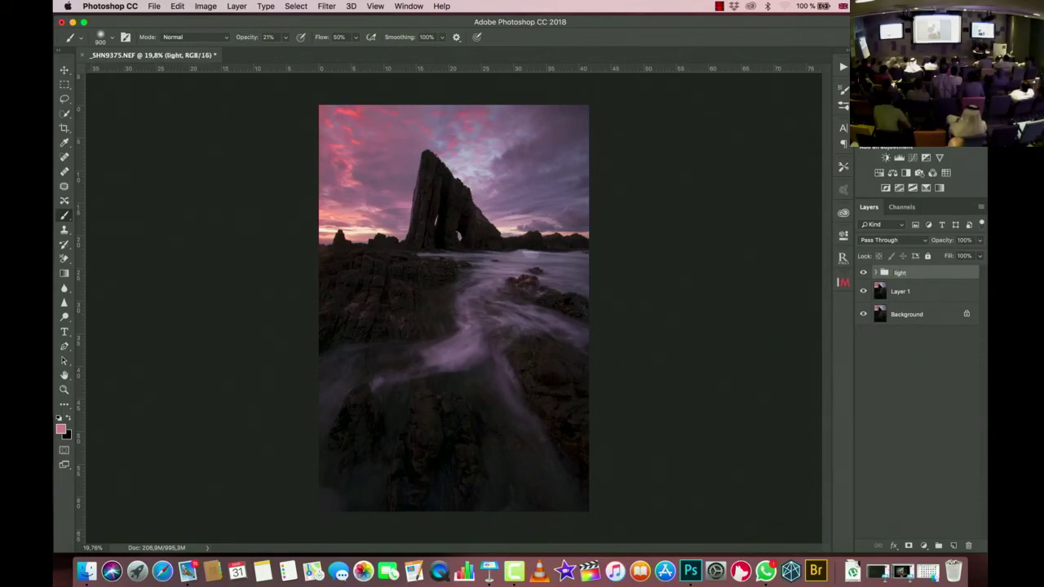
Step: Compare the photo before and after the adjustments by repeatedly hiding and showing the "light" group
{"action": "left_click", "coordinate": [864, 274]}
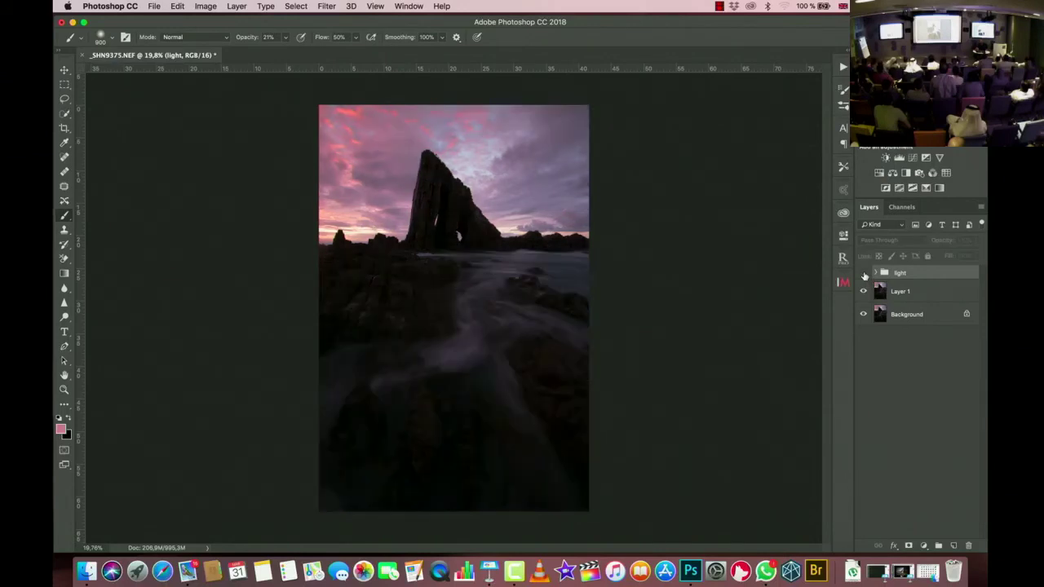
{"action": "left_click", "coordinate": [863, 274]}
{"action": "left_click", "coordinate": [863, 274]}
{"action": "left_click", "coordinate": [864, 274]}
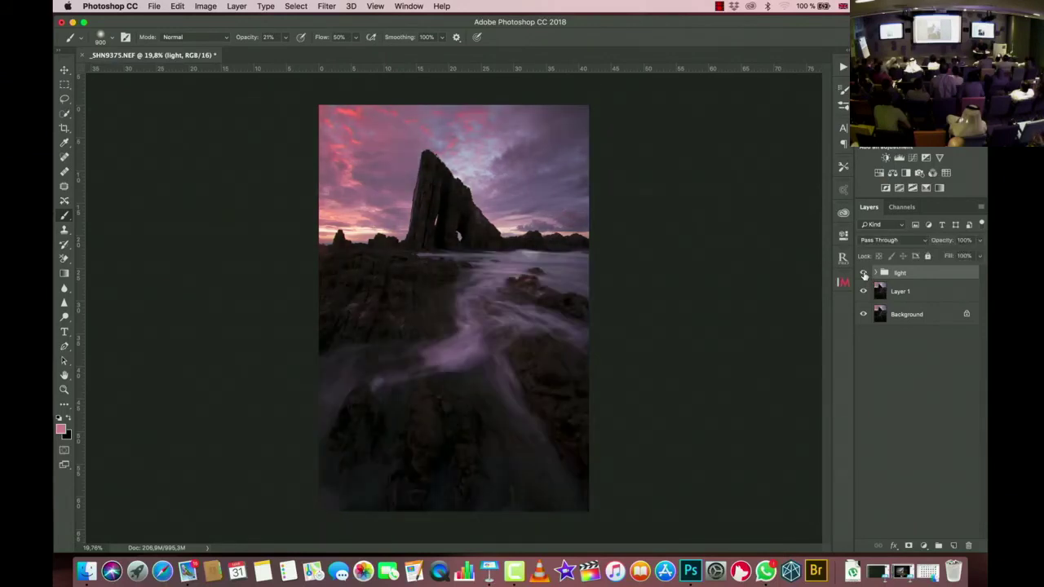
{"action": "left_click", "coordinate": [865, 274]}
{"action": "left_click", "coordinate": [864, 275]}
{"action": "left_click", "coordinate": [864, 275]}
{"action": "left_click", "coordinate": [865, 275]}
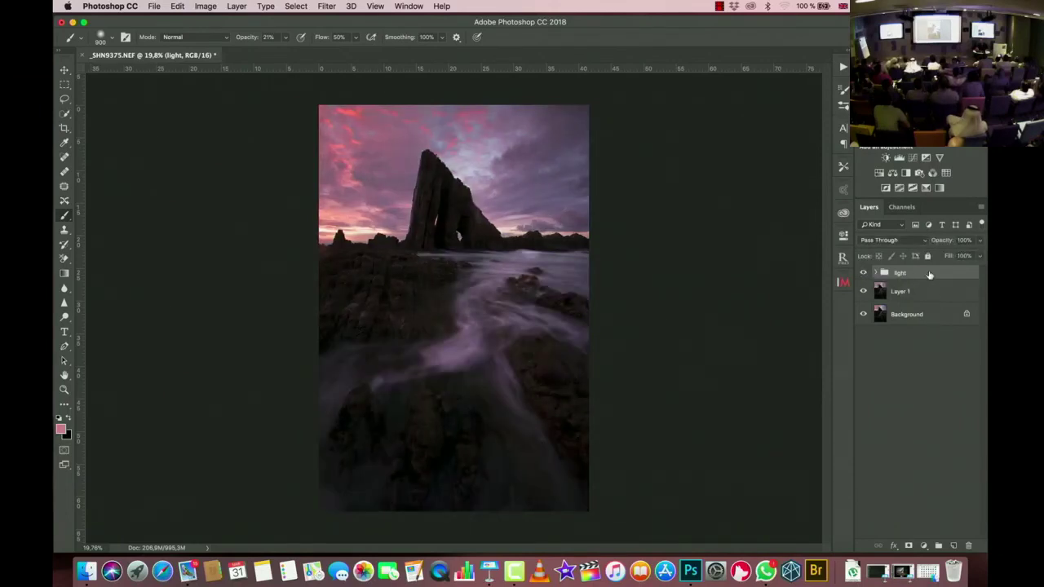
Step: Add an empty layer above the "light" group and select the pink upper-left clouds with Color Range, Sampled Colors, fuzziness 125
{"action": "left_click", "coordinate": [952, 548]}
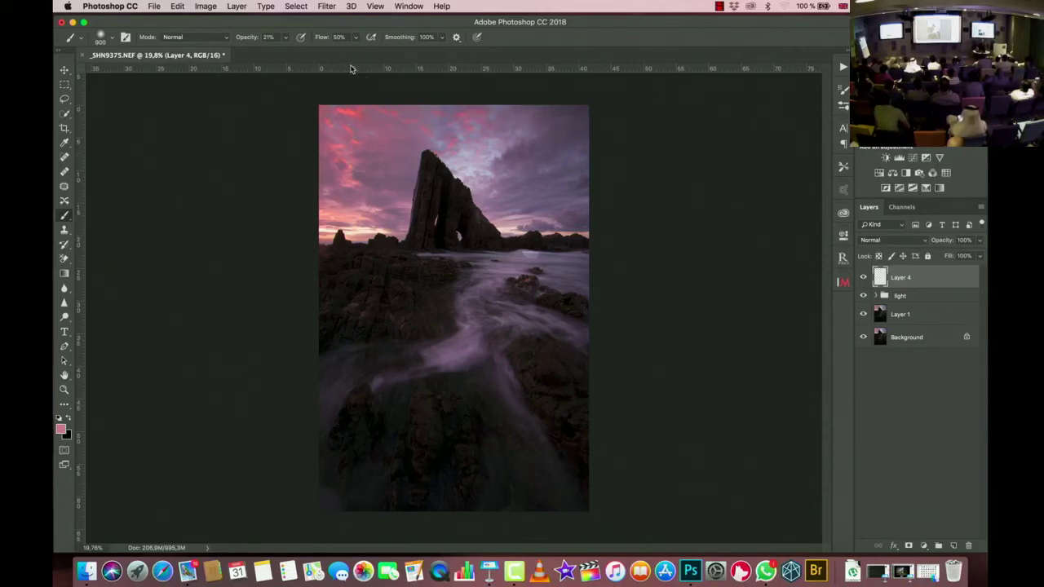
{"action": "left_click", "coordinate": [299, 5]}
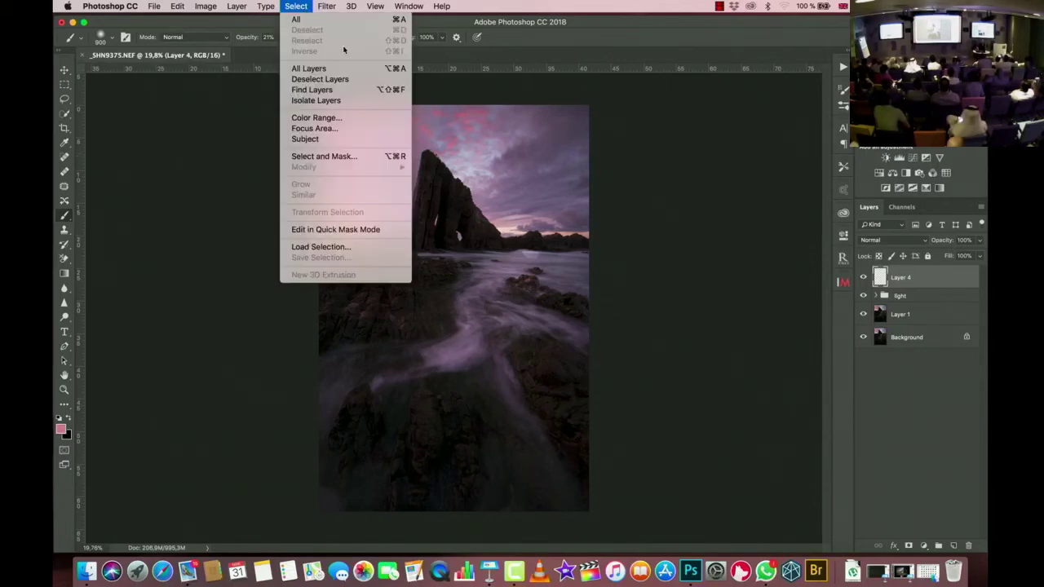
{"action": "left_click", "coordinate": [317, 119]}
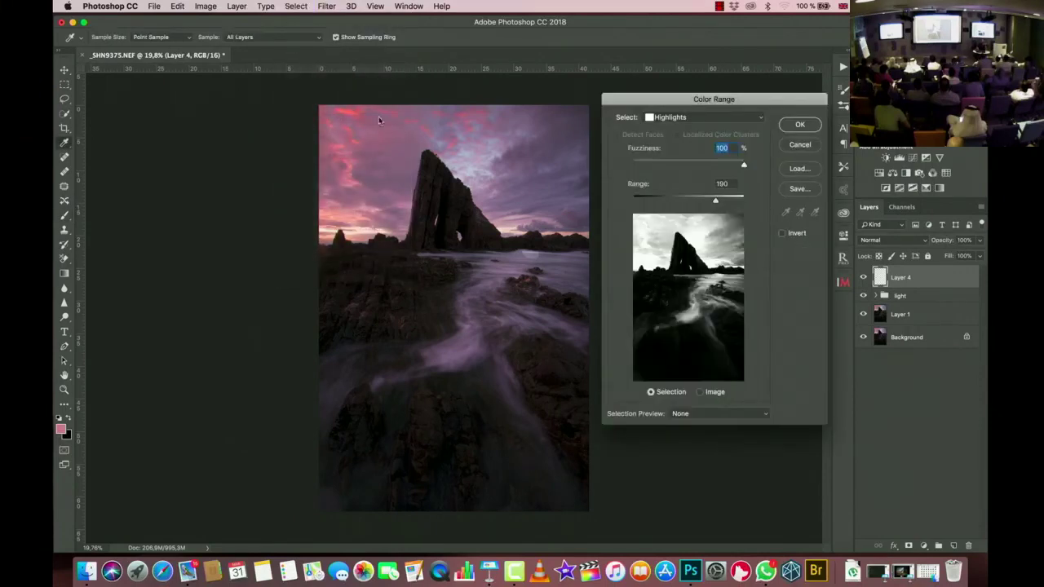
{"action": "left_click", "coordinate": [760, 118]}
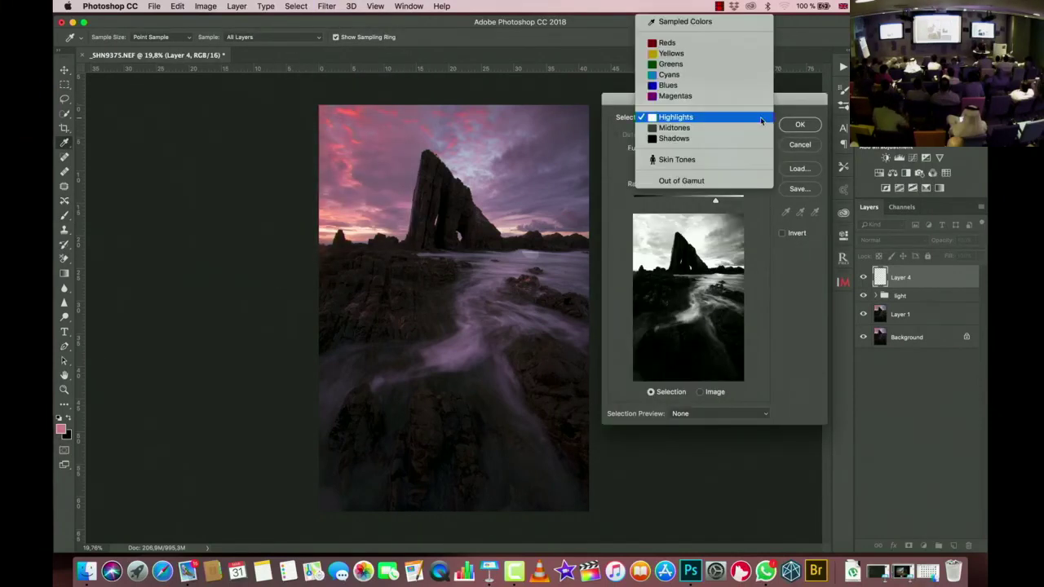
{"action": "left_click", "coordinate": [674, 27]}
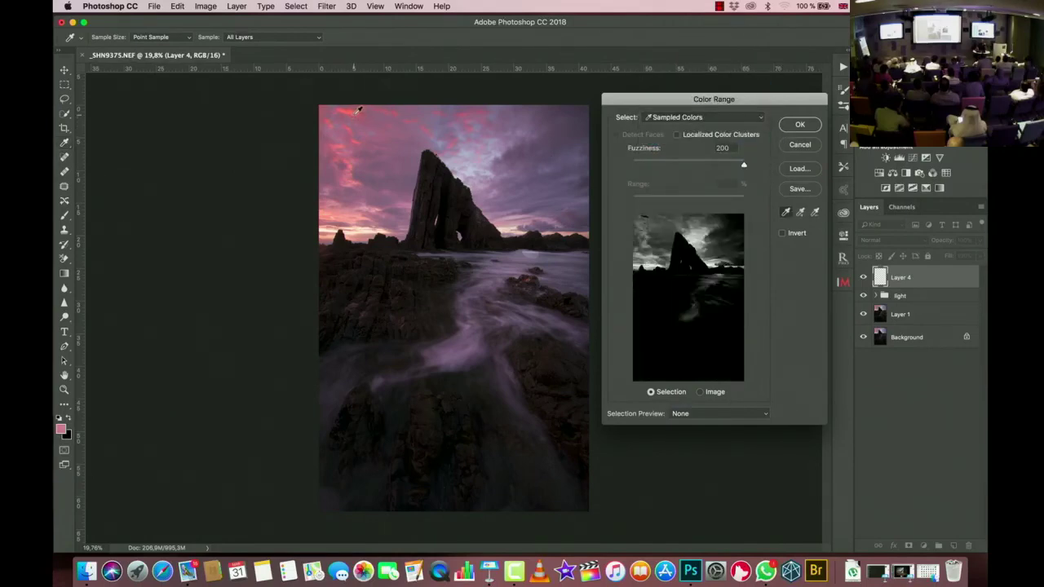
{"action": "left_click", "coordinate": [356, 110]}
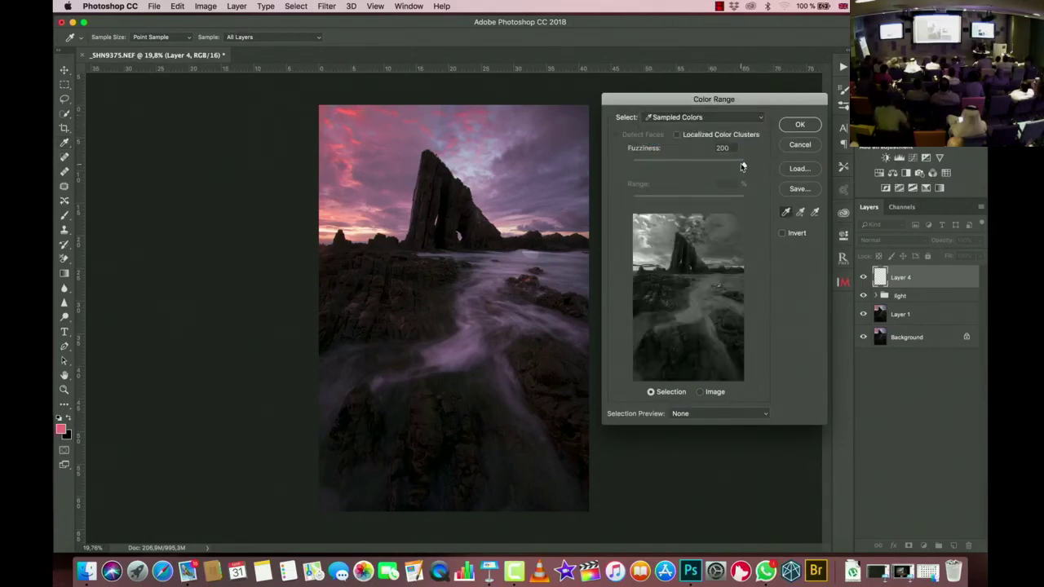
{"action": "left_click_drag", "start_coordinate": [743, 168], "coordinate": [702, 170]}
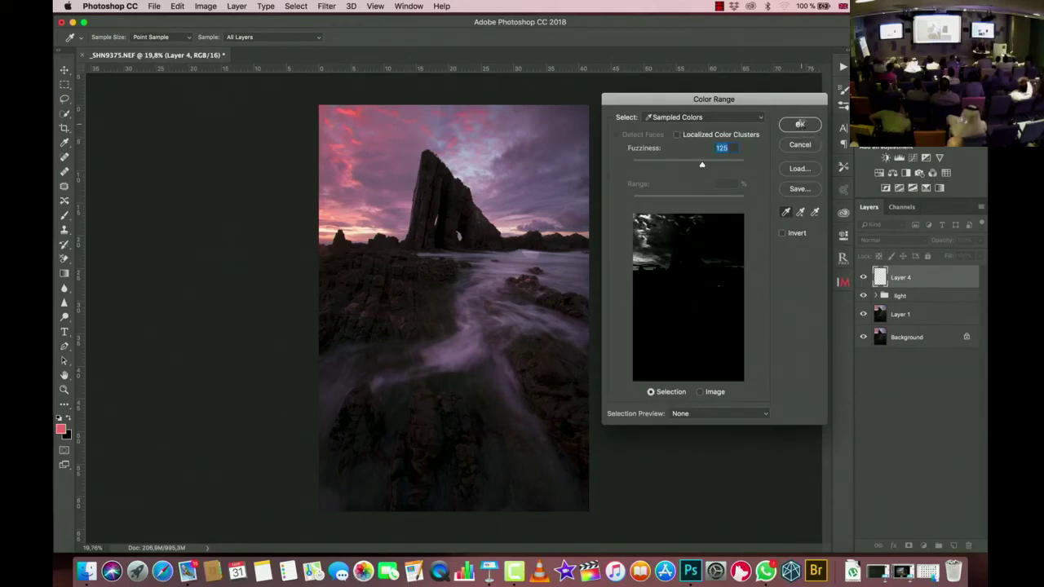
{"action": "left_click", "coordinate": [800, 126]}
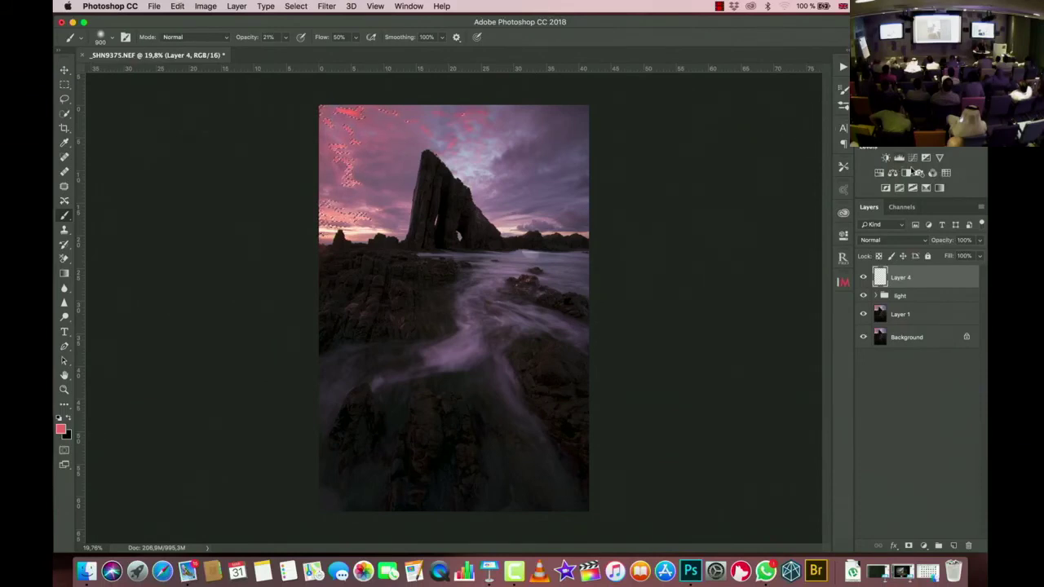
Step: Add a Curves adjustment masked by the pink sky selection and raise the Red channel curve moderately near its midpoint
{"action": "left_click", "coordinate": [912, 159]}
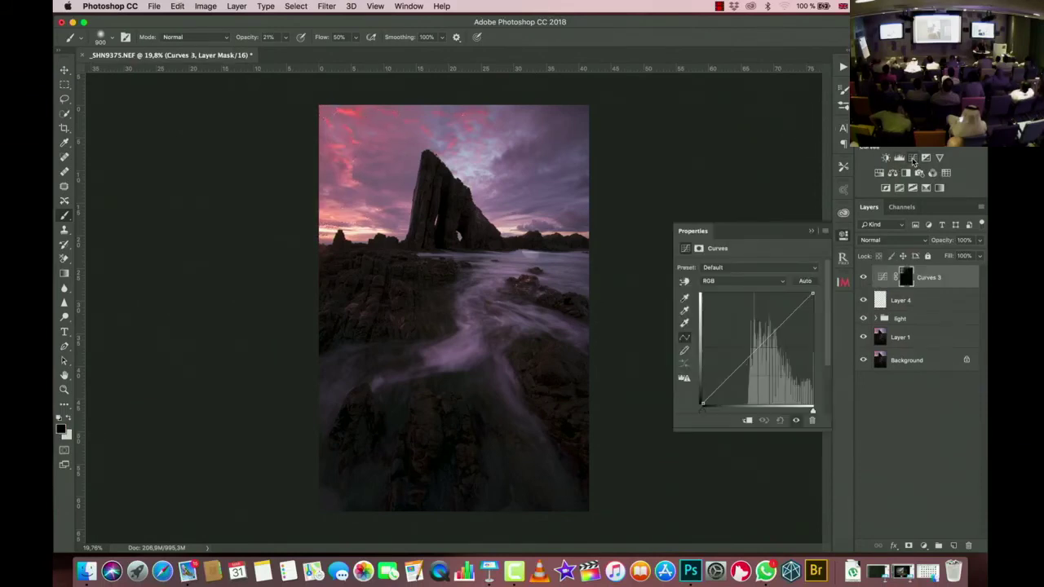
{"action": "left_click", "coordinate": [753, 281]}
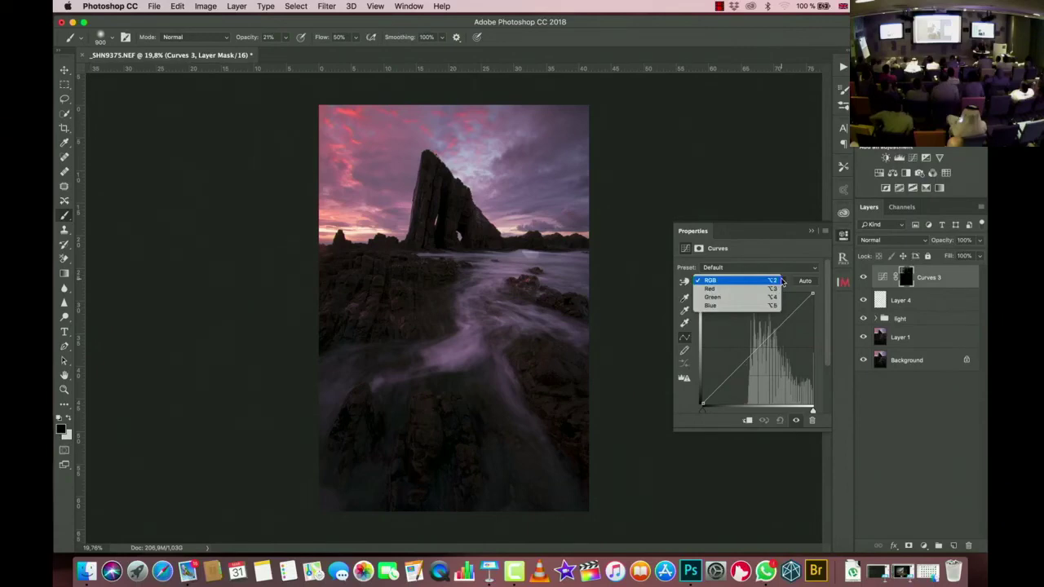
{"action": "left_click", "coordinate": [721, 292]}
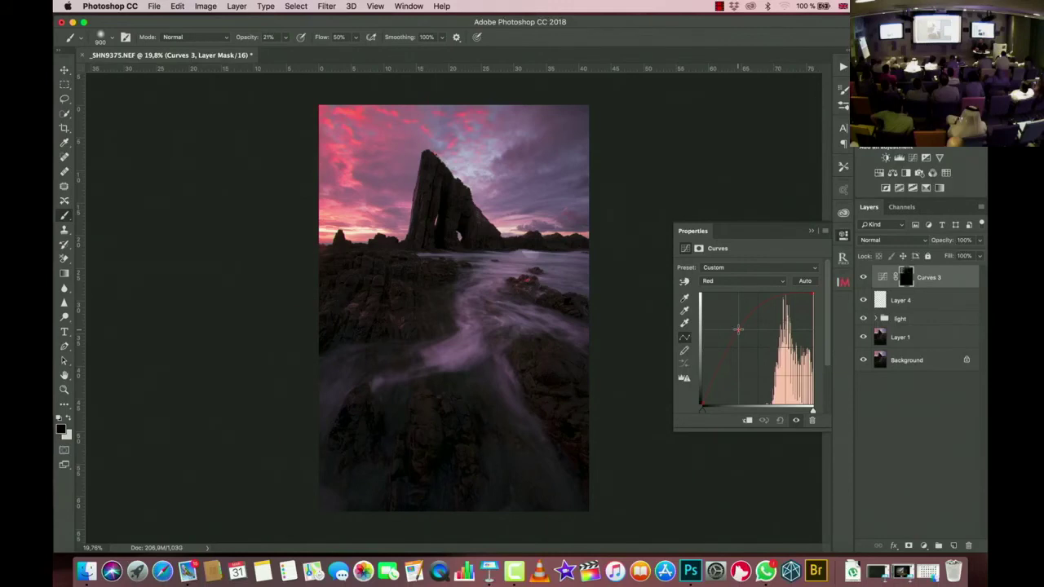
{"action": "left_click_drag", "start_coordinate": [737, 329], "coordinate": [793, 390]}
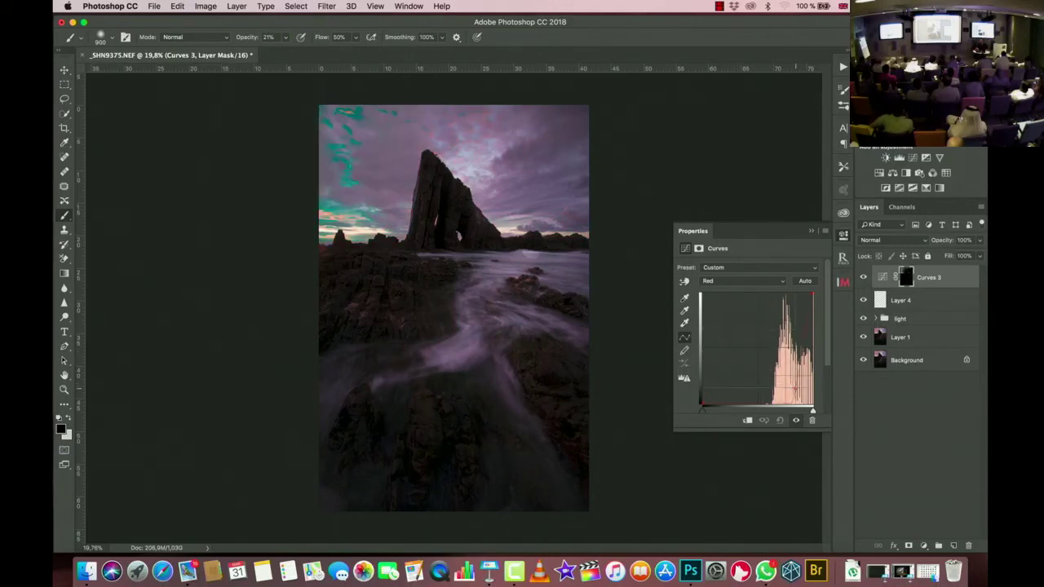
{"action": "left_click_drag", "start_coordinate": [793, 389], "coordinate": [756, 353]}
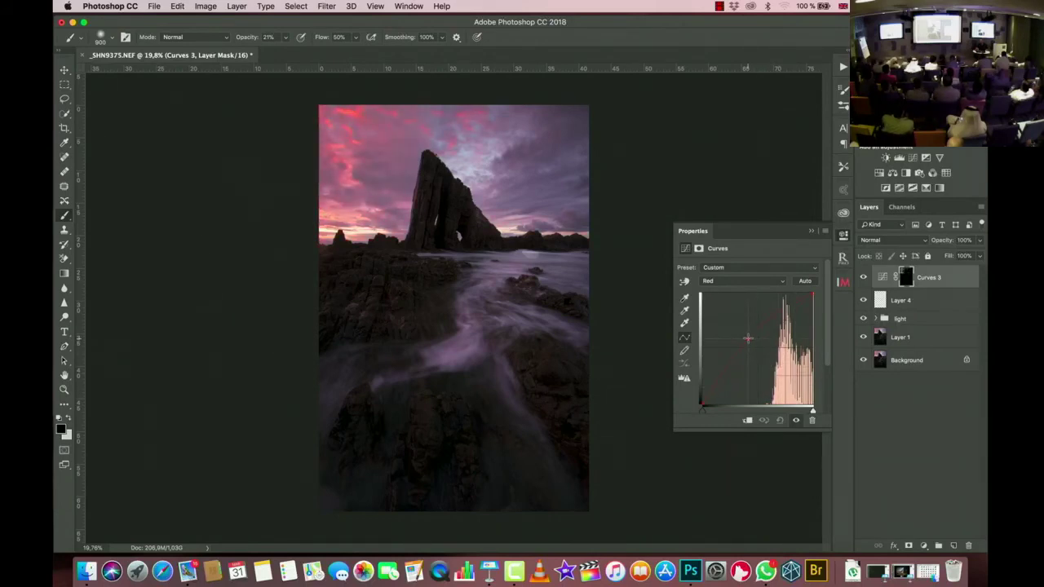
{"action": "left_click", "coordinate": [747, 338]}
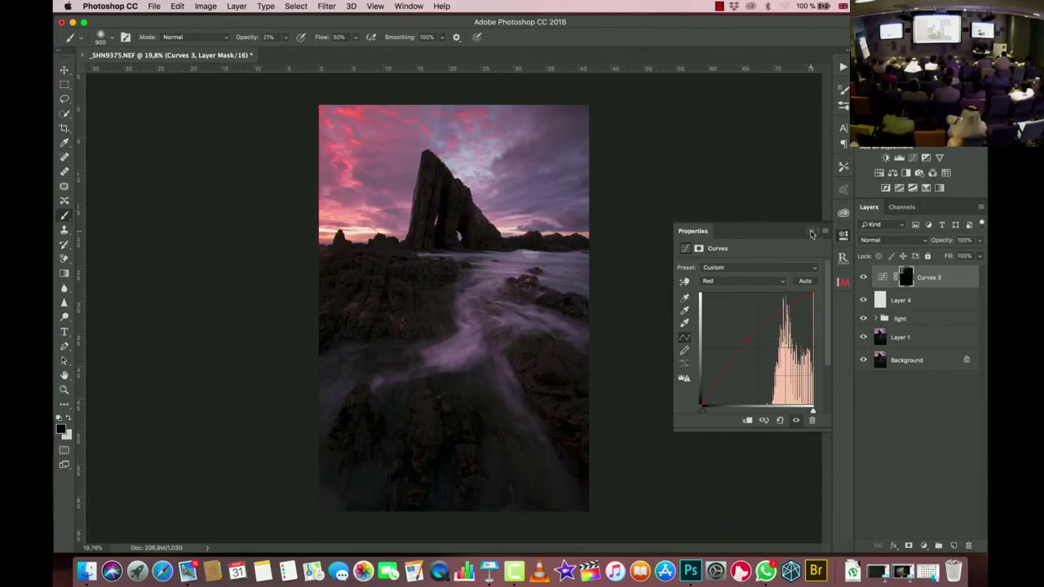
{"action": "left_click", "coordinate": [811, 233]}
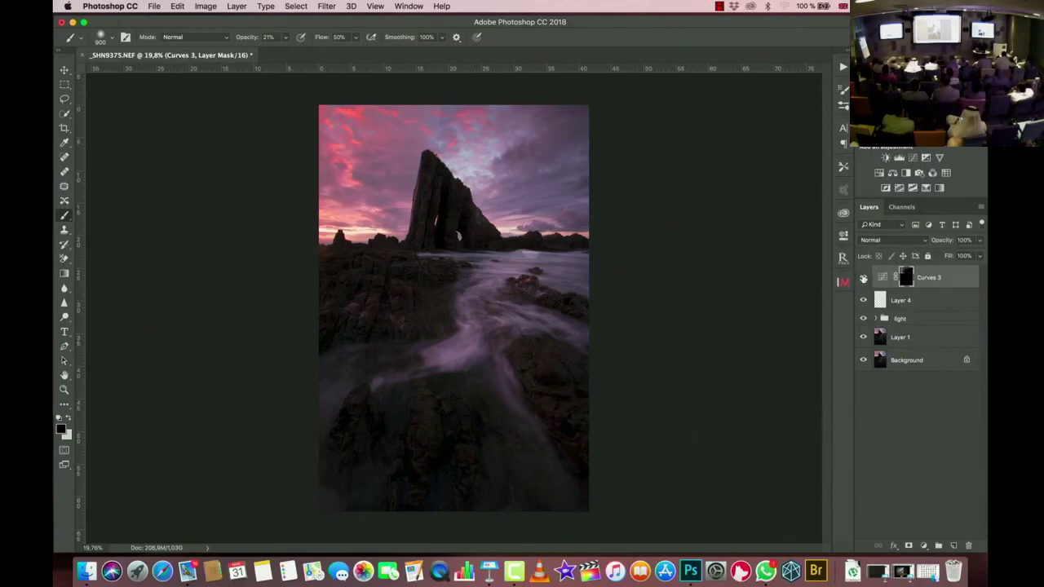
Step: Compare the sky with and without the red boost by repeatedly hiding and showing Curves 3
{"action": "left_click", "coordinate": [862, 278]}
{"action": "left_click", "coordinate": [862, 279]}
{"action": "left_click", "coordinate": [863, 279]}
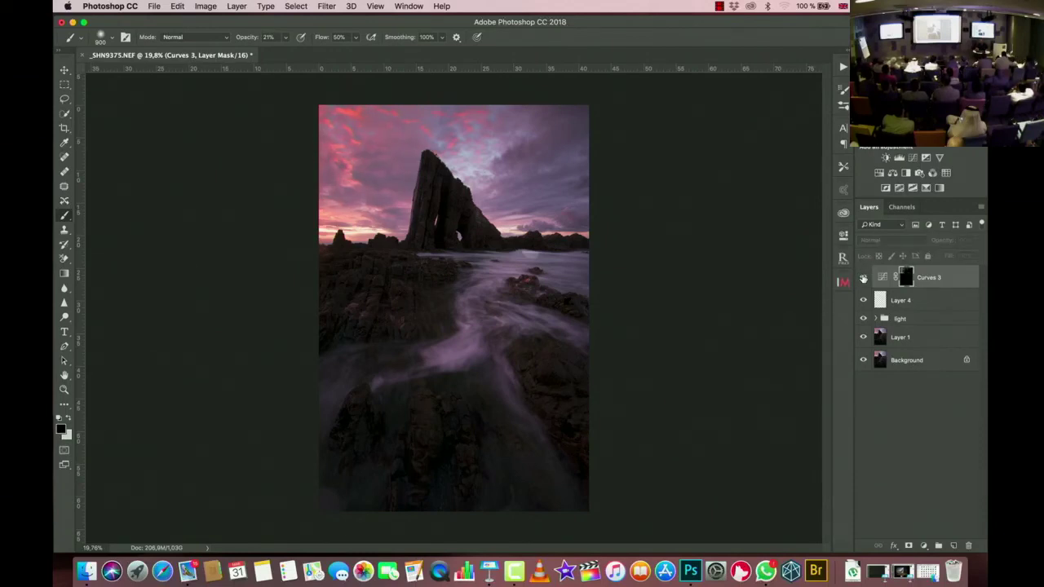
{"action": "left_click", "coordinate": [863, 278]}
{"action": "left_click", "coordinate": [863, 279]}
{"action": "left_click", "coordinate": [862, 278]}
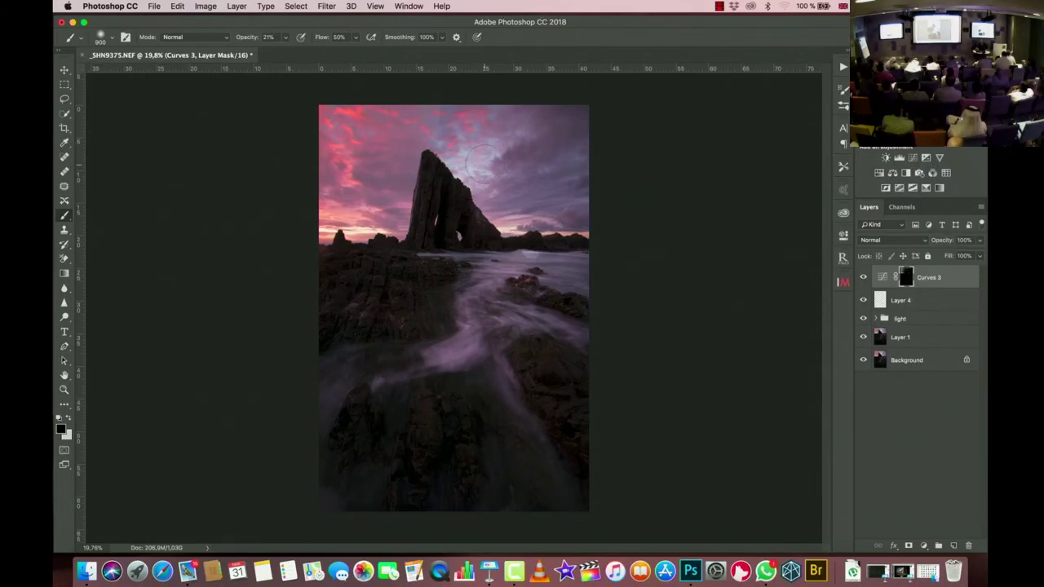
Step: With Layer 4 active, select the pale bright sky beside the tall rock using Color Range with sampled colours and fuzziness 92
{"action": "left_click", "coordinate": [881, 302]}
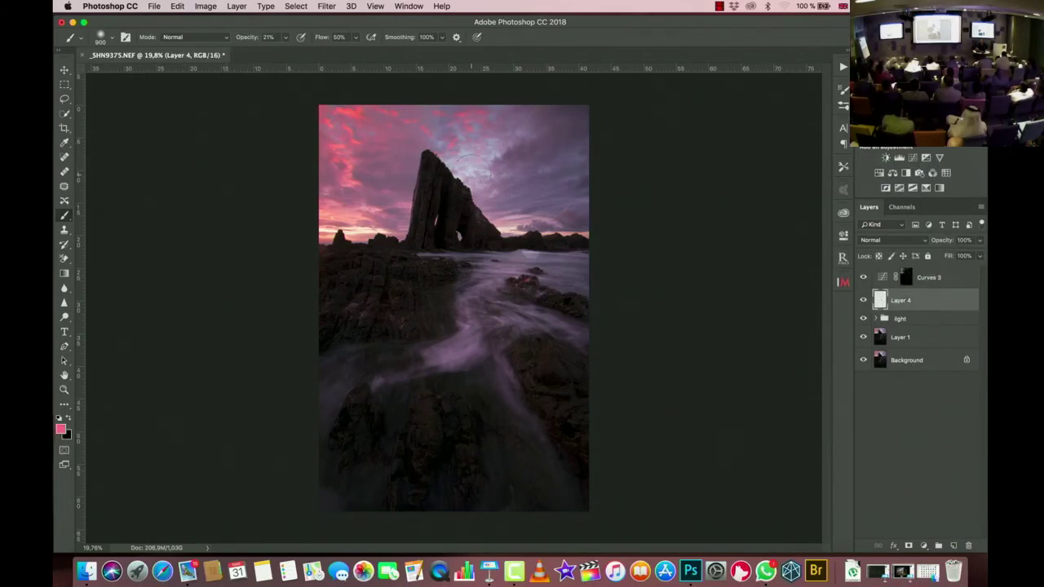
{"action": "left_click", "coordinate": [308, 7]}
{"action": "left_click", "coordinate": [493, 141]}
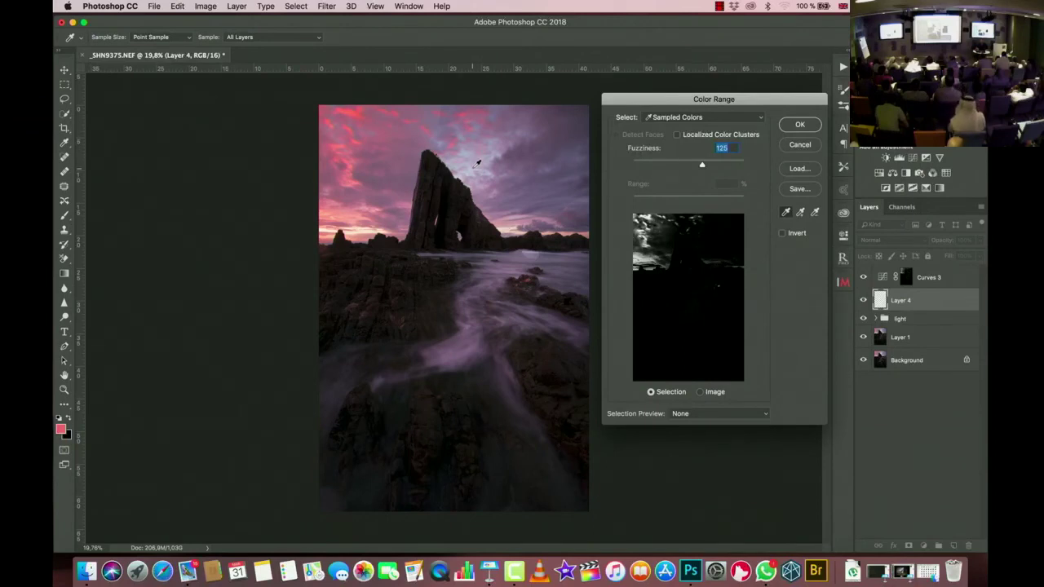
{"action": "left_click", "coordinate": [474, 167]}
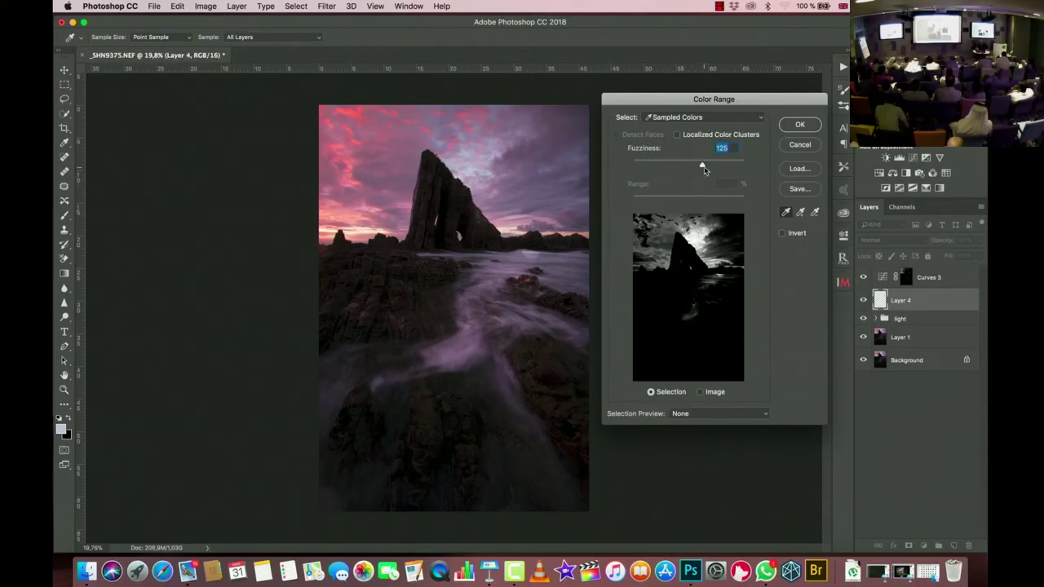
{"action": "left_click_drag", "start_coordinate": [703, 168], "coordinate": [684, 168]}
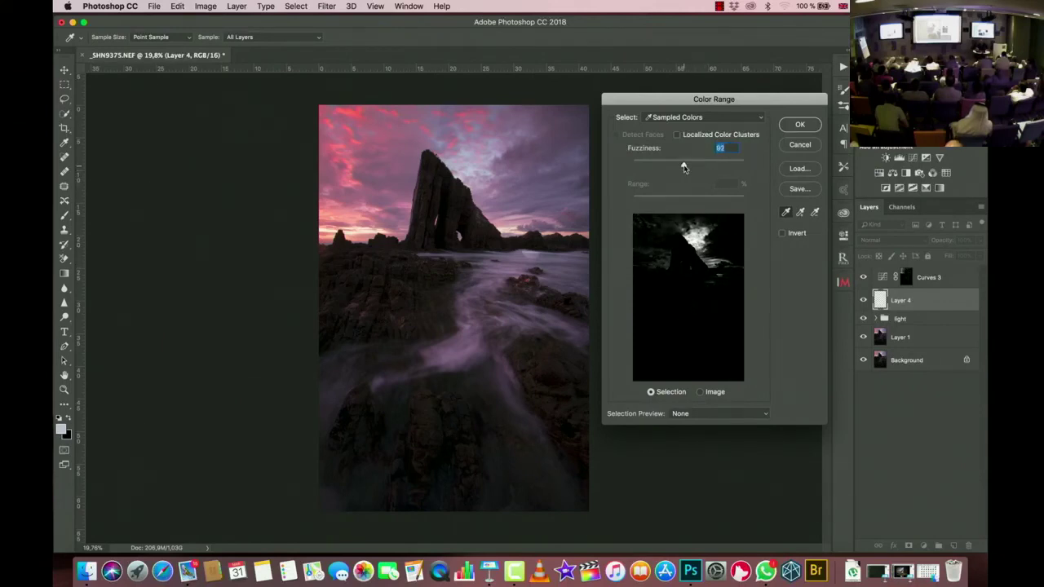
{"action": "left_click", "coordinate": [801, 123]}
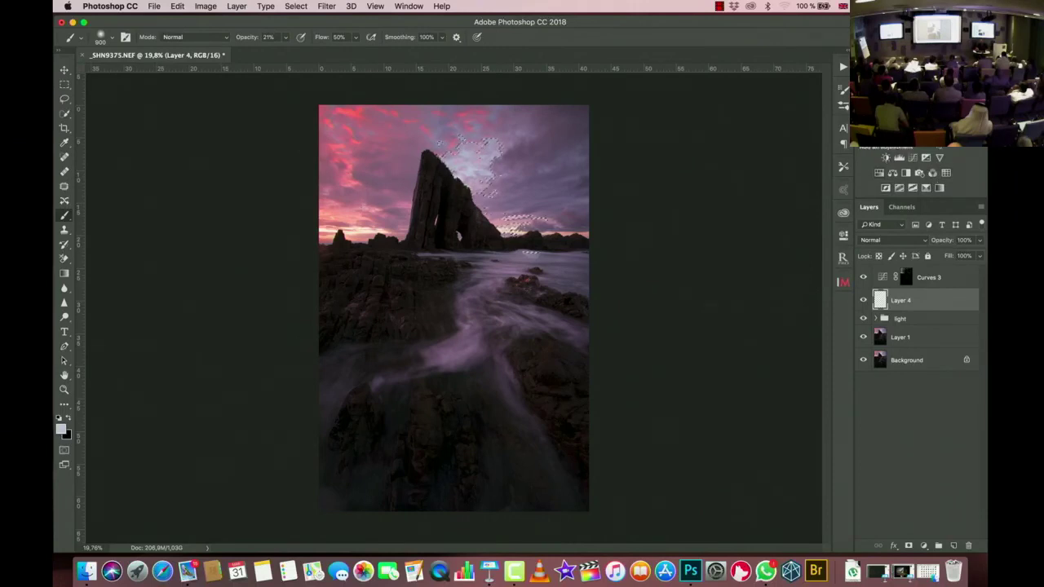
Step: Add a Color Balance adjustment for the selected pale sky and set its midtones to Cyan-Red -14 and Yellow-Blue +1
{"action": "left_click", "coordinate": [892, 174]}
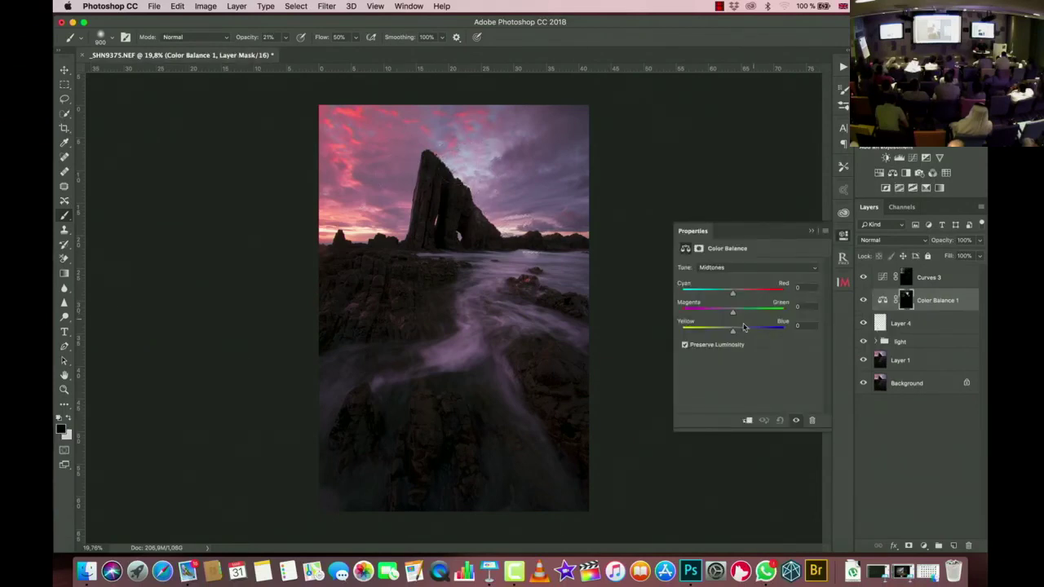
{"action": "mouse_move", "coordinate": [732, 334]}
{"action": "left_mouse_down"}
{"action": "mouse_move", "coordinate": [767, 333]}
{"action": "mouse_move", "coordinate": [733, 337]}
{"action": "left_mouse_up"}
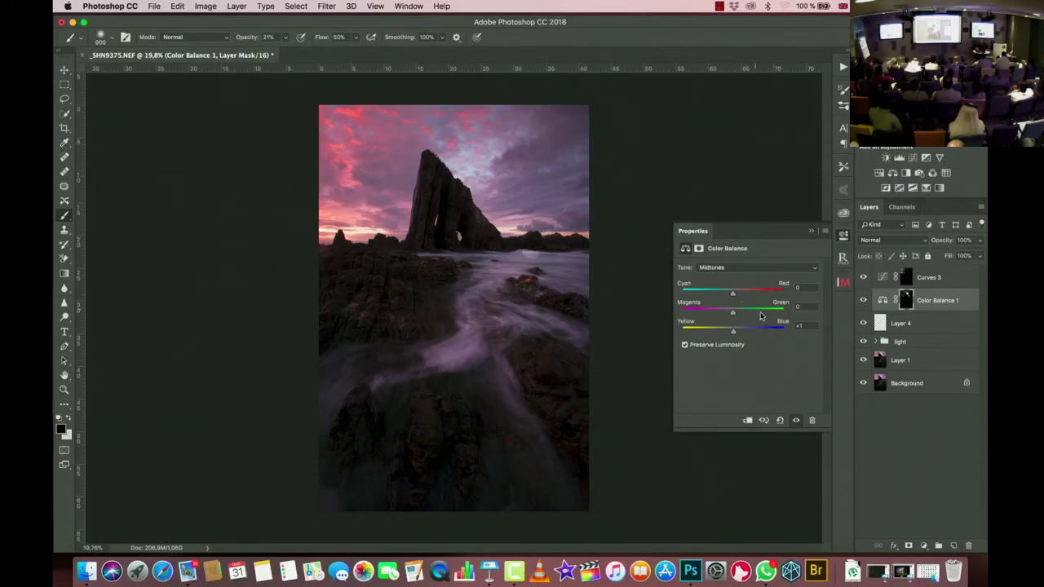
{"action": "left_click_drag", "start_coordinate": [733, 295], "coordinate": [723, 295]}
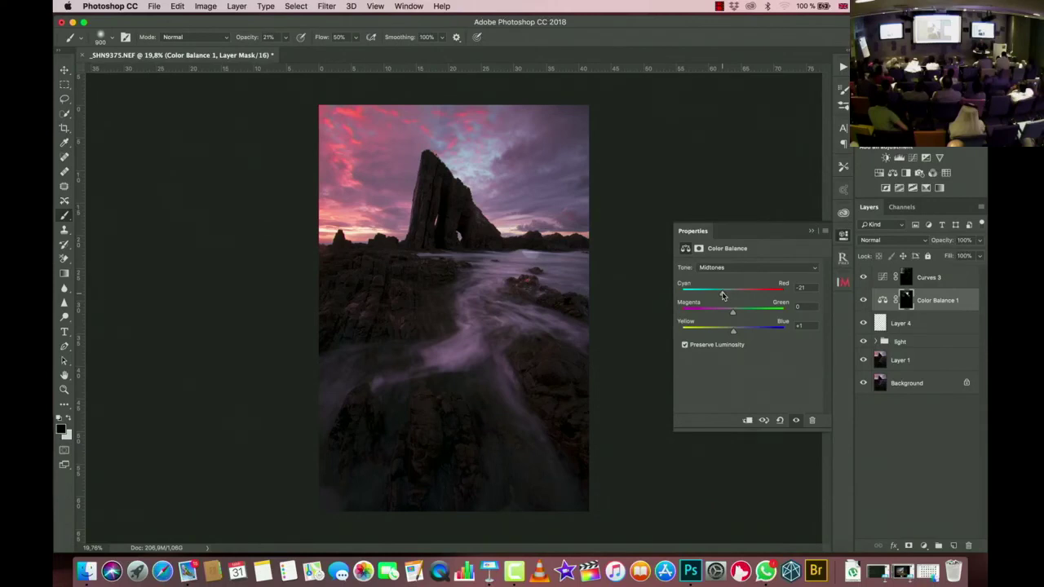
{"action": "left_click_drag", "start_coordinate": [721, 295], "coordinate": [763, 296]}
{"action": "left_click_drag", "start_coordinate": [762, 296], "coordinate": [725, 301]}
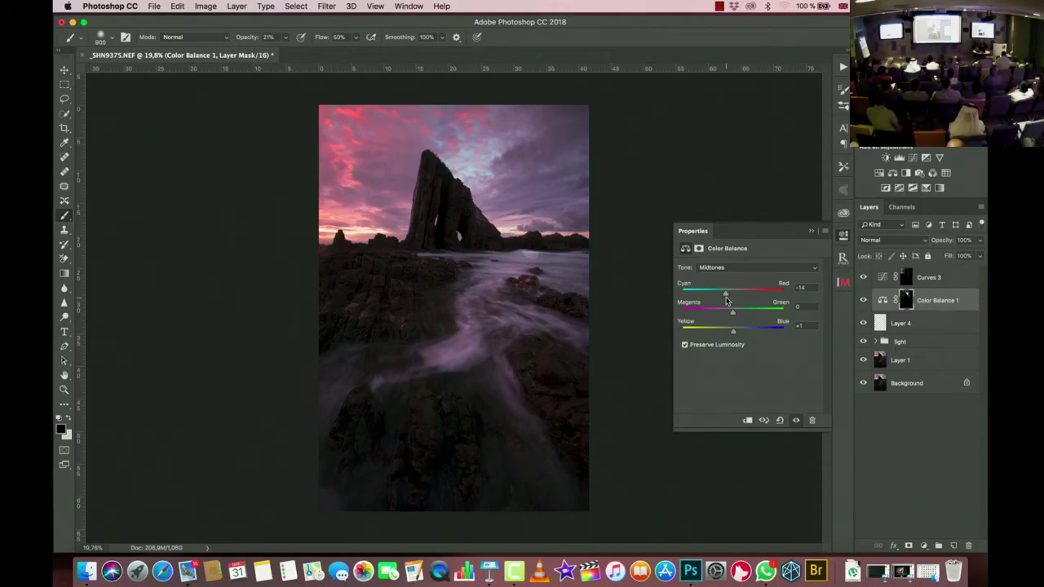
{"action": "left_click", "coordinate": [811, 231]}
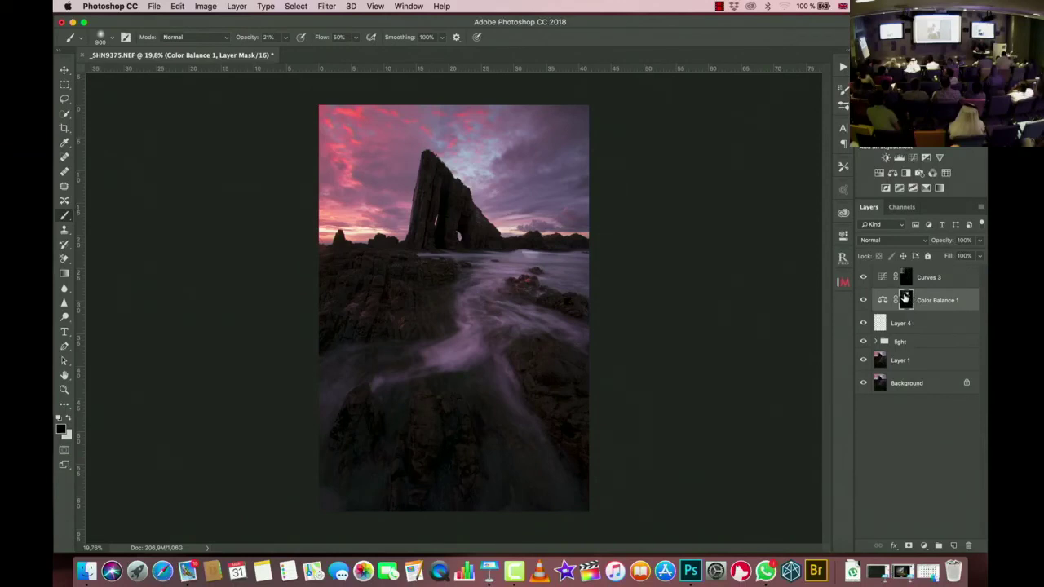
Step: Feather the Color Balance 1 layer mask by 250 px and toggle the layer's visibility to check the effect
{"action": "double_click", "coordinate": [905, 299]}
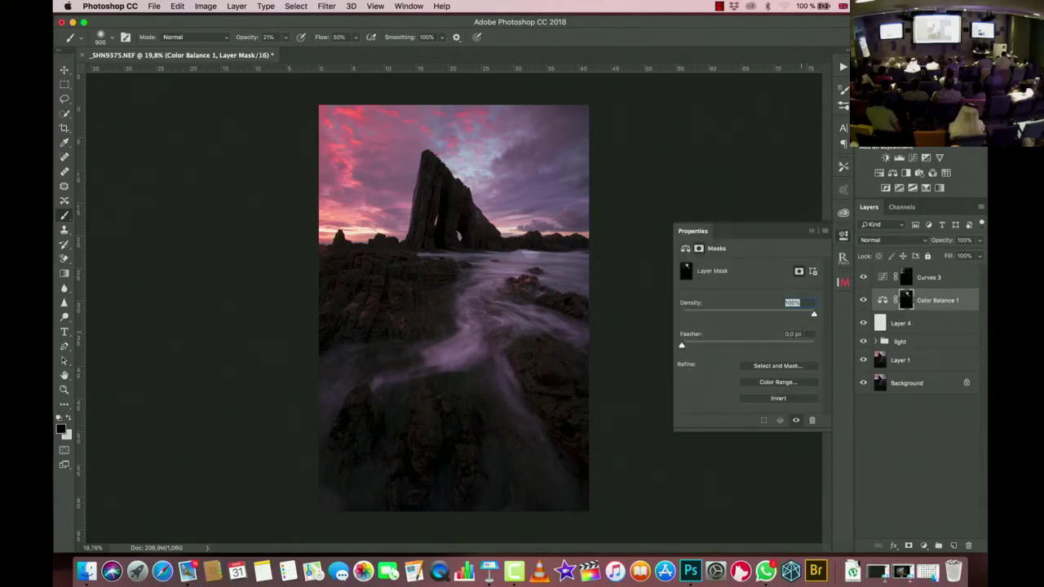
{"action": "key", "text": "Tab"}
{"action": "type", "text": "25"}
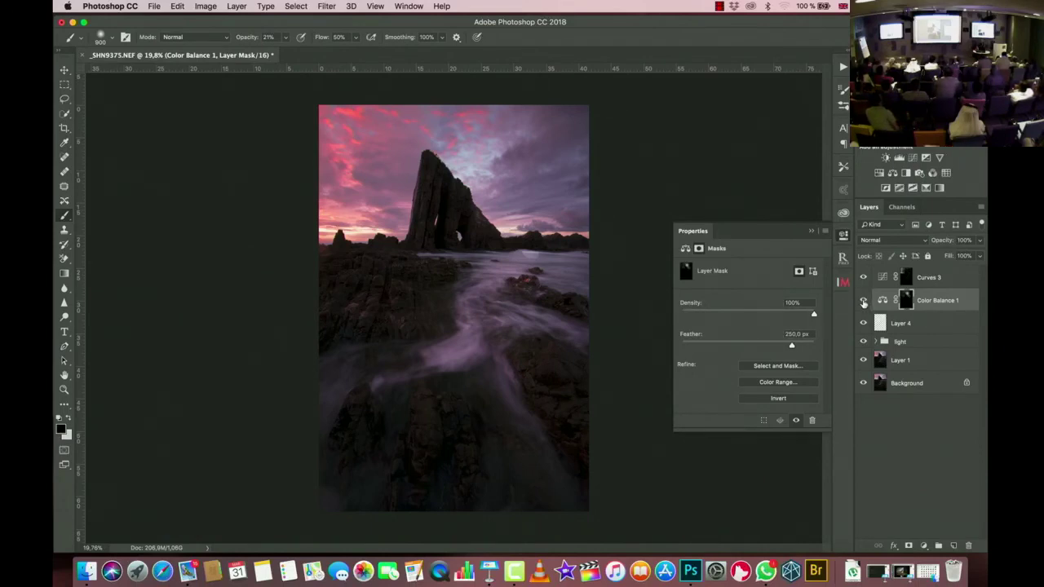
{"action": "left_click", "coordinate": [863, 301]}
{"action": "left_click", "coordinate": [863, 301]}
Step: Feather the Curves 3 layer mask strongly to soften its edges and toggle the layer's visibility to compare
{"action": "left_click", "coordinate": [908, 278]}
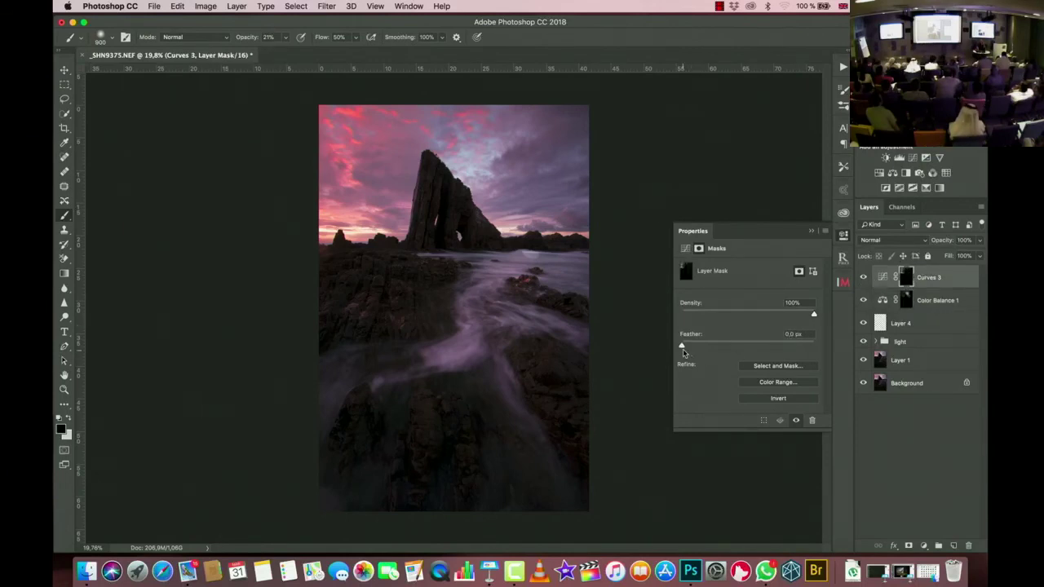
{"action": "left_click_drag", "start_coordinate": [681, 346], "coordinate": [791, 348]}
{"action": "left_click", "coordinate": [811, 232]}
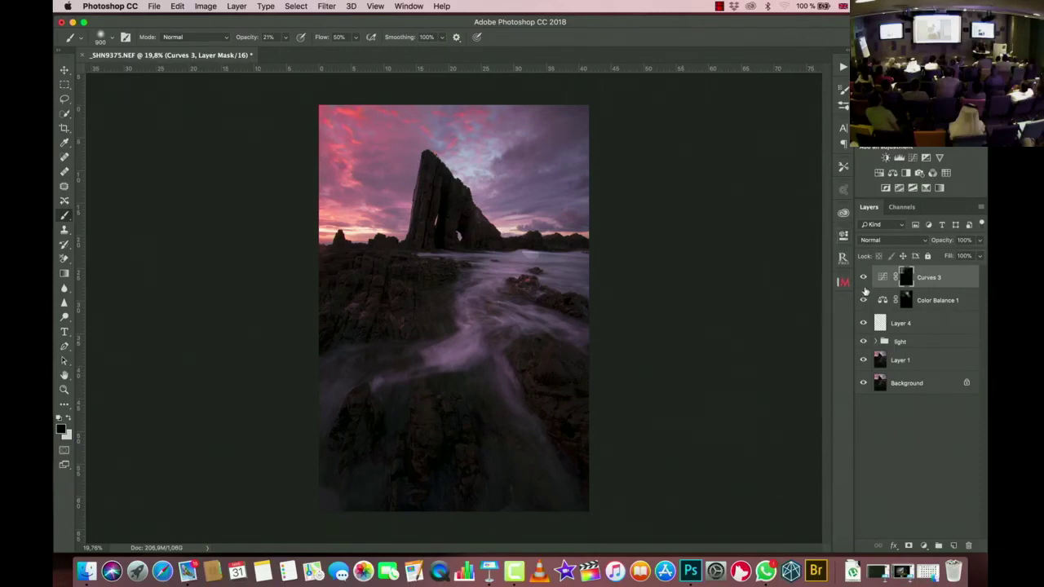
{"action": "left_click", "coordinate": [863, 278]}
{"action": "left_click", "coordinate": [863, 278]}
{"action": "left_click", "coordinate": [863, 278]}
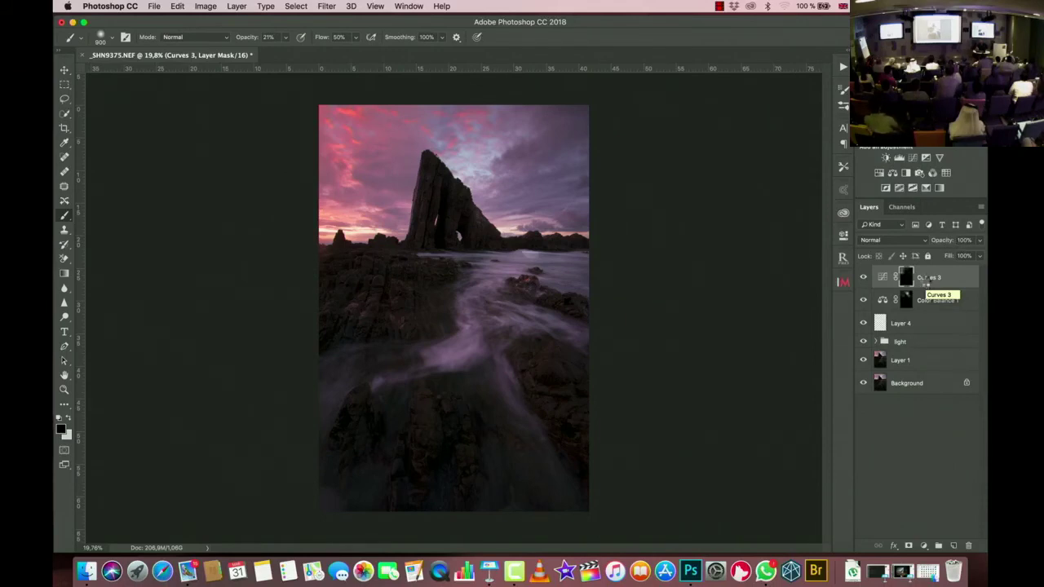
Step: Stamp all visible layers into a new layer above Curves 3 and open it in the Nik Color Efex Pro 4 filter
{"action": "key", "text": "super+alt+shift+e"}
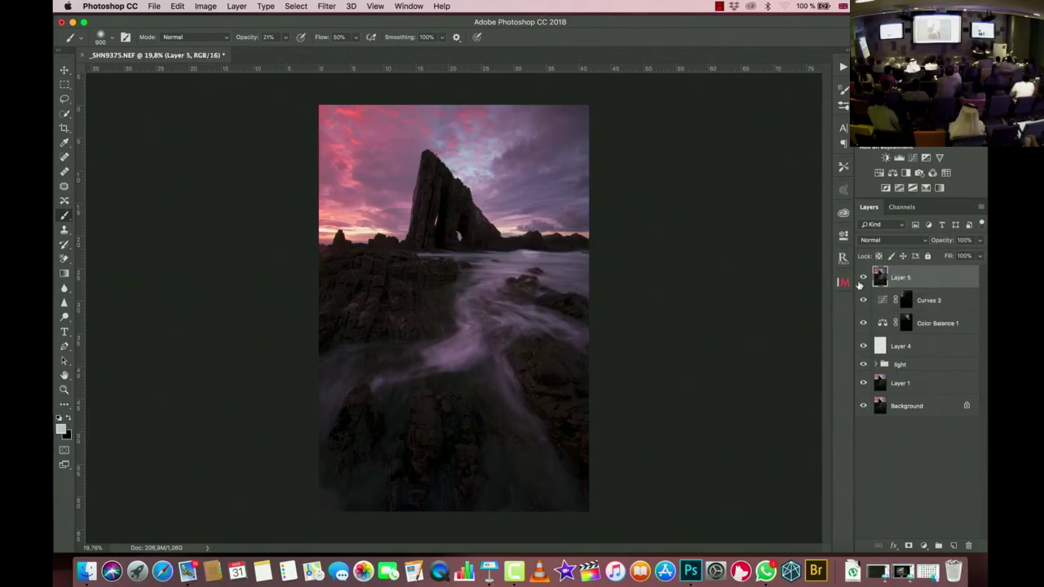
{"action": "left_click", "coordinate": [861, 278]}
{"action": "left_click", "coordinate": [326, 7]}
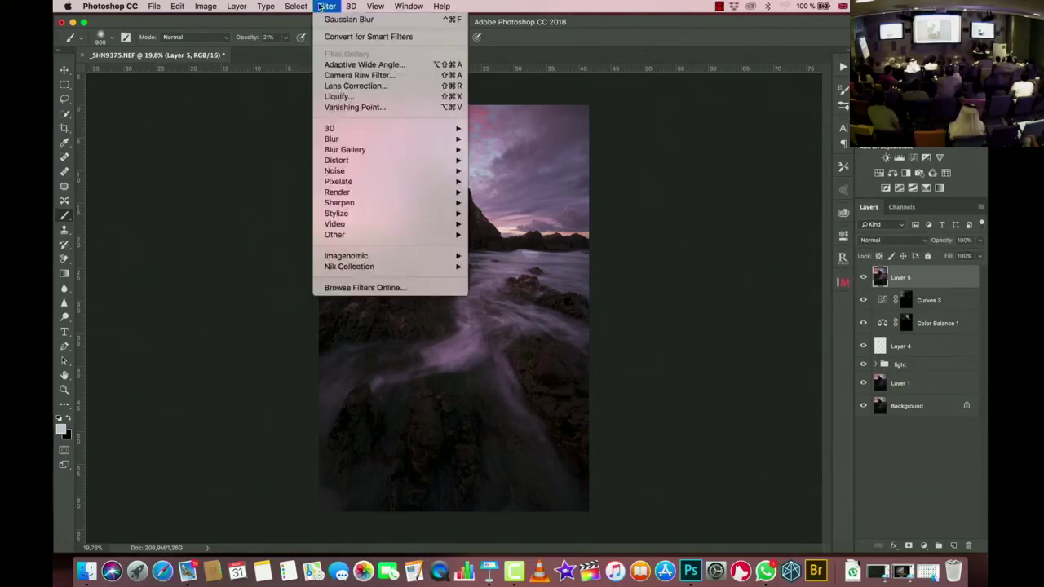
{"action": "mouse_move", "coordinate": [365, 272]}
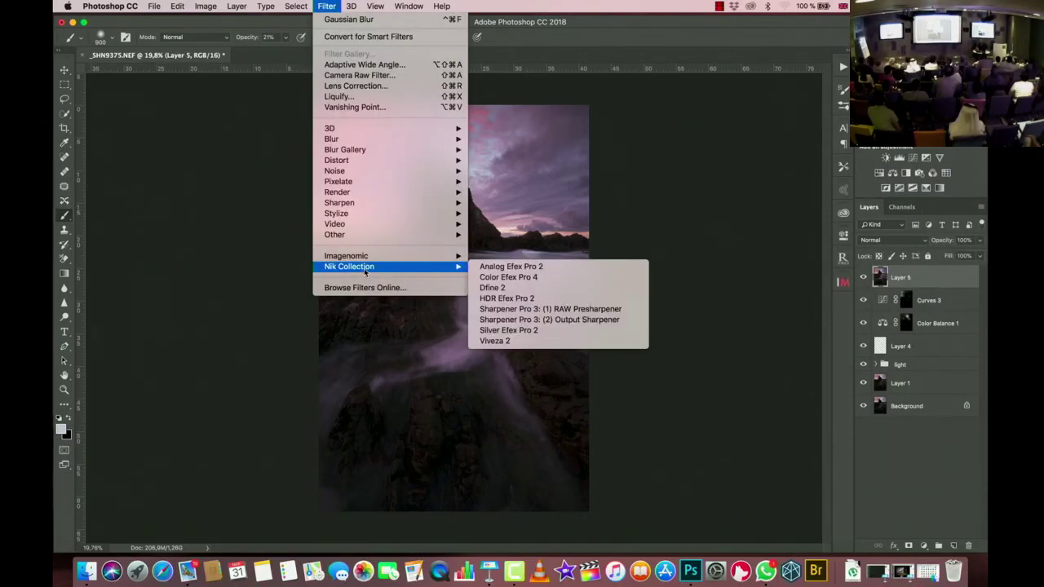
{"action": "left_click", "coordinate": [508, 277]}
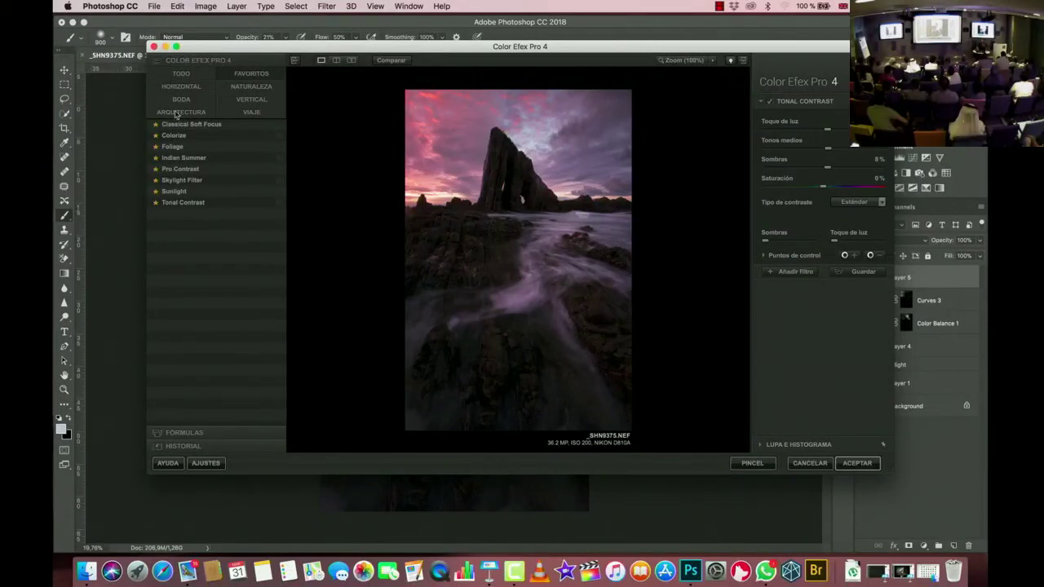
Step: Enlarge the Color Efex Pro 4 window and add a Skylight Filter on top of the Tonal Contrast filter
{"action": "left_click", "coordinate": [176, 47]}
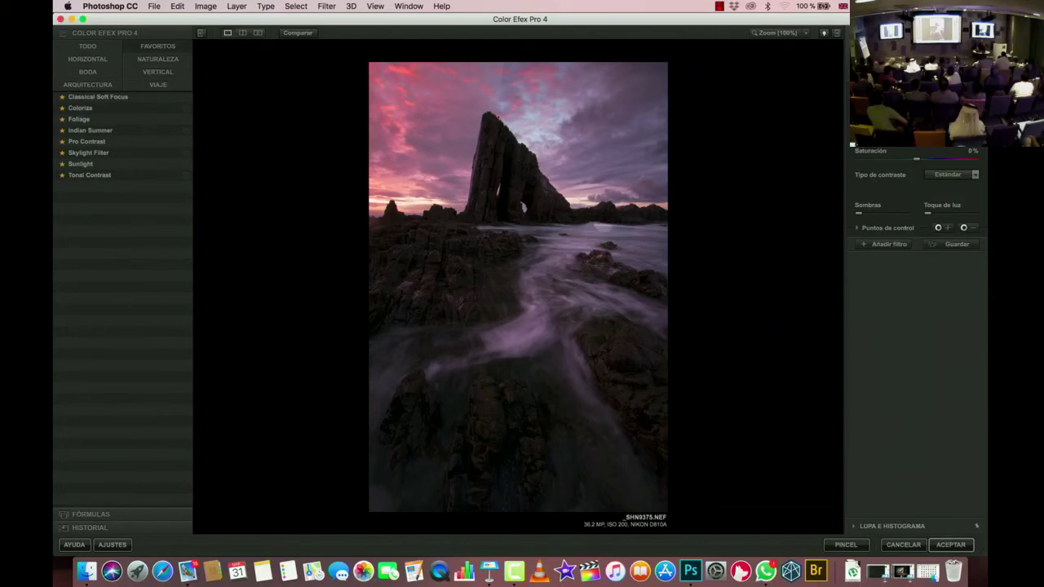
{"action": "left_click", "coordinate": [881, 247]}
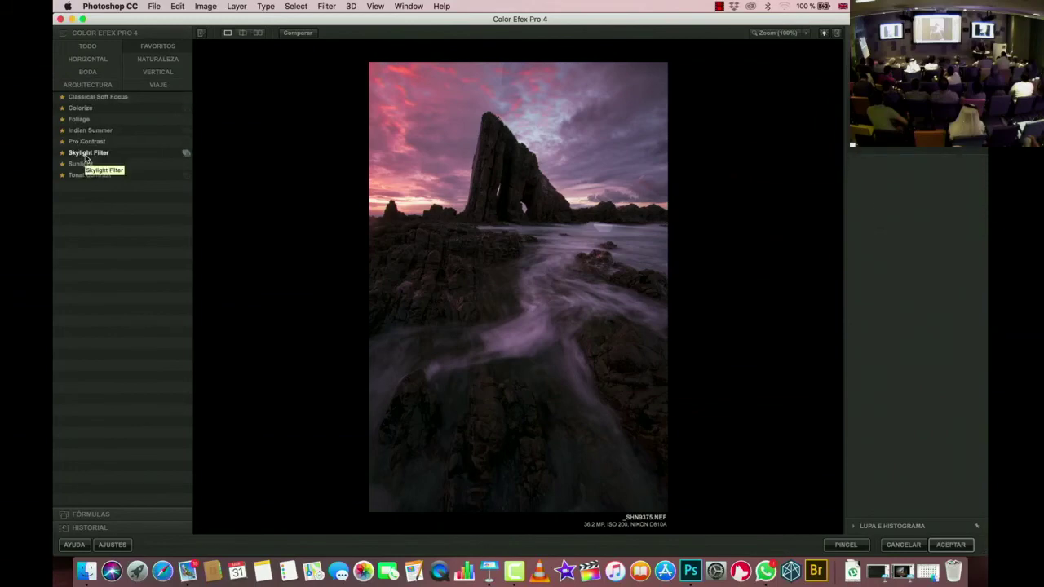
{"action": "left_click", "coordinate": [85, 155]}
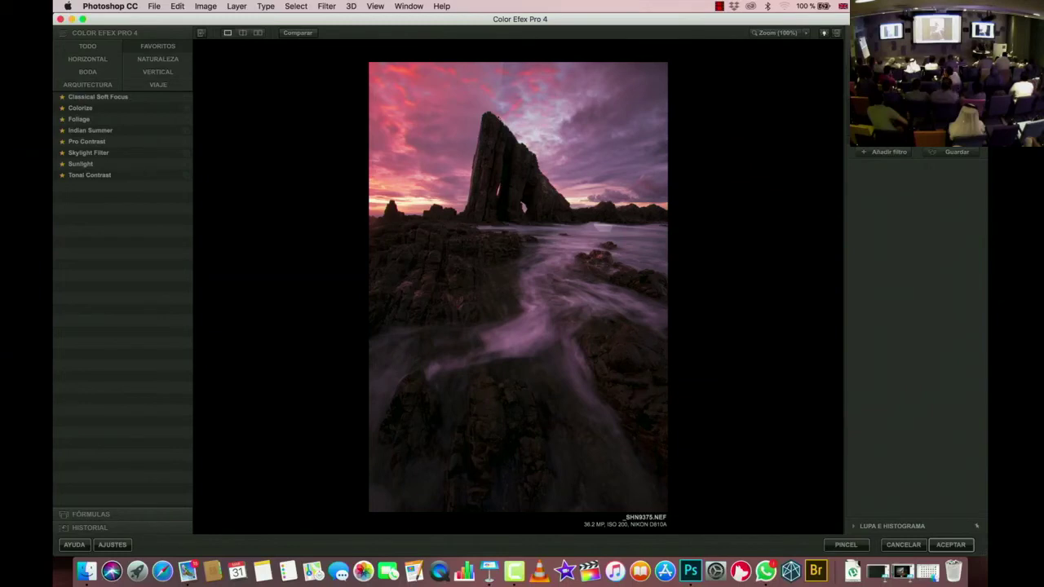
Step: Add a Pro Contrast filter, set its dynamic contrast to 15%, and slightly raise its contrast correction
{"action": "left_click", "coordinate": [879, 153]}
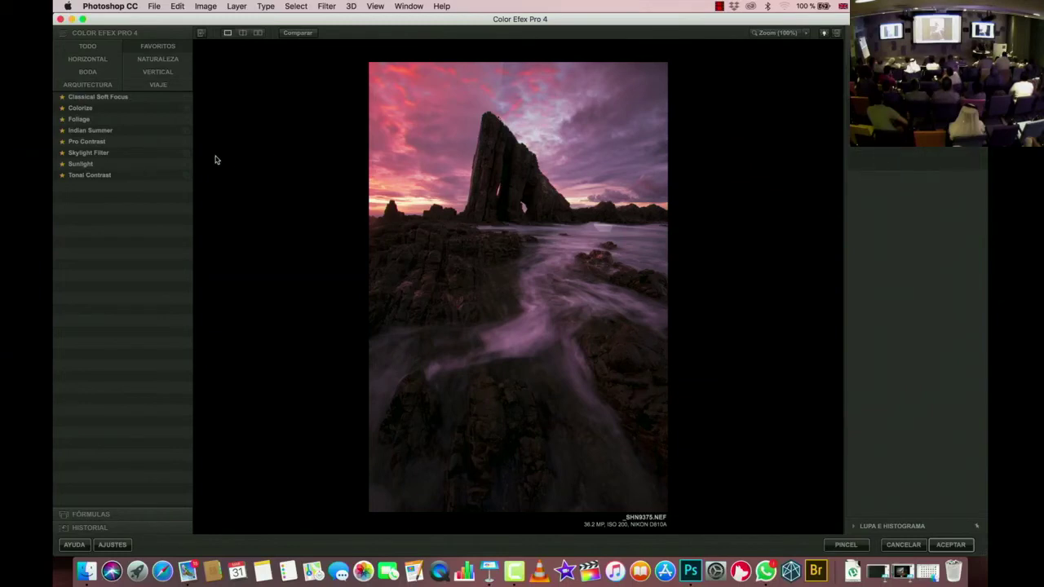
{"action": "left_click", "coordinate": [86, 142]}
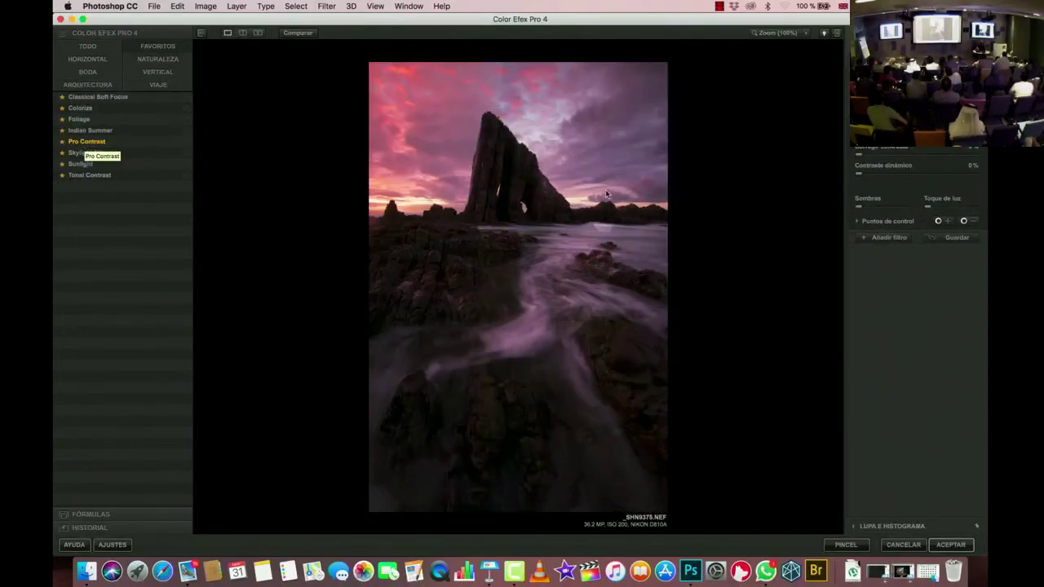
{"action": "left_click_drag", "start_coordinate": [858, 178], "coordinate": [876, 181]}
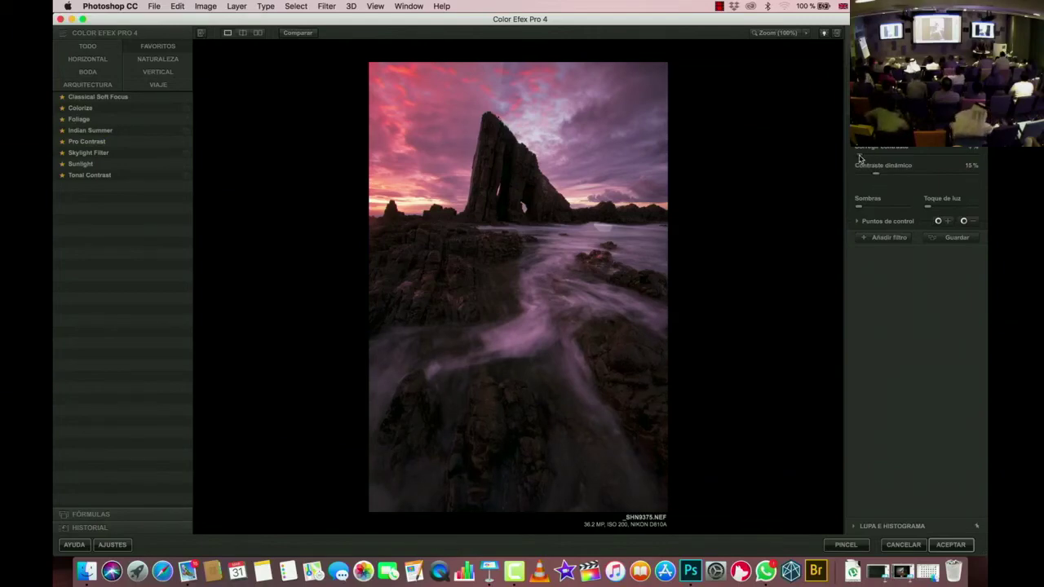
{"action": "left_click_drag", "start_coordinate": [858, 158], "coordinate": [867, 152]}
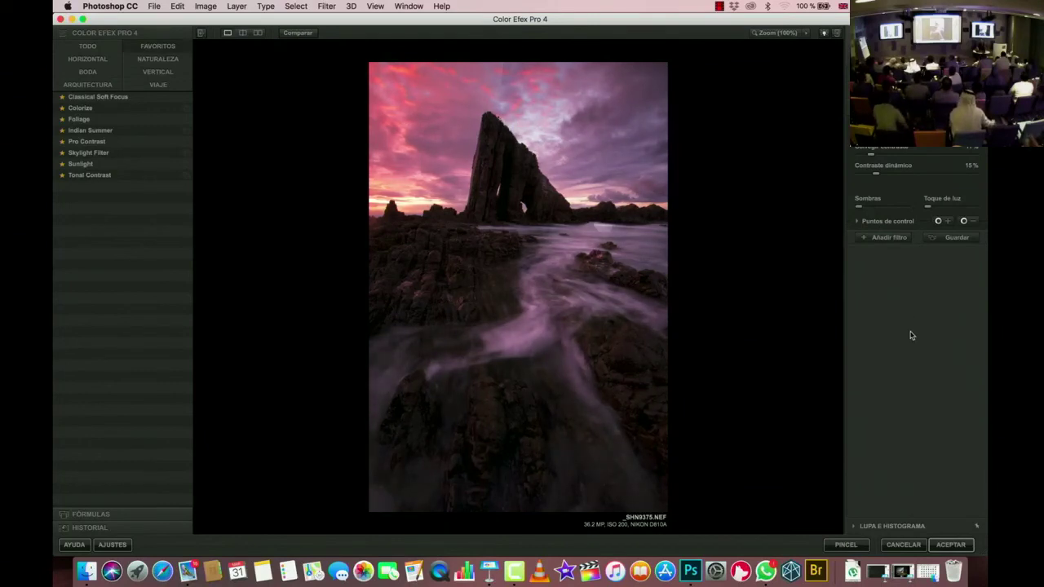
Step: Apply the stacked Color Efex filters to Layer 5 and toggle the layer's visibility to compare before and after
{"action": "left_click", "coordinate": [951, 544]}
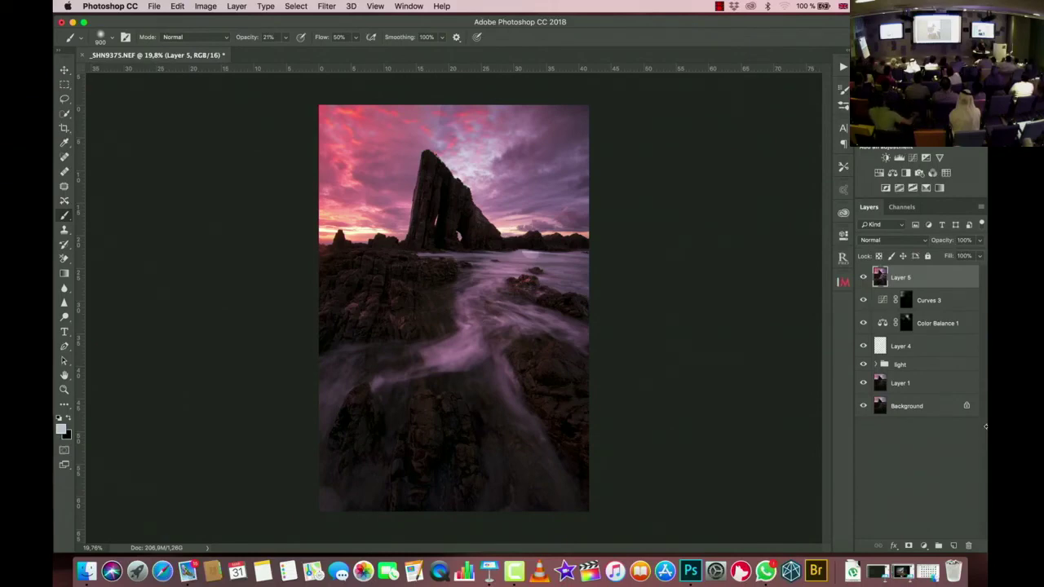
{"action": "left_click", "coordinate": [863, 278]}
{"action": "left_click", "coordinate": [863, 278]}
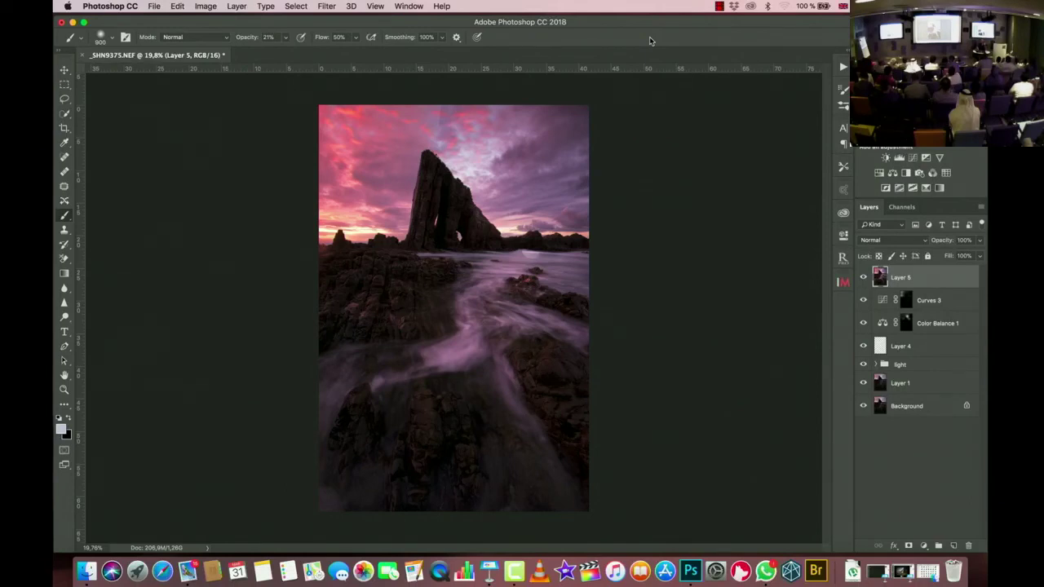
Step: Convert the image from RGB to CMYK Color mode without flattening it, accepting the default Japan Web Coated (Ad) profile
{"action": "left_click", "coordinate": [206, 7]}
{"action": "mouse_move", "coordinate": [214, 21]}
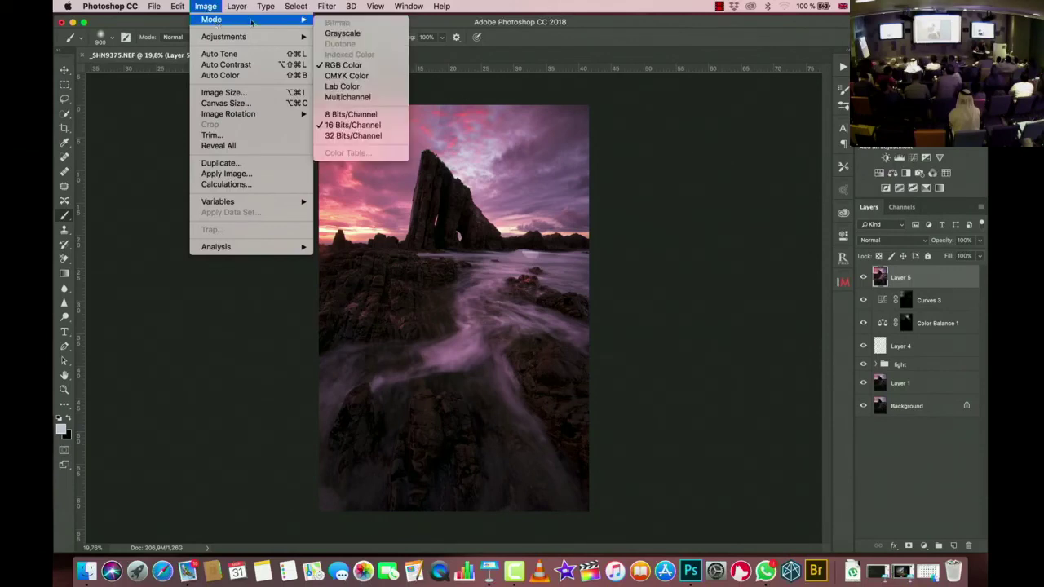
{"action": "left_click", "coordinate": [343, 77]}
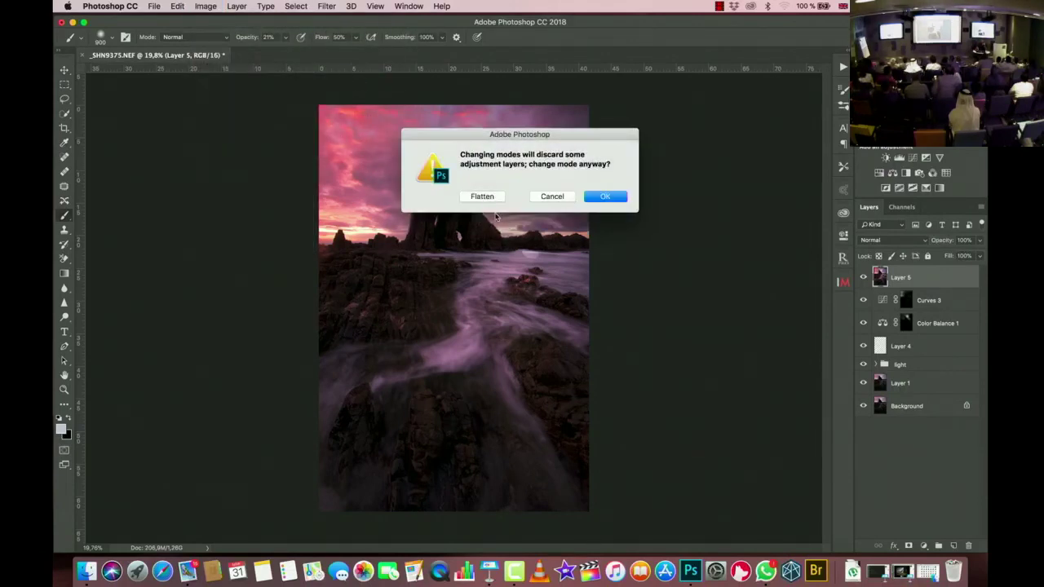
{"action": "left_click", "coordinate": [615, 201]}
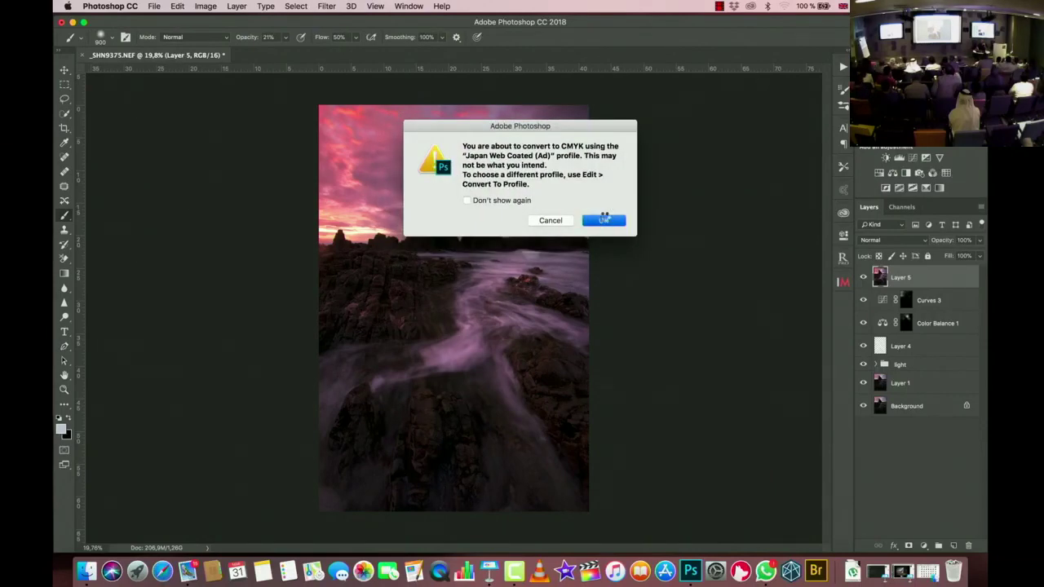
{"action": "left_click", "coordinate": [603, 220]}
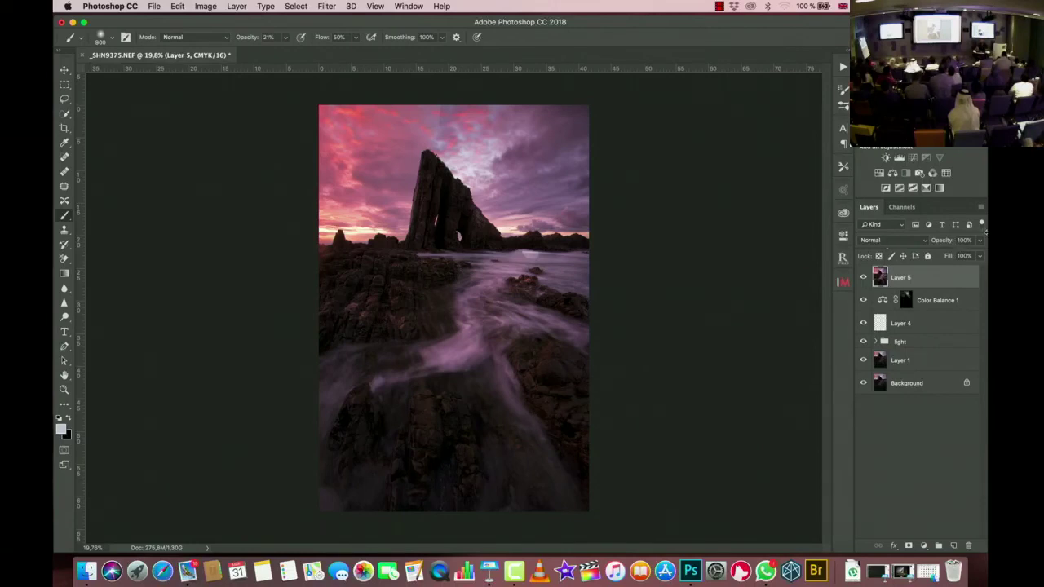
Step: Add a Curves adjustment above Layer 5 and pull the midtones of its Cyan channel moderately below the diagonal
{"action": "left_click", "coordinate": [914, 158]}
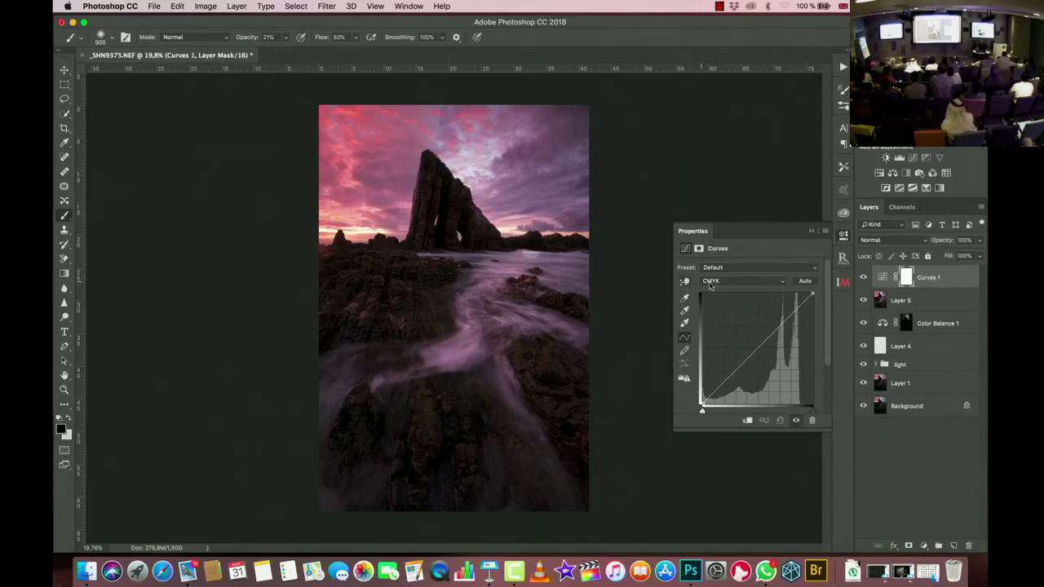
{"action": "left_click", "coordinate": [782, 282]}
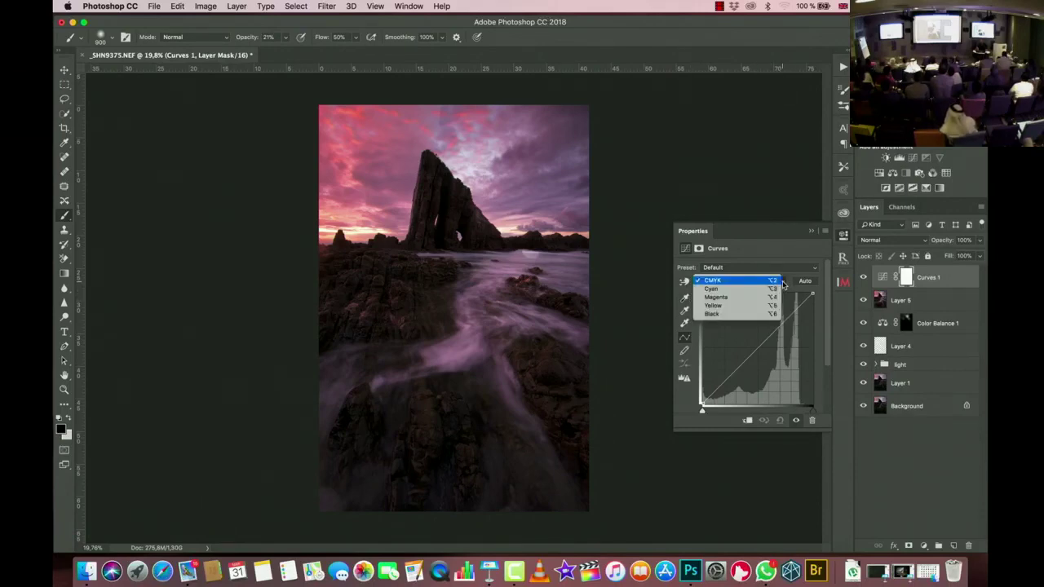
{"action": "left_click", "coordinate": [734, 295]}
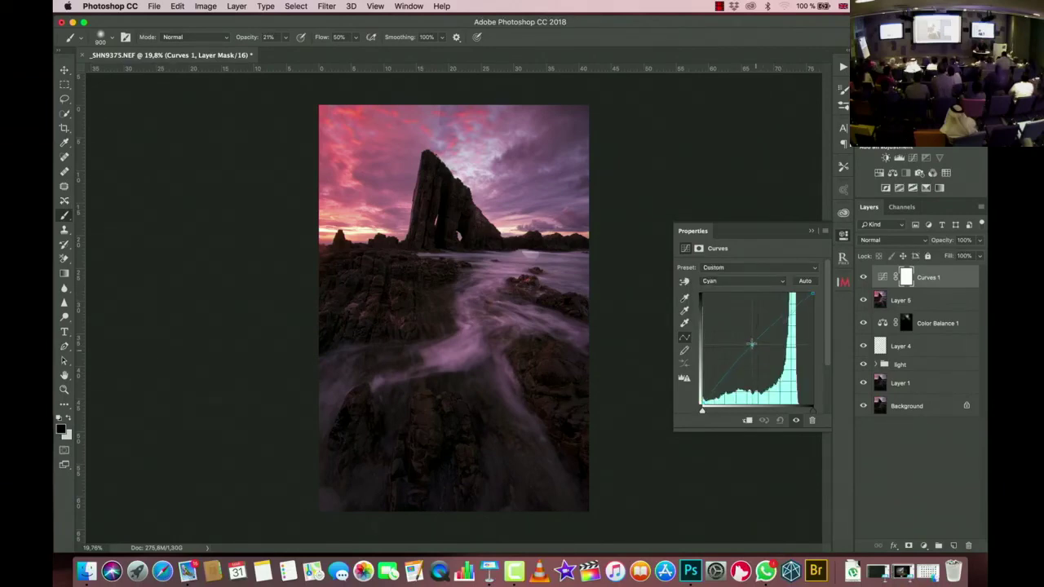
{"action": "left_click_drag", "start_coordinate": [752, 351], "coordinate": [766, 362]}
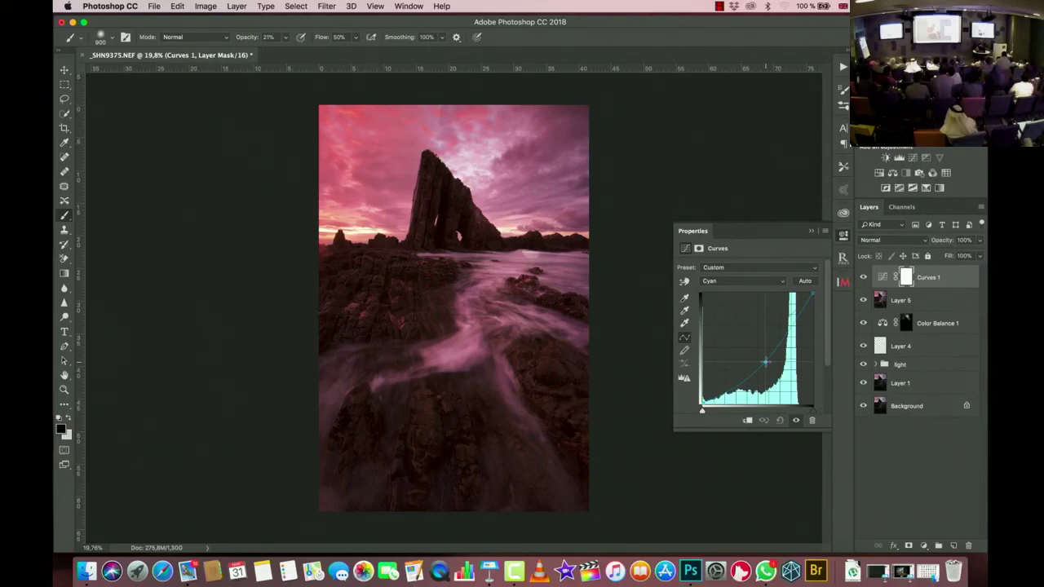
{"action": "left_click_drag", "start_coordinate": [765, 362], "coordinate": [760, 358]}
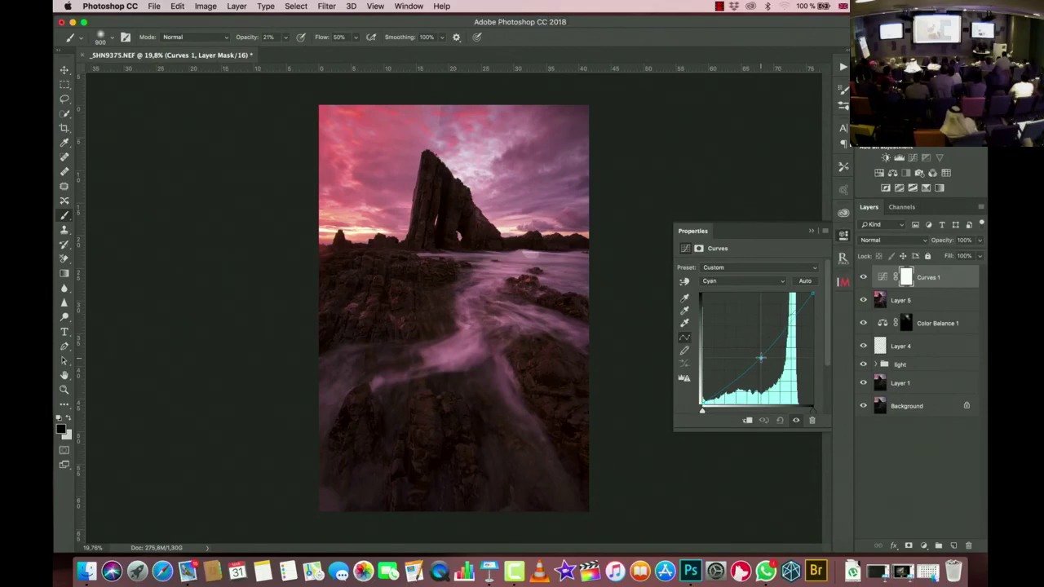
Step: Delete the Curves 1 adjustment layer, and step back through the history until the layer returns with its default curve
{"action": "left_click", "coordinate": [810, 419]}
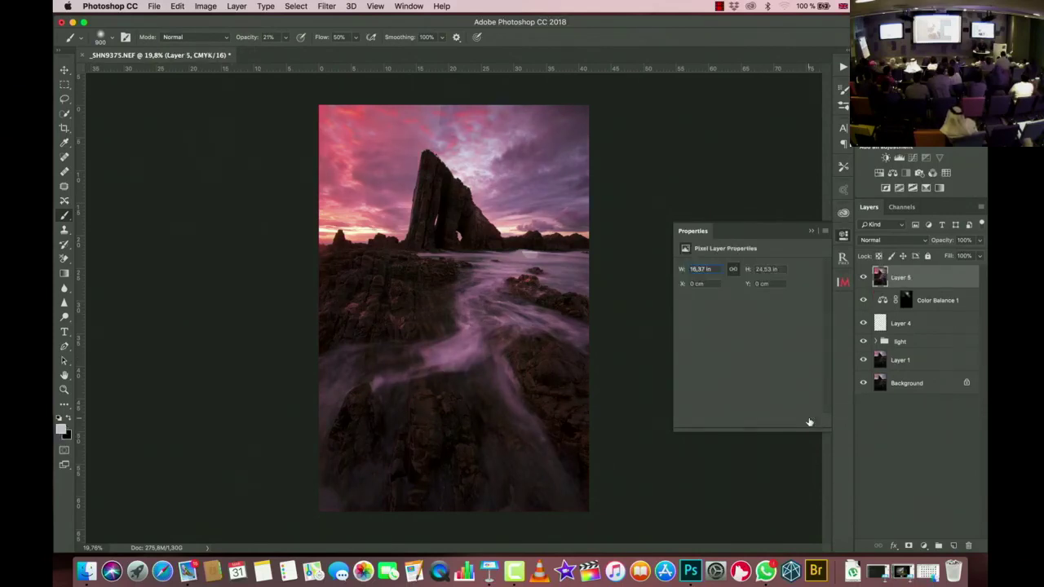
{"action": "key", "text": "super+z"}
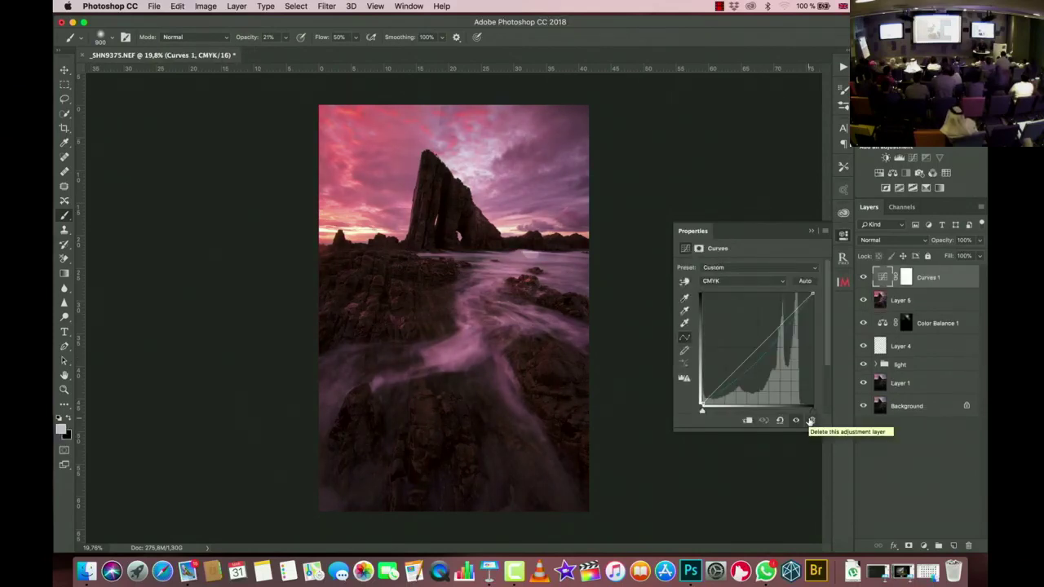
{"action": "key", "text": "super+z"}
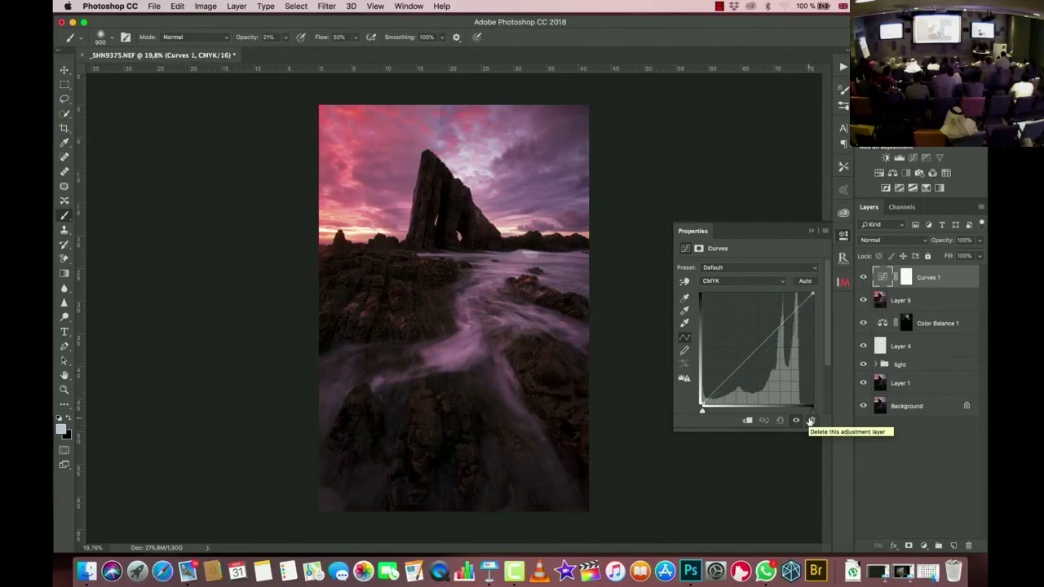
Step: Stop the Camtasia screen recording so that it opens in the Camtasia editor
{"action": "left_click", "coordinate": [719, 5]}
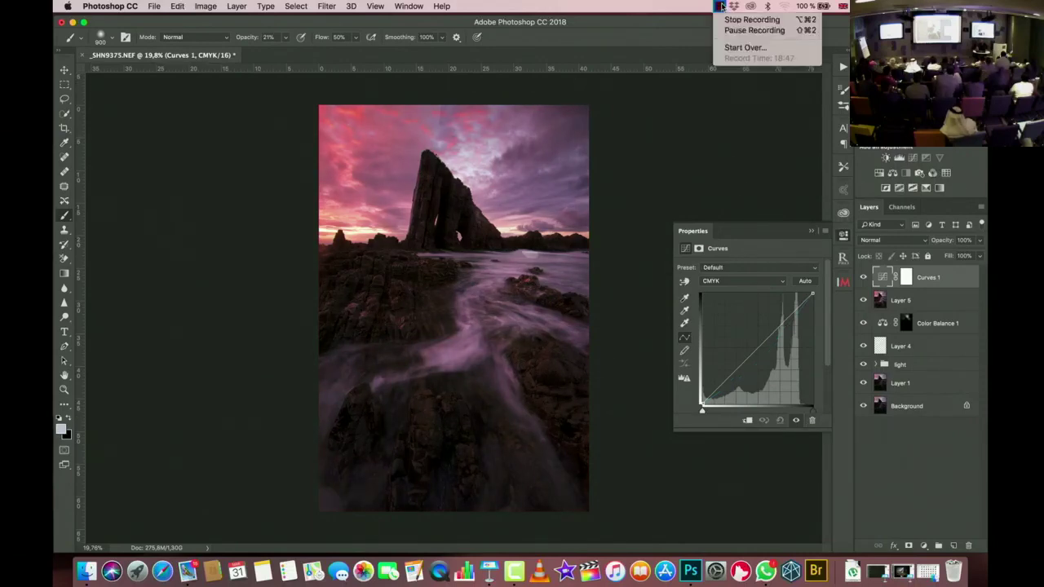
{"action": "left_click", "coordinate": [728, 21]}
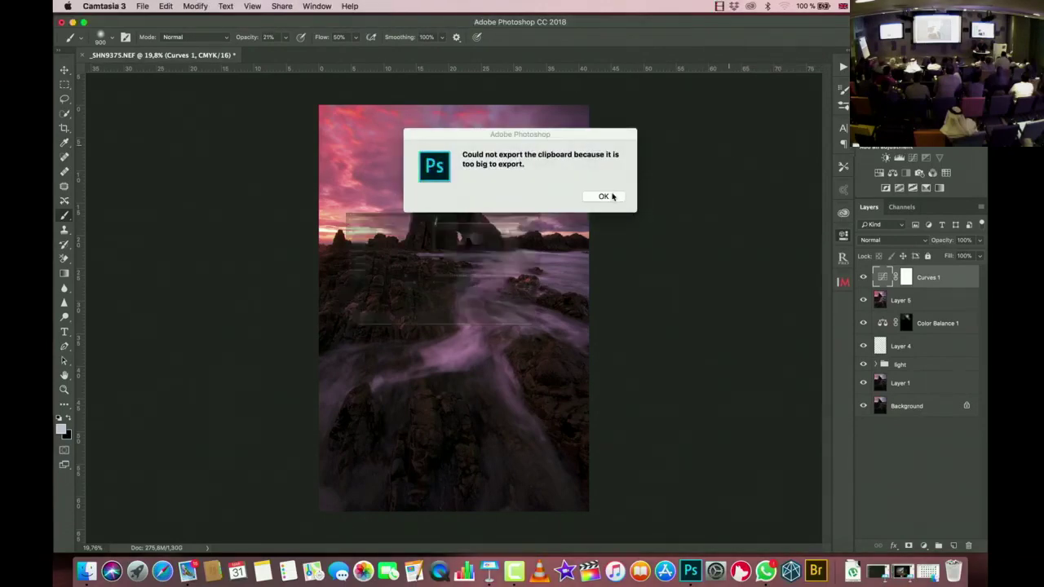
{"action": "left_click", "coordinate": [610, 196]}
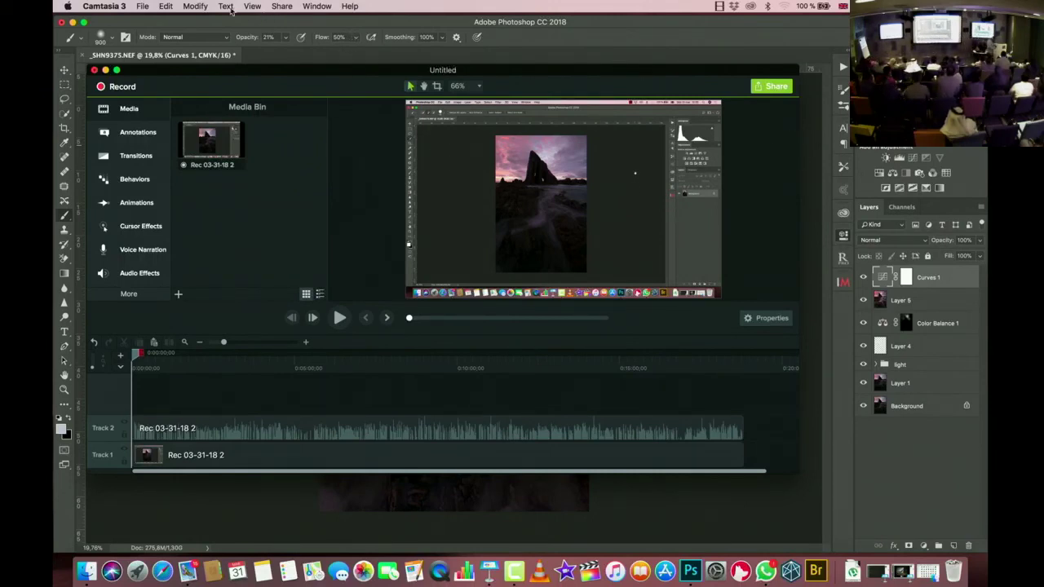
Step: Export the recording as a local MP4 file named "post processing" to the Desktop, and switch back to Photoshop
{"action": "left_click", "coordinate": [786, 87]}
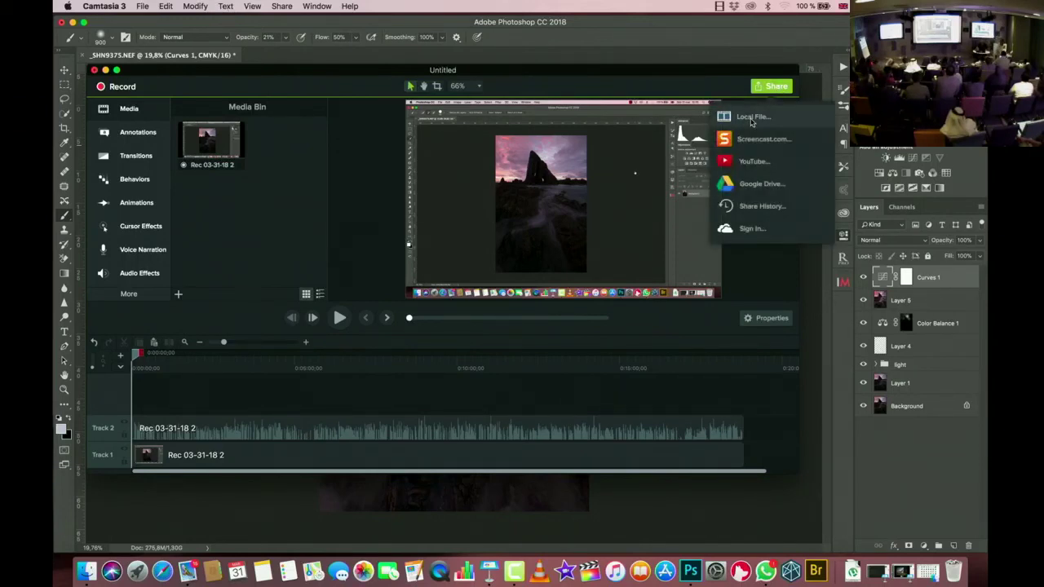
{"action": "left_click", "coordinate": [751, 118]}
{"action": "type", "text": "post"}
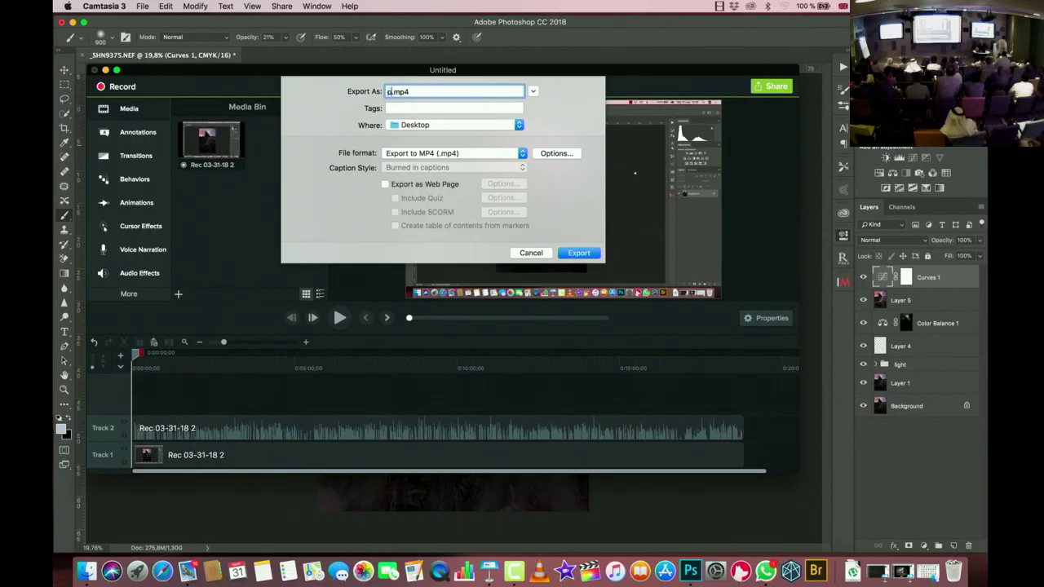
{"action": "type", "text": " processin"}
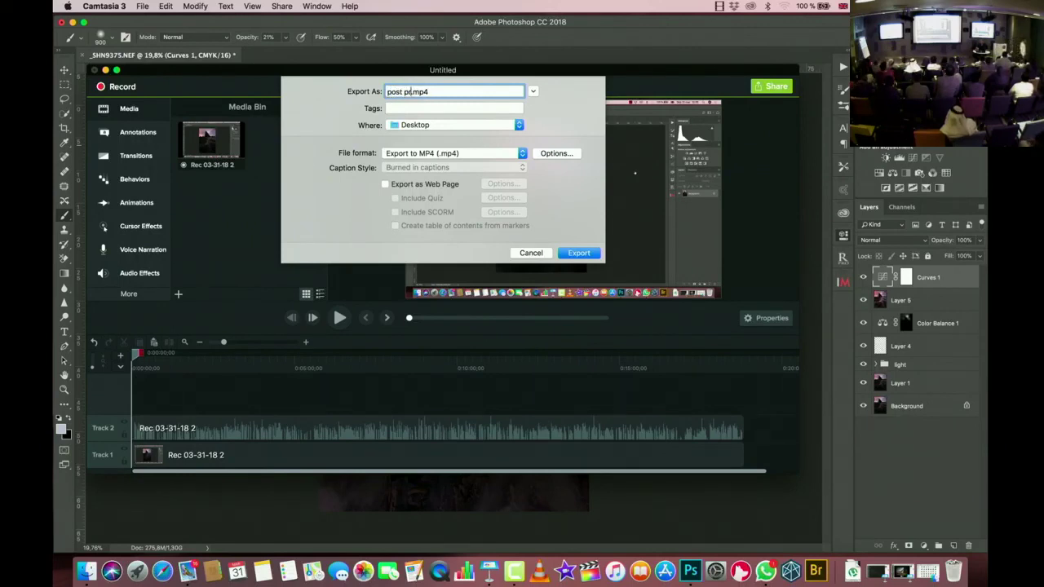
{"action": "type", "text": "g"}
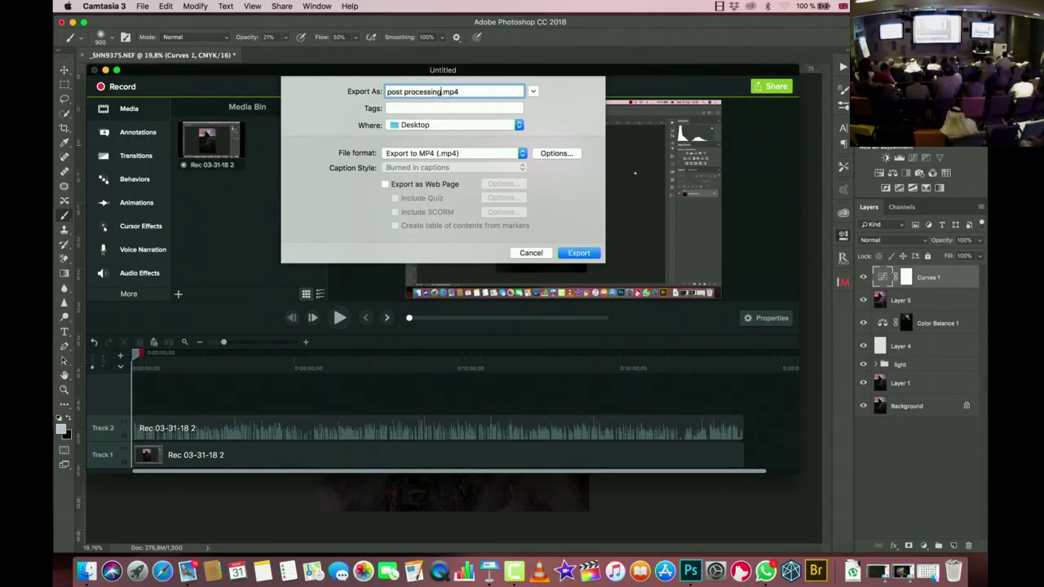
{"action": "left_click", "coordinate": [578, 254]}
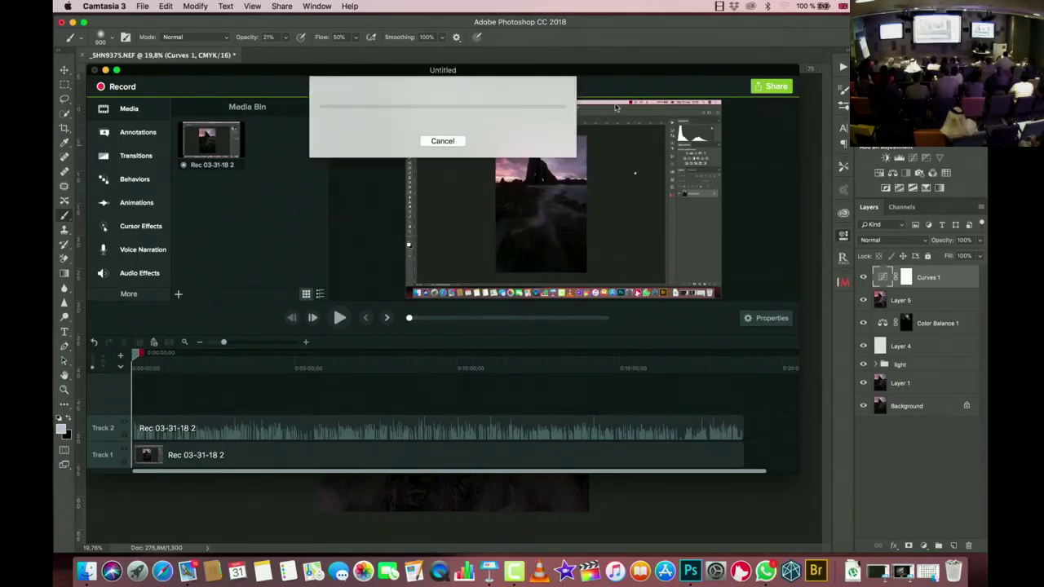
{"action": "left_click", "coordinate": [660, 499]}
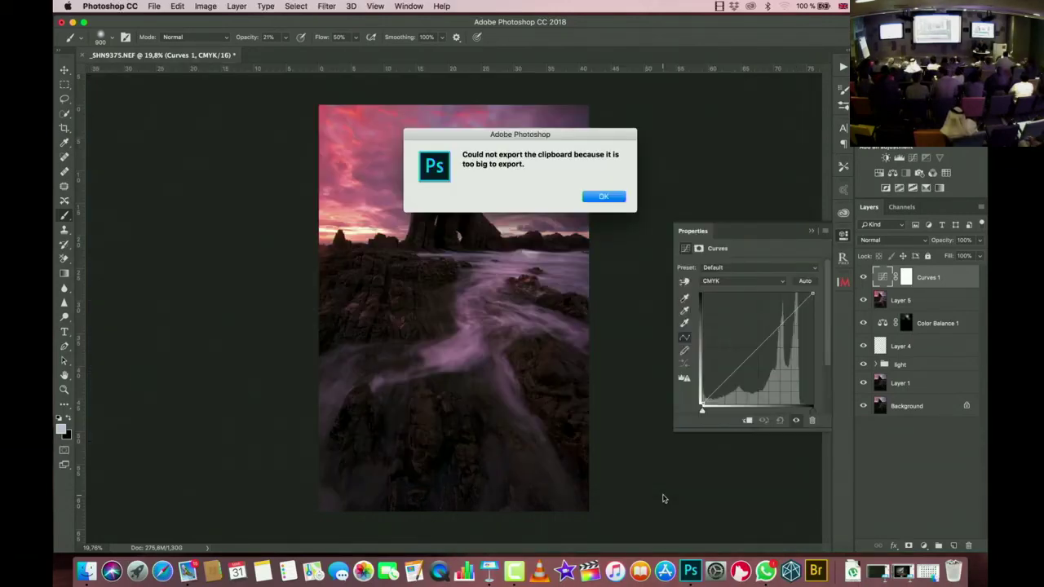
{"action": "left_click", "coordinate": [609, 198]}
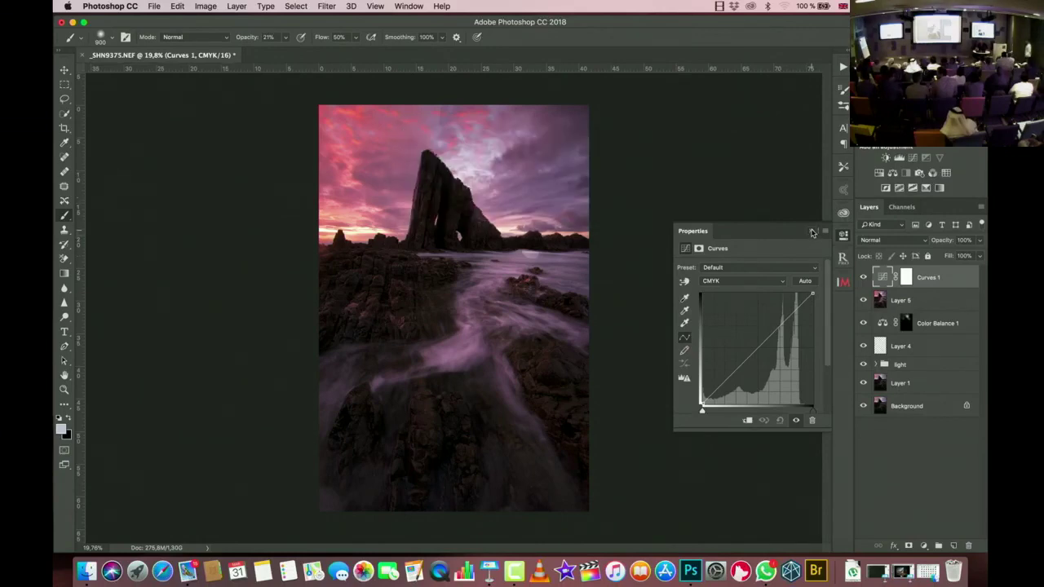
Step: Collapse the curve properties and delete the Curves 1 adjustment layer
{"action": "left_click", "coordinate": [811, 234]}
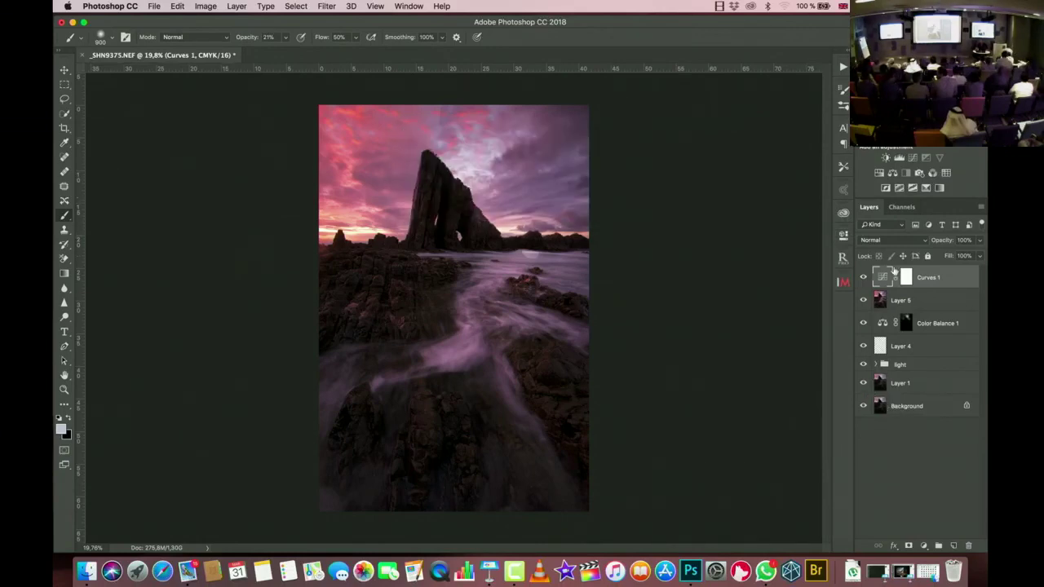
{"action": "left_click_drag", "start_coordinate": [930, 281], "coordinate": [967, 545]}
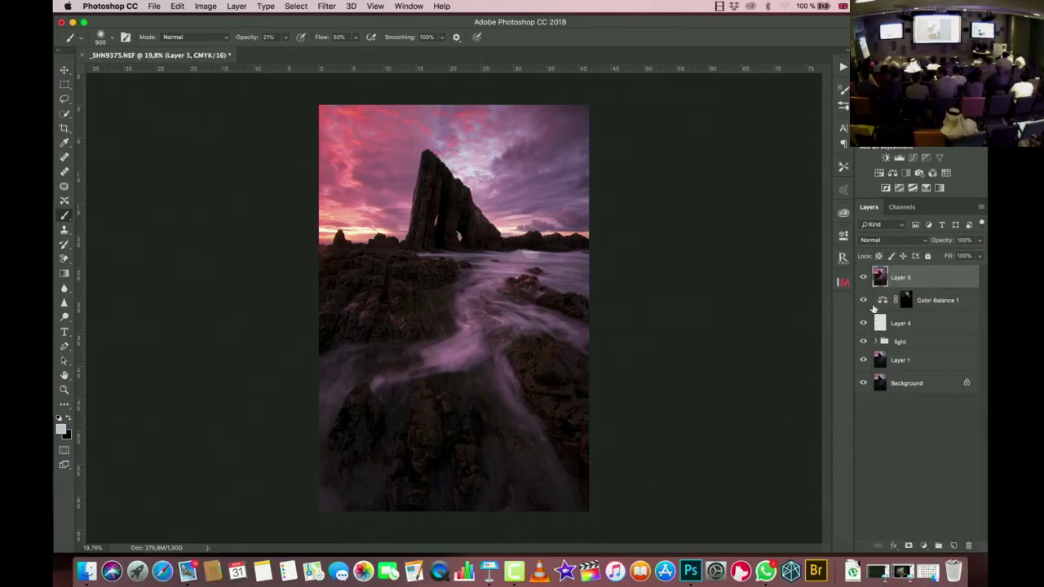
Step: Examine the rocks, flowing water and sky of the edited photo at high magnification
{"action": "scroll", "coordinate": [513, 191], "scroll_direction": "up", "scroll_amount": 5}
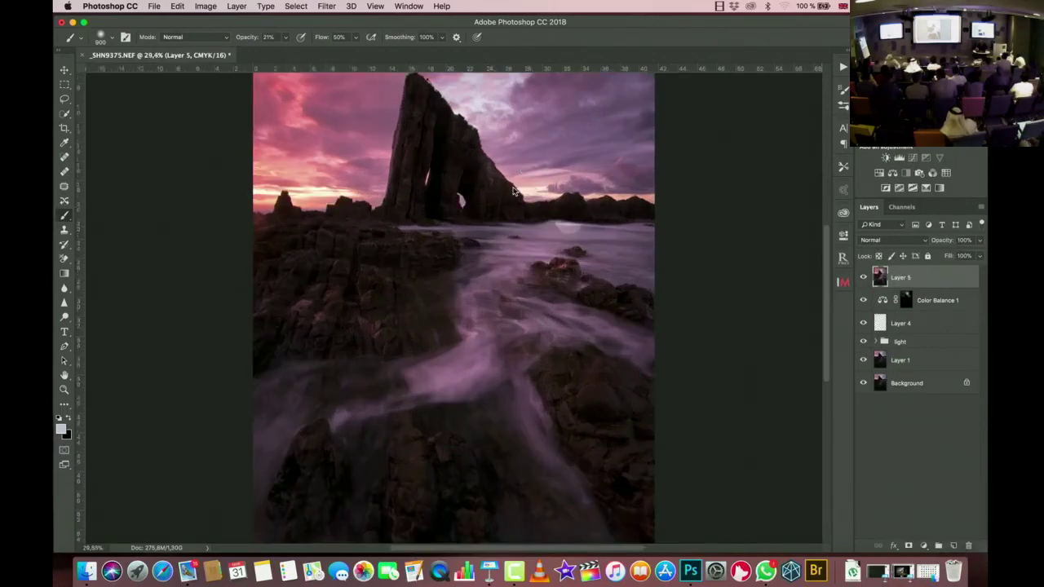
{"action": "scroll", "coordinate": [513, 192], "scroll_direction": "up", "scroll_amount": 2}
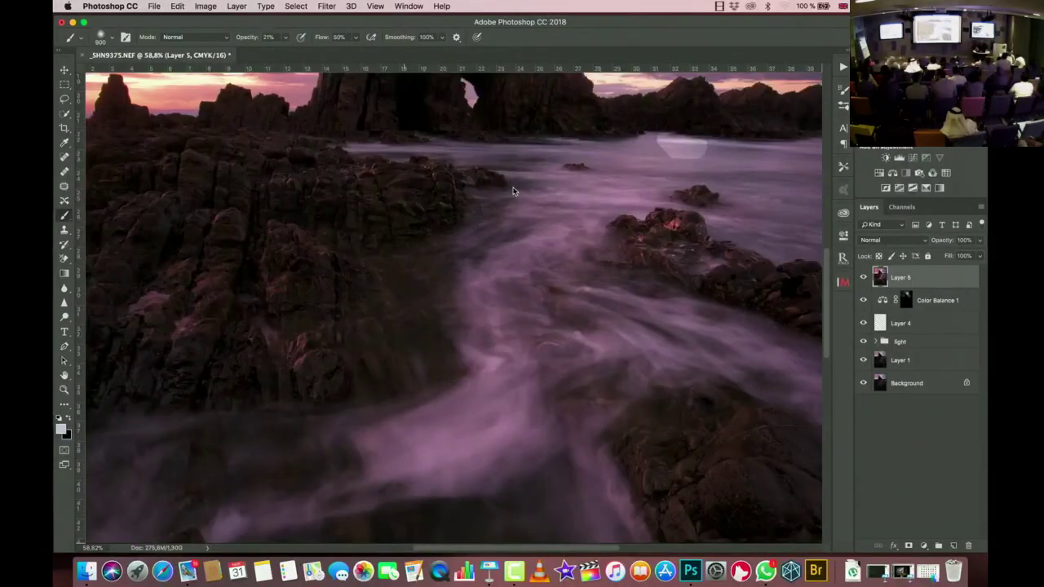
{"action": "scroll", "coordinate": [512, 191], "scroll_direction": "down", "scroll_amount": 4}
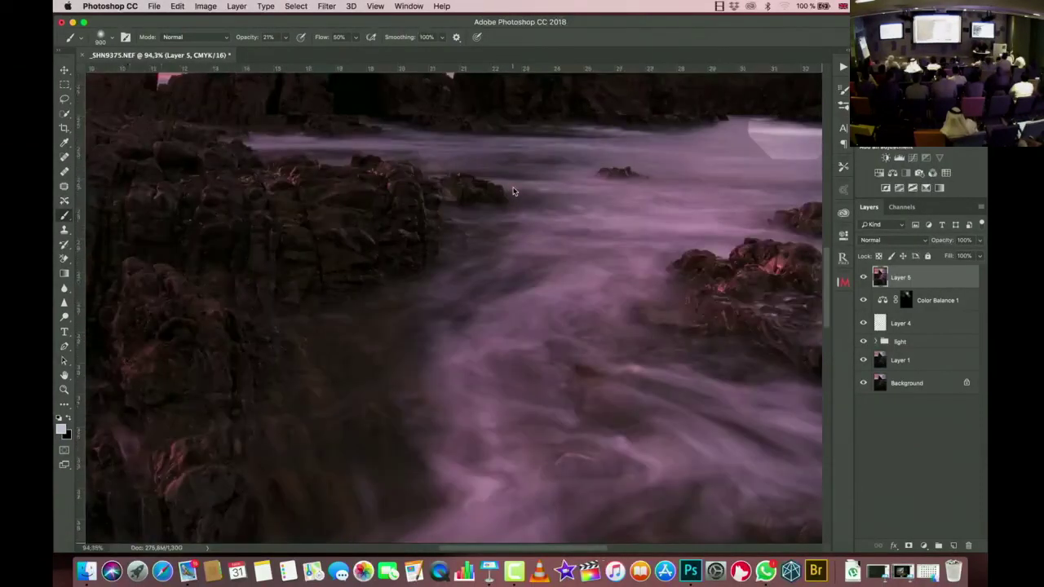
{"action": "scroll", "coordinate": [513, 191], "scroll_direction": "up", "scroll_amount": 5}
{"action": "scroll", "coordinate": [513, 191], "scroll_direction": "up", "scroll_amount": 5}
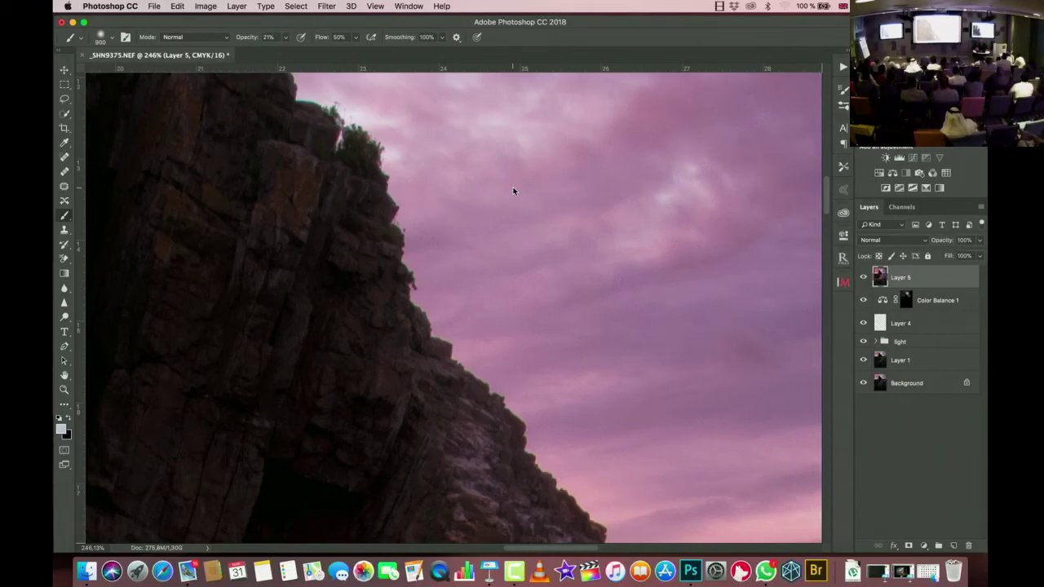
{"action": "scroll", "coordinate": [513, 191], "scroll_direction": "down", "scroll_amount": 6}
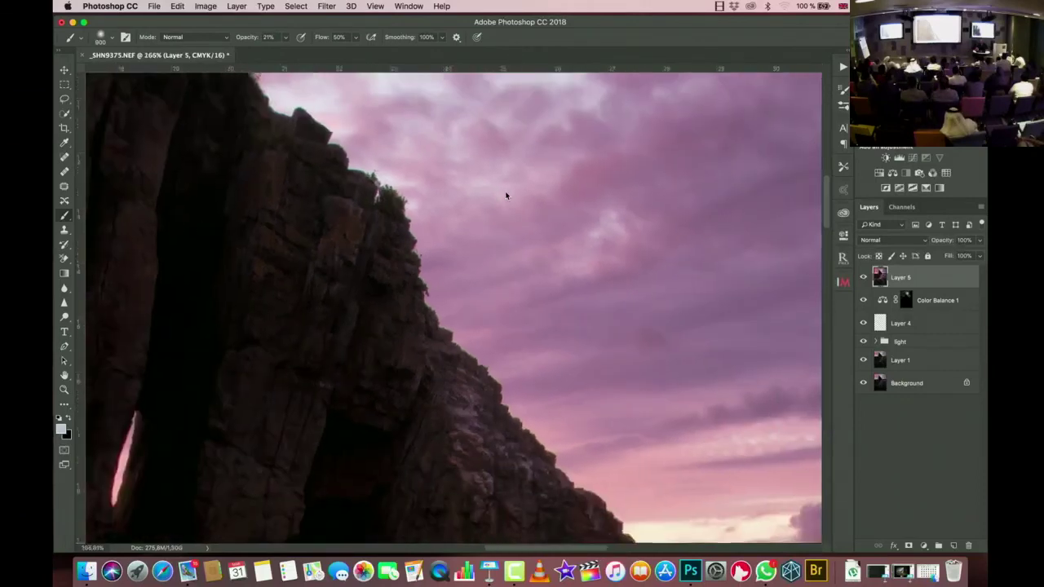
{"action": "scroll", "coordinate": [504, 190], "scroll_direction": "down", "scroll_amount": 2}
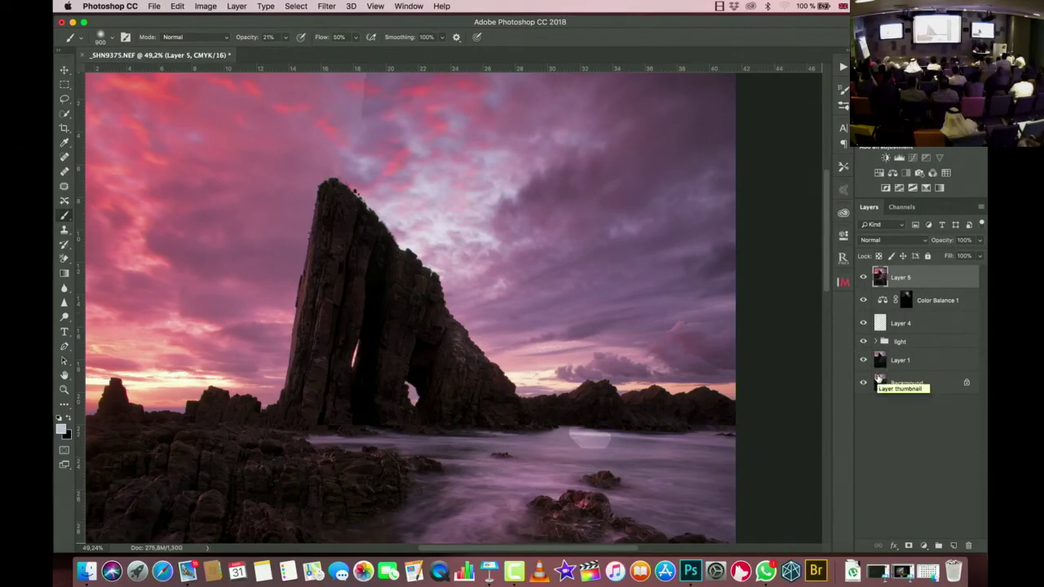
Step: Hide Layer 5, Layer 1 and the Background to examine the remaining light layers alone, and show all three again
{"action": "left_click", "coordinate": [862, 277]}
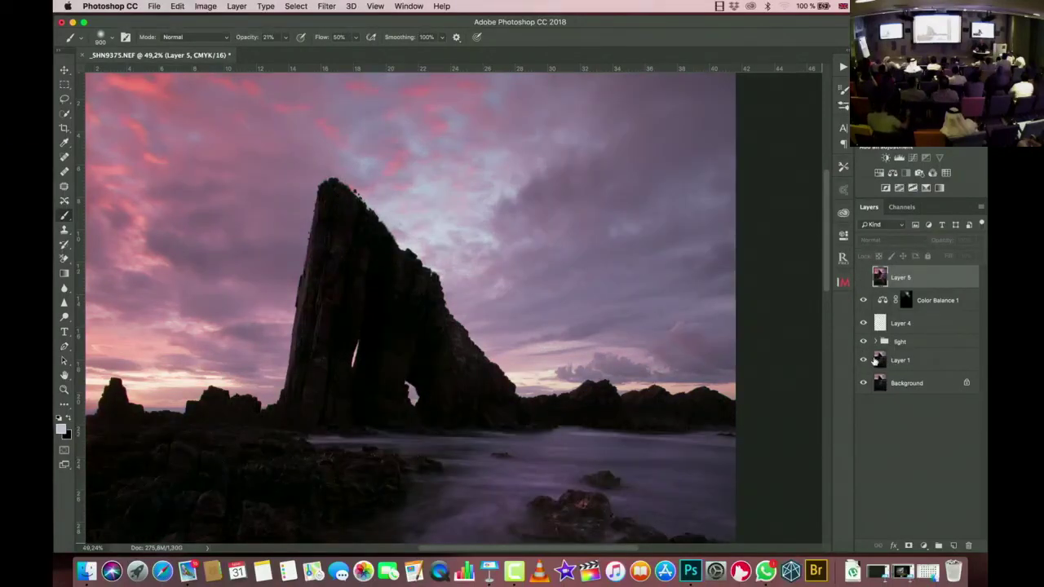
{"action": "left_click_drag", "start_coordinate": [862, 341], "coordinate": [864, 385]}
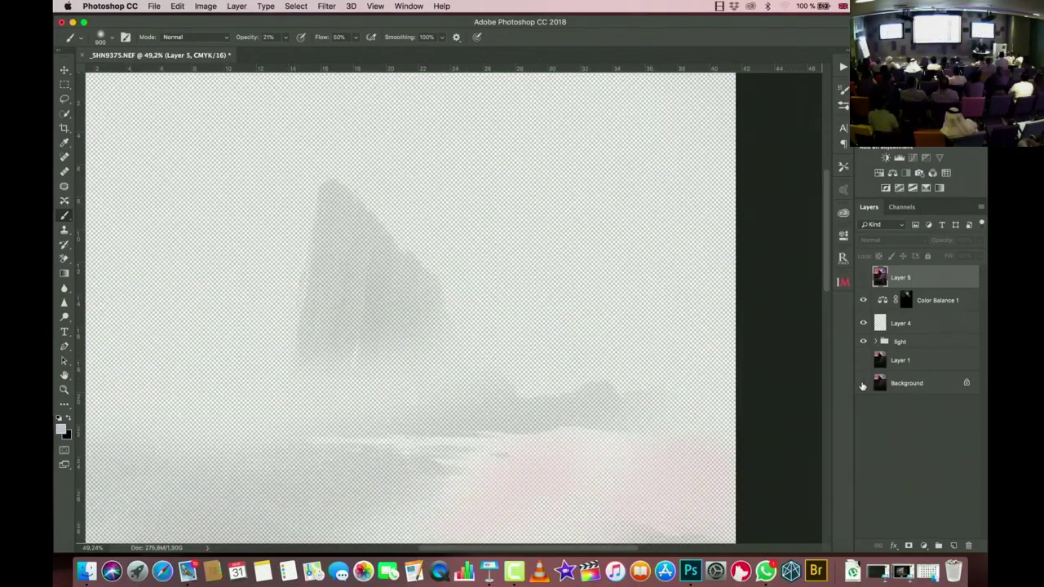
{"action": "scroll", "coordinate": [522, 261], "scroll_direction": "down", "scroll_amount": 5}
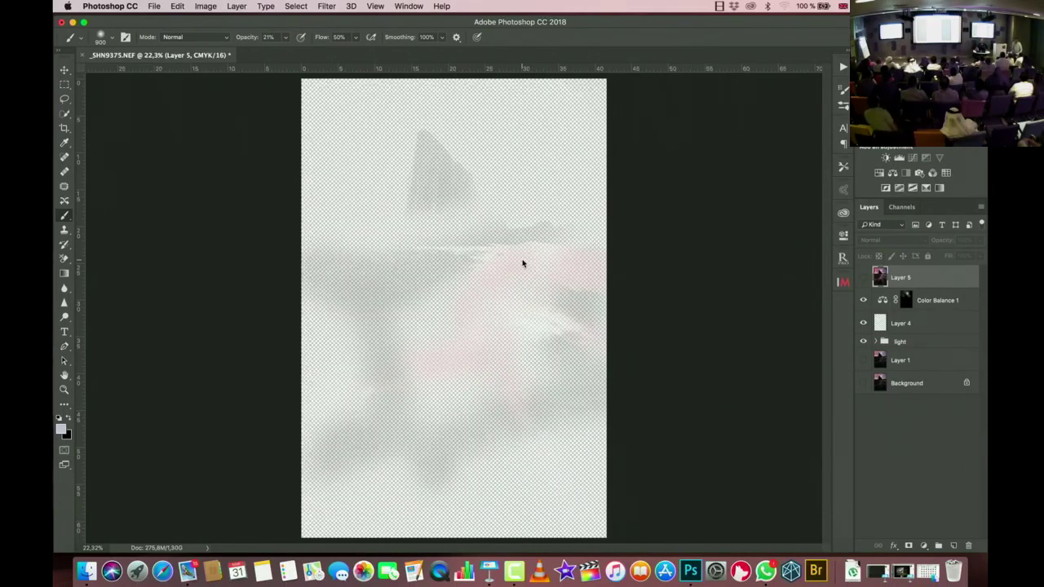
{"action": "left_click", "coordinate": [863, 360]}
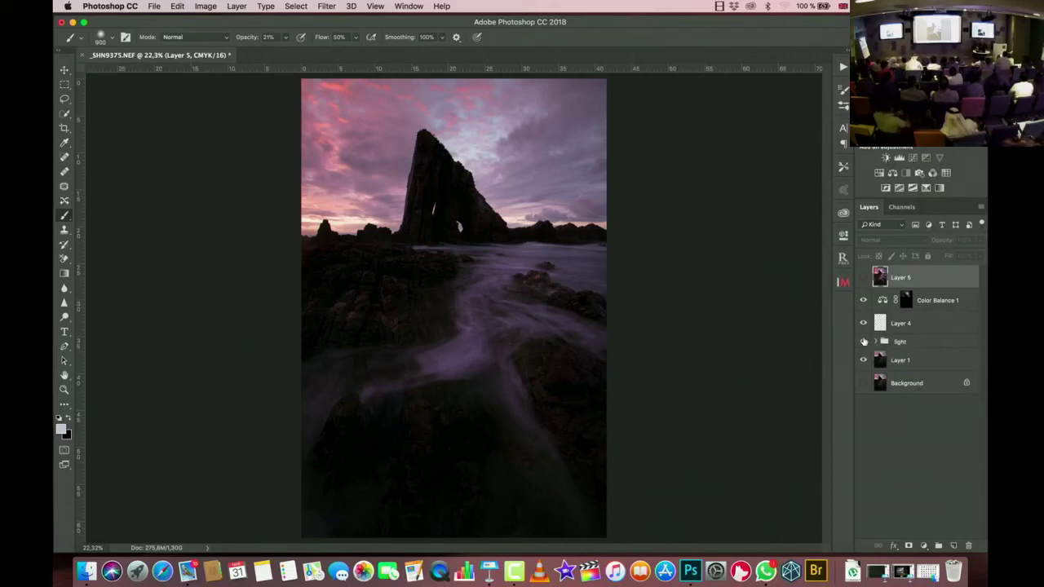
{"action": "left_click", "coordinate": [863, 383]}
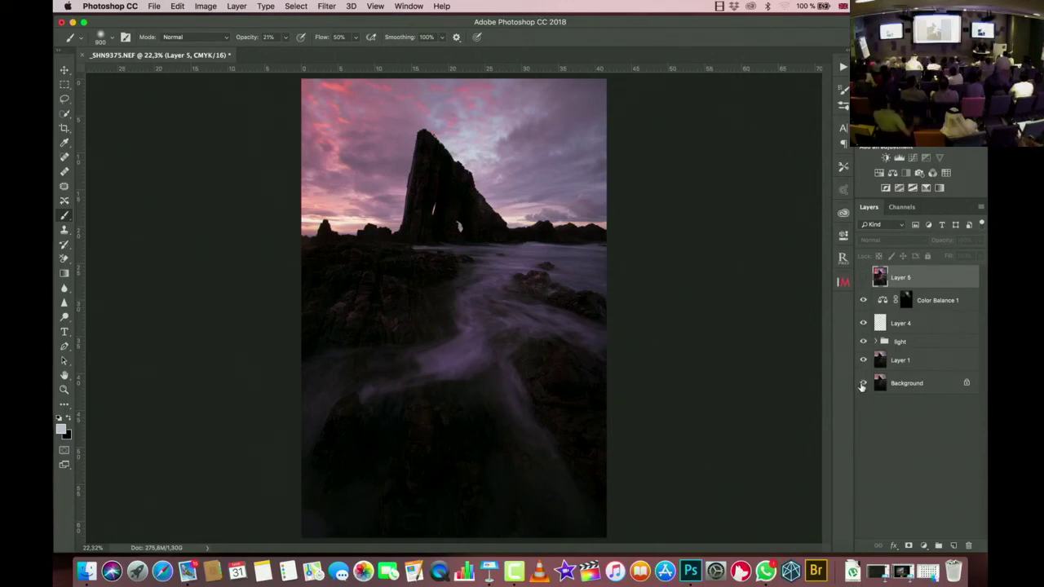
{"action": "left_click", "coordinate": [862, 277]}
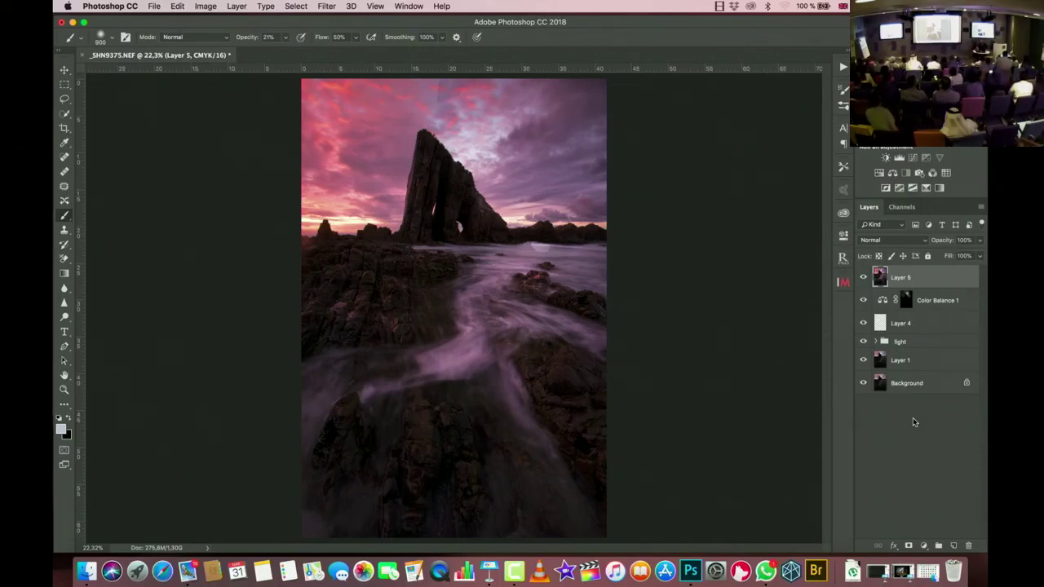
Step: Flatten the image, set up a JPEG in Save for Web with a height of 2000 px, and cancel the export
{"action": "key", "text": "super+j"}
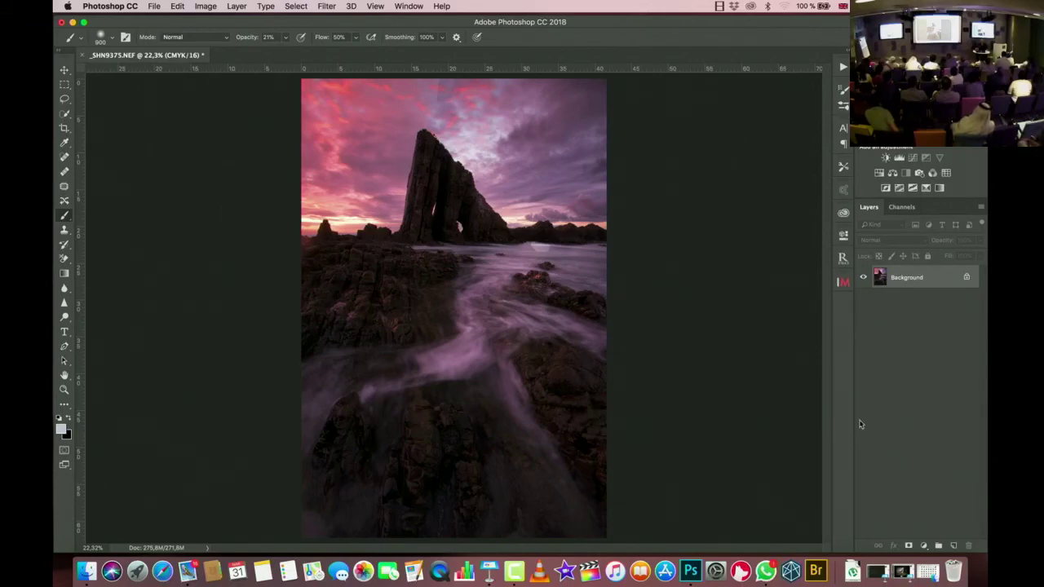
{"action": "left_click", "coordinate": [152, 6]}
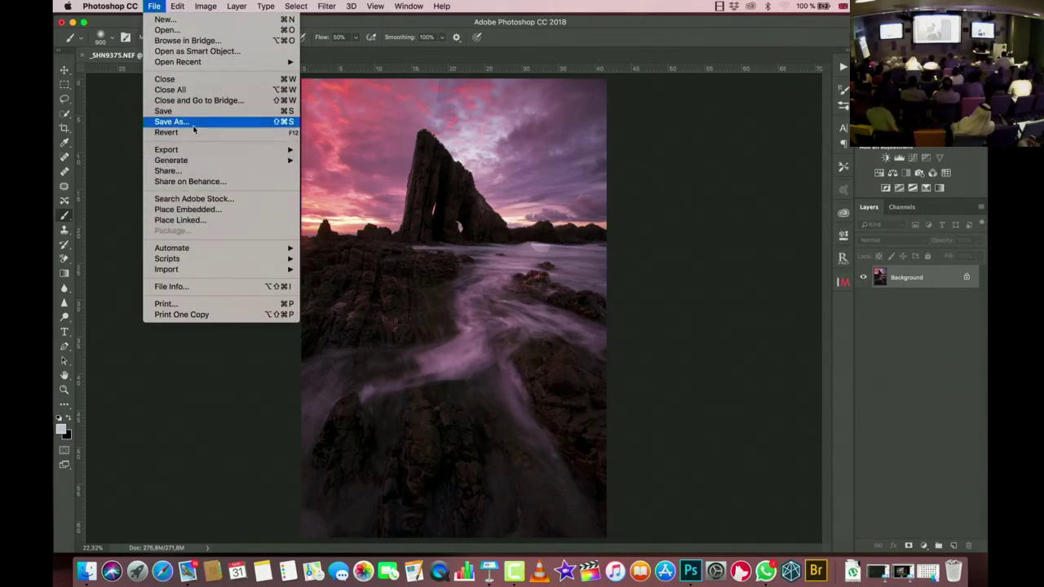
{"action": "mouse_move", "coordinate": [237, 154]}
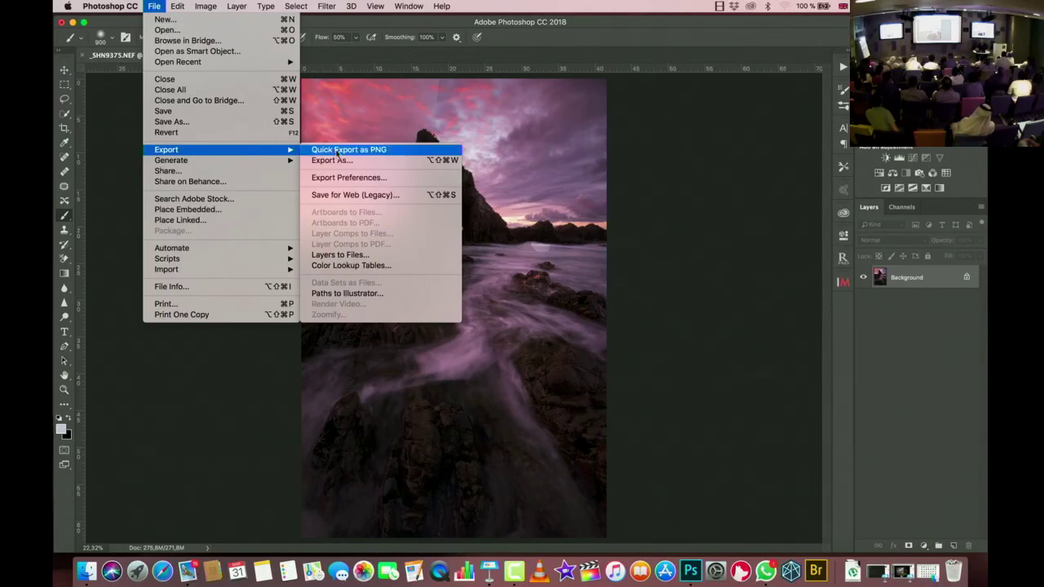
{"action": "left_click", "coordinate": [344, 196]}
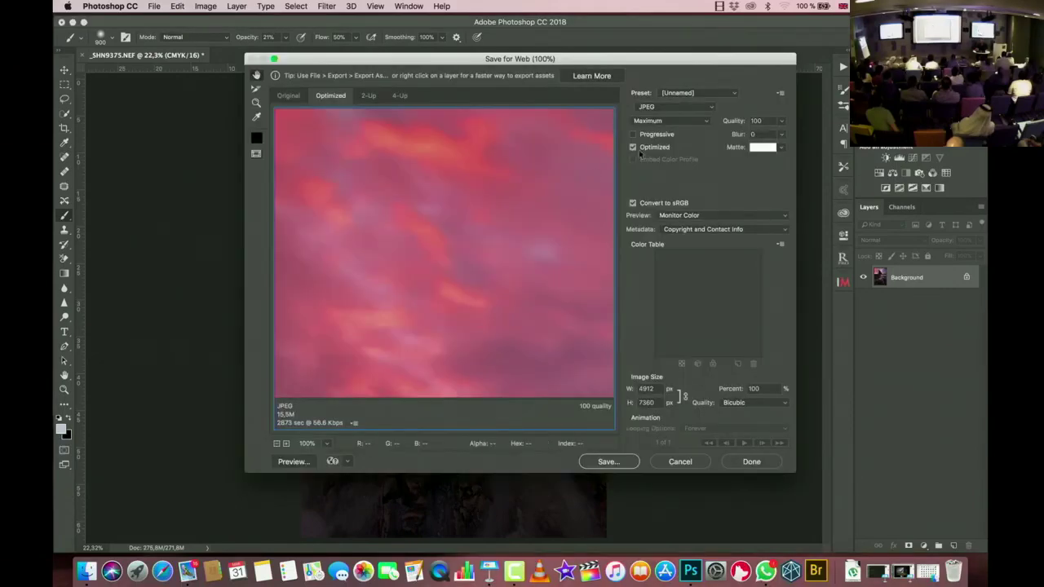
{"action": "left_click", "coordinate": [711, 109]}
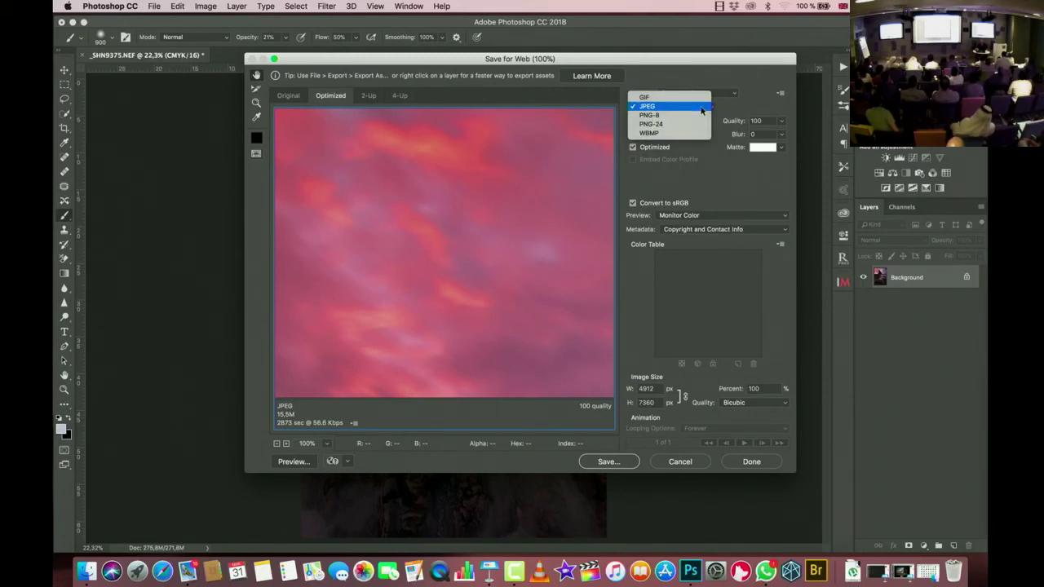
{"action": "left_click", "coordinate": [701, 106]}
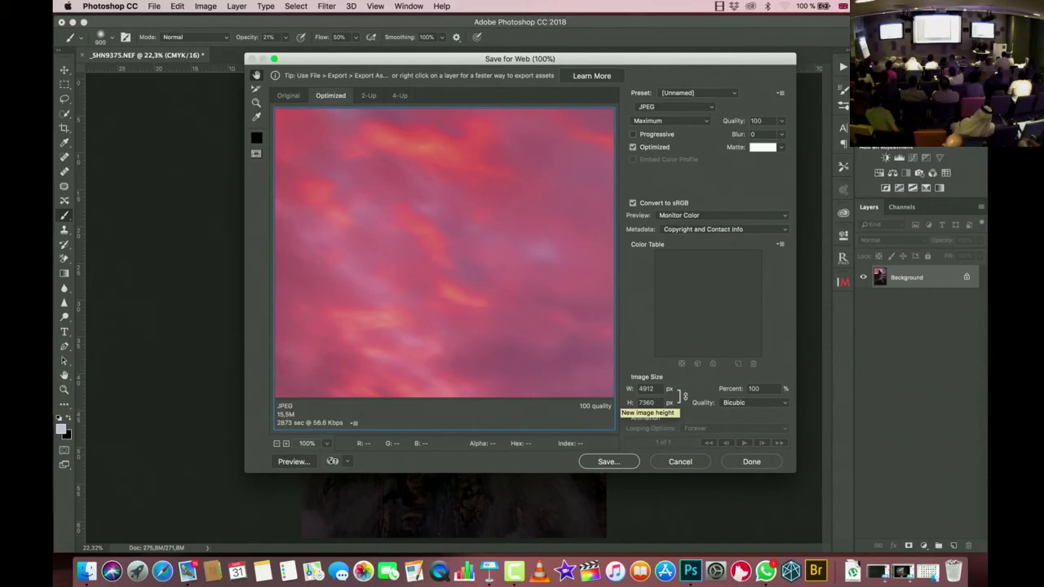
{"action": "left_click", "coordinate": [646, 402]}
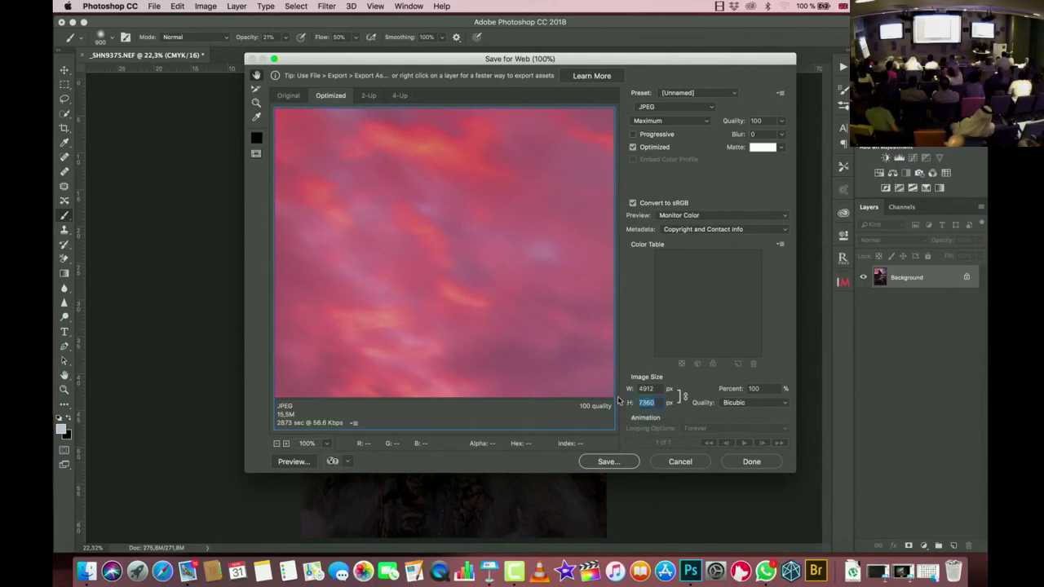
{"action": "type", "text": "2000"}
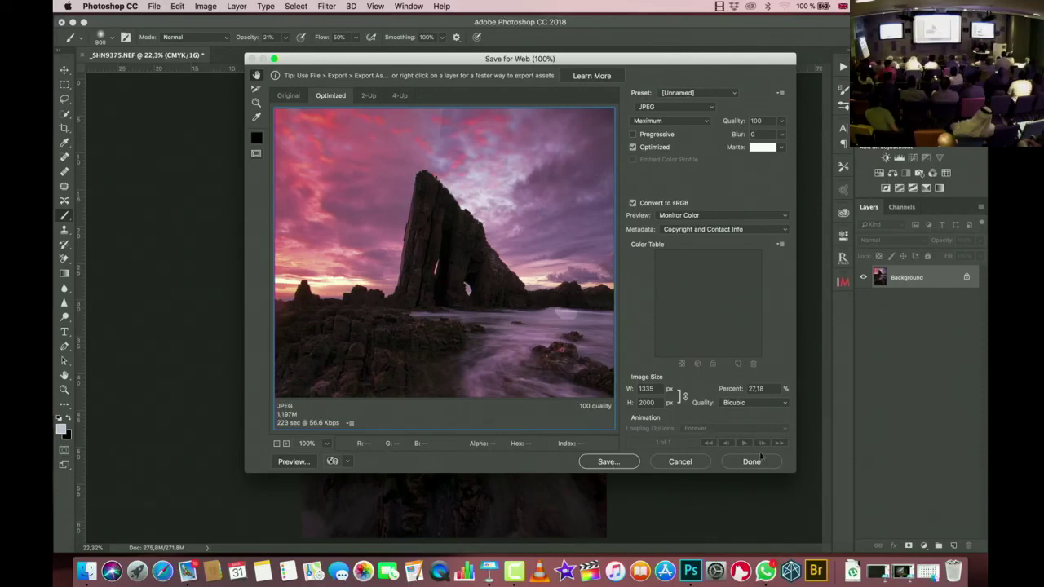
{"action": "left_click", "coordinate": [683, 464]}
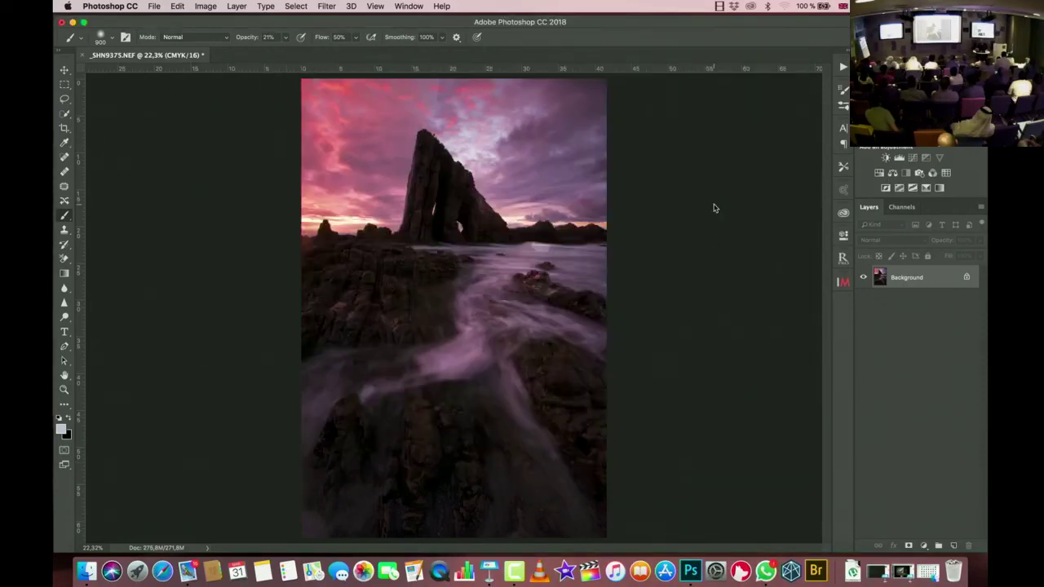
Step: Undo the flattening to restore the separate layers
{"action": "key", "text": "super+c"}
{"action": "key", "text": "super+v"}
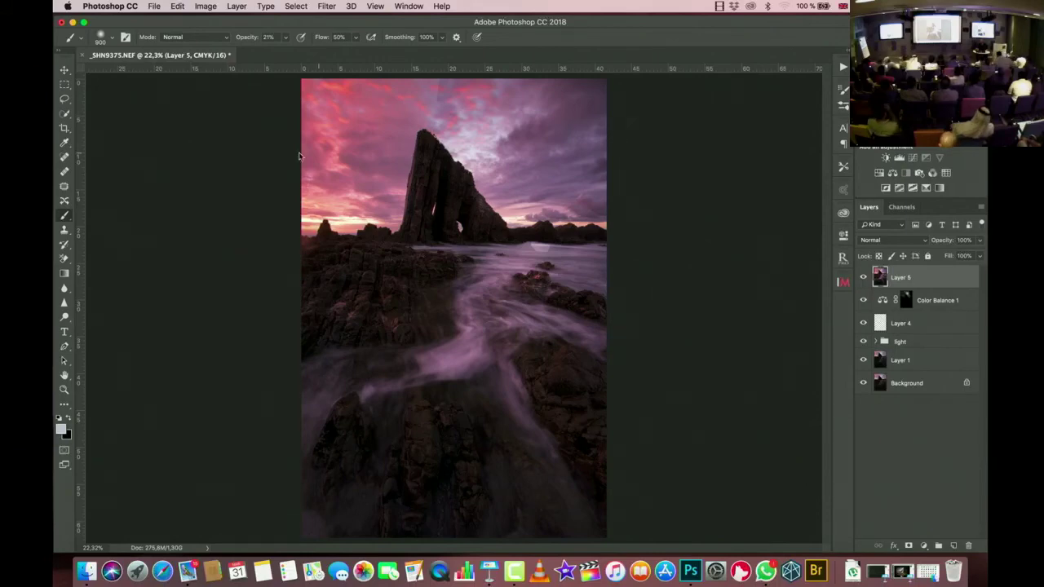
Step: Minimize Photoshop, switch to Finder and open the Kirkjufell folder inside Iceland feb 2018 in the D810a Iceland folder
{"action": "left_click", "coordinate": [72, 23]}
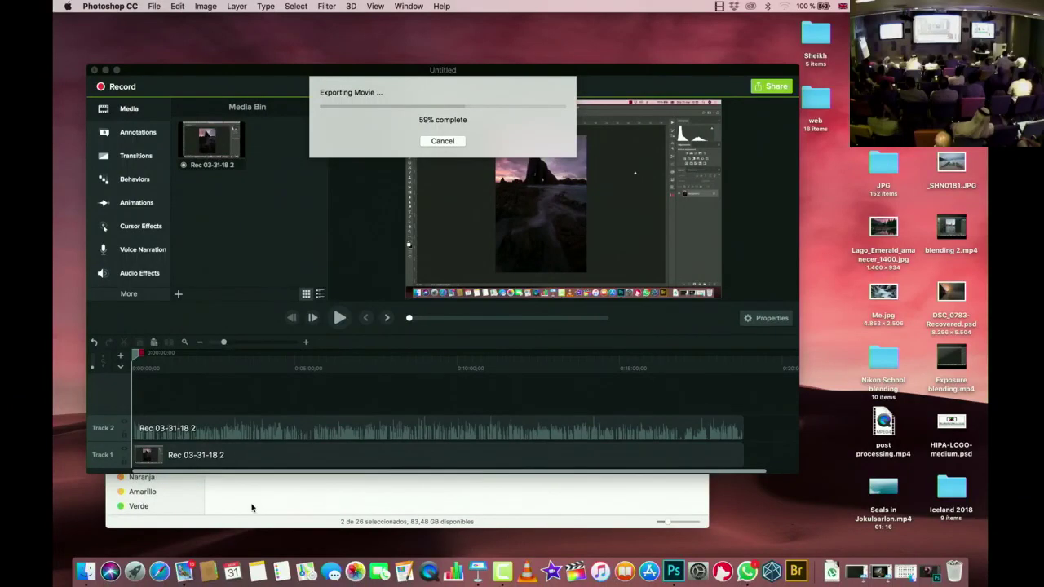
{"action": "left_click", "coordinate": [251, 504]}
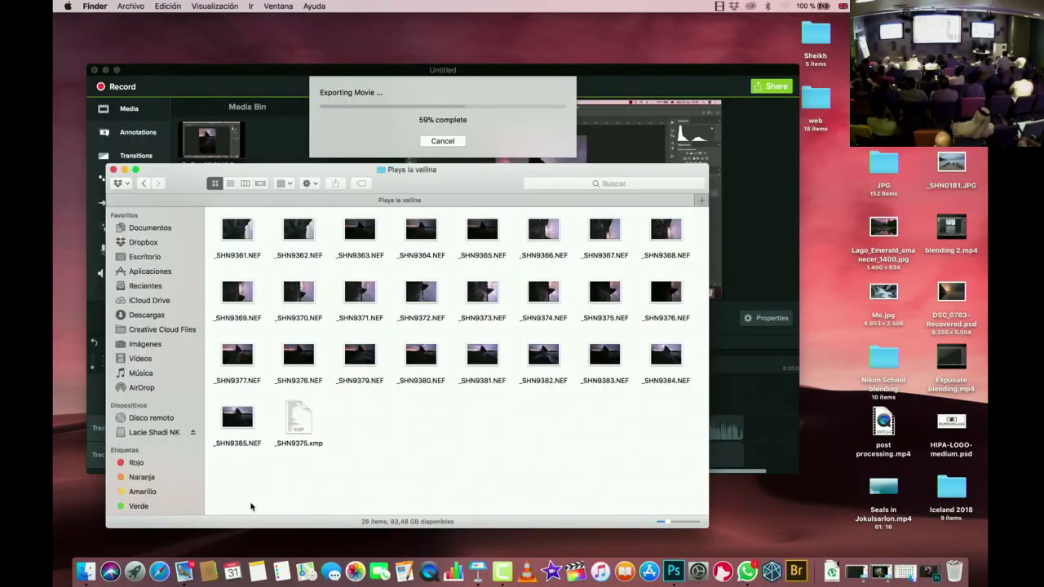
{"action": "left_click", "coordinate": [145, 182]}
{"action": "scroll", "coordinate": [399, 366], "scroll_direction": "down", "scroll_amount": 3}
{"action": "scroll", "coordinate": [399, 366], "scroll_direction": "up", "scroll_amount": 1}
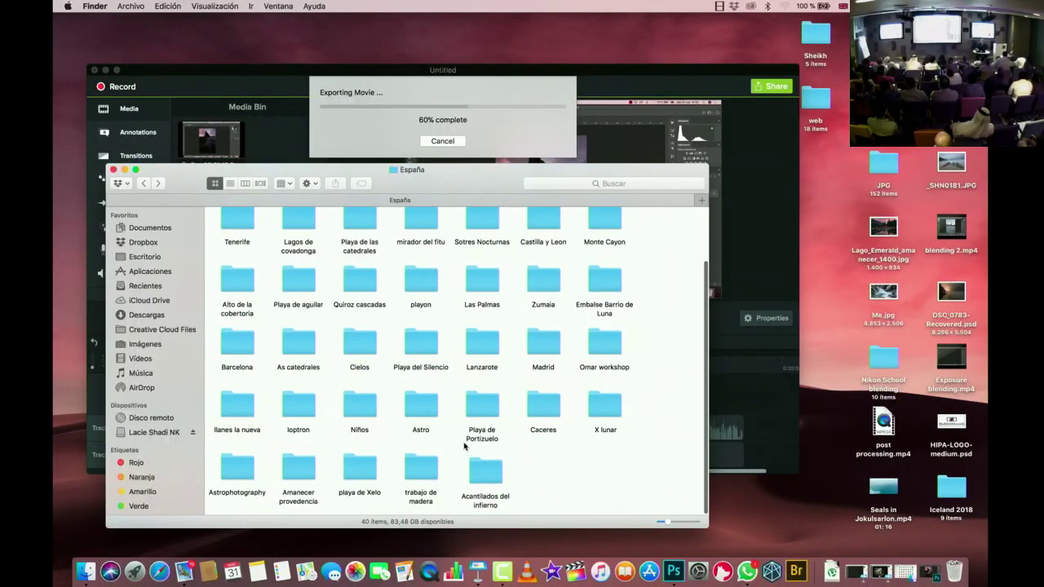
{"action": "left_click", "coordinate": [142, 183]}
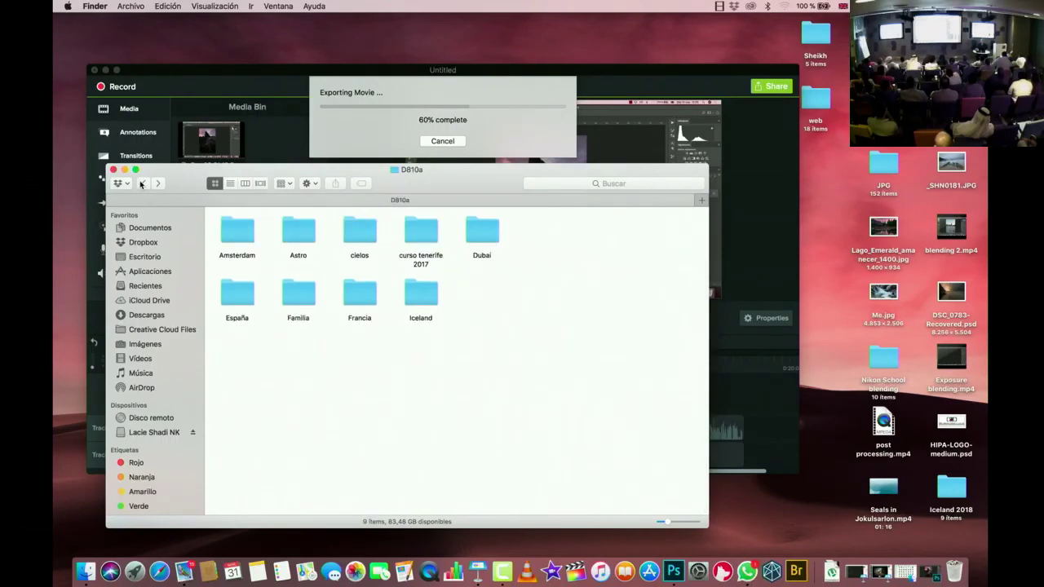
{"action": "double_click", "coordinate": [431, 302]}
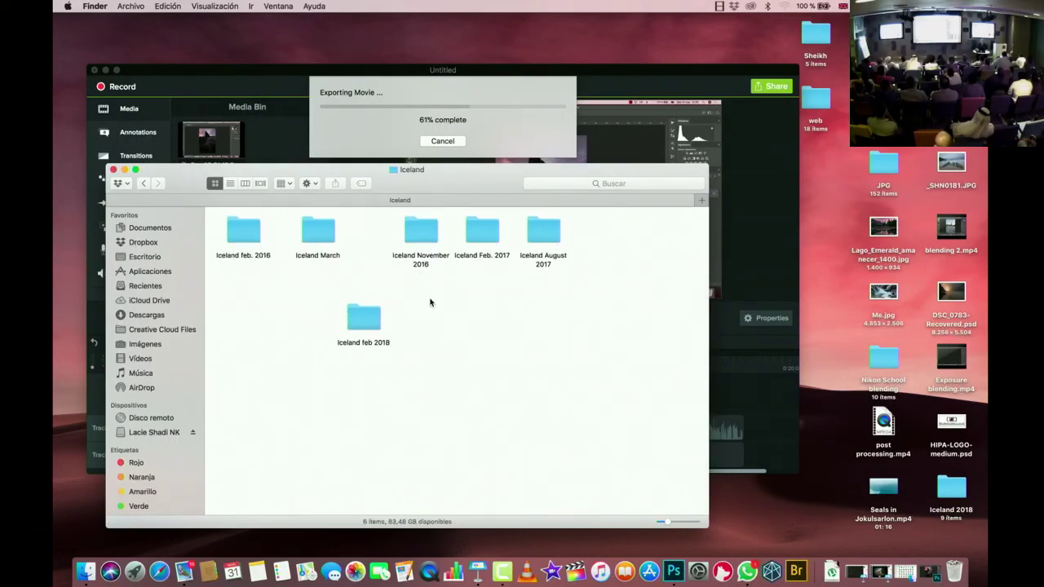
{"action": "double_click", "coordinate": [362, 319]}
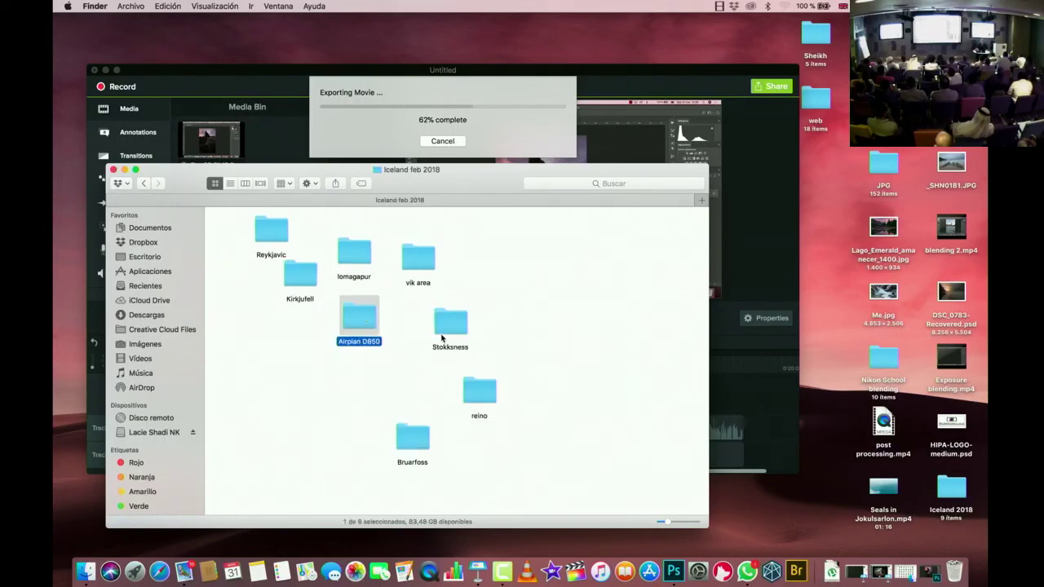
{"action": "double_click", "coordinate": [301, 284]}
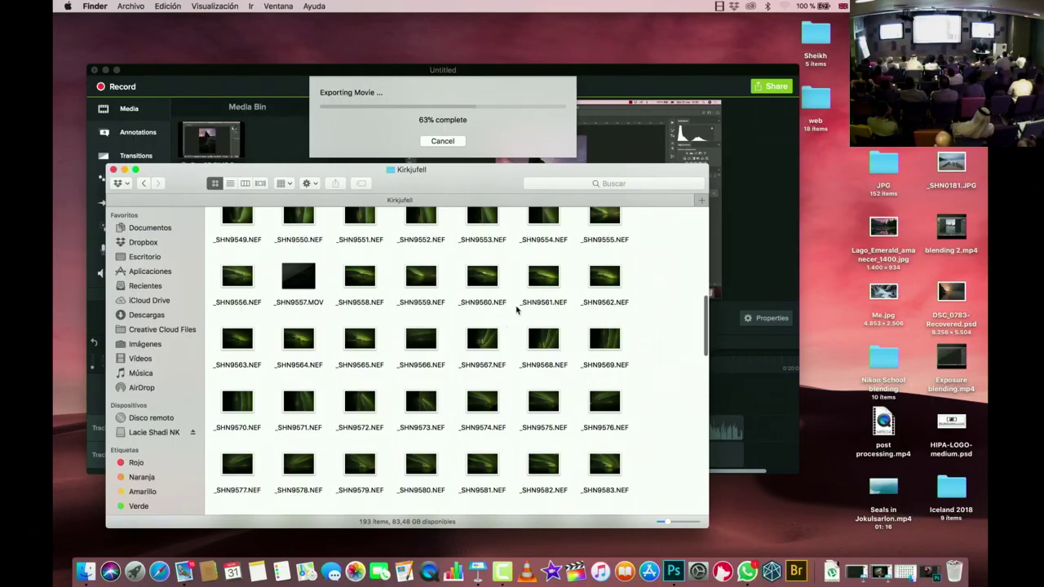
Step: Open the aurora raw file _SHN9561.NEF in Camera Raw and bring it into Photoshop with its default settings
{"action": "scroll", "coordinate": [512, 274], "scroll_direction": "up", "scroll_amount": 2}
{"action": "left_click", "coordinate": [545, 310]}
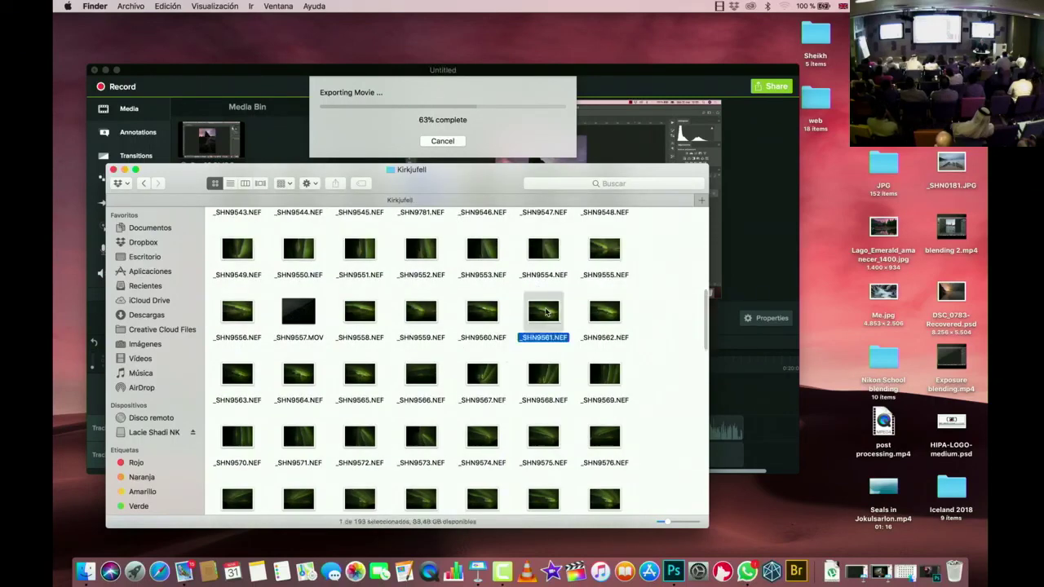
{"action": "double_click", "coordinate": [545, 310]}
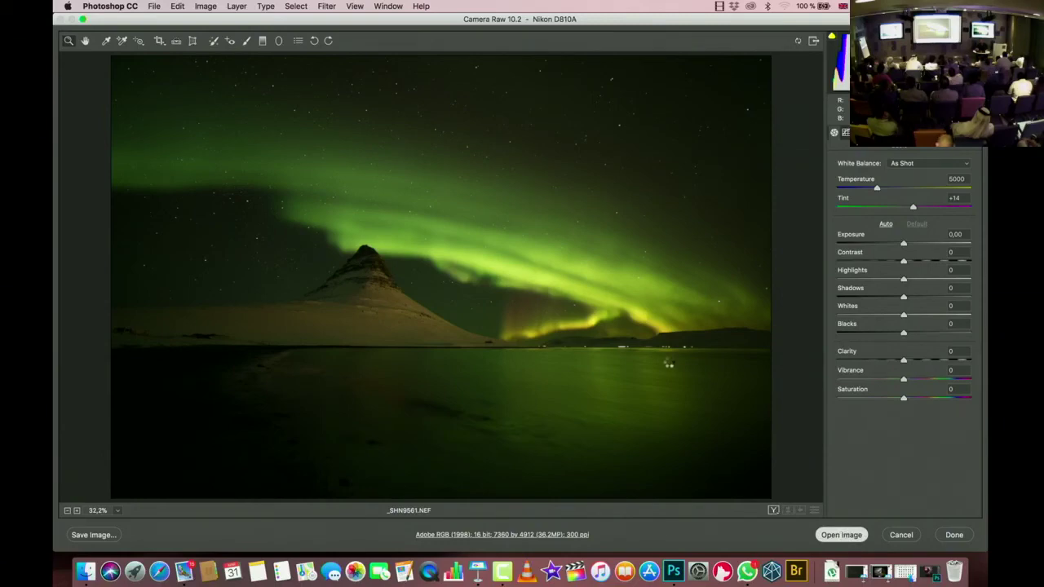
{"action": "key", "text": "Return"}
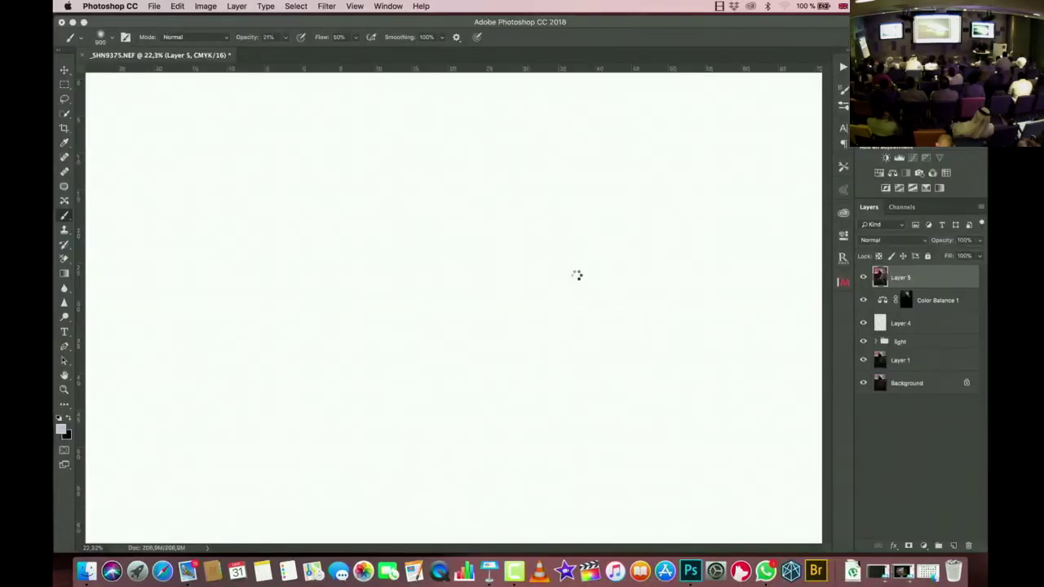
{"action": "scroll", "coordinate": [576, 279], "scroll_direction": "up", "scroll_amount": 5}
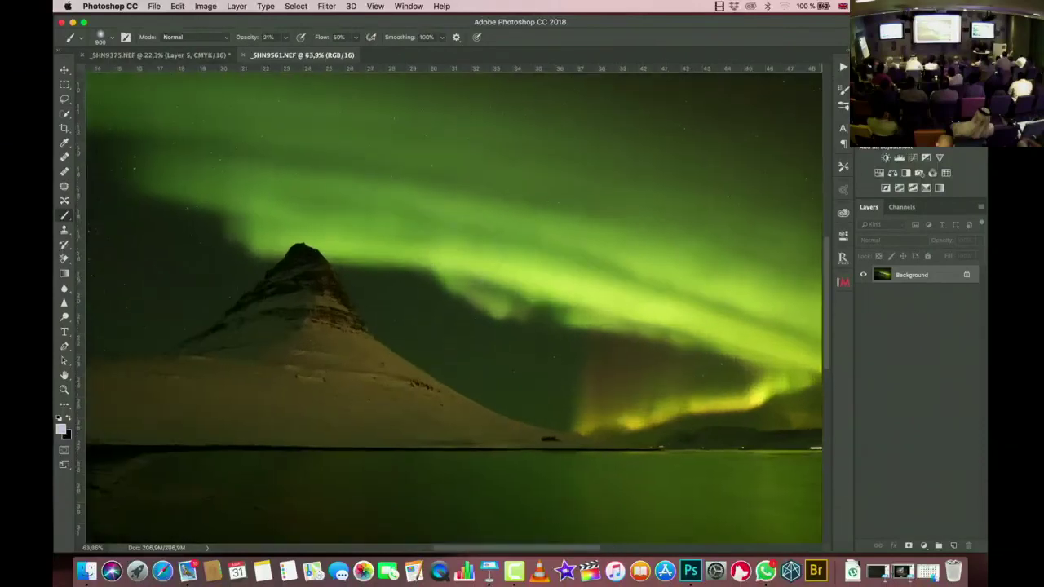
Step: Examine the camera model, lens and exposure data in the aurora photo's file info
{"action": "scroll", "coordinate": [469, 304], "scroll_direction": "up", "scroll_amount": 4}
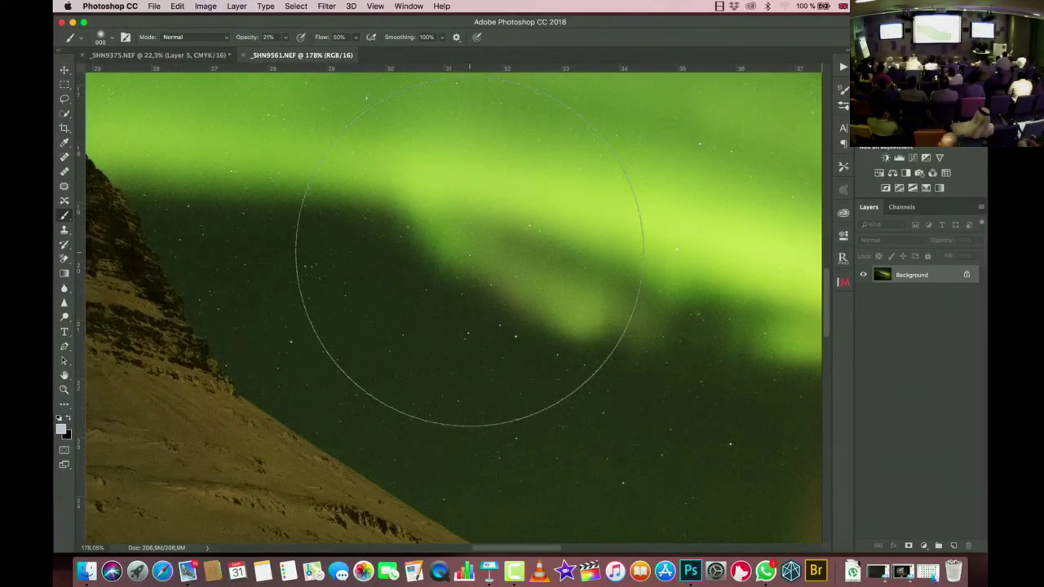
{"action": "left_click", "coordinate": [154, 7]}
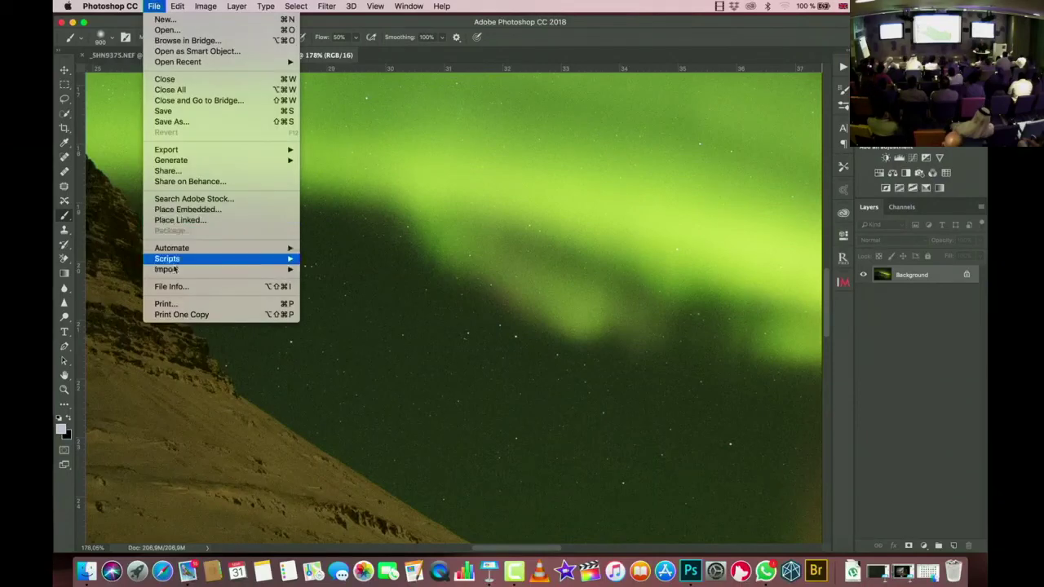
{"action": "left_click", "coordinate": [184, 295]}
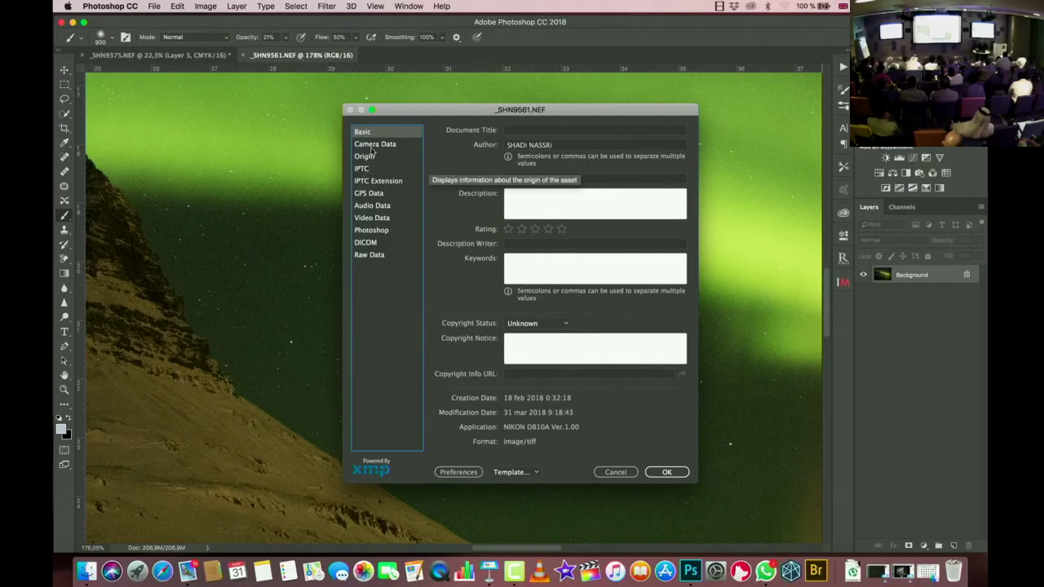
{"action": "left_click", "coordinate": [374, 145]}
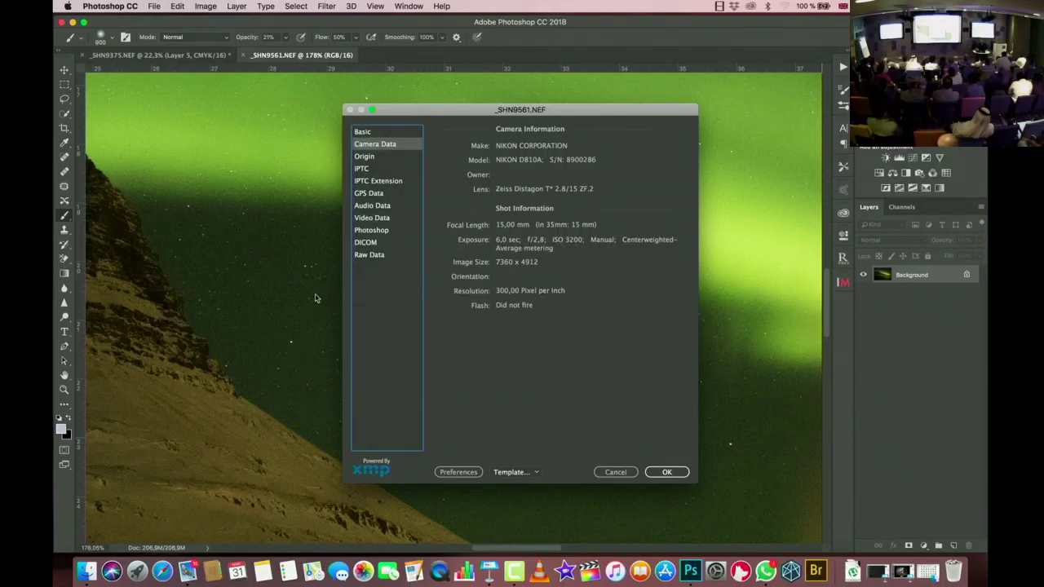
{"action": "left_click", "coordinate": [668, 471]}
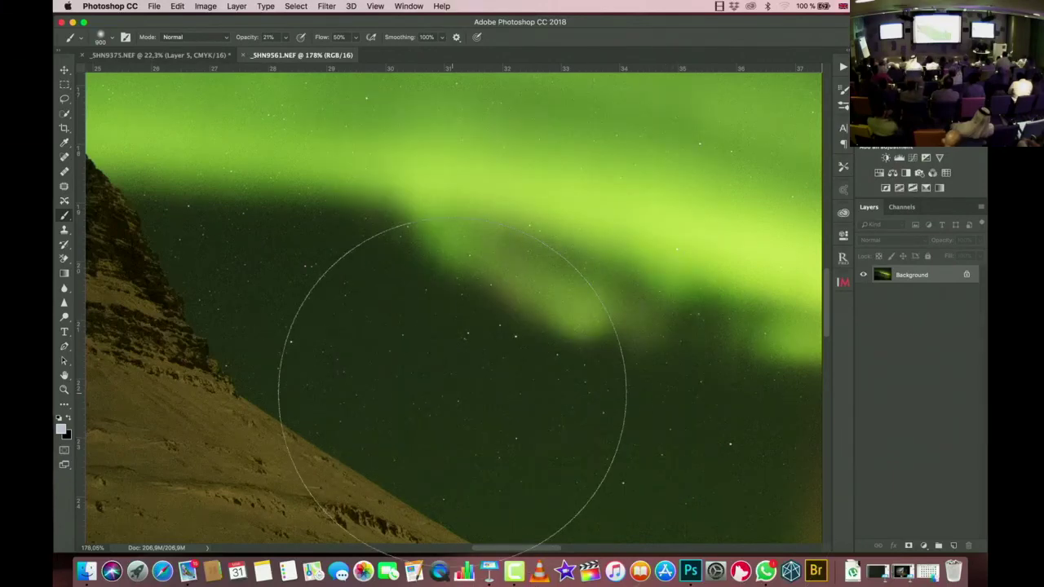
Step: Reduce the noise in the aurora photo with the Imagenomic Noiseware filter using the Night Scene preset
{"action": "scroll", "coordinate": [453, 383], "scroll_direction": "up", "scroll_amount": 3}
{"action": "scroll", "coordinate": [453, 393], "scroll_direction": "down", "scroll_amount": 1}
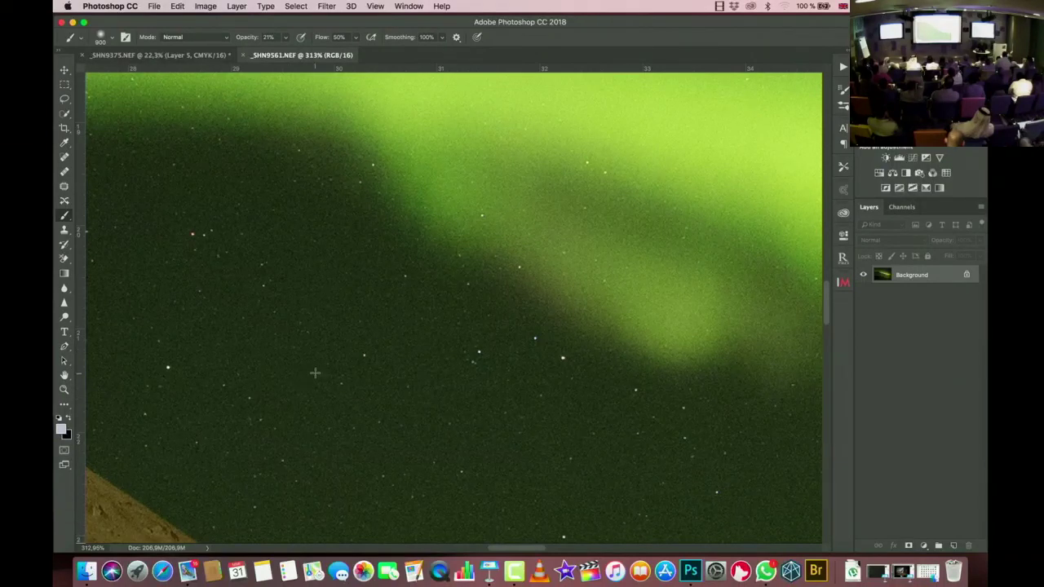
{"action": "left_click", "coordinate": [326, 7]}
{"action": "mouse_move", "coordinate": [380, 260]}
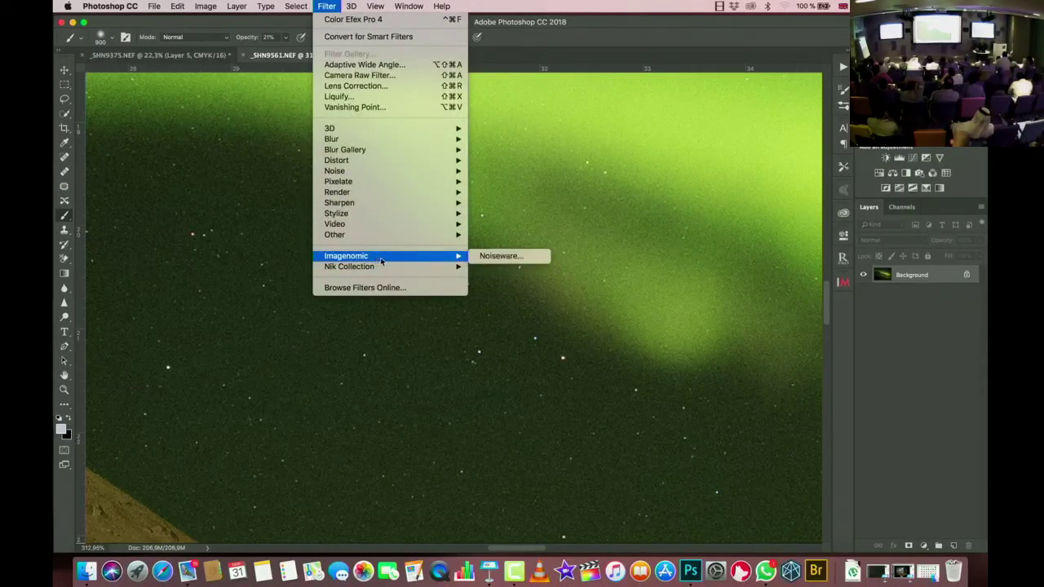
{"action": "left_click", "coordinate": [498, 256]}
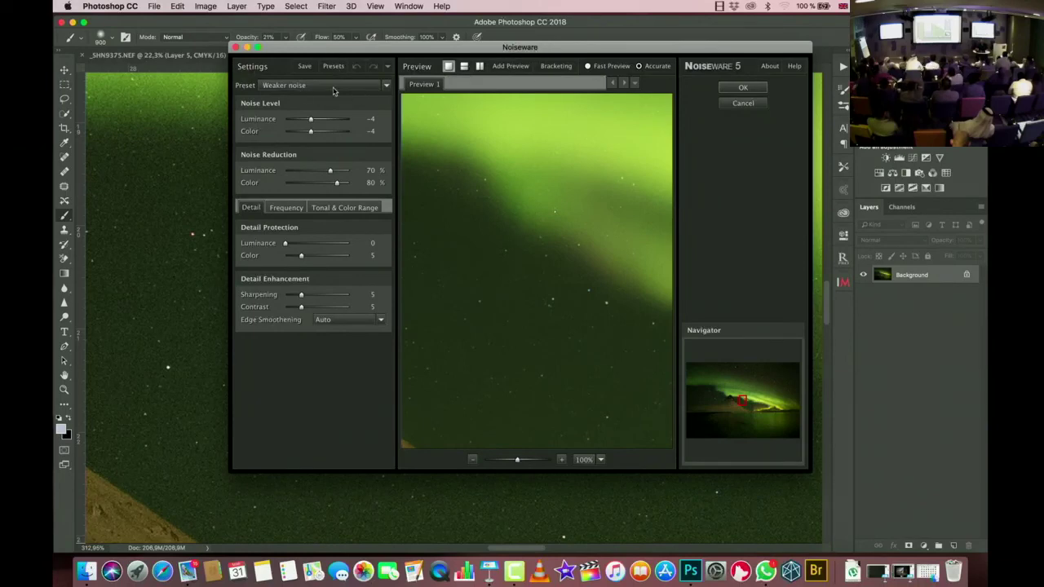
{"action": "left_click", "coordinate": [380, 87]}
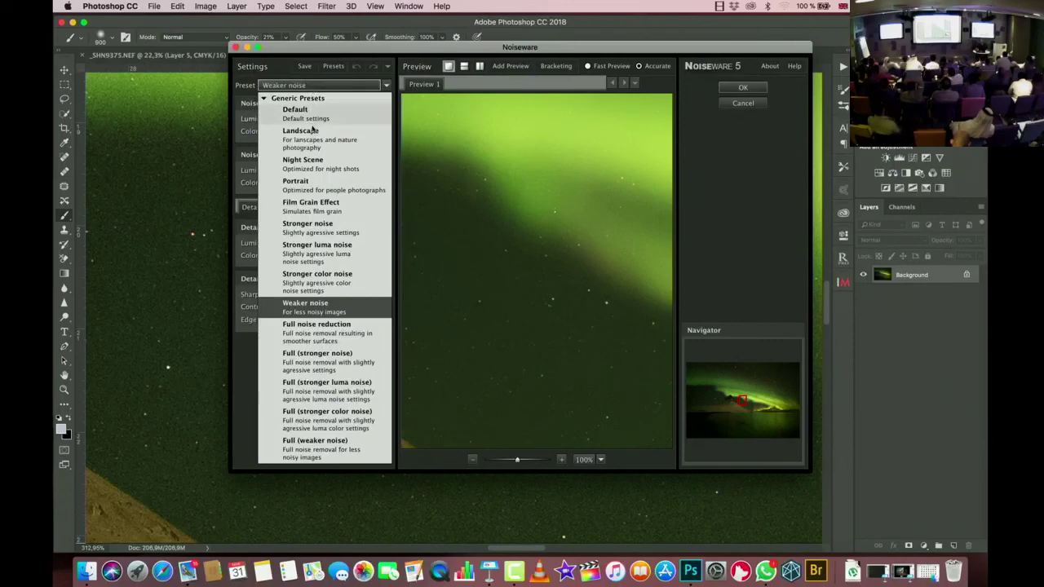
{"action": "left_click", "coordinate": [303, 161]}
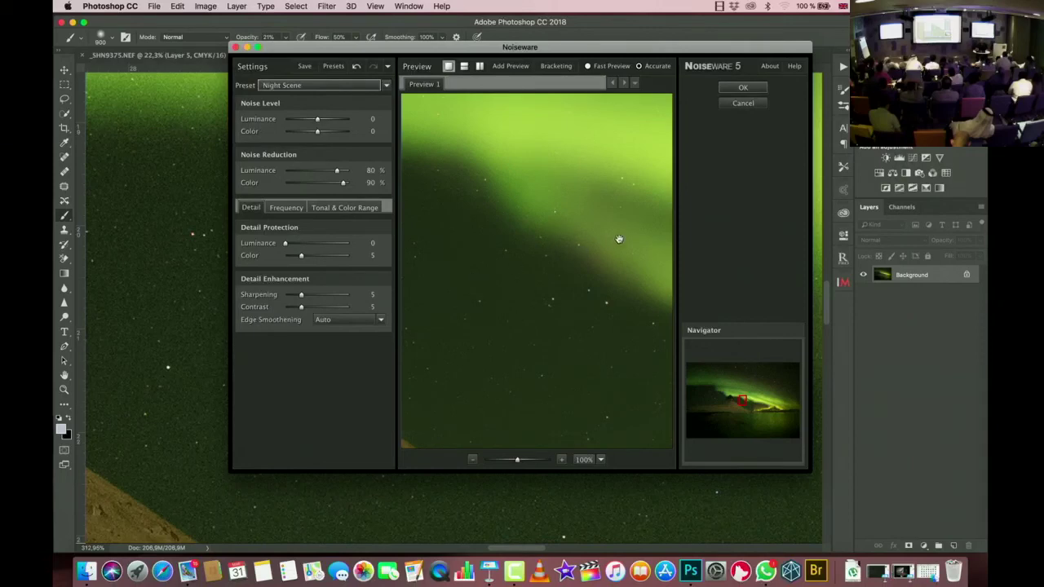
{"action": "left_click", "coordinate": [741, 88]}
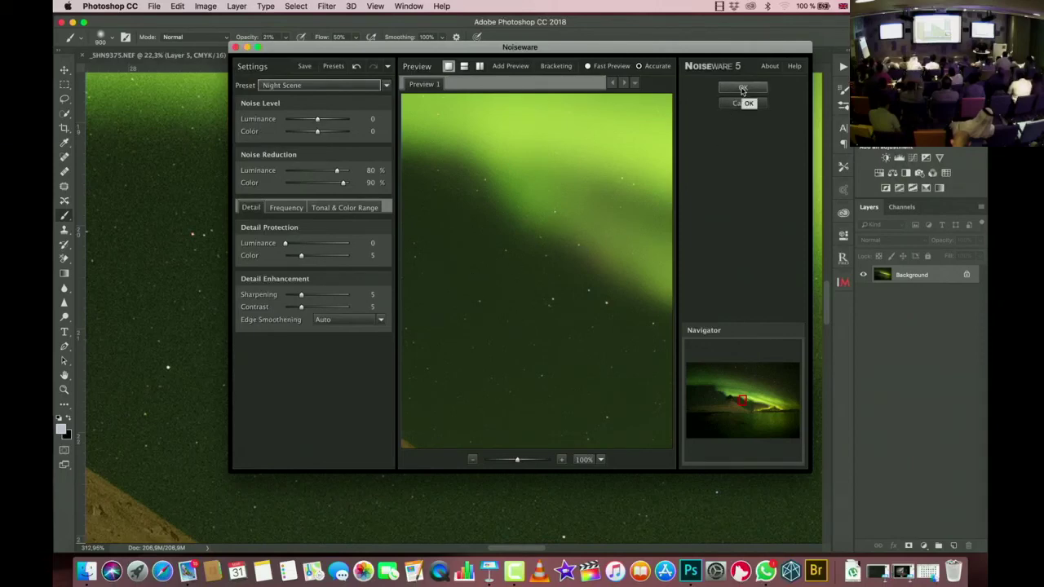
{"action": "left_click", "coordinate": [742, 89]}
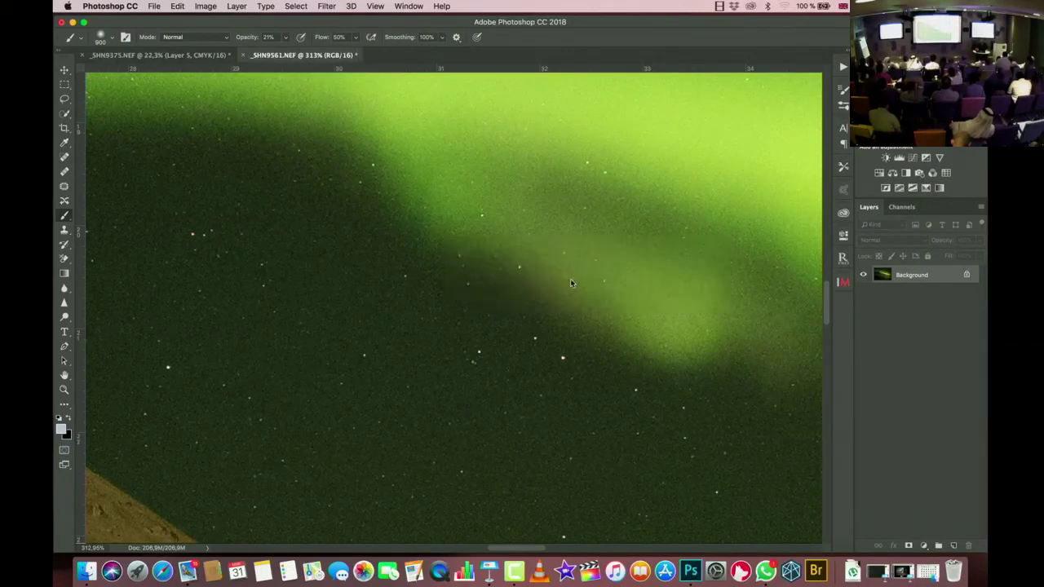
{"action": "scroll", "coordinate": [570, 279], "scroll_direction": "down", "scroll_amount": 5}
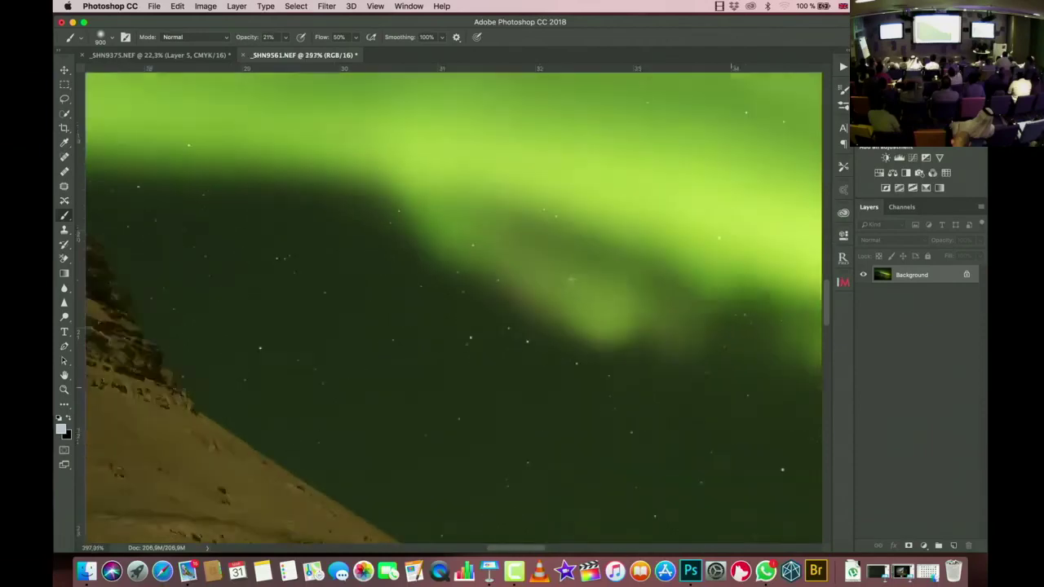
{"action": "scroll", "coordinate": [570, 280], "scroll_direction": "down", "scroll_amount": 5}
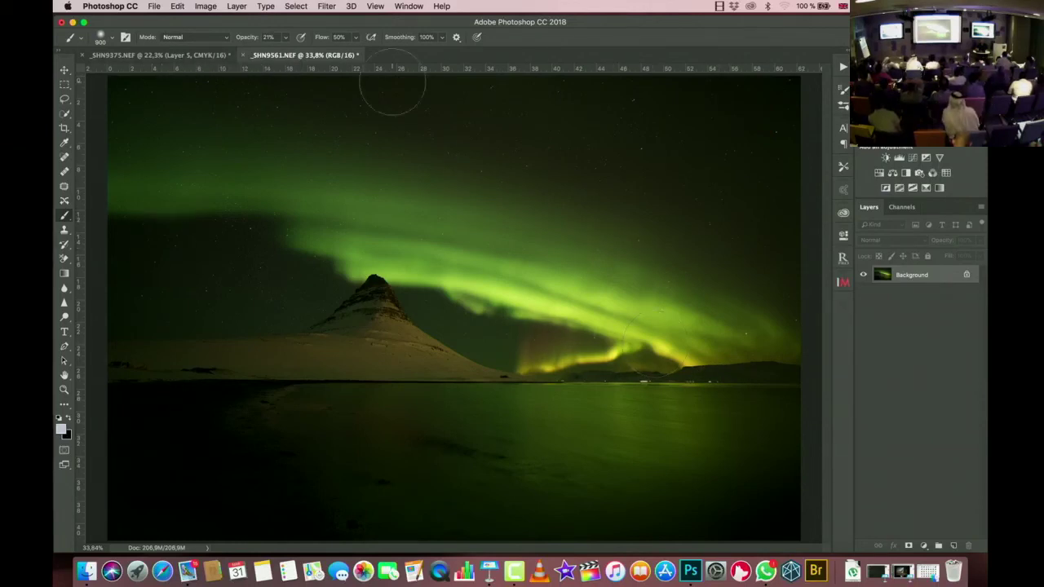
Step: Close both _SHN9561.NEF and _SHN9375.NEF without saving the changes
{"action": "left_click", "coordinate": [242, 55]}
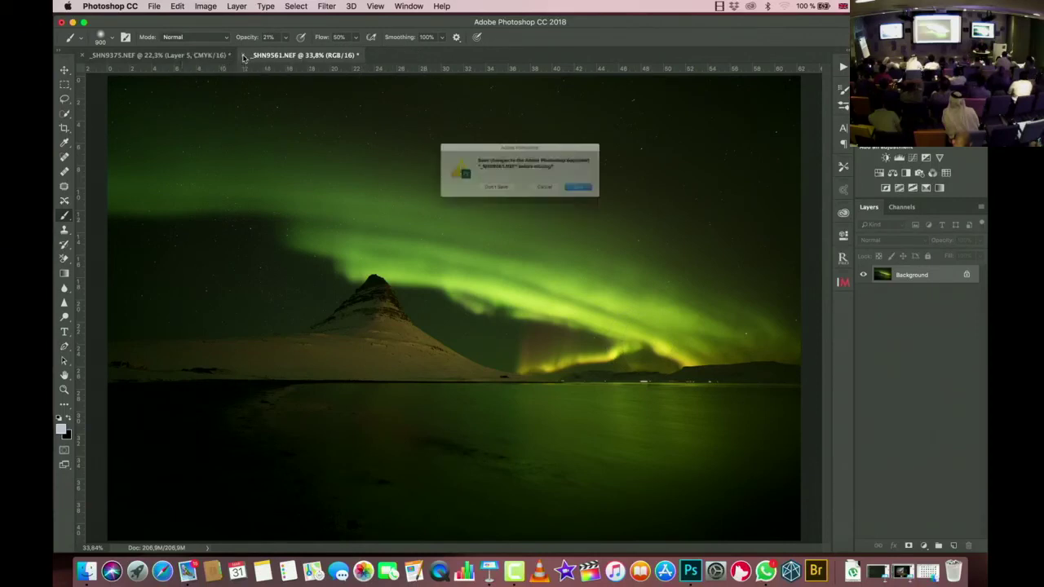
{"action": "left_click", "coordinate": [484, 197]}
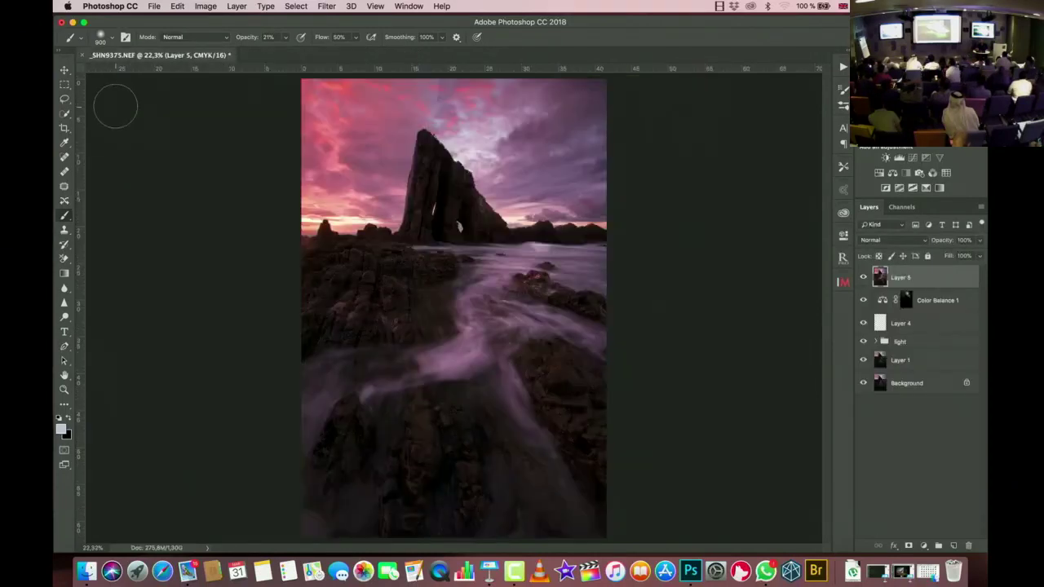
{"action": "left_click", "coordinate": [82, 55]}
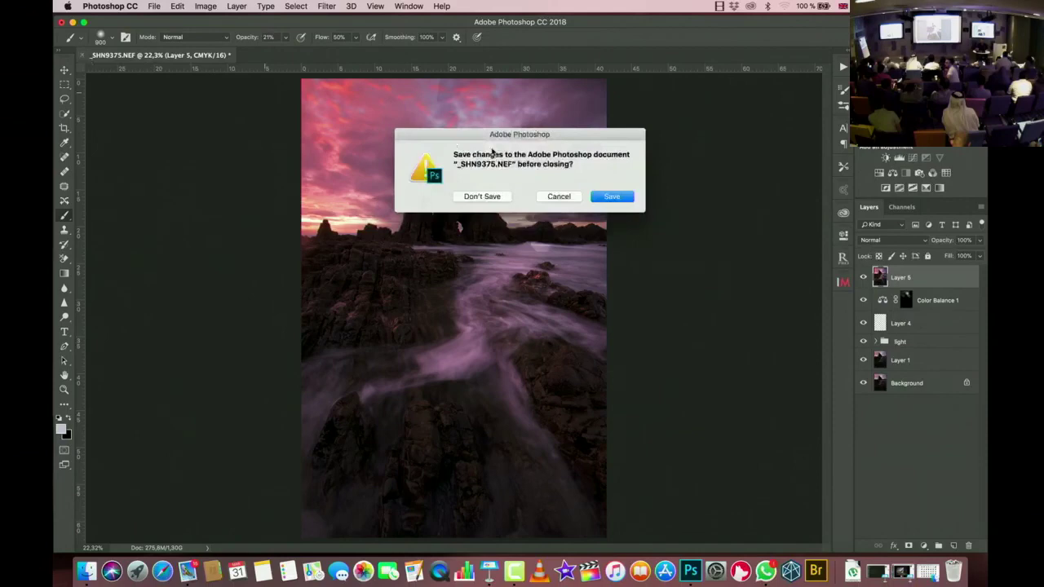
{"action": "left_click", "coordinate": [503, 197]}
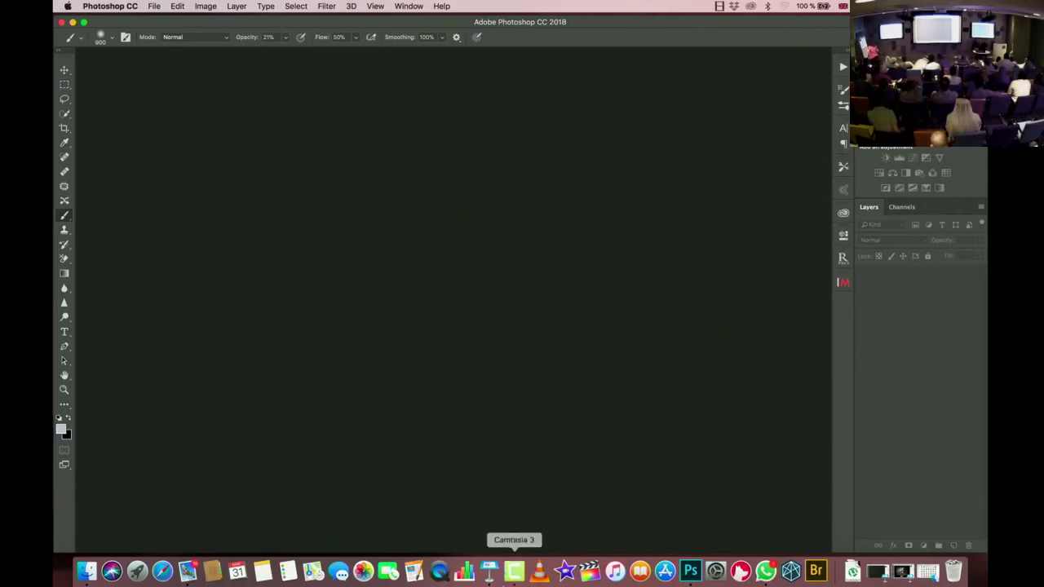
Step: Switch to Camtasia 3, dismiss the export notice and close the untitled project without saving
{"action": "left_click", "coordinate": [516, 572]}
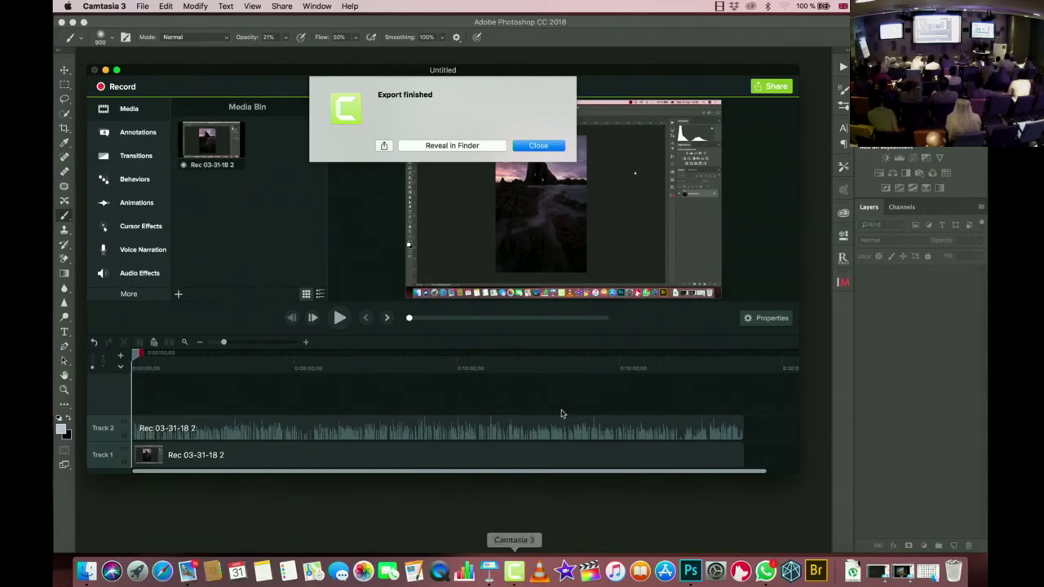
{"action": "left_click", "coordinate": [537, 146]}
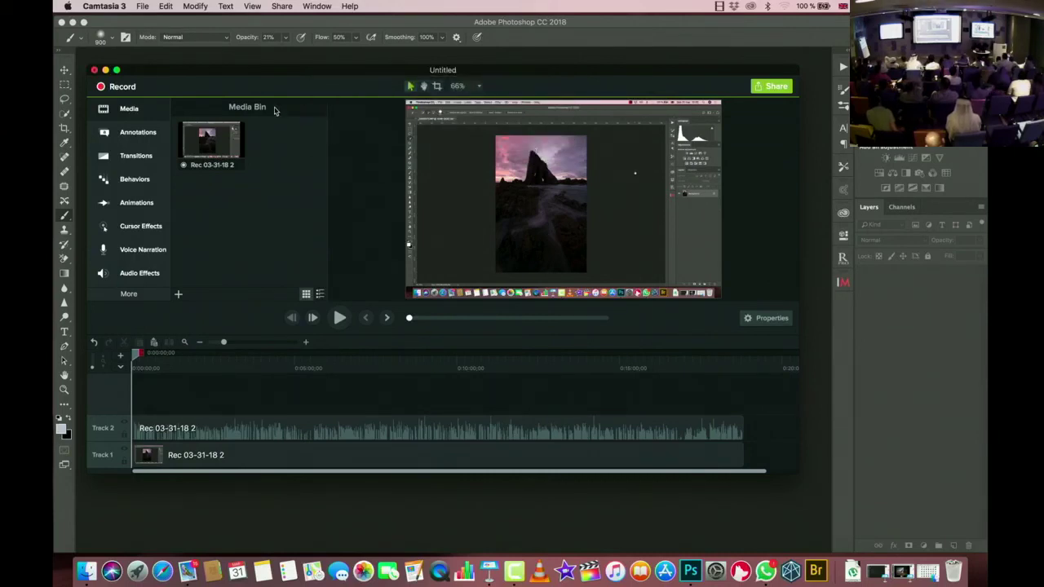
{"action": "left_click", "coordinate": [94, 70]}
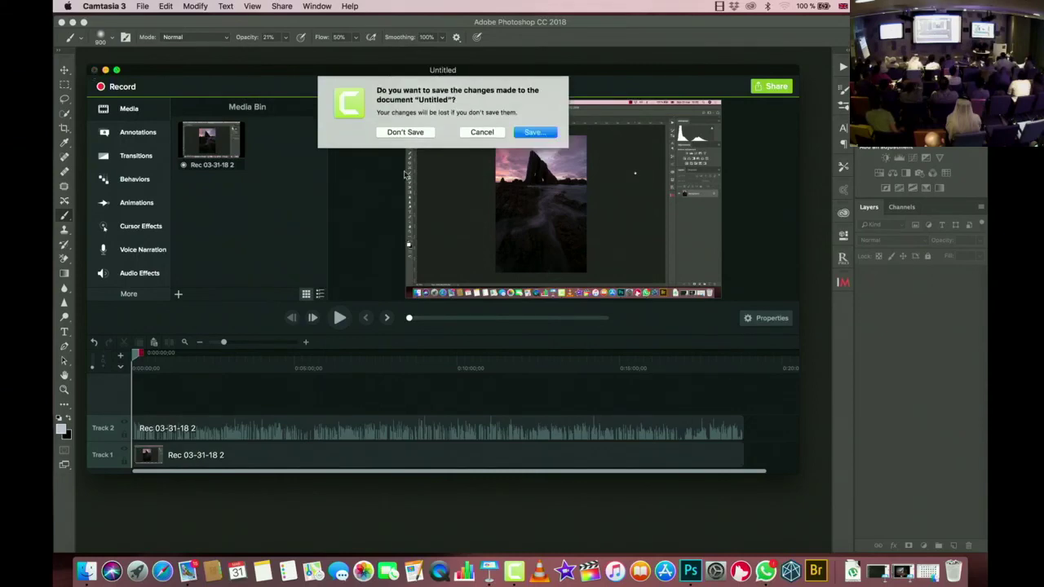
{"action": "left_click", "coordinate": [402, 132]}
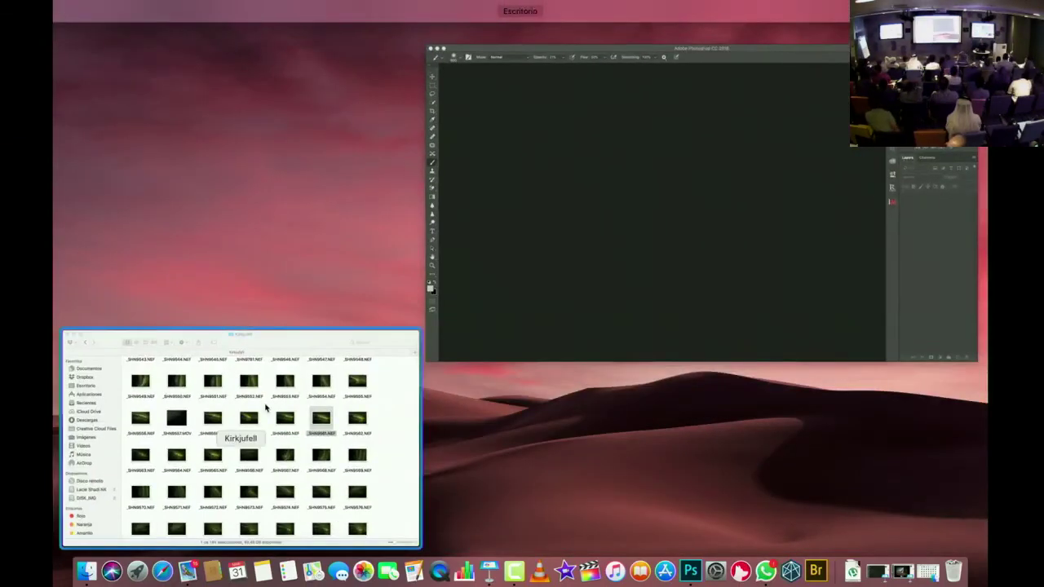
Step: Switch to the Finder window and open the HIPA folder on the DISK_IMG drive
{"action": "left_click", "coordinate": [265, 407]}
{"action": "left_click", "coordinate": [147, 447]}
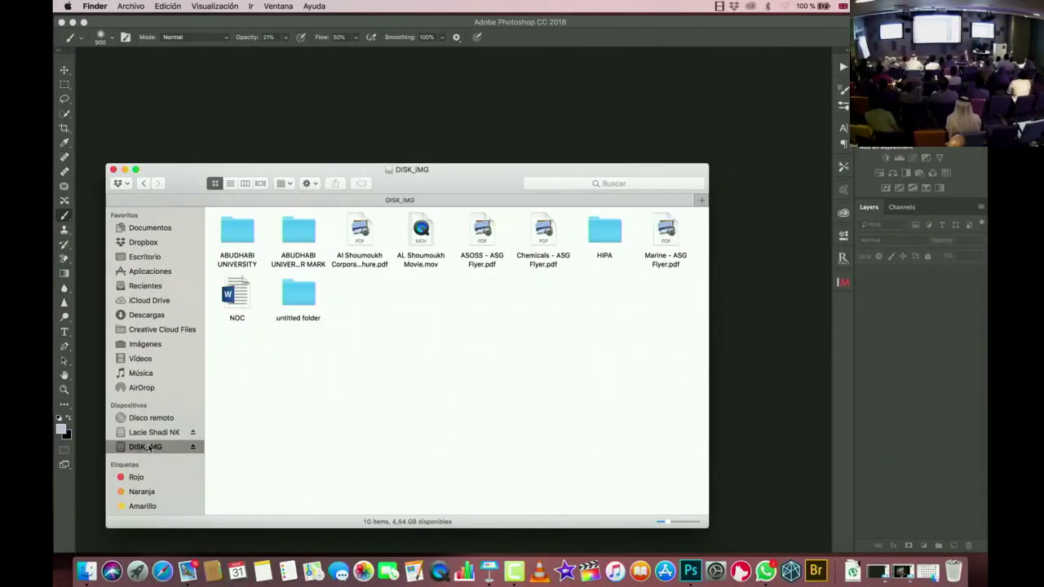
{"action": "double_click", "coordinate": [605, 238]}
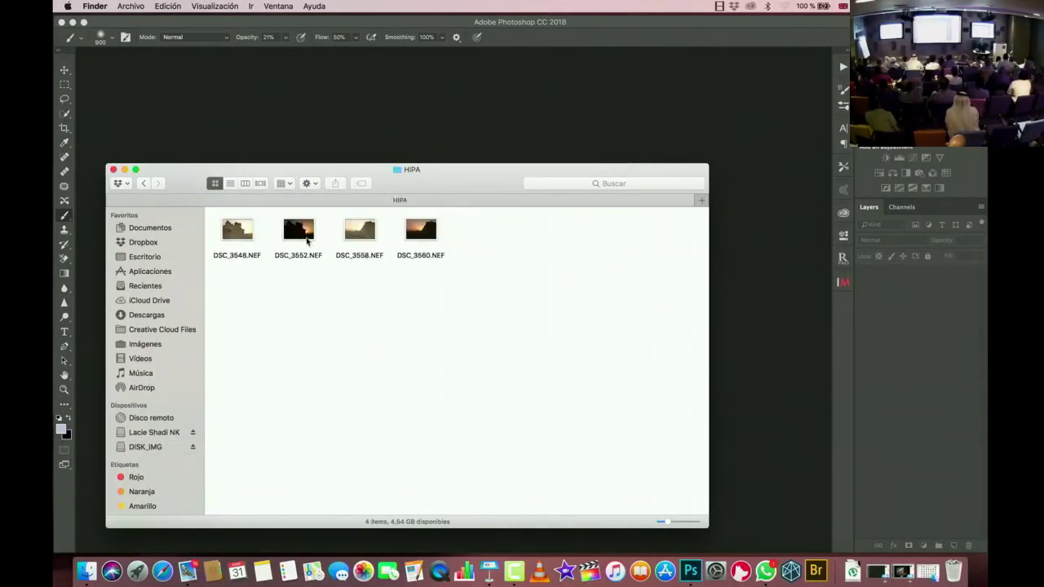
Step: Open DSC_3548.NEF and DSC_3552.NEF together in Camera Raw
{"action": "left_click_drag", "start_coordinate": [325, 221], "coordinate": [219, 245]}
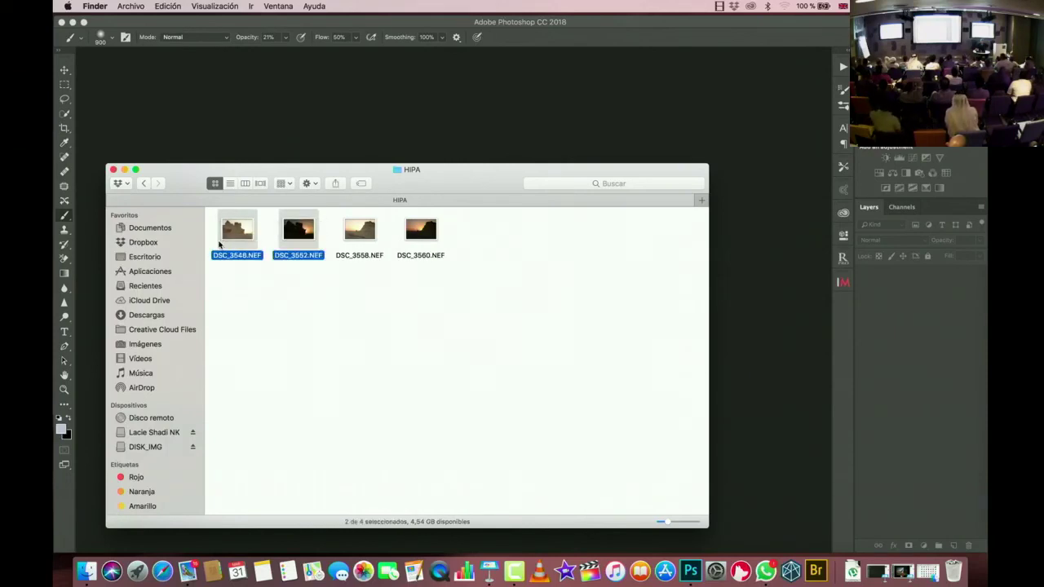
{"action": "right_click", "coordinate": [238, 234]}
{"action": "mouse_move", "coordinate": [365, 268]}
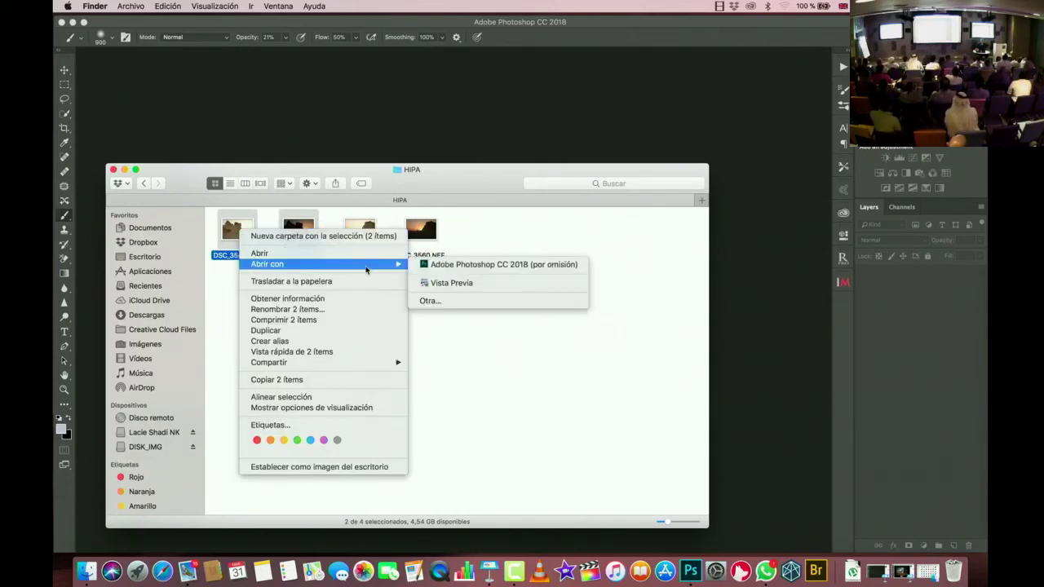
{"action": "left_click", "coordinate": [457, 225]}
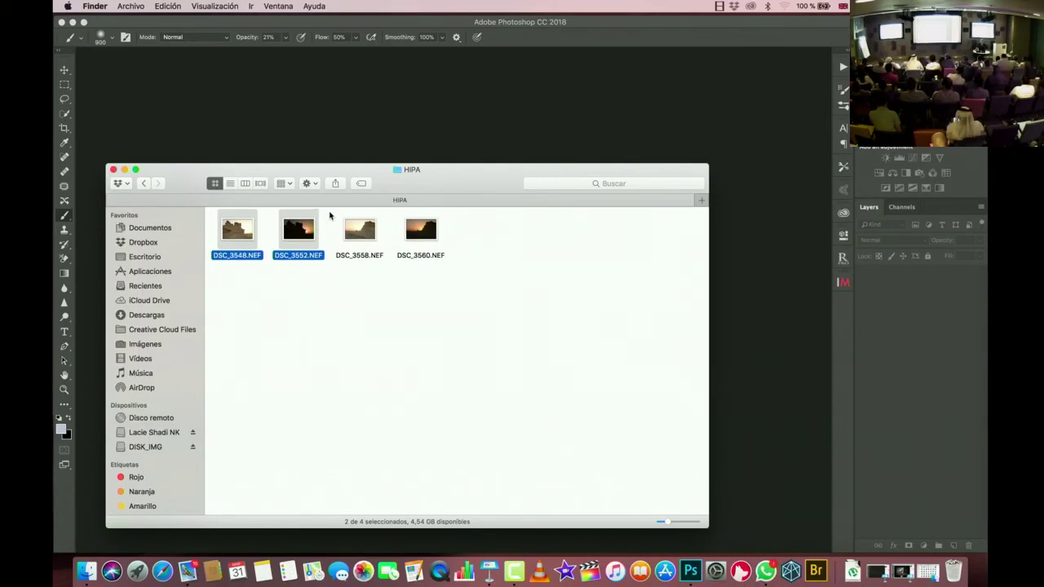
{"action": "right_click", "coordinate": [289, 233]}
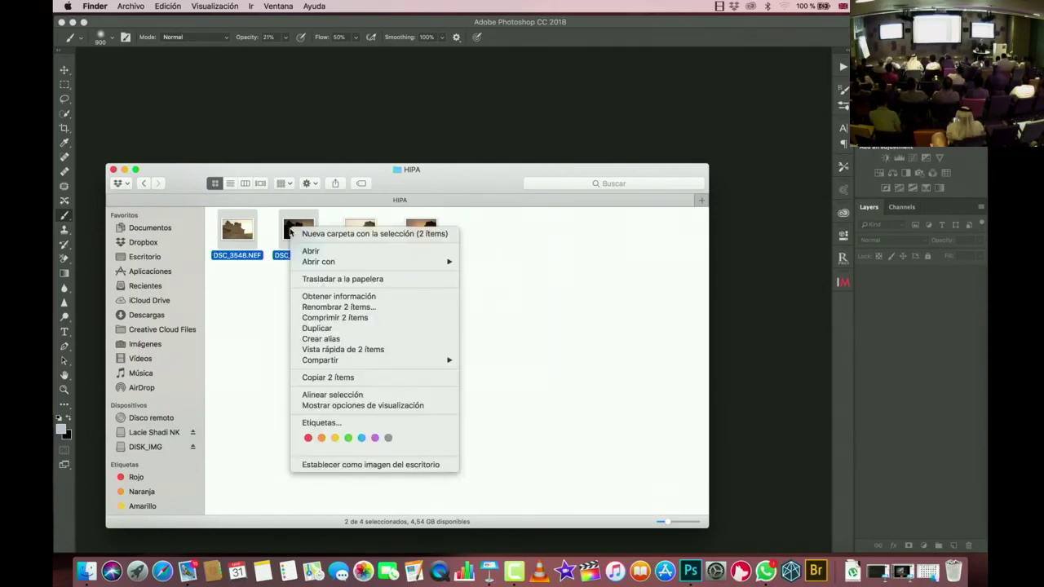
{"action": "left_click", "coordinate": [363, 251]}
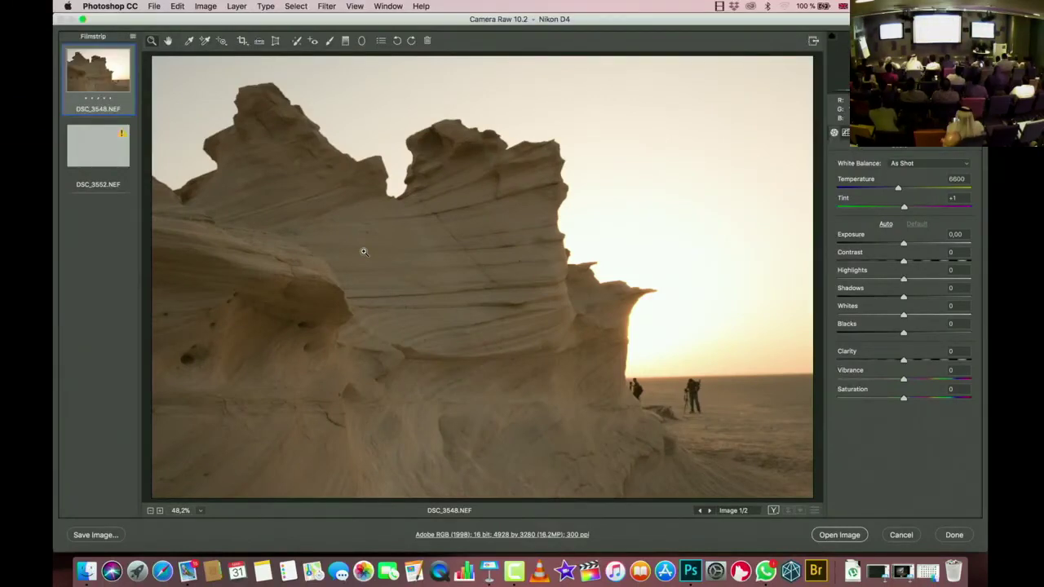
Step: Compare the bright exposure DSC_3548.NEF with the dark exposure DSC_3552.NEF in the filmstrip
{"action": "left_click", "coordinate": [100, 141]}
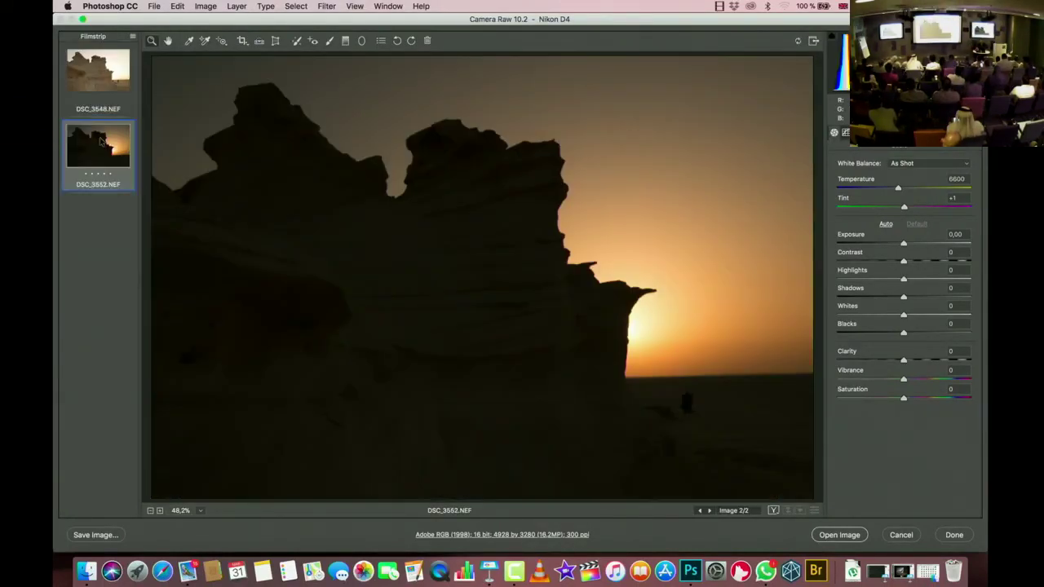
{"action": "left_click", "coordinate": [109, 78]}
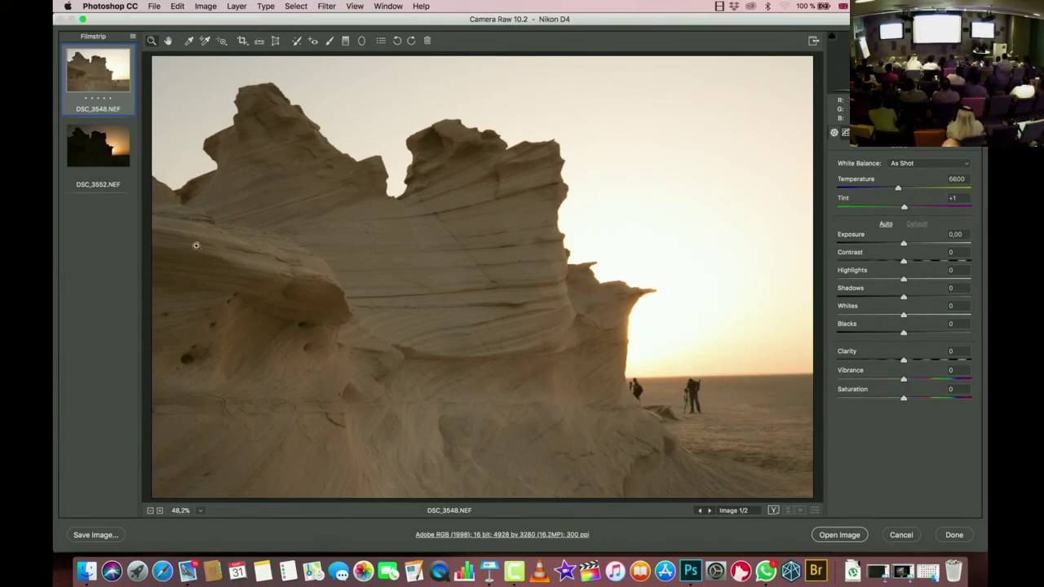
{"action": "left_click", "coordinate": [98, 145]}
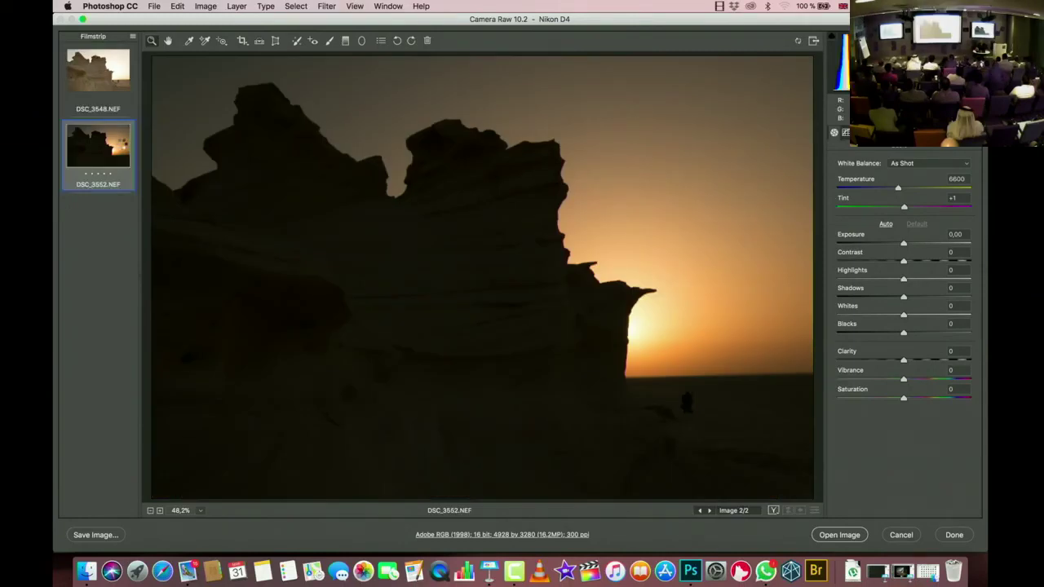
Step: Start a new Camtasia screen recording of the Color LCD display with microphone and system audio
{"action": "left_click", "coordinate": [719, 6]}
{"action": "left_click", "coordinate": [736, 31]}
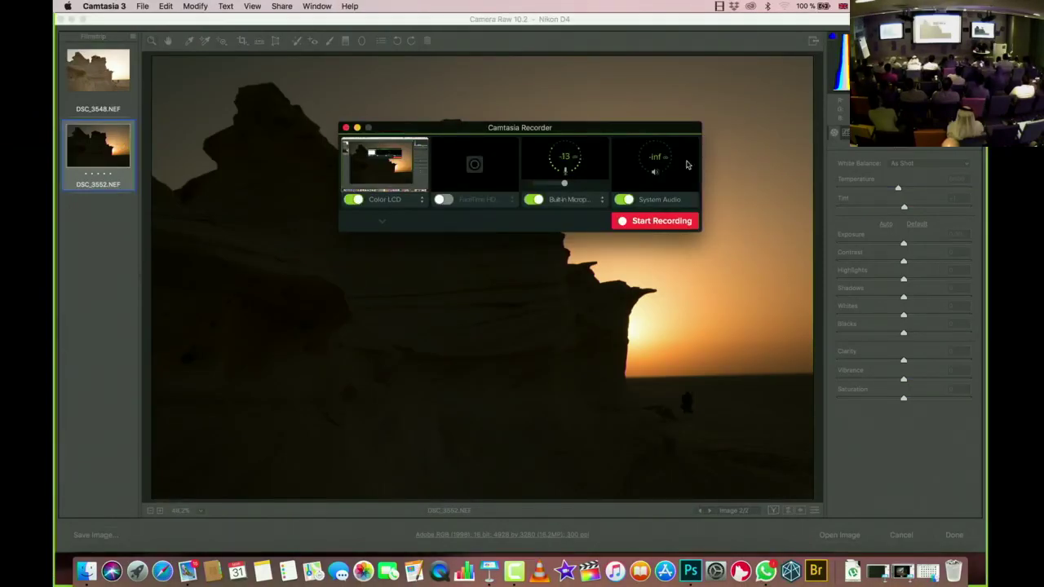
{"action": "left_click", "coordinate": [654, 221]}
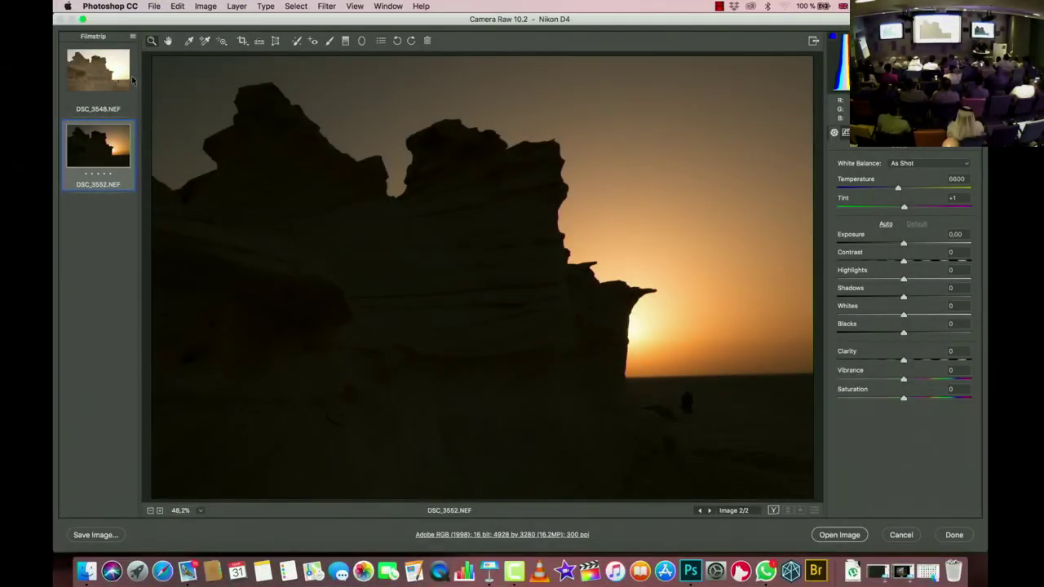
Step: Select both DSC_3548.NEF and DSC_3552.NEF in the filmstrip and open them as images in Photoshop
{"action": "left_click", "coordinate": [133, 80], "text": "shift"}
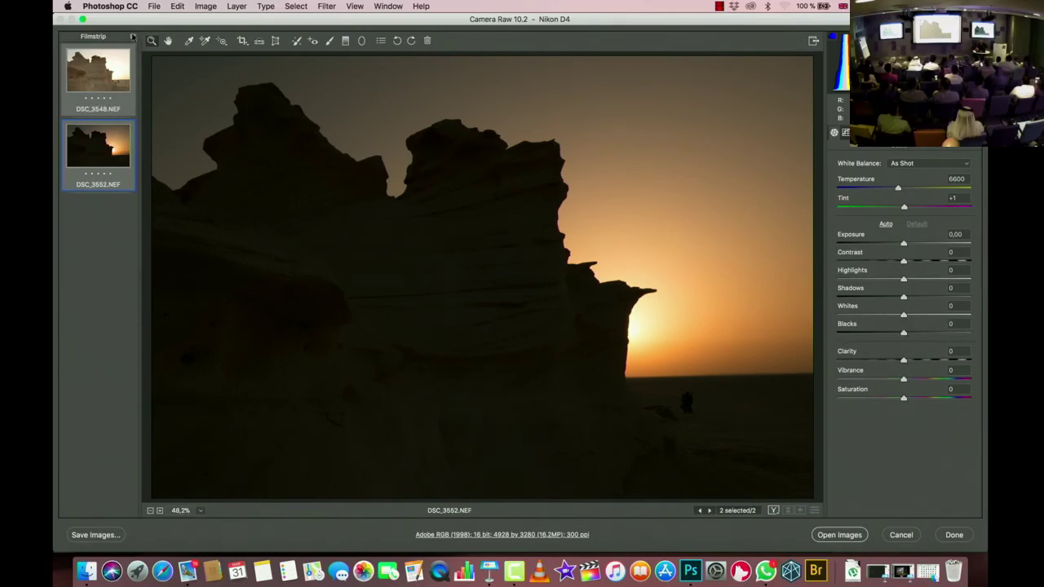
{"action": "left_click", "coordinate": [132, 37]}
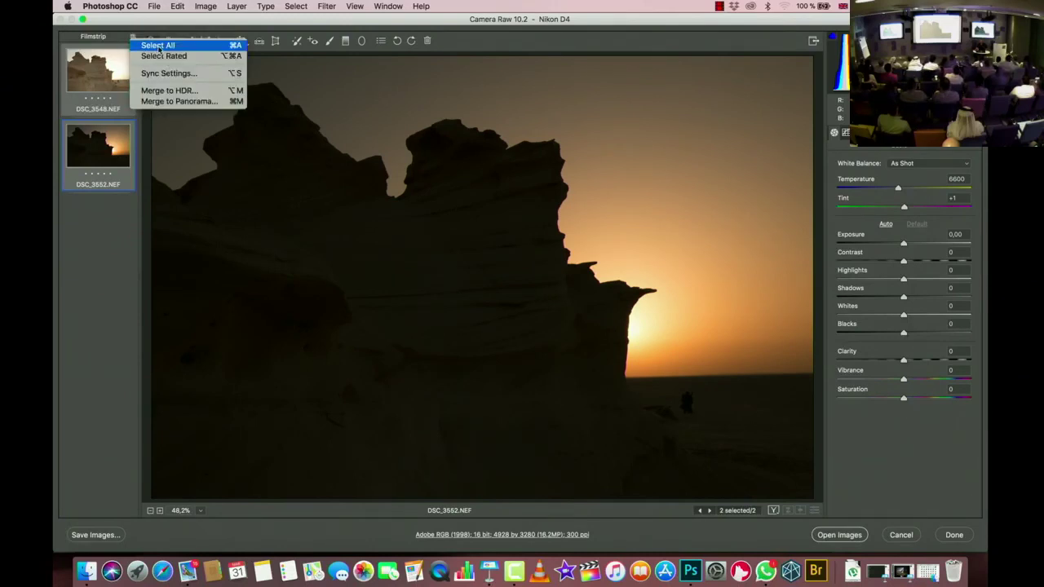
{"action": "left_click", "coordinate": [848, 538]}
{"action": "left_click", "coordinate": [848, 536]}
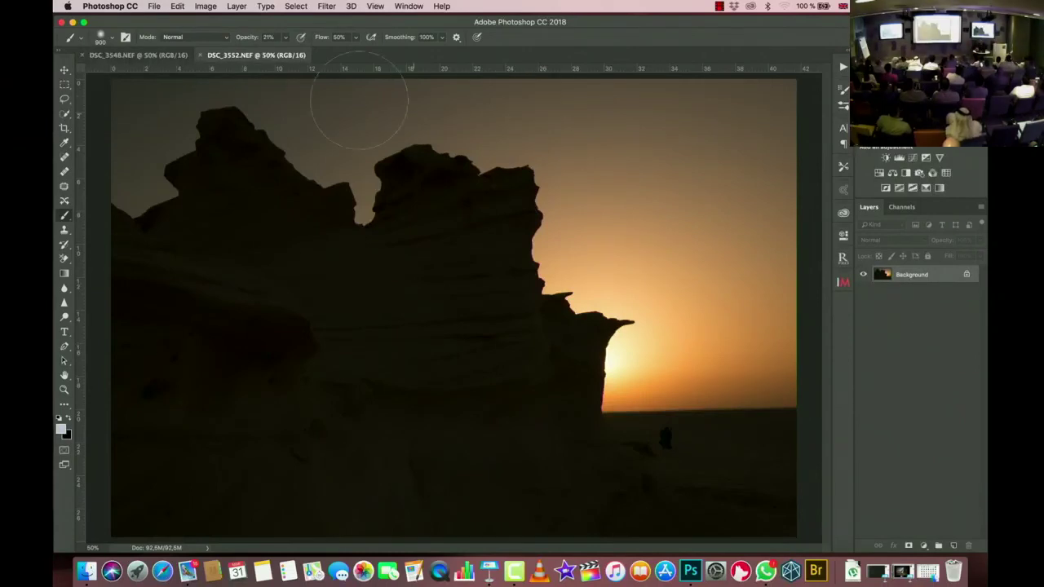
Step: Copy the whole dark exposure DSC_3552.NEF and paste it as a new layer over DSC_3548.NEF
{"action": "key", "text": "super+a"}
{"action": "left_click", "coordinate": [160, 56]}
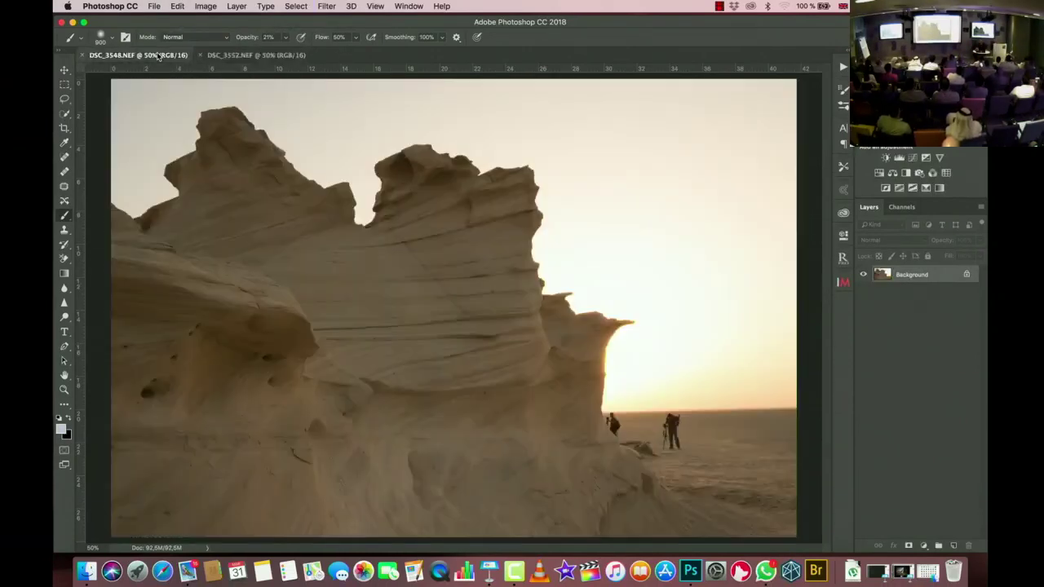
{"action": "key", "text": "super+v"}
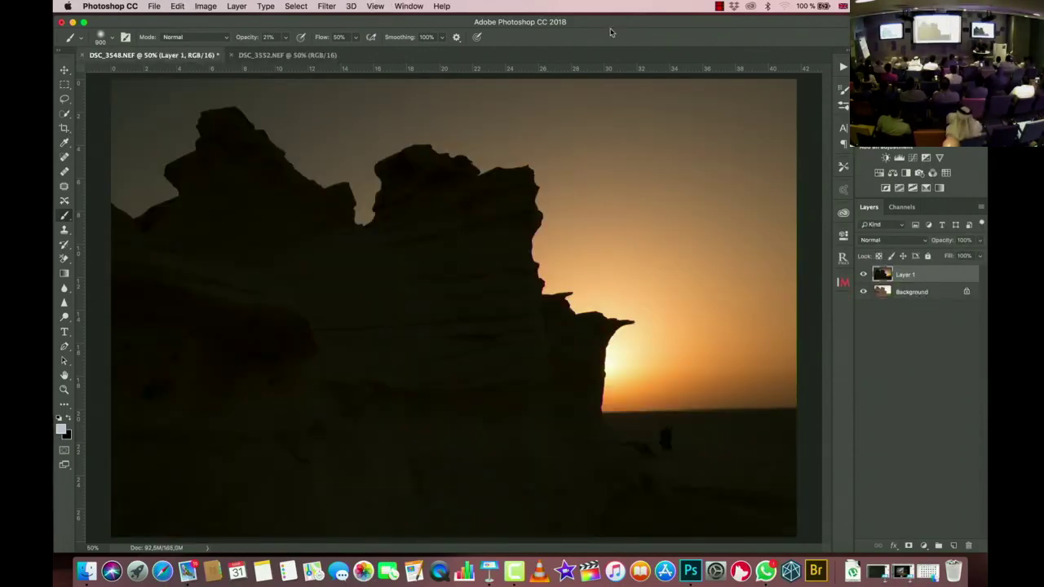
Step: Play the recorded Blending 2 action on the pasted dark layer to blend the two exposures
{"action": "left_click", "coordinate": [844, 69]}
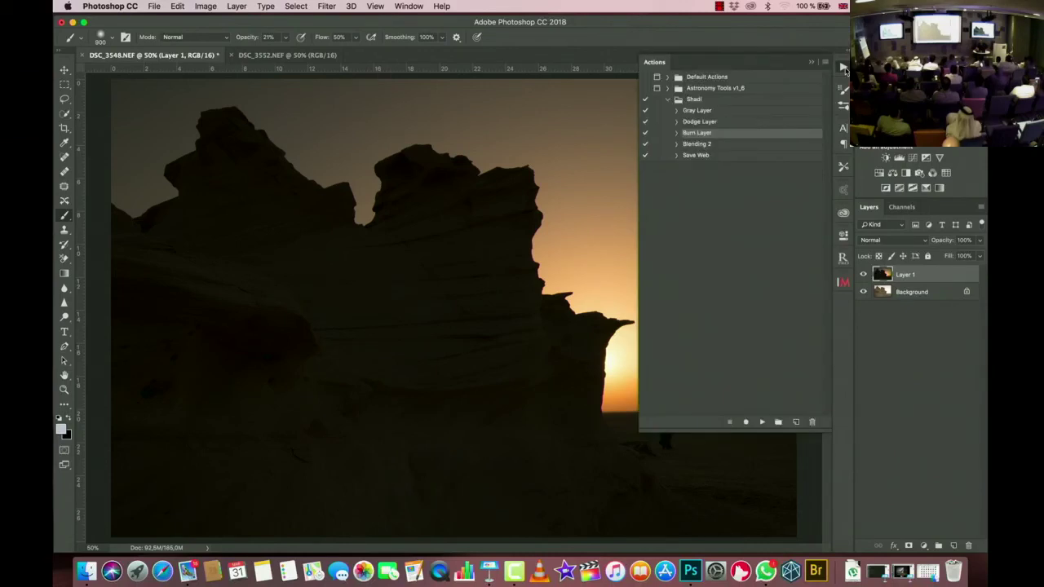
{"action": "left_click", "coordinate": [697, 144]}
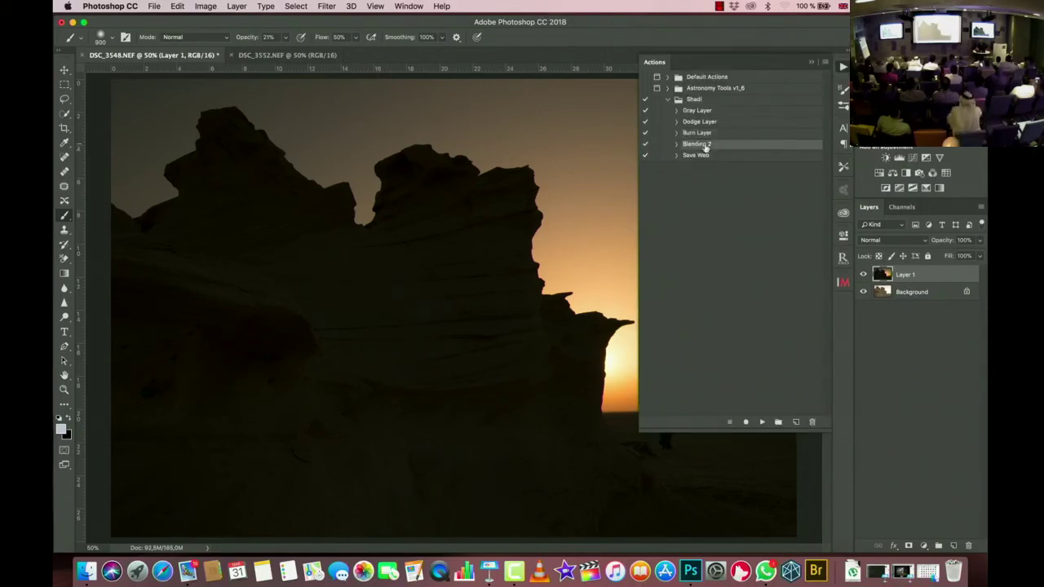
{"action": "left_click", "coordinate": [762, 423]}
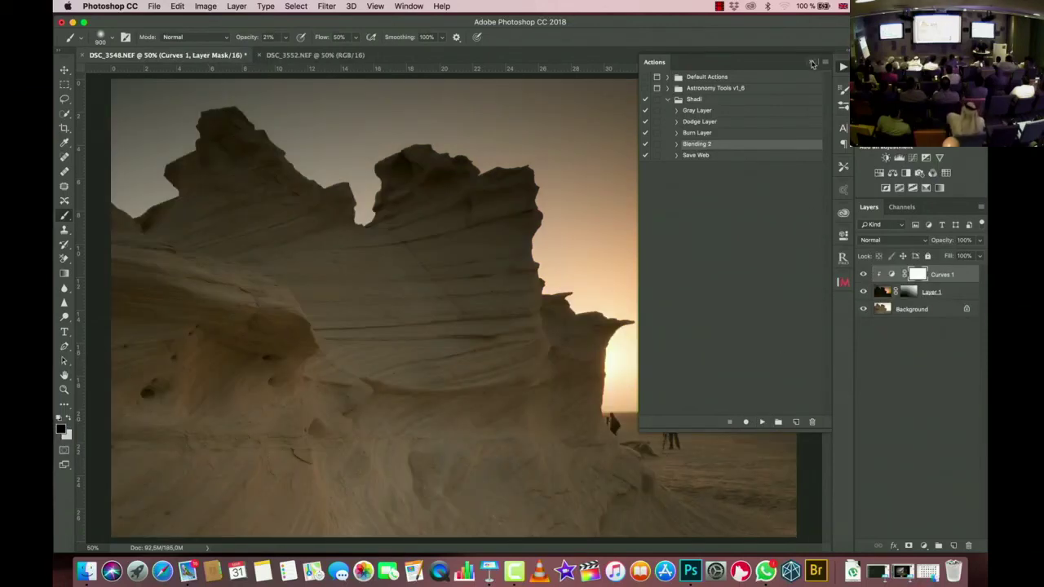
{"action": "left_click", "coordinate": [811, 62]}
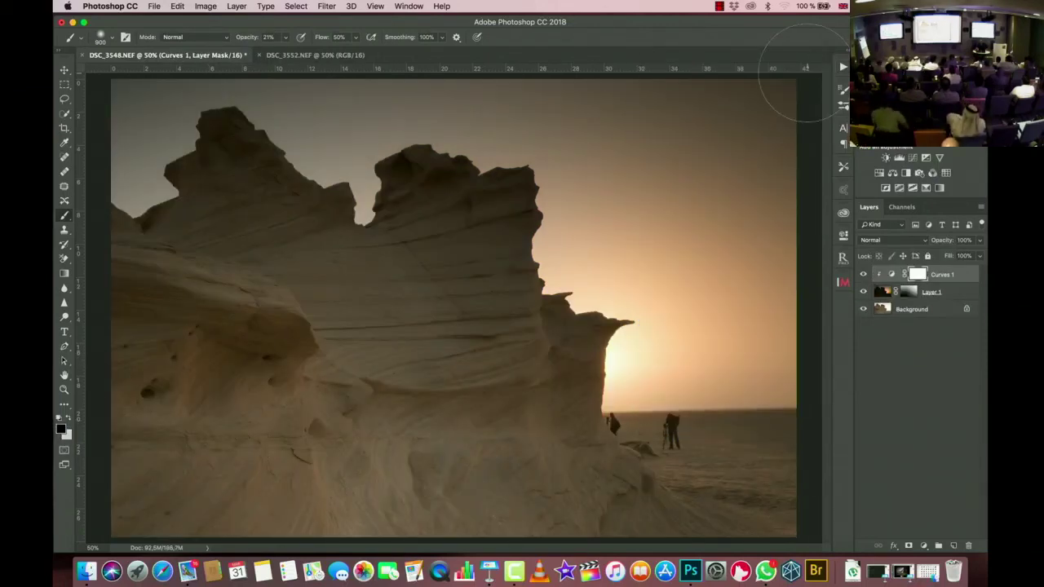
Step: Pull the midtones of the Curves 1 adjustment's RGB curve down to darken the blended sky
{"action": "double_click", "coordinate": [892, 276]}
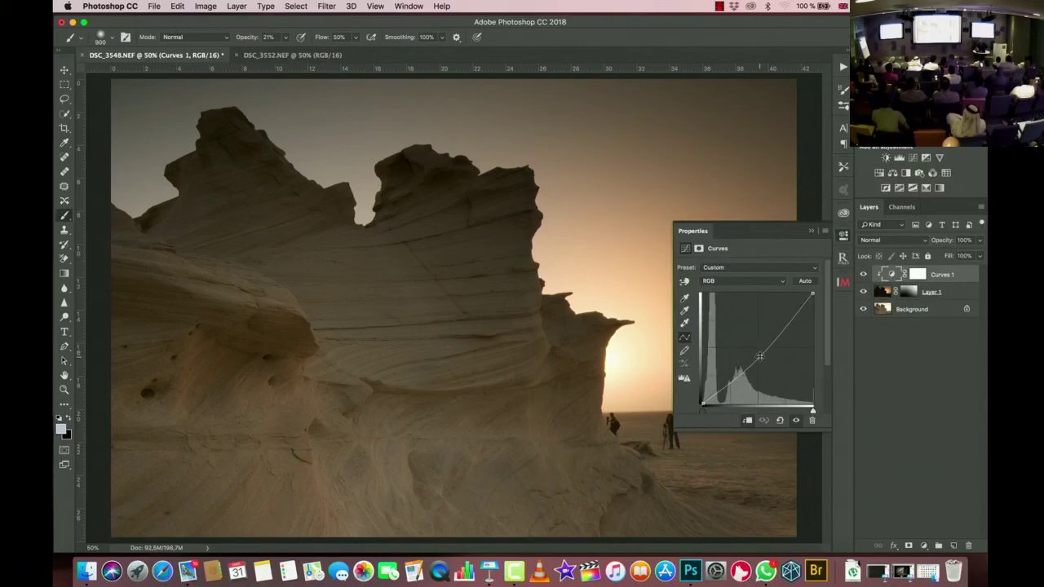
{"action": "left_click_drag", "start_coordinate": [759, 356], "coordinate": [766, 359]}
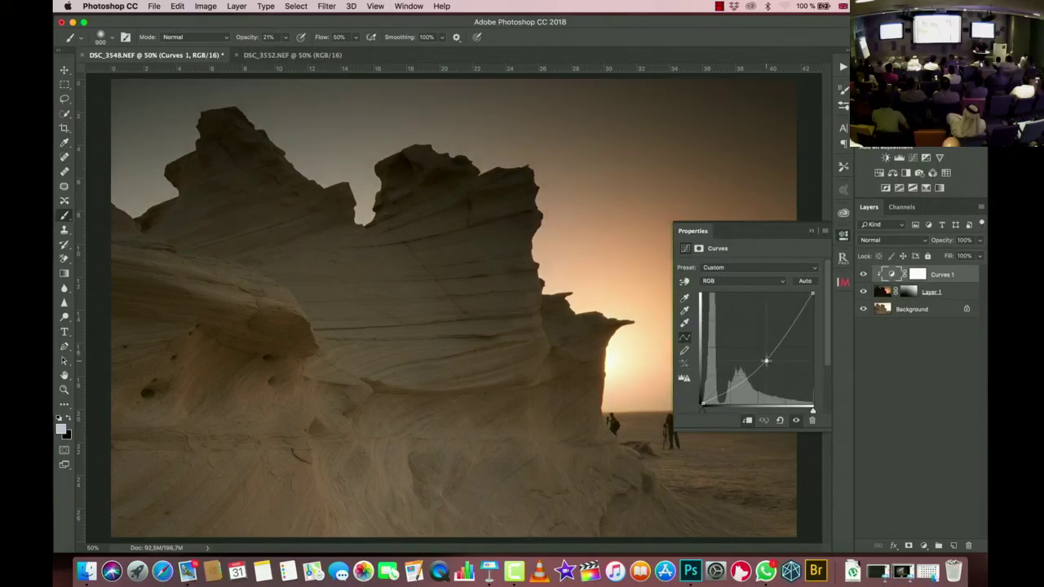
{"action": "left_click", "coordinate": [810, 230]}
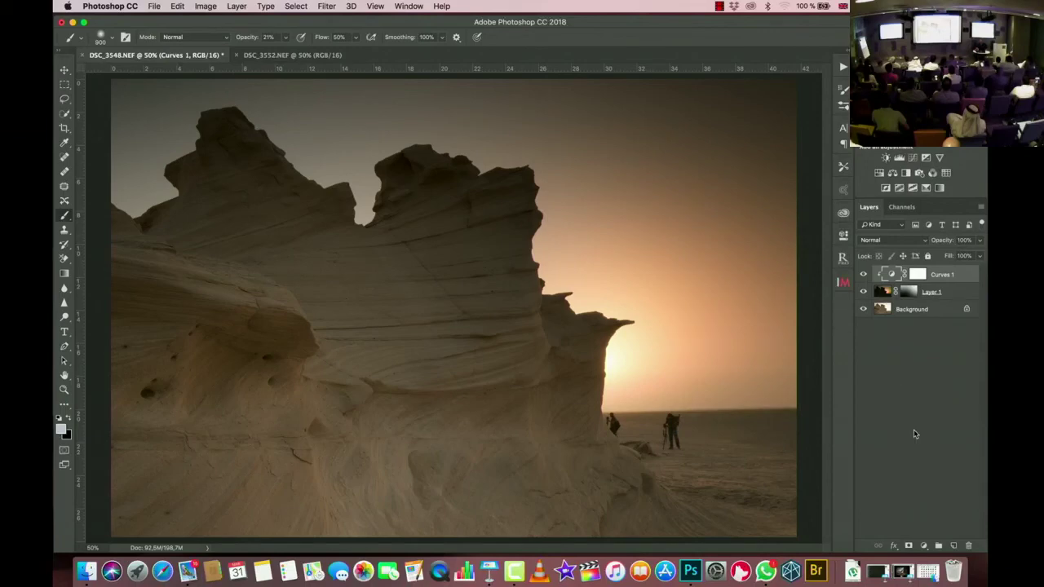
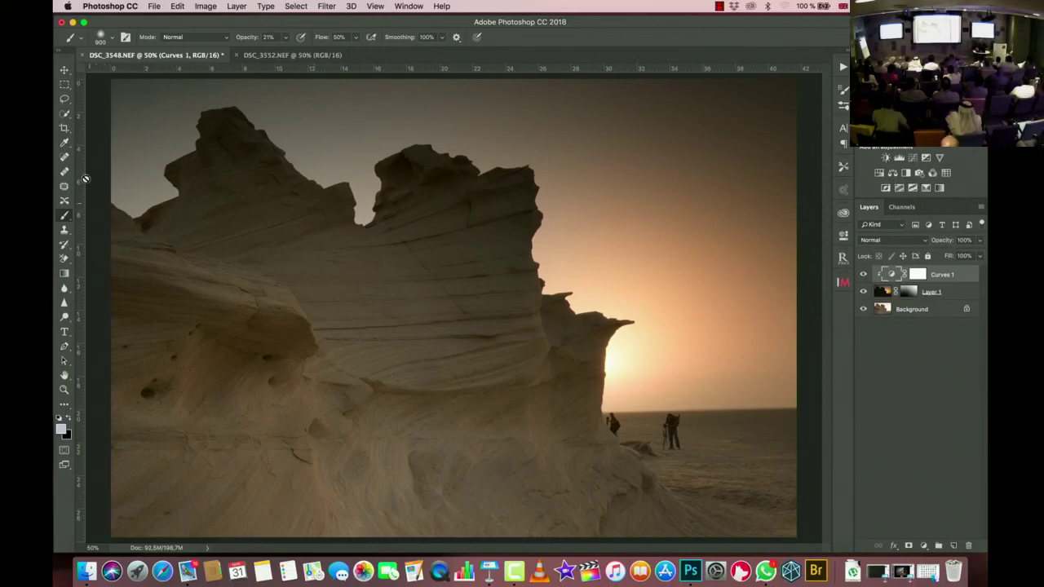
Step: Crop the image with the W x H x Resolution option to a full-height portrait about 20 cm wide around the rock edge, sun and photographers
{"action": "left_click", "coordinate": [64, 128]}
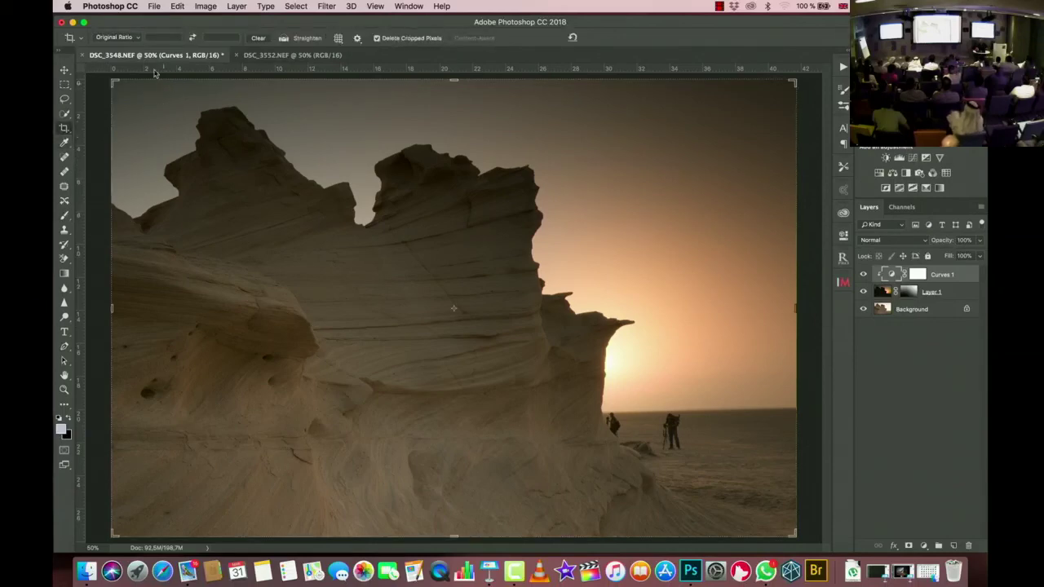
{"action": "left_click", "coordinate": [116, 38]}
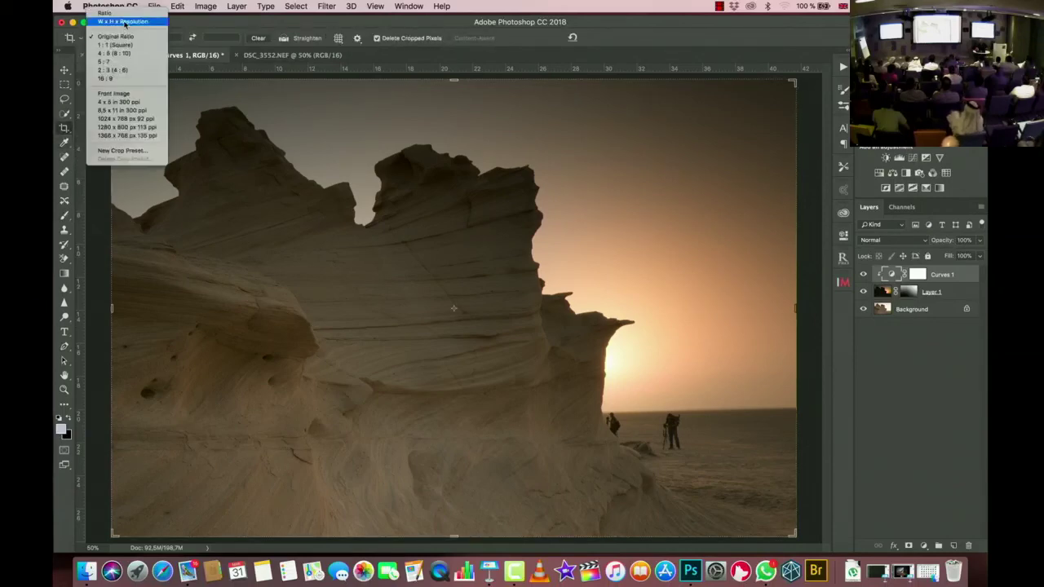
{"action": "left_click", "coordinate": [124, 22]}
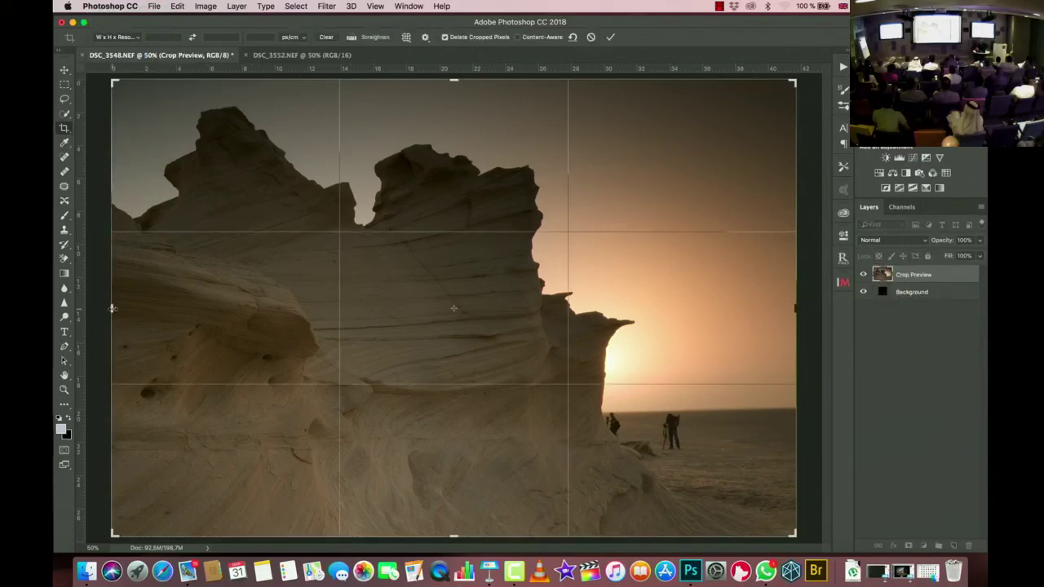
{"action": "left_click_drag", "start_coordinate": [111, 308], "coordinate": [269, 316]}
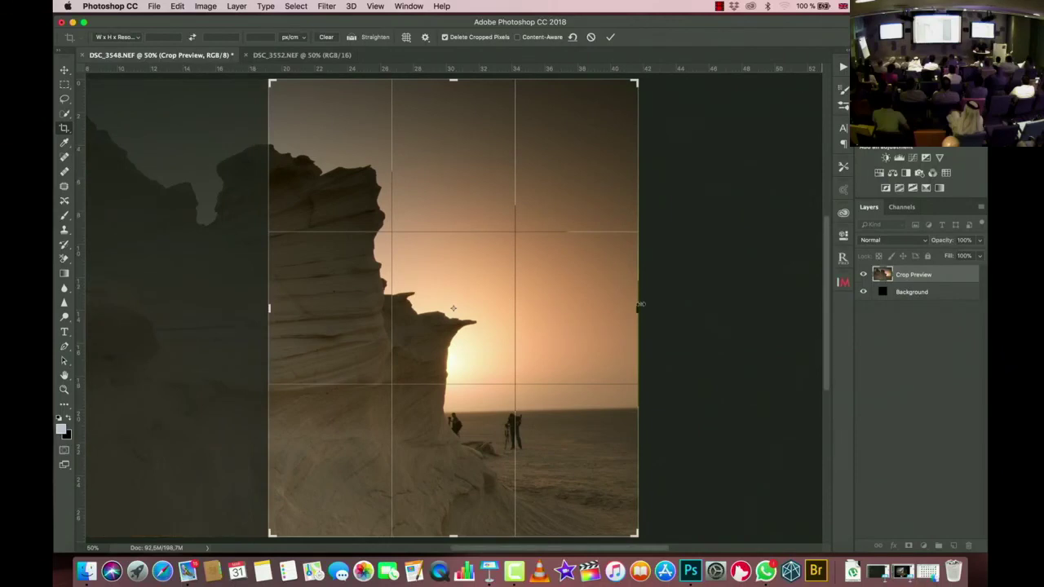
{"action": "left_click_drag", "start_coordinate": [640, 305], "coordinate": [616, 308]}
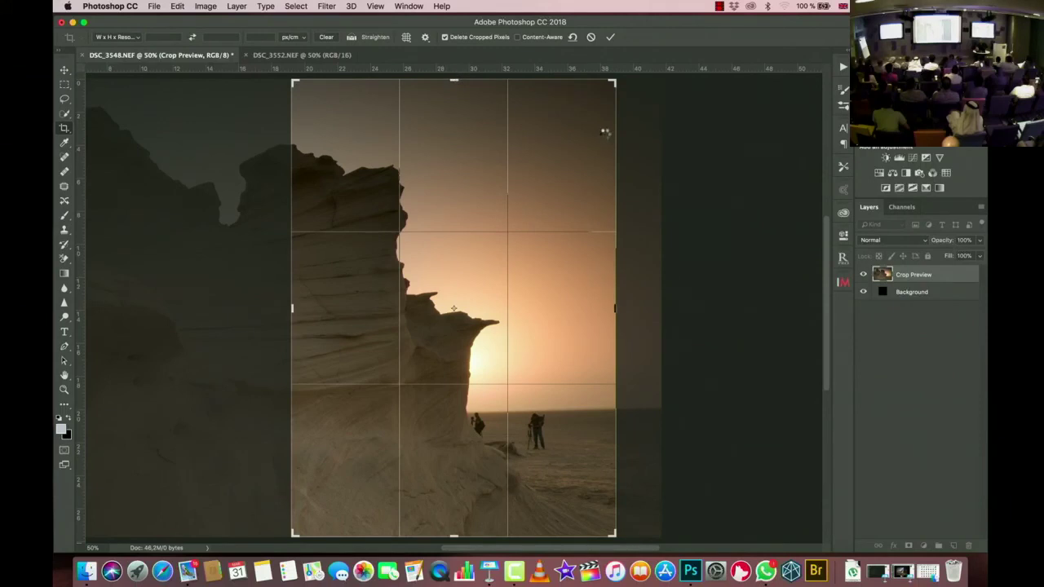
{"action": "key", "text": "Return"}
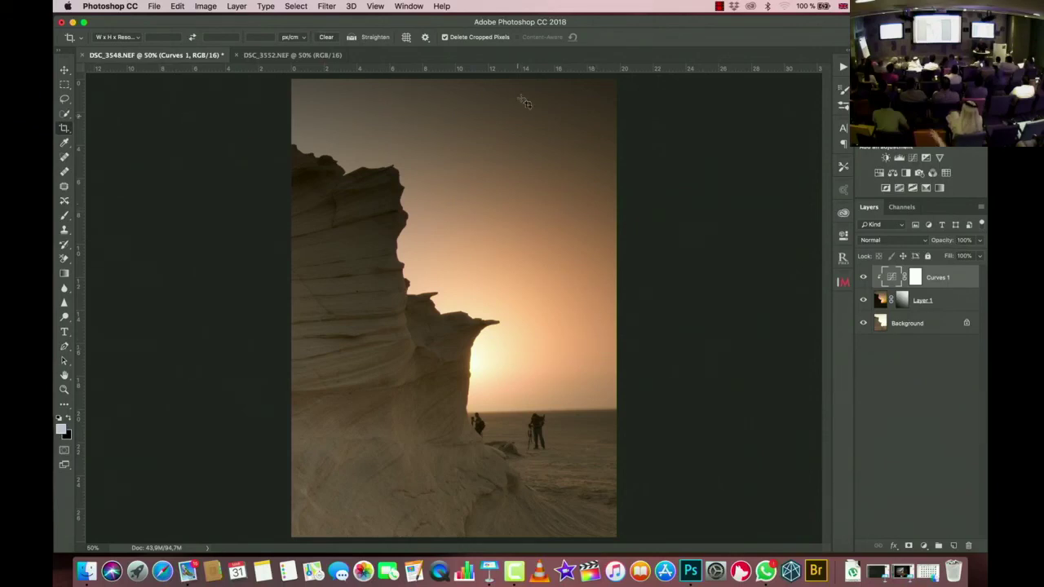
Step: Check whether the horizon is level against a horizontal guide, and remove the guide
{"action": "left_click_drag", "start_coordinate": [515, 72], "coordinate": [556, 408]}
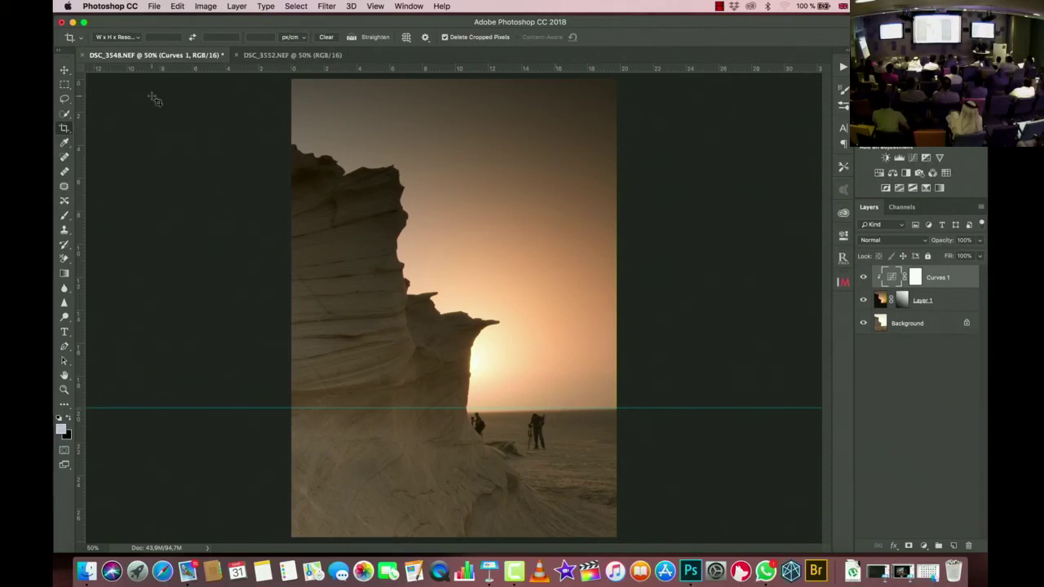
{"action": "left_click", "coordinate": [65, 70]}
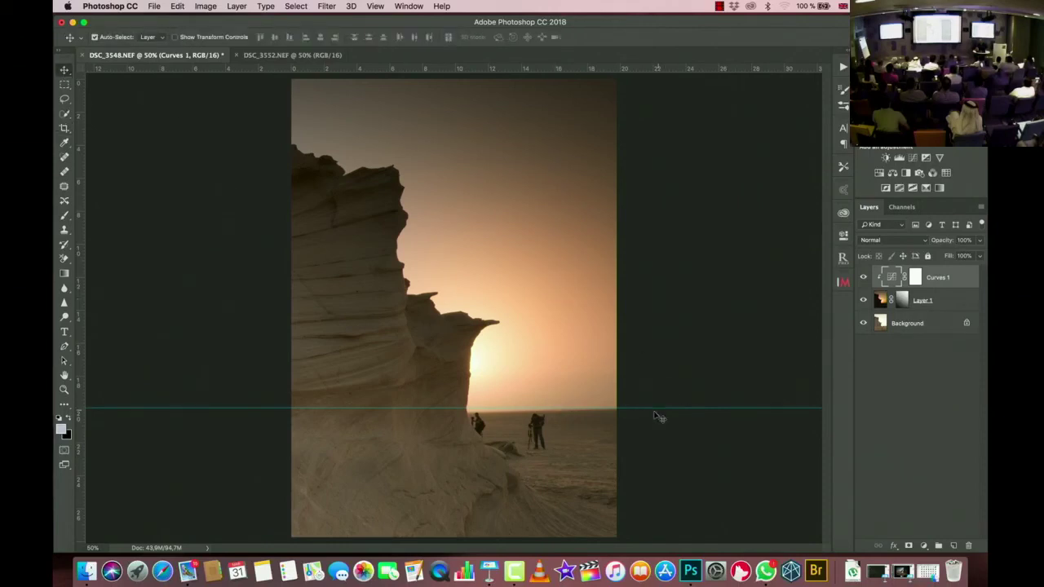
{"action": "left_click_drag", "start_coordinate": [641, 407], "coordinate": [626, 65]}
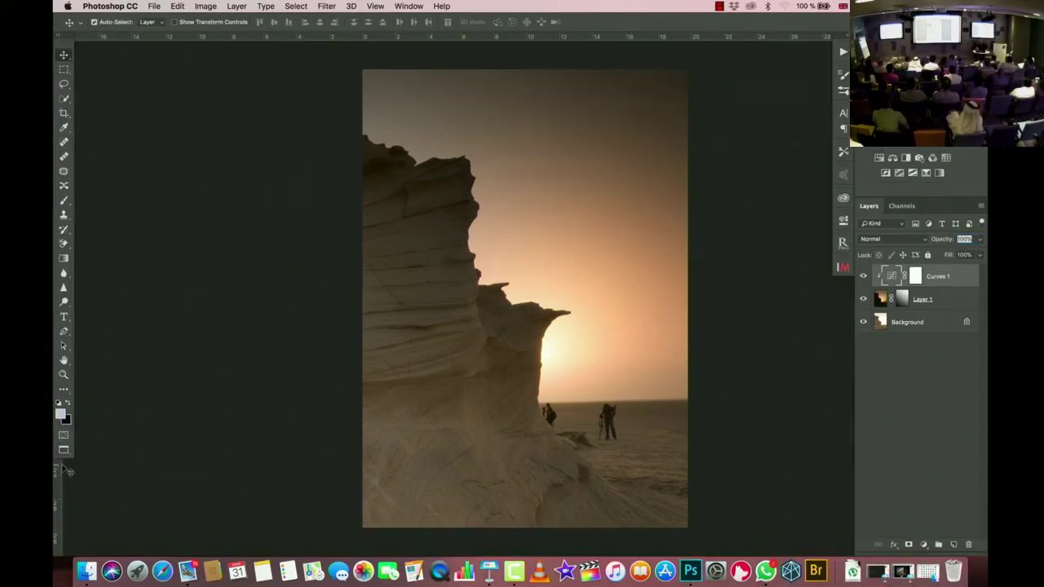
{"action": "left_click", "coordinate": [66, 462]}
{"action": "left_click", "coordinate": [66, 451]}
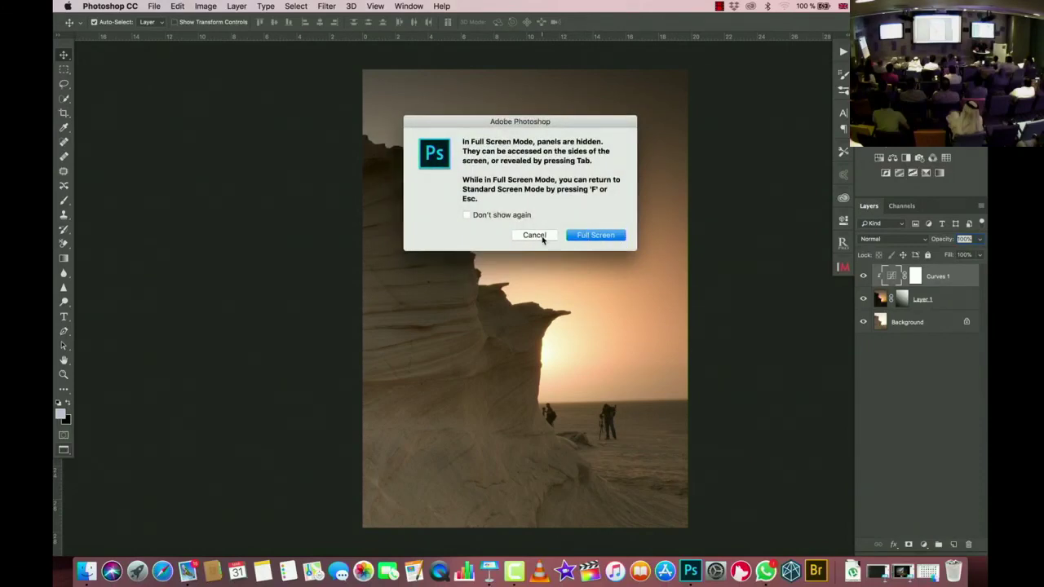
{"action": "left_click", "coordinate": [551, 236]}
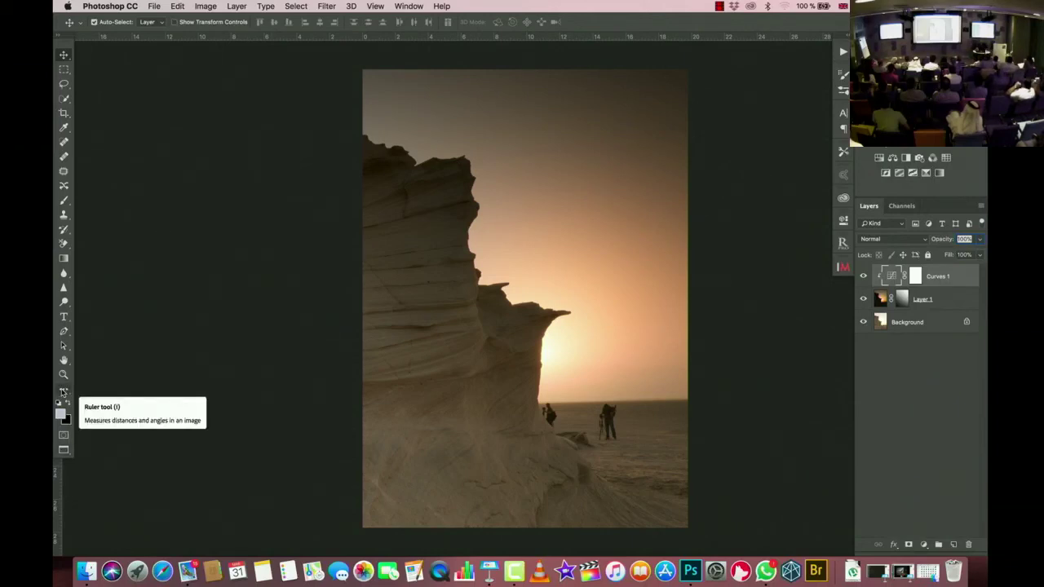
Step: Draw a Ruler tool line along the horizon beside the photographers, clear it and draw a fresh one
{"action": "left_click", "coordinate": [65, 392]}
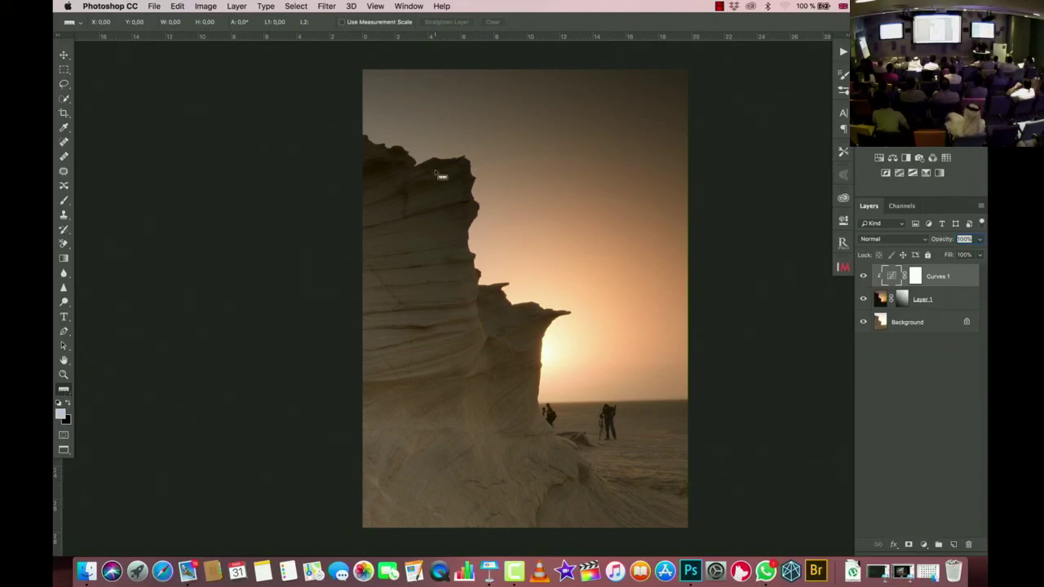
{"action": "scroll", "coordinate": [603, 357], "scroll_direction": "up", "scroll_amount": 5}
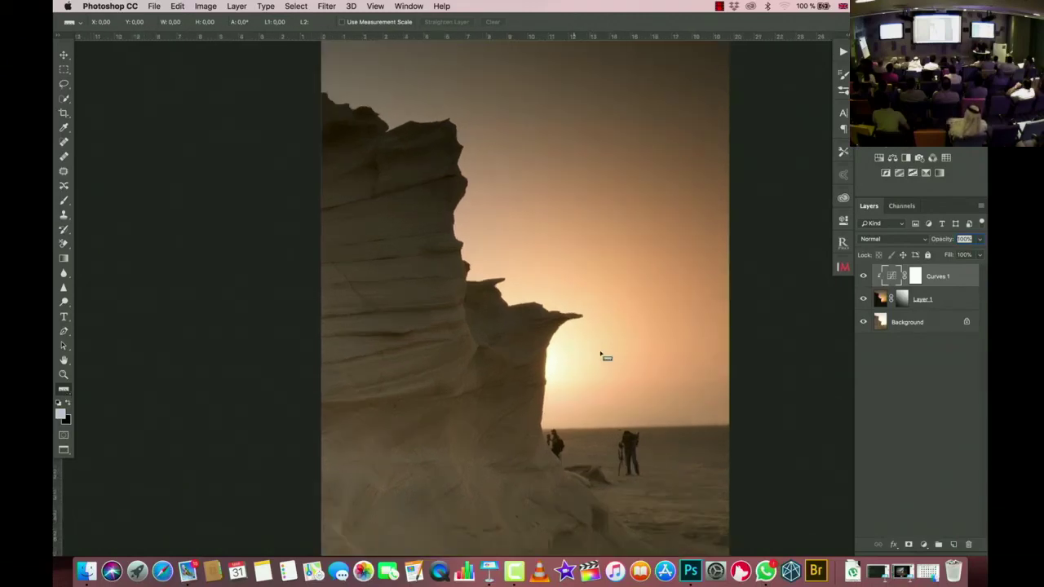
{"action": "scroll", "coordinate": [604, 356], "scroll_direction": "up", "scroll_amount": 3}
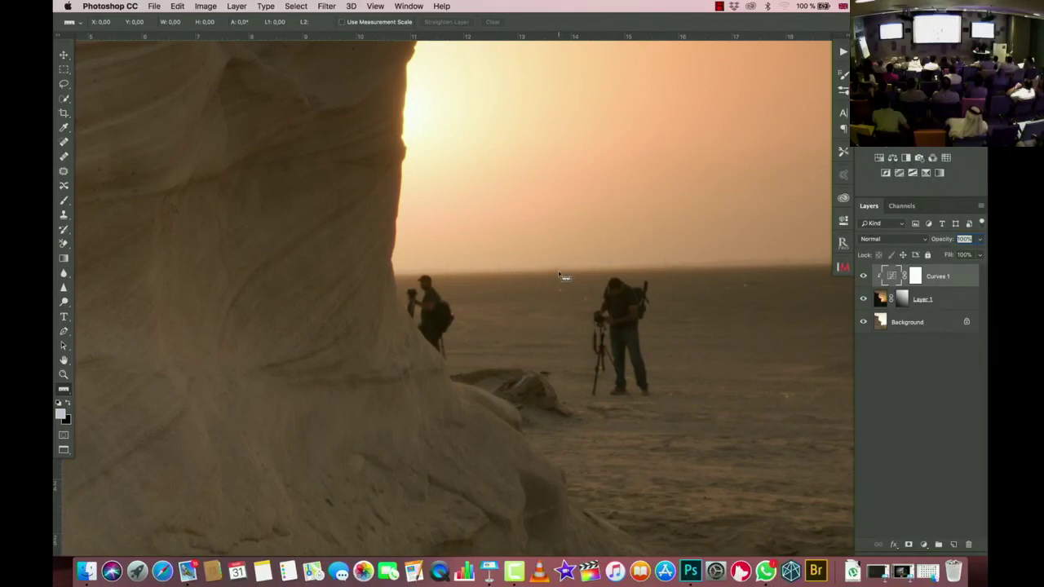
{"action": "left_click_drag", "start_coordinate": [559, 276], "coordinate": [675, 273]}
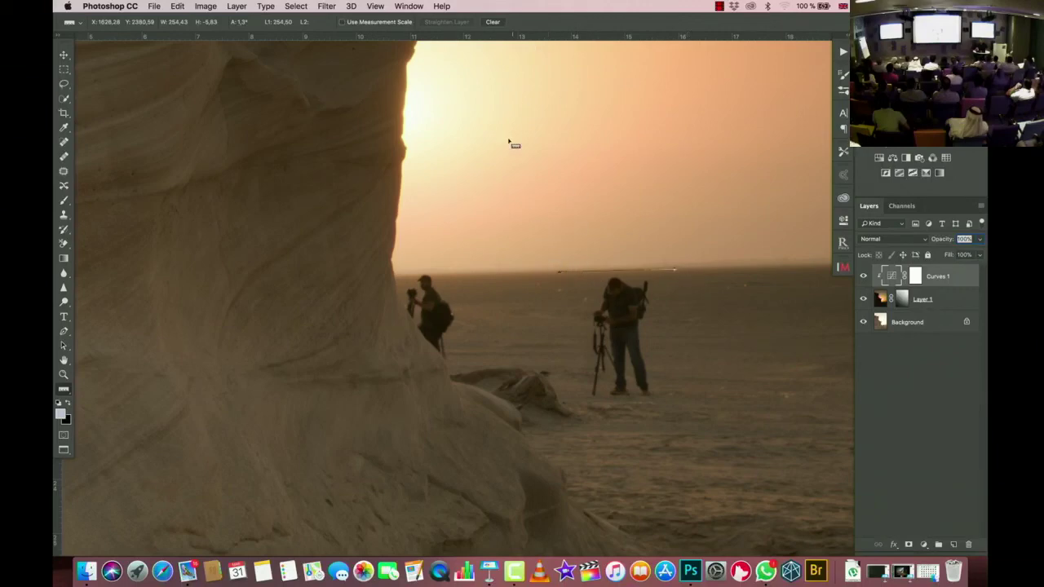
{"action": "key", "text": "super+z"}
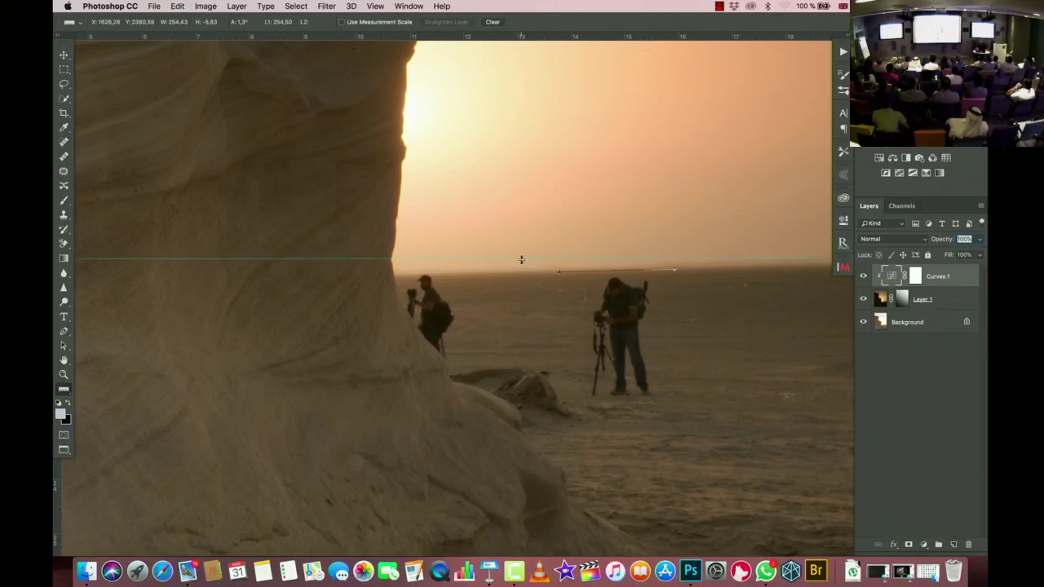
{"action": "key", "text": "super+z"}
{"action": "left_click", "coordinate": [494, 22]}
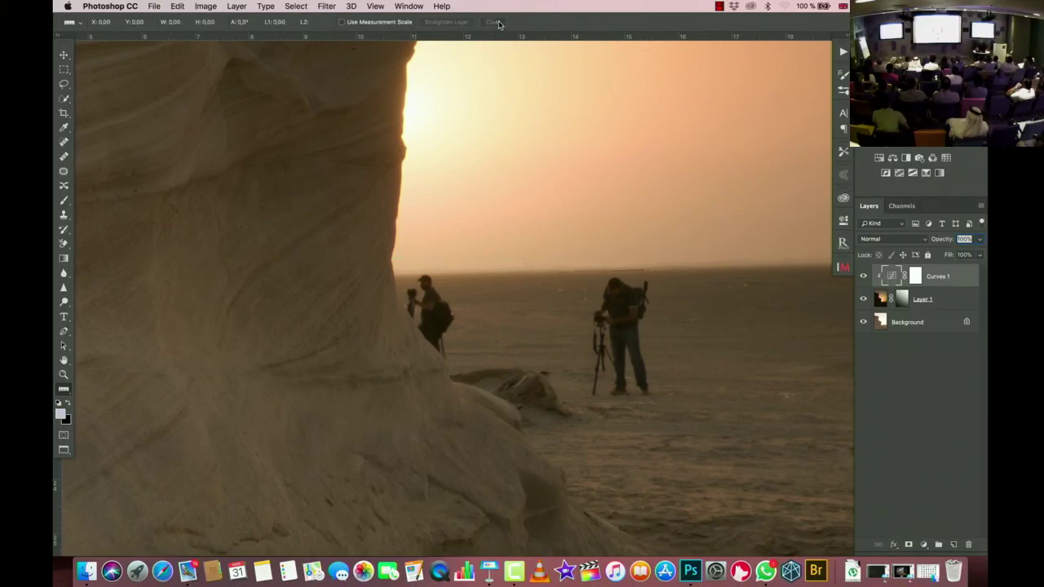
{"action": "left_click_drag", "start_coordinate": [550, 275], "coordinate": [647, 274]}
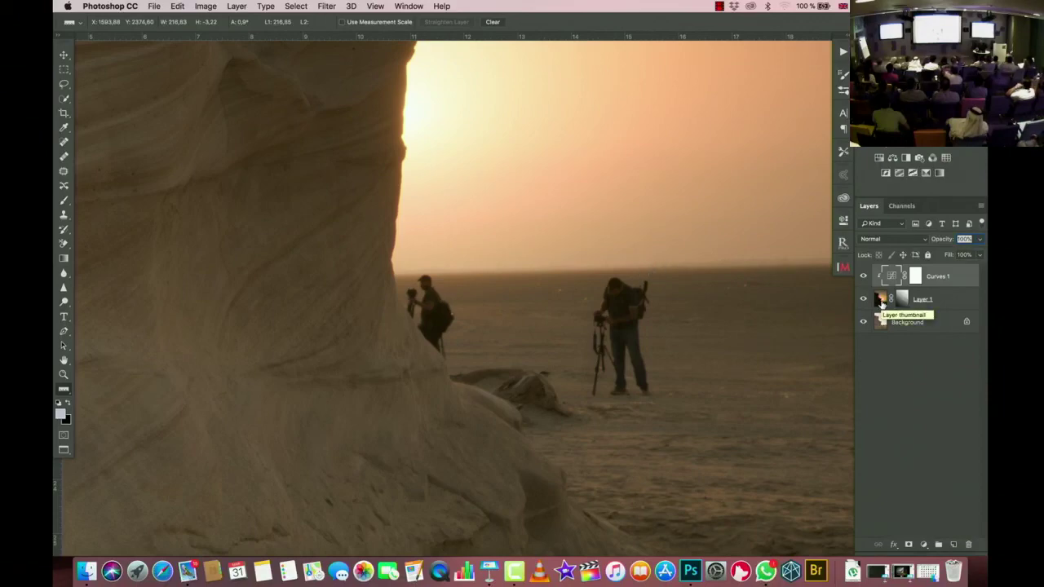
Step: Stamp all visible layers into a new layer at the top and straighten it to the ruler line
{"action": "left_click", "coordinate": [881, 303]}
{"action": "left_click", "coordinate": [941, 274]}
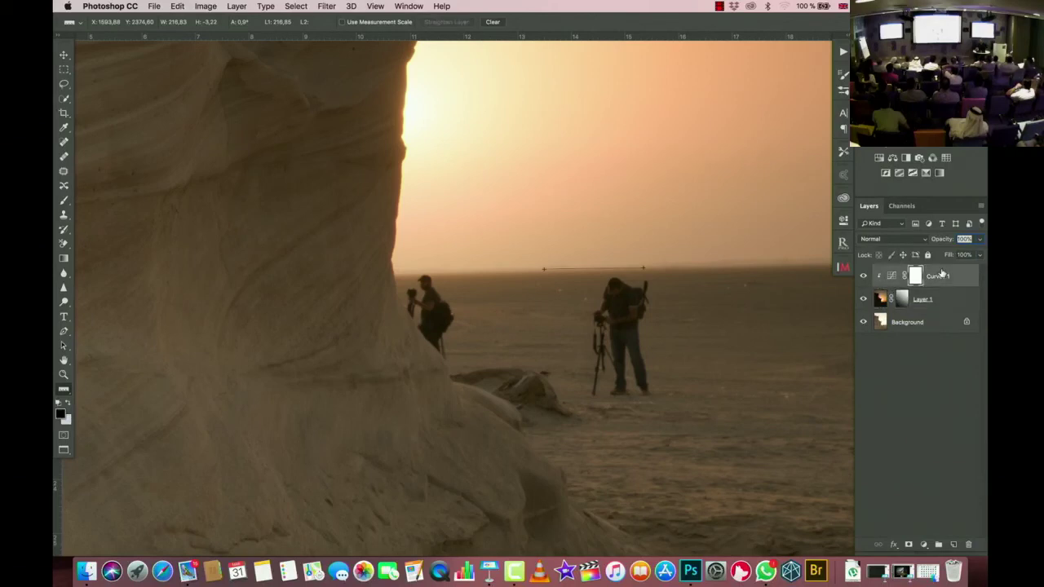
{"action": "key", "text": "super+alt+shift+e"}
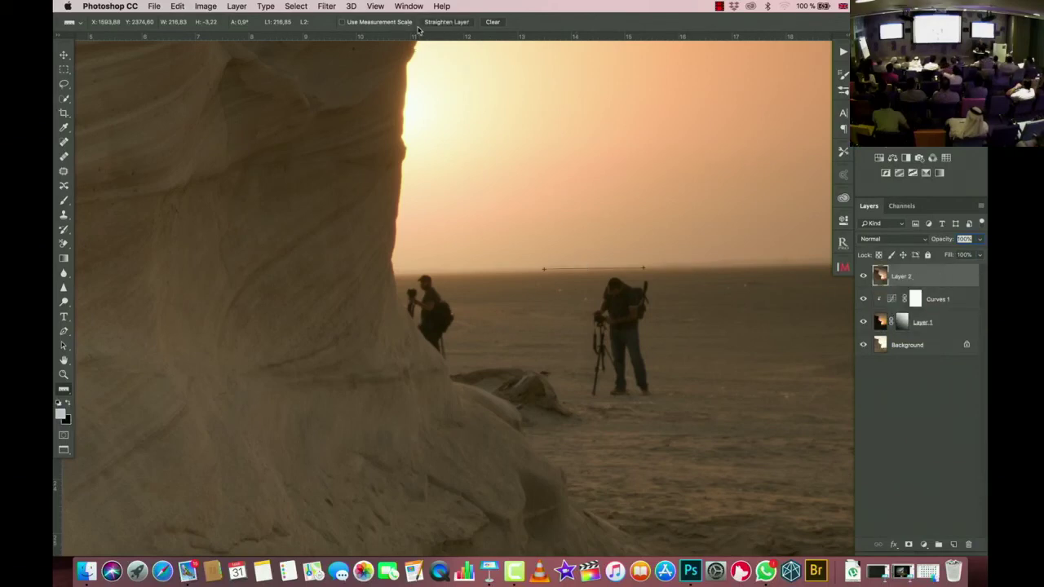
{"action": "left_click", "coordinate": [443, 24]}
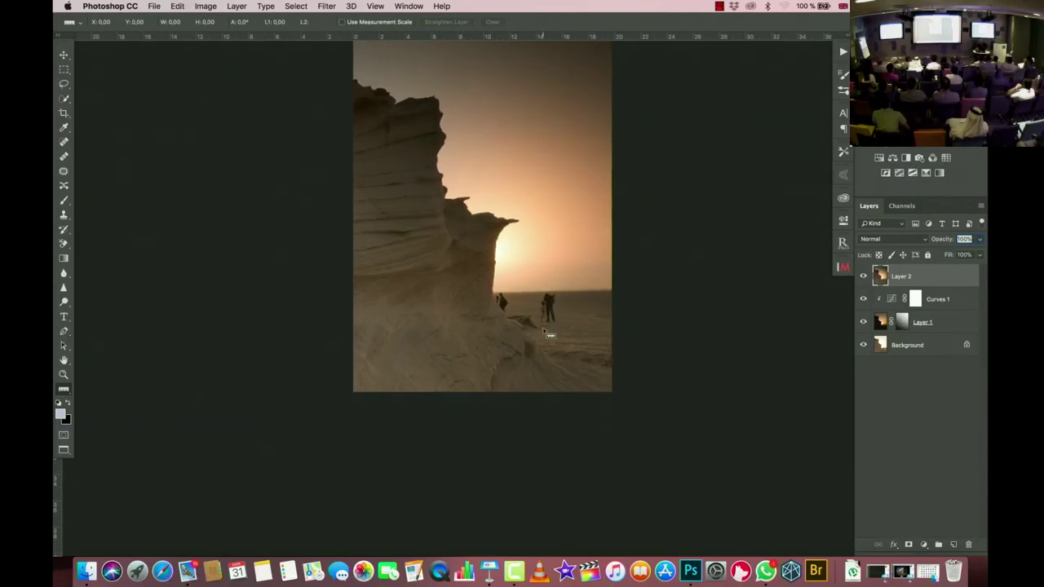
{"action": "scroll", "coordinate": [544, 332], "scroll_direction": "up", "scroll_amount": 5}
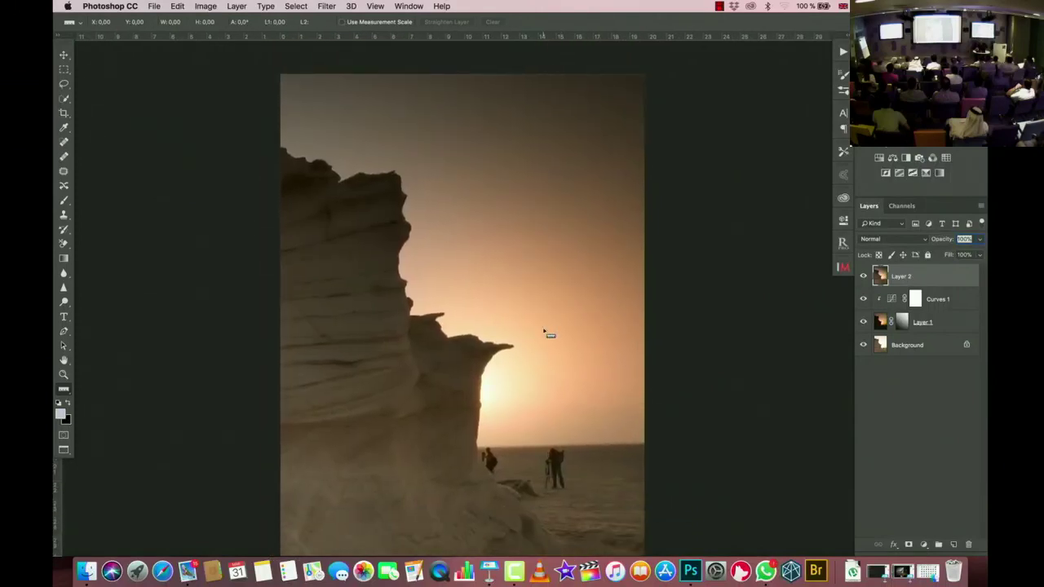
Step: Start a free transform of the stamped Layer 2 and place a horizontal guide along the horizon
{"action": "scroll", "coordinate": [544, 332], "scroll_direction": "down", "scroll_amount": 2}
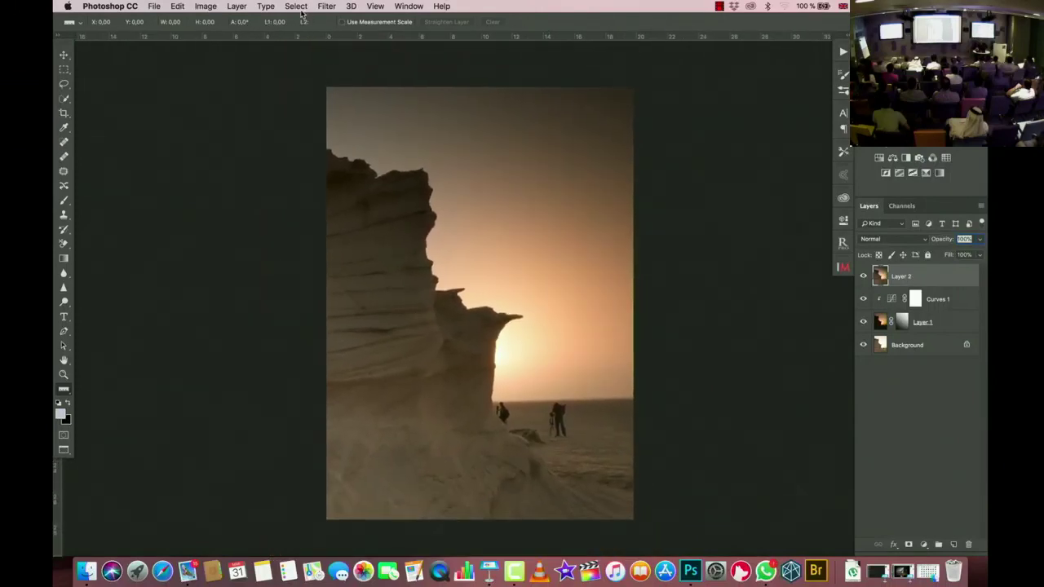
{"action": "key", "text": "super+t"}
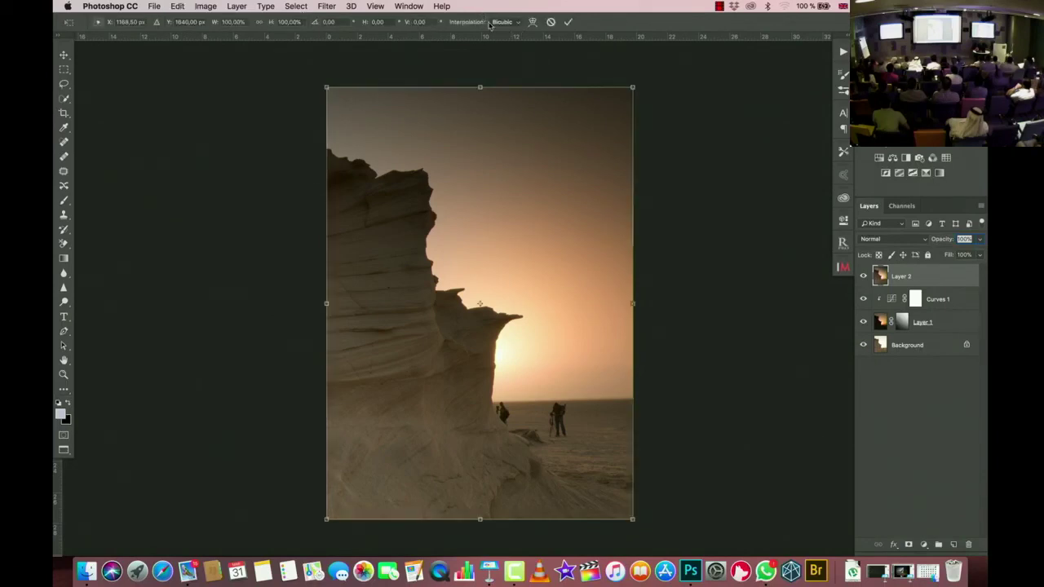
{"action": "left_click_drag", "start_coordinate": [501, 40], "coordinate": [583, 398]}
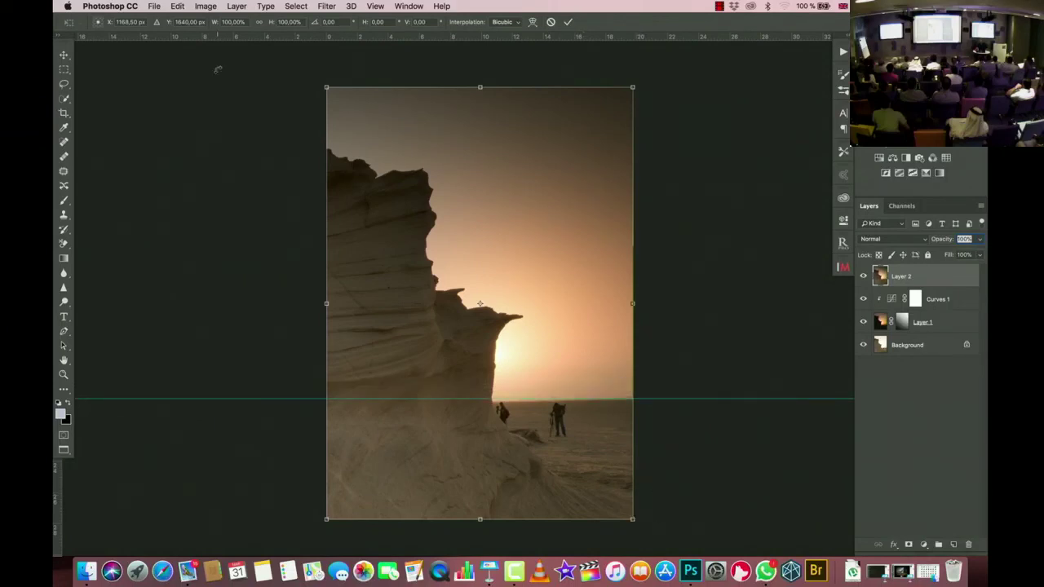
{"action": "left_click", "coordinate": [178, 6]}
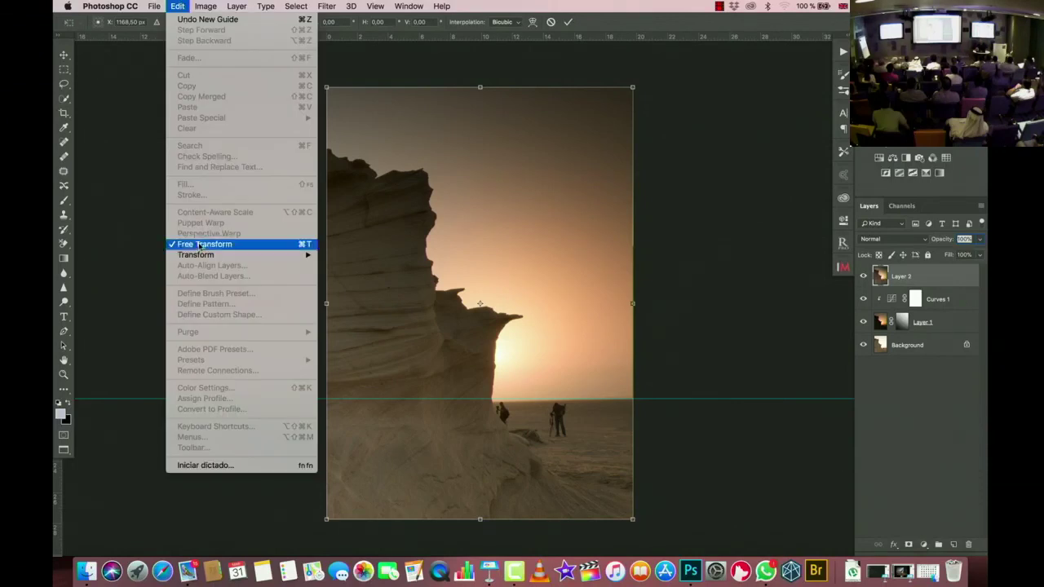
{"action": "mouse_move", "coordinate": [203, 256]}
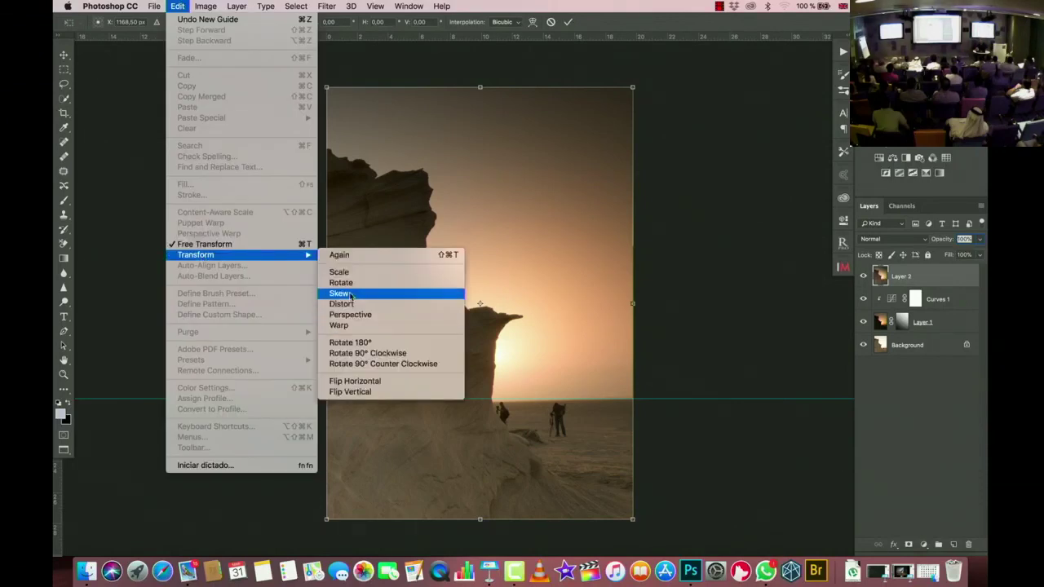
{"action": "left_click", "coordinate": [142, 244]}
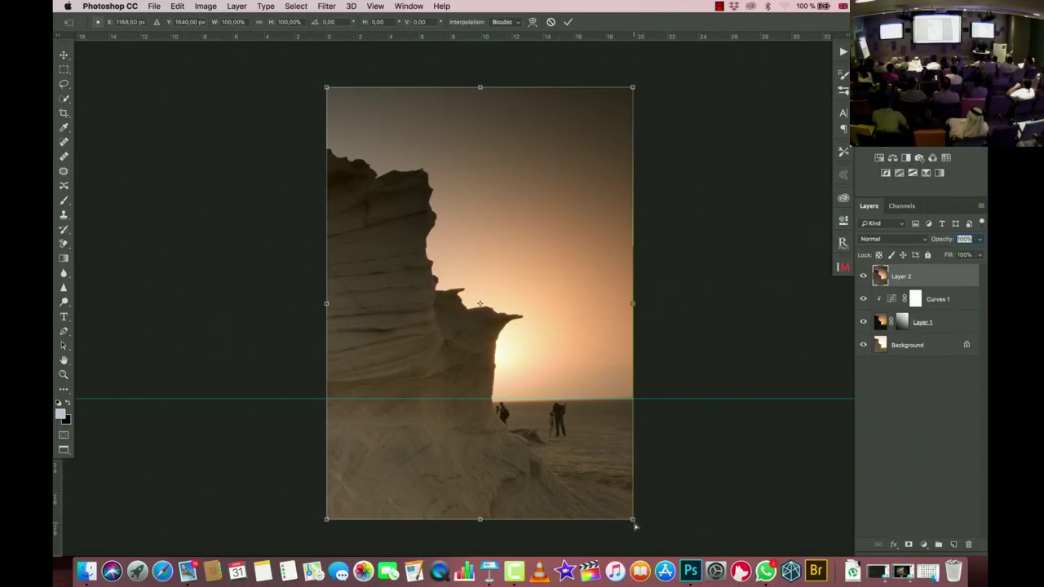
Step: Distort the layer's lower-right corner slightly outward and down to level the horizon, apply the transform and remove the guide
{"action": "left_click_drag", "start_coordinate": [635, 526], "coordinate": [639, 531]}
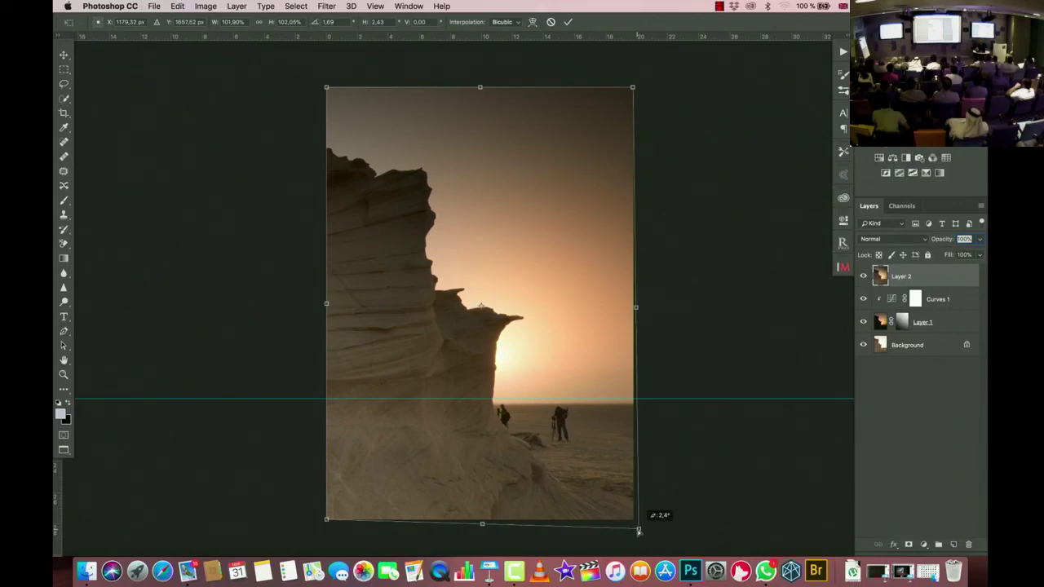
{"action": "left_click_drag", "start_coordinate": [638, 531], "coordinate": [638, 529]}
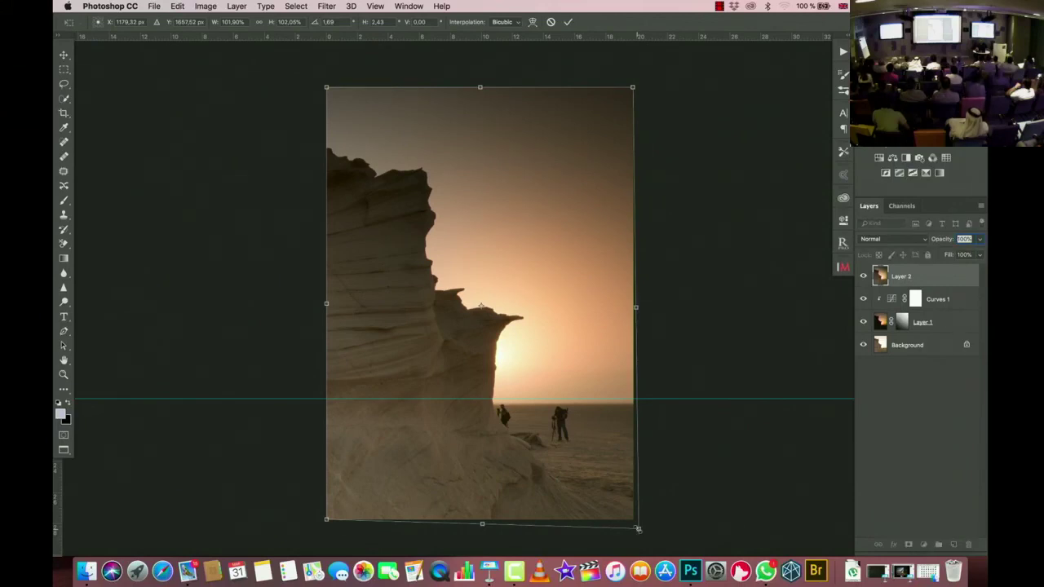
{"action": "key", "text": "Return"}
{"action": "key", "text": "i"}
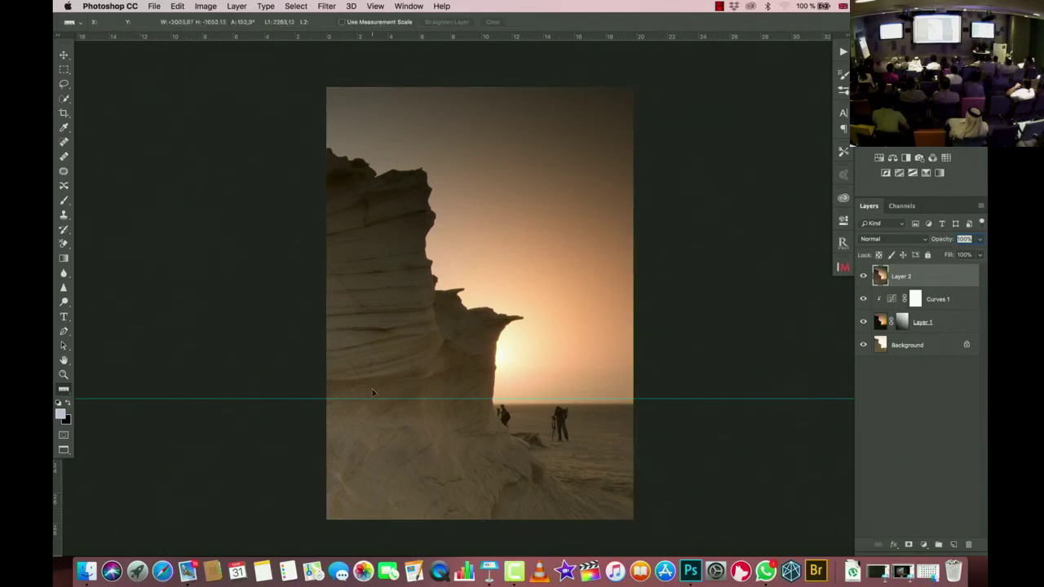
{"action": "left_click_drag", "start_coordinate": [636, 530], "coordinate": [374, 392]}
{"action": "key", "text": "v"}
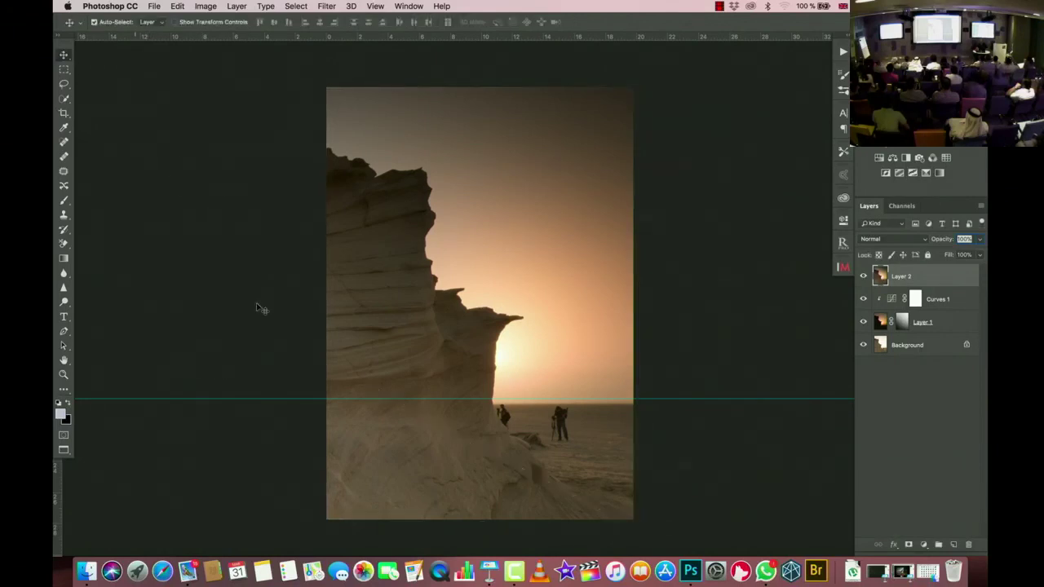
{"action": "left_click_drag", "start_coordinate": [292, 400], "coordinate": [303, 38]}
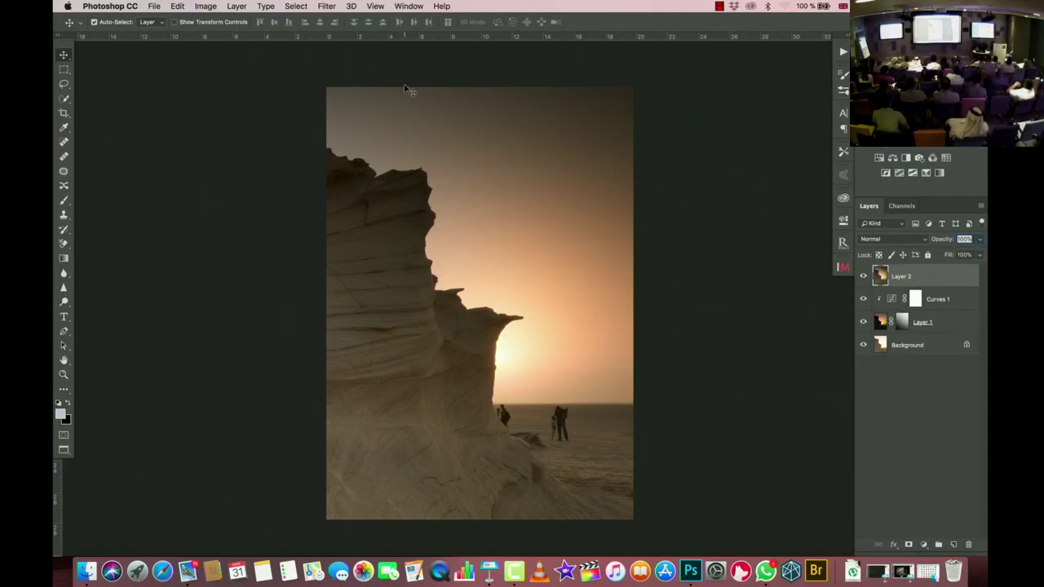
Step: Stretch Layer 2 upward to about 109% height and slightly wider with Free Transform
{"action": "key", "text": "ctrl+t"}
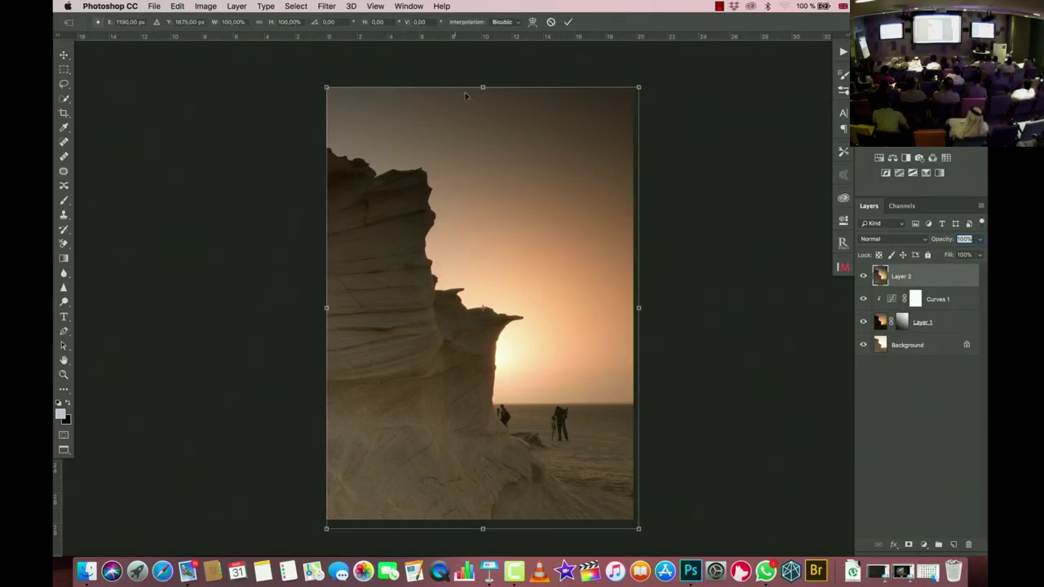
{"action": "left_click_drag", "start_coordinate": [482, 85], "coordinate": [483, 62]}
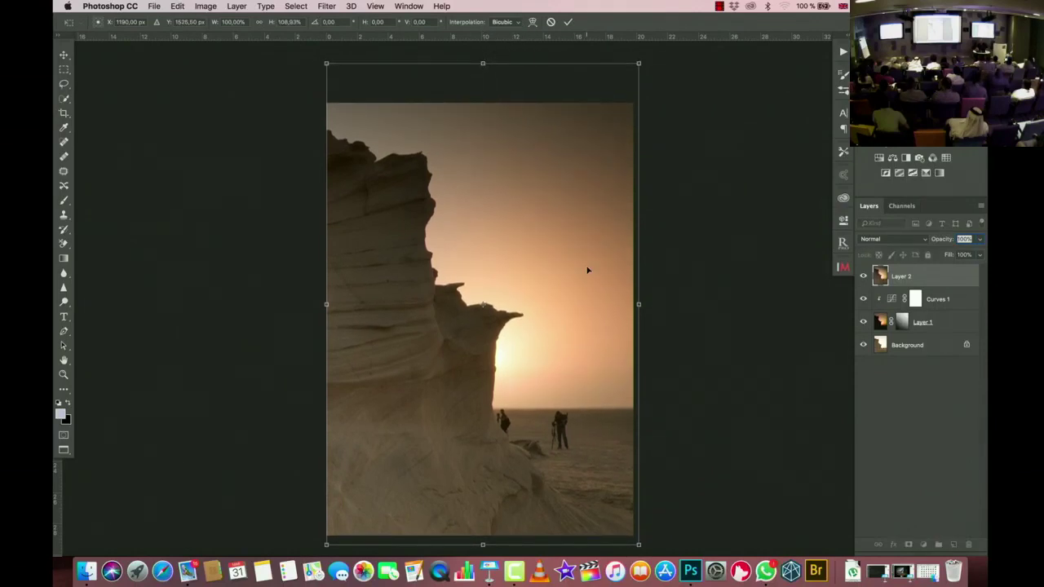
{"action": "left_click_drag", "start_coordinate": [640, 305], "coordinate": [641, 306]}
{"action": "key", "text": "Return"}
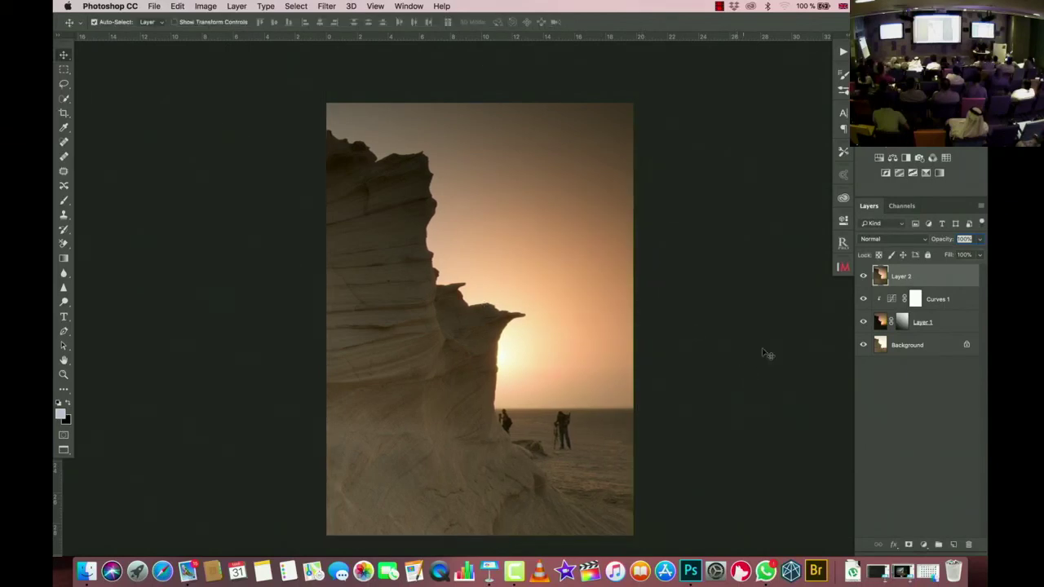
Step: Compare the image before and after the horizon correction by toggling Layer 2's visibility
{"action": "left_click", "coordinate": [864, 276]}
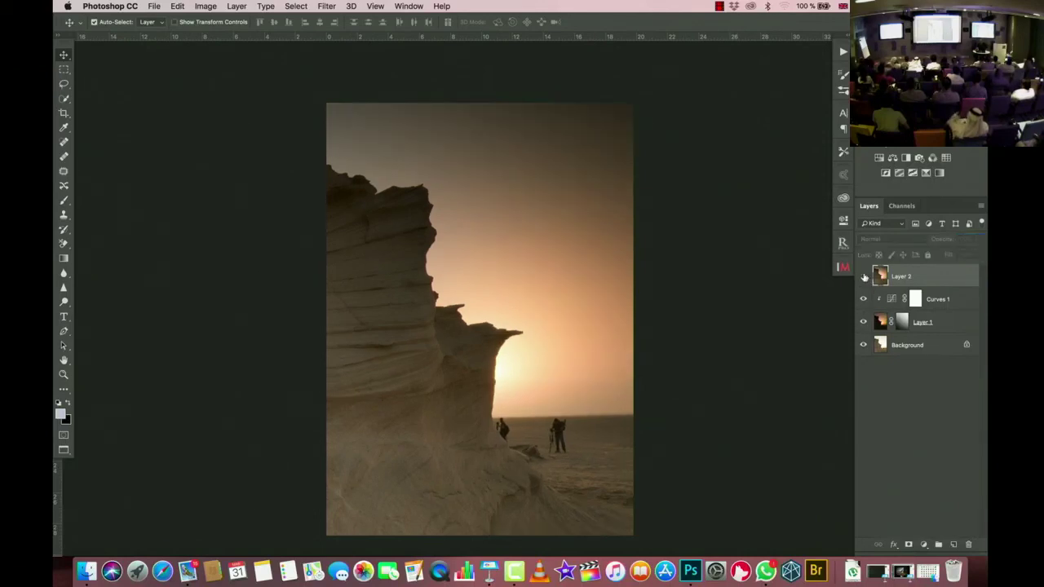
{"action": "left_click", "coordinate": [864, 276]}
{"action": "left_click", "coordinate": [864, 277]}
{"action": "left_click", "coordinate": [864, 277]}
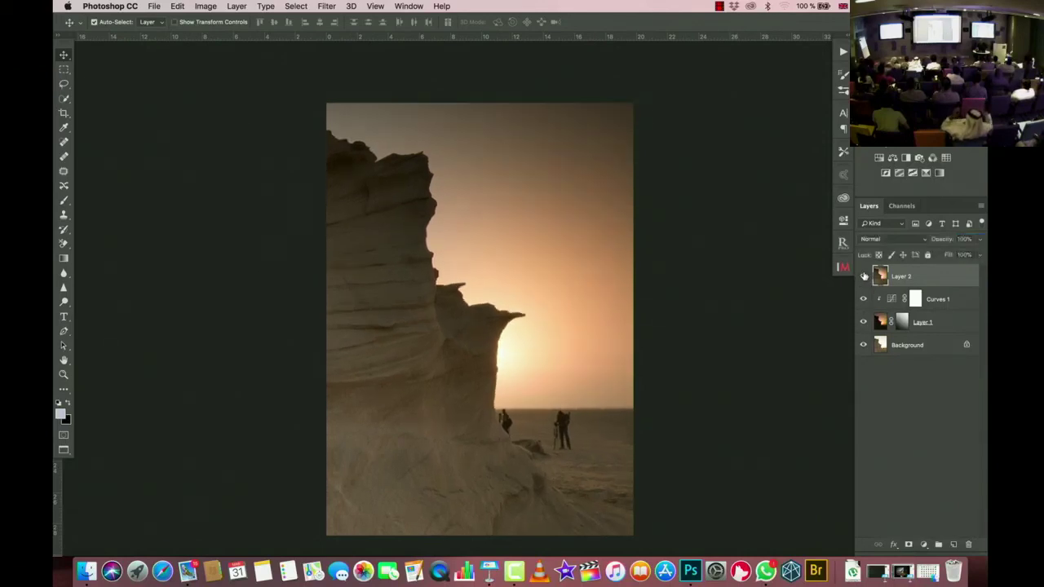
{"action": "left_click", "coordinate": [864, 276]}
{"action": "left_click", "coordinate": [864, 276]}
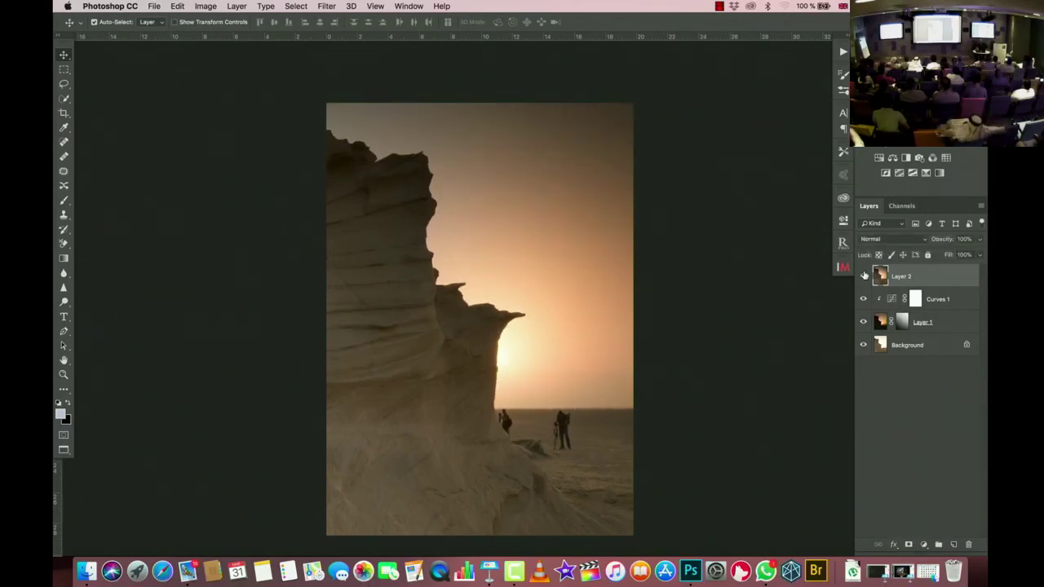
{"action": "left_click", "coordinate": [864, 276]}
{"action": "left_click", "coordinate": [865, 276]}
{"action": "left_click", "coordinate": [864, 276]}
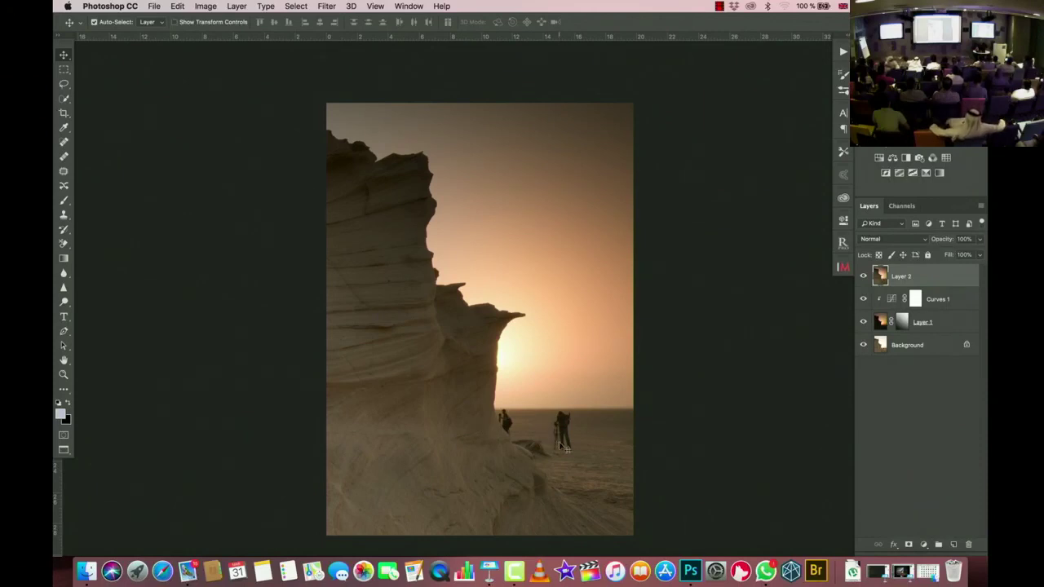
Step: Lasso the photographer with the tripod on the plain and remove them with a Content-Aware fill at 100% opacity
{"action": "left_click", "coordinate": [64, 85]}
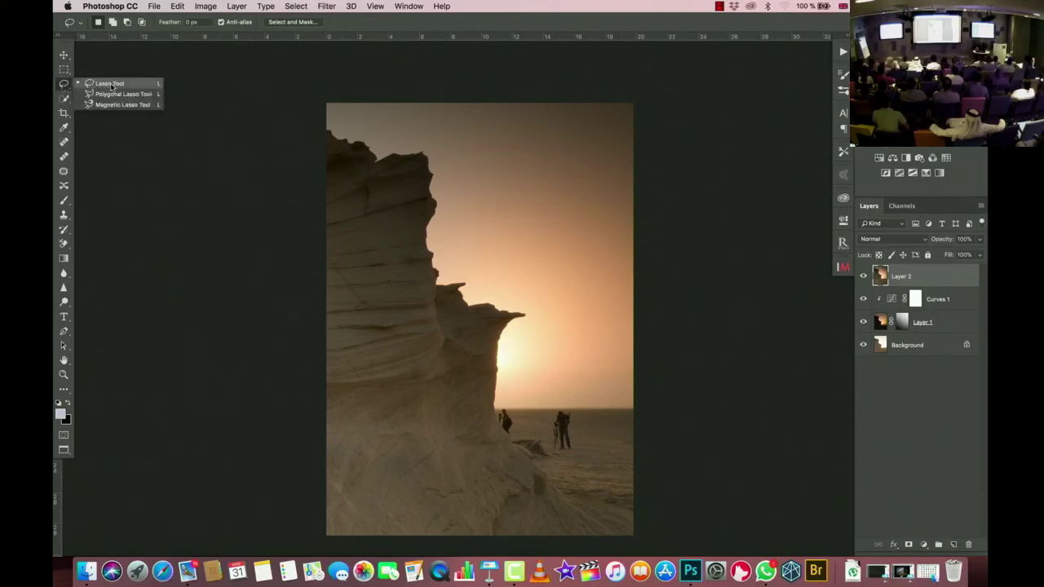
{"action": "left_click", "coordinate": [103, 85]}
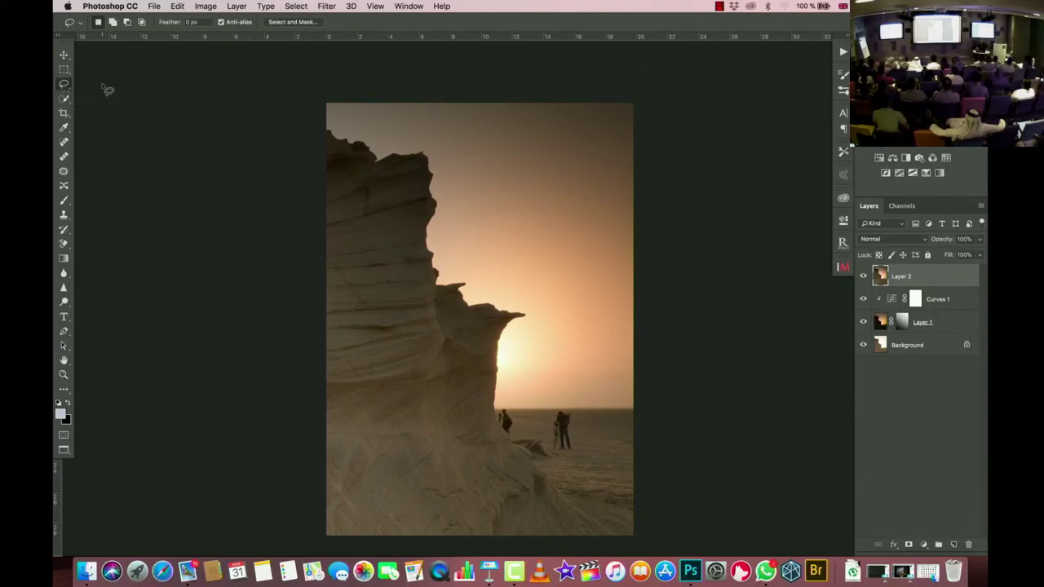
{"action": "mouse_move", "coordinate": [567, 416]}
{"action": "left_mouse_down"}
{"action": "mouse_move", "coordinate": [552, 434]}
{"action": "mouse_move", "coordinate": [561, 459]}
{"action": "mouse_move", "coordinate": [577, 451]}
{"action": "mouse_move", "coordinate": [579, 427]}
{"action": "mouse_move", "coordinate": [563, 429]}
{"action": "left_mouse_up"}
{"action": "right_click", "coordinate": [567, 430]}
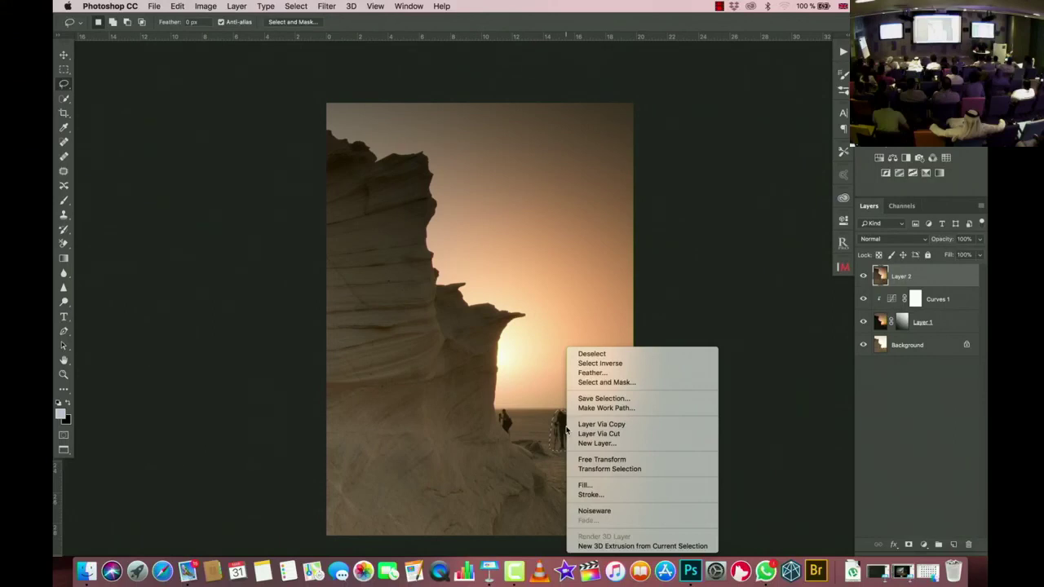
{"action": "left_click", "coordinate": [593, 487]}
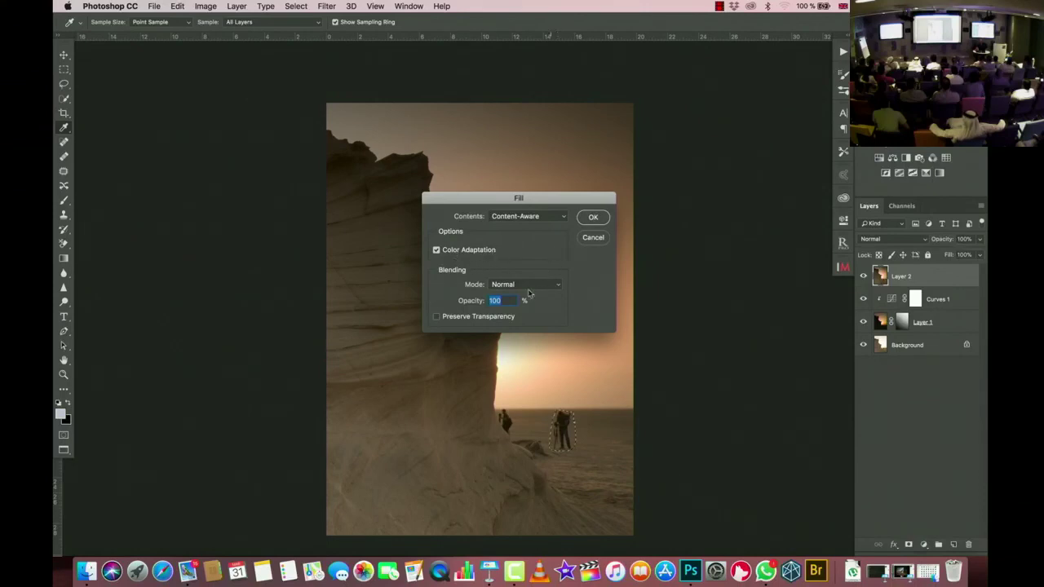
{"action": "left_click", "coordinate": [593, 217]}
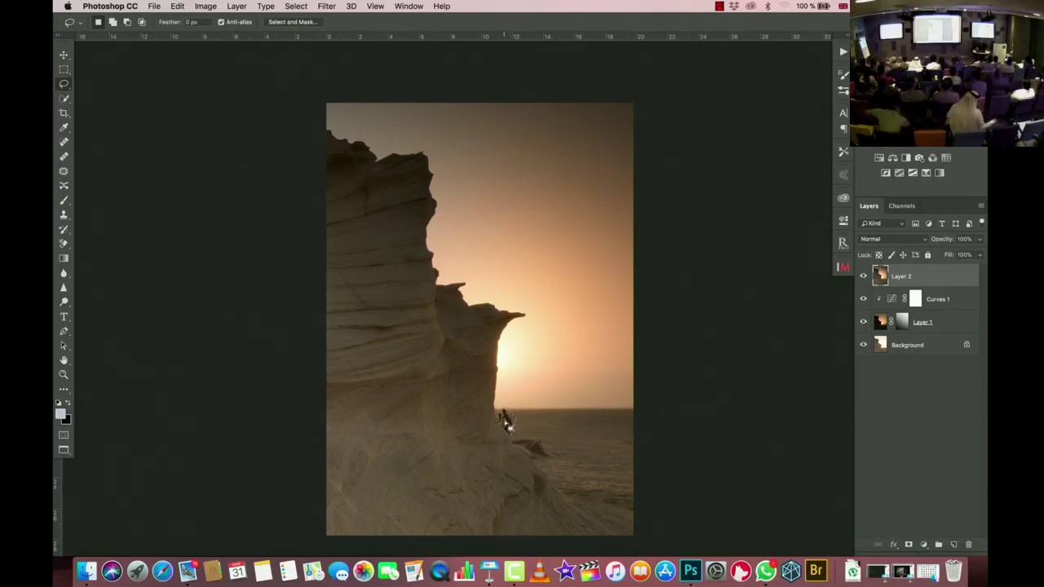
Step: Remove the lassoed figure beside the rock's base with a Content-Aware fill at 100% opacity
{"action": "right_click", "coordinate": [504, 420]}
{"action": "left_click", "coordinate": [540, 486]}
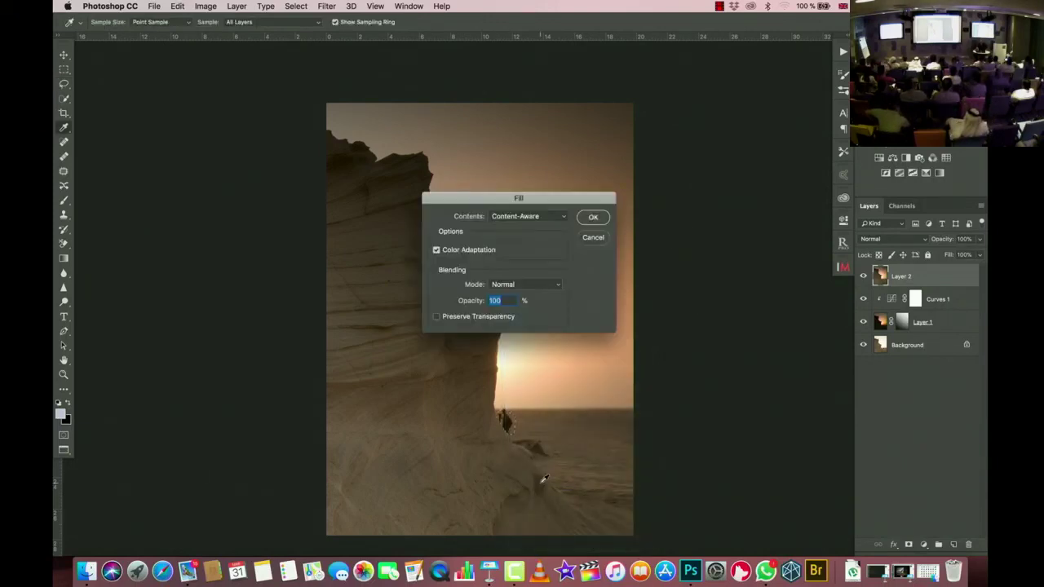
{"action": "key", "text": "Return"}
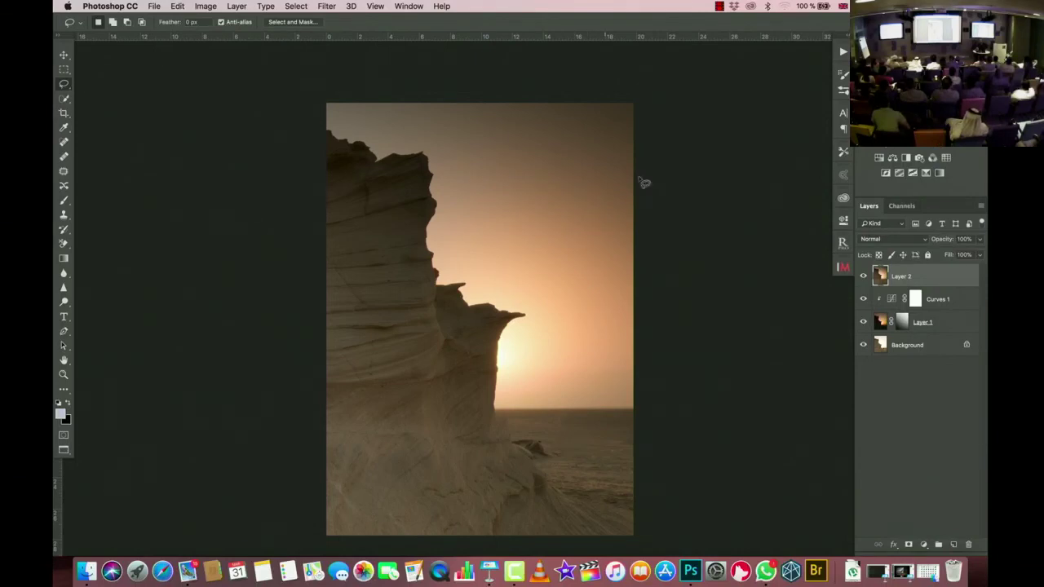
Step: Run the Dodge Layer action to add a masked Overlay layer above Layer 2
{"action": "left_click", "coordinate": [843, 51]}
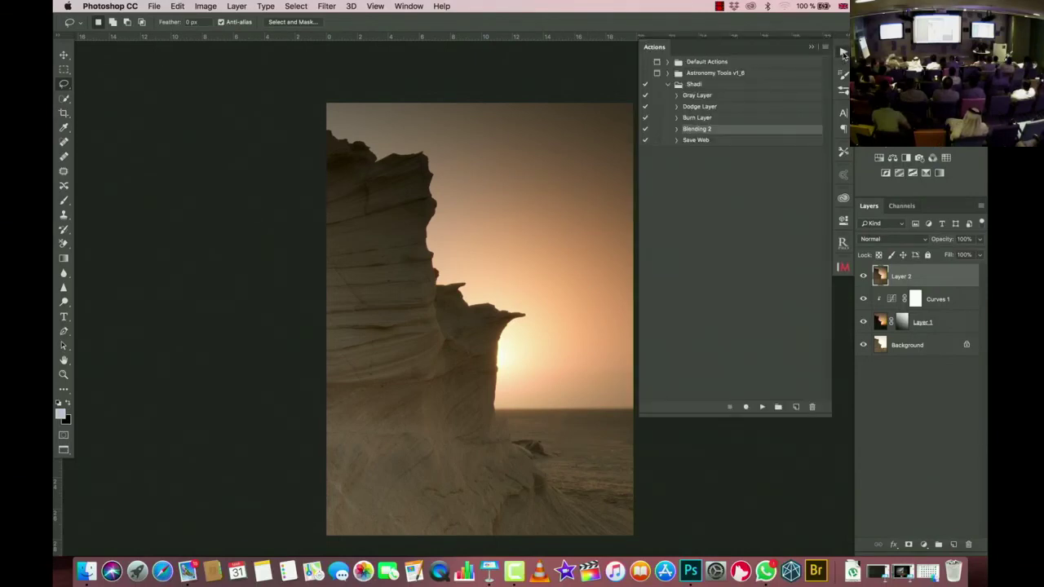
{"action": "left_click", "coordinate": [693, 108]}
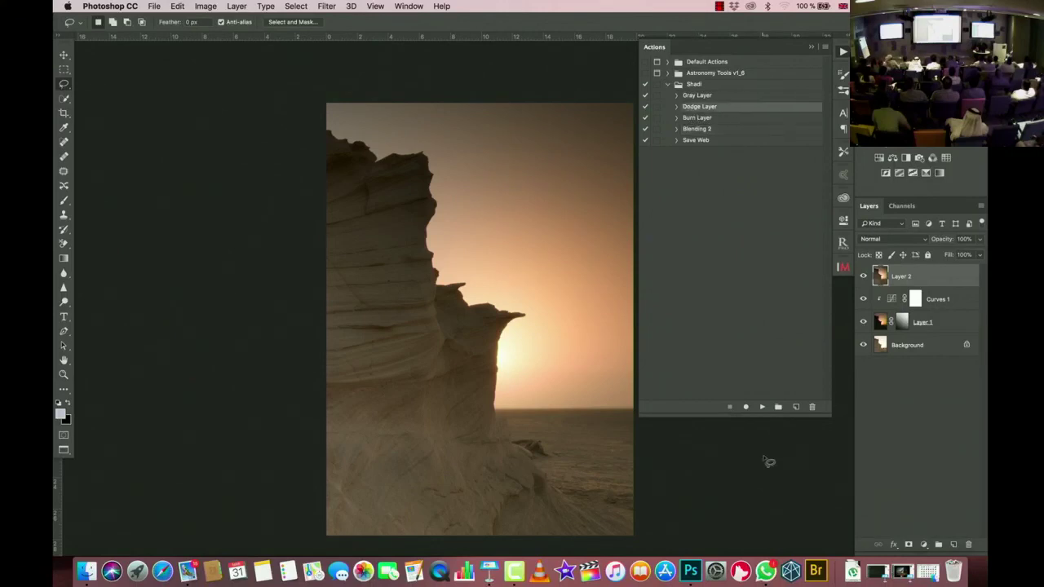
{"action": "left_click", "coordinate": [762, 408]}
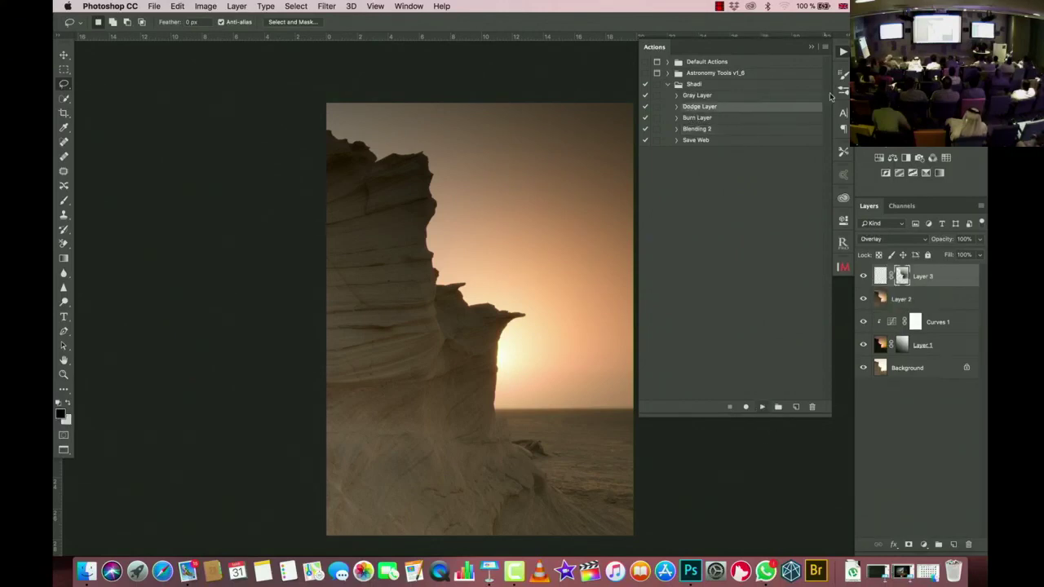
{"action": "left_click", "coordinate": [811, 49]}
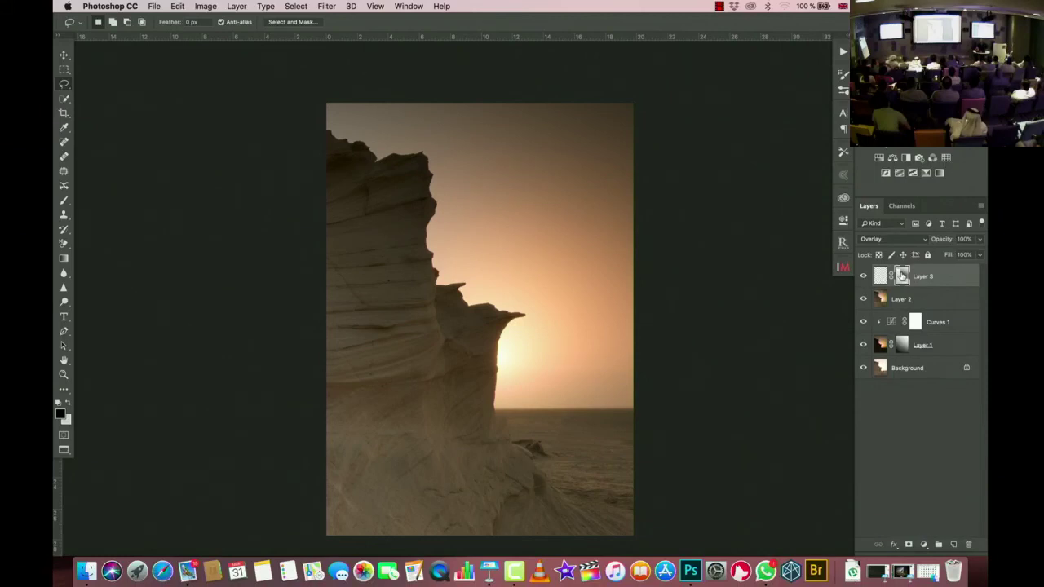
Step: Display the dodge layer's mask and darken it with Levels, setting the black input level to 187
{"action": "left_click", "coordinate": [902, 275], "text": "alt"}
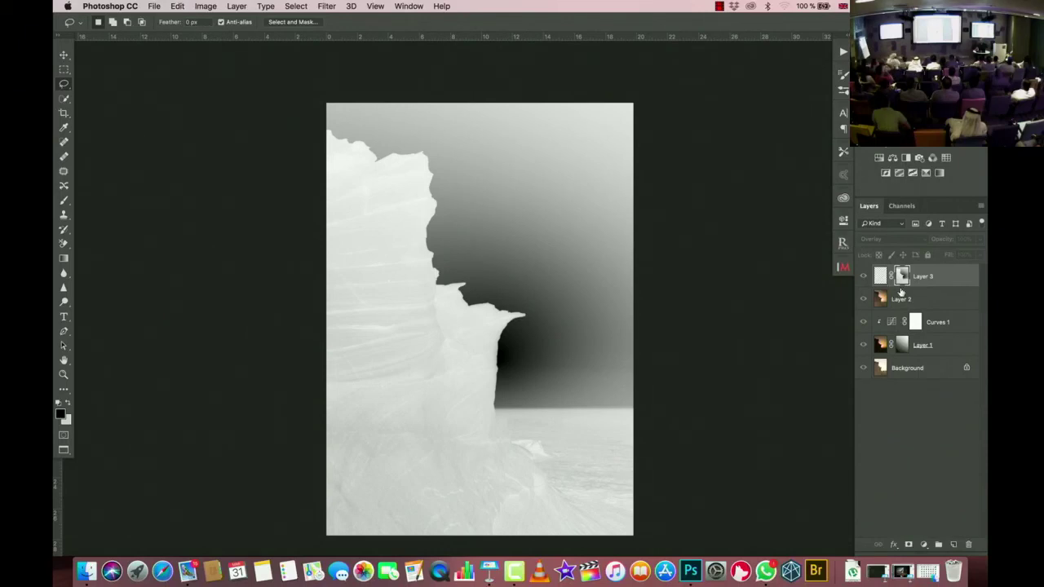
{"action": "key", "text": "super+l"}
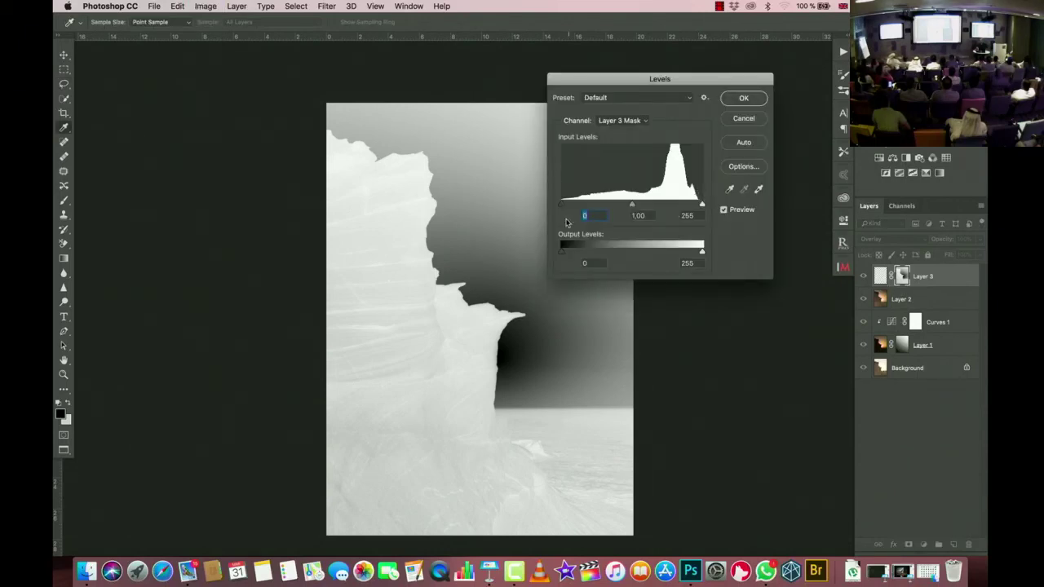
{"action": "left_click_drag", "start_coordinate": [560, 206], "coordinate": [665, 213]}
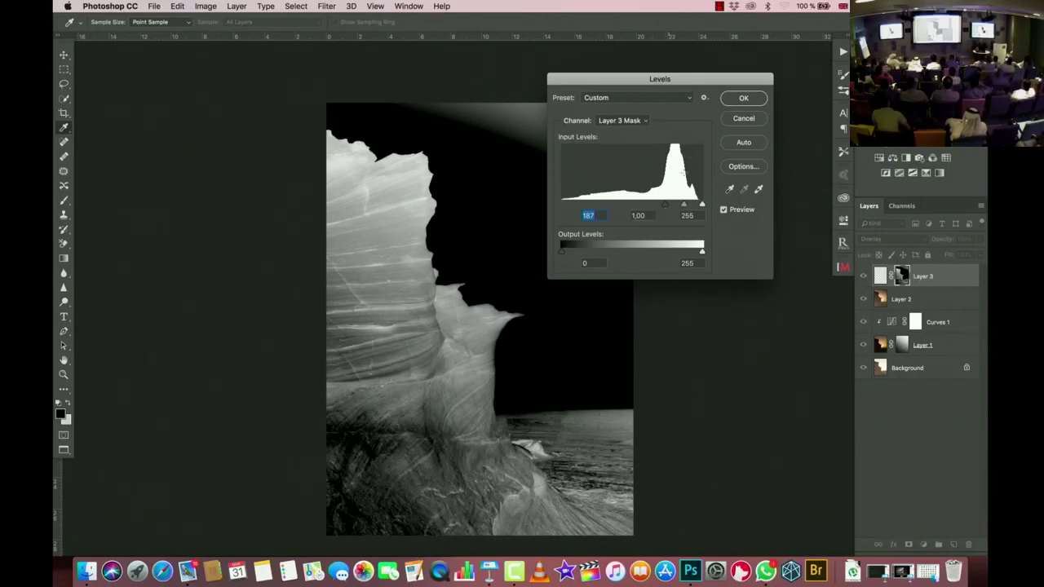
{"action": "left_click", "coordinate": [735, 99]}
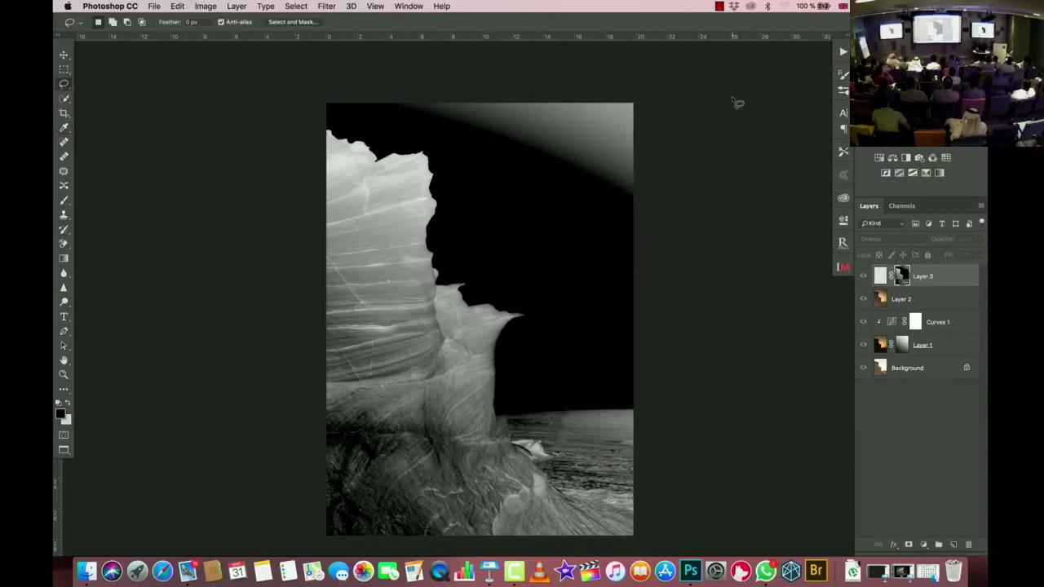
Step: Paint black over the rock on Layer 3's pixels, not its mask, using the Brush at 21% opacity and 50% flow
{"action": "left_click", "coordinate": [878, 279]}
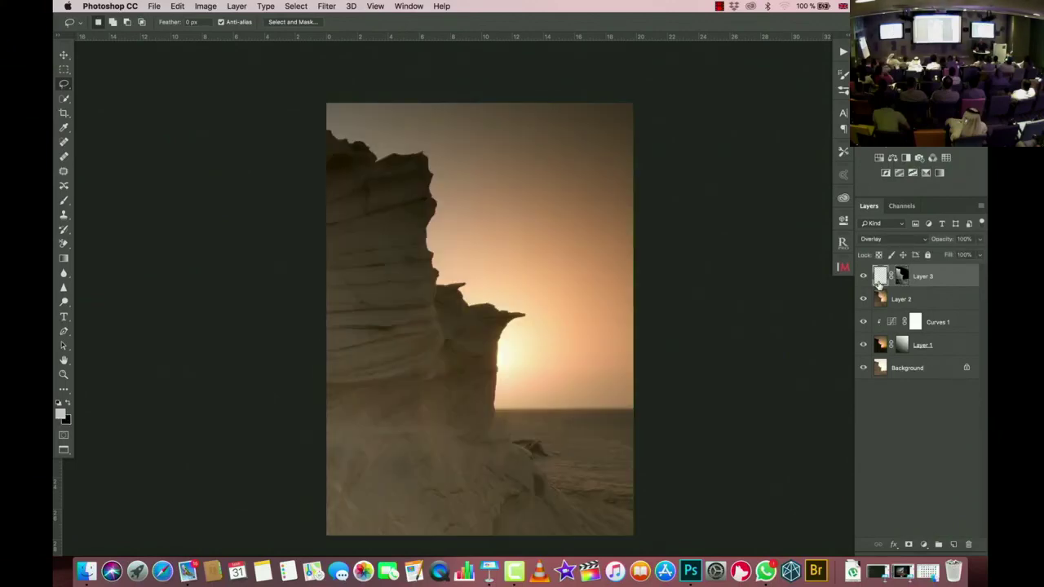
{"action": "left_click", "coordinate": [64, 203]}
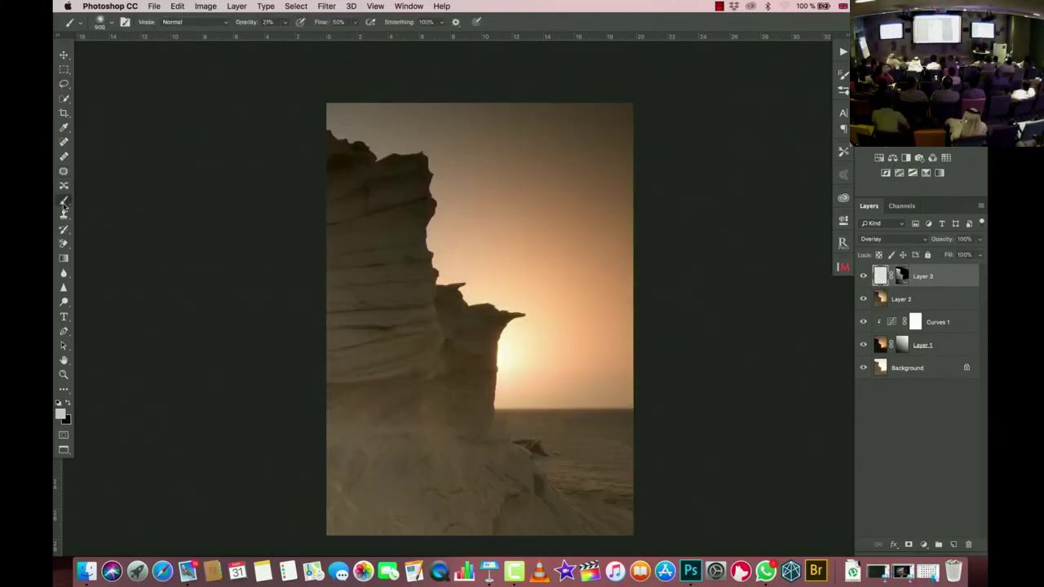
{"action": "left_click", "coordinate": [69, 403]}
{"action": "mouse_move", "coordinate": [384, 187]}
{"action": "left_mouse_down"}
{"action": "mouse_move", "coordinate": [381, 246]}
{"action": "mouse_move", "coordinate": [357, 228]}
{"action": "mouse_move", "coordinate": [383, 214]}
{"action": "mouse_move", "coordinate": [382, 176]}
{"action": "mouse_move", "coordinate": [414, 201]}
{"action": "mouse_move", "coordinate": [416, 271]}
{"action": "mouse_move", "coordinate": [366, 365]}
{"action": "mouse_move", "coordinate": [448, 362]}
{"action": "mouse_move", "coordinate": [427, 388]}
{"action": "mouse_move", "coordinate": [355, 400]}
{"action": "mouse_move", "coordinate": [433, 442]}
{"action": "mouse_move", "coordinate": [375, 465]}
{"action": "mouse_move", "coordinate": [553, 490]}
{"action": "mouse_move", "coordinate": [558, 472]}
{"action": "mouse_move", "coordinate": [492, 458]}
{"action": "mouse_move", "coordinate": [361, 486]}
{"action": "mouse_move", "coordinate": [319, 509]}
{"action": "mouse_move", "coordinate": [366, 518]}
{"action": "mouse_move", "coordinate": [406, 444]}
{"action": "mouse_move", "coordinate": [382, 493]}
{"action": "mouse_move", "coordinate": [411, 468]}
{"action": "mouse_move", "coordinate": [439, 484]}
{"action": "mouse_move", "coordinate": [467, 474]}
{"action": "left_mouse_up"}
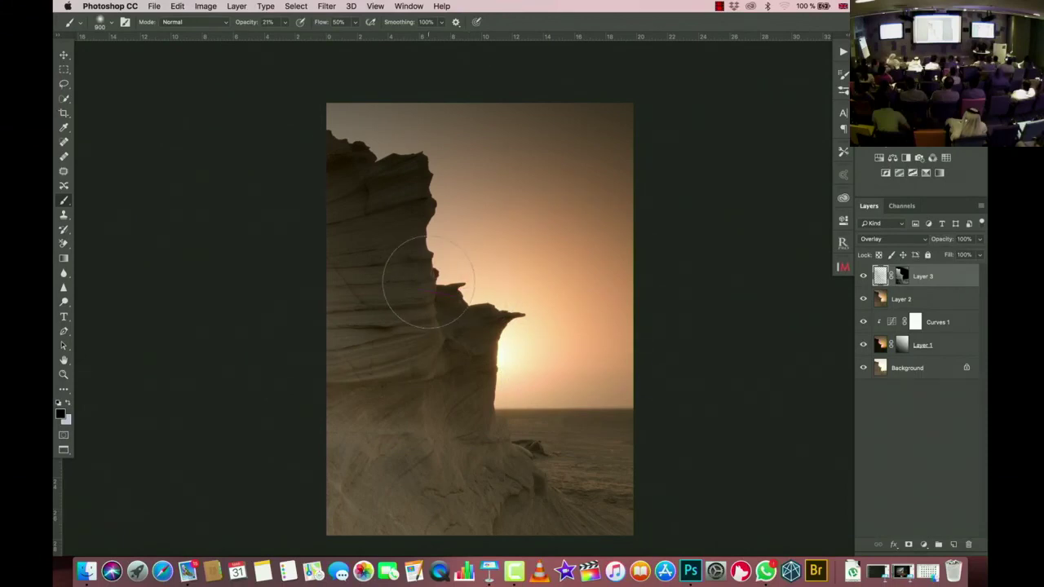
Step: Compare the rock with and without the painted Overlay layer by toggling Layer 3's visibility
{"action": "left_click", "coordinate": [864, 276]}
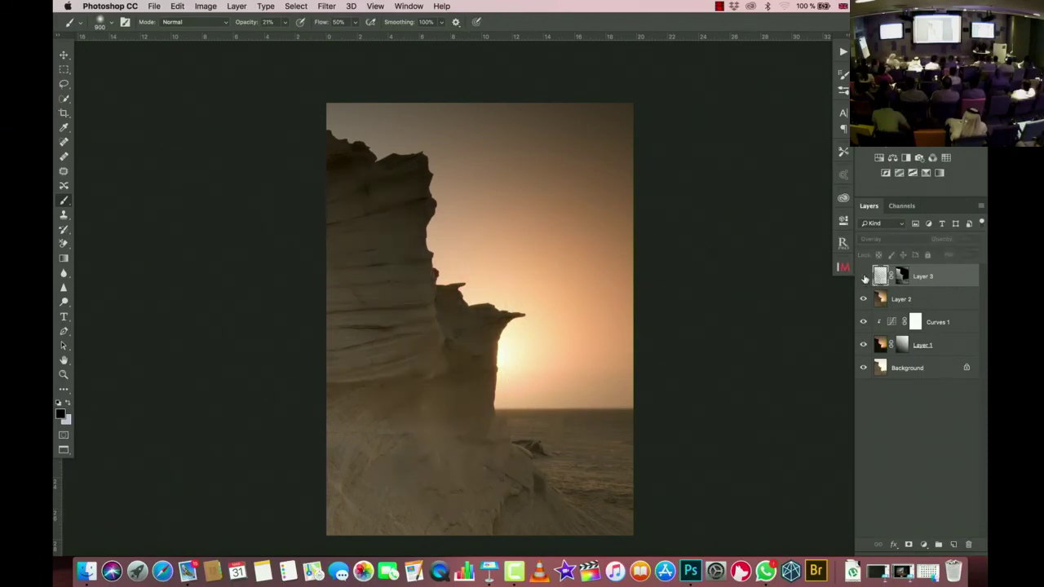
{"action": "left_click", "coordinate": [864, 277]}
{"action": "left_click", "coordinate": [864, 277]}
{"action": "left_click", "coordinate": [863, 276]}
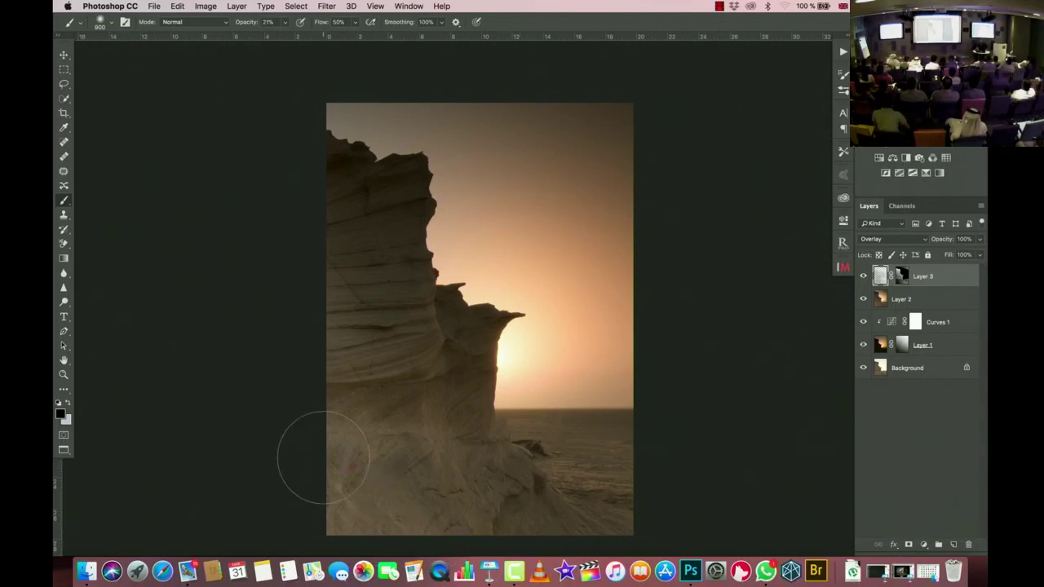
{"action": "left_click", "coordinate": [862, 278]}
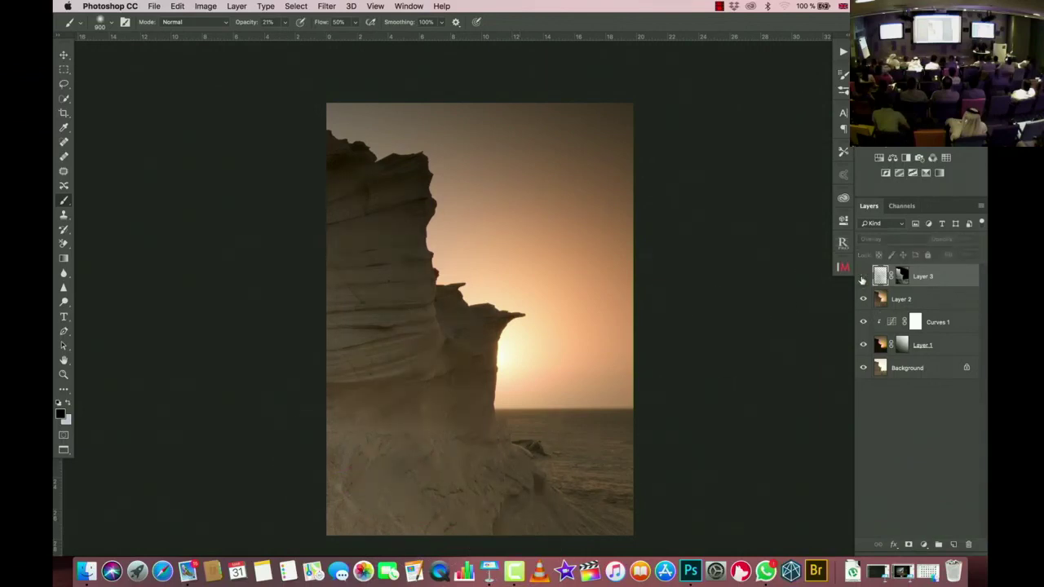
{"action": "left_click", "coordinate": [863, 278]}
{"action": "left_click", "coordinate": [863, 278]}
{"action": "left_click", "coordinate": [863, 278]}
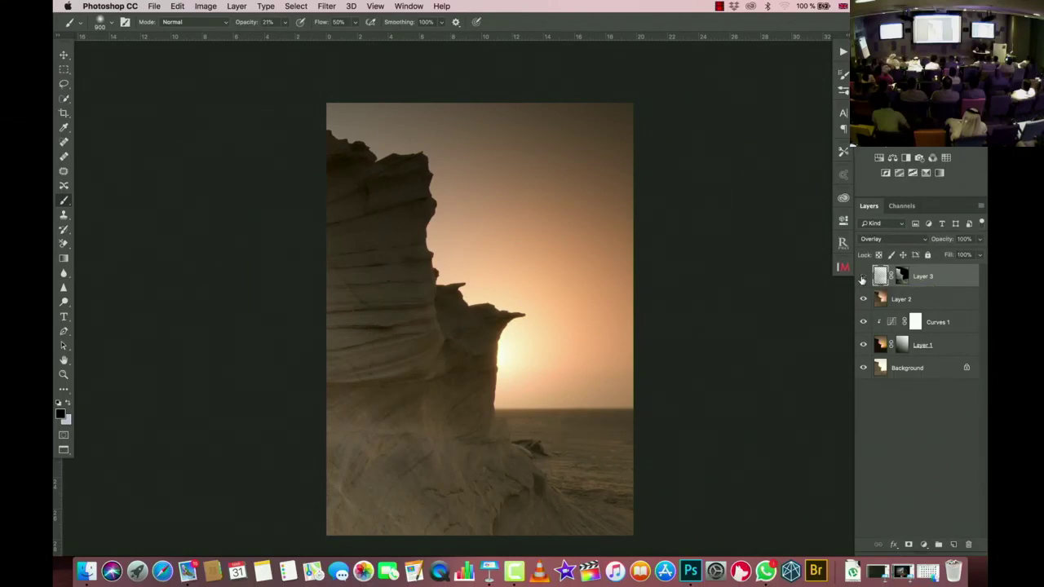
{"action": "left_click", "coordinate": [862, 278]}
{"action": "left_click", "coordinate": [863, 278]}
{"action": "left_click", "coordinate": [862, 278]}
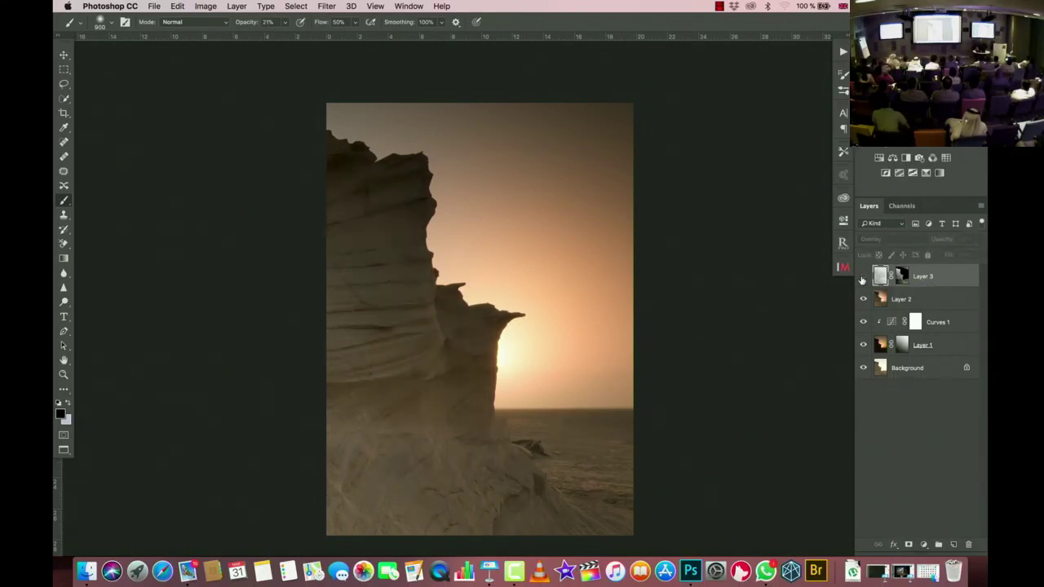
{"action": "left_click", "coordinate": [862, 278]}
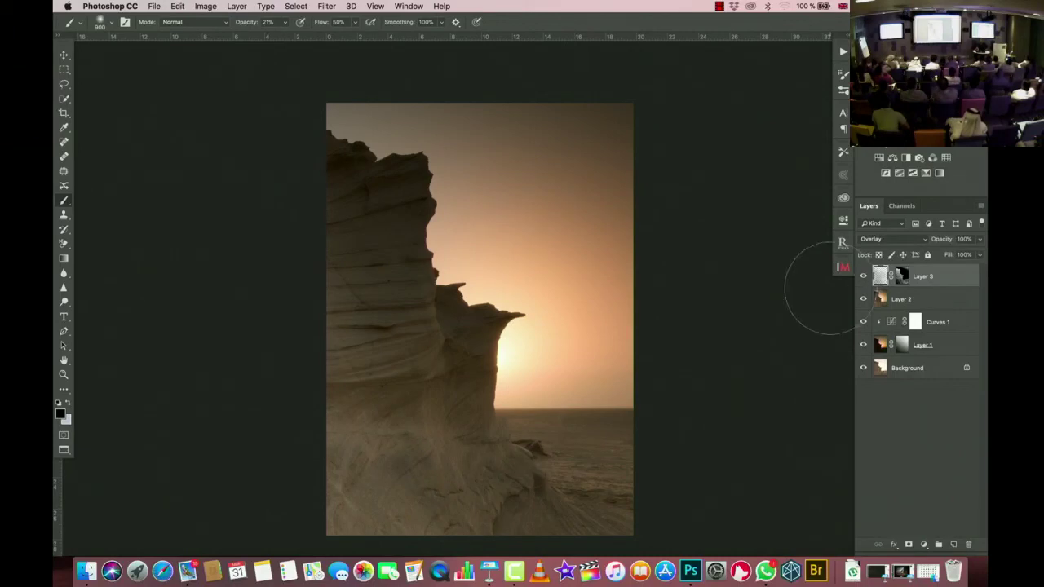
Step: Brush more black over the rock's lower part on Layer 3 and make Layer 2 the active layer
{"action": "mouse_move", "coordinate": [367, 389]}
{"action": "left_mouse_down"}
{"action": "mouse_move", "coordinate": [388, 407]}
{"action": "mouse_move", "coordinate": [387, 470]}
{"action": "mouse_move", "coordinate": [401, 510]}
{"action": "mouse_move", "coordinate": [531, 521]}
{"action": "left_mouse_up"}
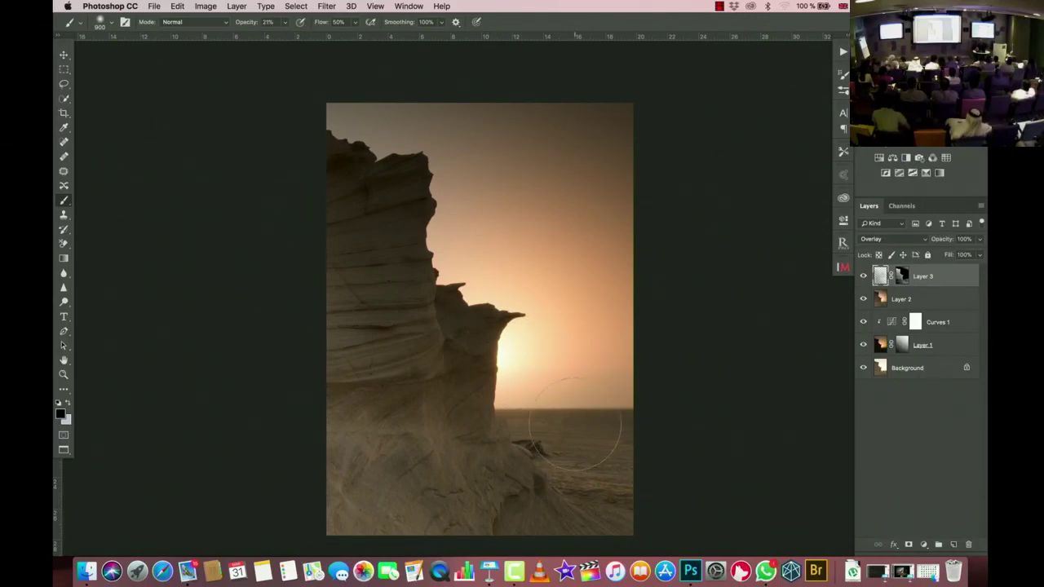
{"action": "left_click", "coordinate": [879, 300]}
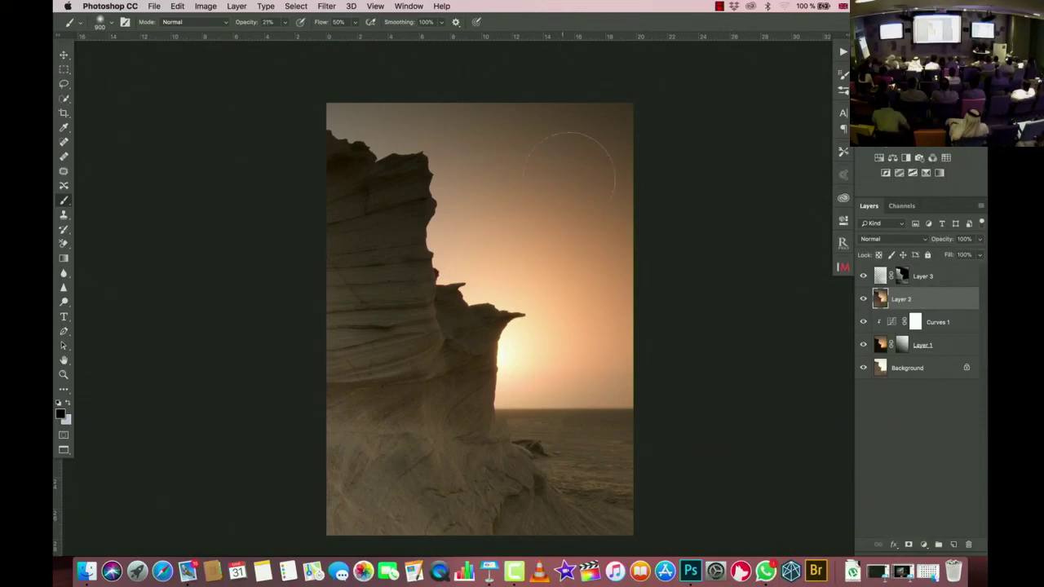
{"action": "left_click", "coordinate": [296, 6]}
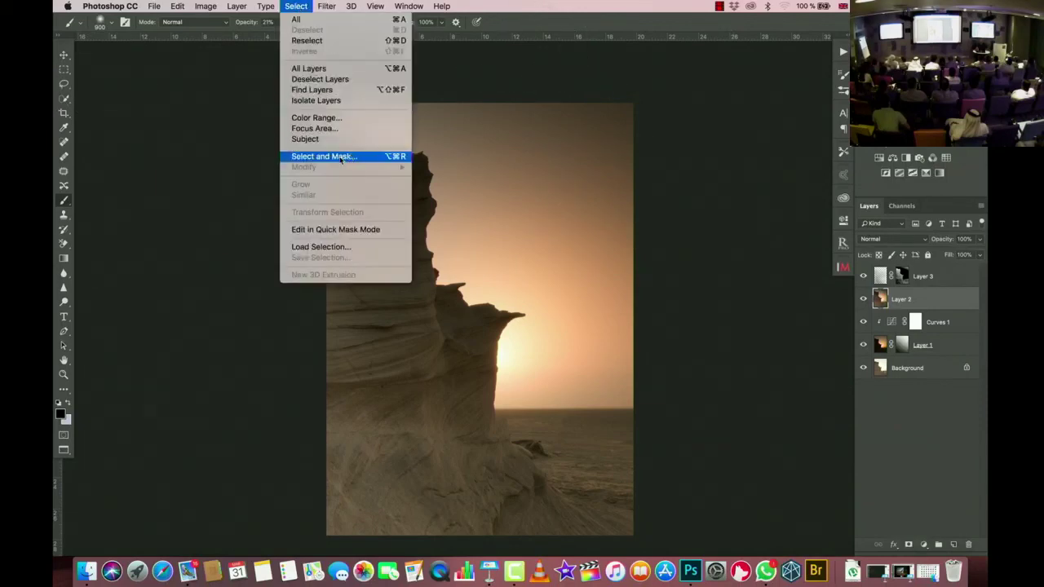
{"action": "left_click", "coordinate": [316, 118]}
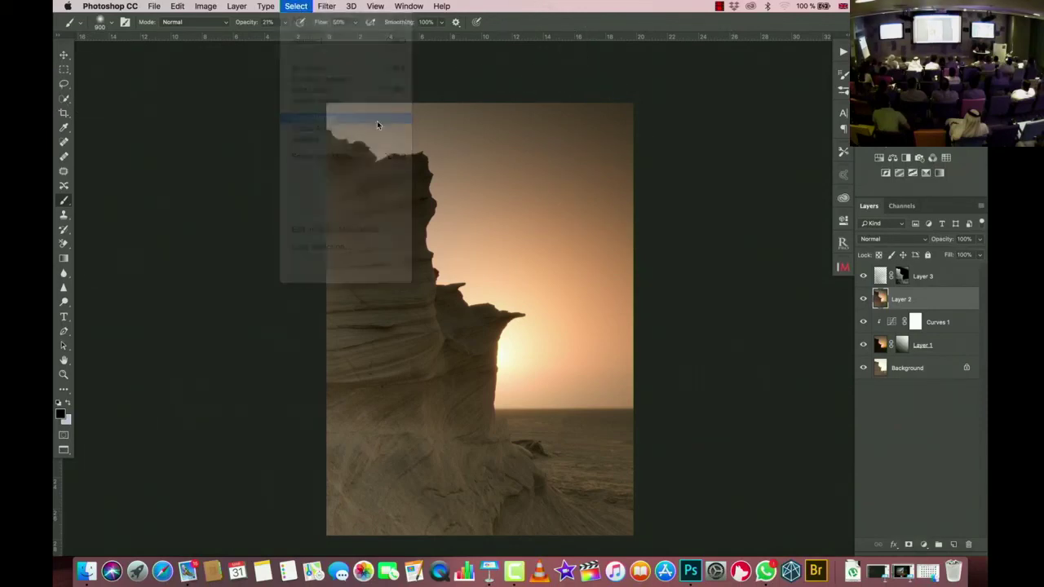
{"action": "left_click", "coordinate": [737, 122]}
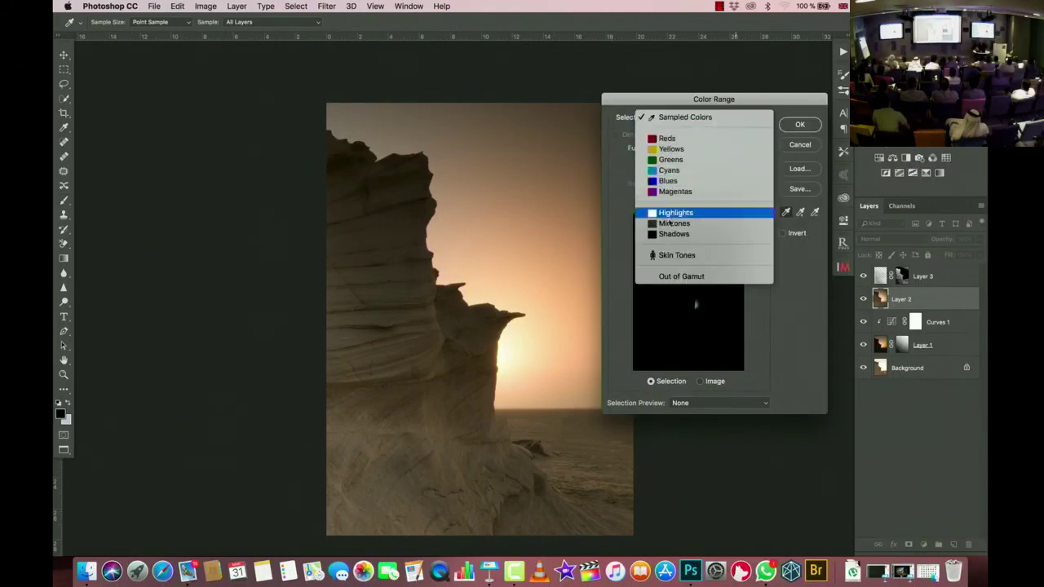
{"action": "left_click", "coordinate": [674, 214]}
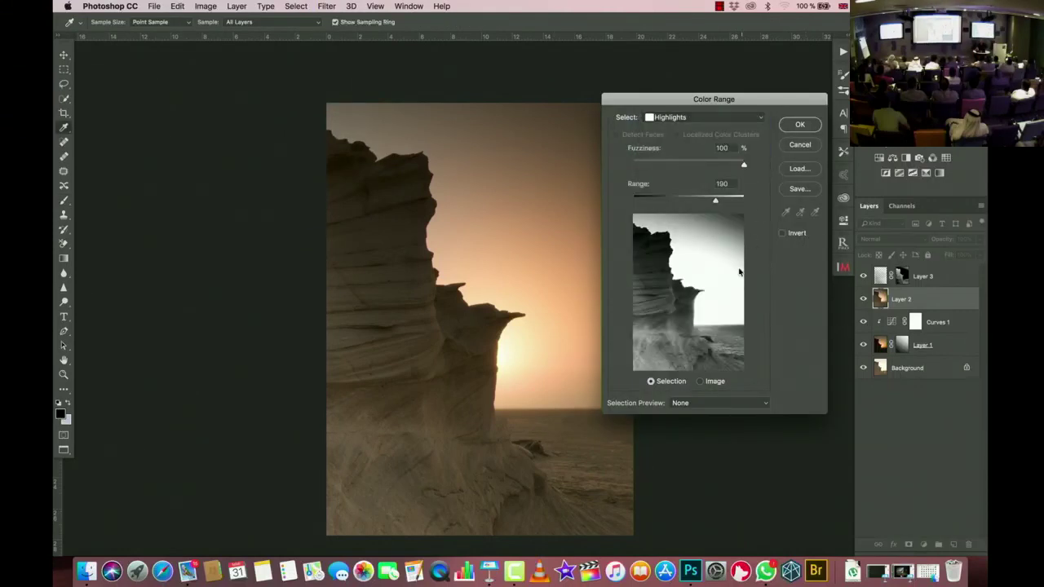
{"action": "left_click_drag", "start_coordinate": [718, 204], "coordinate": [744, 200]}
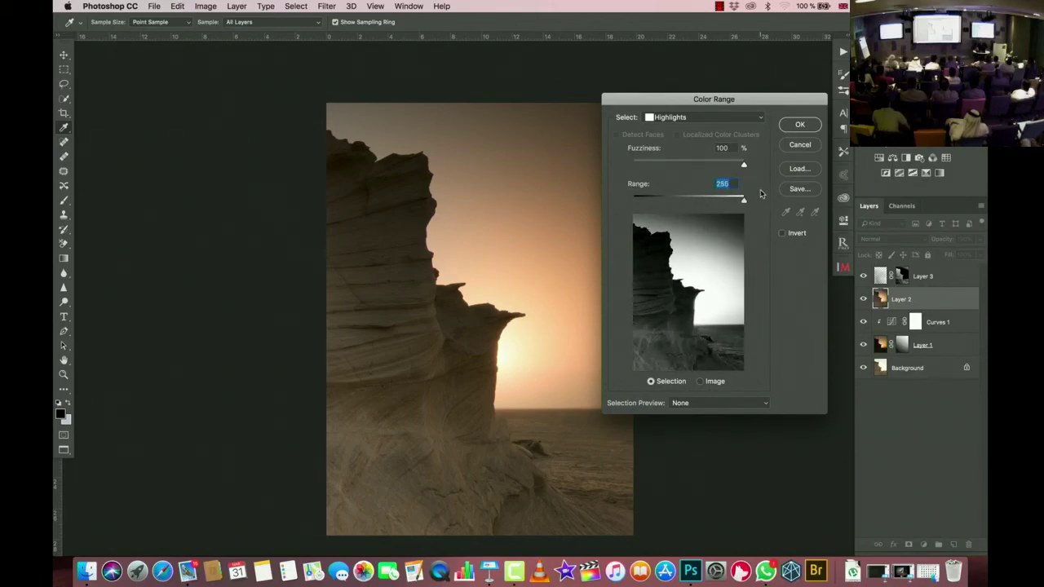
{"action": "left_click", "coordinate": [799, 145]}
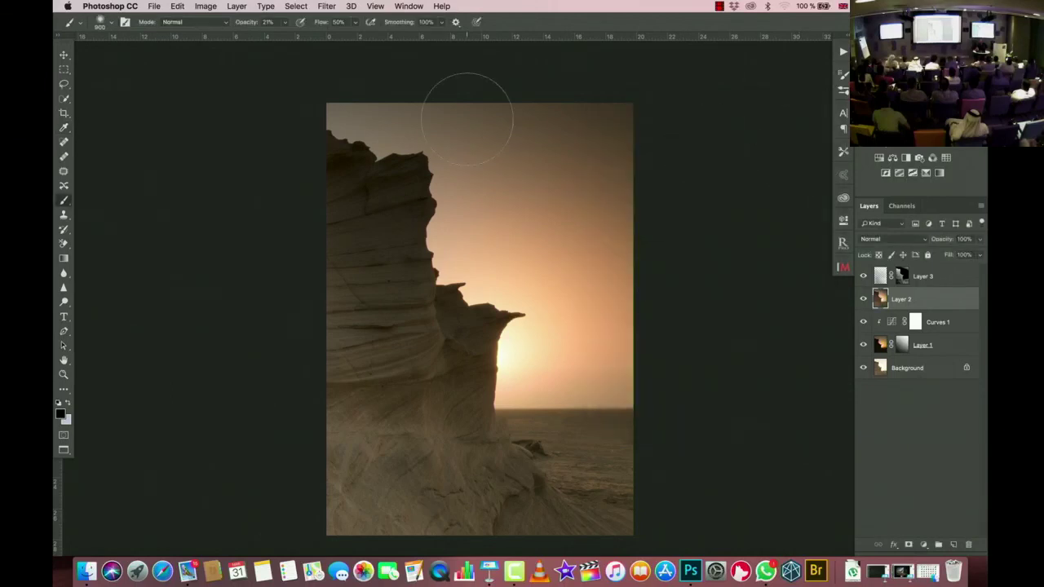
Step: Select the whole sky on Layer 2 with the Quick Selection tool and check its edge along the rock
{"action": "left_click", "coordinate": [65, 100]}
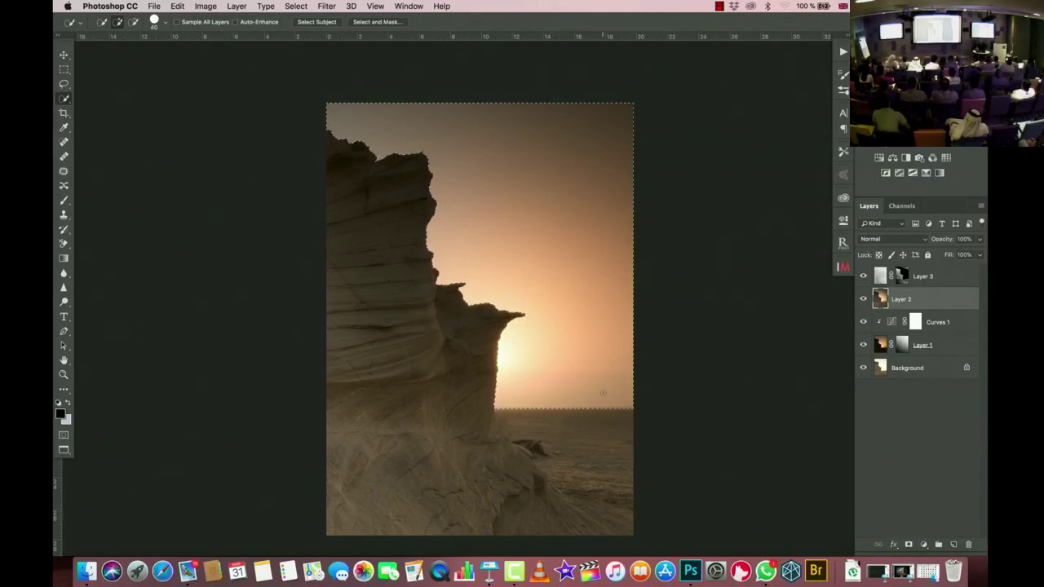
{"action": "scroll", "coordinate": [602, 394], "scroll_direction": "up", "scroll_amount": 5}
{"action": "scroll", "coordinate": [601, 394], "scroll_direction": "down", "scroll_amount": 3}
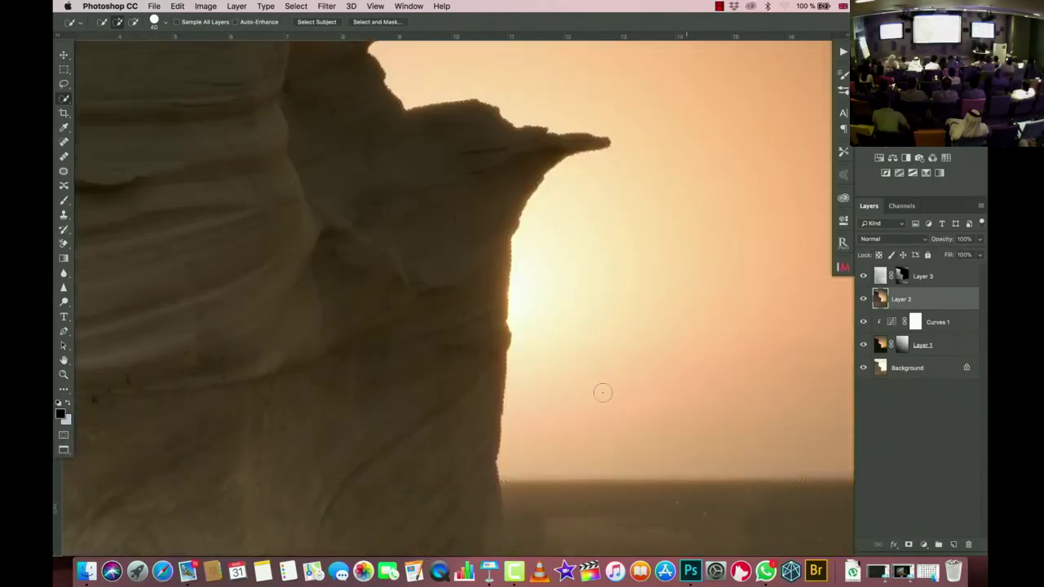
{"action": "scroll", "coordinate": [555, 342], "scroll_direction": "up", "scroll_amount": 3}
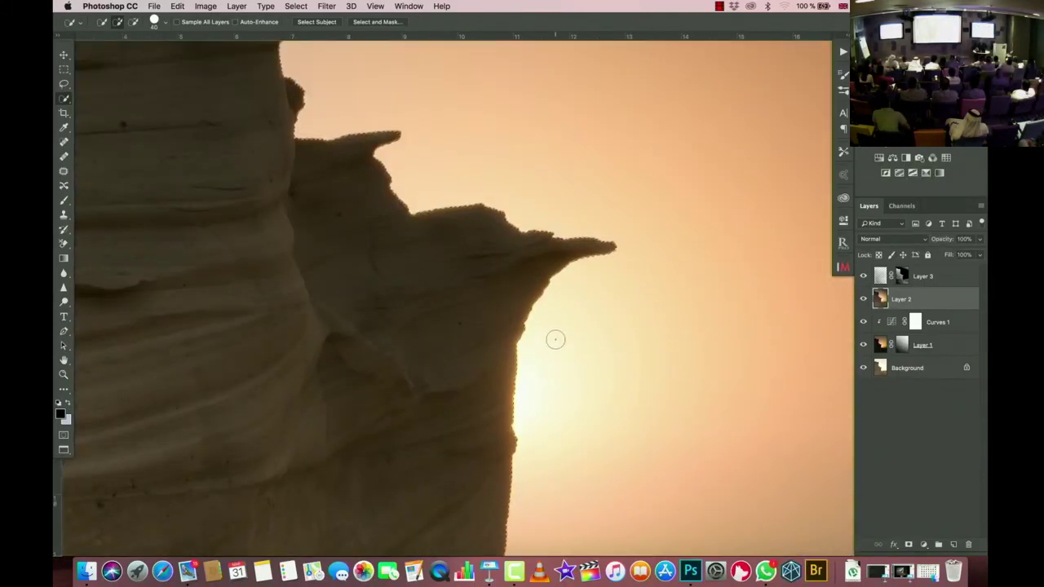
{"action": "scroll", "coordinate": [519, 217], "scroll_direction": "up", "scroll_amount": 3}
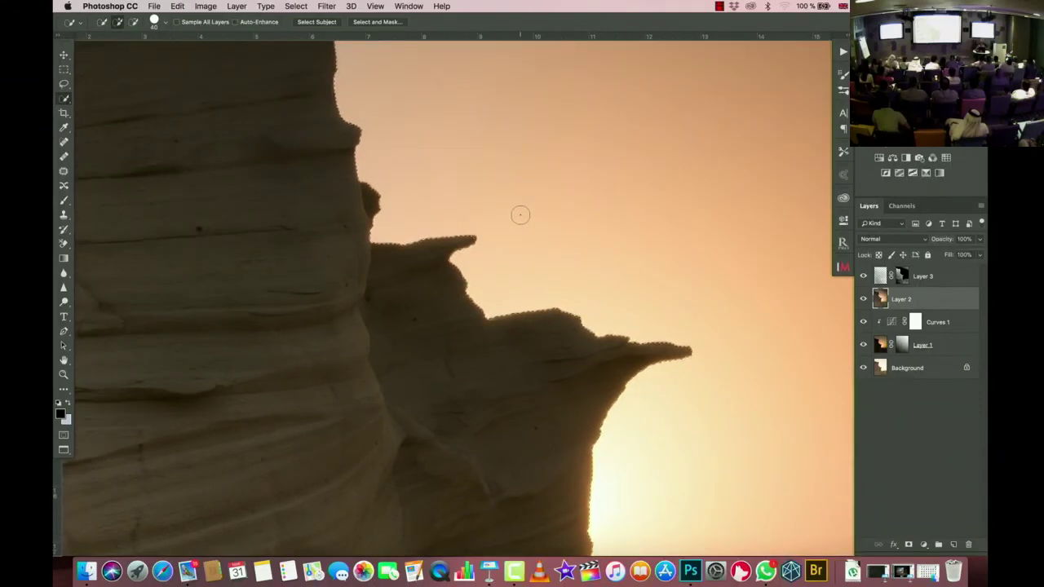
{"action": "scroll", "coordinate": [519, 215], "scroll_direction": "up", "scroll_amount": 3}
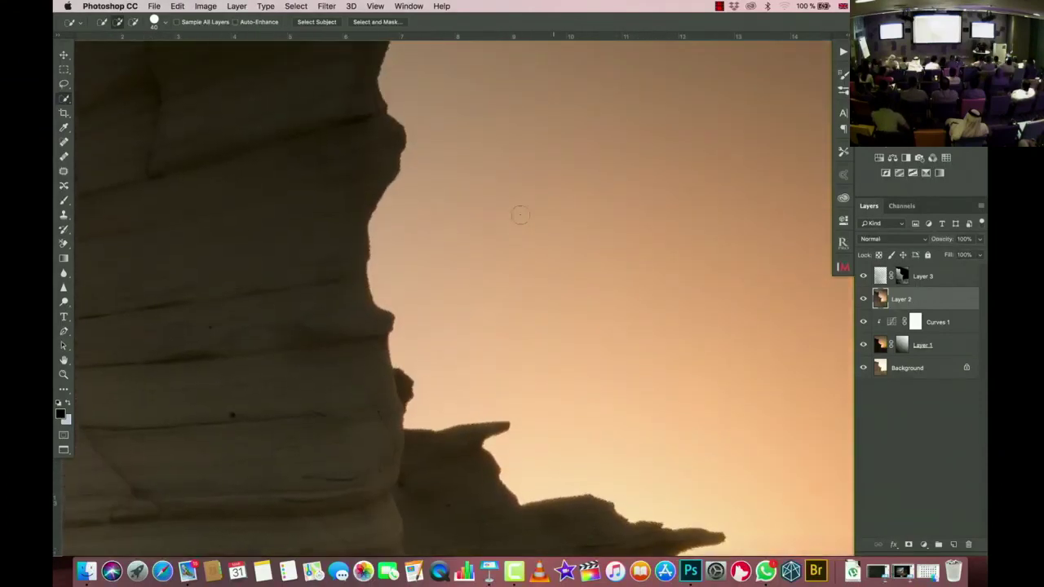
{"action": "scroll", "coordinate": [519, 216], "scroll_direction": "down", "scroll_amount": 3}
{"action": "scroll", "coordinate": [477, 72], "scroll_direction": "up", "scroll_amount": 3}
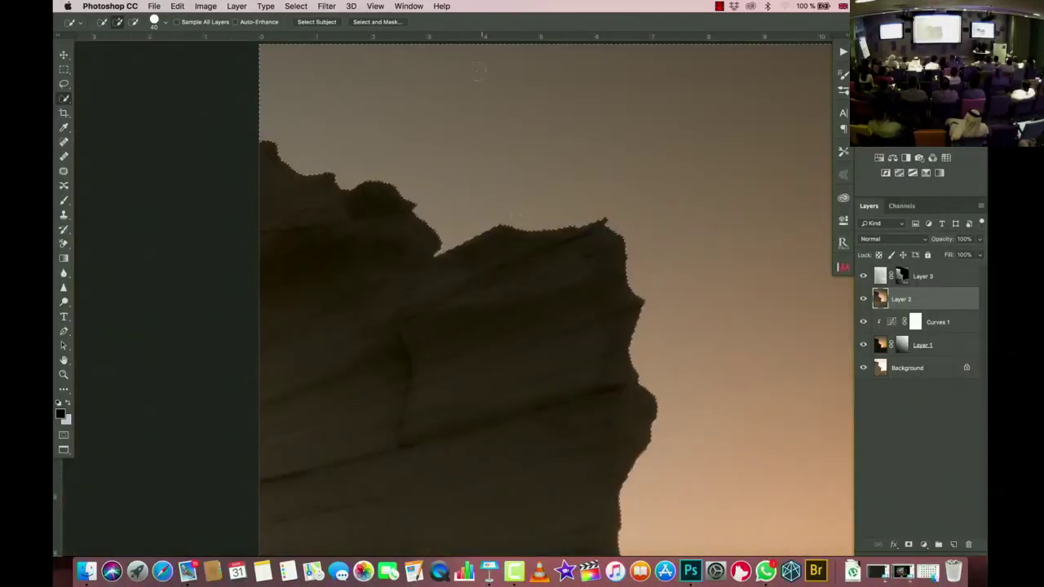
Step: Refine the sky selection in Select and Mask with an edge detection radius of 10 px
{"action": "left_click", "coordinate": [374, 22]}
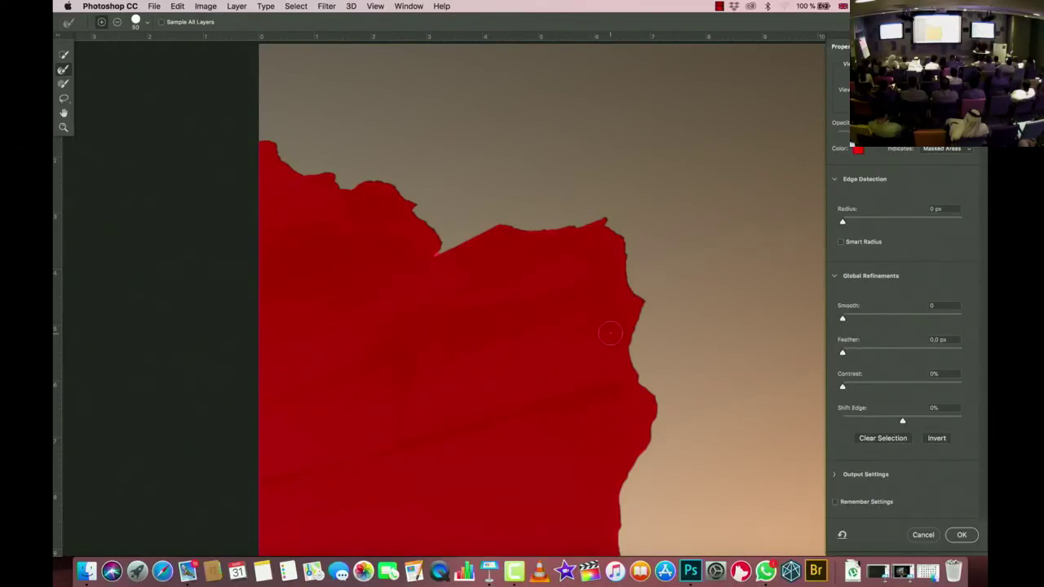
{"action": "scroll", "coordinate": [610, 332], "scroll_direction": "right", "scroll_amount": 5}
{"action": "scroll", "coordinate": [610, 332], "scroll_direction": "down", "scroll_amount": 3}
{"action": "scroll", "coordinate": [610, 333], "scroll_direction": "right", "scroll_amount": 10}
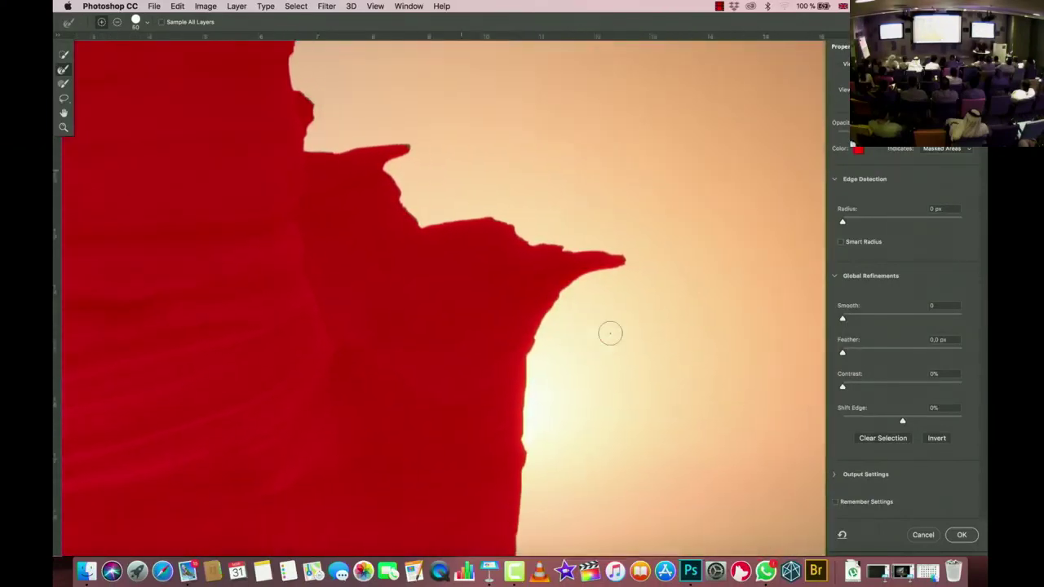
{"action": "scroll", "coordinate": [610, 332], "scroll_direction": "left", "scroll_amount": 10}
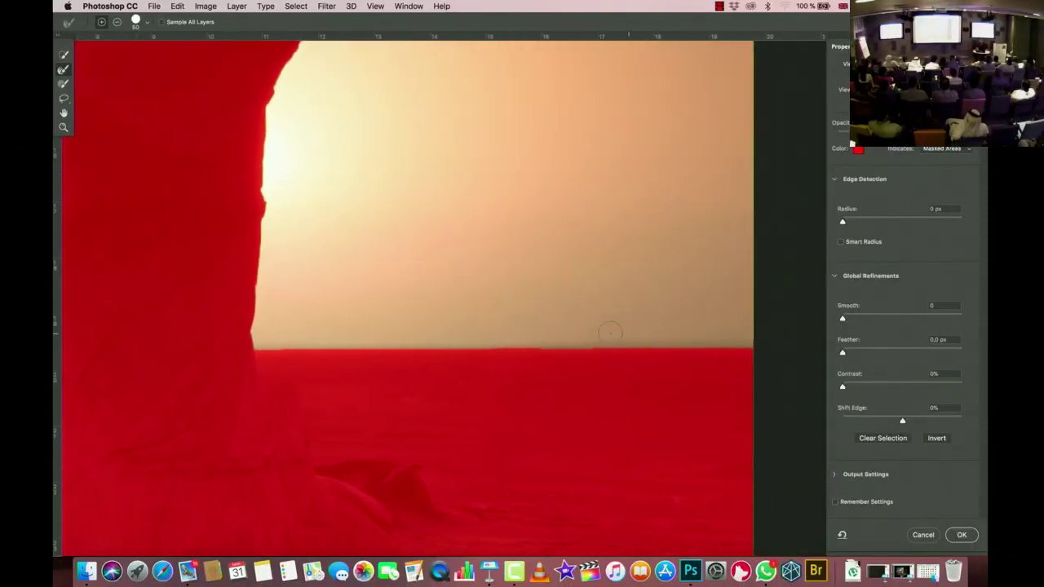
{"action": "scroll", "coordinate": [610, 333], "scroll_direction": "up", "scroll_amount": 10}
{"action": "scroll", "coordinate": [610, 333], "scroll_direction": "up", "scroll_amount": 3}
{"action": "scroll", "coordinate": [610, 333], "scroll_direction": "left", "scroll_amount": 1}
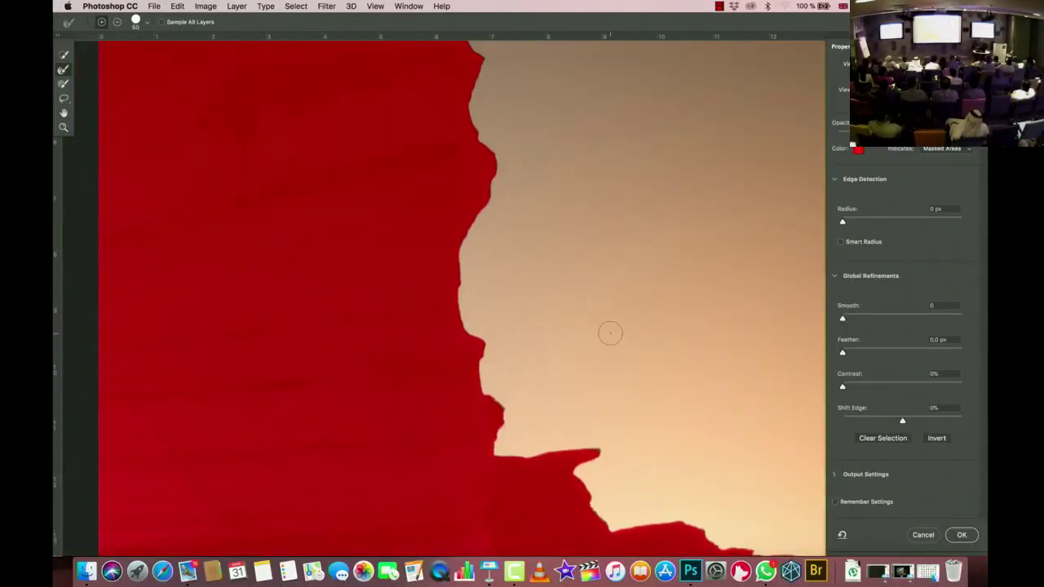
{"action": "scroll", "coordinate": [568, 198], "scroll_direction": "up", "scroll_amount": 5}
{"action": "scroll", "coordinate": [568, 199], "scroll_direction": "left", "scroll_amount": 3}
{"action": "scroll", "coordinate": [569, 199], "scroll_direction": "down", "scroll_amount": 3}
{"action": "scroll", "coordinate": [568, 198], "scroll_direction": "left", "scroll_amount": 1}
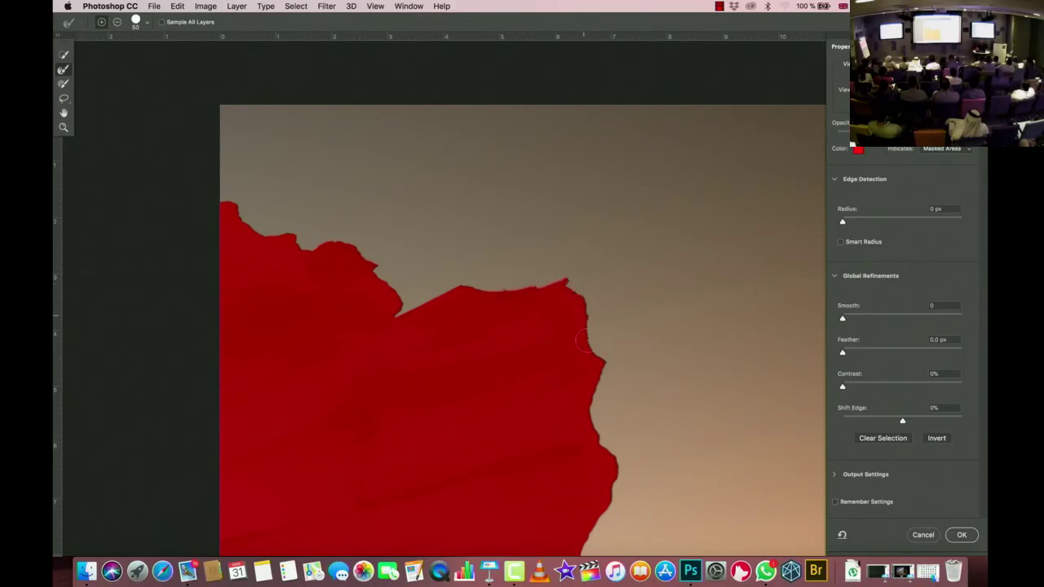
{"action": "scroll", "coordinate": [578, 387], "scroll_direction": "down", "scroll_amount": 5}
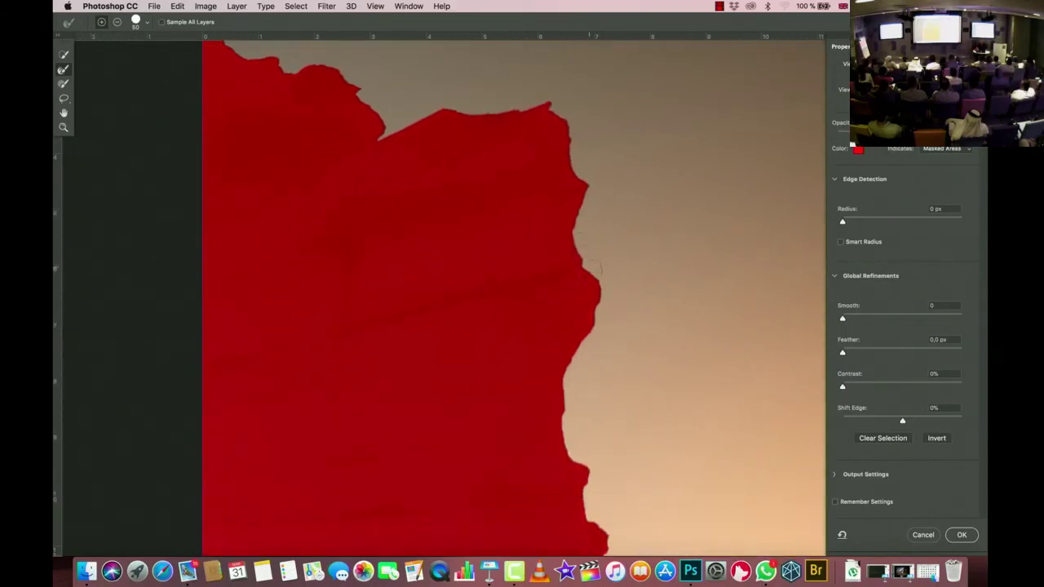
{"action": "scroll", "coordinate": [573, 459], "scroll_direction": "down", "scroll_amount": 3}
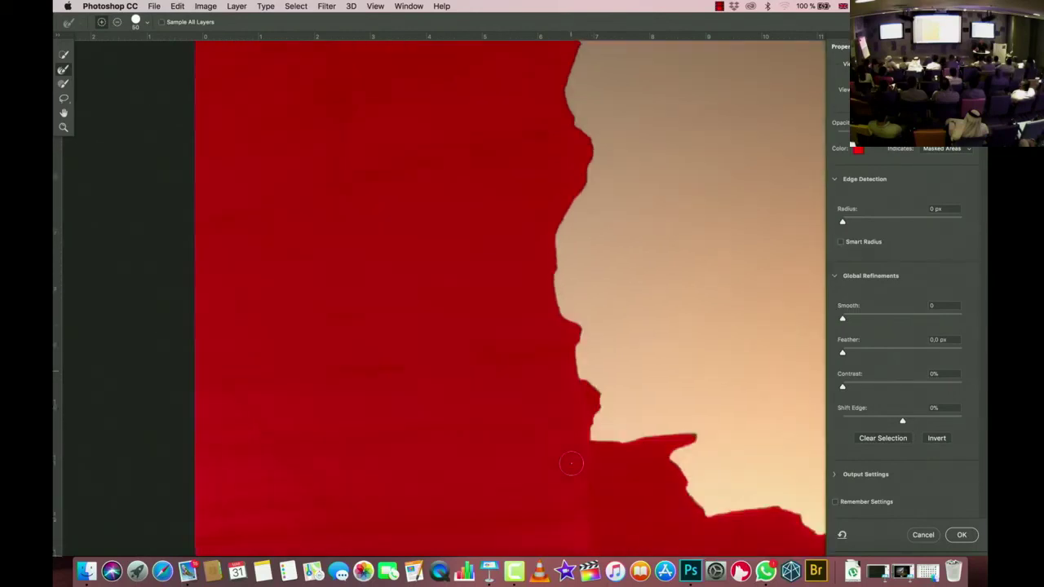
{"action": "scroll", "coordinate": [574, 459], "scroll_direction": "right", "scroll_amount": 5}
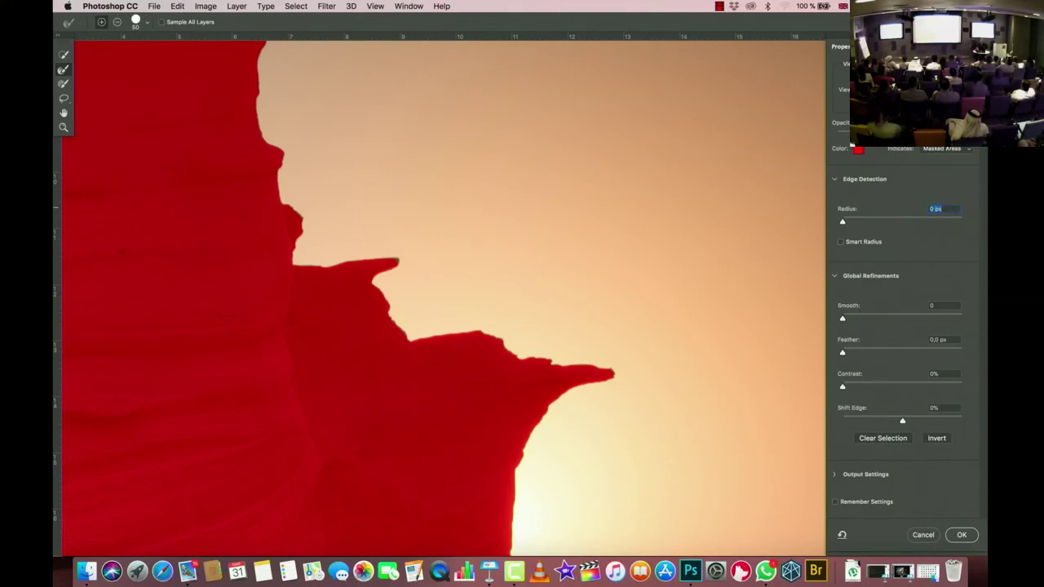
{"action": "type", "text": "10"}
{"action": "key", "text": "Return"}
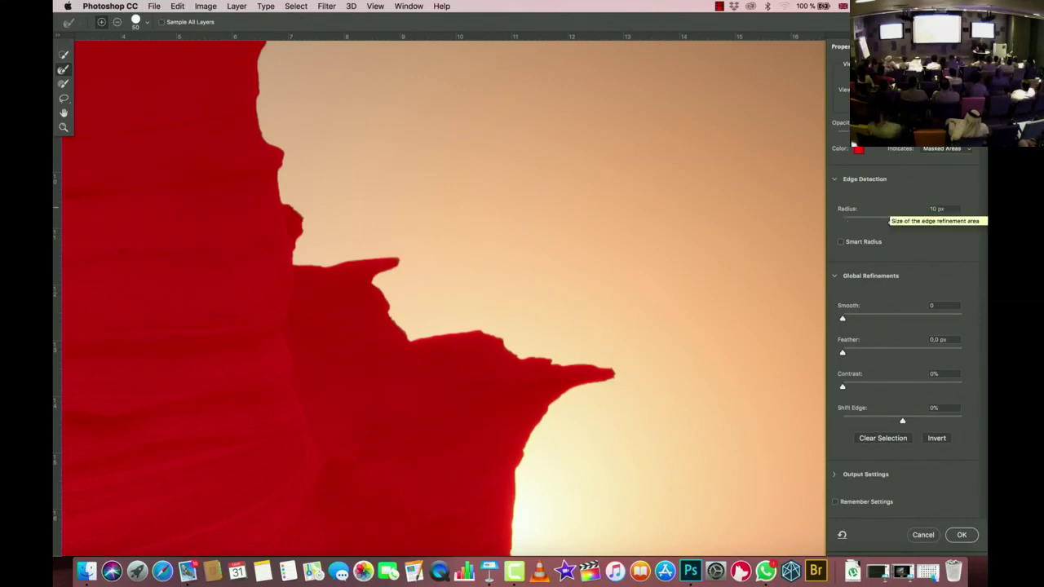
{"action": "left_click", "coordinate": [962, 535]}
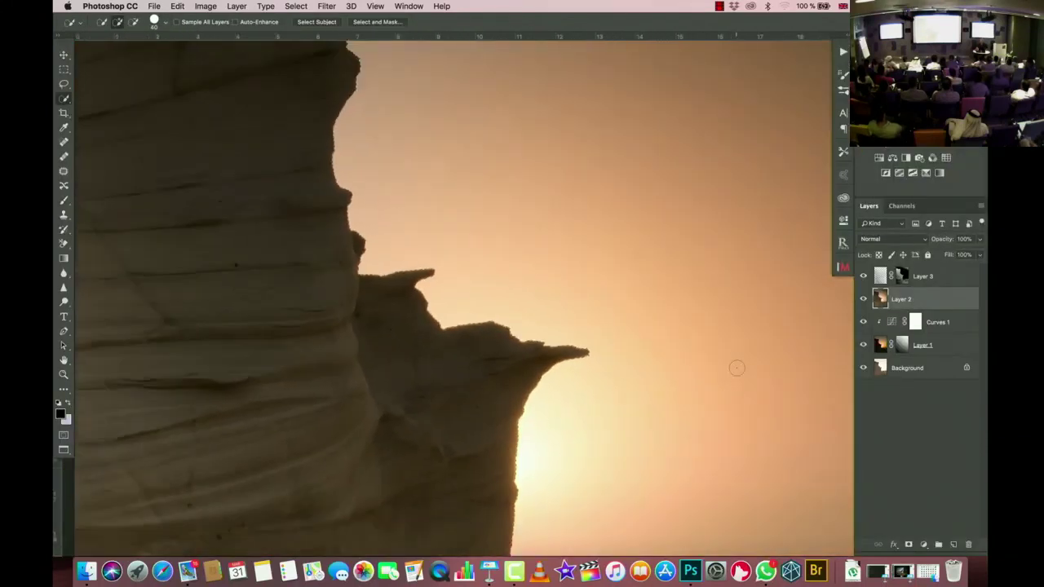
Step: Save the refined sky selection as a new channel named Sky
{"action": "key", "text": "super+minus"}
{"action": "key", "text": "super+minus"}
{"action": "key", "text": "super+minus"}
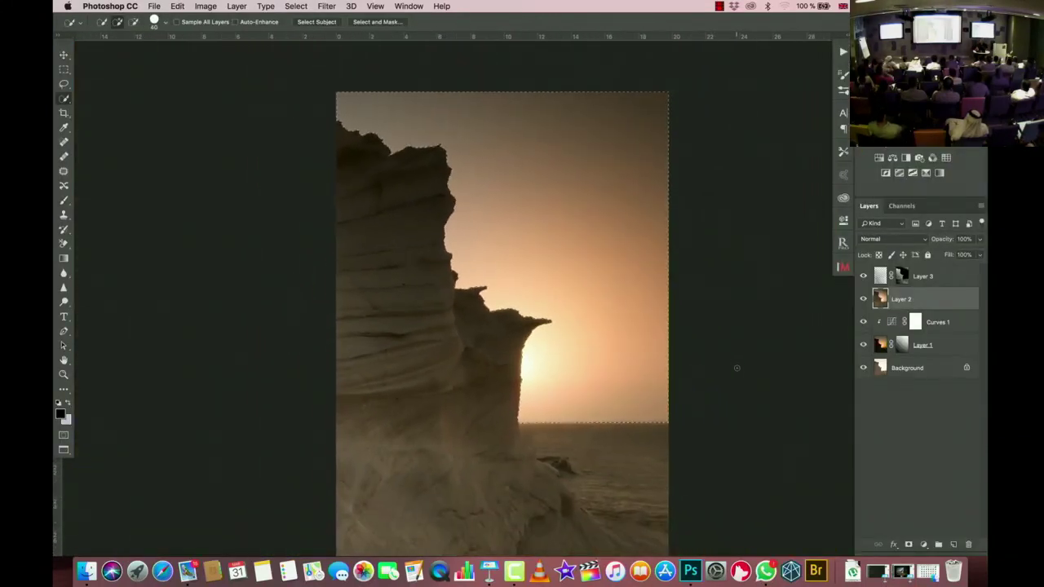
{"action": "left_click", "coordinate": [296, 6]}
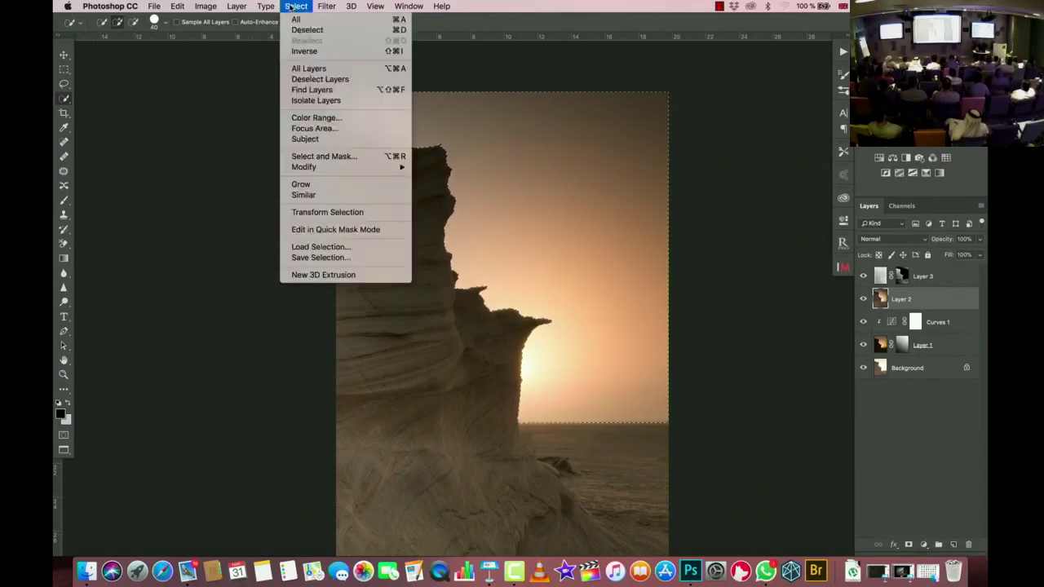
{"action": "left_click", "coordinate": [310, 258]}
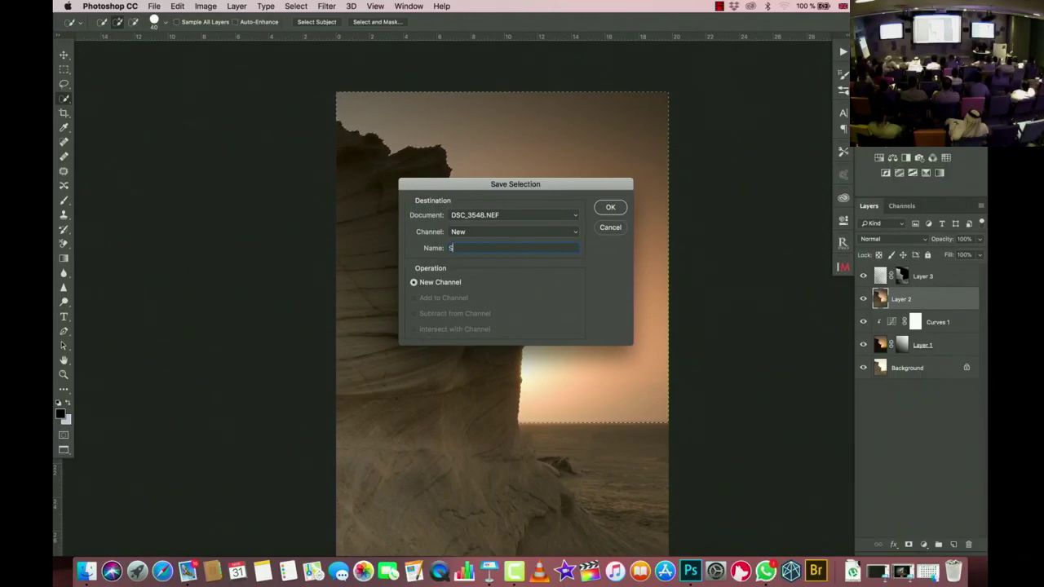
{"action": "key", "text": "Return"}
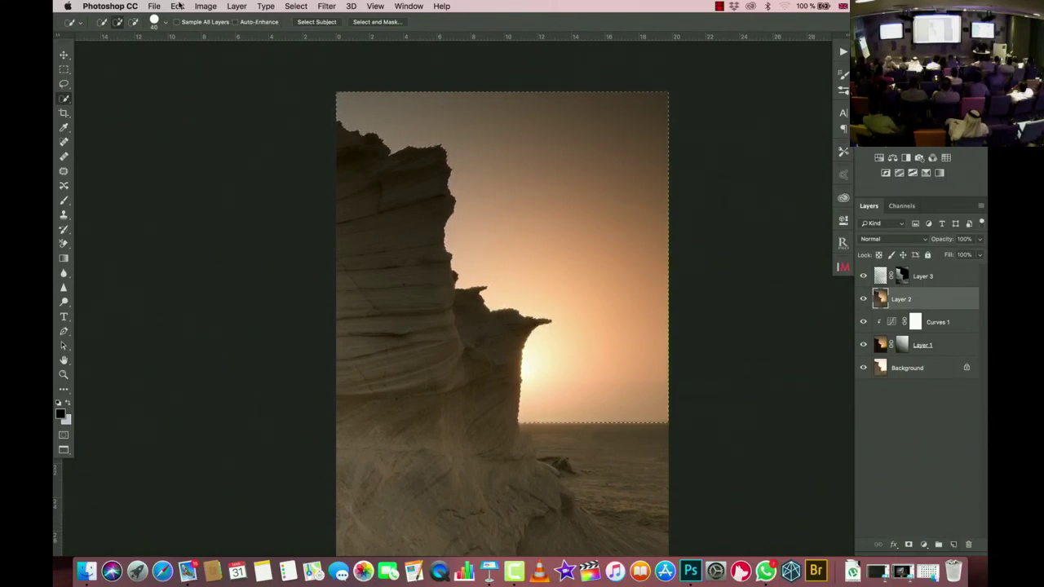
Step: Create a new layer above Layer 2 in Overlay mode, filled with the Overlay-neutral 50% gray
{"action": "left_click", "coordinate": [237, 7]}
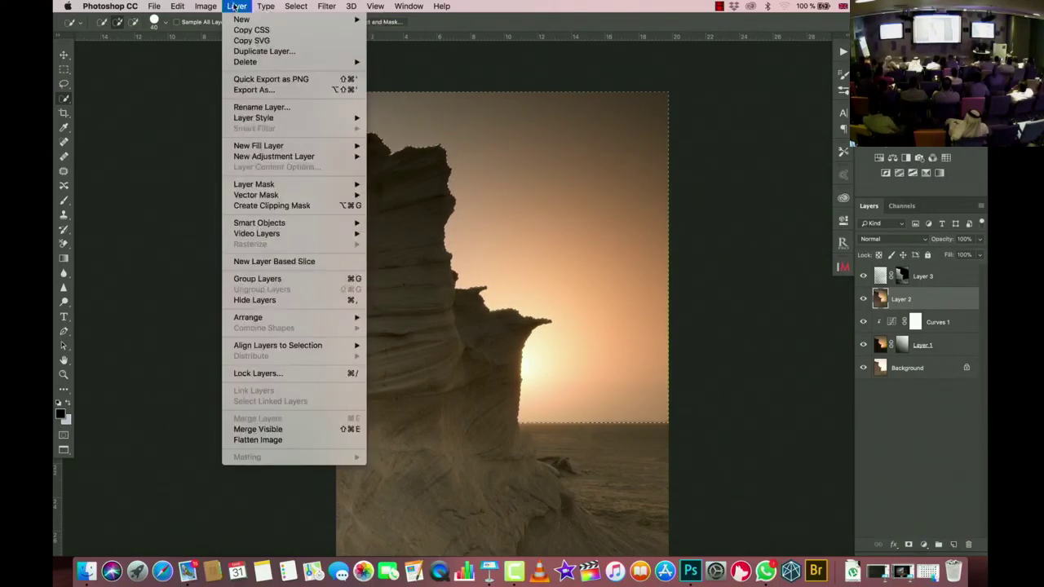
{"action": "mouse_move", "coordinate": [339, 21]}
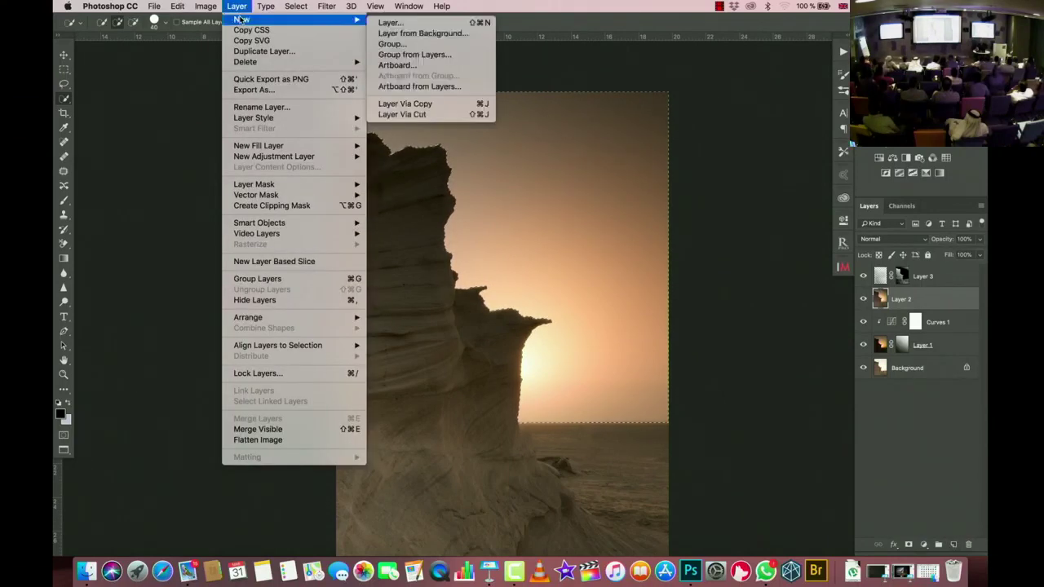
{"action": "left_click", "coordinate": [383, 23]}
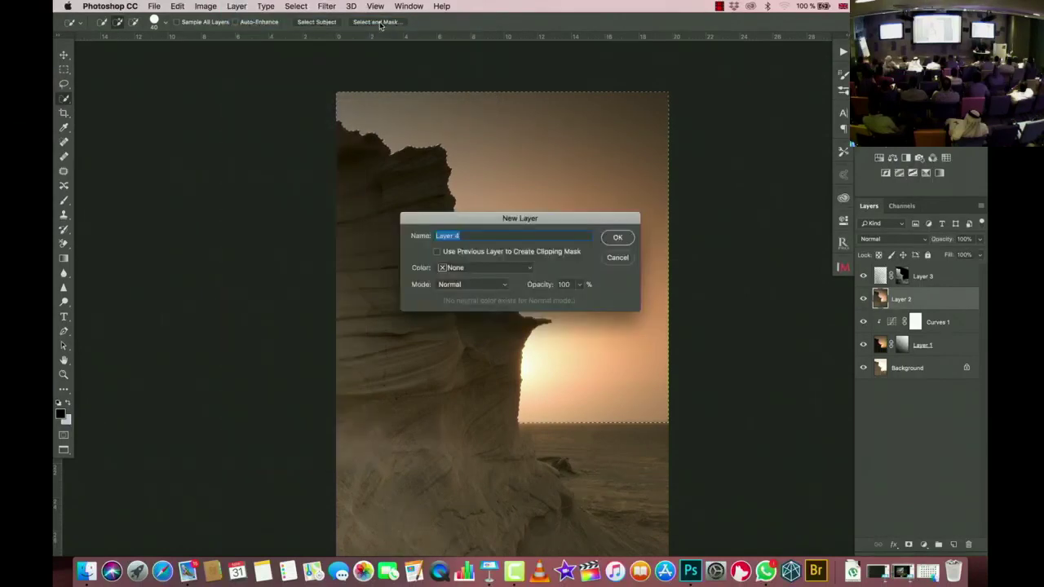
{"action": "left_click", "coordinate": [493, 284]}
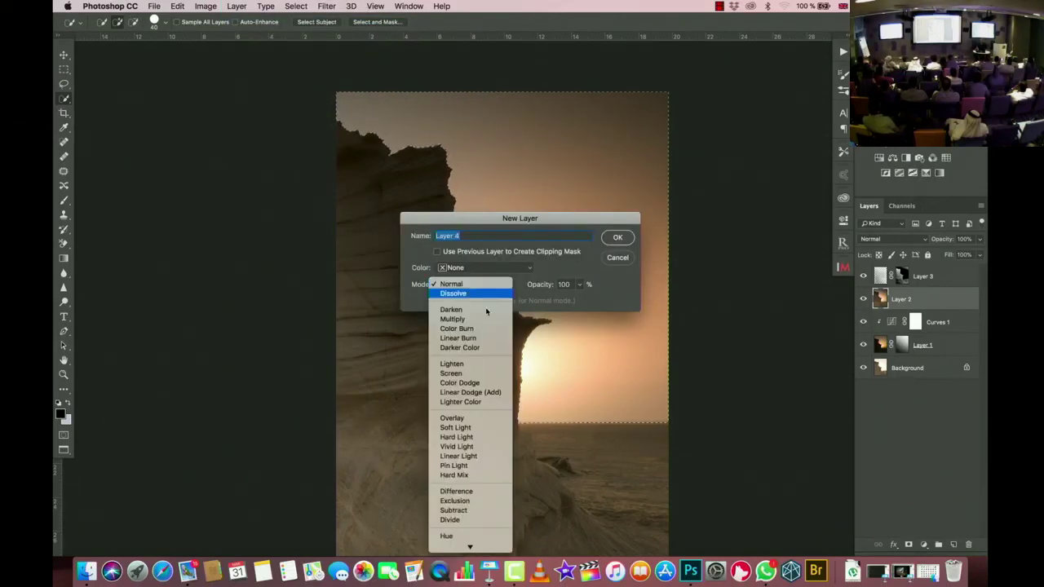
{"action": "left_click", "coordinate": [454, 419]}
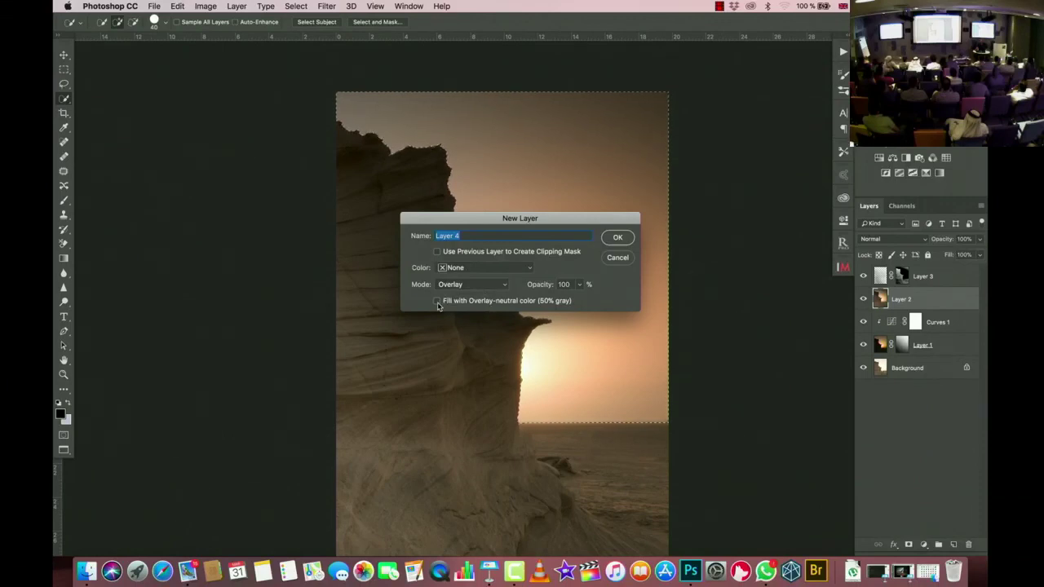
{"action": "left_click", "coordinate": [616, 238]}
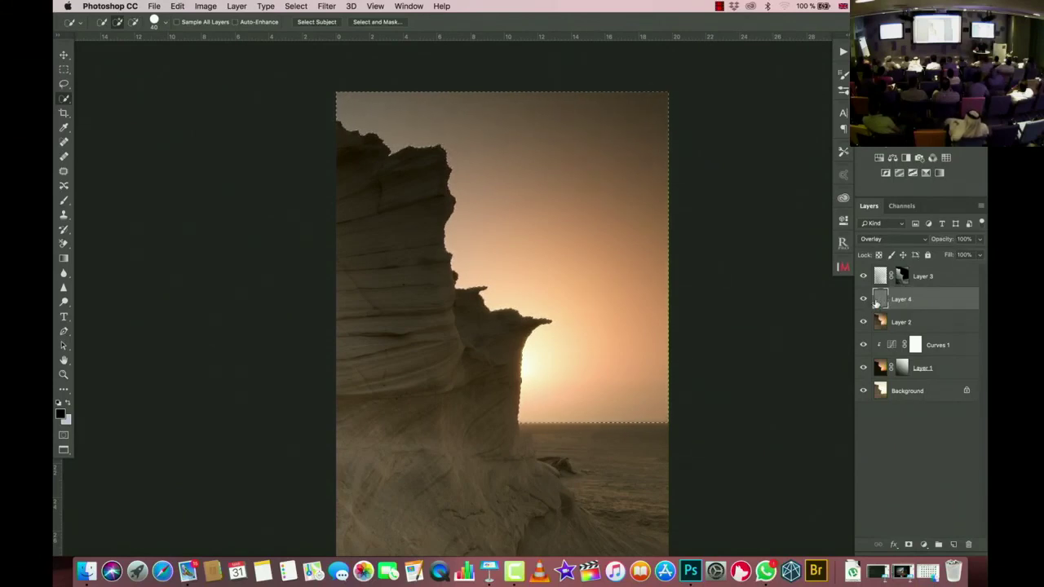
Step: Sample a warm orange from the sky as the foreground color and brush it over the selected sky around the sun on Layer 4
{"action": "left_click", "coordinate": [63, 200]}
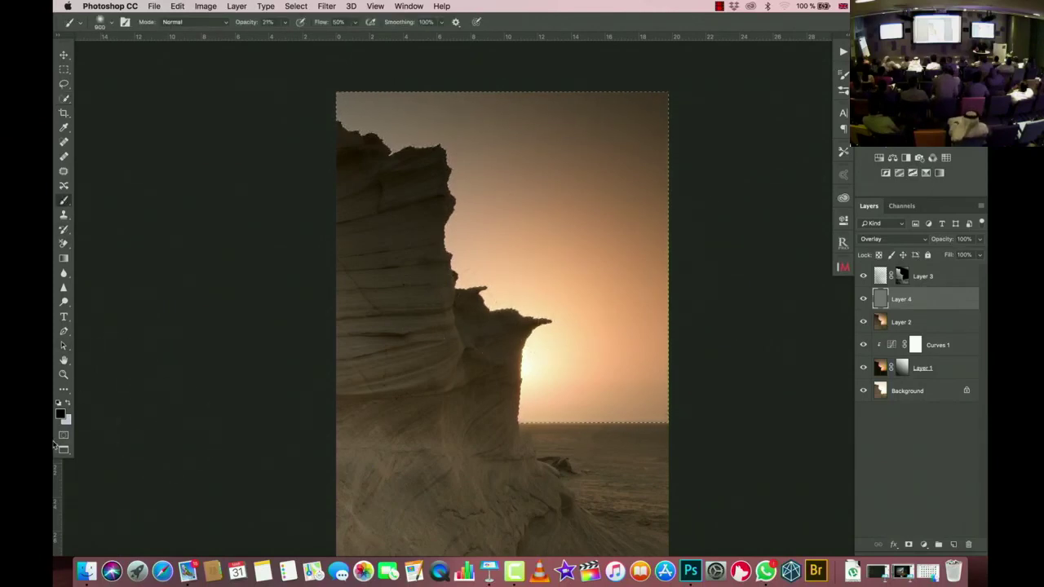
{"action": "left_click", "coordinate": [61, 415]}
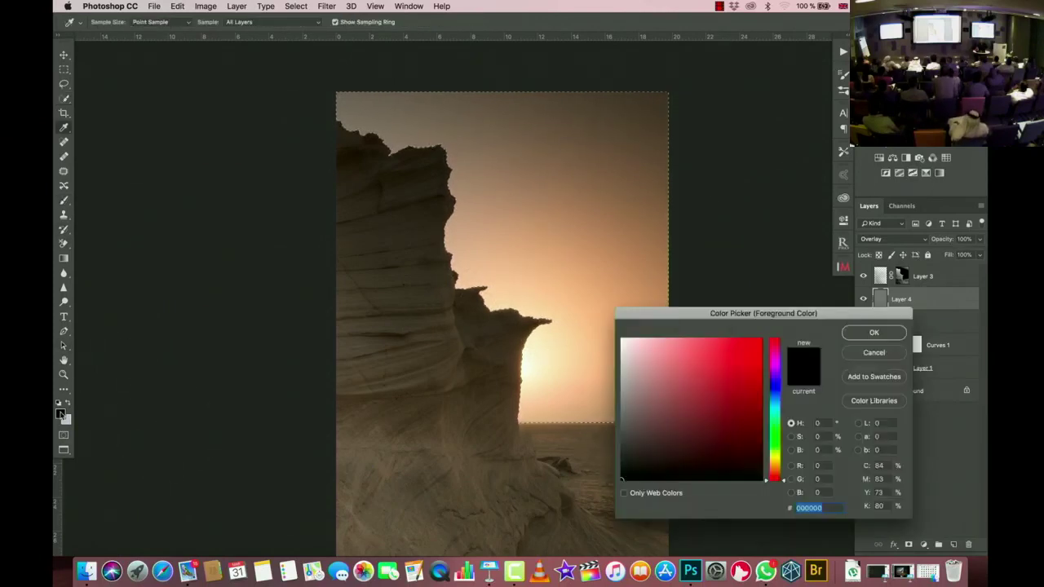
{"action": "left_click", "coordinate": [573, 263]}
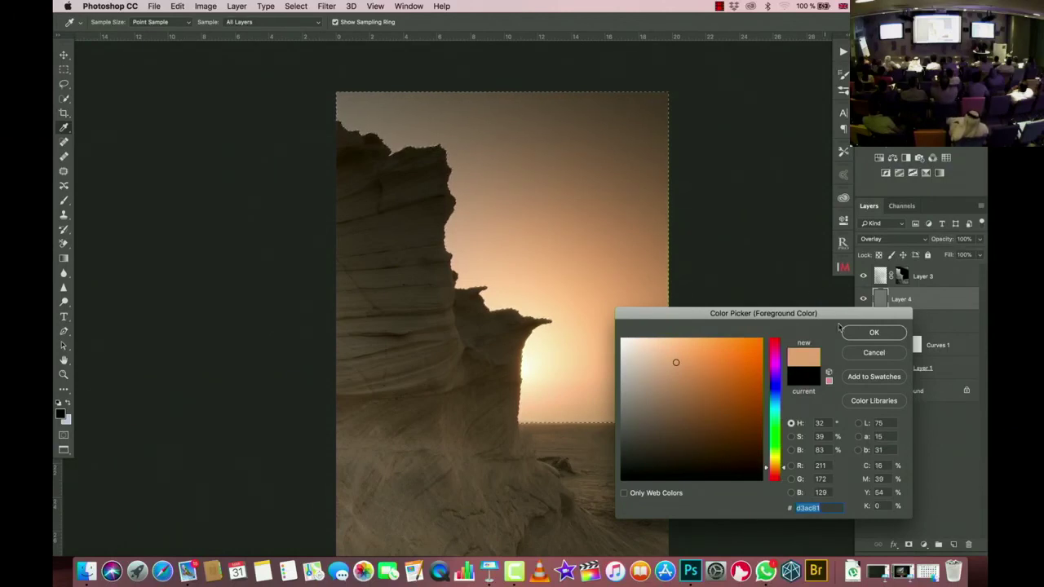
{"action": "left_click", "coordinate": [869, 331]}
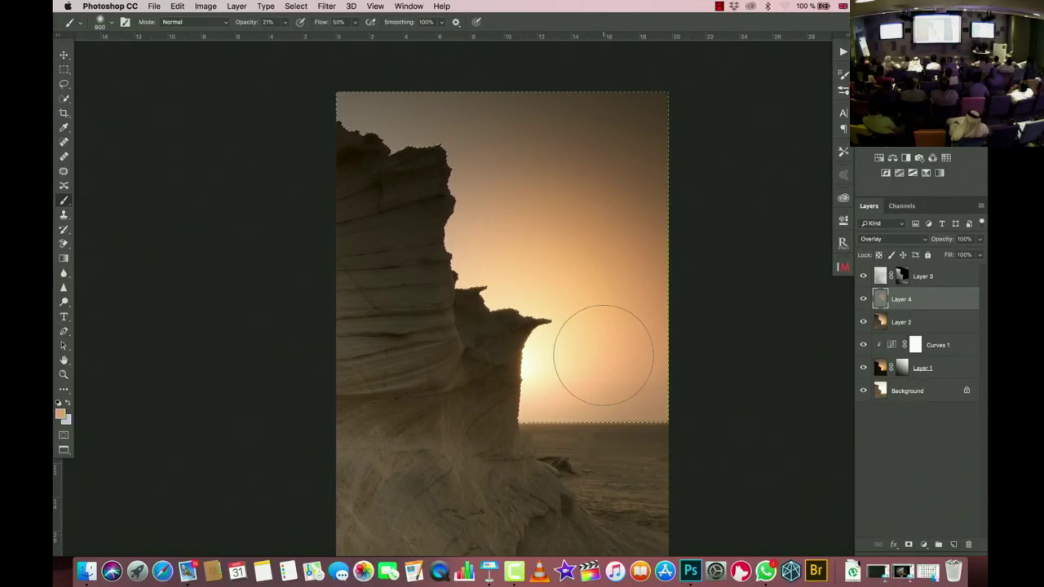
Step: Deselect the sky, brush the warm glow near the sun at the rock's edge, and lower the brush opacity to 8%
{"action": "key", "text": "super+minus"}
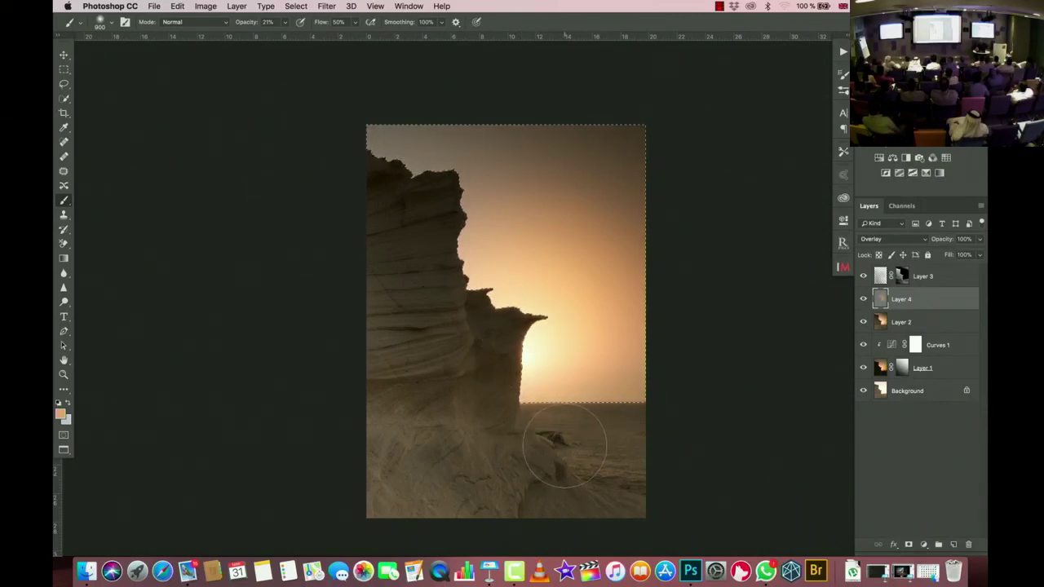
{"action": "key", "text": "super+d"}
{"action": "left_click_drag", "start_coordinate": [560, 375], "coordinate": [531, 351]}
{"action": "left_click_drag", "start_coordinate": [251, 25], "coordinate": [244, 25]}
{"action": "type", "text": "8"}
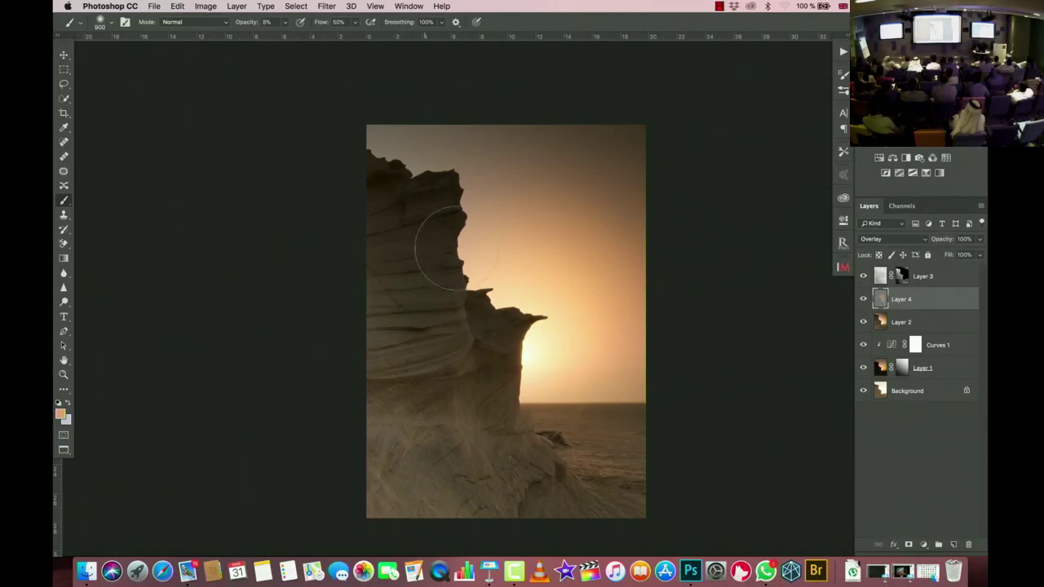
Step: Compare the sky with and without the painted glow by toggling Layer 4's visibility
{"action": "left_click", "coordinate": [863, 299]}
{"action": "left_click", "coordinate": [863, 299]}
{"action": "left_click", "coordinate": [864, 299]}
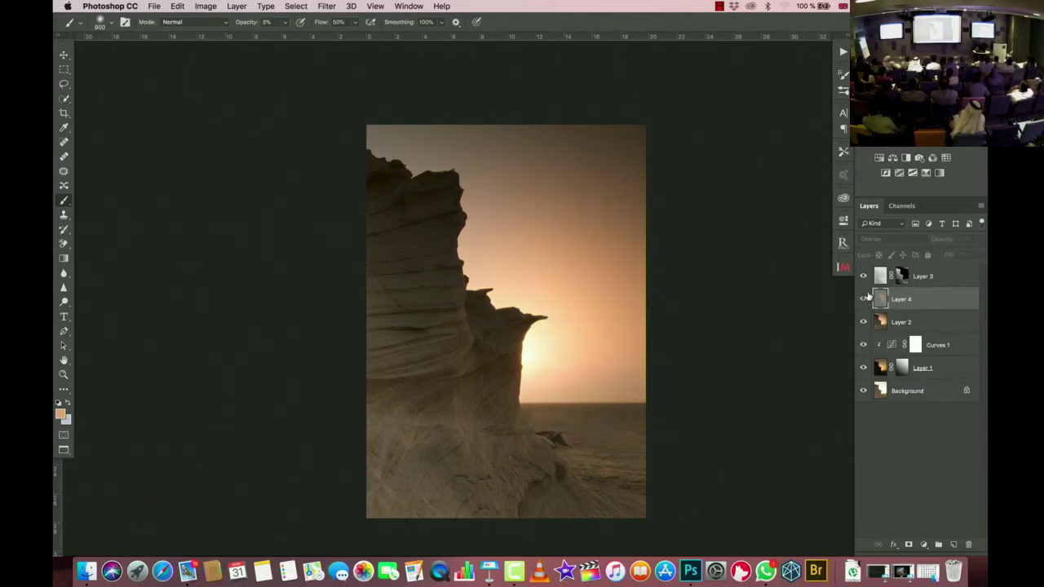
{"action": "left_click", "coordinate": [865, 299]}
{"action": "left_click", "coordinate": [863, 299]}
{"action": "left_click", "coordinate": [863, 300]}
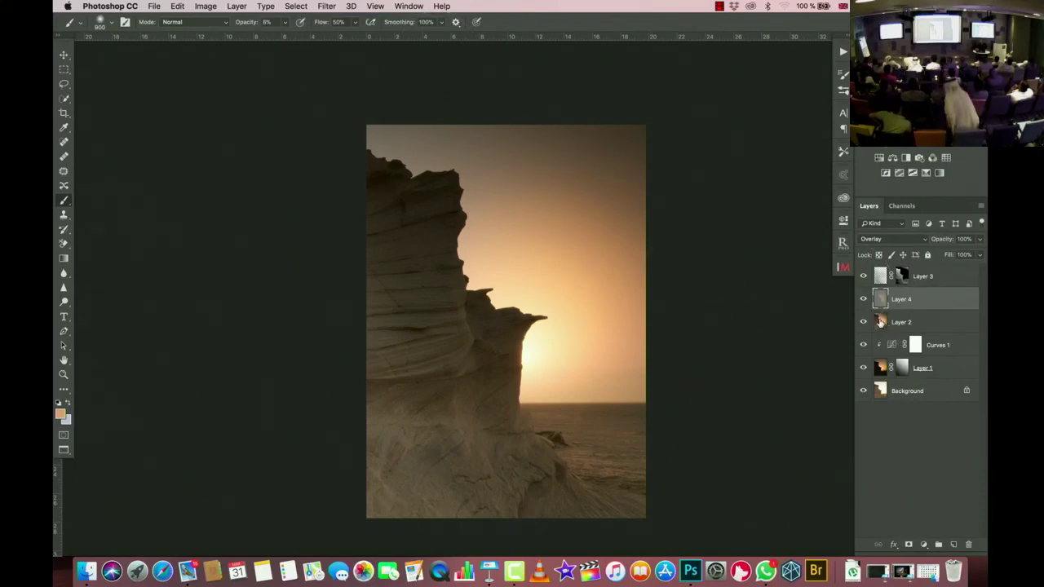
Step: Load the saved Sky channel as a new selection with Layer 2 active and check the Sky channel among the image's channels
{"action": "left_click", "coordinate": [881, 322]}
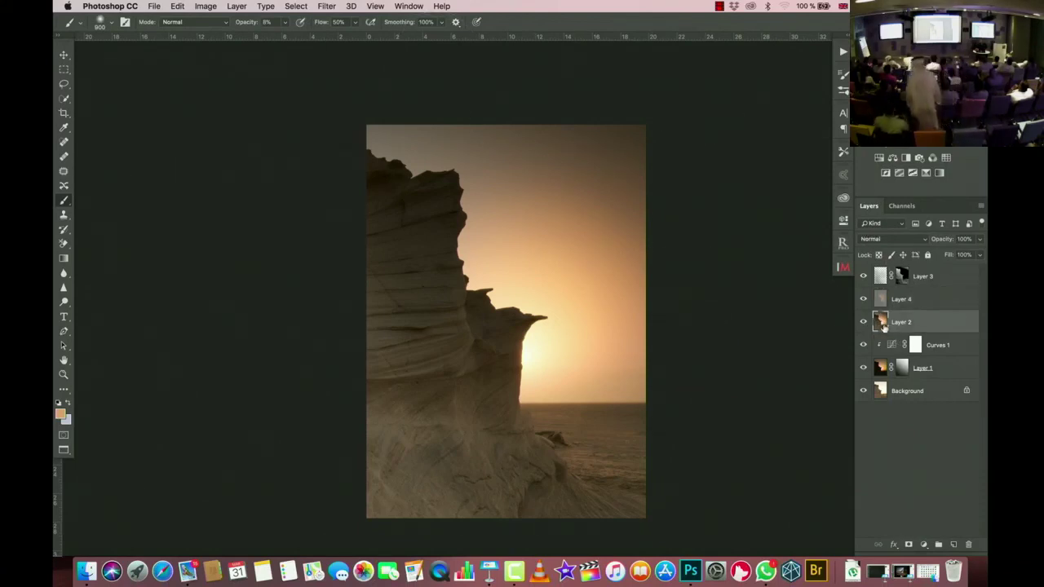
{"action": "left_click", "coordinate": [296, 6]}
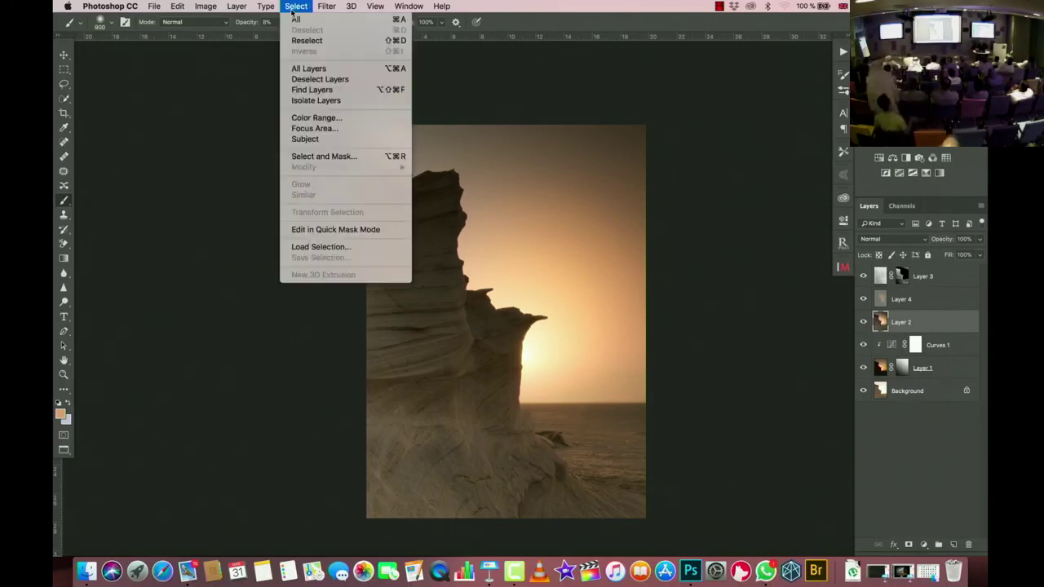
{"action": "mouse_move", "coordinate": [292, 7]}
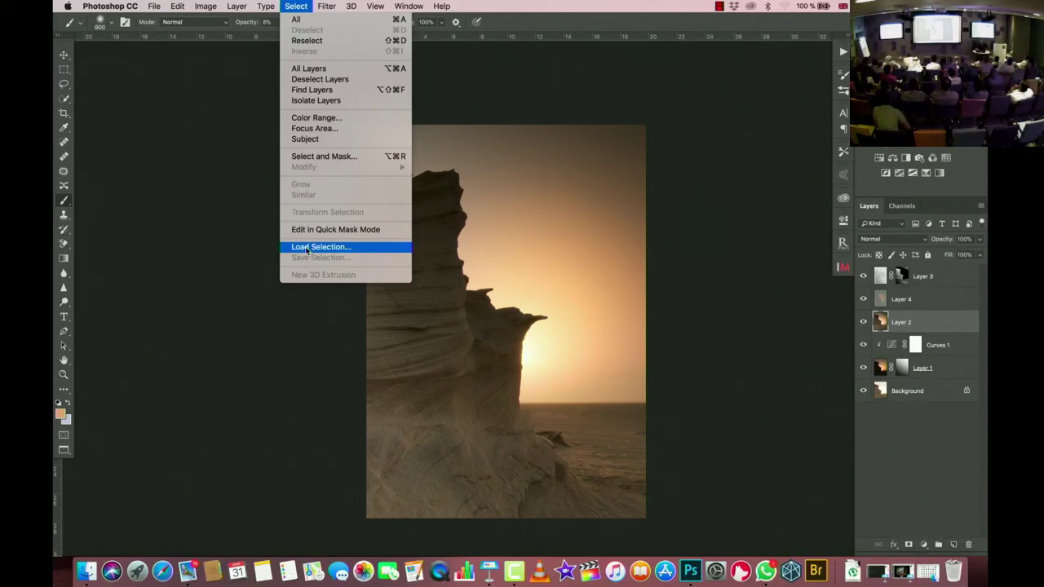
{"action": "left_click", "coordinate": [308, 247]}
{"action": "left_click", "coordinate": [548, 235]}
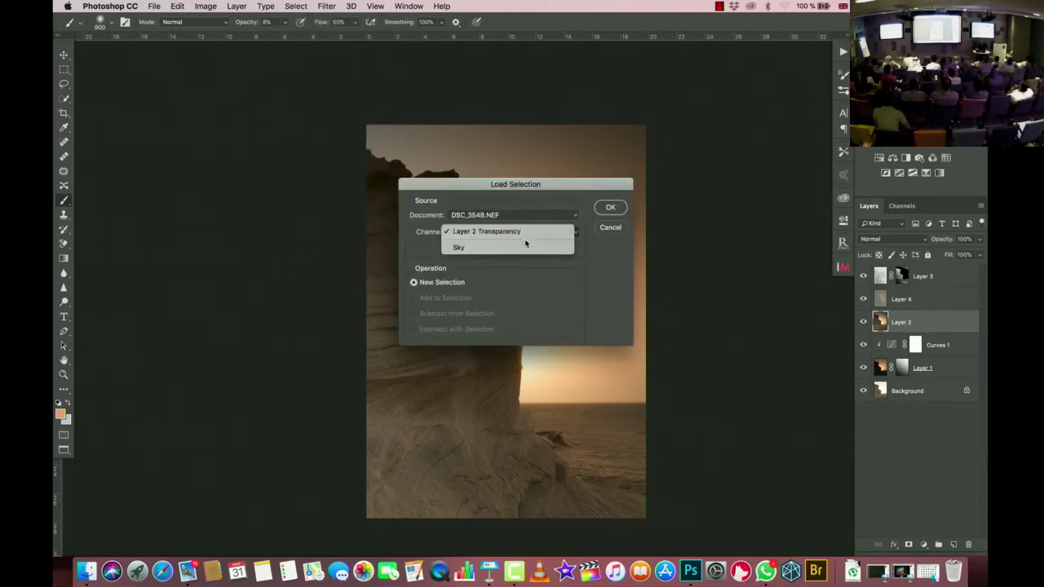
{"action": "left_click", "coordinate": [523, 244]}
{"action": "left_click", "coordinate": [613, 207]}
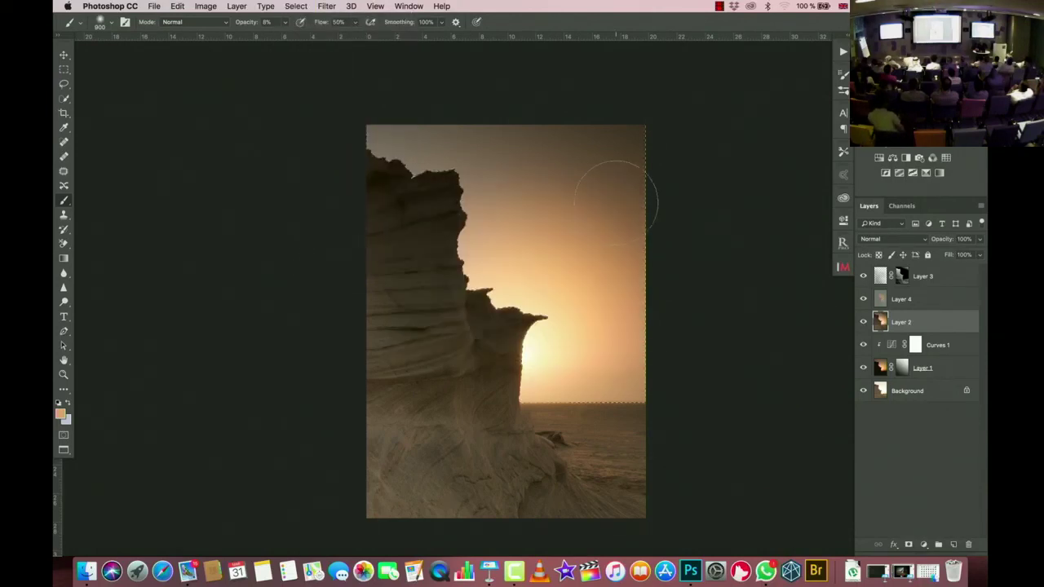
{"action": "left_click", "coordinate": [903, 206]}
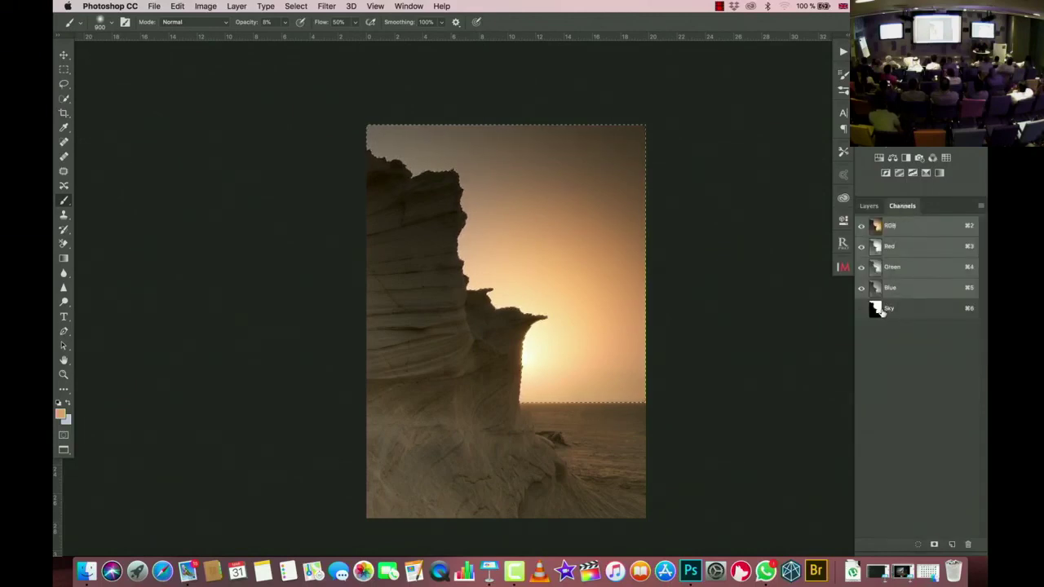
{"action": "left_click", "coordinate": [868, 206]}
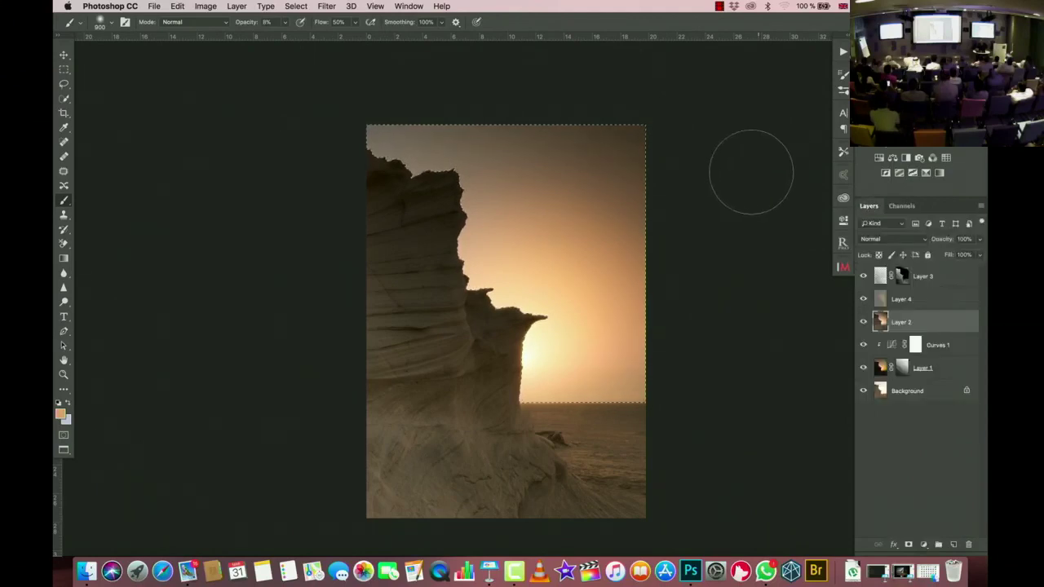
Step: Invert the sky selection and add a Curves adjustment layer that slightly darkens the midtones of the rock and ground
{"action": "left_click", "coordinate": [296, 6]}
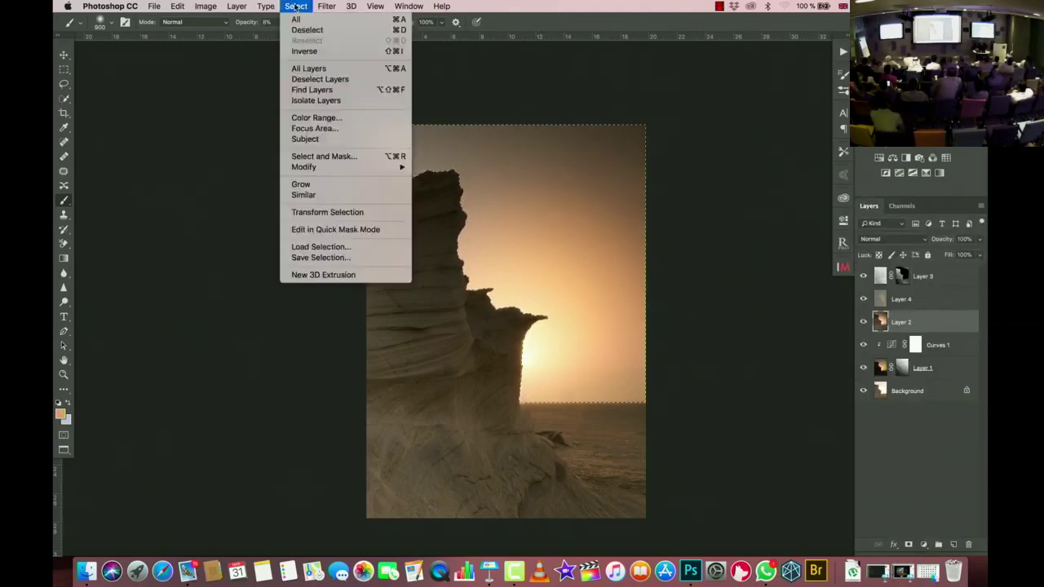
{"action": "left_click", "coordinate": [303, 54]}
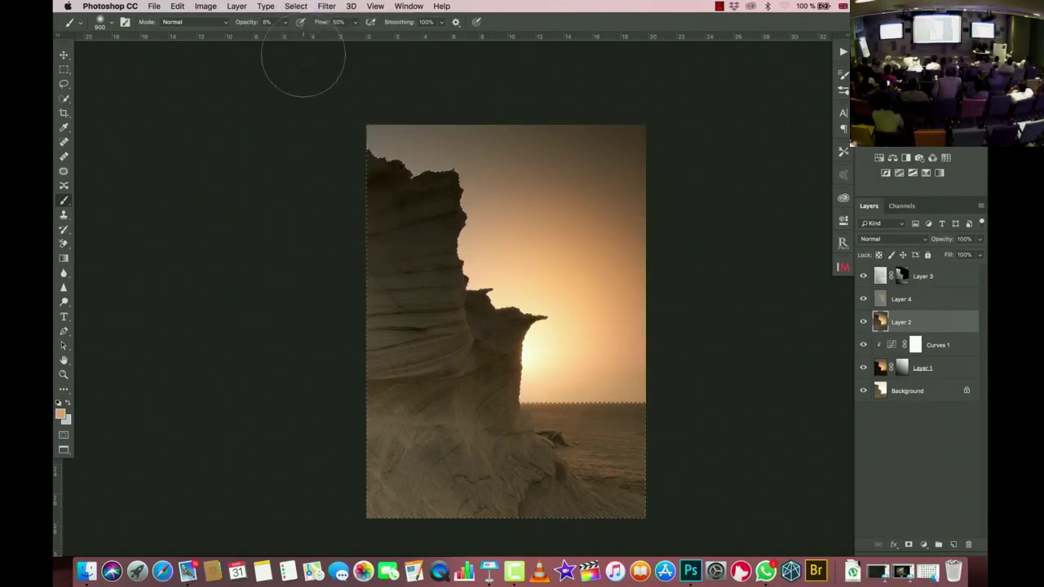
{"action": "left_click", "coordinate": [905, 158]}
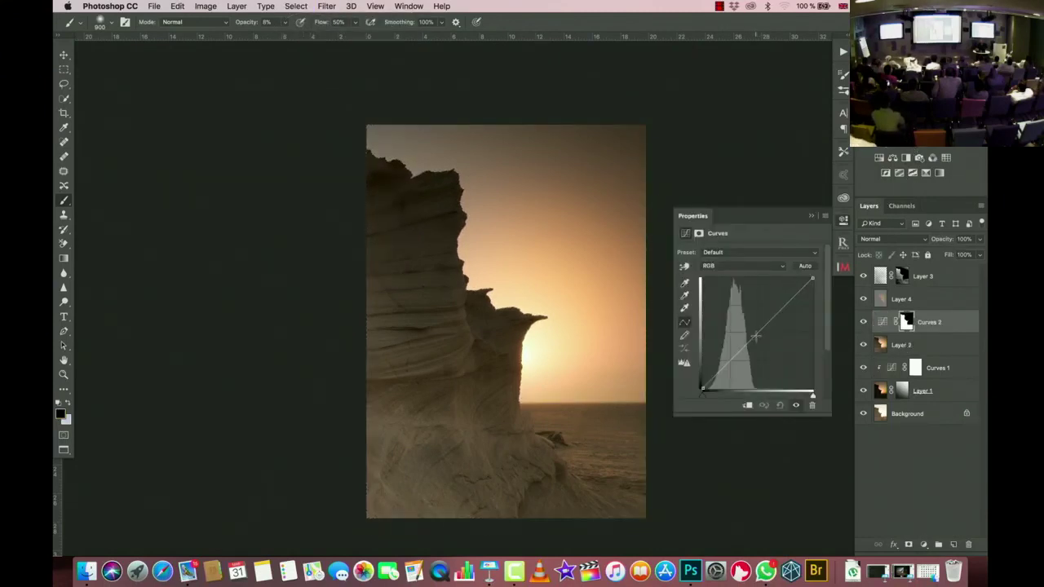
{"action": "left_click_drag", "start_coordinate": [755, 334], "coordinate": [759, 337]}
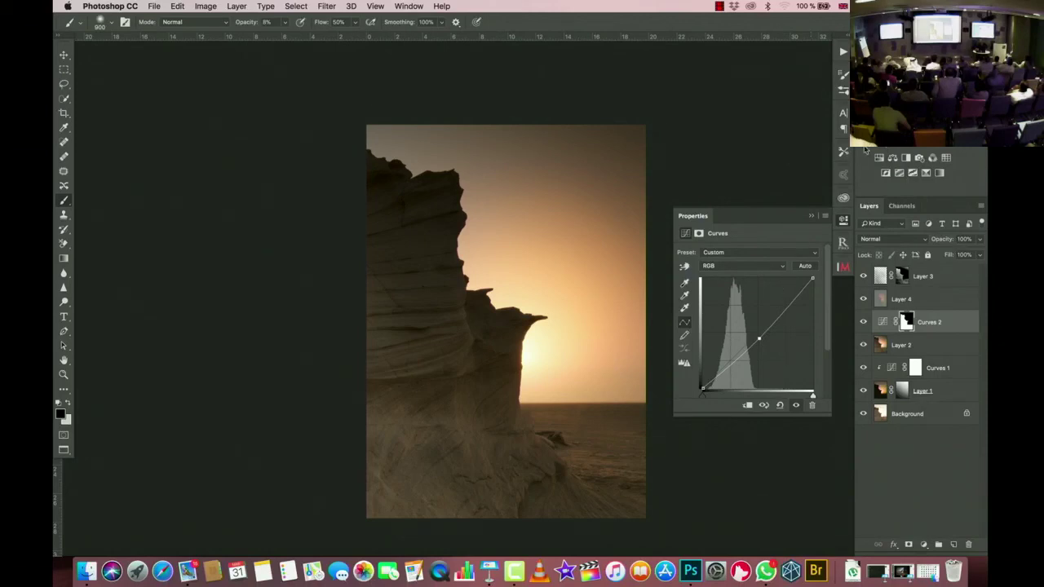
{"action": "left_click", "coordinate": [811, 217]}
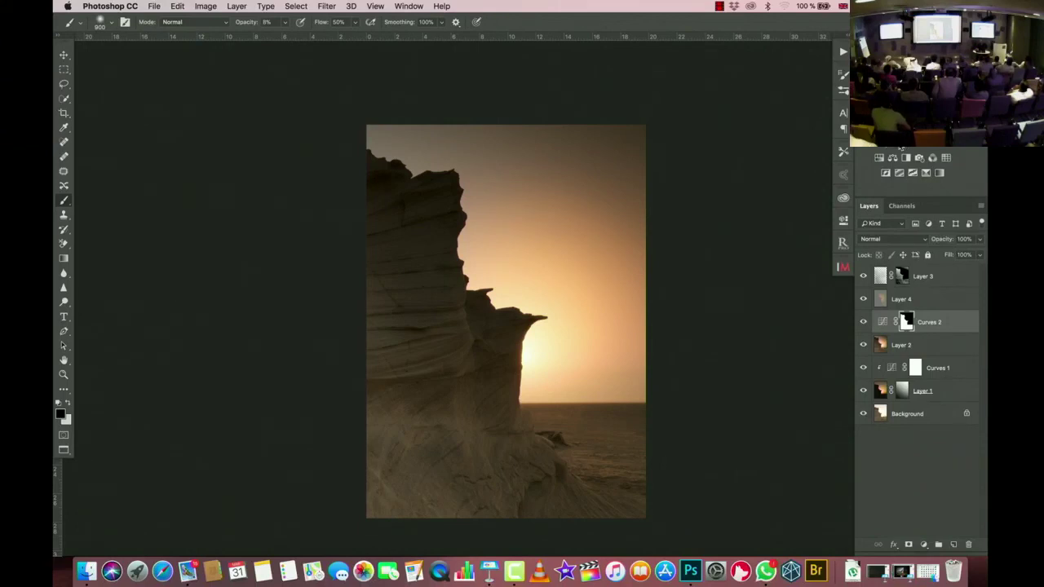
{"action": "left_click", "coordinate": [893, 157]}
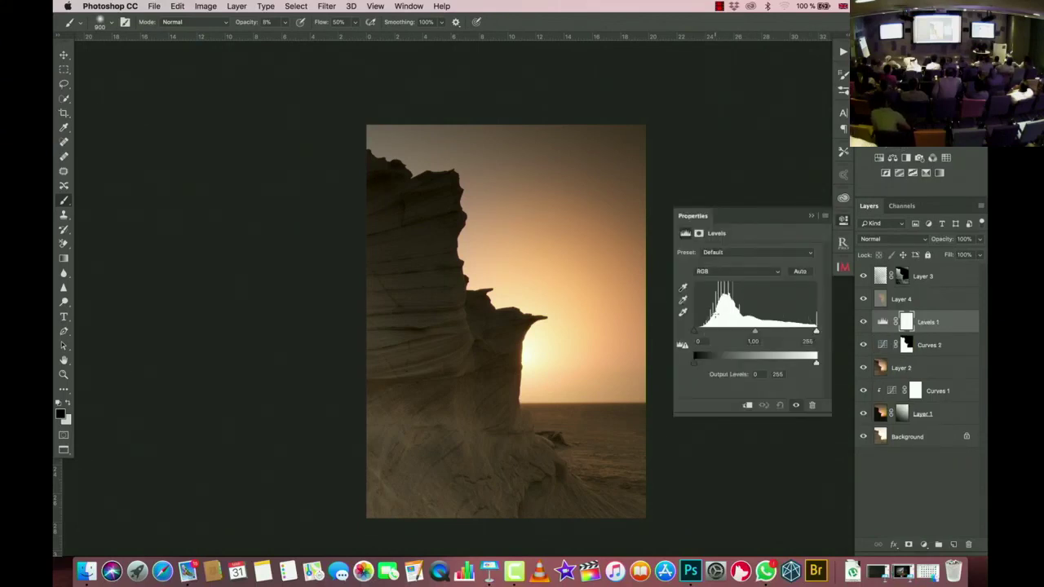
{"action": "left_click", "coordinate": [812, 215]}
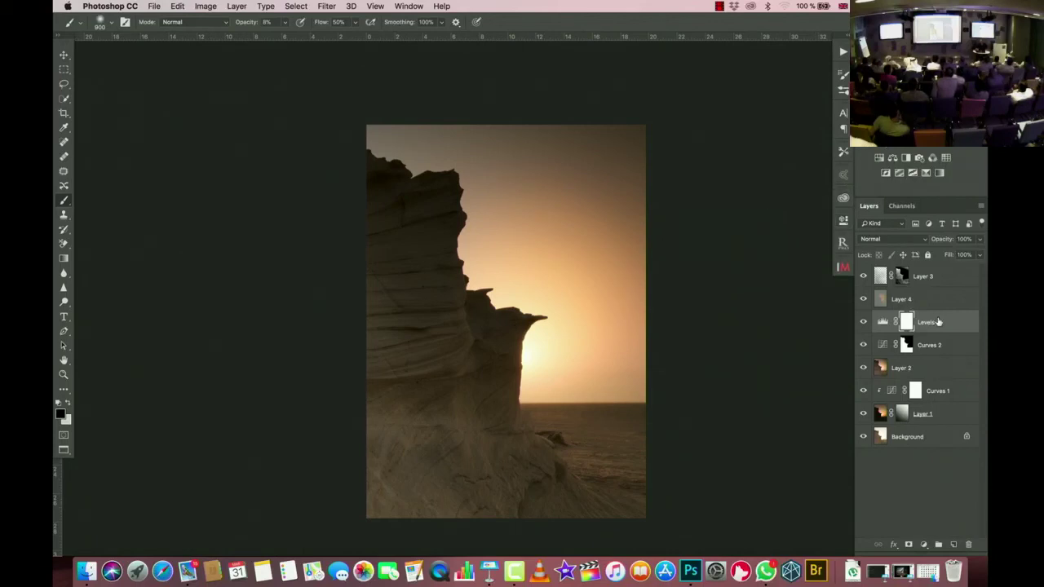
{"action": "left_click_drag", "start_coordinate": [935, 321], "coordinate": [968, 543]}
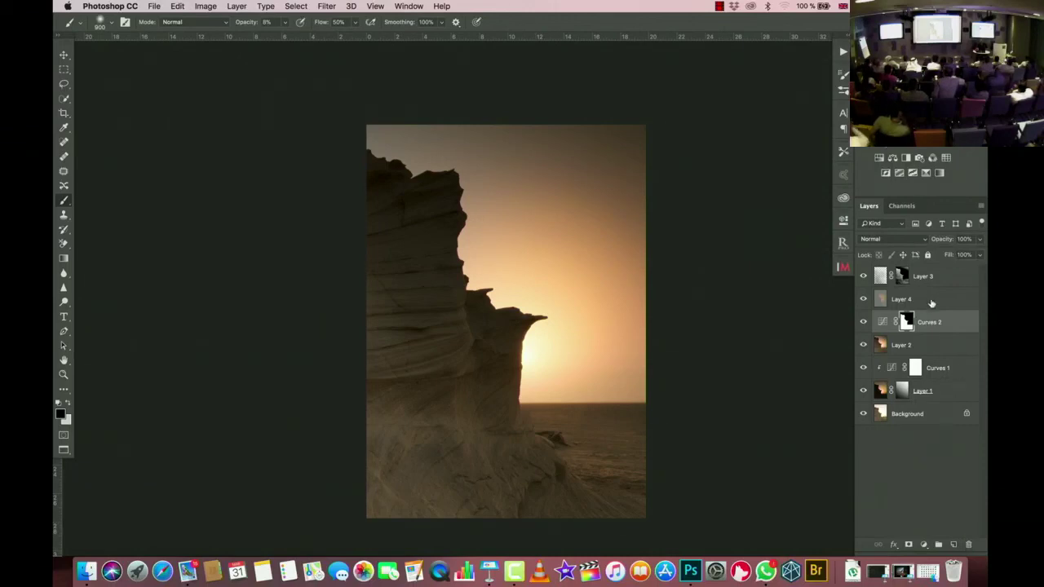
Step: Add a Color Balance adjustment layer above Curves 2 with the midtones shifted to +14 red and -2 toward magenta
{"action": "left_click", "coordinate": [892, 158]}
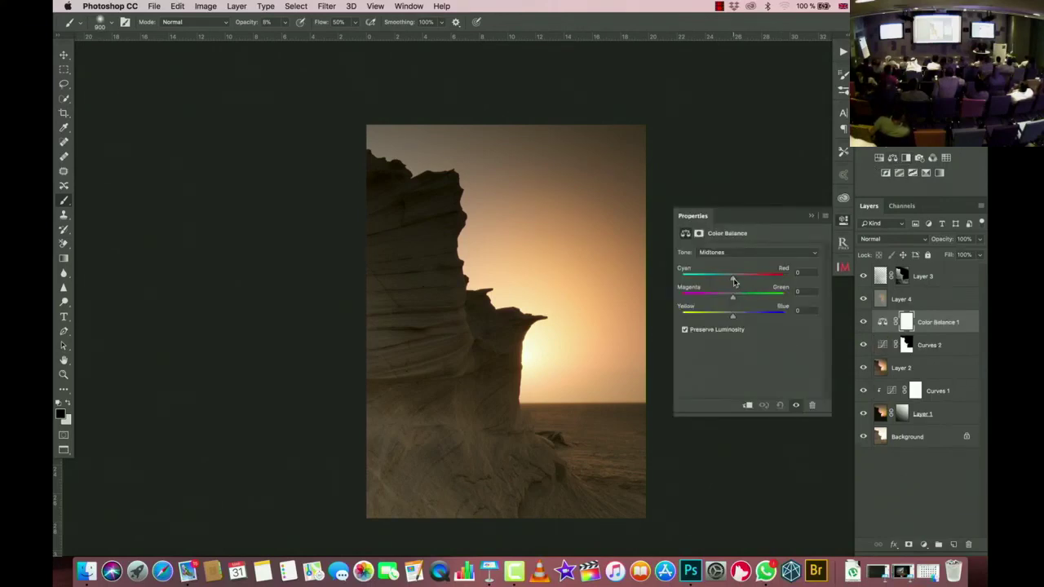
{"action": "left_click_drag", "start_coordinate": [736, 281], "coordinate": [740, 281]}
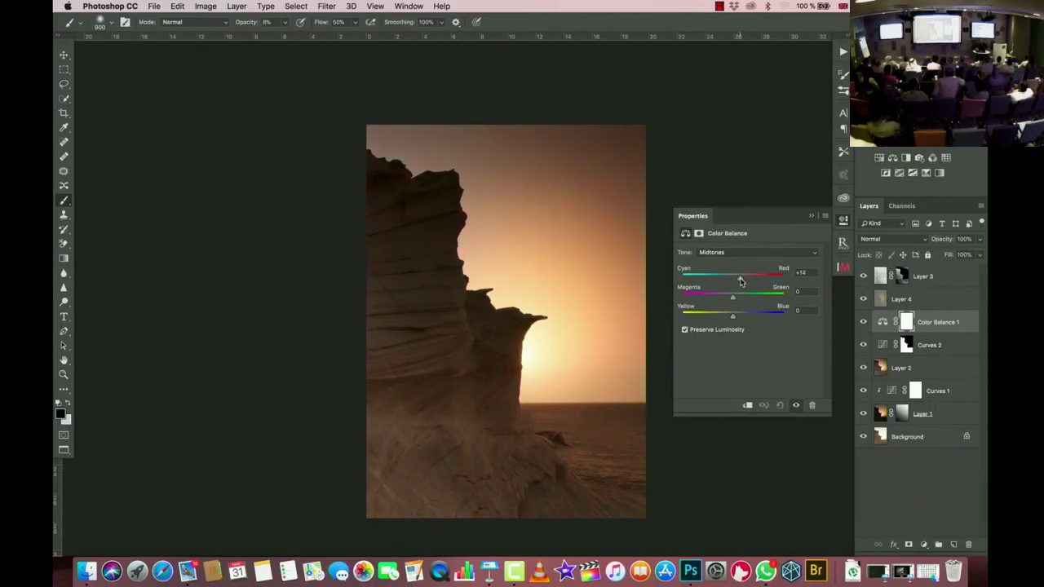
{"action": "left_click", "coordinate": [733, 299]}
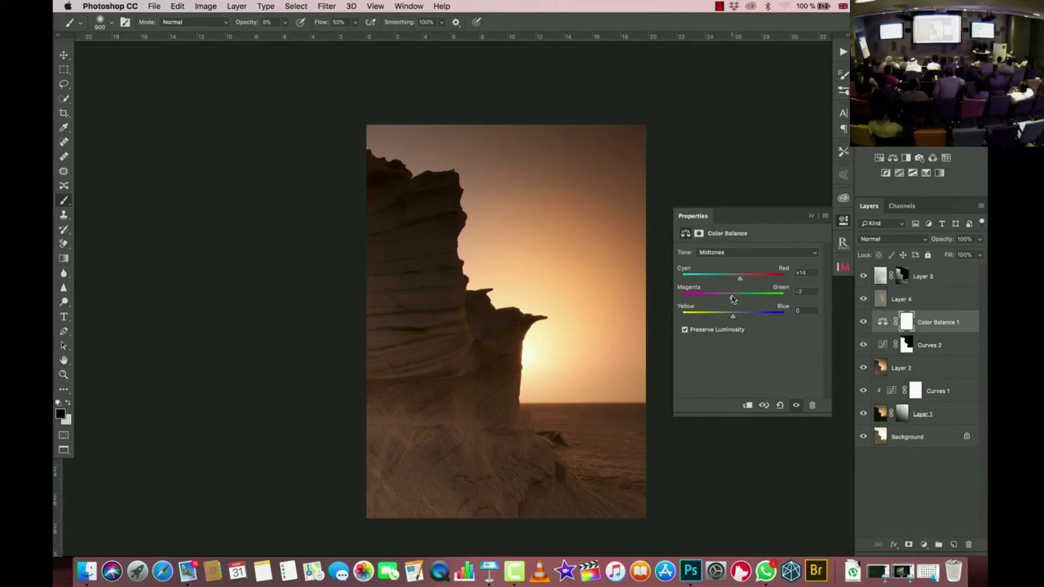
{"action": "left_click", "coordinate": [811, 215]}
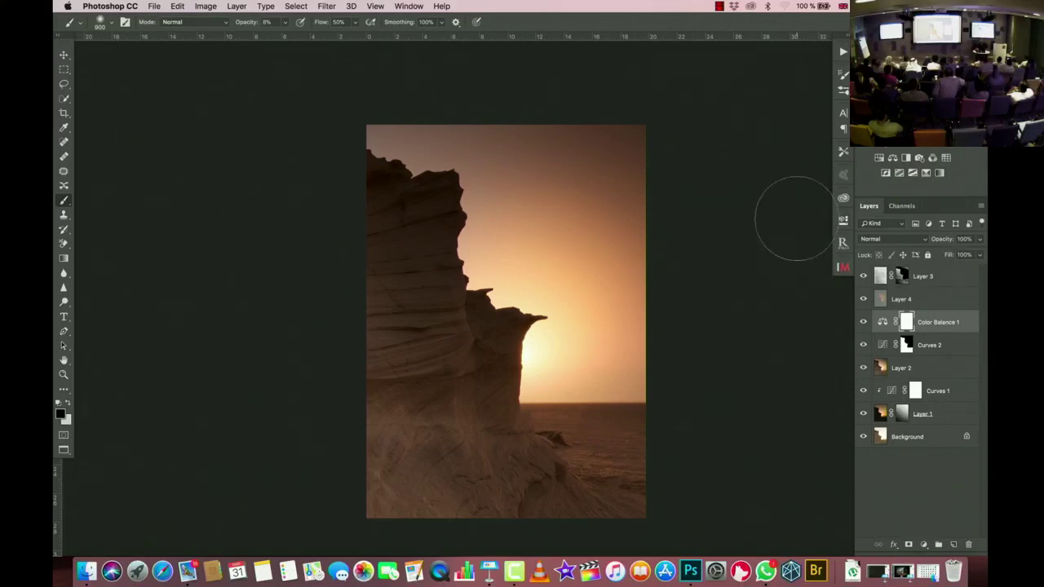
Step: Preview the color-balanced photo in full screen mode and return to the standard screen
{"action": "scroll", "coordinate": [510, 234], "scroll_direction": "up", "scroll_amount": 3}
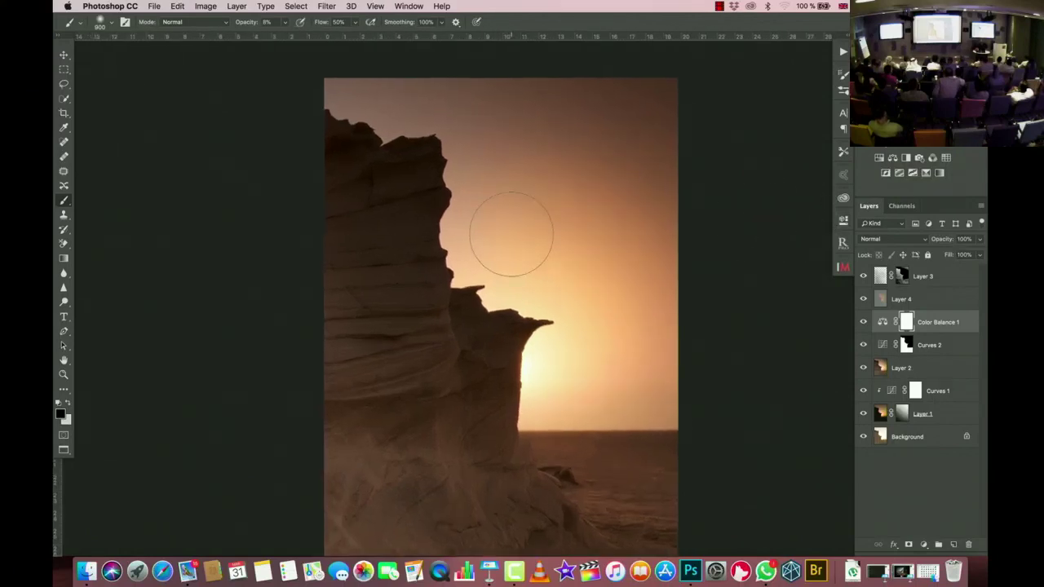
{"action": "scroll", "coordinate": [510, 234], "scroll_direction": "down", "scroll_amount": 2}
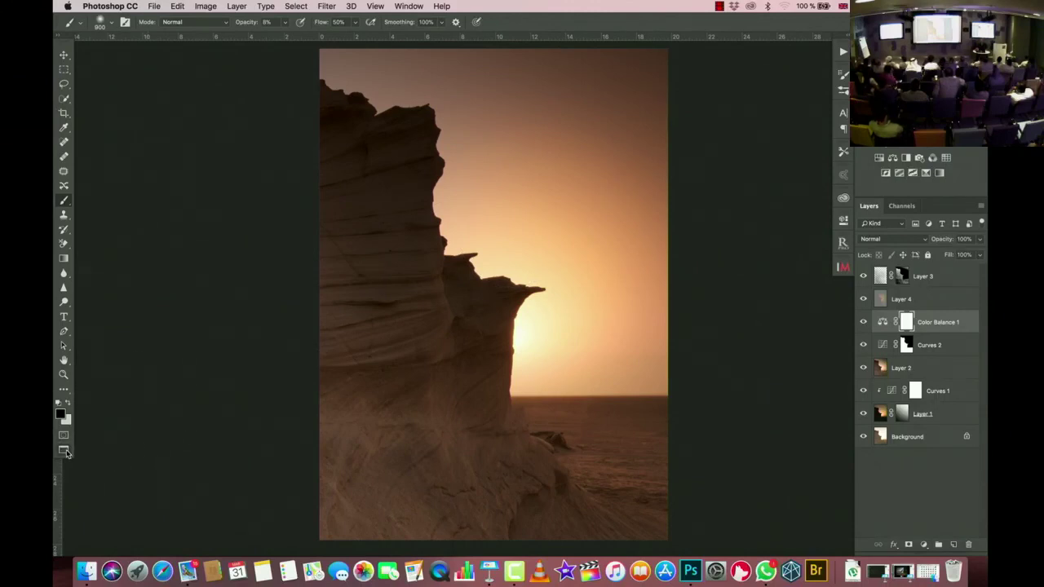
{"action": "left_click", "coordinate": [67, 454]}
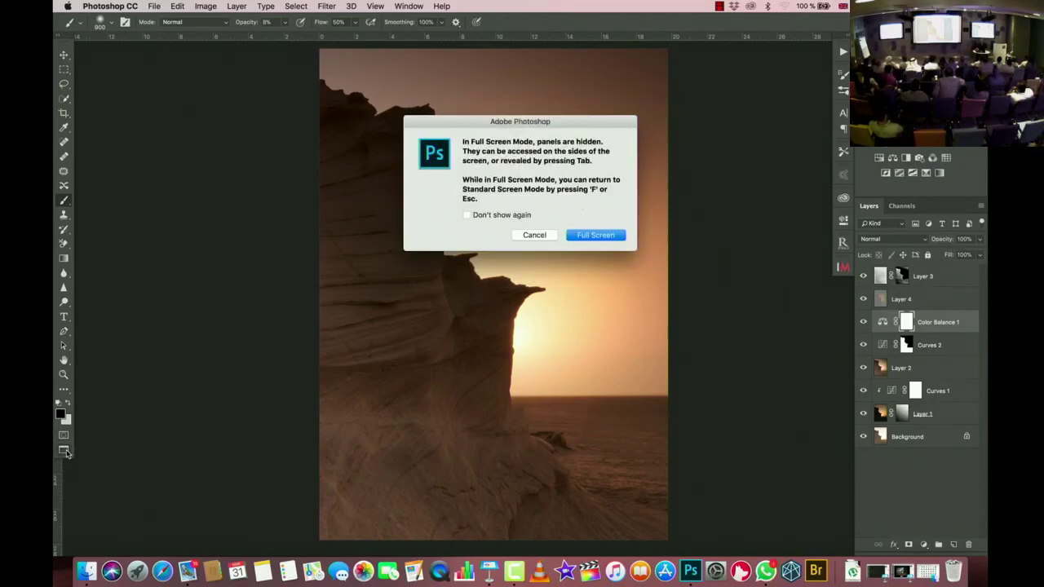
{"action": "left_click", "coordinate": [600, 234]}
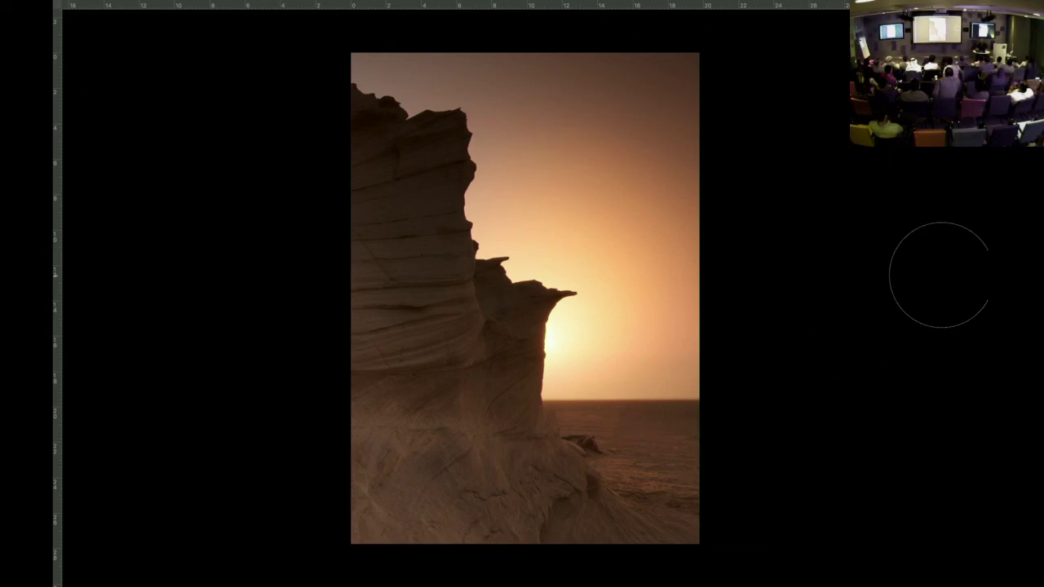
{"action": "key", "text": "f"}
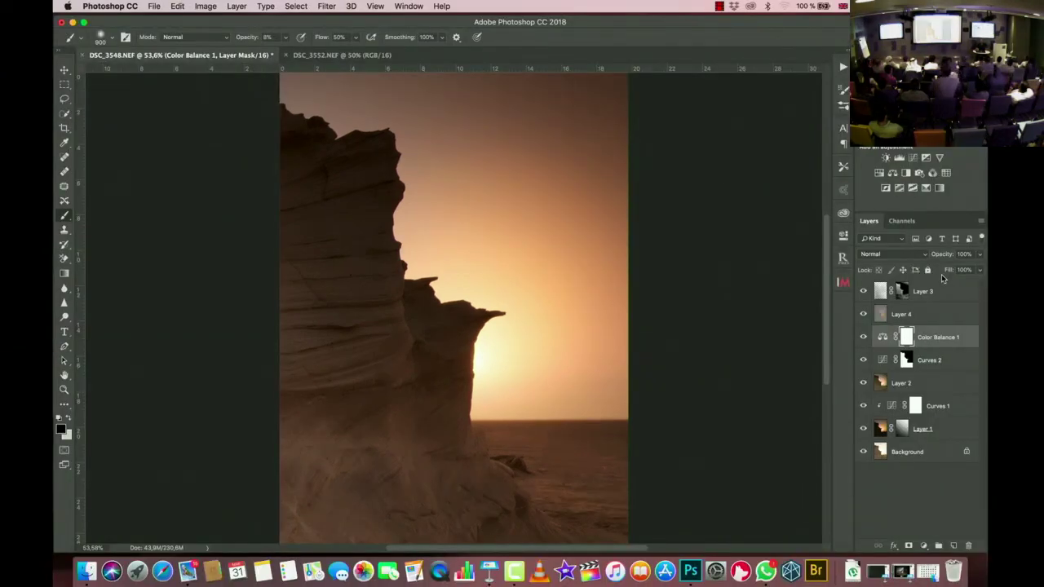
{"action": "scroll", "coordinate": [170, 269], "scroll_direction": "down", "scroll_amount": 2}
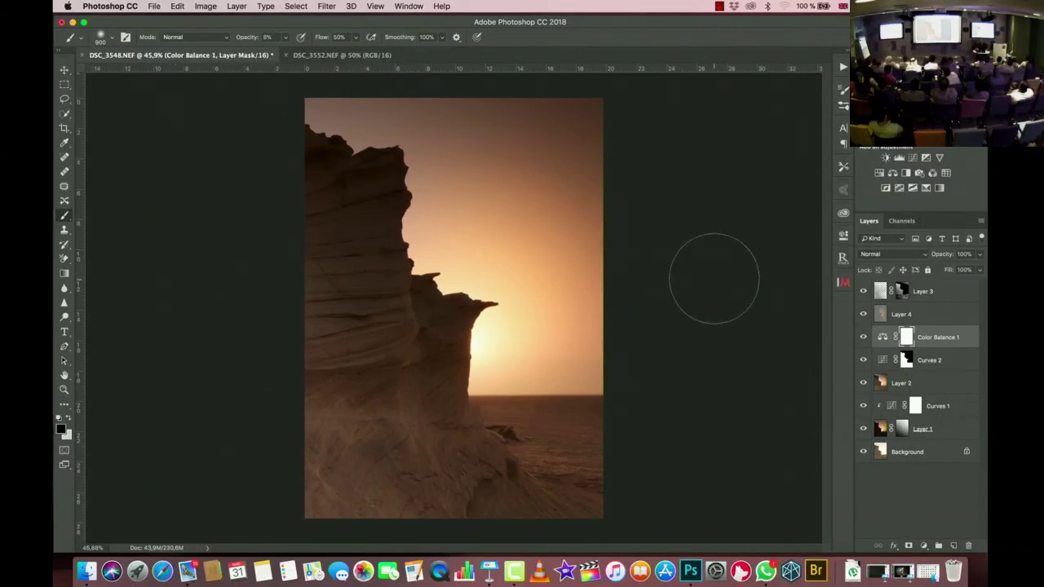
Step: Stamp all visible layers into a new layer above Layer 3 and open it in Color Efex Pro 4
{"action": "left_click", "coordinate": [956, 291]}
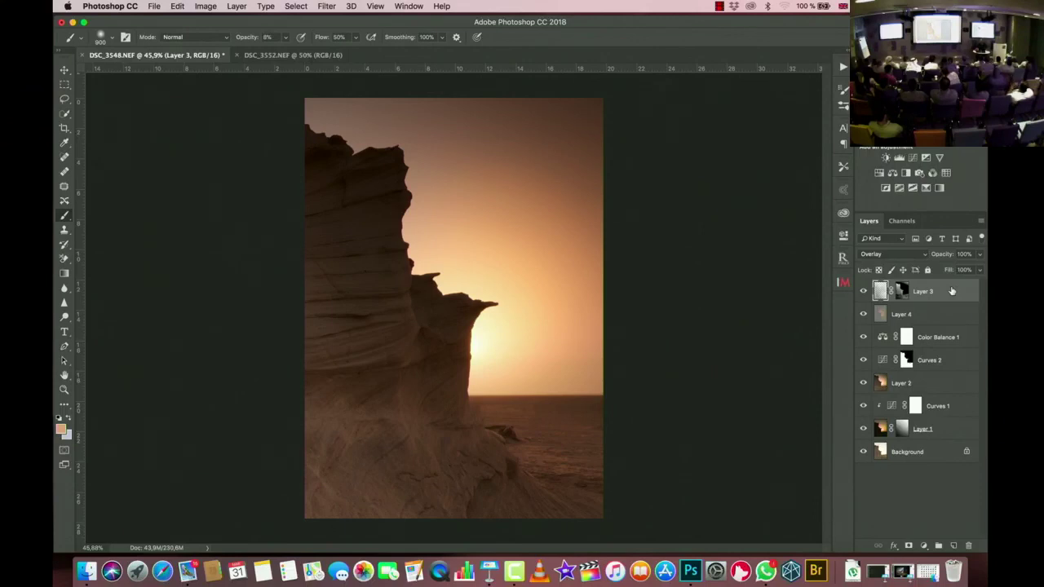
{"action": "key", "text": "super+alt+shift+e"}
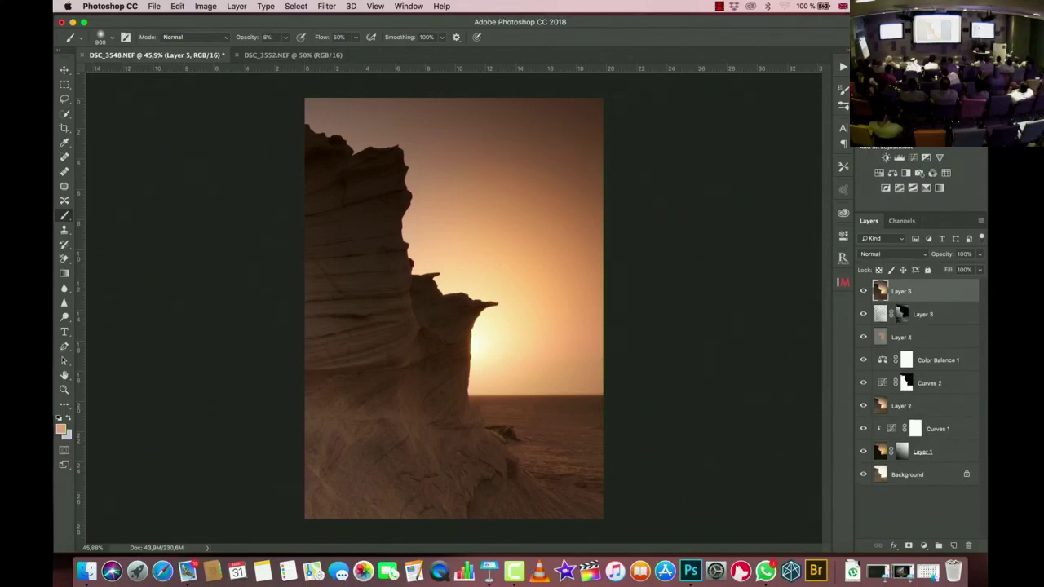
{"action": "left_click", "coordinate": [325, 5]}
{"action": "mouse_move", "coordinate": [440, 271]}
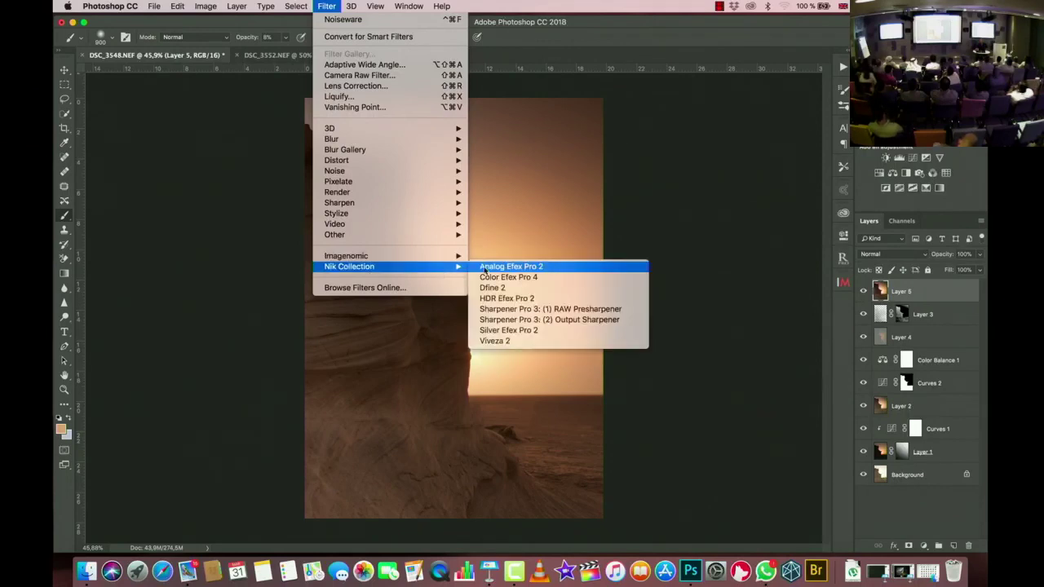
{"action": "left_click", "coordinate": [507, 277]}
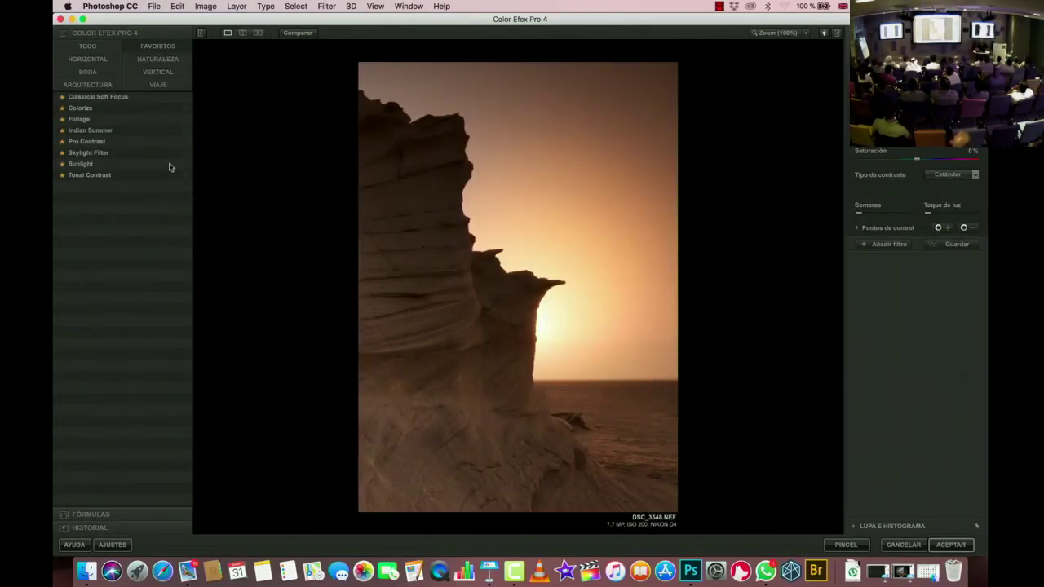
Step: Apply the Skylight Filter and a Pro Contrast filter with dynamic contrast at 19% to the stamped layer
{"action": "left_click", "coordinate": [889, 244]}
{"action": "left_click", "coordinate": [88, 154]}
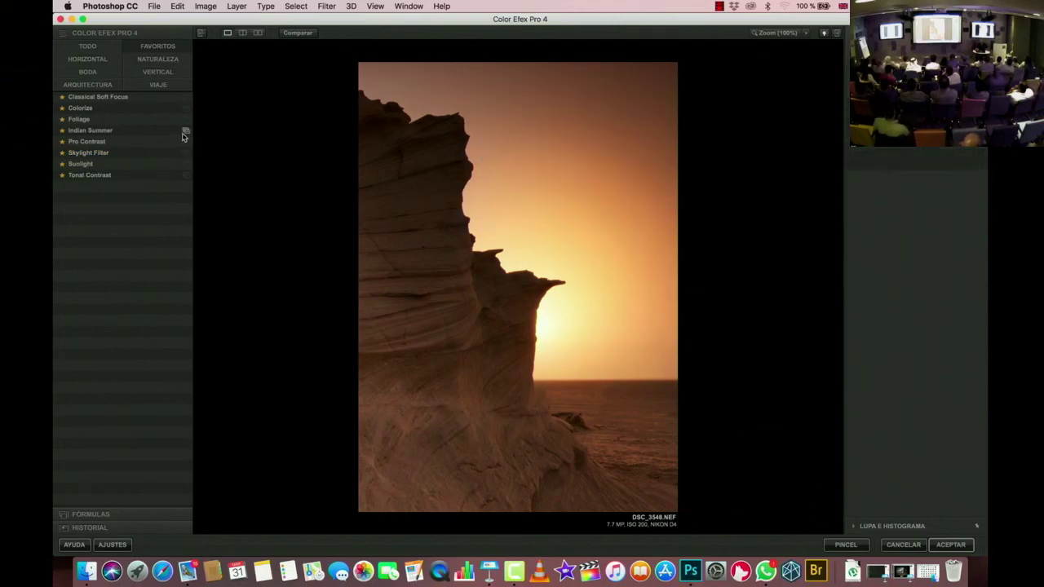
{"action": "left_click", "coordinate": [87, 143]}
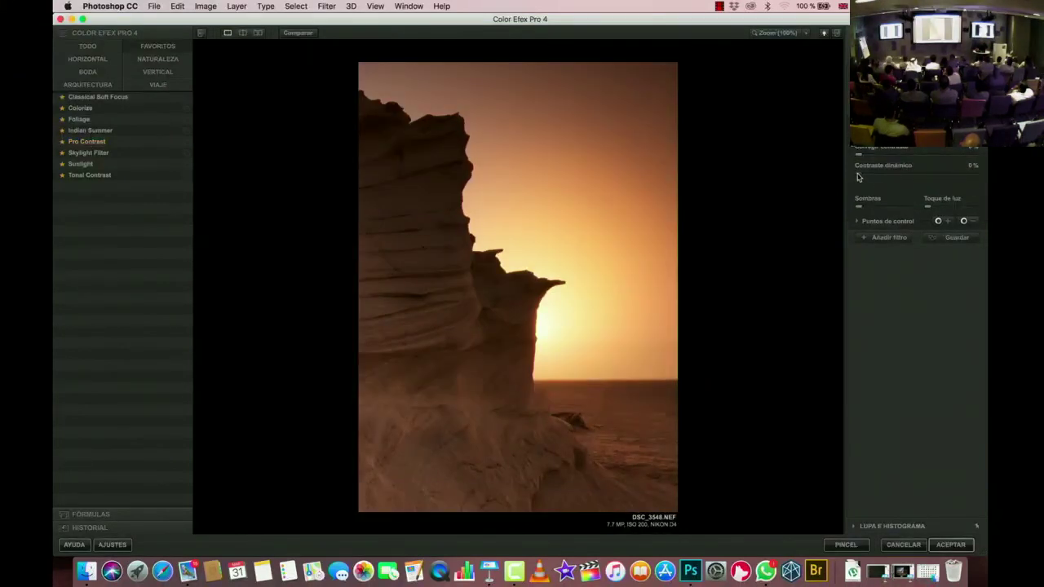
{"action": "left_click_drag", "start_coordinate": [857, 175], "coordinate": [883, 180]}
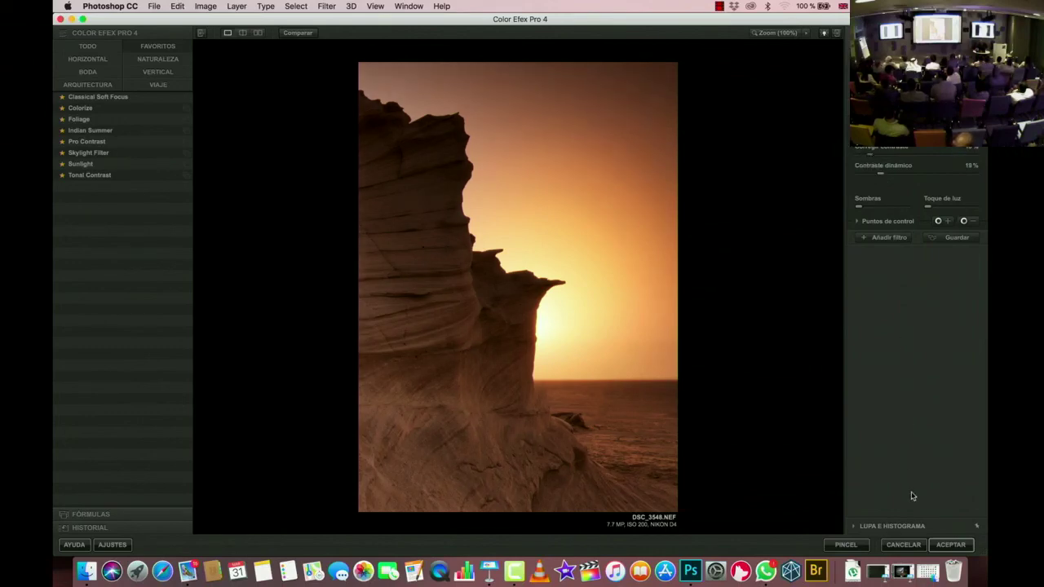
{"action": "left_click", "coordinate": [949, 544]}
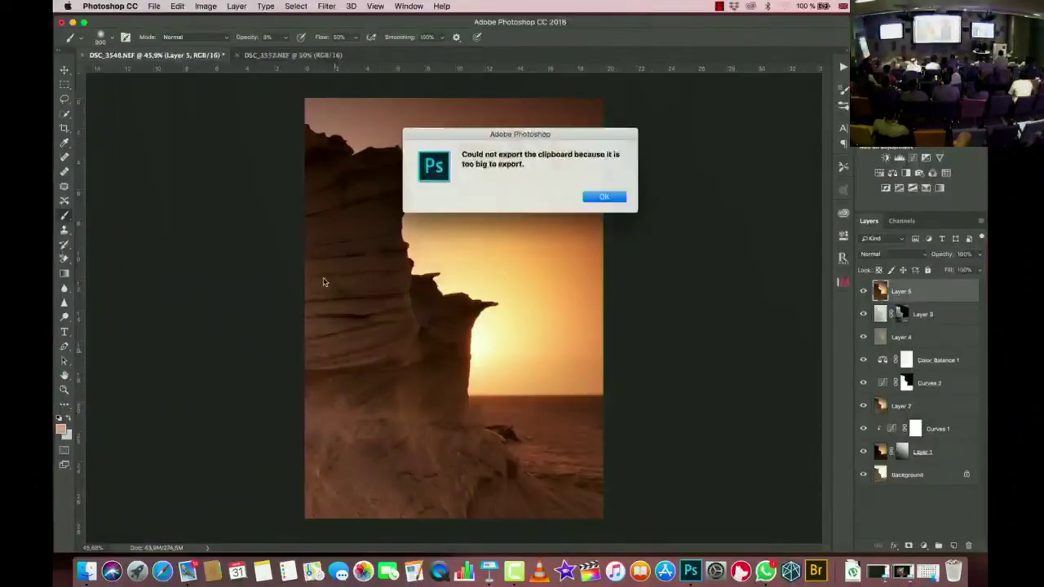
{"action": "left_click", "coordinate": [618, 197]}
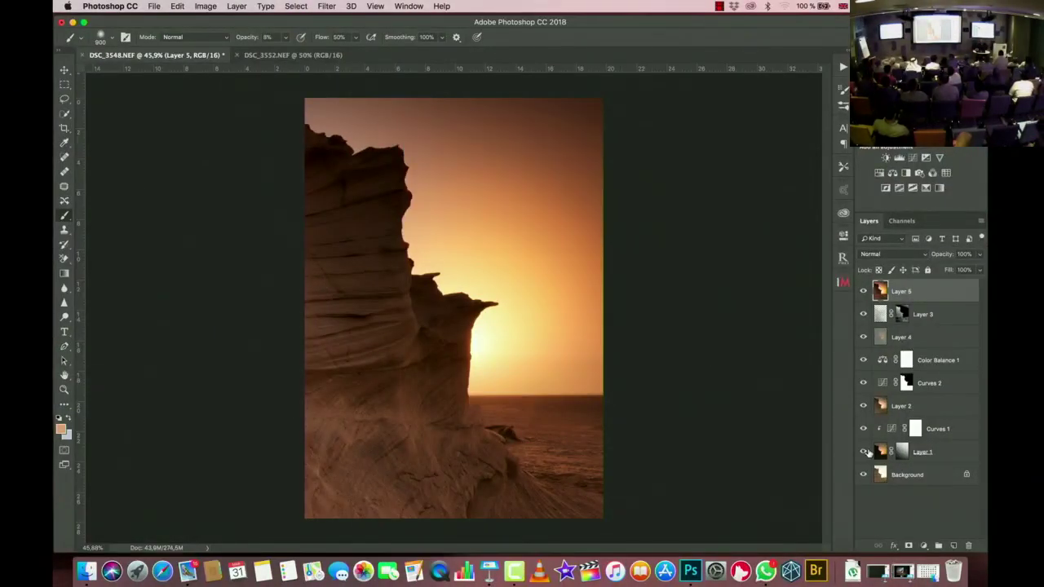
Step: Hide the layers from Layer 1 up to Layer 3 and toggle Layer 5 to compare the result with the original Background
{"action": "left_click_drag", "start_coordinate": [863, 451], "coordinate": [861, 318]}
{"action": "left_click", "coordinate": [863, 292]}
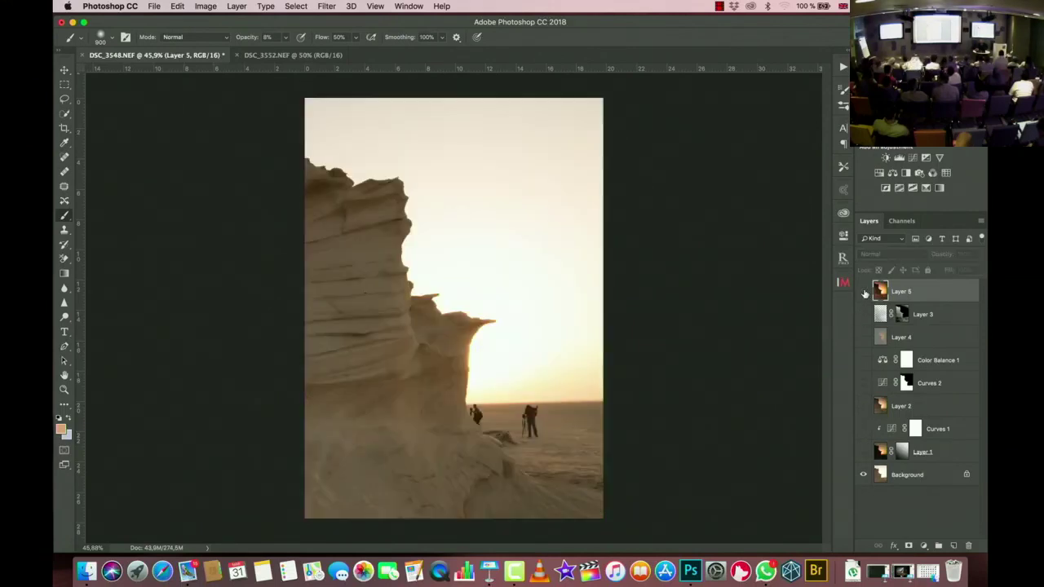
{"action": "left_click", "coordinate": [863, 292]}
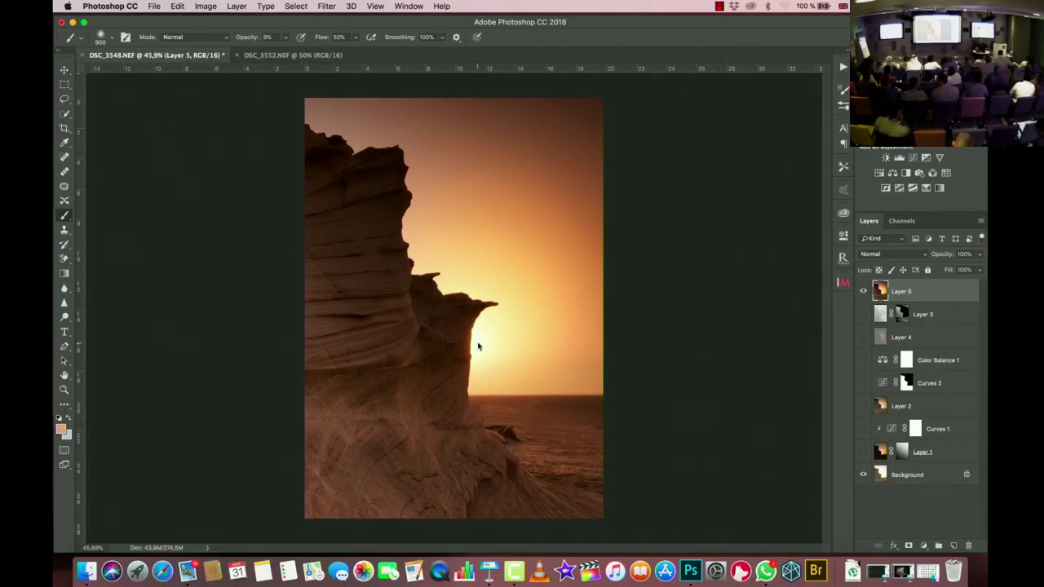
Step: Examine the rock edge, the horizon and the retouched desert floor beside the rock's base up close
{"action": "scroll", "coordinate": [478, 346], "scroll_direction": "up", "scroll_amount": 10}
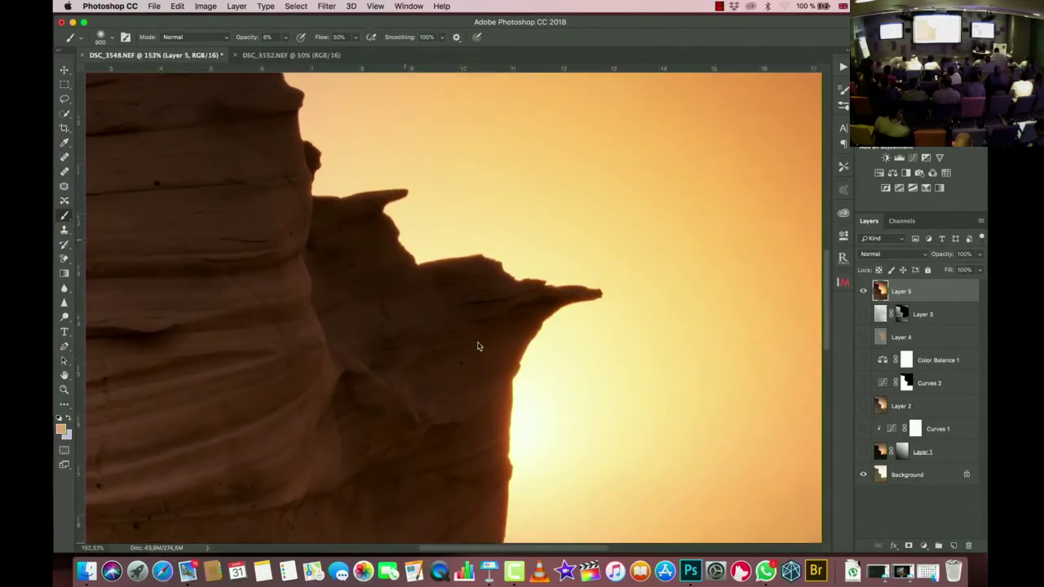
{"action": "scroll", "coordinate": [478, 347], "scroll_direction": "up", "scroll_amount": 4}
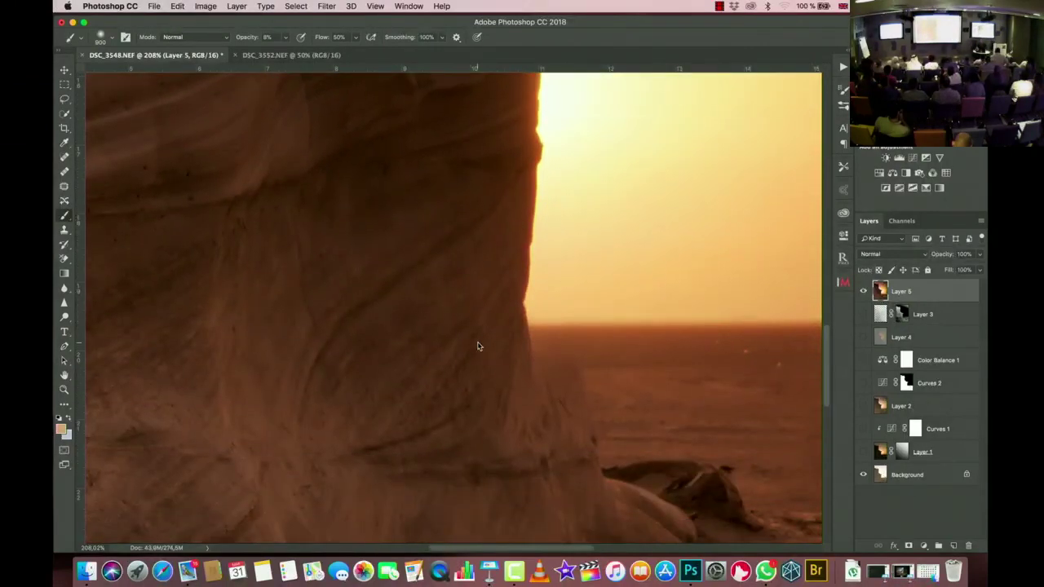
{"action": "scroll", "coordinate": [478, 347], "scroll_direction": "down", "scroll_amount": 10}
{"action": "scroll", "coordinate": [478, 346], "scroll_direction": "right", "scroll_amount": 8}
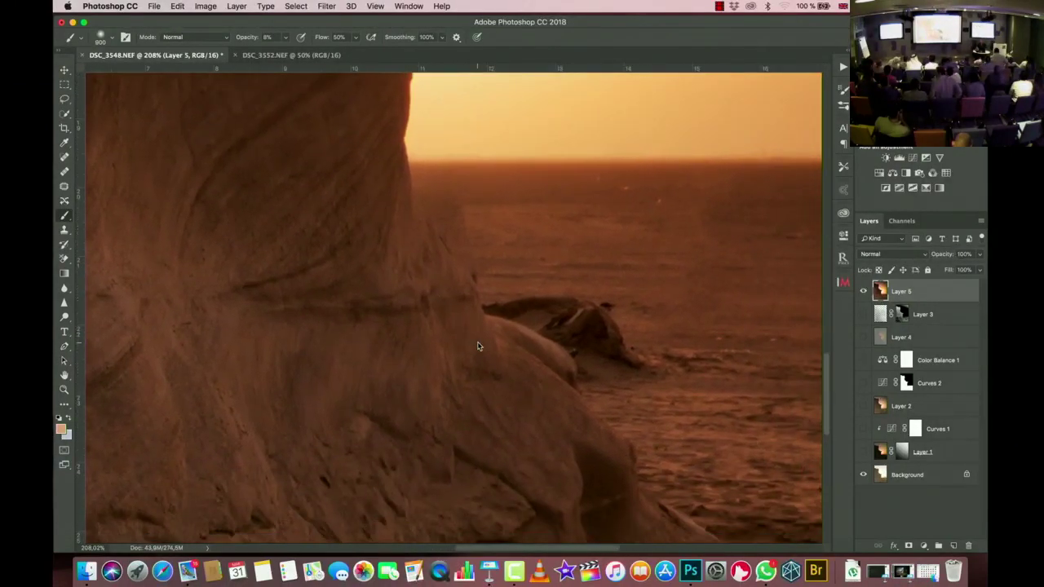
{"action": "scroll", "coordinate": [478, 346], "scroll_direction": "down", "scroll_amount": 5}
{"action": "scroll", "coordinate": [478, 346], "scroll_direction": "right", "scroll_amount": 10}
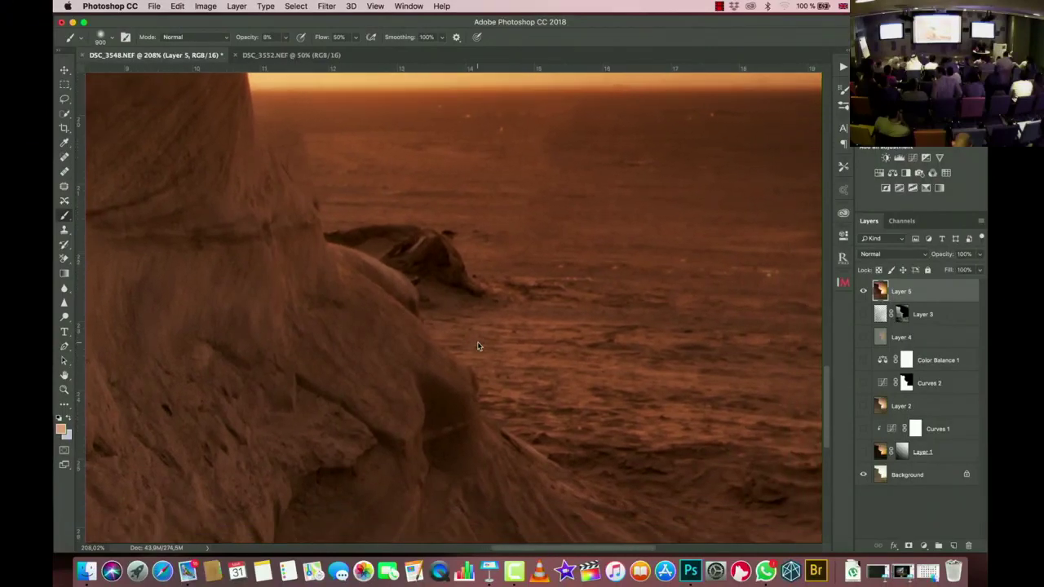
{"action": "scroll", "coordinate": [478, 347], "scroll_direction": "right", "scroll_amount": 5}
{"action": "scroll", "coordinate": [477, 346], "scroll_direction": "up", "scroll_amount": 1}
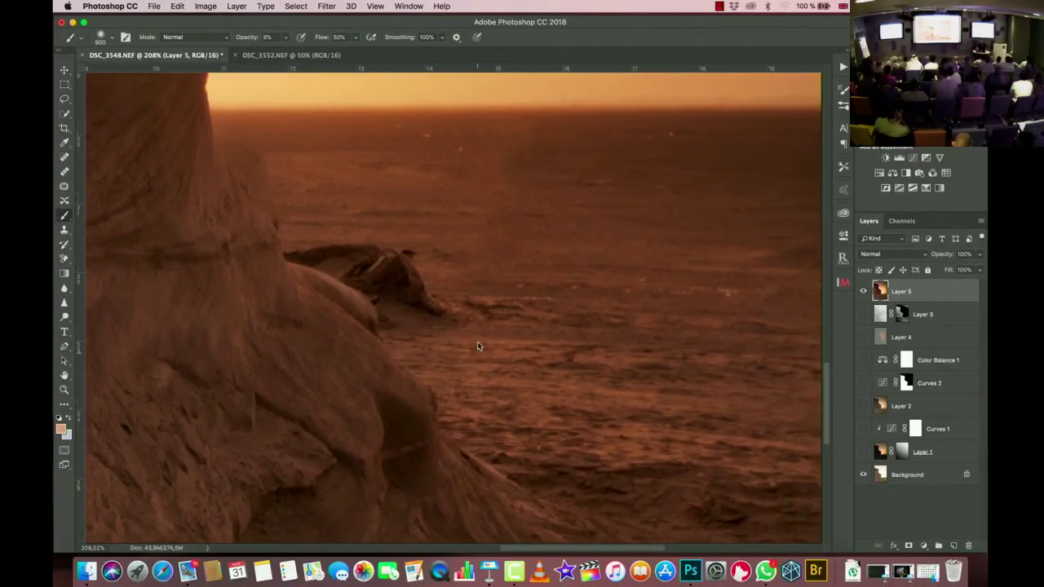
{"action": "scroll", "coordinate": [477, 347], "scroll_direction": "left", "scroll_amount": 3}
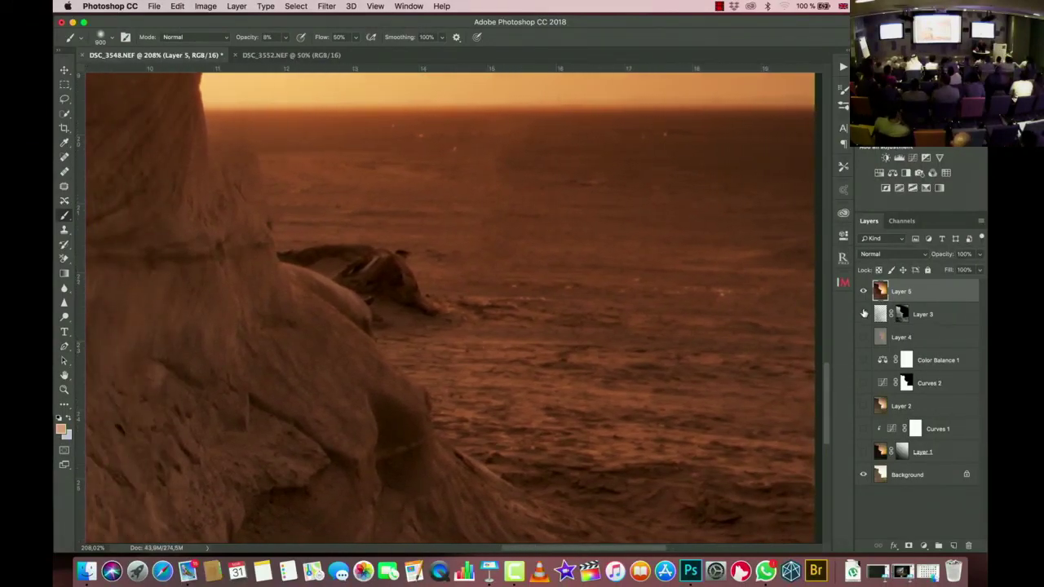
Step: Compare the area where the two photographers were removed with the original by toggling Layer 5's visibility, ending on the whole finished photo
{"action": "left_click", "coordinate": [863, 292]}
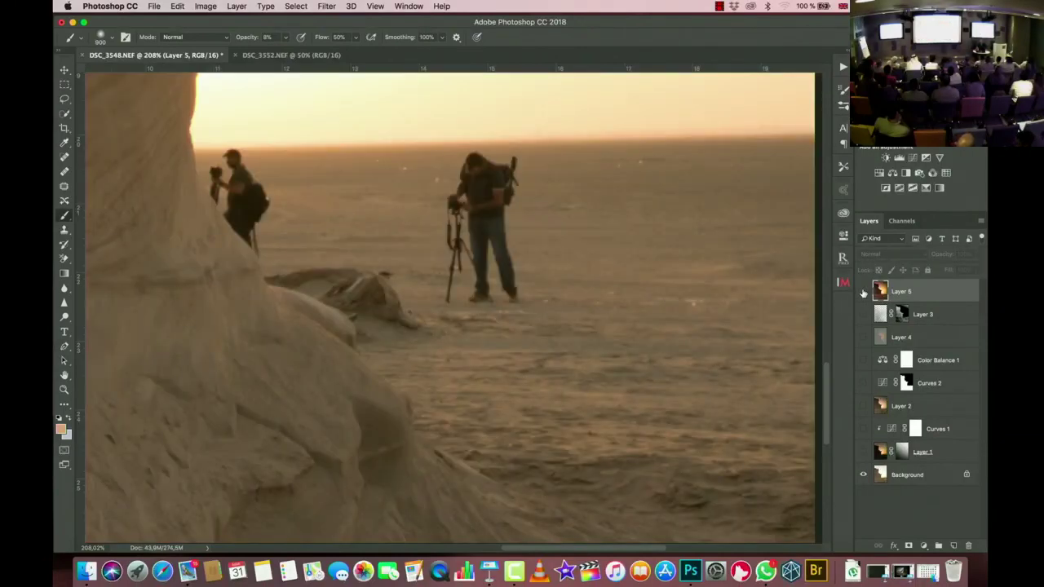
{"action": "left_click", "coordinate": [863, 292]}
{"action": "left_click", "coordinate": [863, 292]}
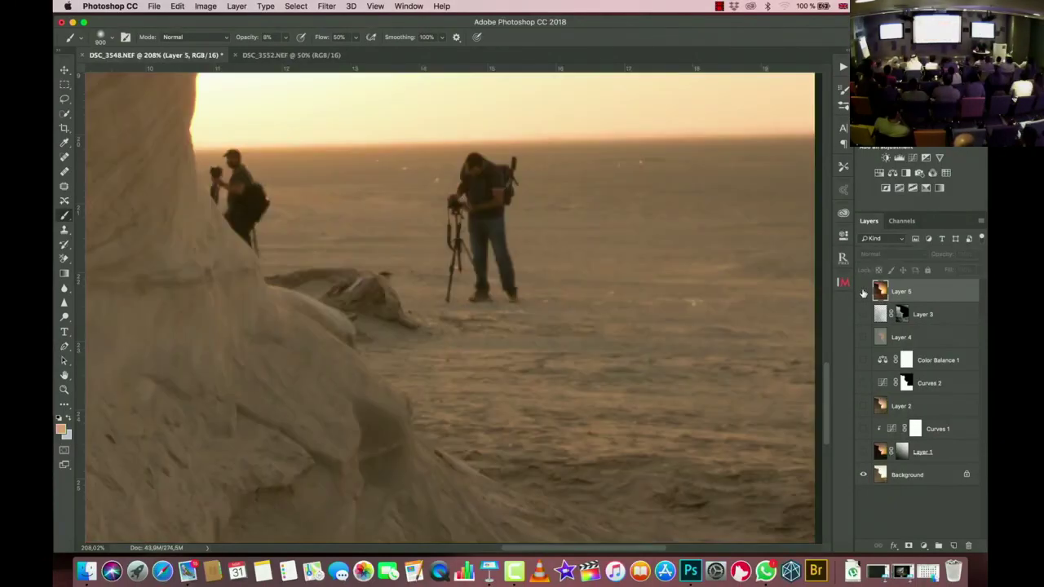
{"action": "left_click", "coordinate": [864, 292]}
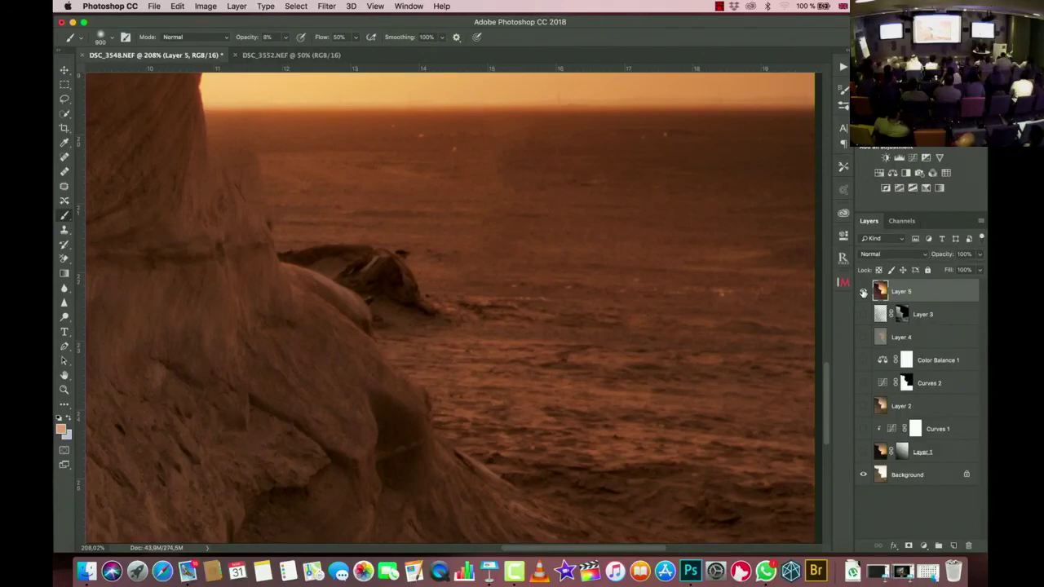
{"action": "scroll", "coordinate": [628, 237], "scroll_direction": "down", "scroll_amount": 3}
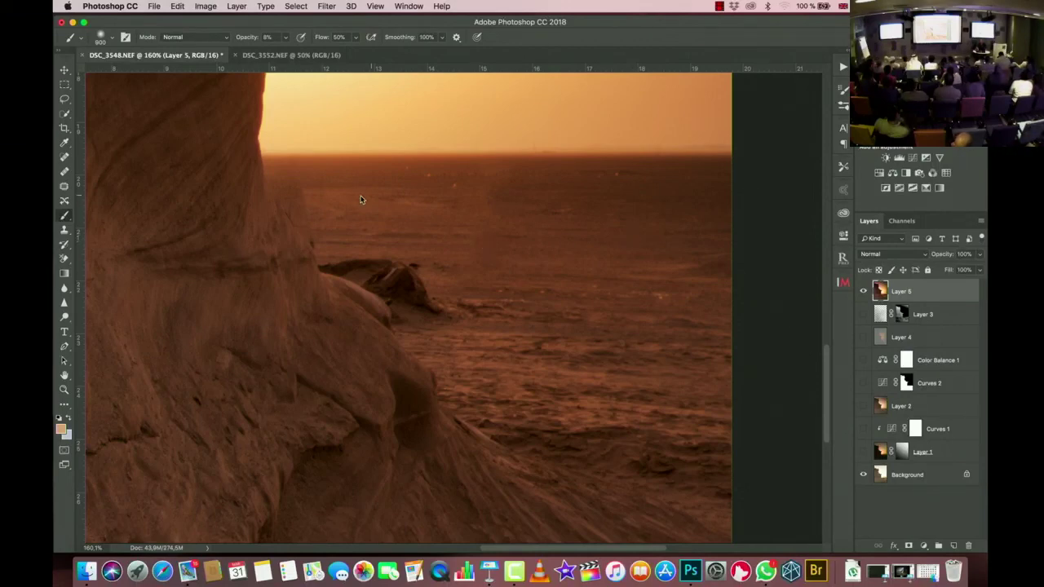
{"action": "left_click", "coordinate": [863, 291]}
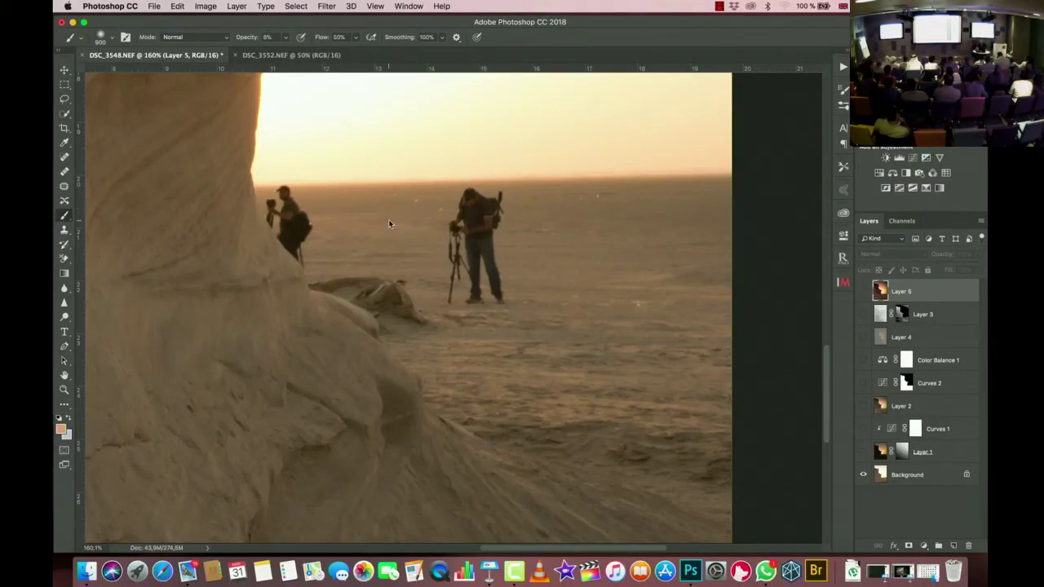
{"action": "left_click", "coordinate": [862, 292]}
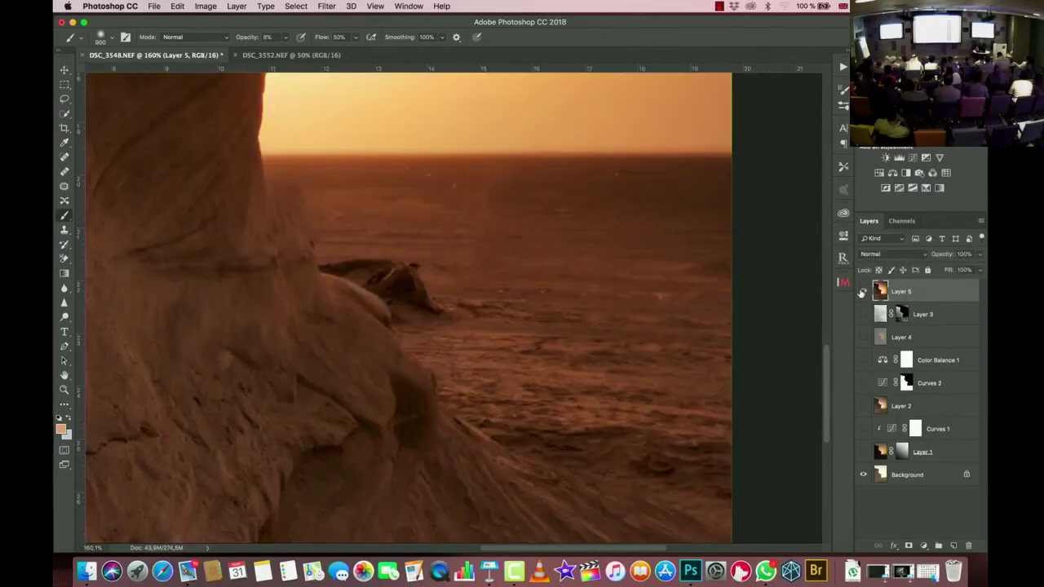
{"action": "key", "text": "super+minus"}
{"action": "key", "text": "super+minus"}
{"action": "key", "text": "super+minus"}
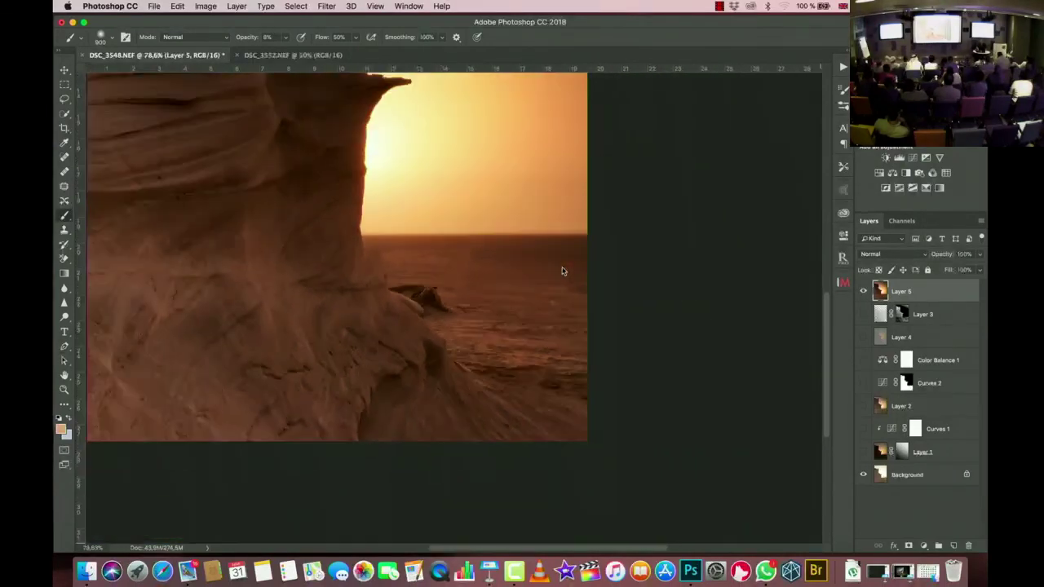
{"action": "scroll", "coordinate": [562, 270], "scroll_direction": "down", "scroll_amount": 1}
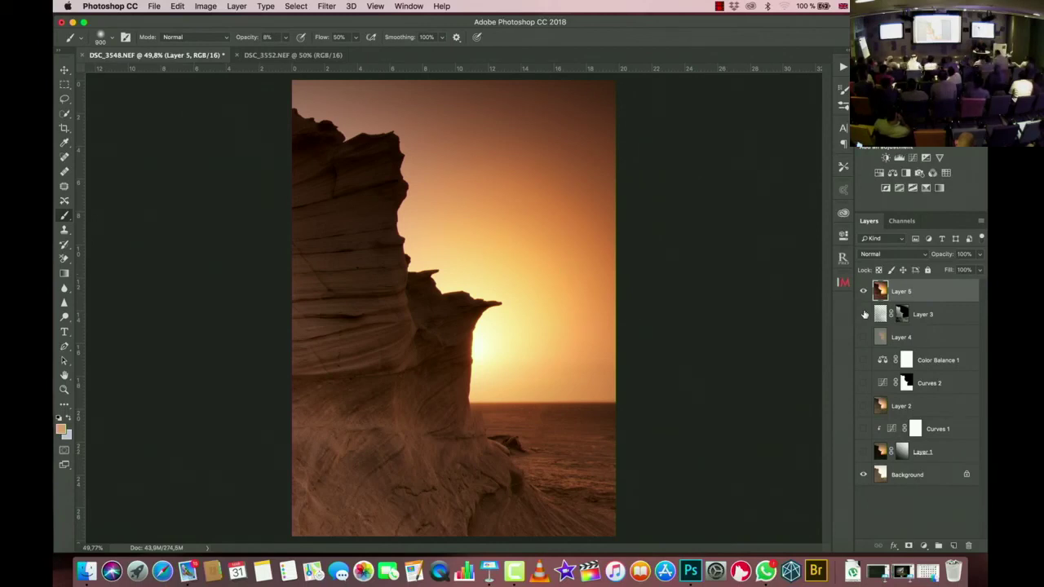
Step: Show the layers from Layer 3 down to Layer 1 again and save the layered document as DSC_3548.psd in the HIPA folder
{"action": "left_click_drag", "start_coordinate": [865, 315], "coordinate": [862, 451]}
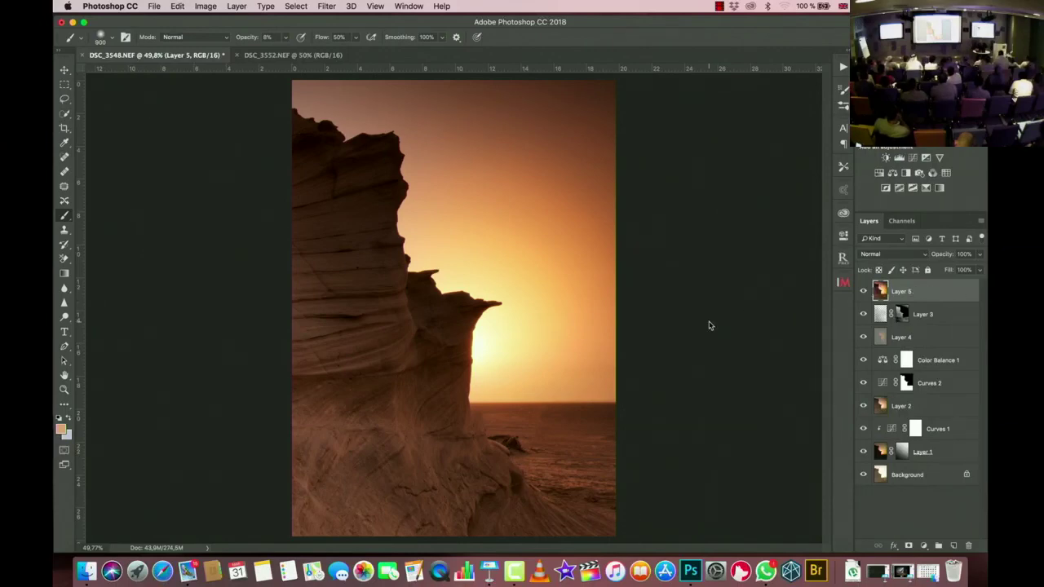
{"action": "key", "text": "super+shift+s"}
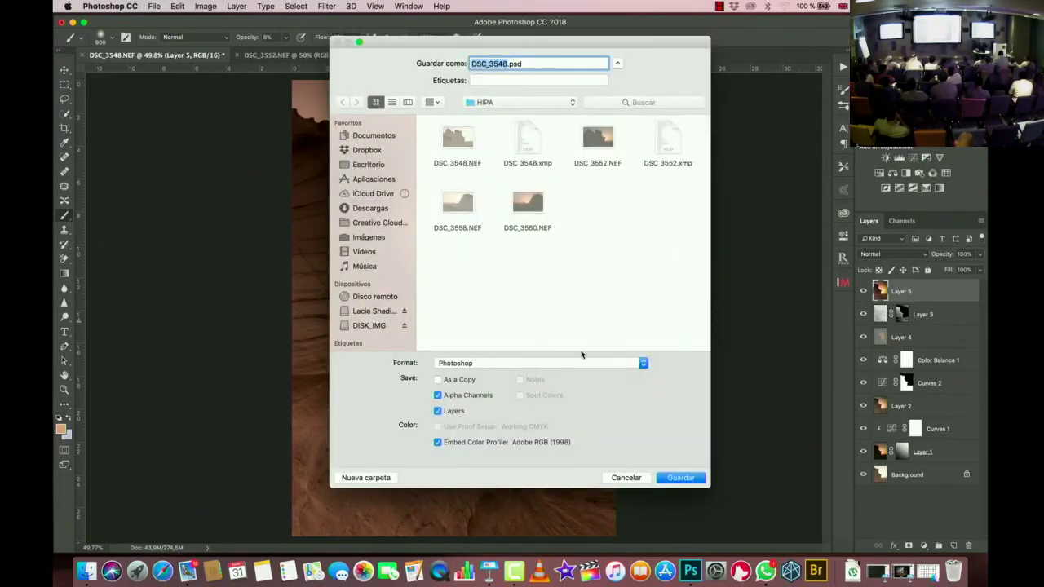
{"action": "left_click", "coordinate": [680, 478]}
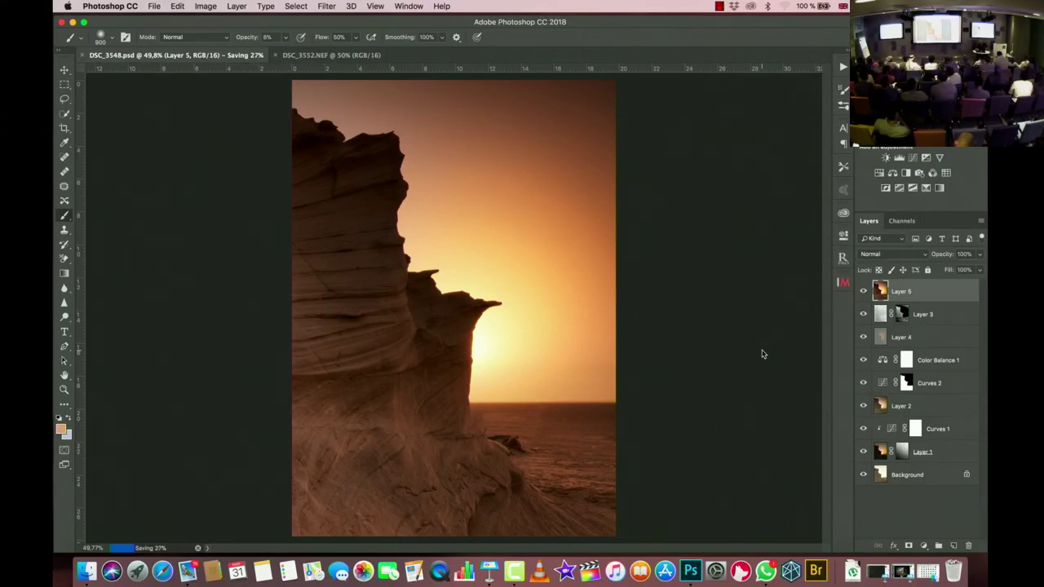
Step: Export a web copy at JPEG Maximum quality as DSC_3548.jpg into the HIPA folder on DISK_IMG
{"action": "key", "text": "super+s"}
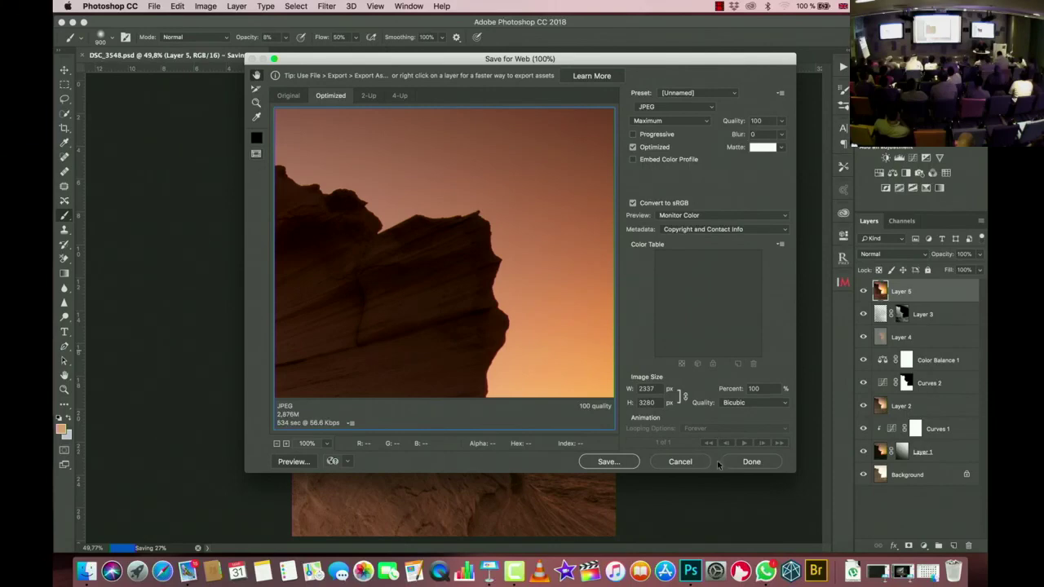
{"action": "left_click", "coordinate": [613, 461]}
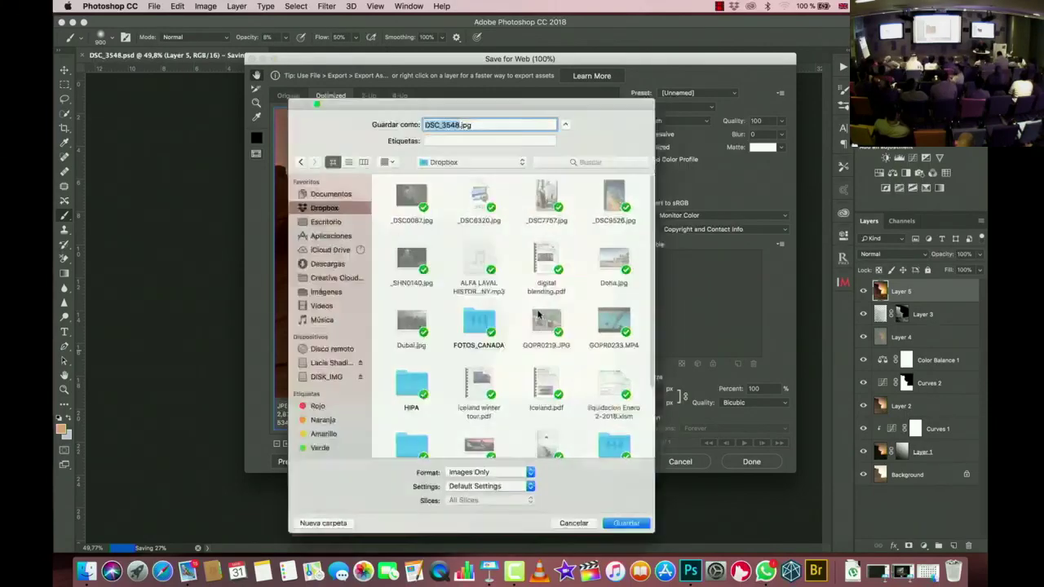
{"action": "left_click", "coordinate": [320, 379]}
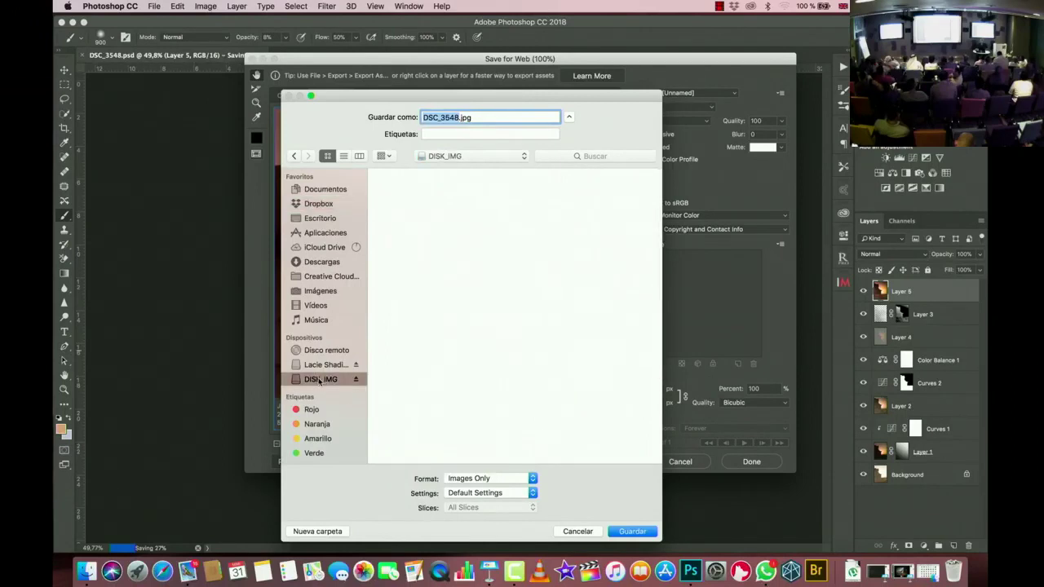
{"action": "double_click", "coordinate": [551, 264]}
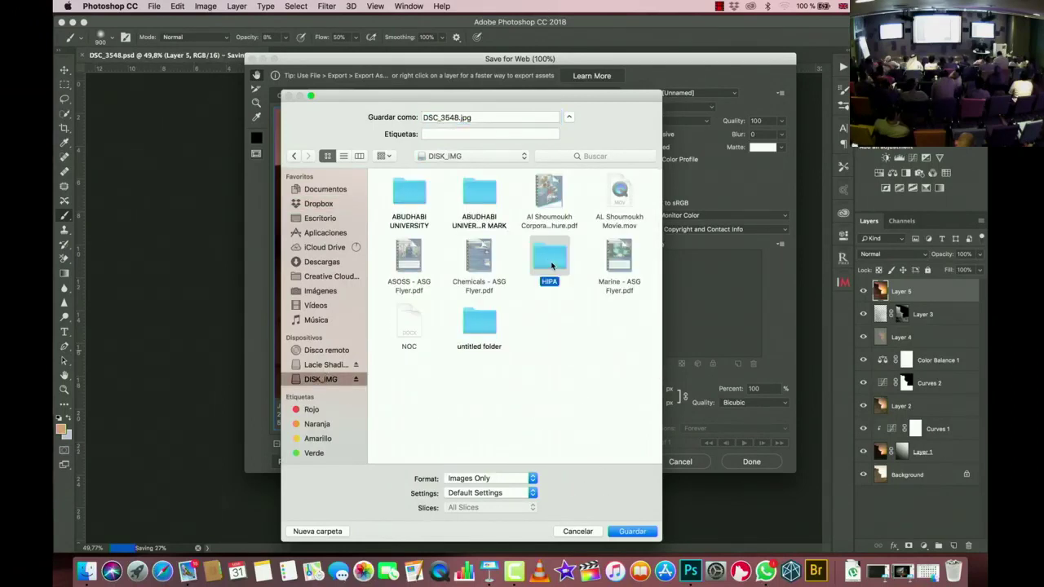
{"action": "left_click", "coordinate": [633, 531]}
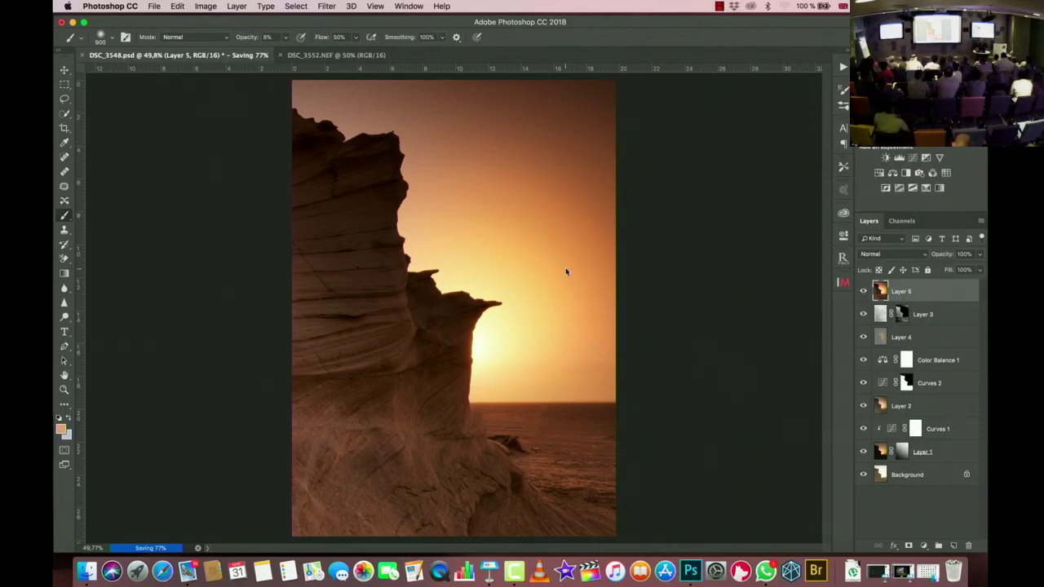
{"action": "key", "text": "ctrl+Up"}
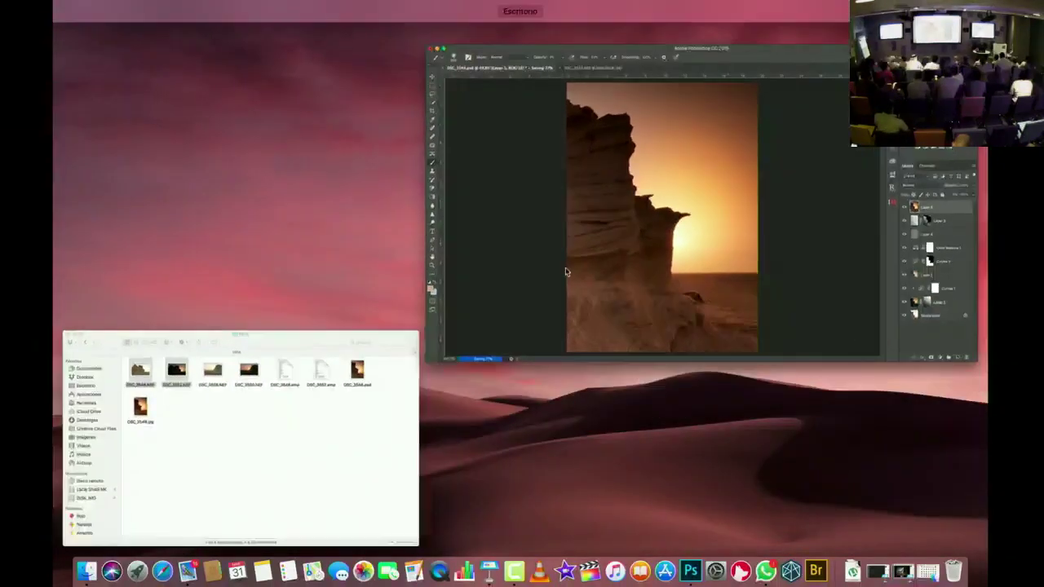
{"action": "key", "text": "ctrl+Up"}
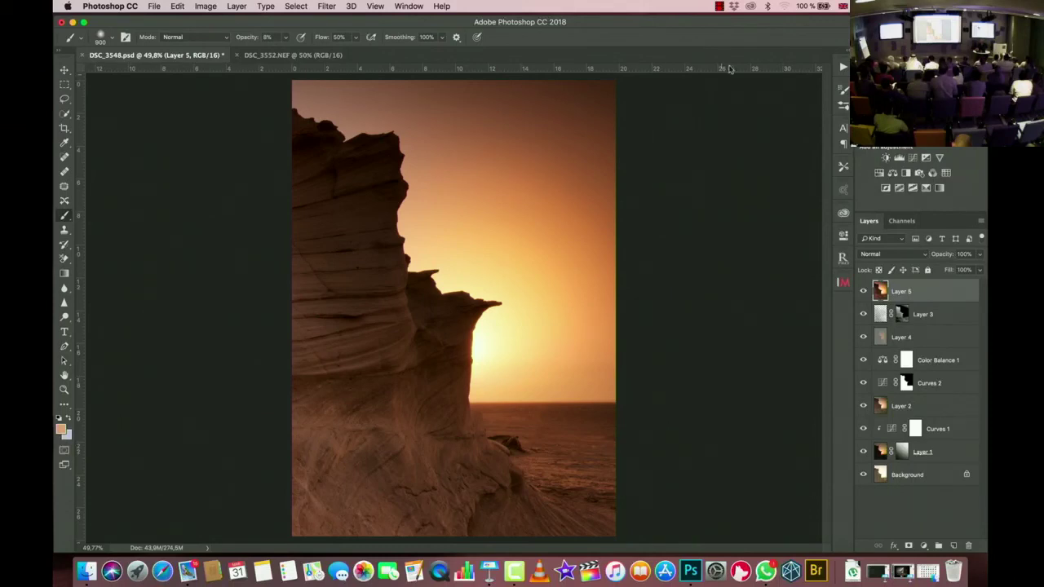
Step: Stop the Camtasia screen recording and export it as an MP4 file named post processing 2 on the Desktop
{"action": "left_click", "coordinate": [719, 6]}
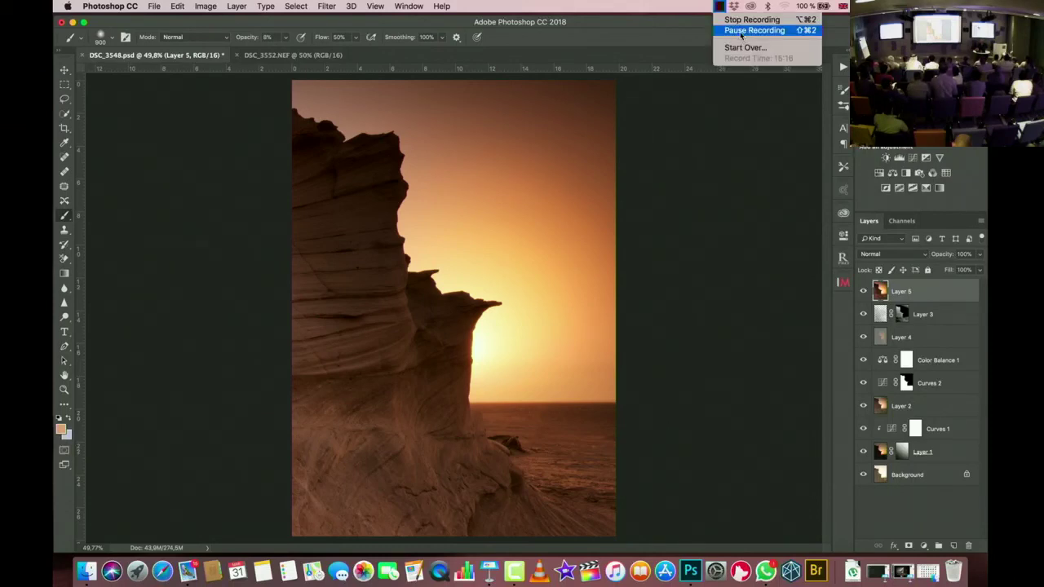
{"action": "left_click", "coordinate": [743, 20]}
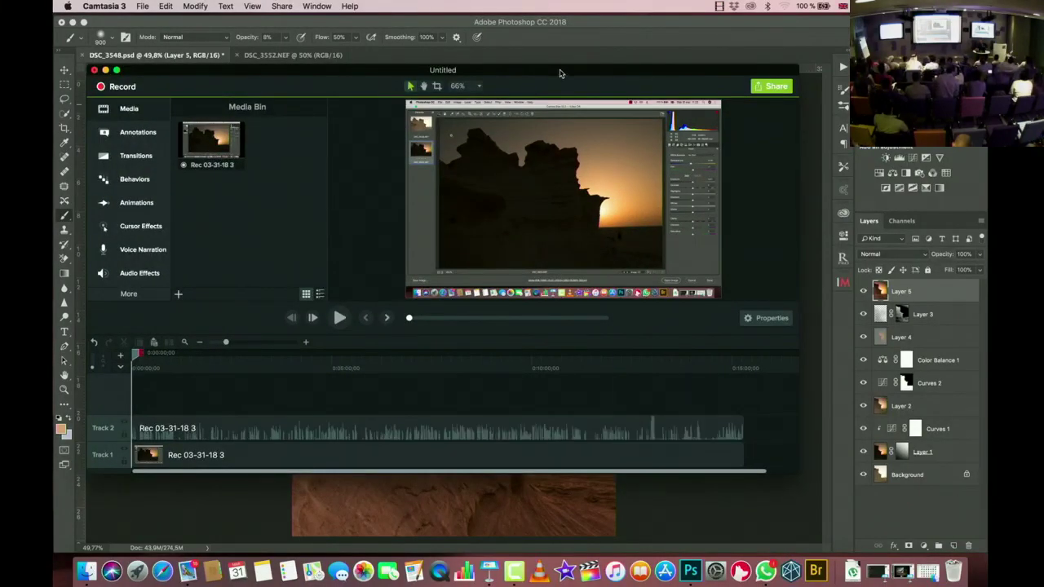
{"action": "left_click", "coordinate": [773, 86]}
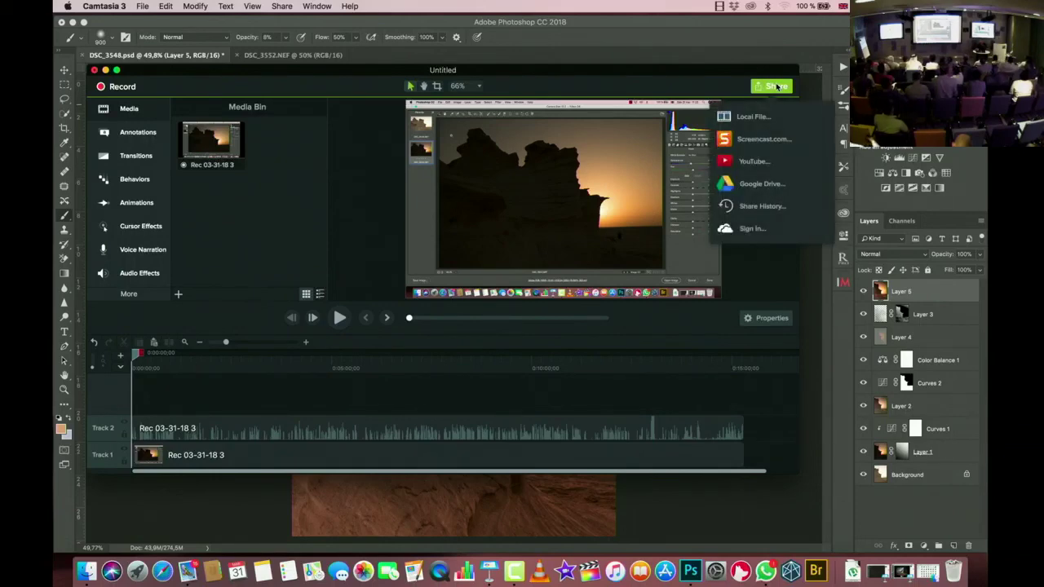
{"action": "left_click", "coordinate": [750, 117]}
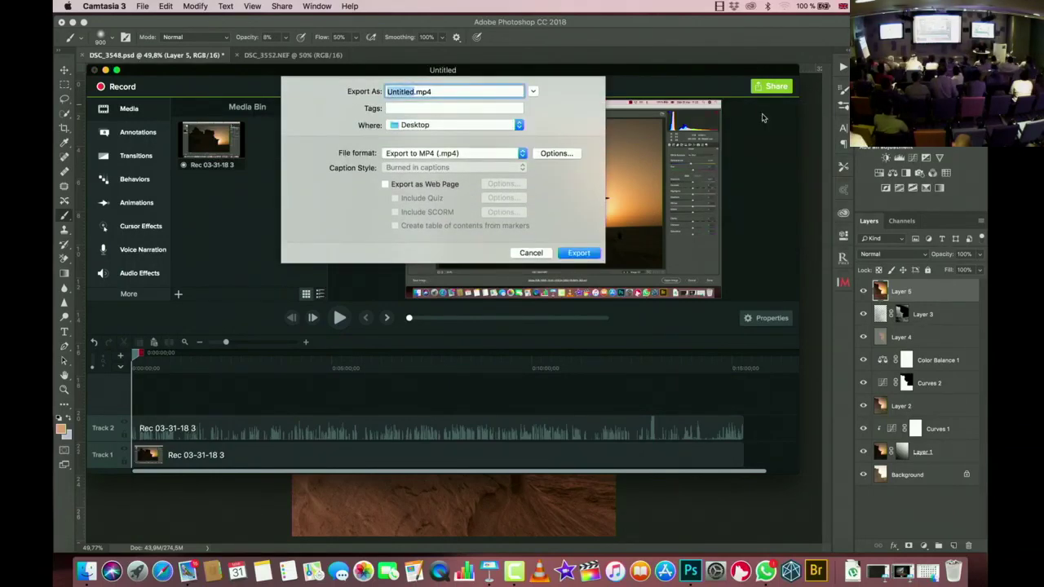
{"action": "type", "text": "post pr"}
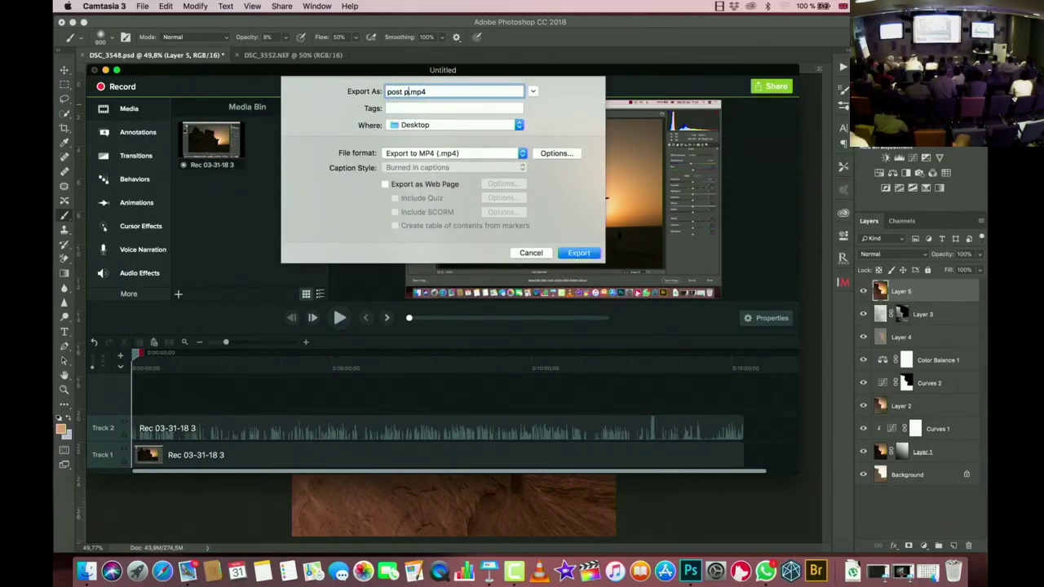
{"action": "type", "text": "oces"}
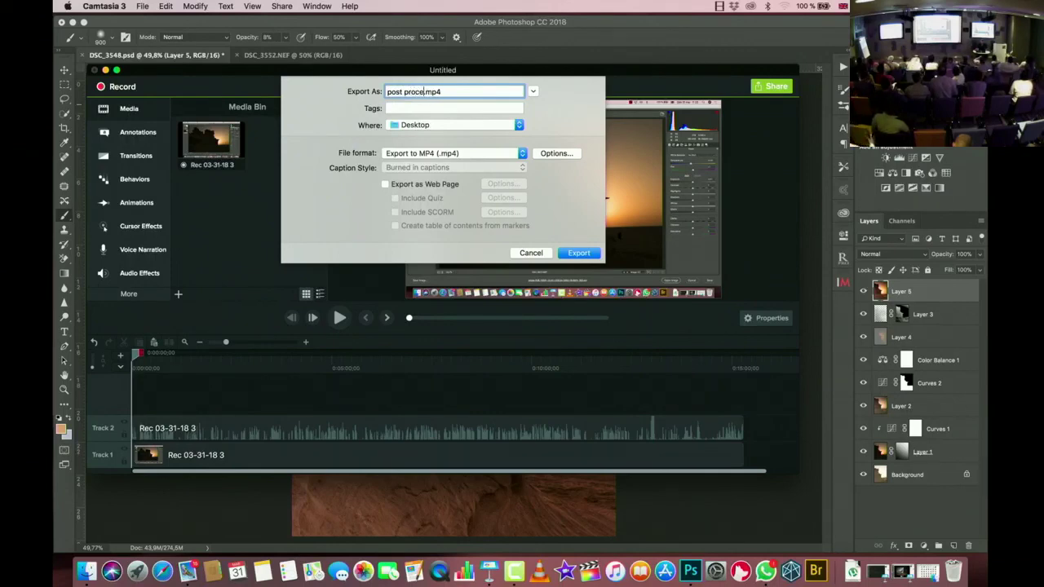
{"action": "type", "text": "sin"}
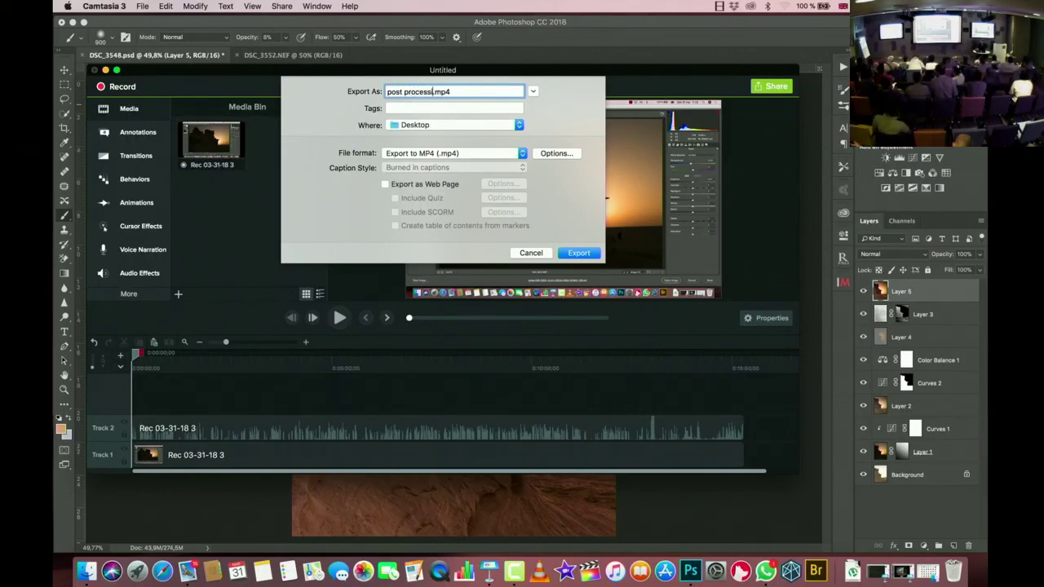
{"action": "type", "text": "g"}
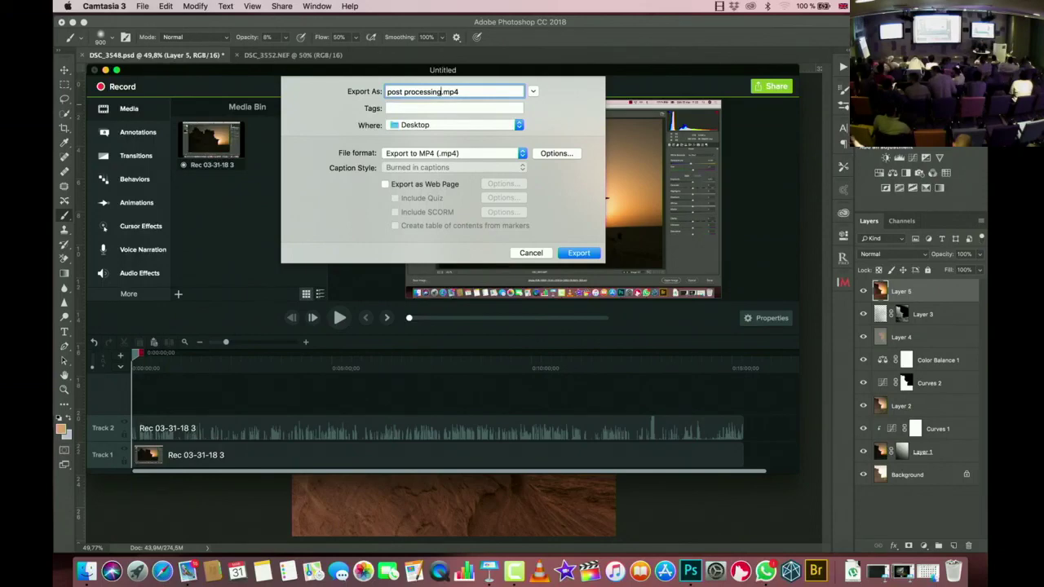
{"action": "type", "text": " 2"}
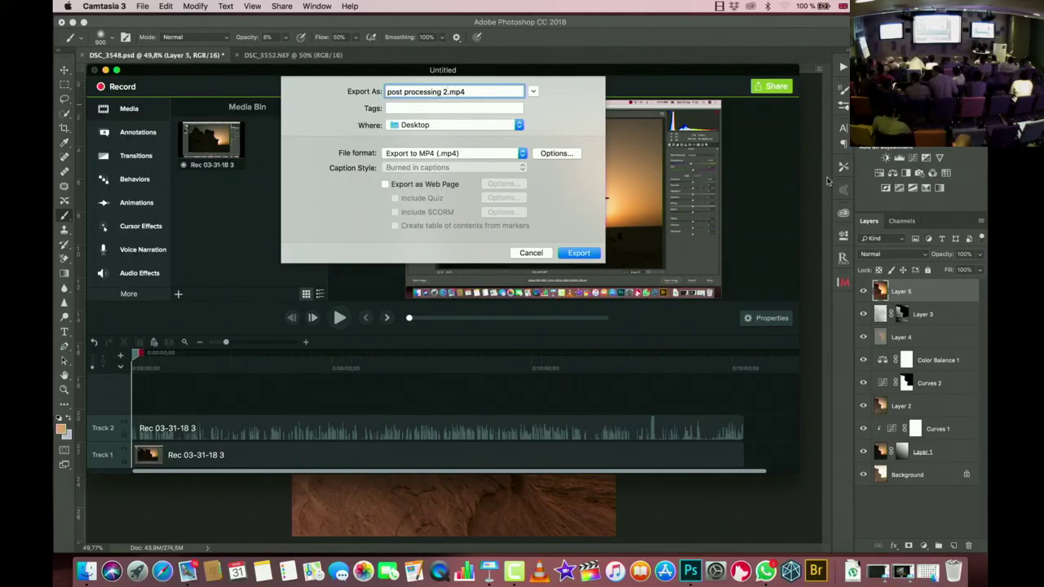
{"action": "left_click", "coordinate": [588, 253]}
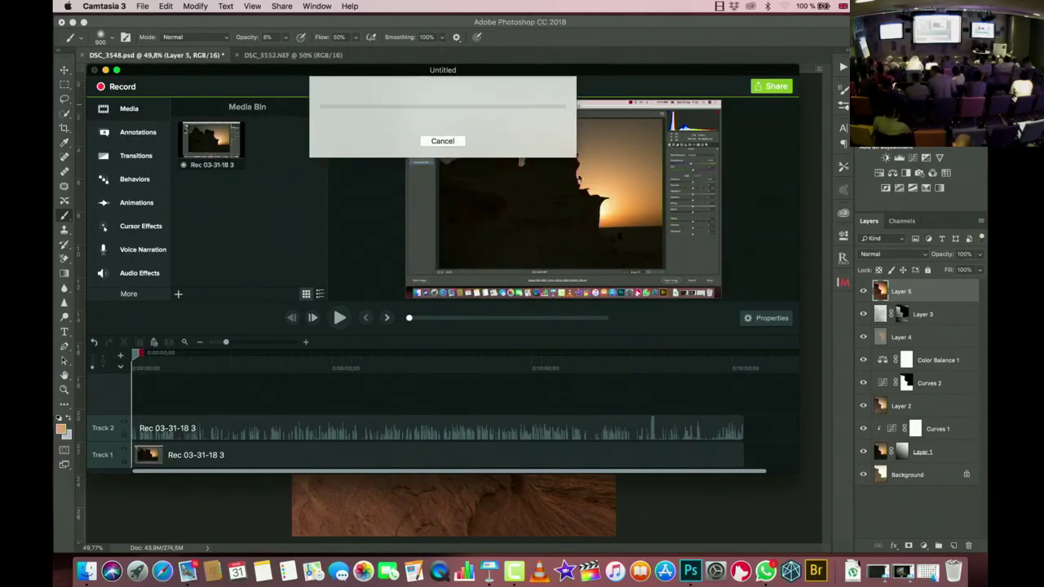
Step: Switch back to Photoshop, load the saved Sky channel as a selection, and return to the RGB composite and the layer list
{"action": "left_click", "coordinate": [228, 504]}
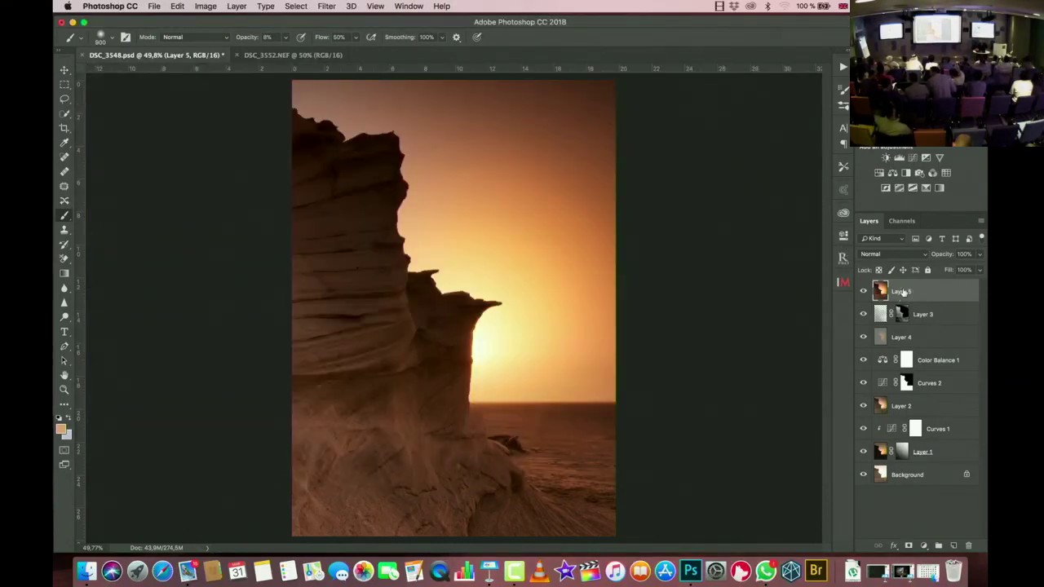
{"action": "left_click", "coordinate": [900, 221]}
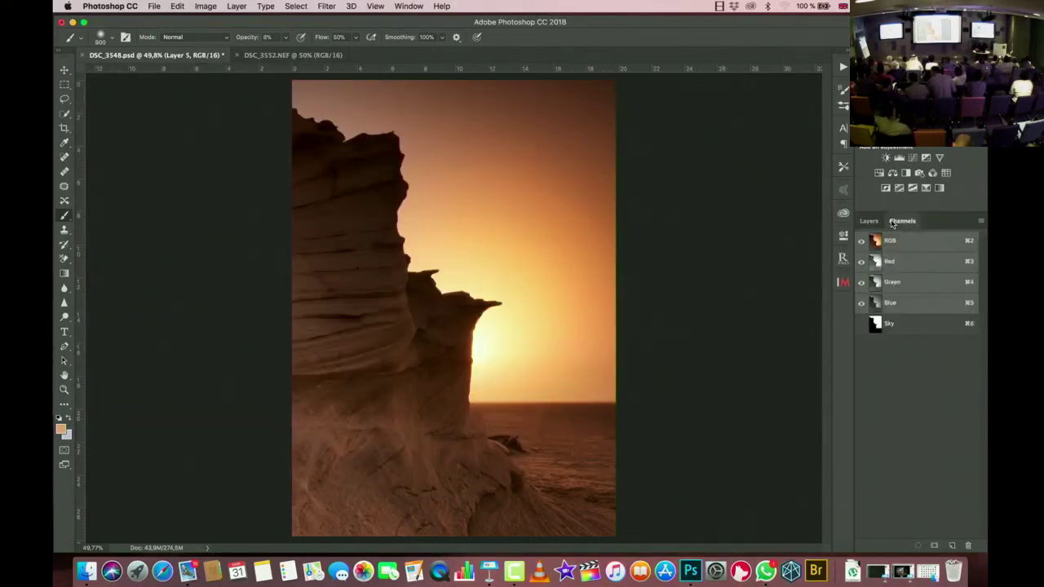
{"action": "left_click", "coordinate": [882, 324]}
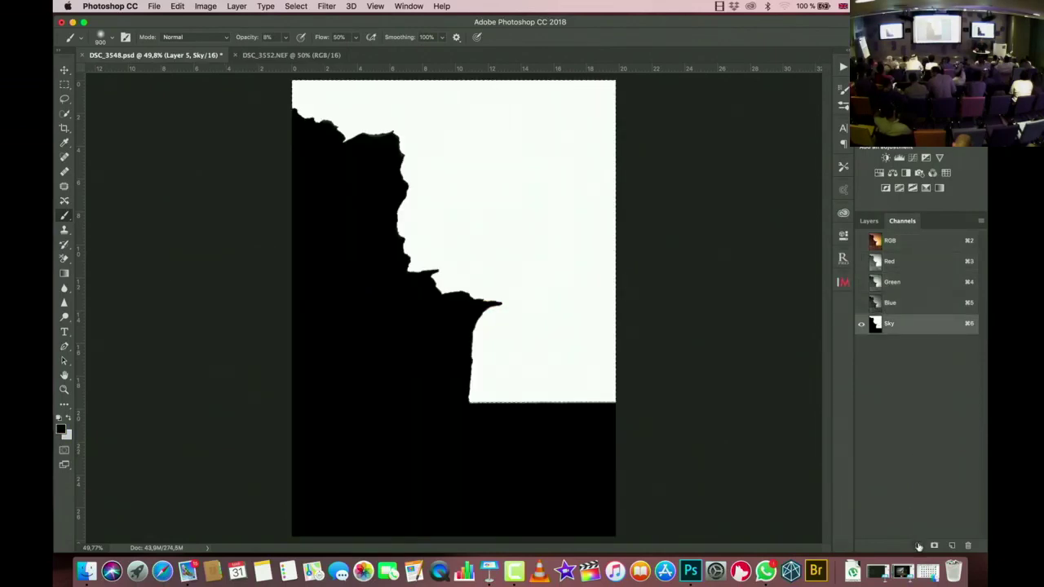
{"action": "left_click", "coordinate": [889, 242]}
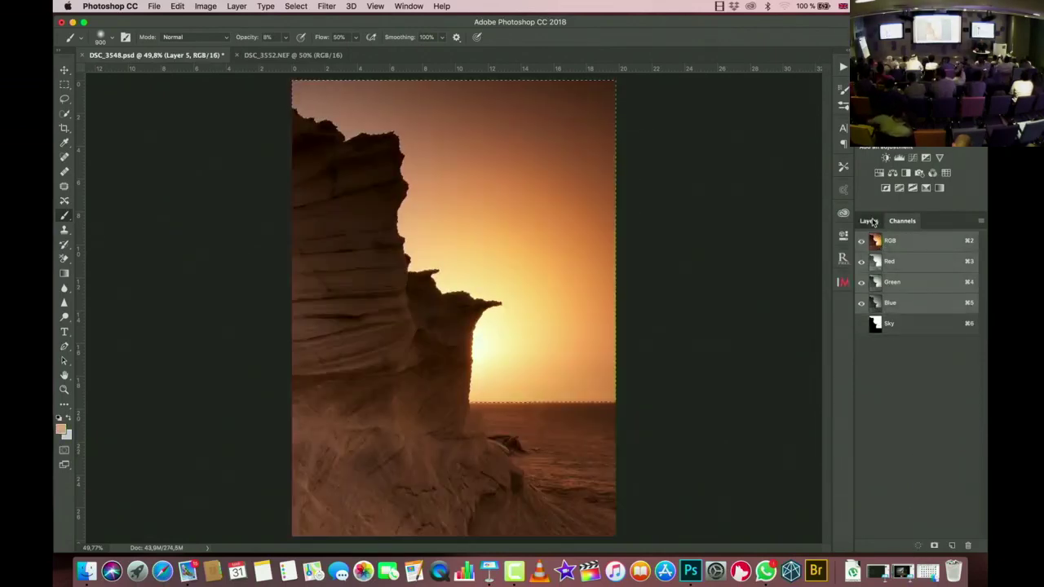
{"action": "left_click", "coordinate": [870, 221]}
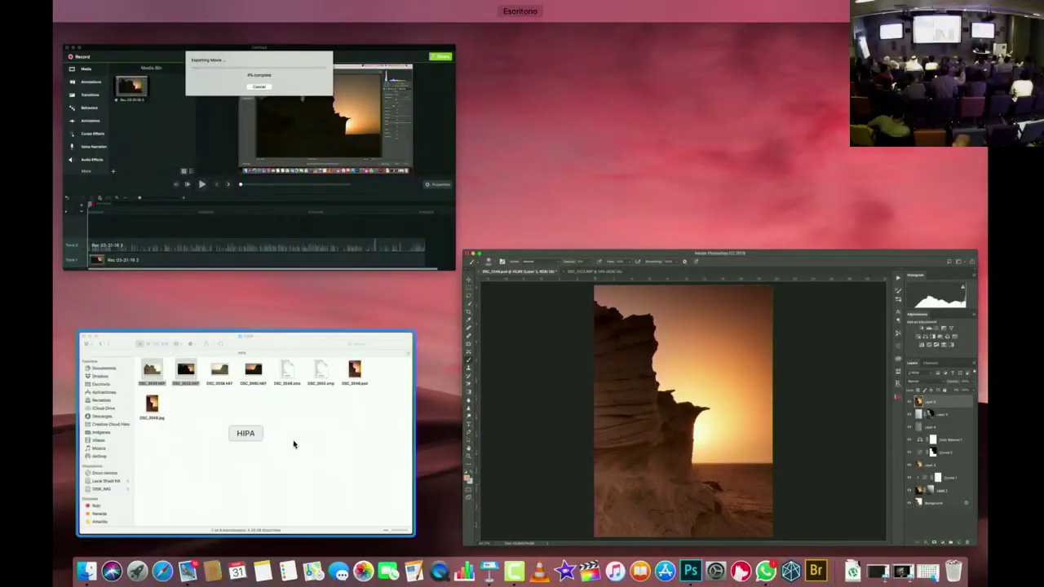
Step: Switch to Finder and open the Stokksness folder on the LaCie drive, inside D810a, Iceland, Iceland feb 2018
{"action": "left_click", "coordinate": [293, 417]}
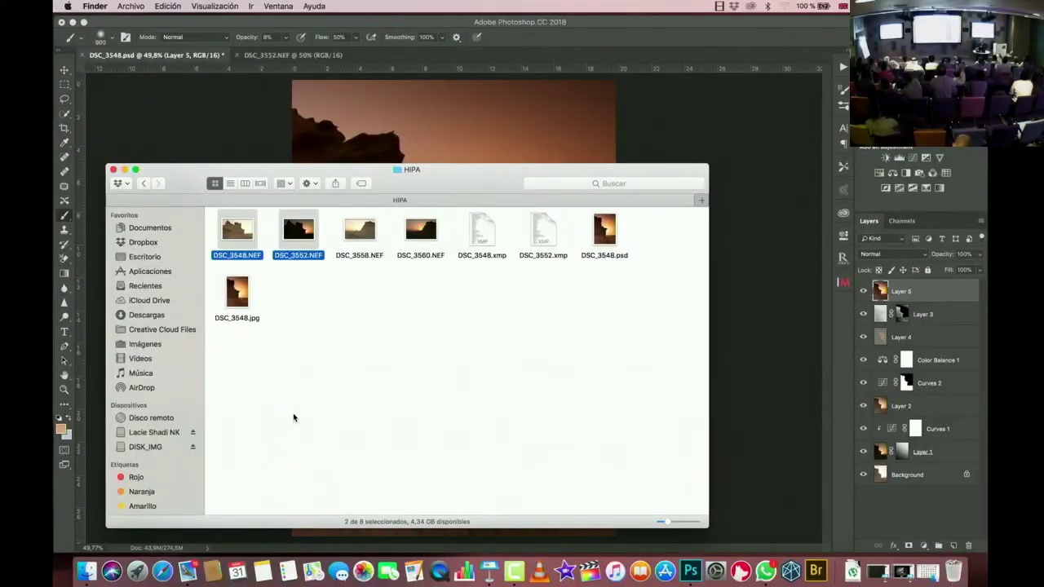
{"action": "left_click", "coordinate": [139, 433]}
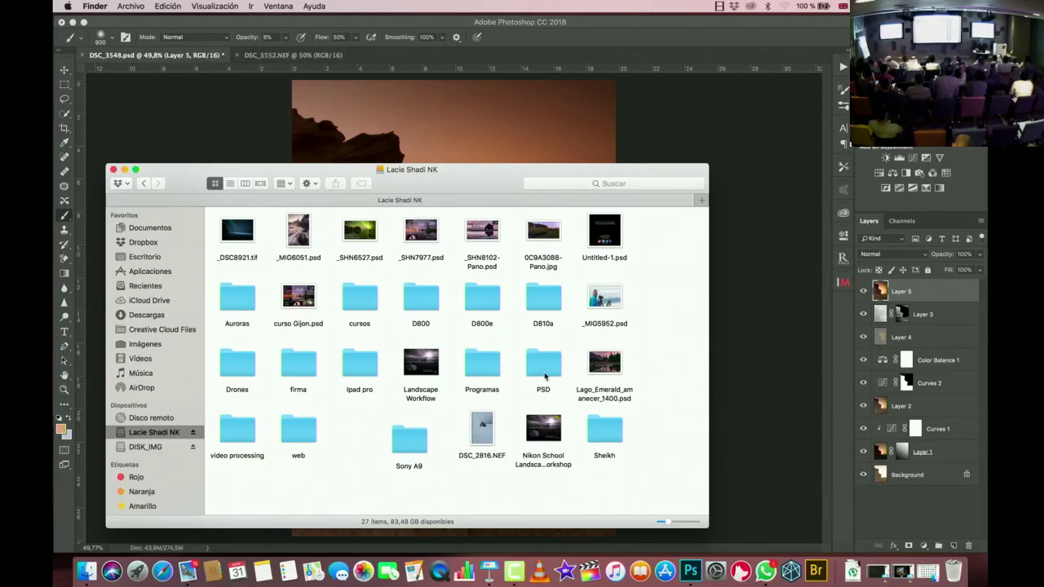
{"action": "double_click", "coordinate": [545, 316]}
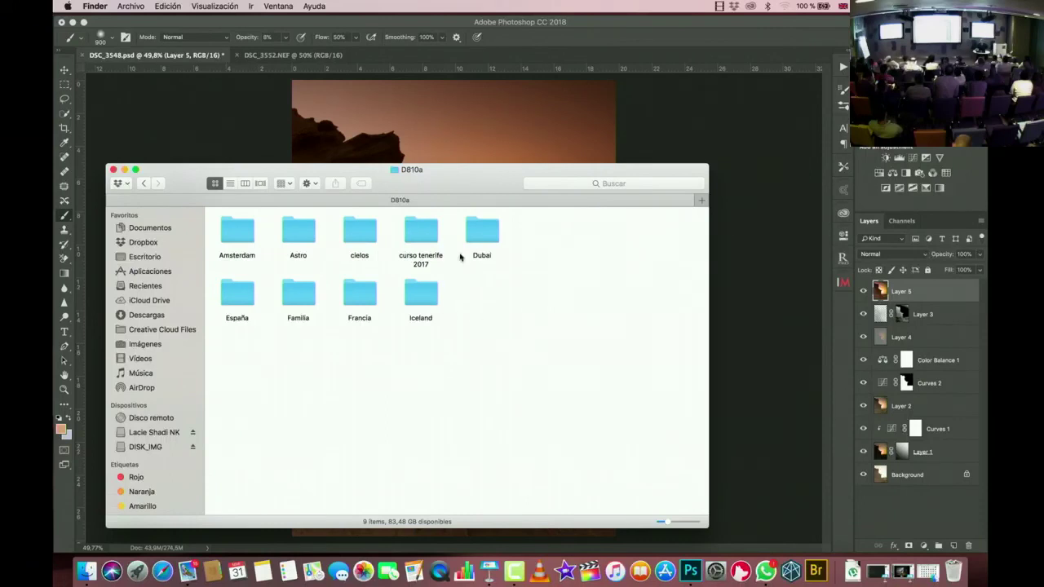
{"action": "double_click", "coordinate": [412, 295]}
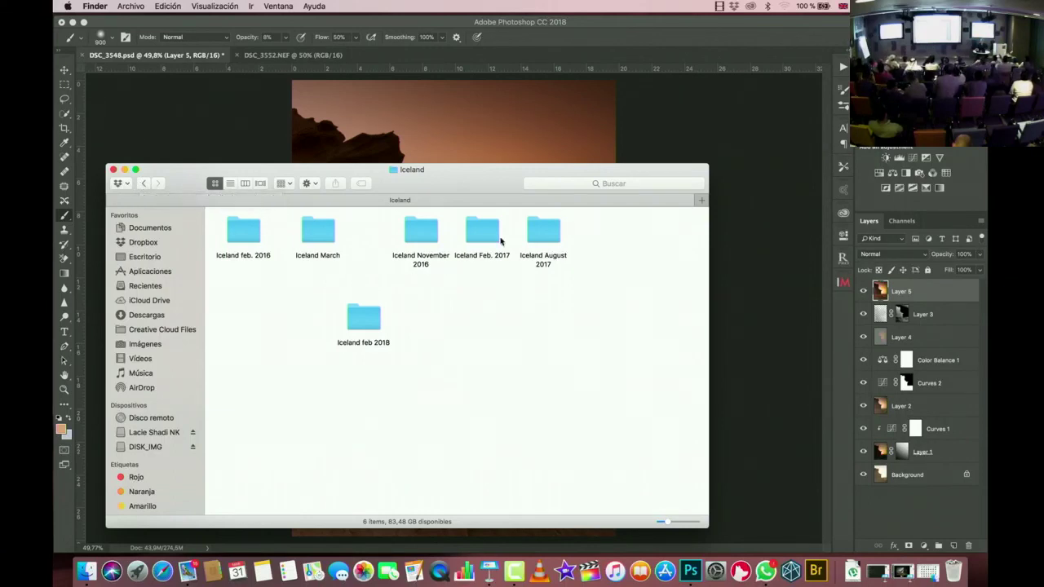
{"action": "double_click", "coordinate": [365, 316]}
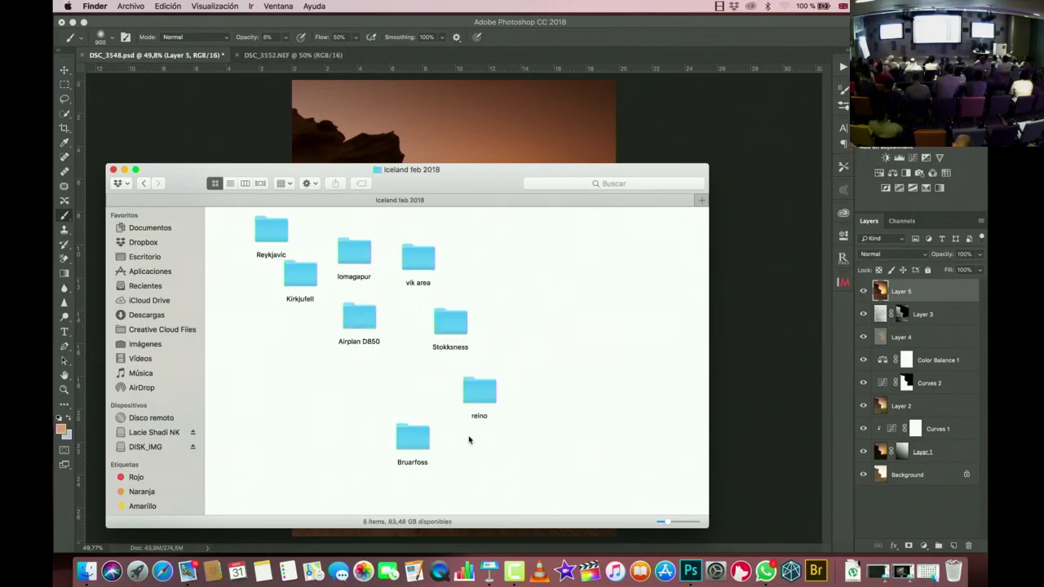
{"action": "left_click", "coordinate": [454, 320]}
{"action": "double_click", "coordinate": [453, 321]}
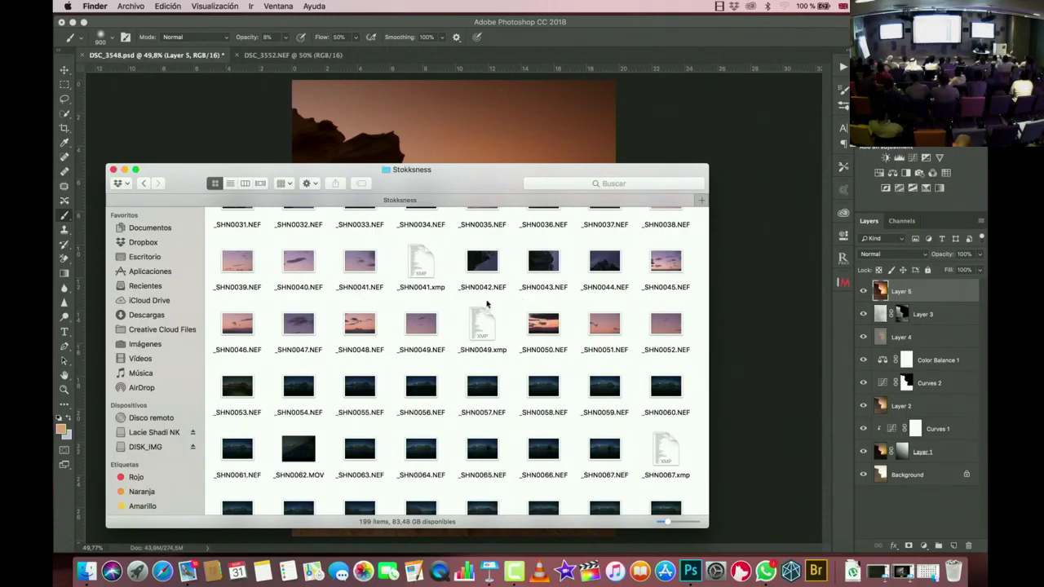
Step: Browse the Stokksness raw files and preview the sunset cloud photo _SHN0028.NEF
{"action": "scroll", "coordinate": [441, 309], "scroll_direction": "up", "scroll_amount": 3}
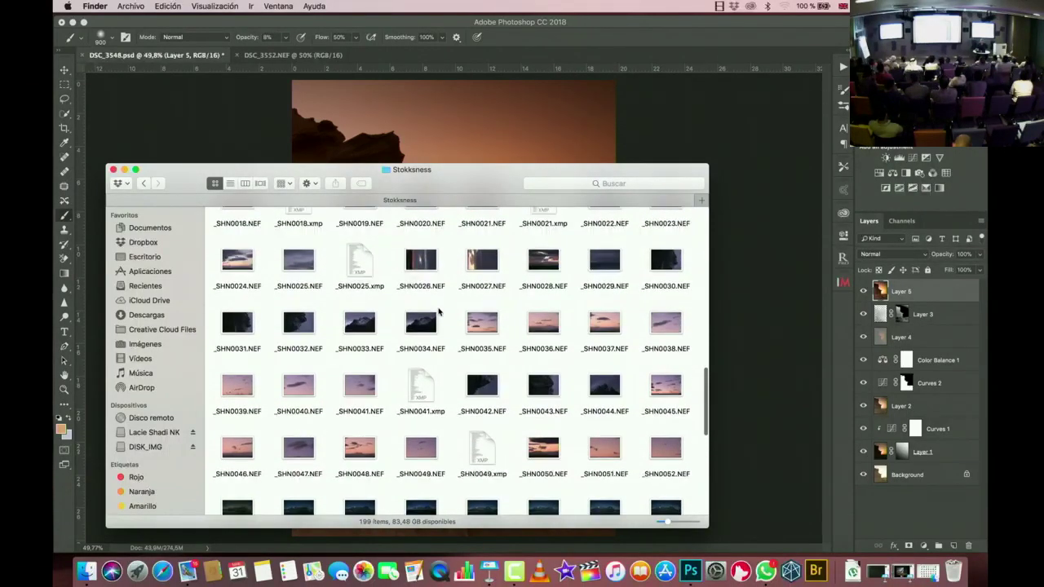
{"action": "scroll", "coordinate": [440, 312], "scroll_direction": "up", "scroll_amount": 1}
{"action": "left_click", "coordinate": [544, 262]}
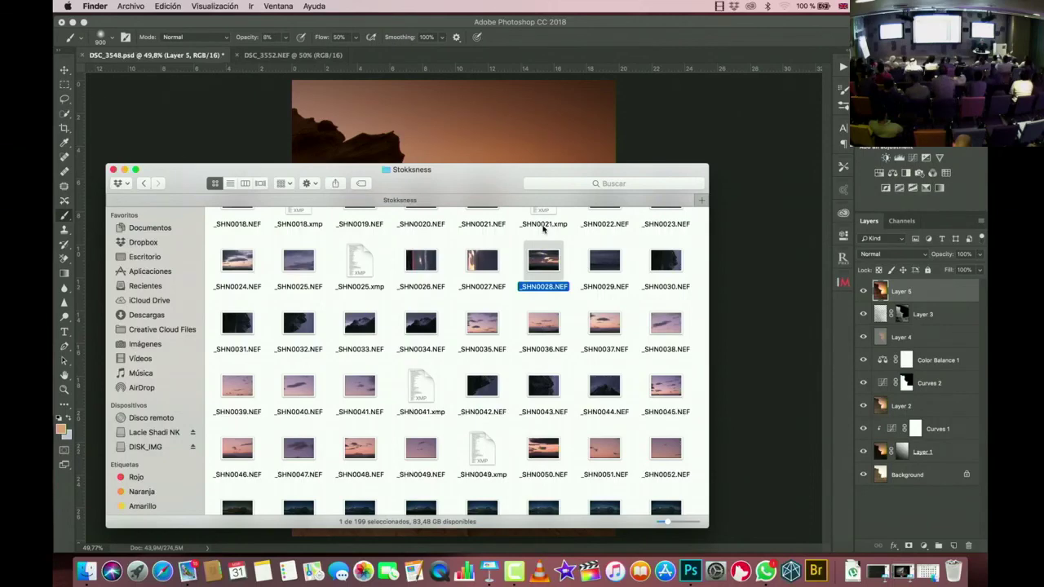
{"action": "key", "text": "space"}
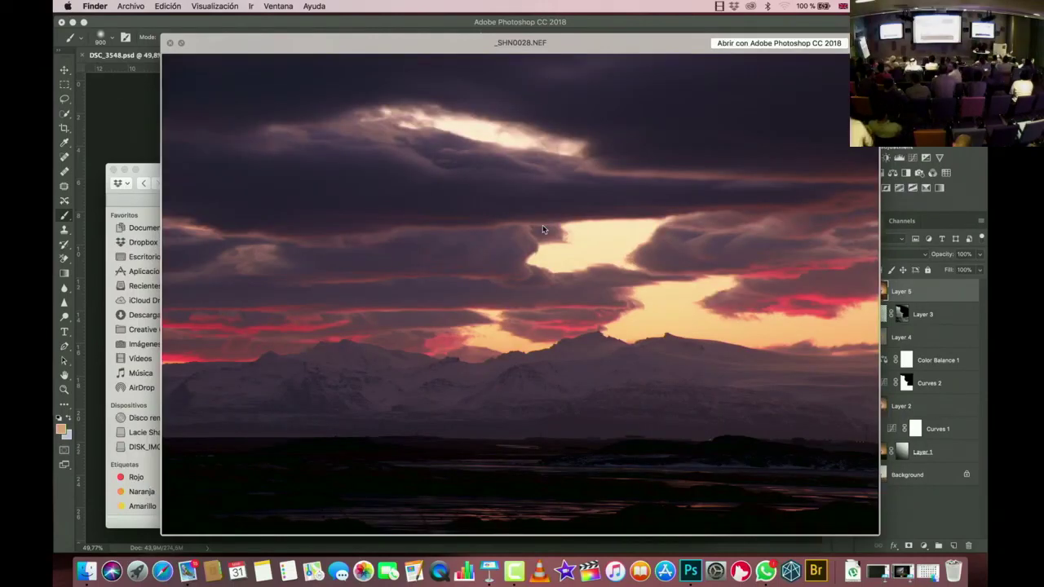
{"action": "key", "text": "space"}
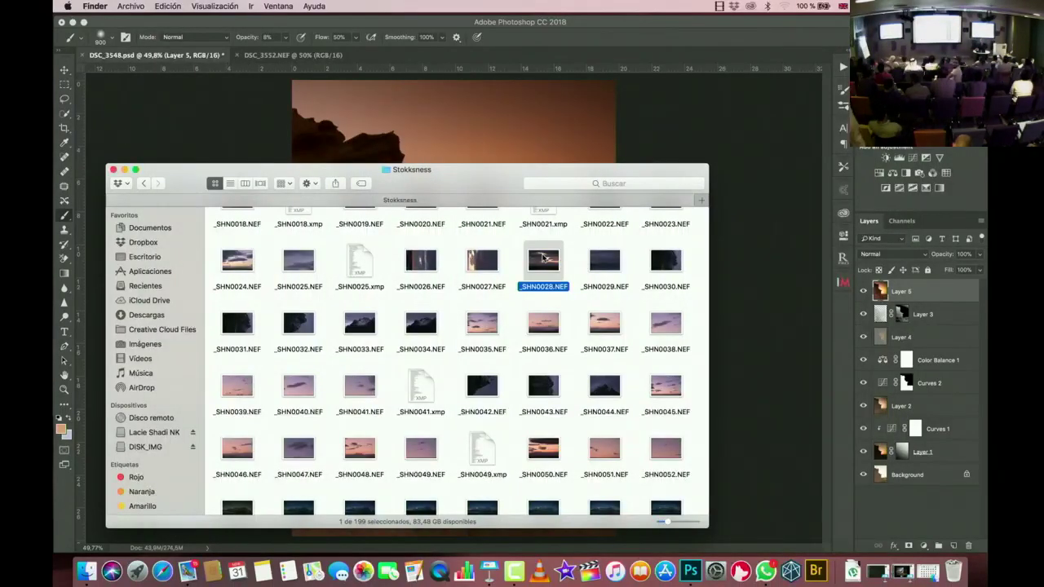
{"action": "double_click", "coordinate": [542, 258]}
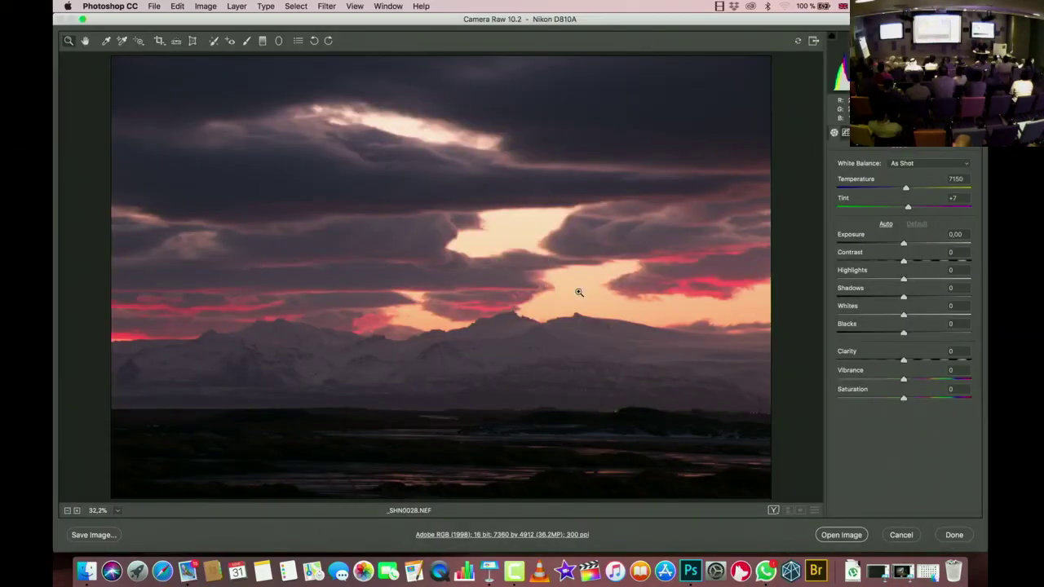
{"action": "left_click", "coordinate": [901, 535]}
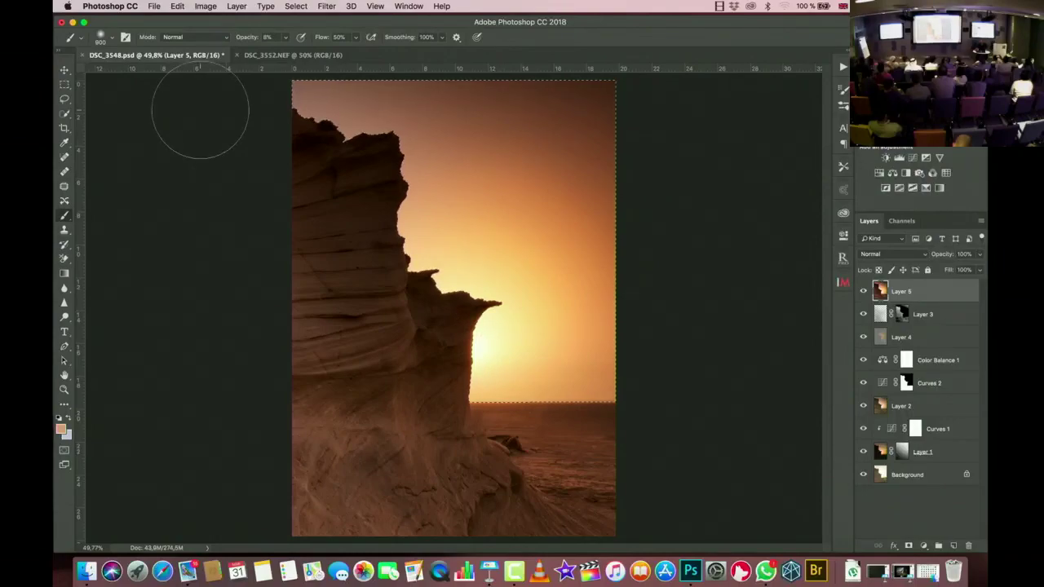
{"action": "key", "text": "ctrl+Up"}
{"action": "left_click", "coordinate": [245, 407]}
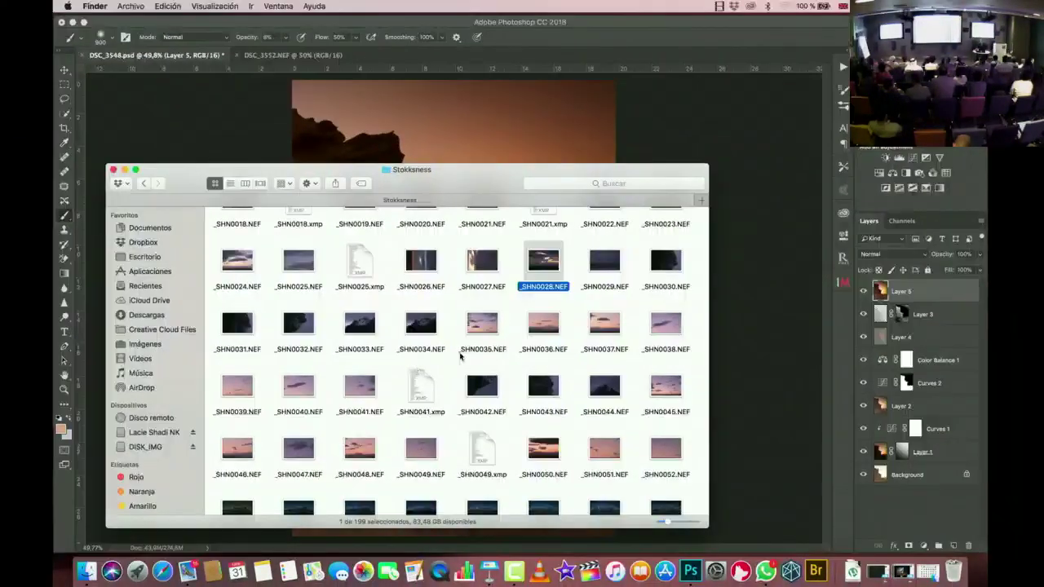
{"action": "scroll", "coordinate": [460, 355], "scroll_direction": "up", "scroll_amount": 5}
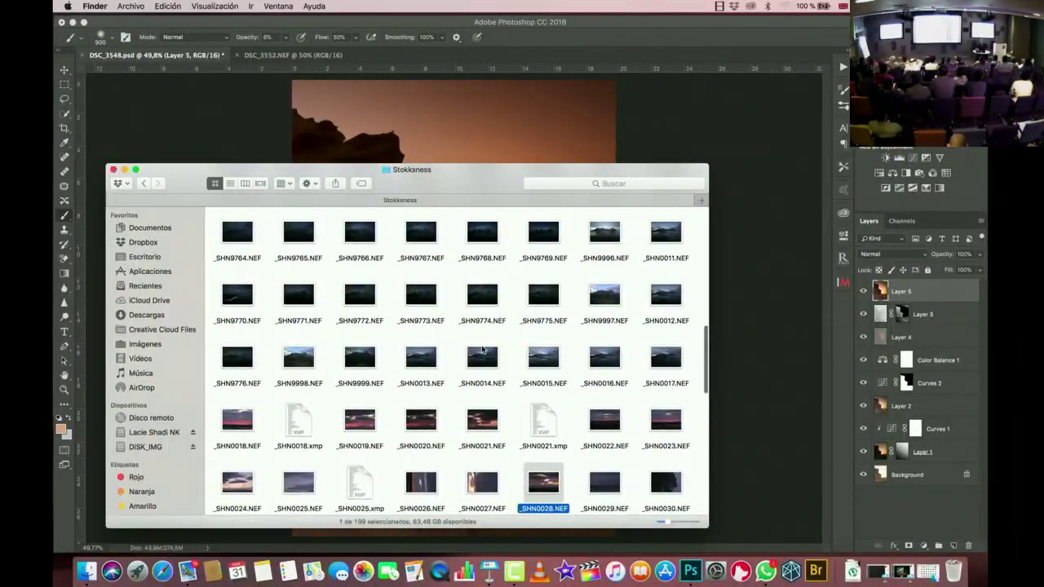
{"action": "scroll", "coordinate": [482, 351], "scroll_direction": "up", "scroll_amount": 10}
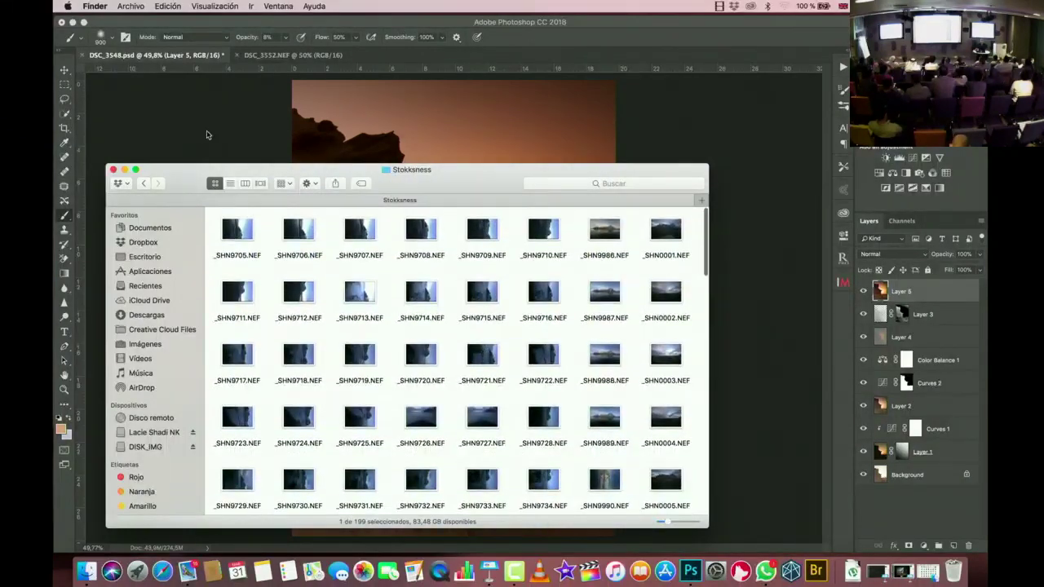
Step: Leave the Iceland folders and open the fine art folder on the LaCie drive, inside cursos, curso Dubai
{"action": "left_click", "coordinate": [142, 184]}
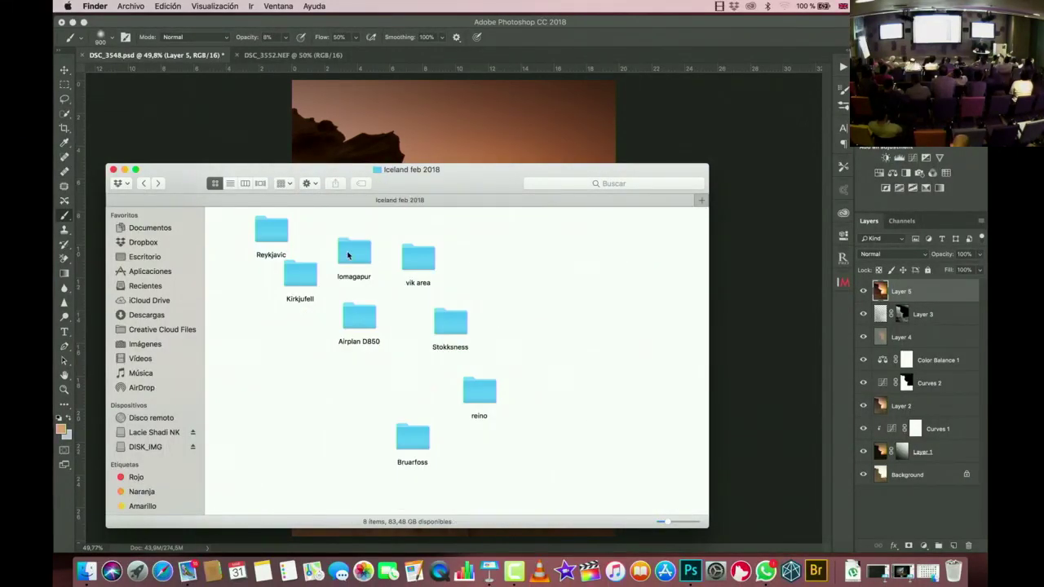
{"action": "left_click", "coordinate": [143, 184]}
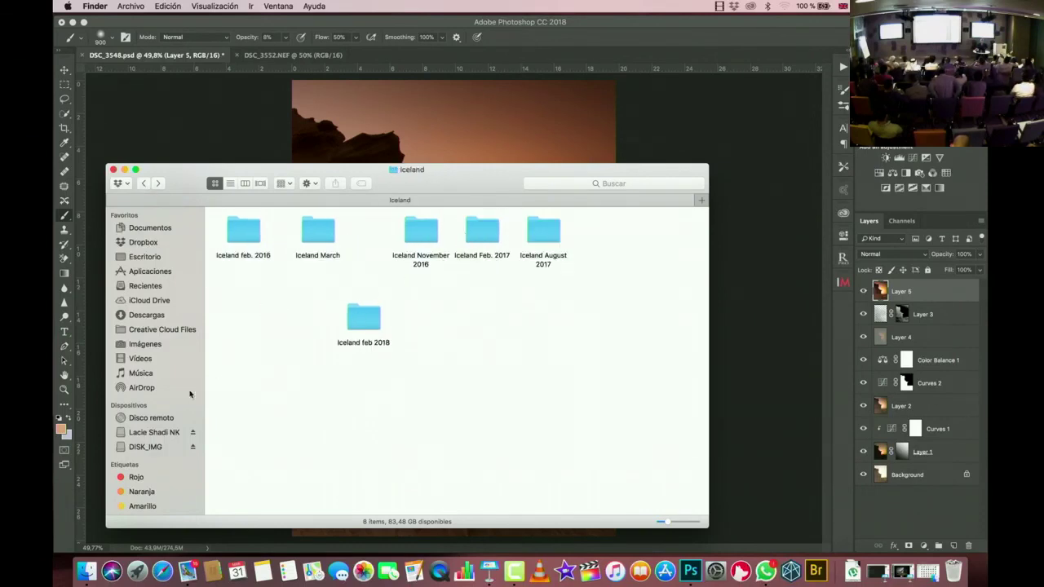
{"action": "left_click", "coordinate": [147, 432]}
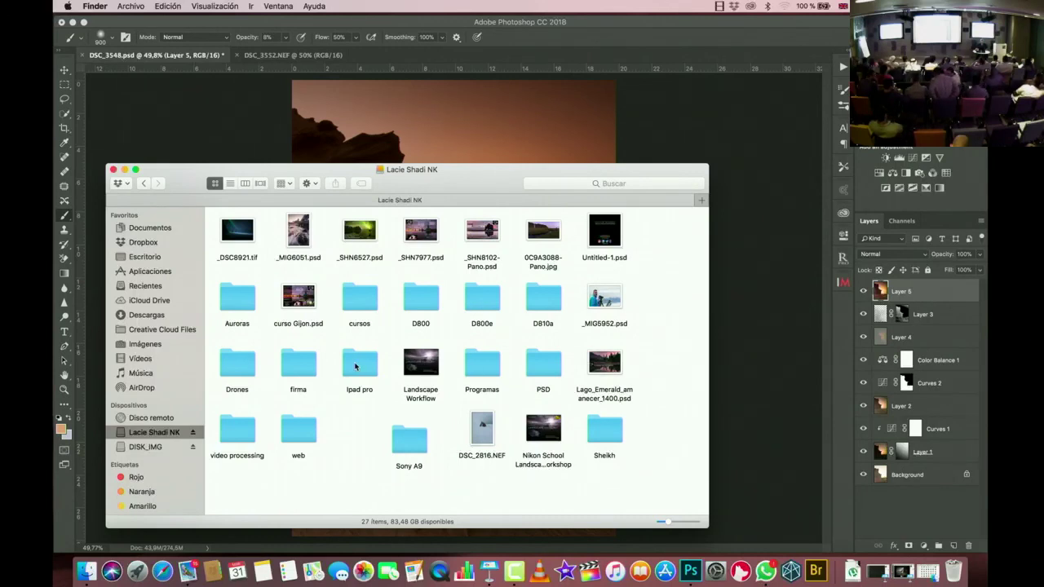
{"action": "left_click", "coordinate": [365, 293]}
{"action": "double_click", "coordinate": [365, 292]}
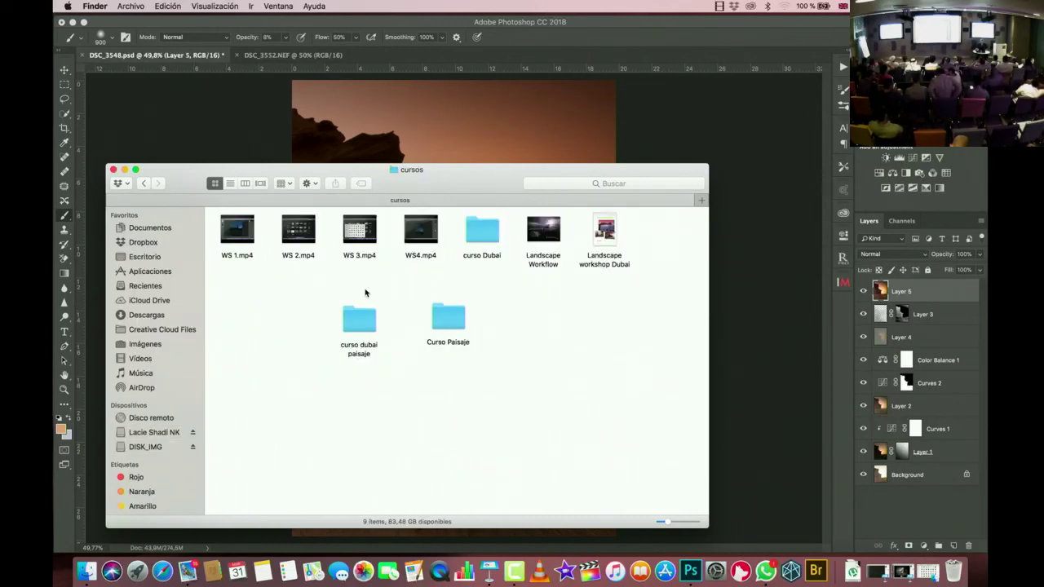
{"action": "double_click", "coordinate": [485, 231]}
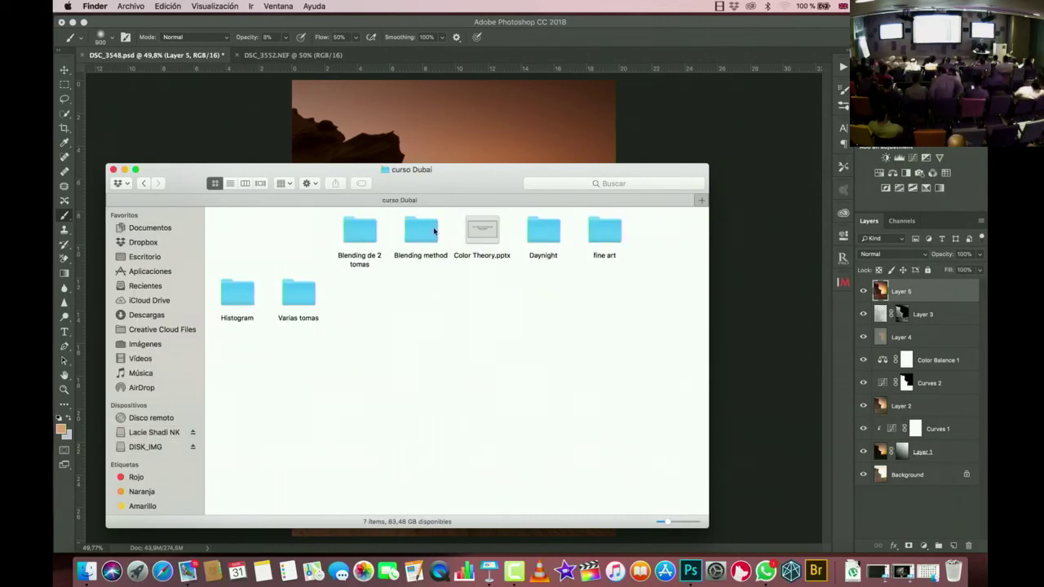
{"action": "left_click", "coordinate": [604, 231]}
{"action": "double_click", "coordinate": [605, 231]}
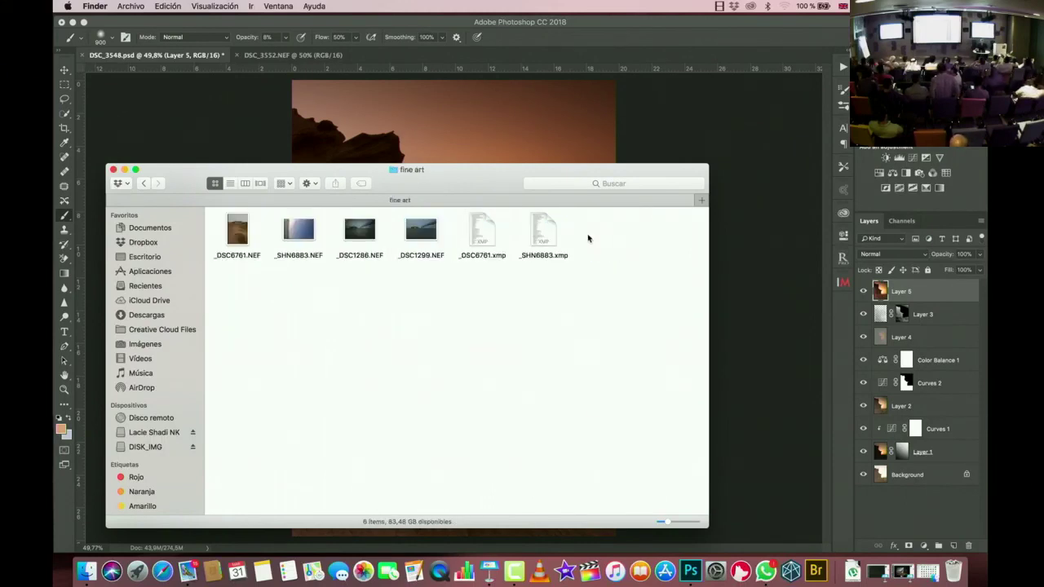
Step: Load _DSC6761.NEF and _SHN6883.NEF together in Camera Raw and open the desert dune photo _DSC6761.NEF in Photoshop
{"action": "left_click_drag", "start_coordinate": [330, 245], "coordinate": [222, 257]}
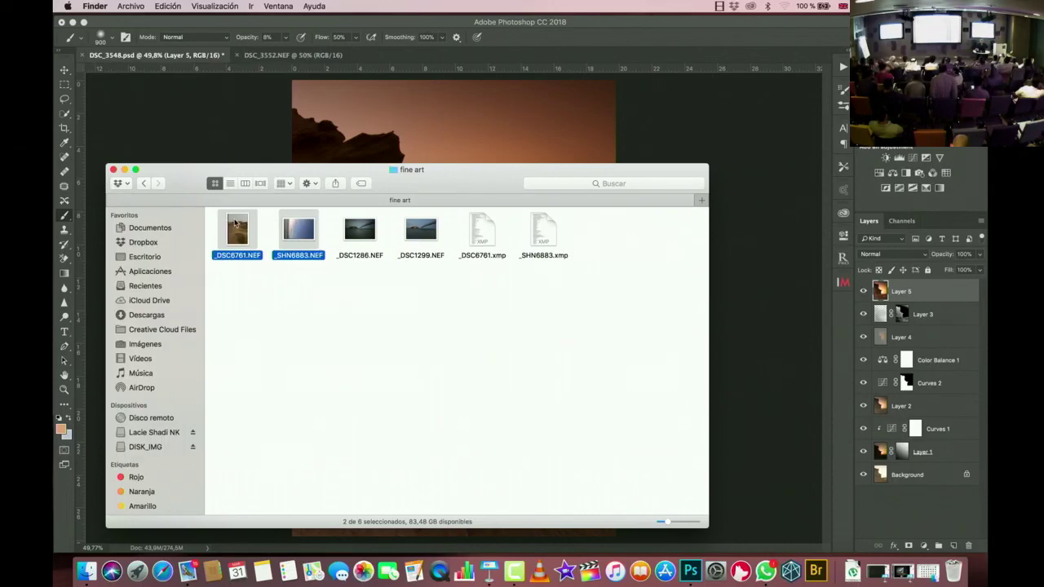
{"action": "right_click", "coordinate": [235, 221]}
{"action": "left_click", "coordinate": [302, 241]}
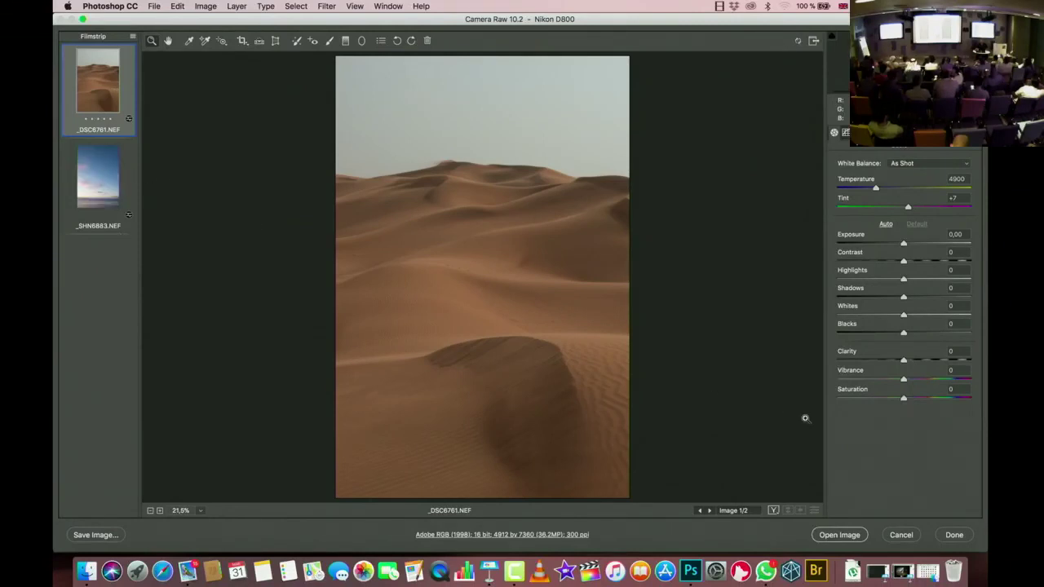
{"action": "left_click", "coordinate": [839, 534]}
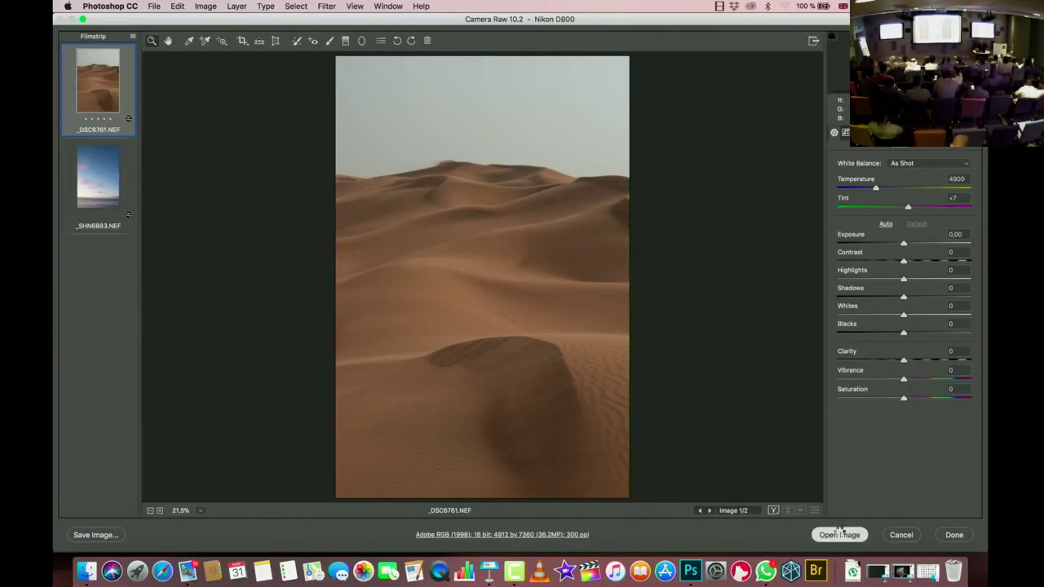